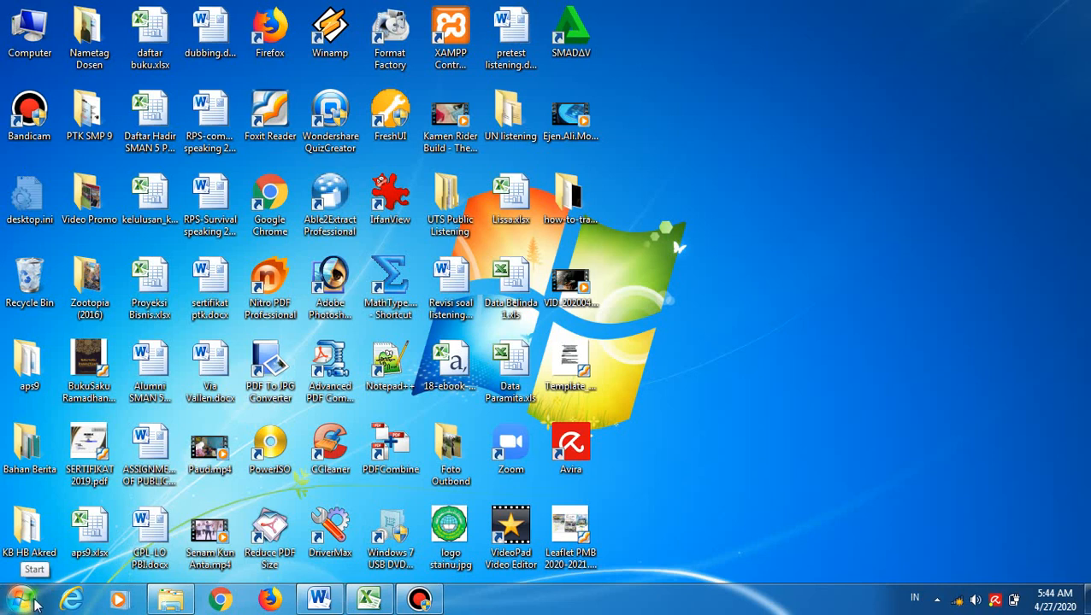
Keep the current Windows colour scheme without further reminders and open SPSS 16.0.rar from the Software folder on Local Disk (E:)
{"action": "mouse_move", "coordinate": [169, 604]}
{"action": "left_click", "coordinate": [181, 532]}
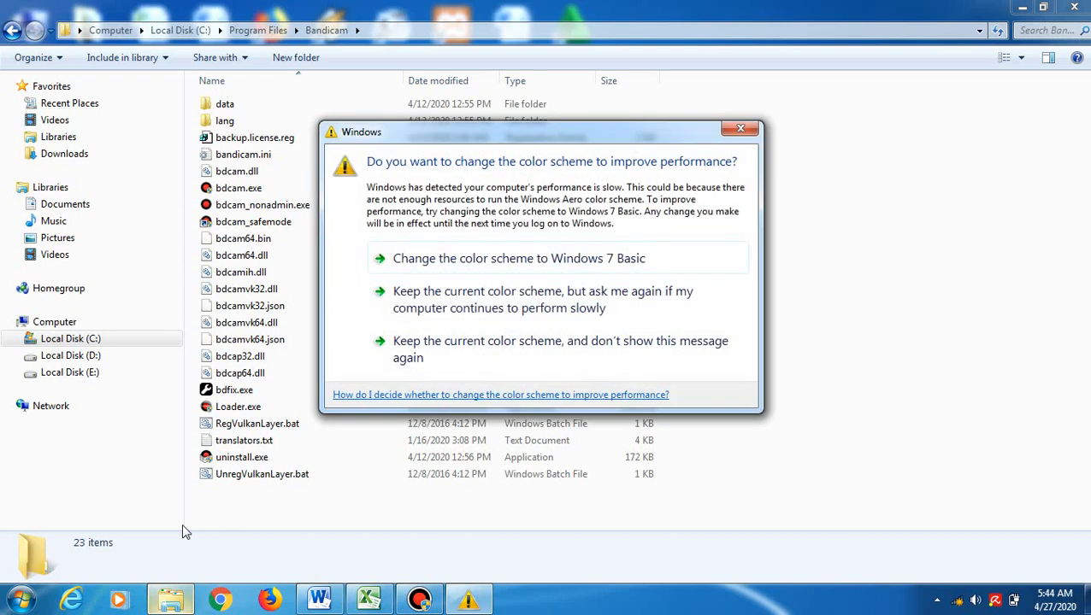
{"action": "left_click", "coordinate": [537, 345]}
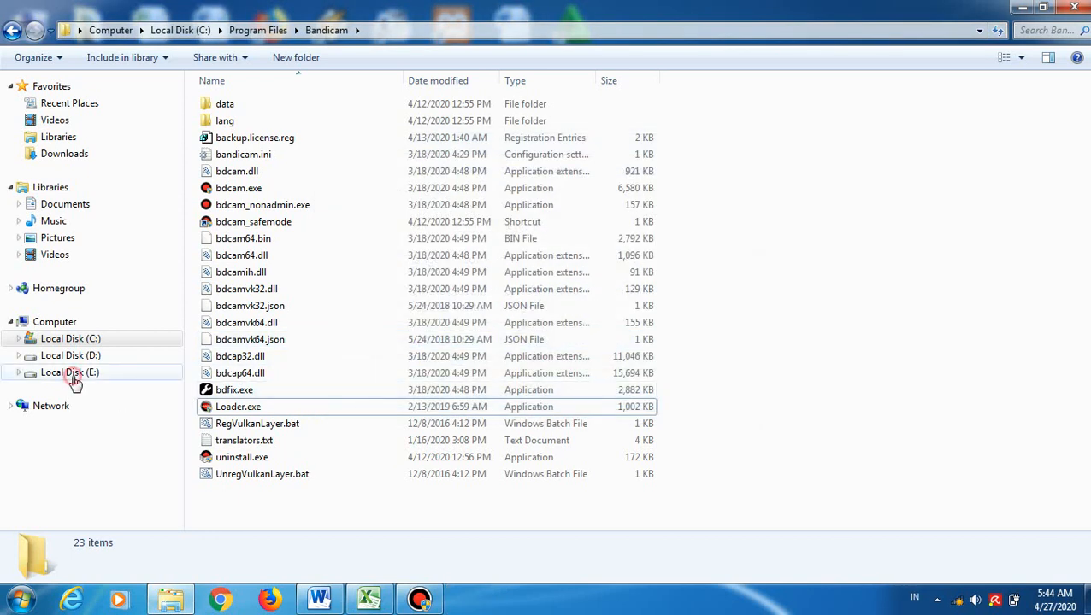
{"action": "left_click", "coordinate": [74, 376]}
{"action": "double_click", "coordinate": [240, 272]}
{"action": "left_click", "coordinate": [240, 273]}
{"action": "key", "text": "s"}
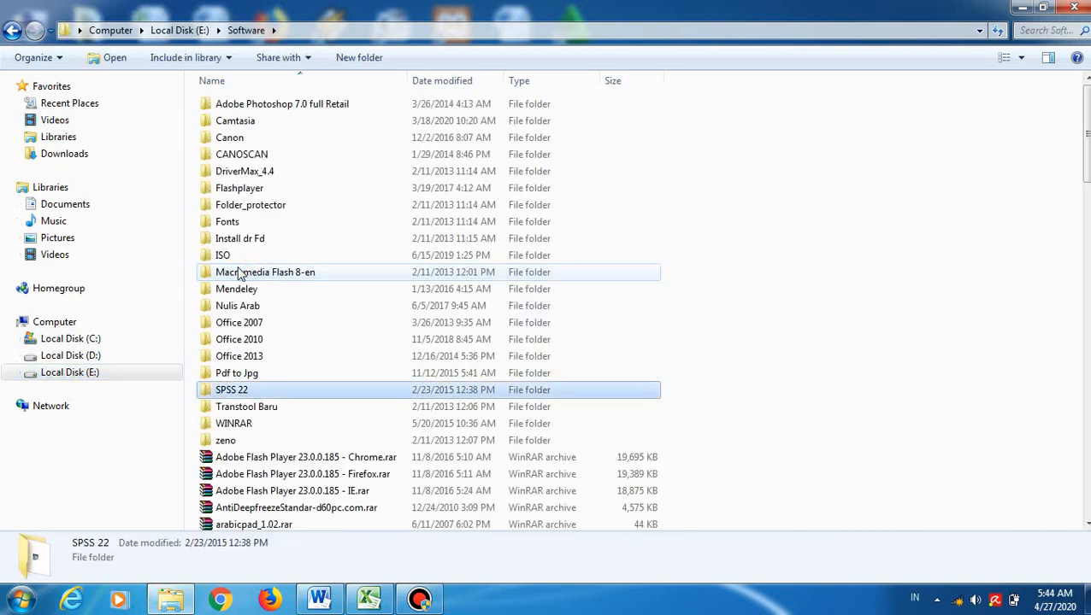
{"action": "type", "text": "pss 16"}
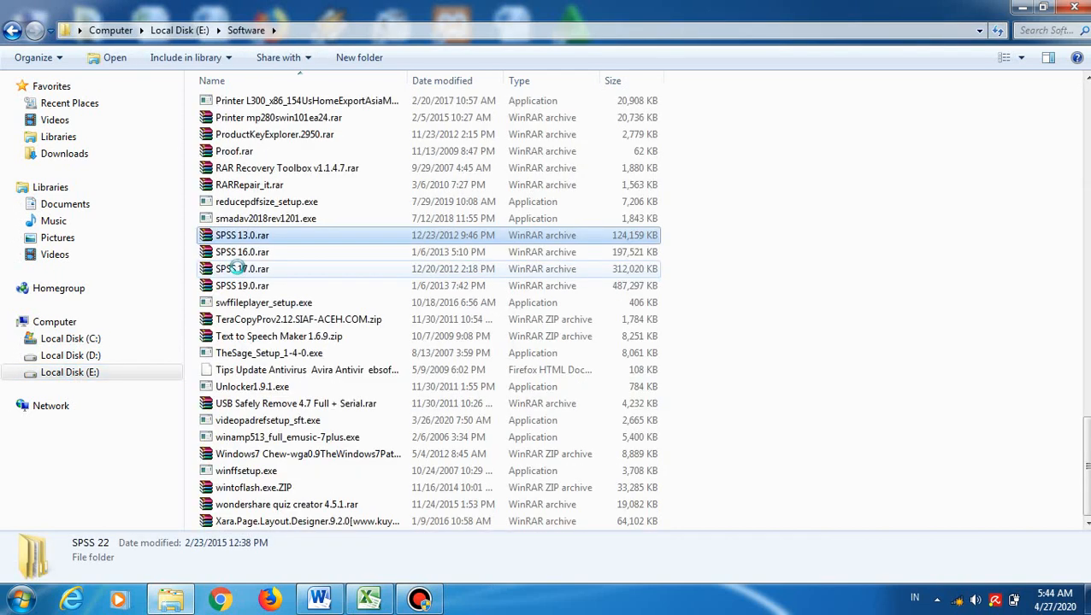
{"action": "key", "text": "Return"}
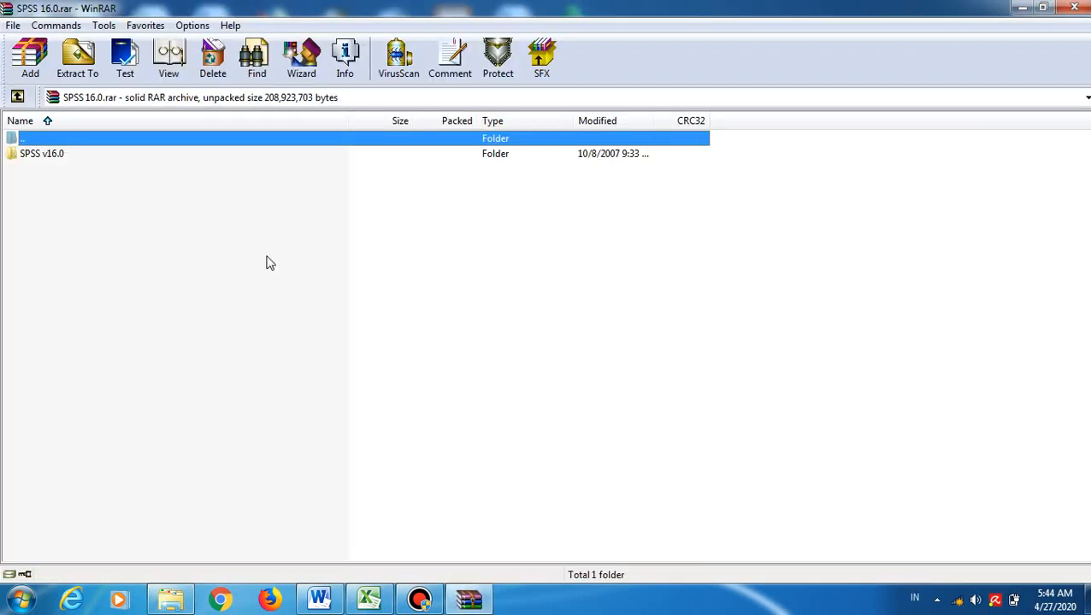
Locate setup.exe in the archive's SPSS v16.0 folder, close the archive and minimize the Software folder window
{"action": "double_click", "coordinate": [46, 155]}
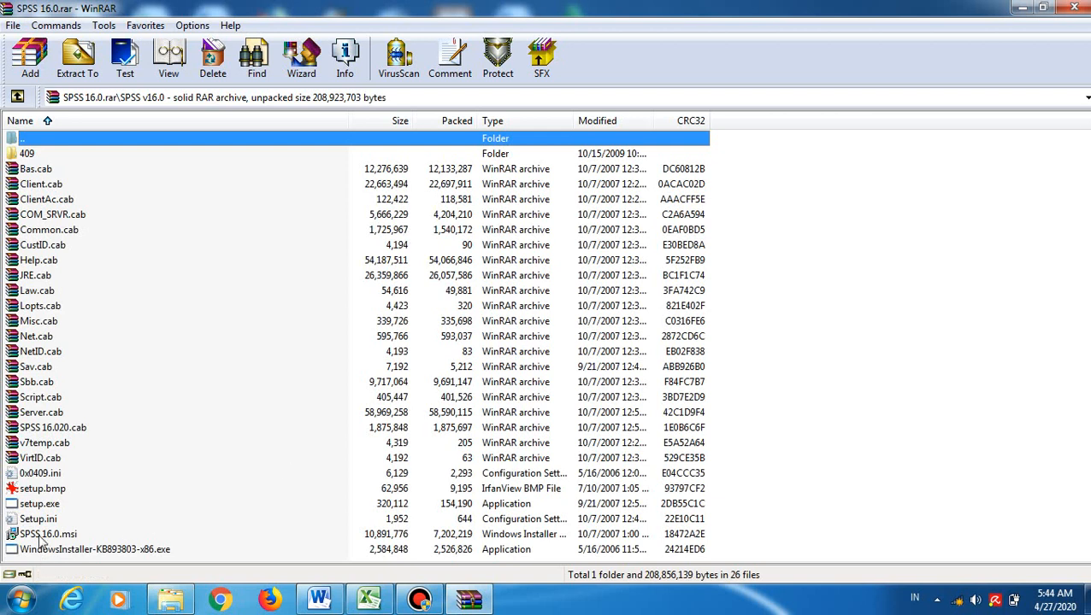
{"action": "left_click", "coordinate": [39, 505]}
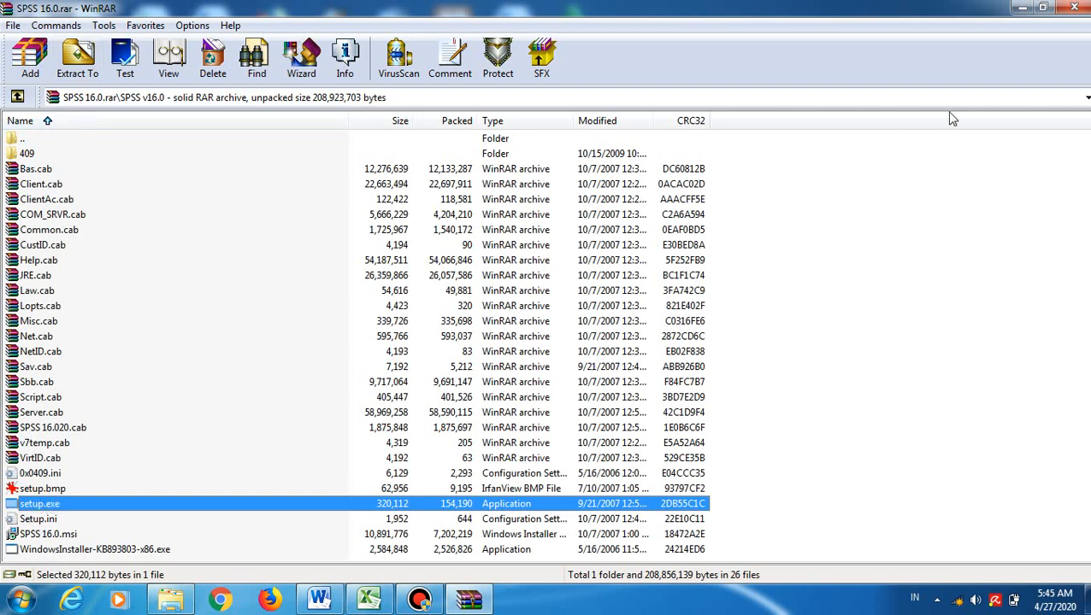
{"action": "left_click", "coordinate": [1076, 8]}
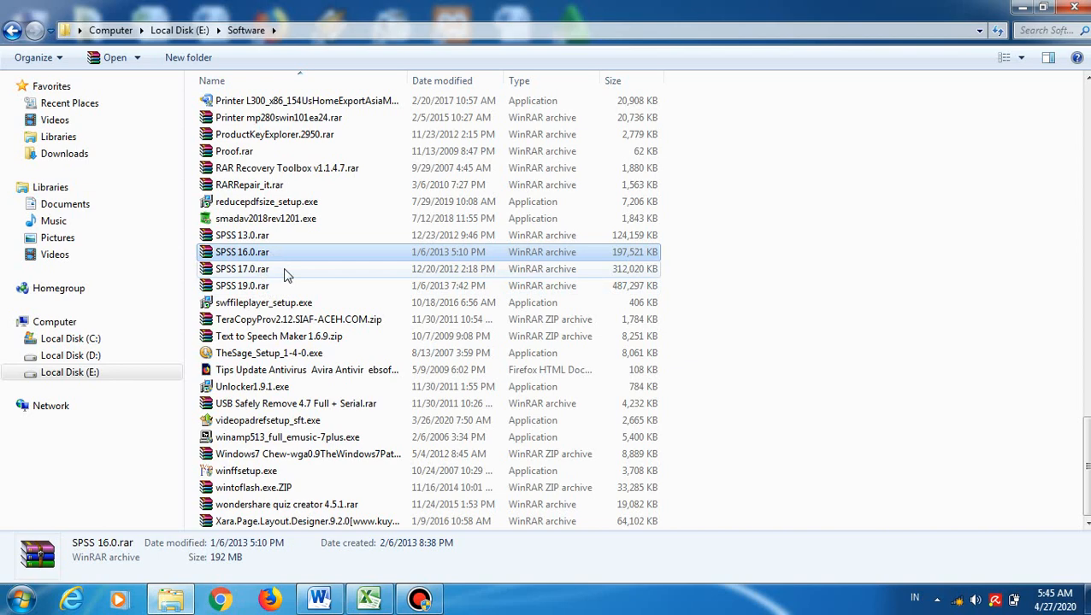
{"action": "left_click_drag", "start_coordinate": [1084, 432], "coordinate": [1087, 110]}
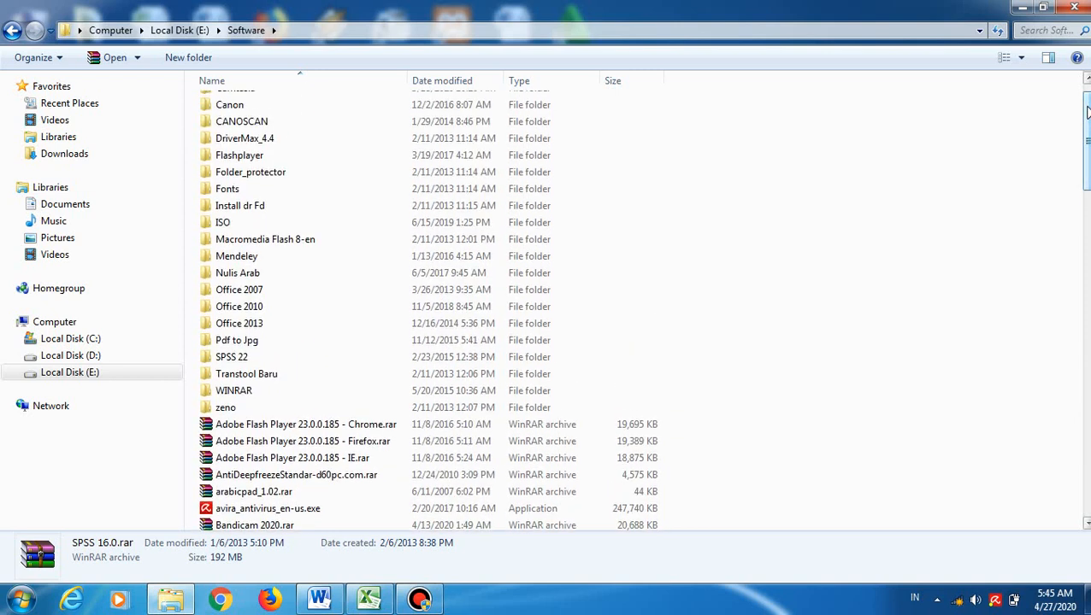
{"action": "left_click", "coordinate": [1024, 7]}
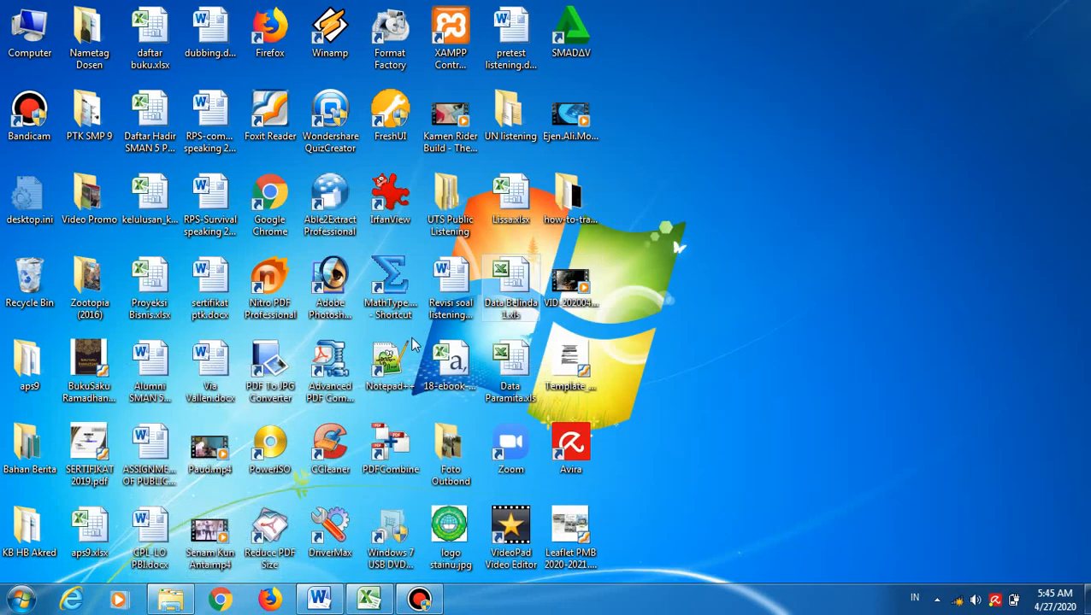
Start SPSS 16.0 and dismiss its startup dialog to get an empty data editor
{"action": "left_click", "coordinate": [21, 599]}
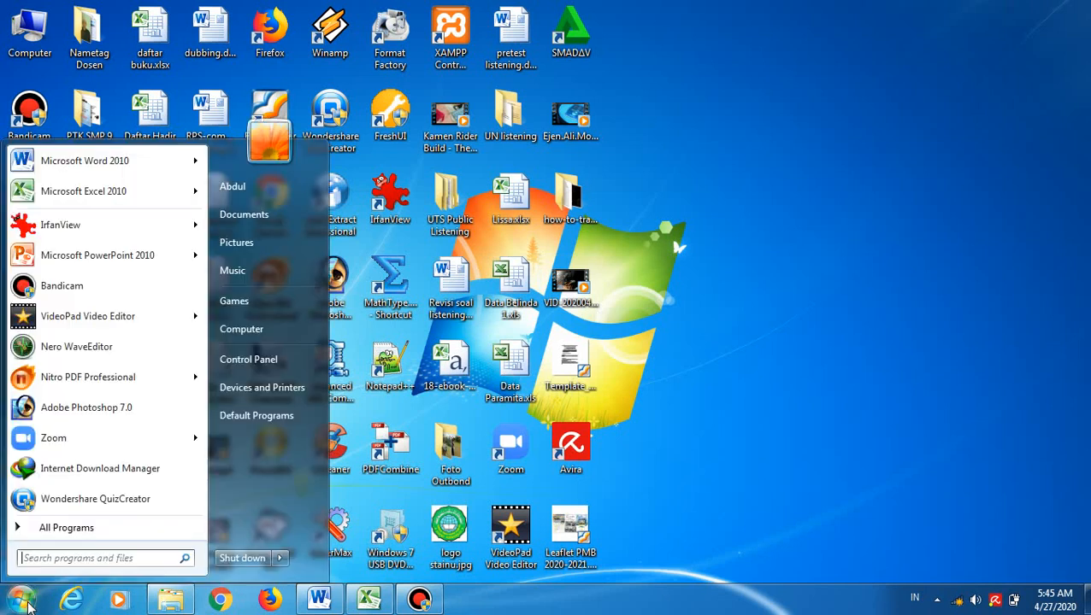
{"action": "left_click", "coordinate": [122, 530]}
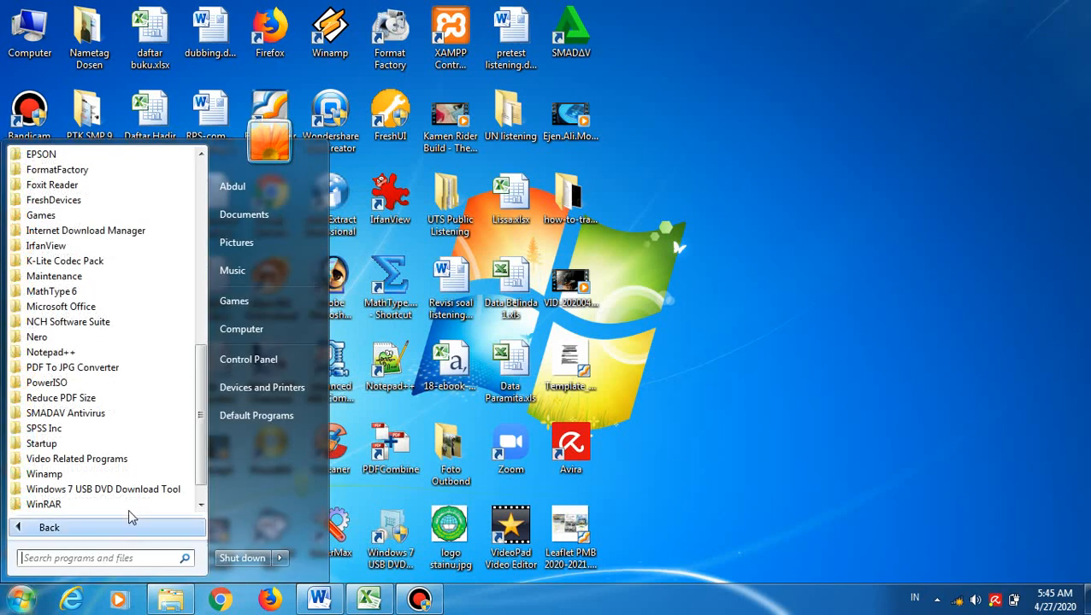
{"action": "left_click", "coordinate": [116, 430]}
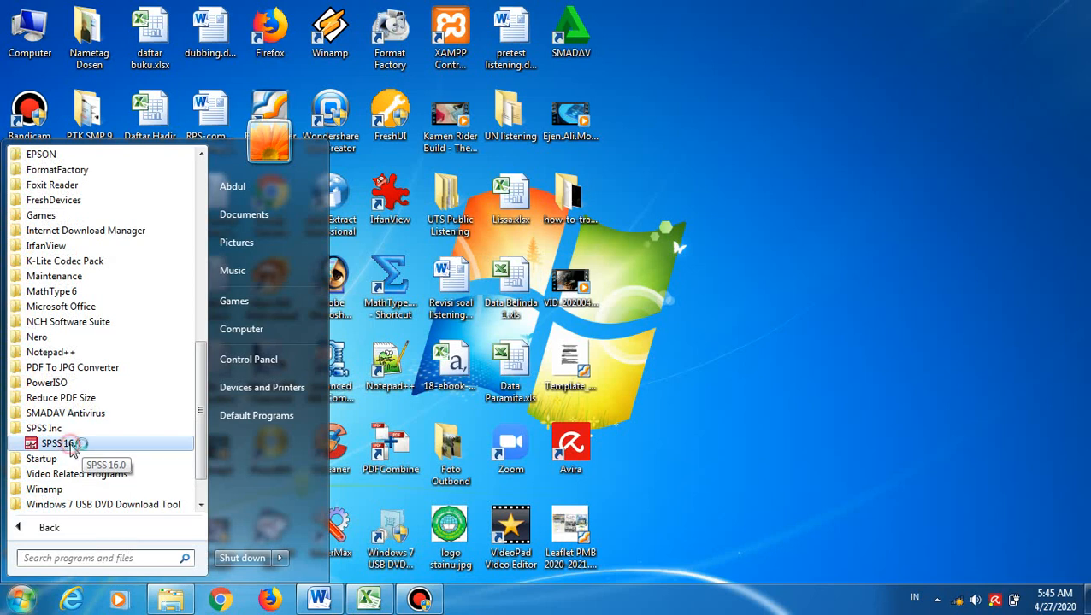
{"action": "left_click", "coordinate": [68, 451]}
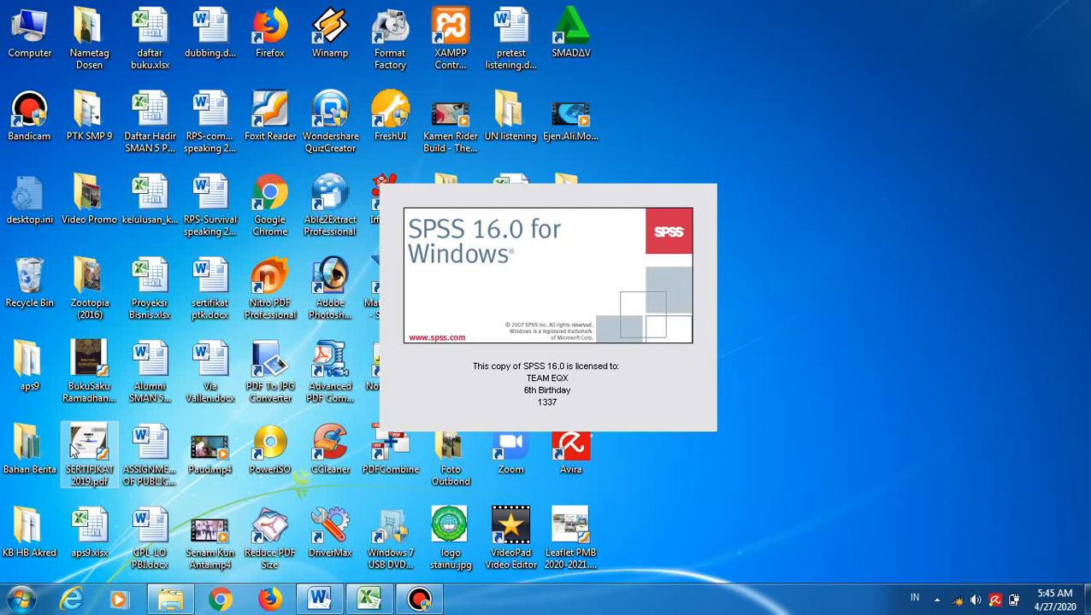
{"action": "left_click", "coordinate": [369, 600]}
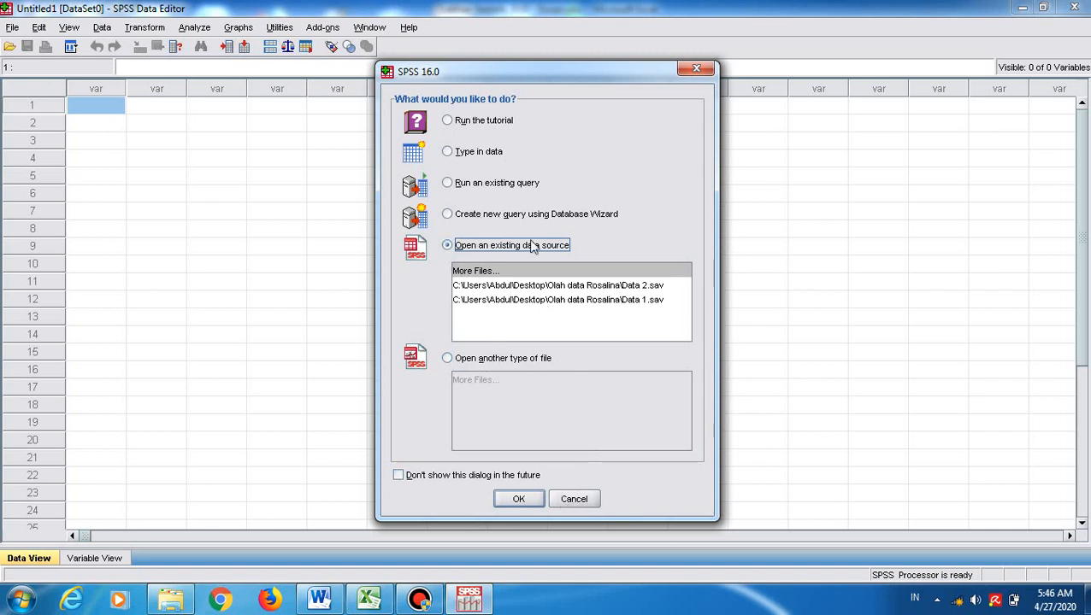
{"action": "left_click", "coordinate": [572, 501]}
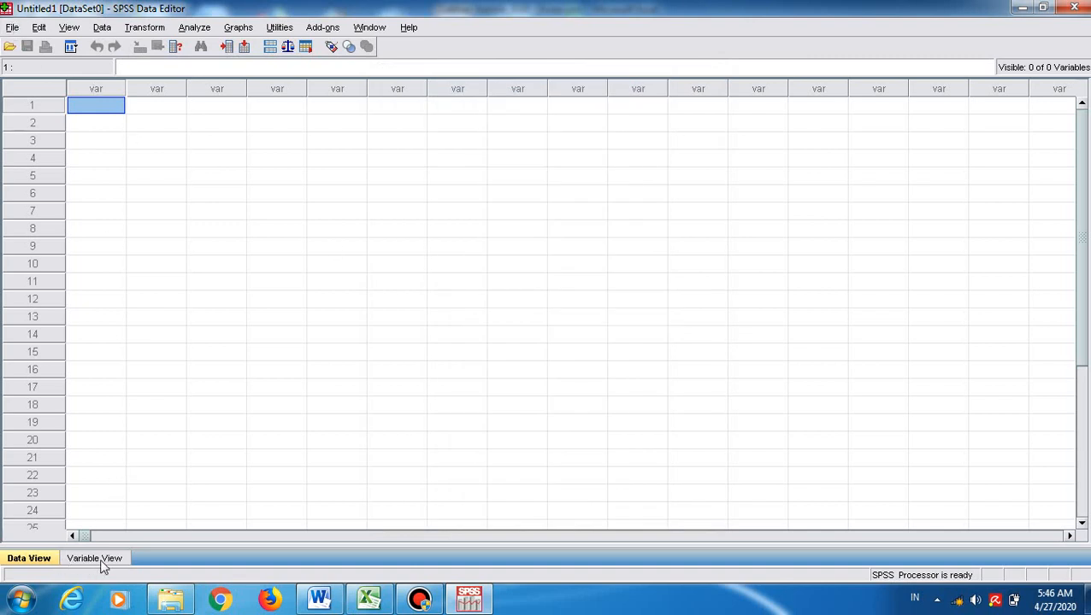
{"action": "left_click", "coordinate": [419, 599]}
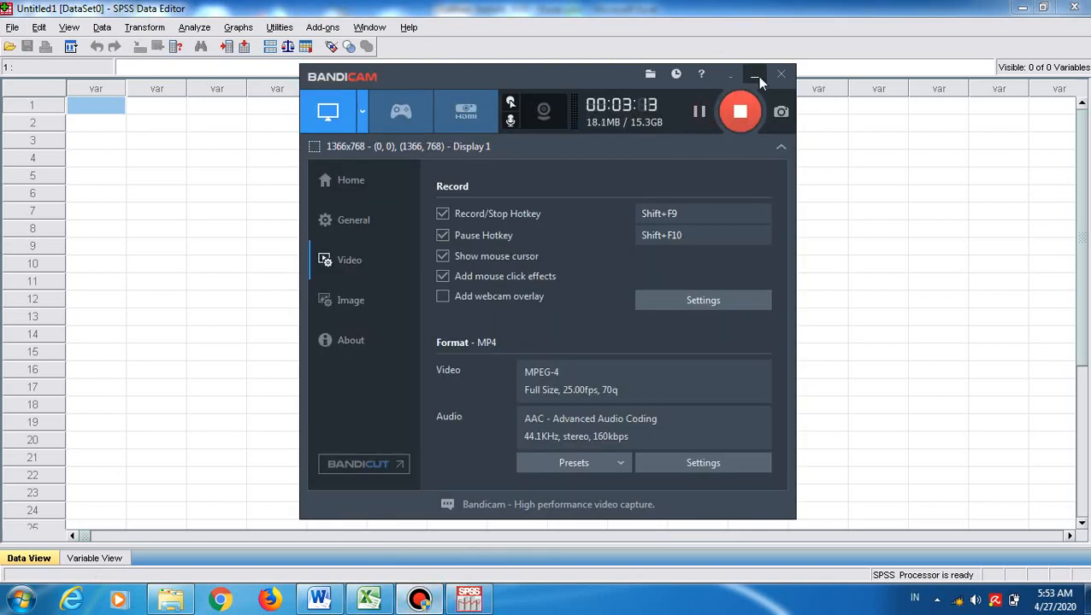
{"action": "left_click", "coordinate": [756, 76]}
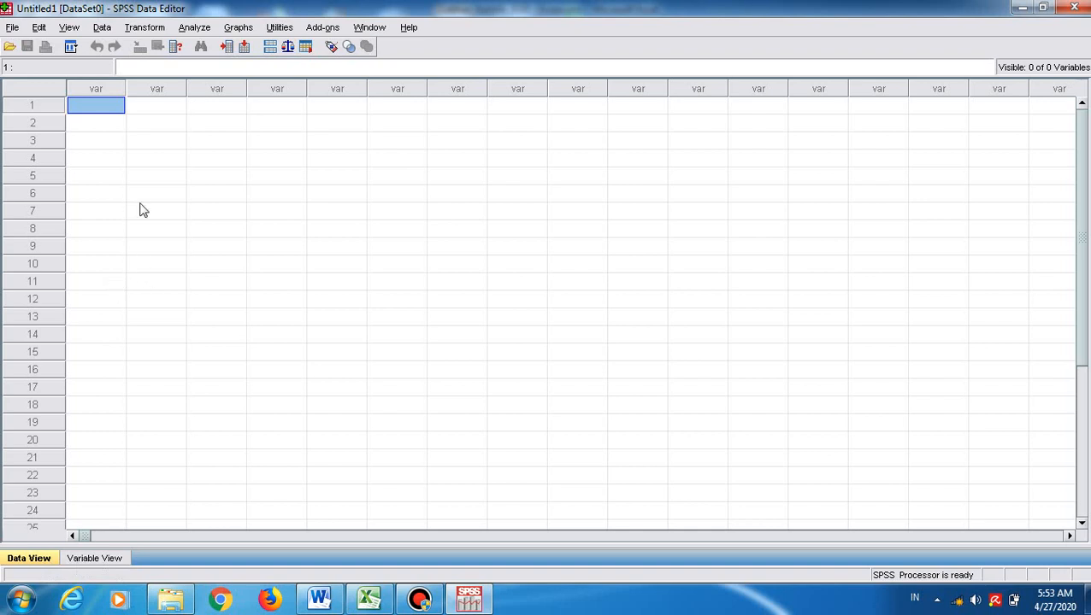
Try entering 87 in the first data cell, and undo the entry
{"action": "type", "text": "87"}
{"action": "key", "text": "Return"}
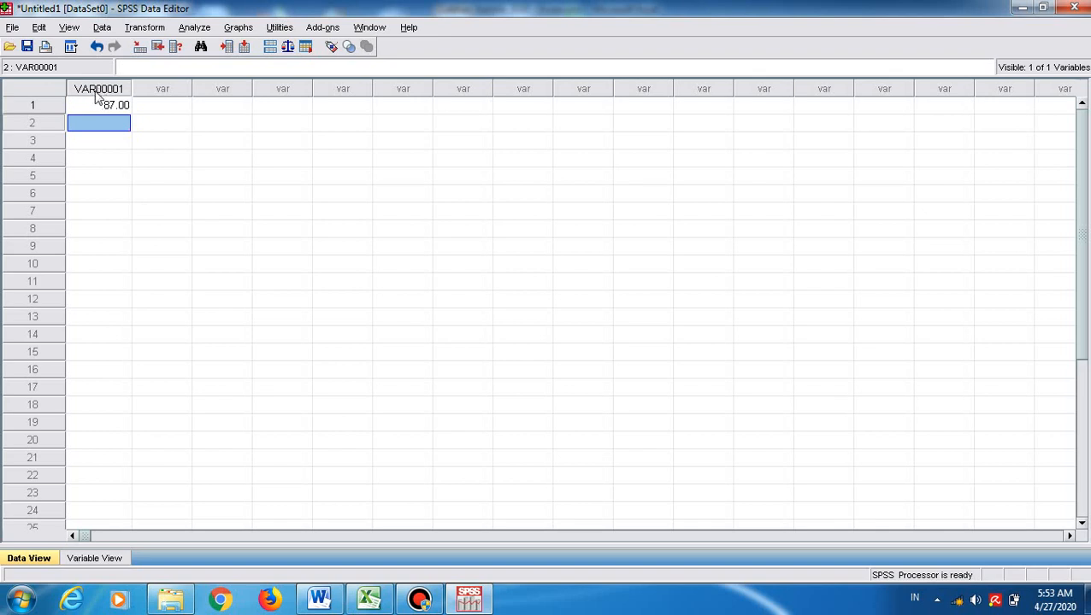
{"action": "key", "text": "ctrl+z"}
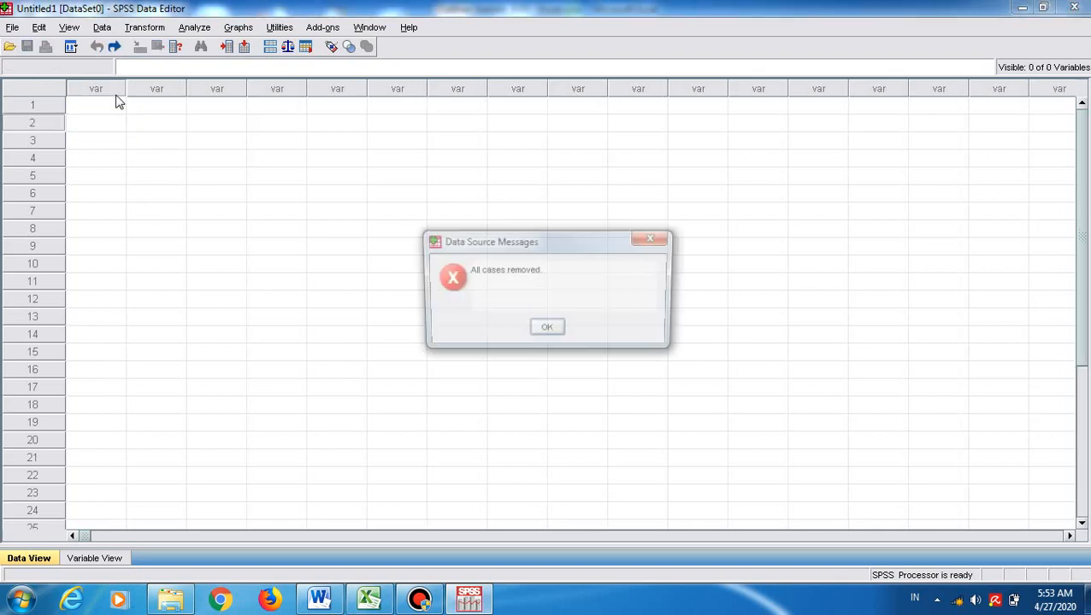
{"action": "left_click", "coordinate": [546, 330]}
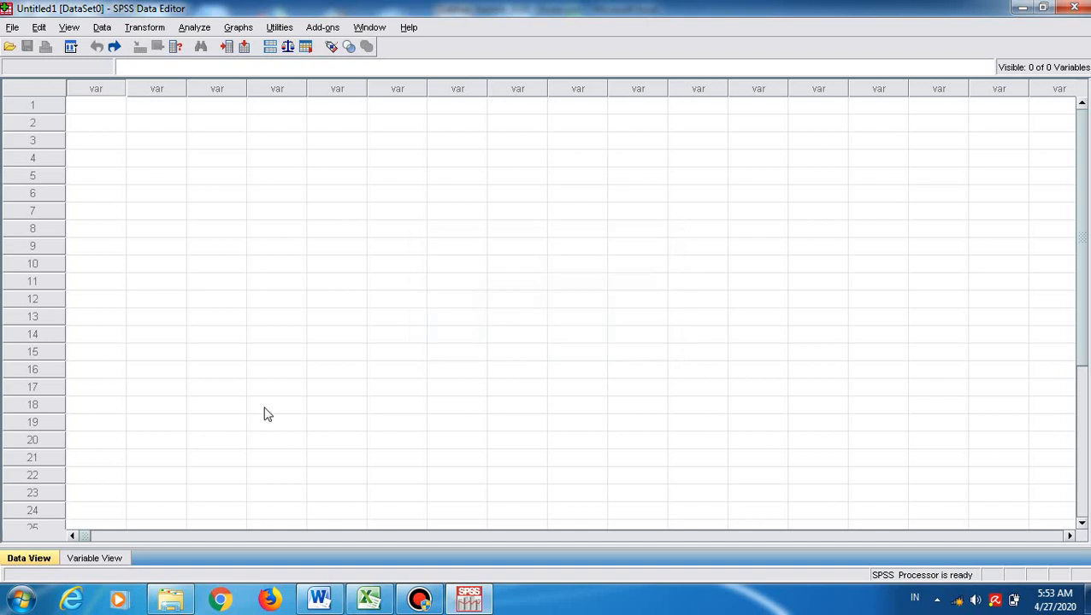
Define the first variable in Variable View with the name Nama
{"action": "left_click", "coordinate": [94, 558]}
{"action": "left_click", "coordinate": [107, 88]}
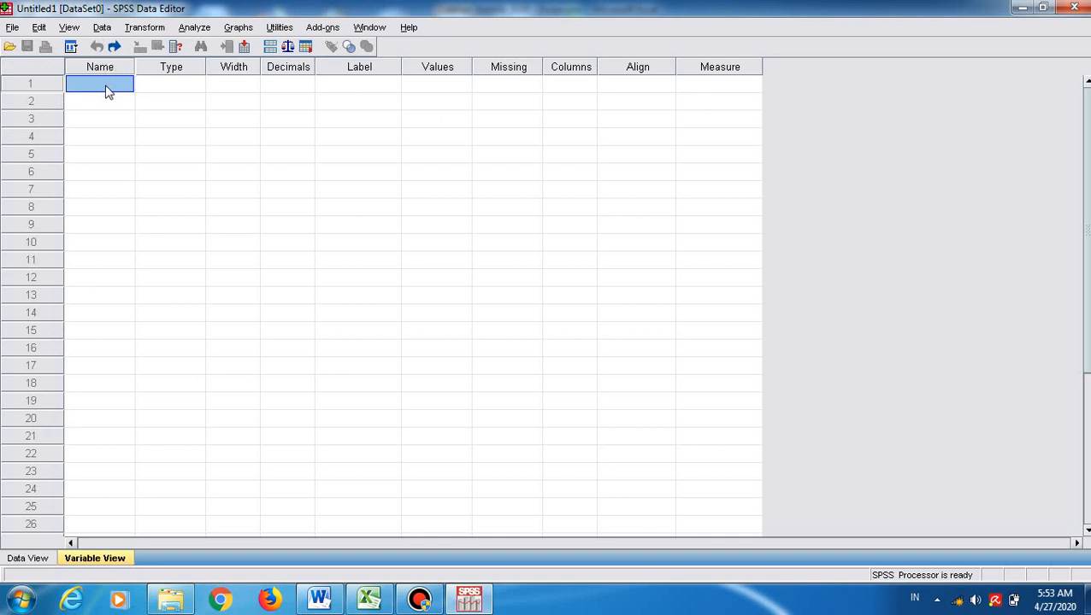
{"action": "type", "text": "Nama"}
{"action": "key", "text": "Tab"}
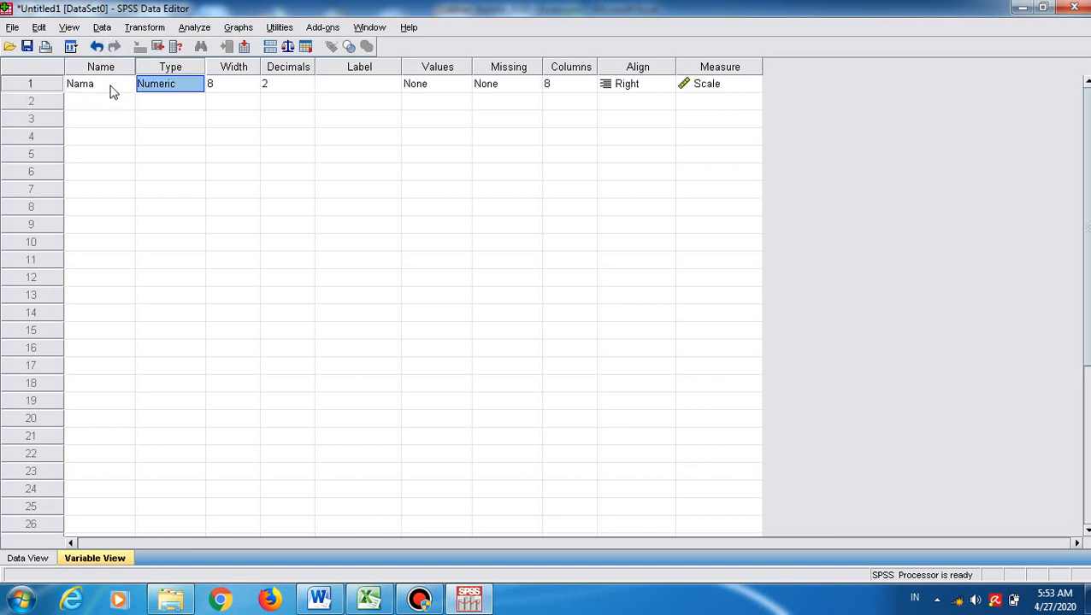
Choose String as the variable type for Nama
{"action": "left_click", "coordinate": [164, 91]}
{"action": "left_click", "coordinate": [195, 87]}
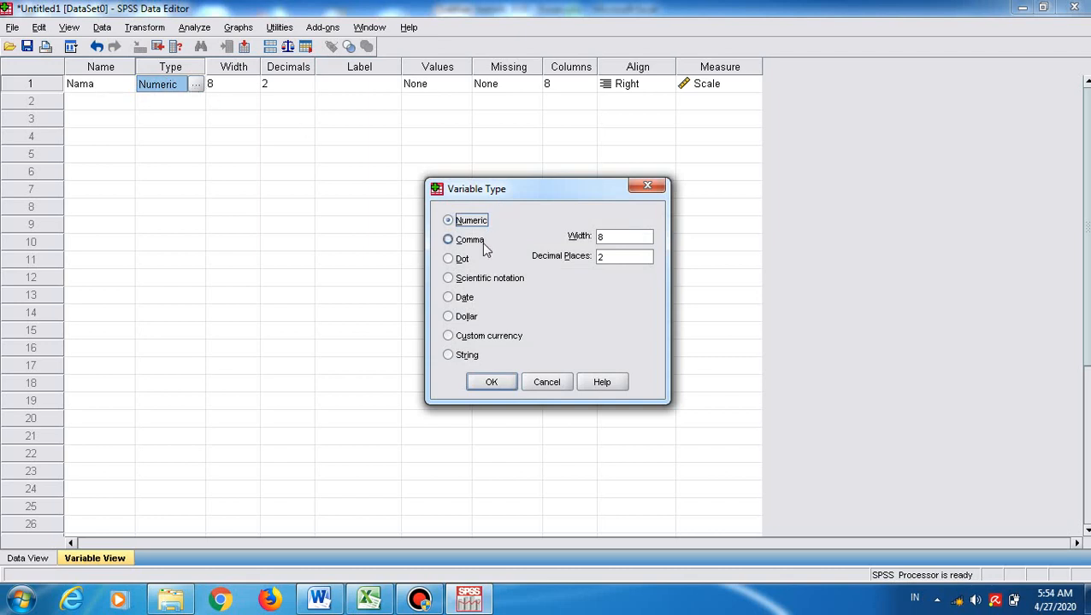
{"action": "left_click", "coordinate": [467, 356]}
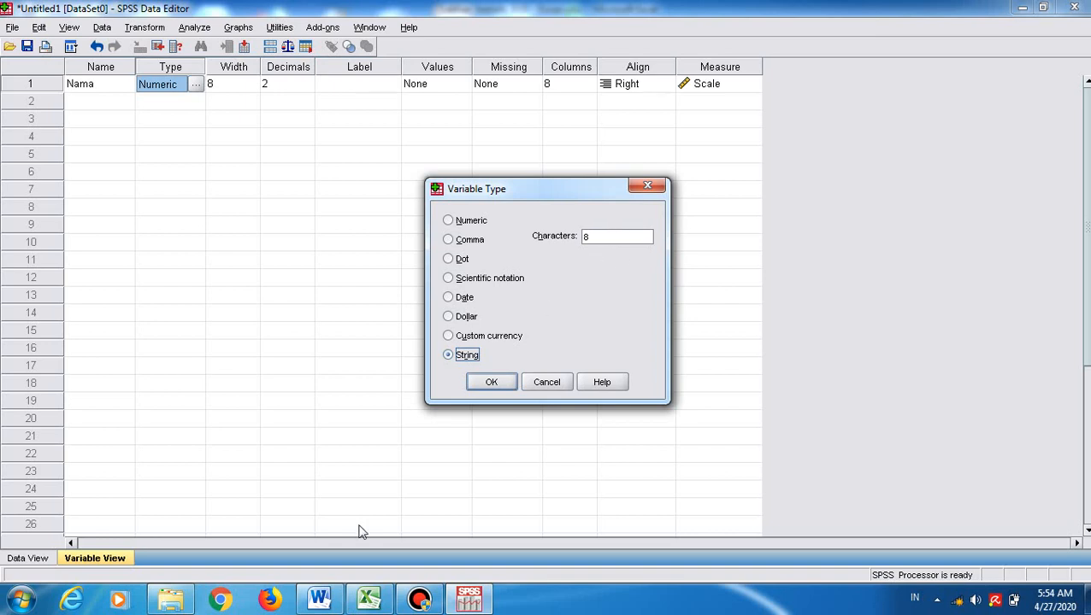
Switch to the Excel workbook and examine the length of the first student's name in the raw data
{"action": "left_click", "coordinate": [321, 599]}
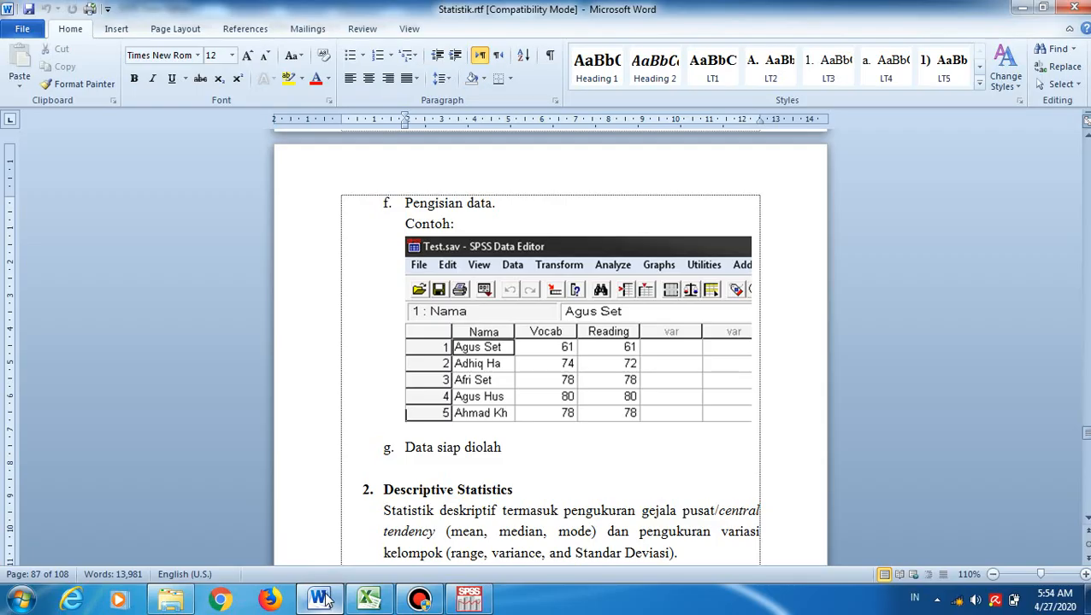
{"action": "left_click", "coordinate": [370, 601]}
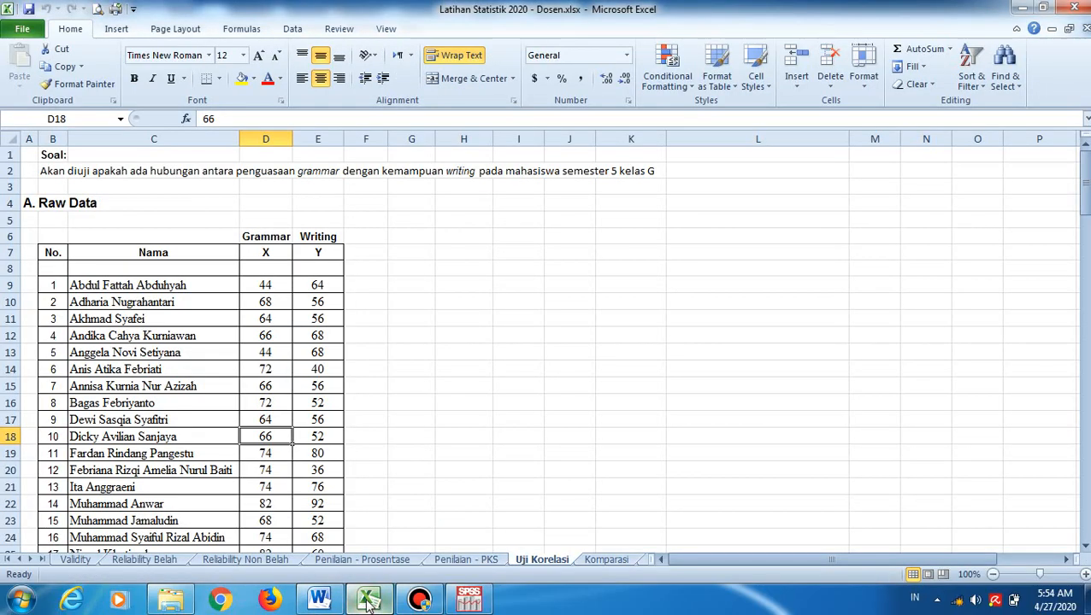
{"action": "left_click", "coordinate": [141, 288]}
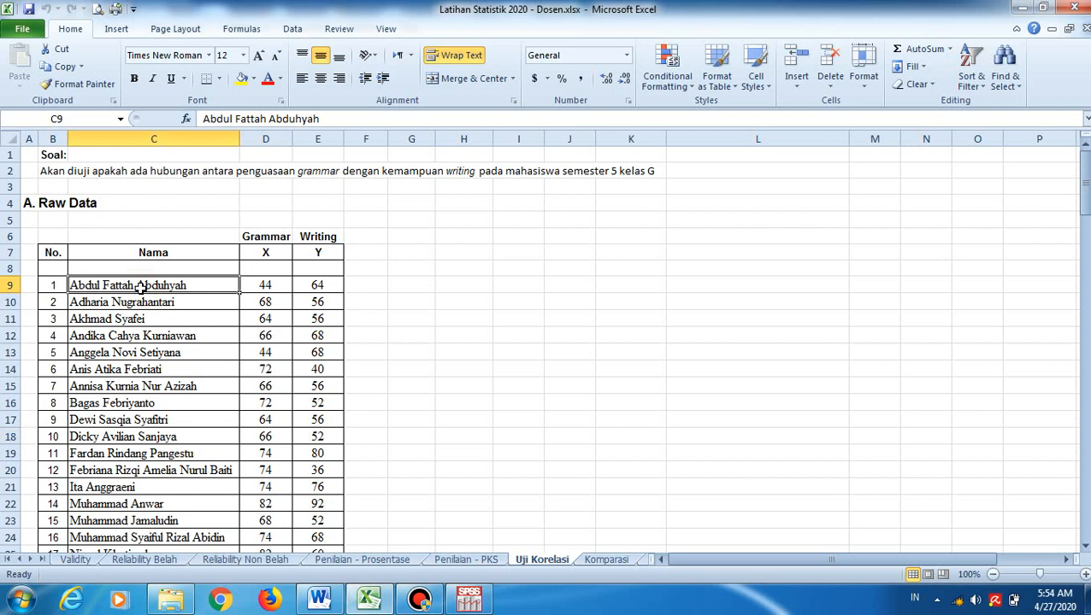
{"action": "left_click", "coordinate": [206, 119]}
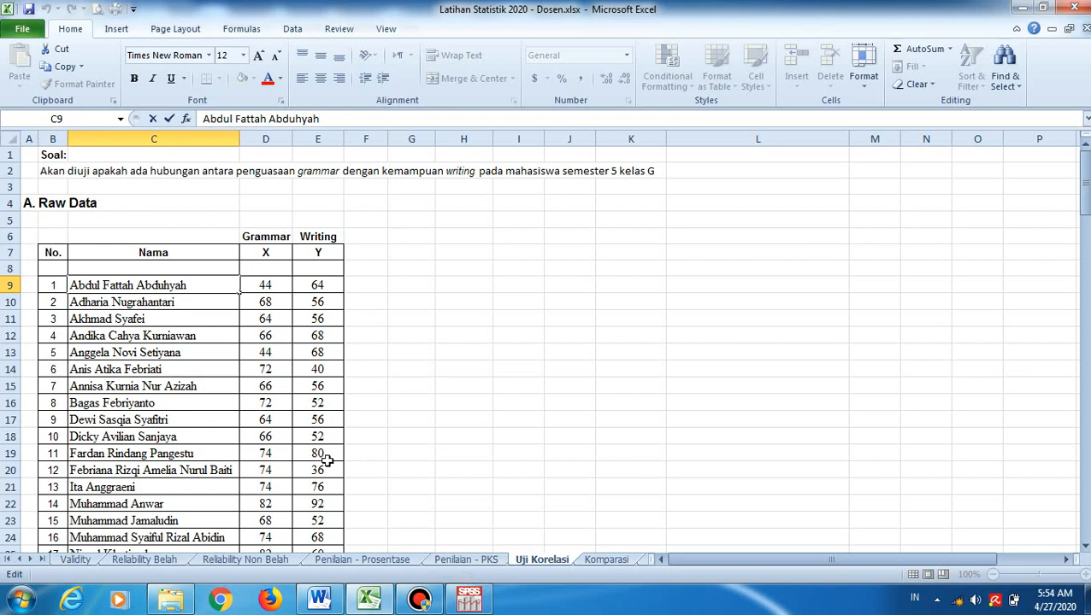
Return to SPSS and set the Nama string variable's length to 25 characters
{"action": "left_click", "coordinate": [473, 605]}
{"action": "left_click", "coordinate": [594, 239]}
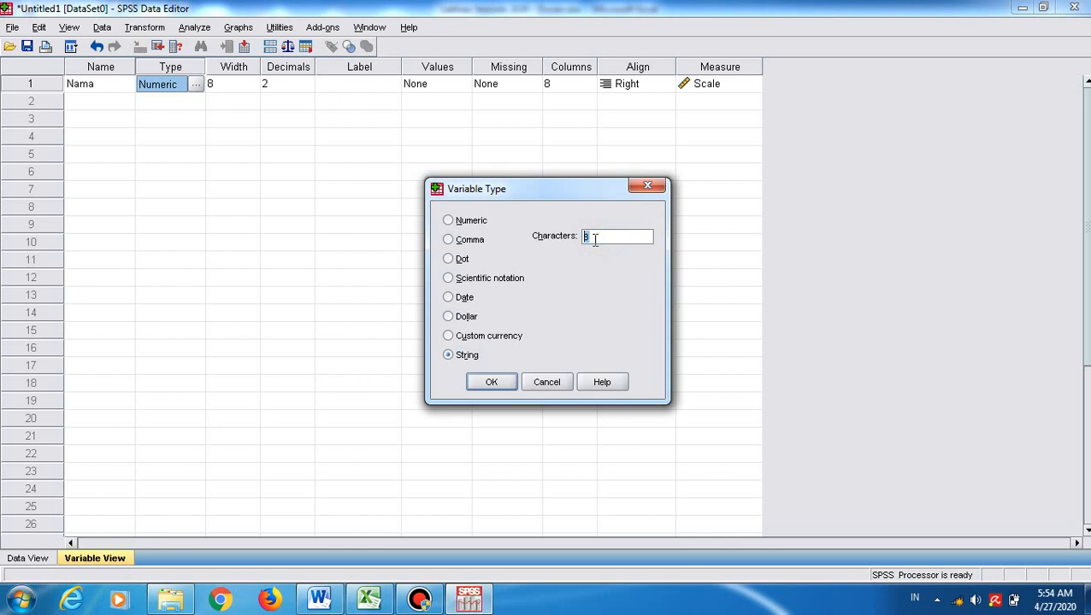
{"action": "type", "text": "25"}
{"action": "left_click", "coordinate": [490, 382]}
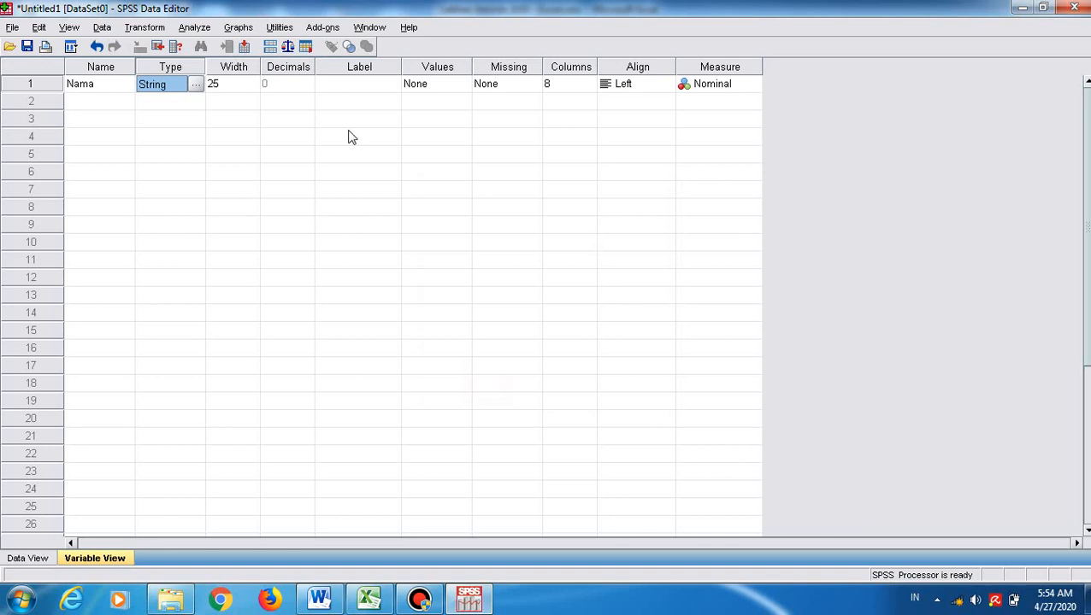
Check the score headings in the Excel raw data and define the second SPSS variable with the name Grammar
{"action": "left_click", "coordinate": [98, 106]}
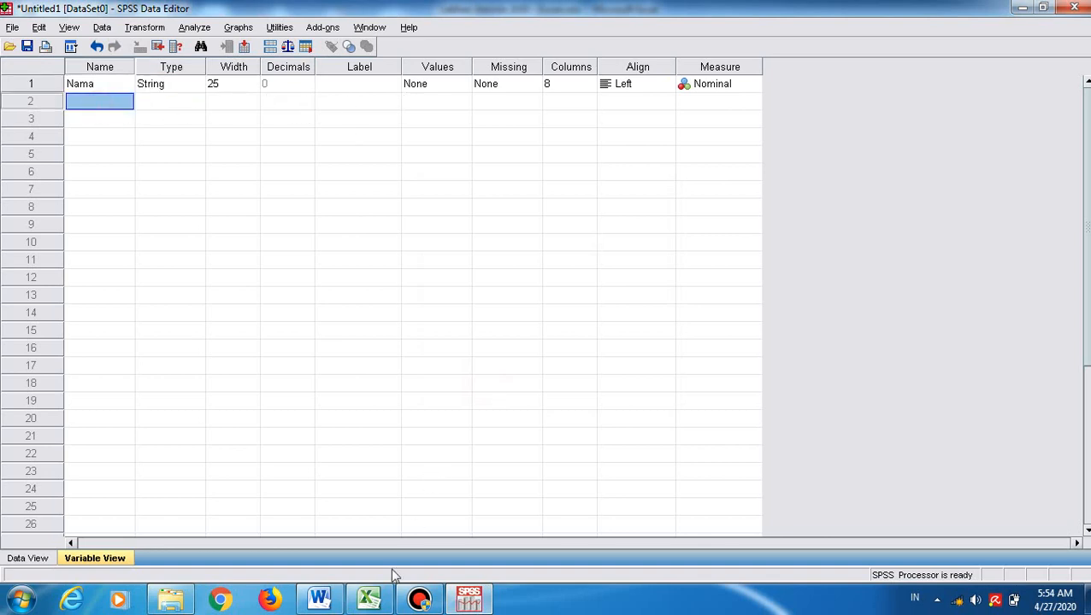
{"action": "left_click", "coordinate": [369, 601]}
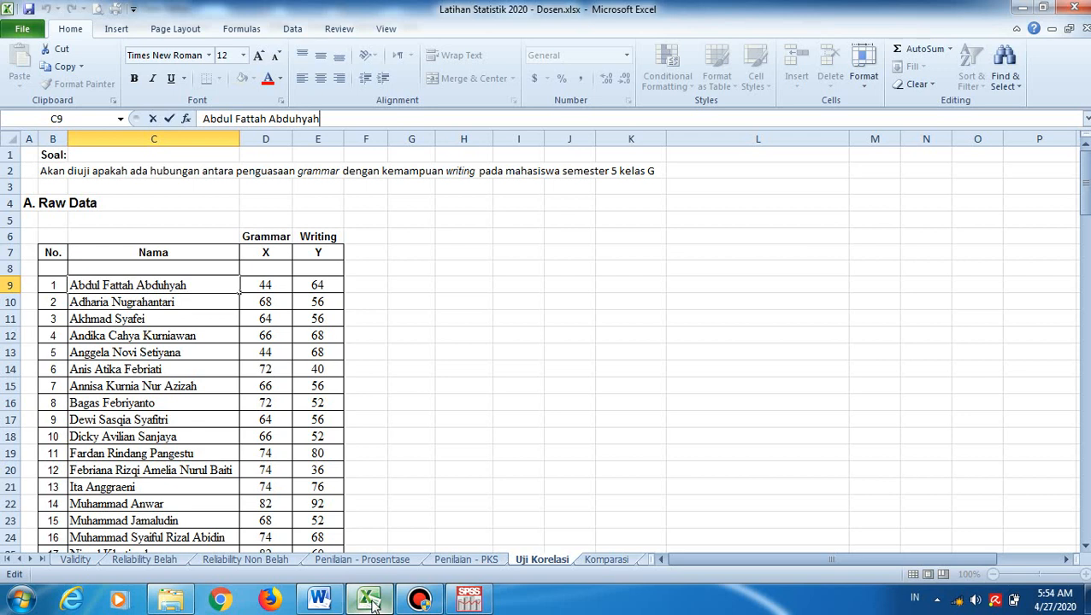
{"action": "left_click", "coordinate": [469, 600]}
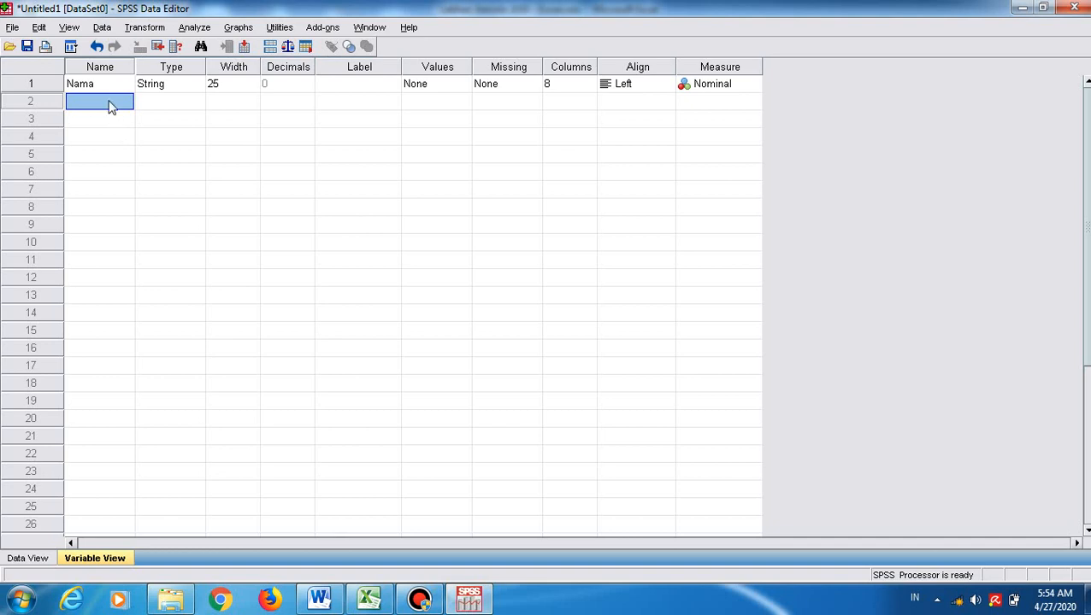
{"action": "left_click", "coordinate": [379, 599]}
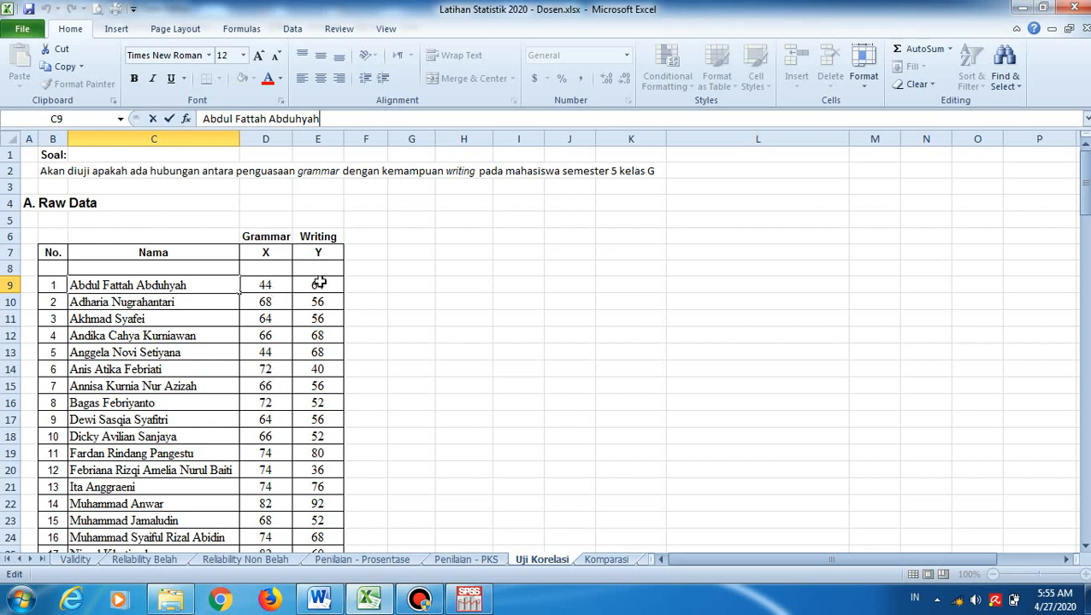
{"action": "left_click", "coordinate": [470, 601]}
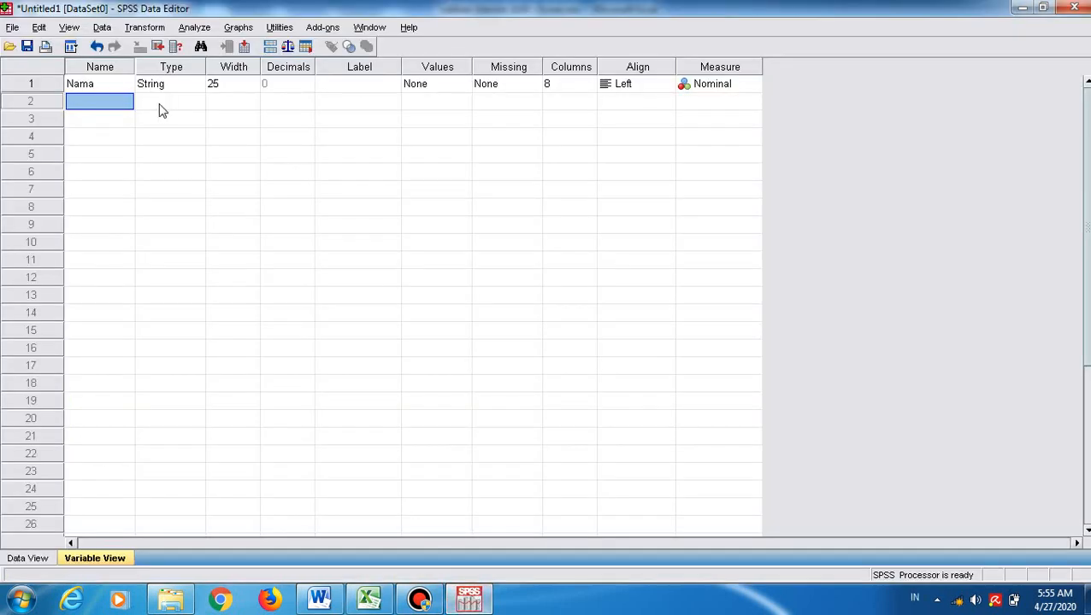
{"action": "type", "text": "Ga"}
{"action": "type", "text": "ammar"}
{"action": "key", "text": "Tab"}
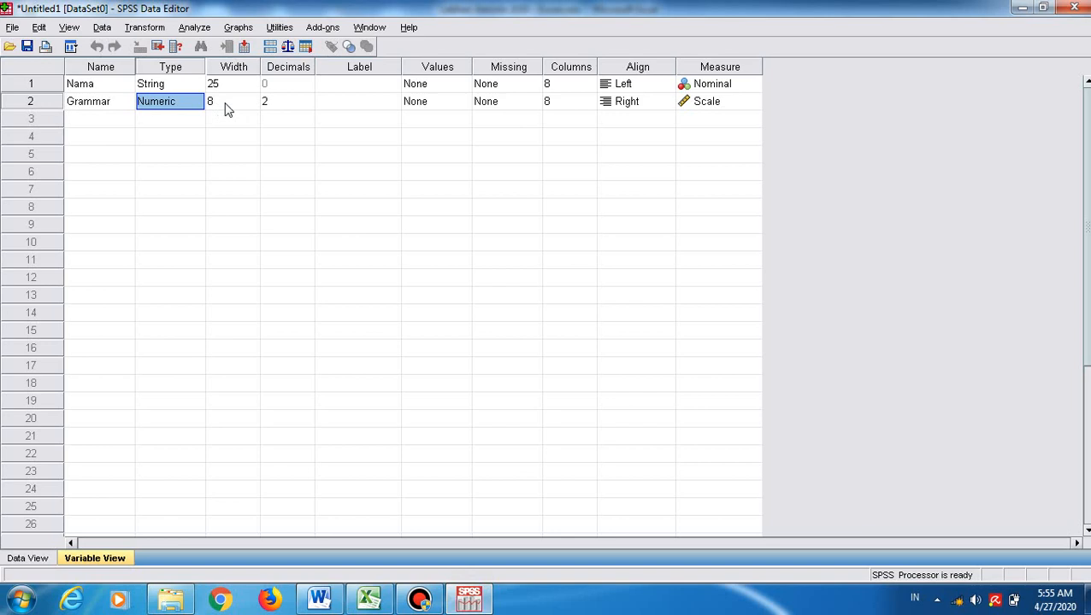
Set the Grammar variable's decimals to 0
{"action": "left_click", "coordinate": [293, 104]}
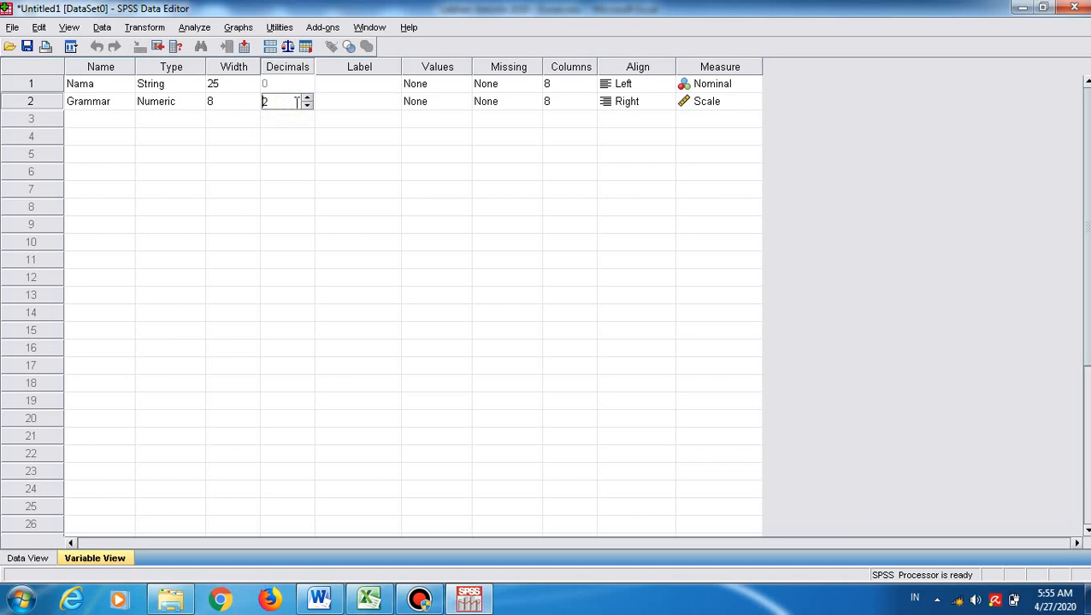
{"action": "left_click", "coordinate": [306, 106]}
{"action": "left_click", "coordinate": [307, 106]}
Define the third variable with the name Writing and set its decimals to 0
{"action": "left_click", "coordinate": [122, 124]}
{"action": "key", "text": "alt+Tab"}
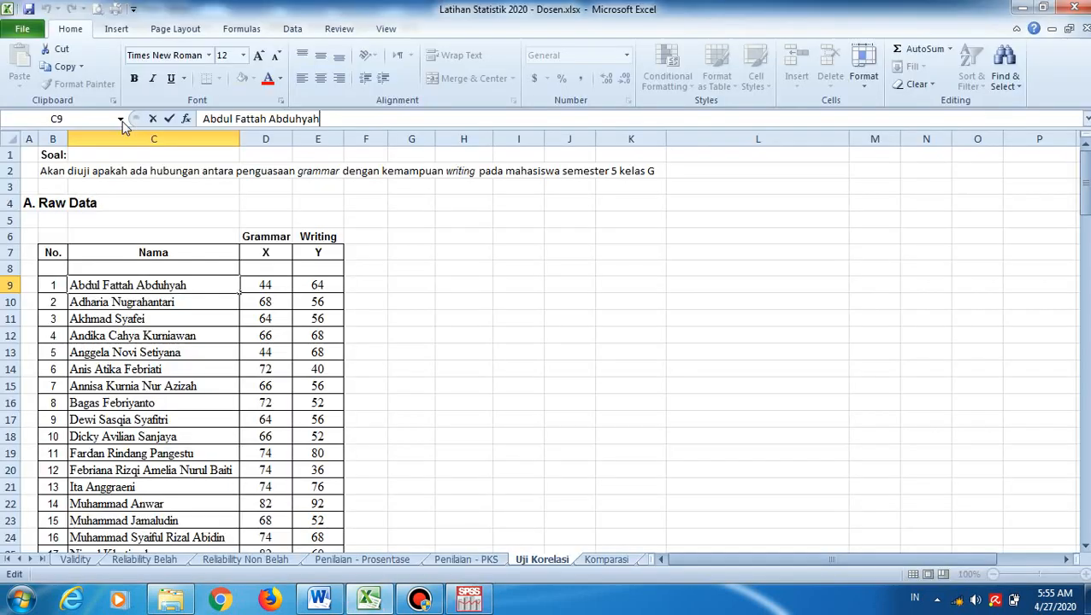
{"action": "key", "text": "alt+Tab"}
{"action": "type", "text": "Writin"}
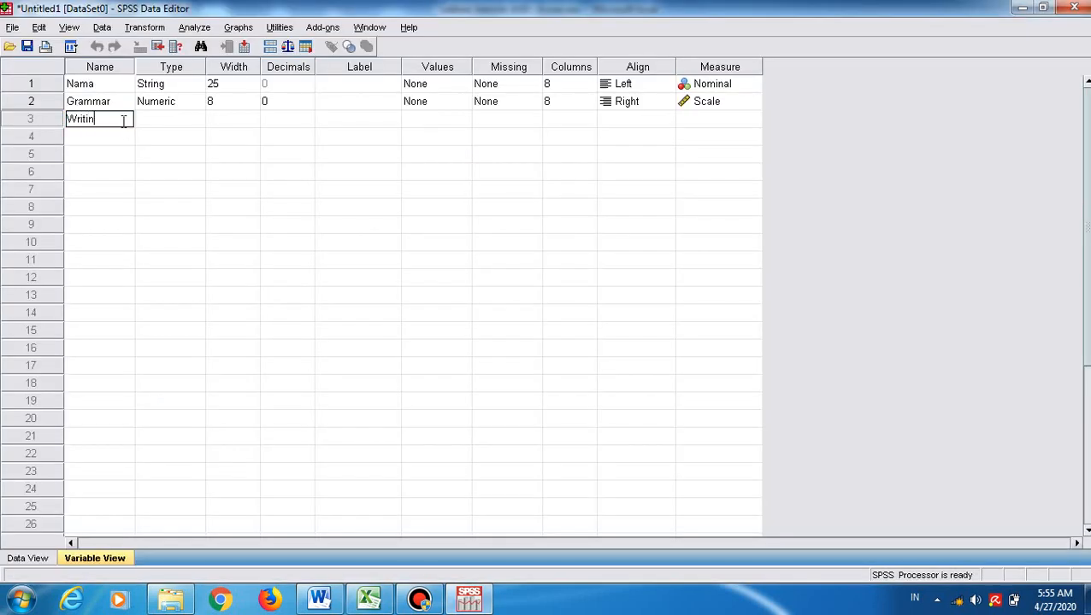
{"action": "type", "text": "g"}
{"action": "key", "text": "Tab"}
{"action": "left_click", "coordinate": [309, 124]}
{"action": "left_click", "coordinate": [307, 124]}
{"action": "left_click", "coordinate": [307, 124]}
{"action": "left_click", "coordinate": [342, 164]}
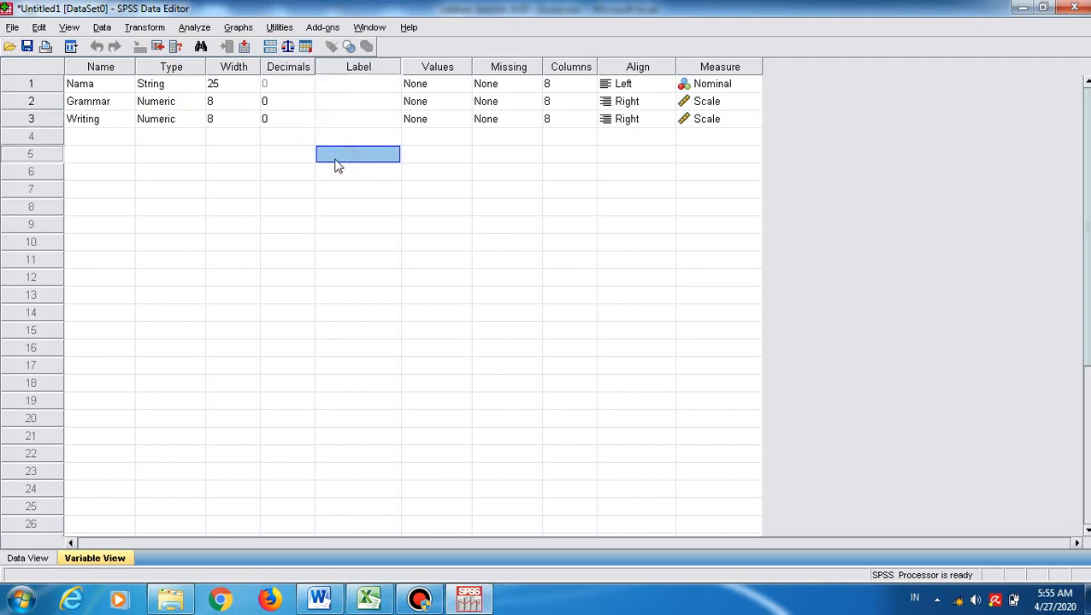
Bring up Data View at the first Nama cell and copy the names with Grammar and Writing scores, C9:E37, from the Excel workbook
{"action": "left_click", "coordinate": [28, 558]}
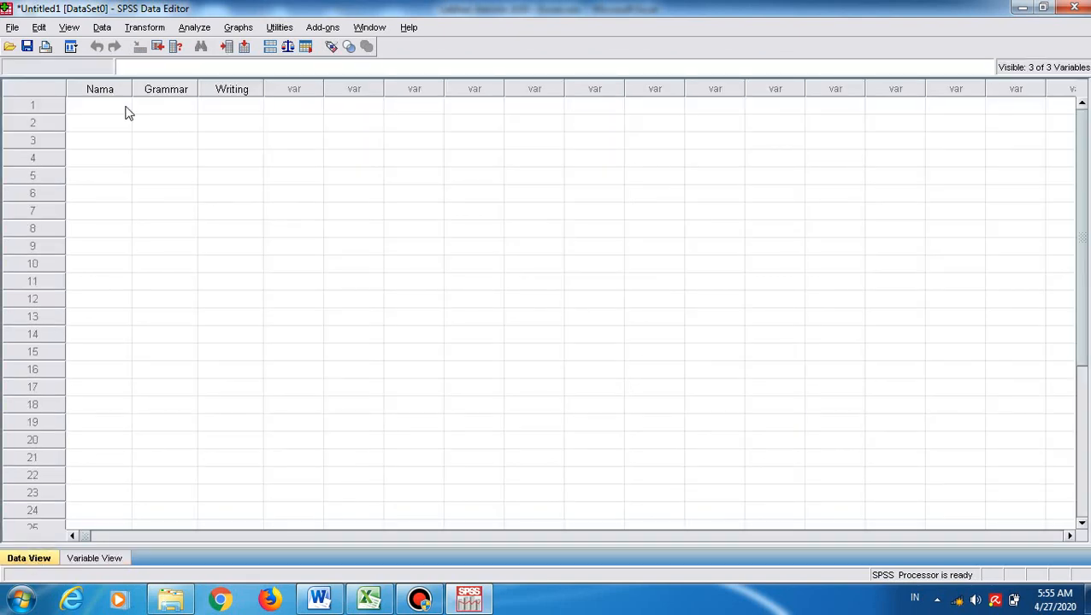
{"action": "left_click", "coordinate": [94, 112]}
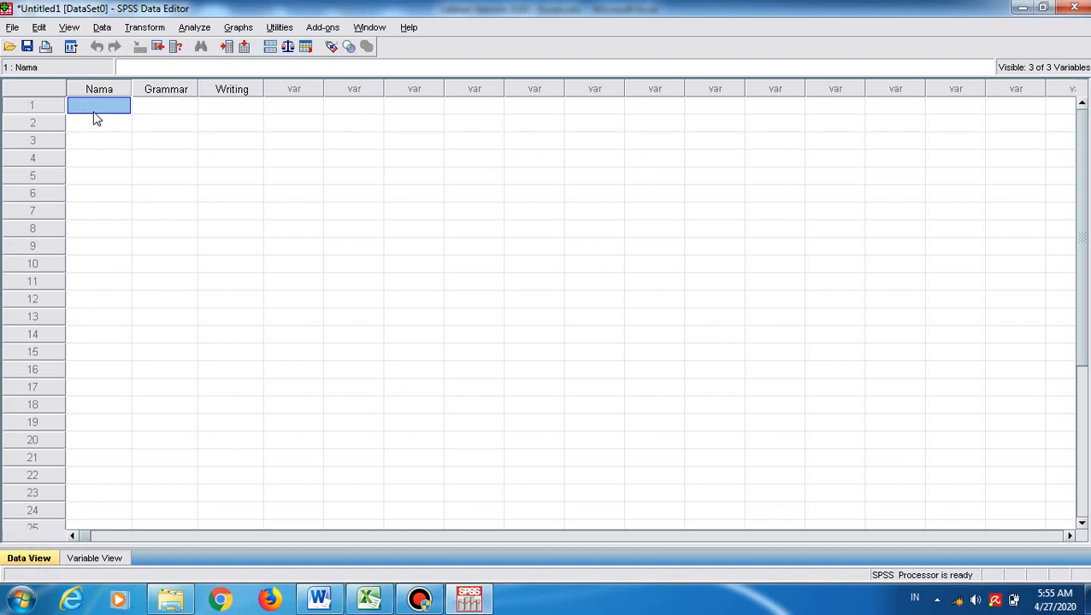
{"action": "key", "text": "alt+Tab"}
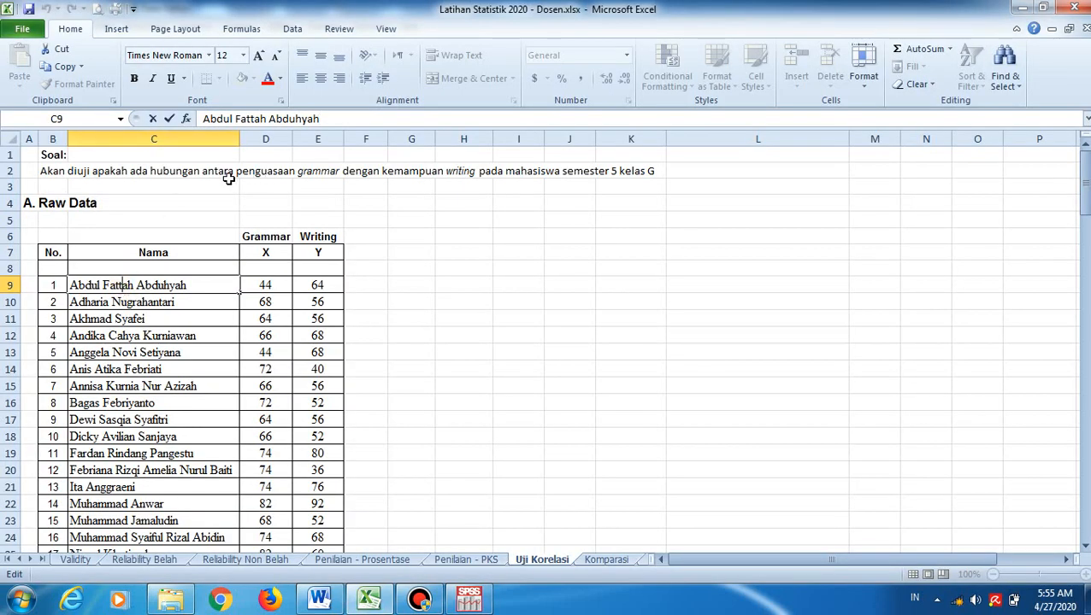
{"action": "key", "text": "Escape"}
{"action": "key", "text": "shift+Right"}
{"action": "key", "text": "shift+Right"}
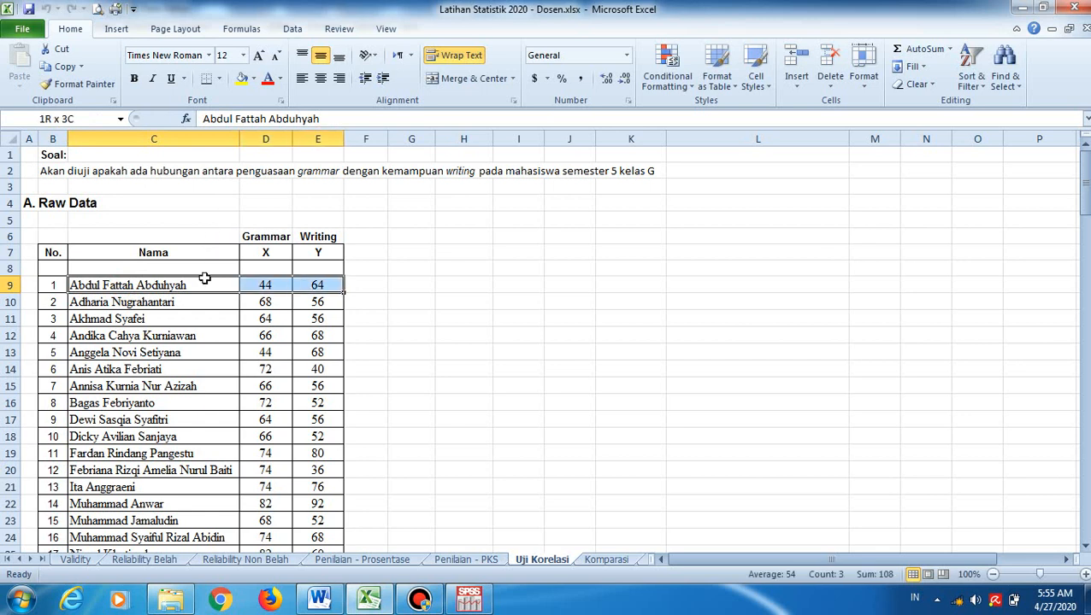
{"action": "key", "text": "ctrl+shift+Down"}
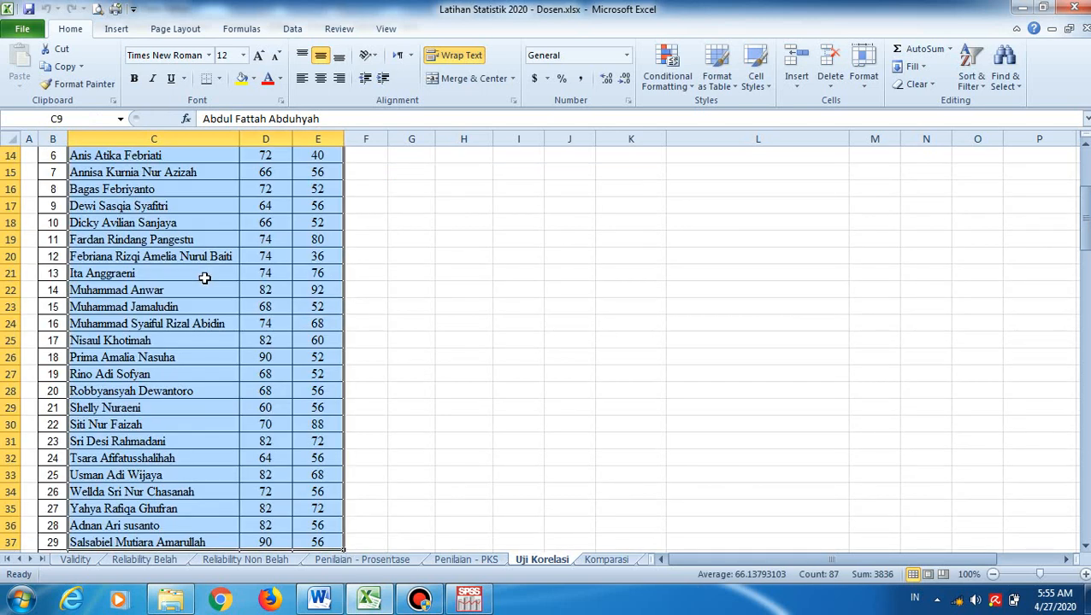
{"action": "left_click_drag", "start_coordinate": [1085, 218], "coordinate": [1086, 277]}
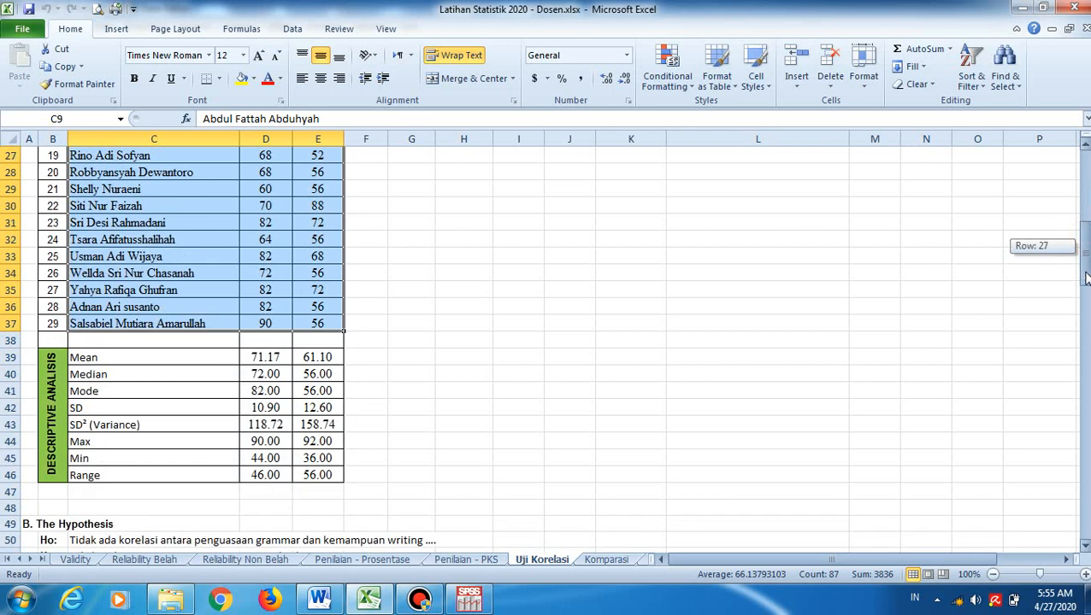
{"action": "right_click", "coordinate": [203, 244]}
{"action": "left_click", "coordinate": [236, 266]}
{"action": "scroll", "coordinate": [236, 267], "scroll_direction": "up", "scroll_amount": 9}
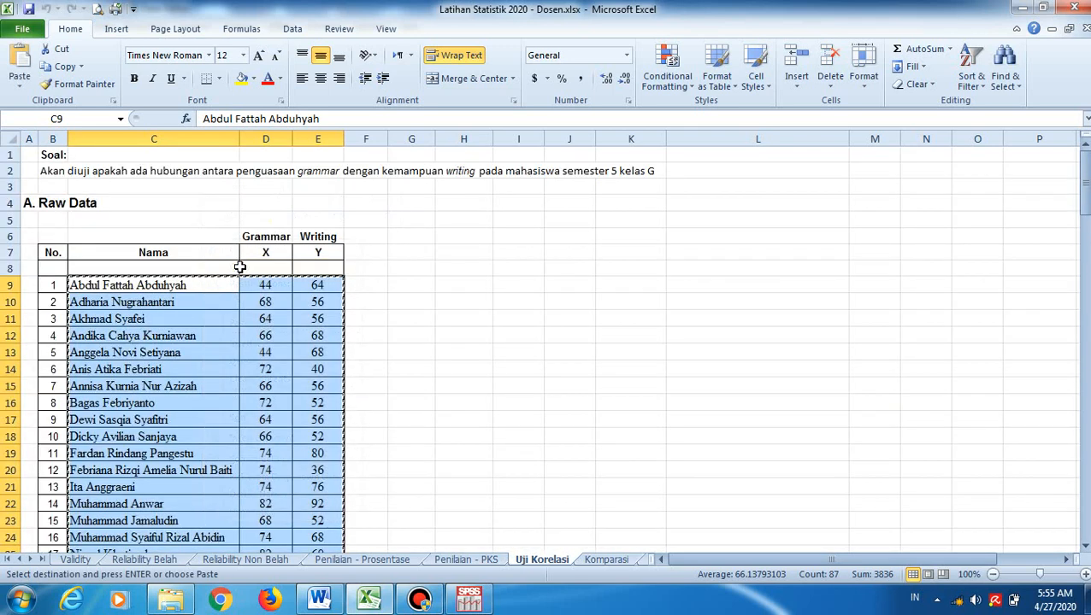
Return to SPSS and paste the copied data starting at row 1 of the Nama column
{"action": "key", "text": "alt+Tab"}
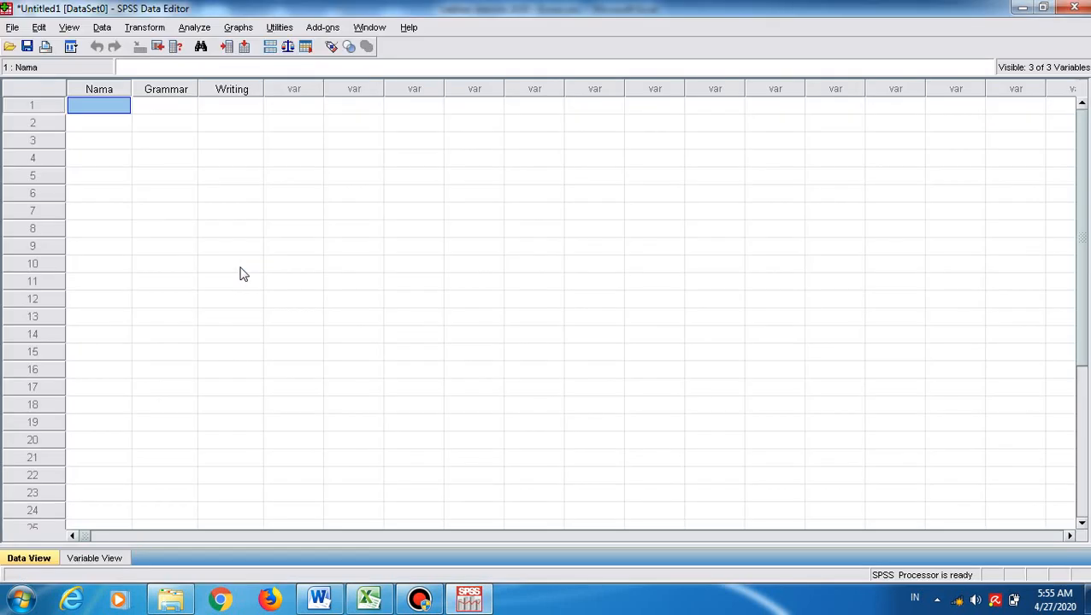
{"action": "right_click", "coordinate": [106, 105]}
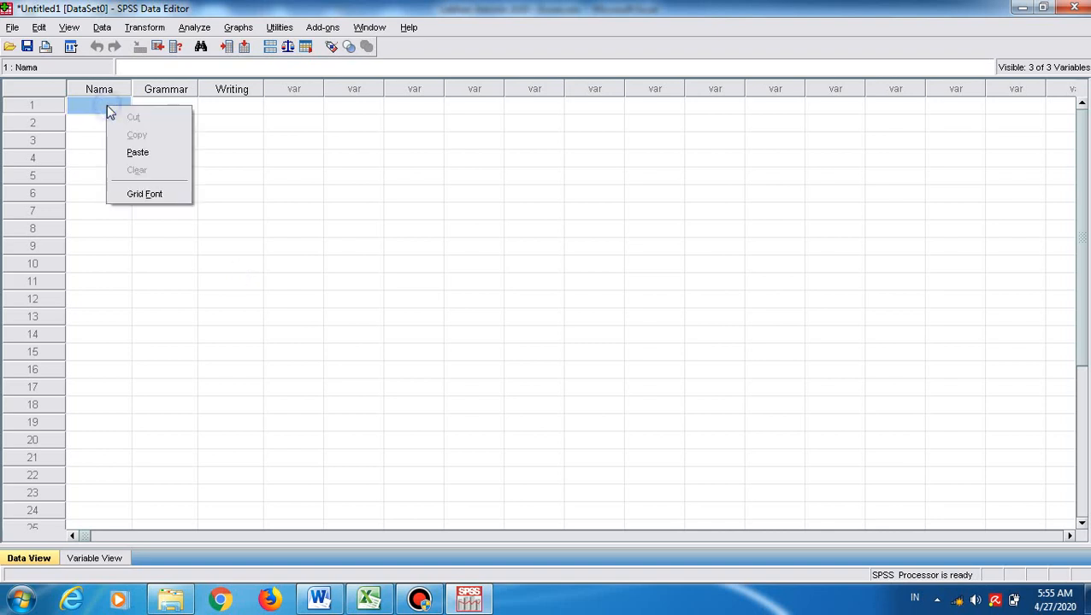
{"action": "left_click", "coordinate": [155, 152]}
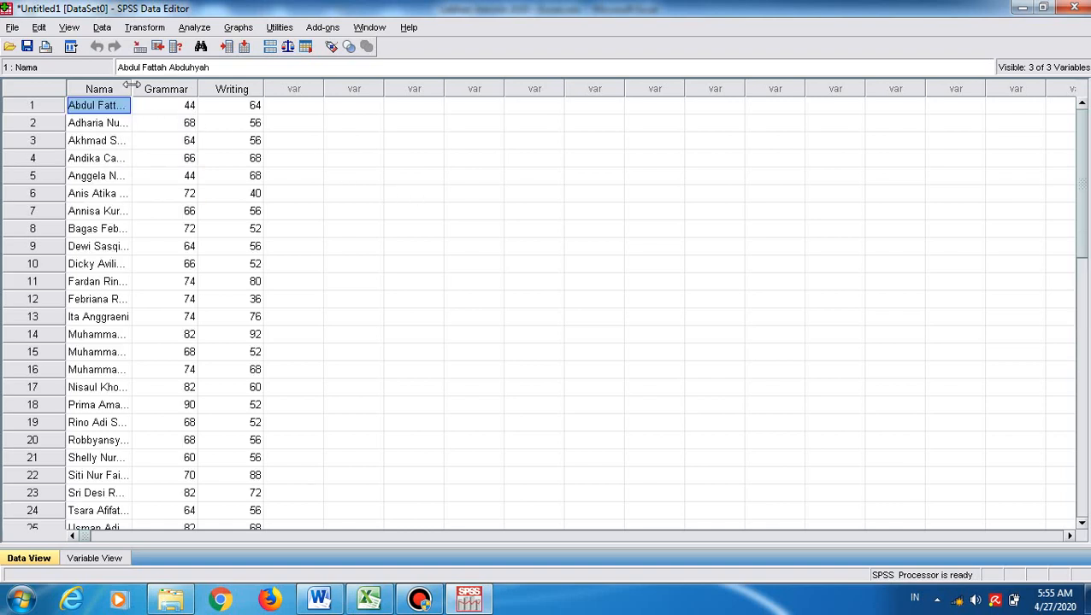
Widen the Nama column in Data View to about 20 characters so the names are readable
{"action": "left_click_drag", "start_coordinate": [131, 86], "coordinate": [218, 89]}
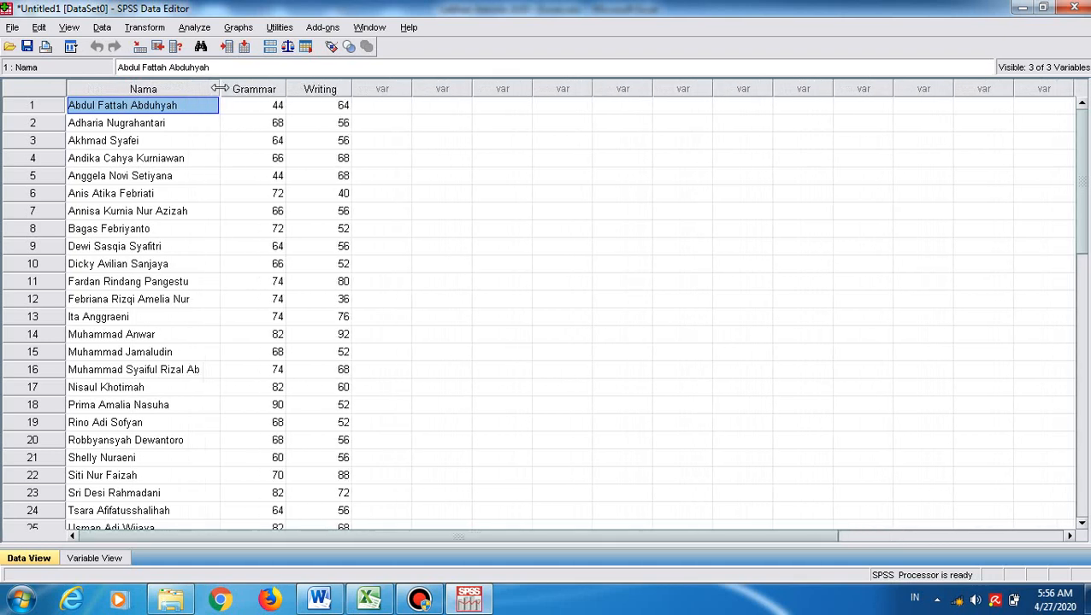
{"action": "left_click", "coordinate": [98, 371]}
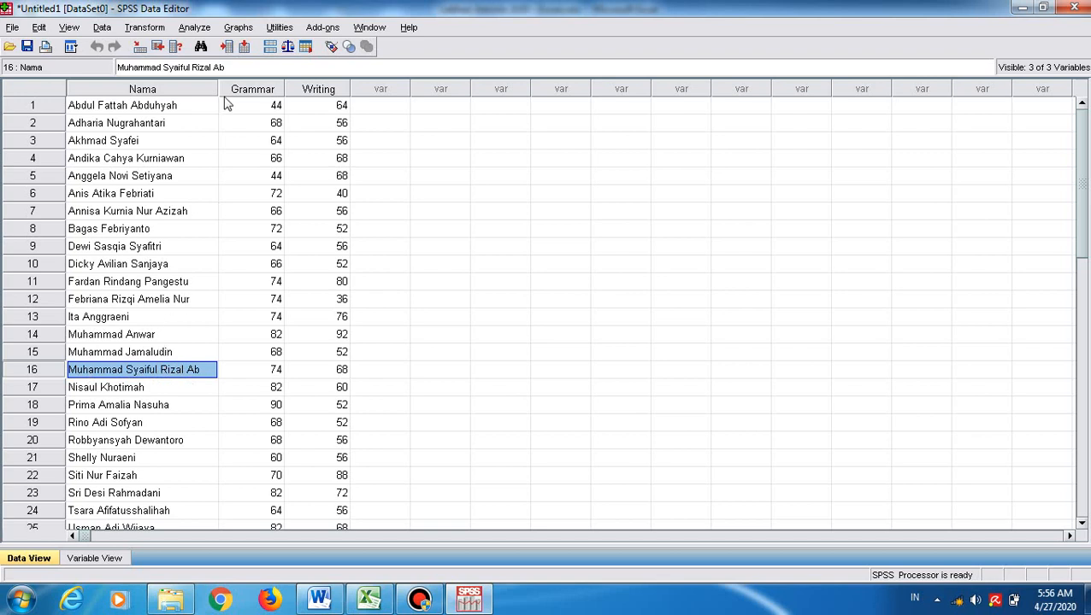
{"action": "mouse_move", "coordinate": [217, 87]}
{"action": "left_mouse_down"}
{"action": "mouse_move", "coordinate": [204, 84]}
{"action": "mouse_move", "coordinate": [218, 86]}
{"action": "left_mouse_up"}
Check the Nama variable's width in Variable View and go back to Data View
{"action": "left_click", "coordinate": [93, 558]}
{"action": "left_click", "coordinate": [219, 85]}
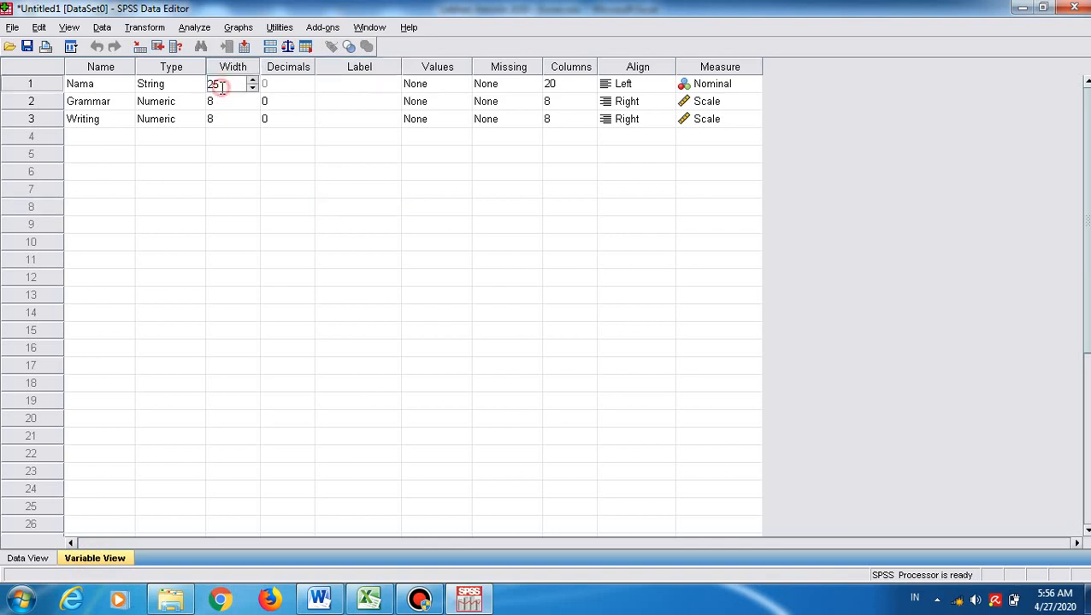
{"action": "left_click", "coordinate": [33, 562]}
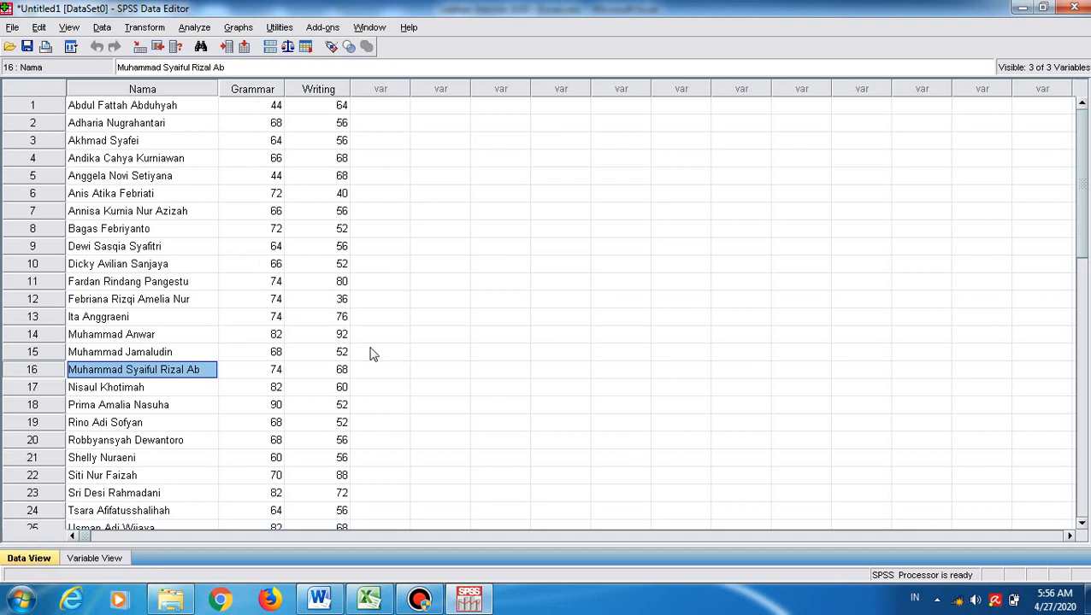
Switch to the Excel workbook to examine the descriptive analysis table below the raw data, and return to SPSS
{"action": "left_click", "coordinate": [369, 601]}
{"action": "key", "text": "Escape"}
{"action": "key", "text": "Page_Down"}
{"action": "key", "text": "Down"}
{"action": "key", "text": "Down"}
{"action": "key", "text": "Down"}
{"action": "key", "text": "Down"}
{"action": "key", "text": "Down"}
{"action": "key", "text": "Down"}
{"action": "key", "text": "Down"}
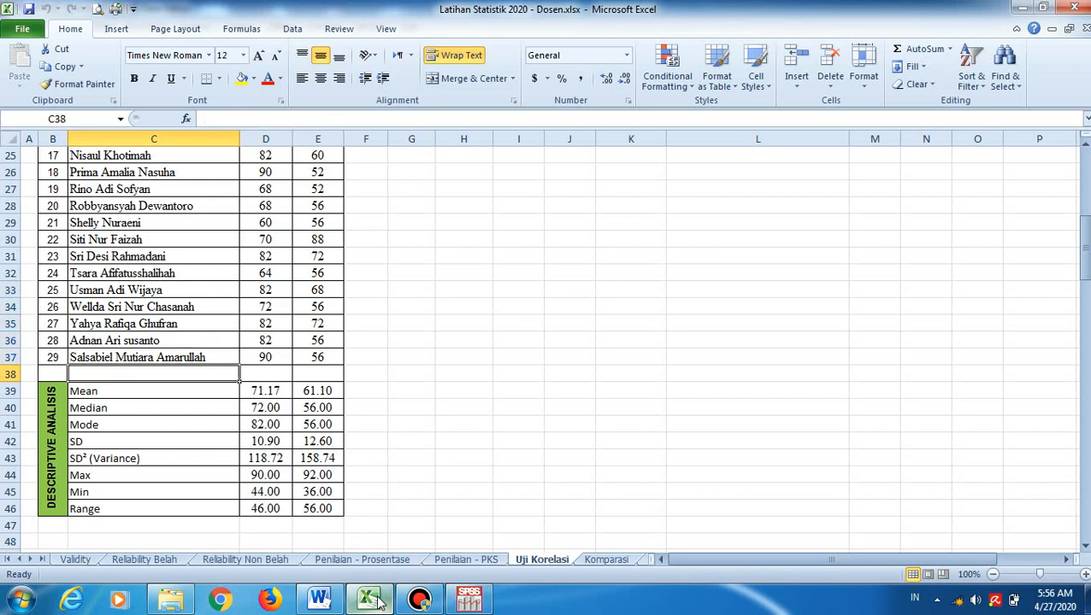
{"action": "left_click", "coordinate": [380, 601]}
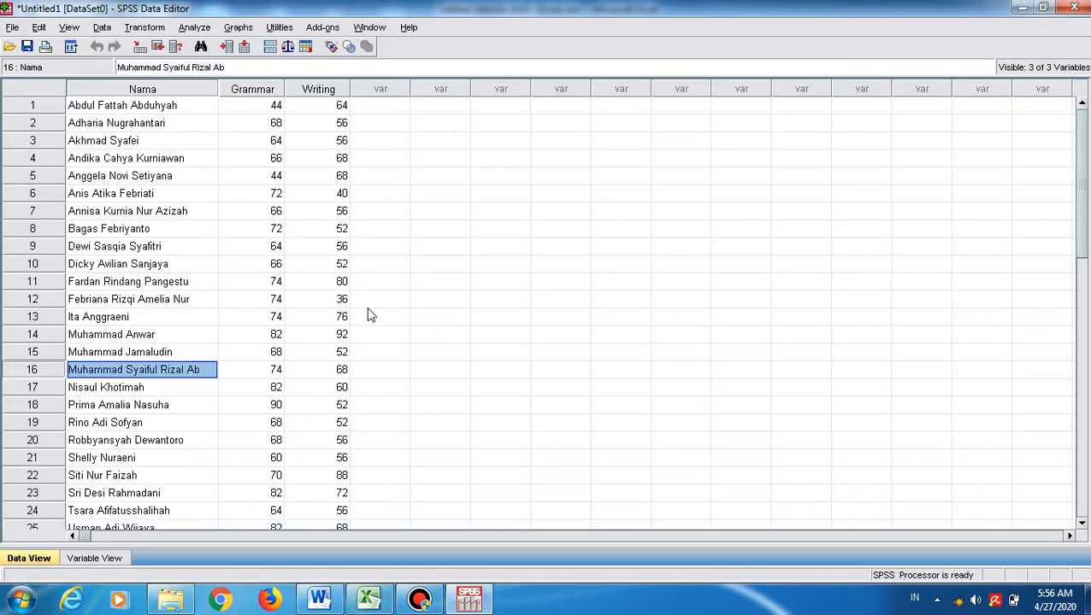
Switch to the Statistik.rtf document in Word and read the steps for Descriptive Statistics with Frequencies
{"action": "left_click", "coordinate": [321, 601]}
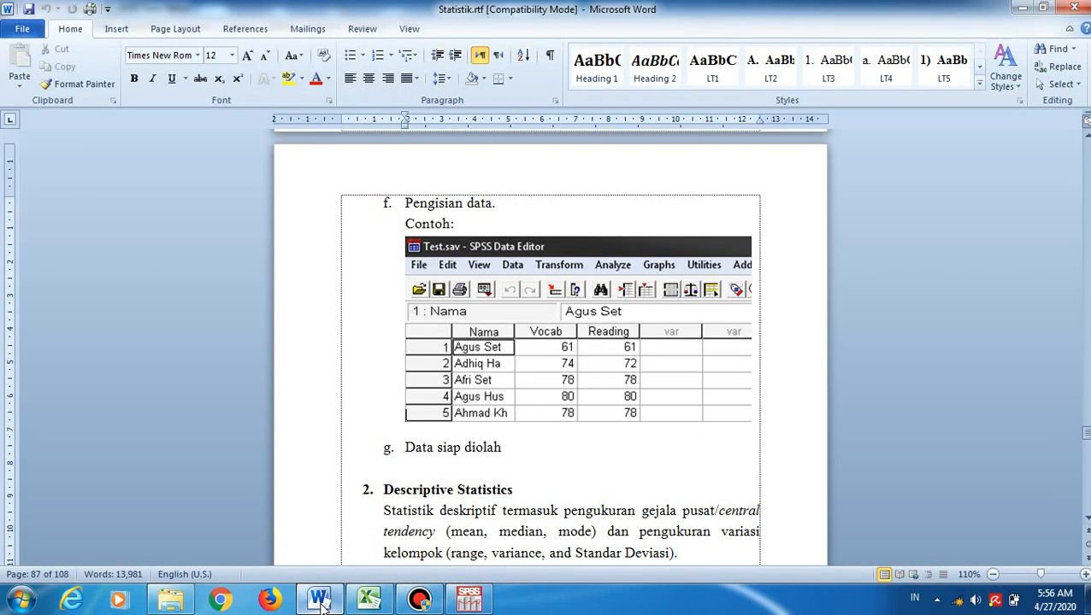
{"action": "key", "text": "Page_Down"}
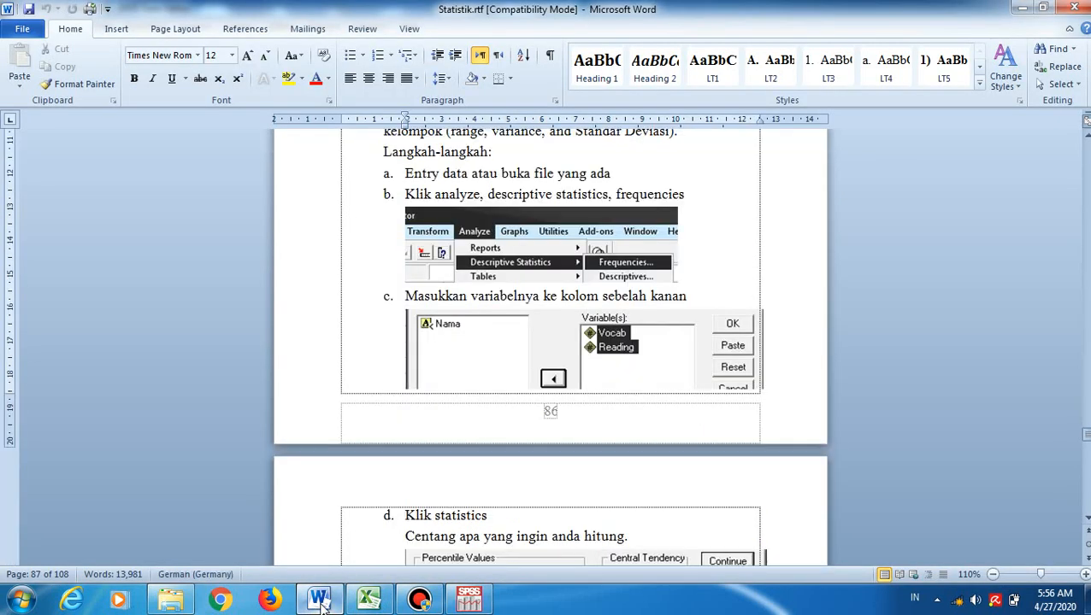
{"action": "key", "text": "Page_Down"}
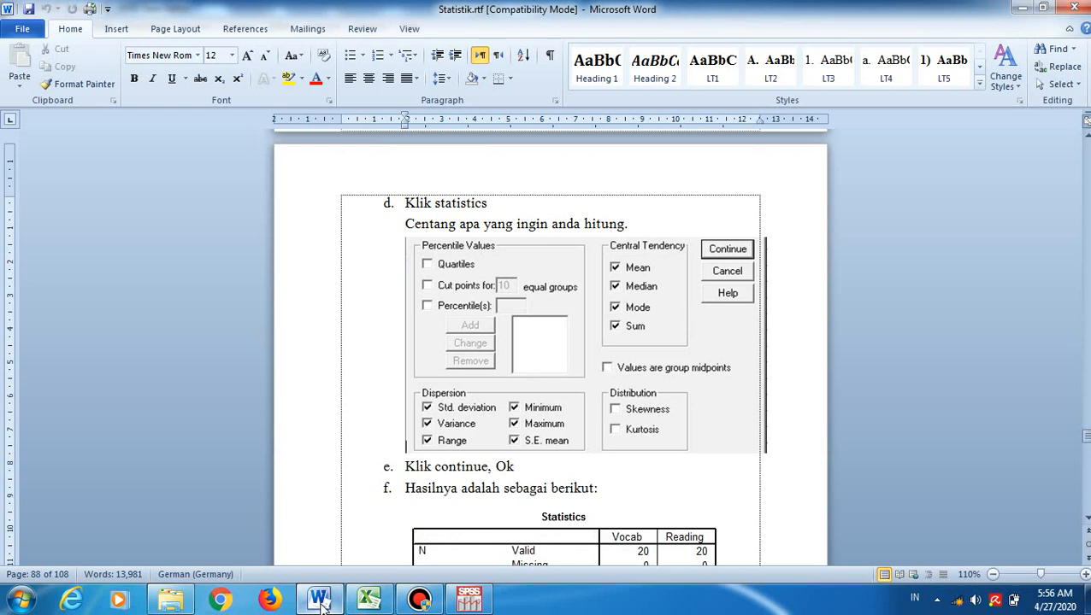
{"action": "key", "text": "Page_Up"}
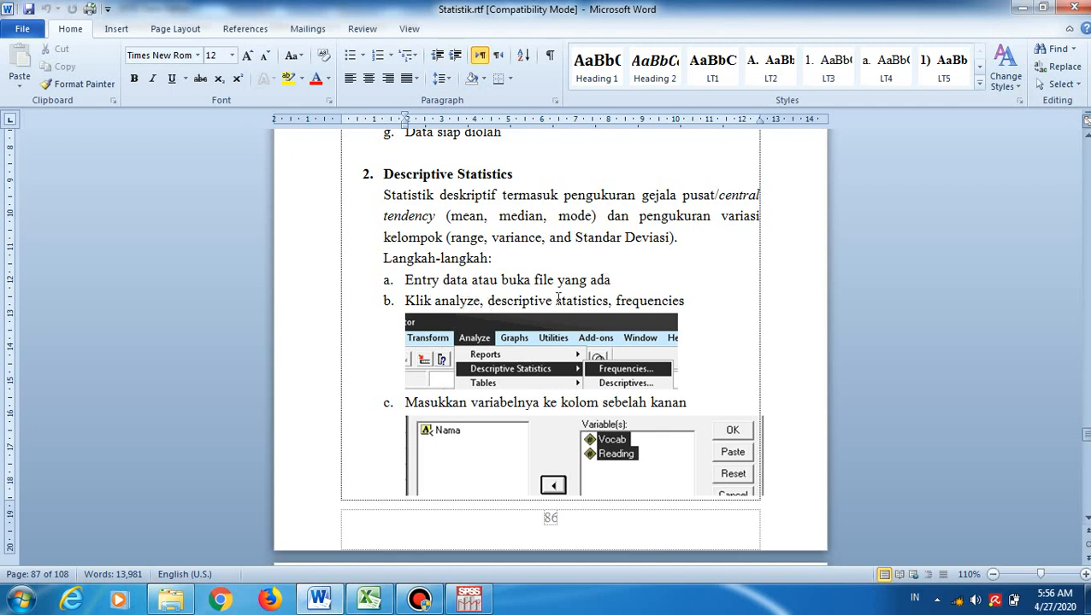
Switch back to SPSS, open the Frequencies analysis and add Grammar and Writing as the variables to analyse
{"action": "key", "text": "alt+Tab"}
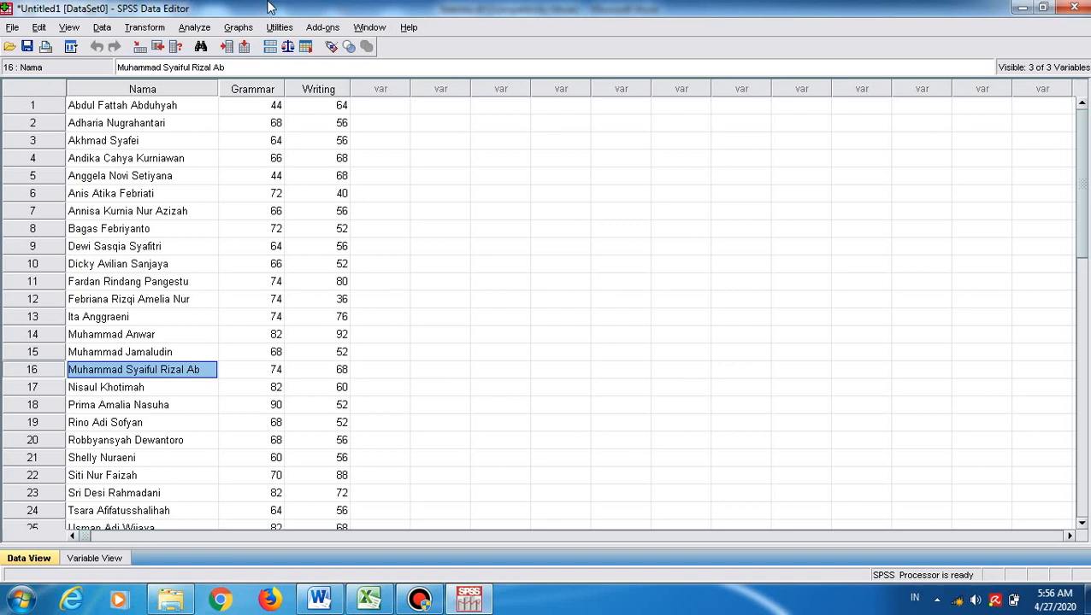
{"action": "left_click", "coordinate": [194, 29]}
{"action": "mouse_move", "coordinate": [264, 68]}
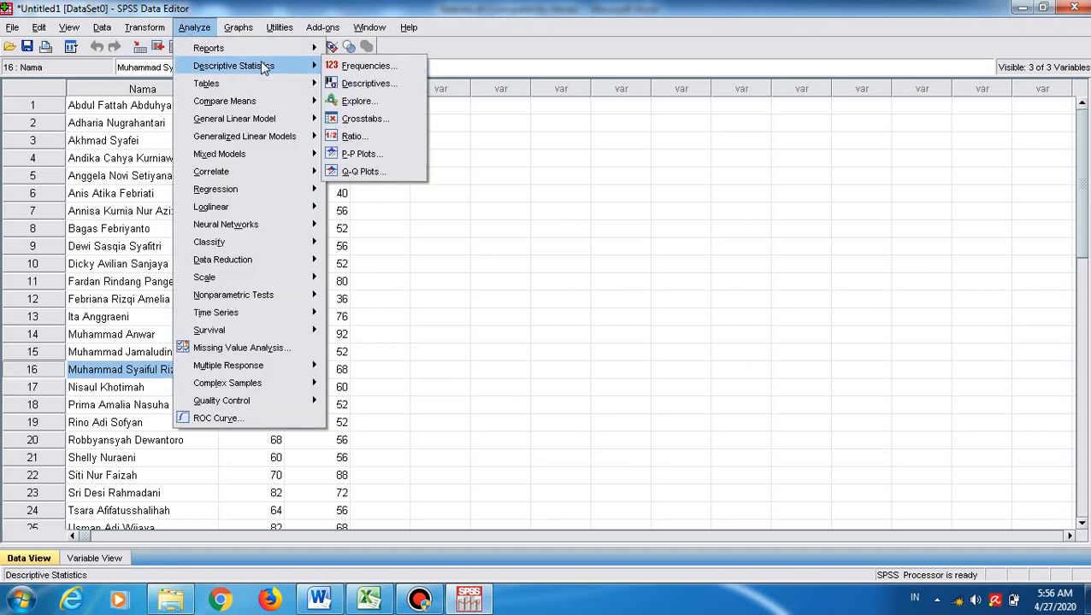
{"action": "left_click", "coordinate": [377, 72]}
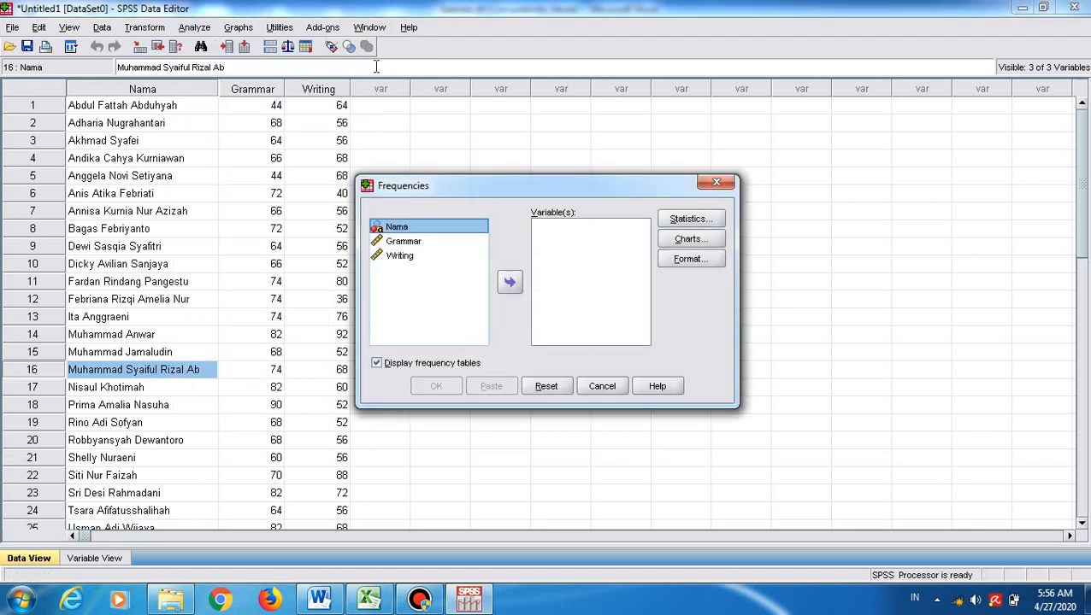
{"action": "left_click", "coordinate": [399, 243]}
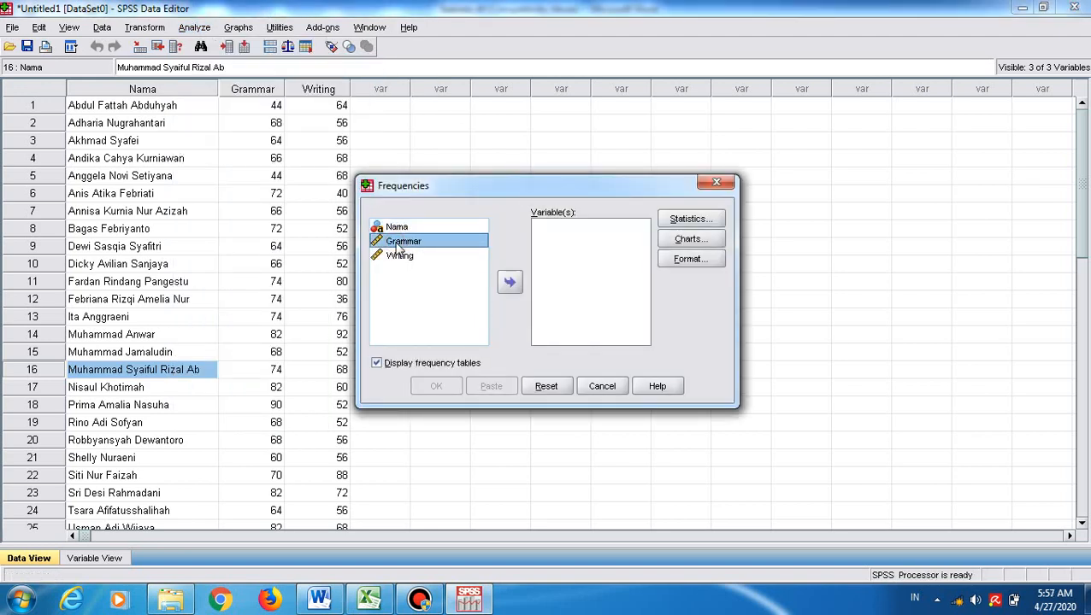
{"action": "left_click", "coordinate": [398, 257], "text": "shift"}
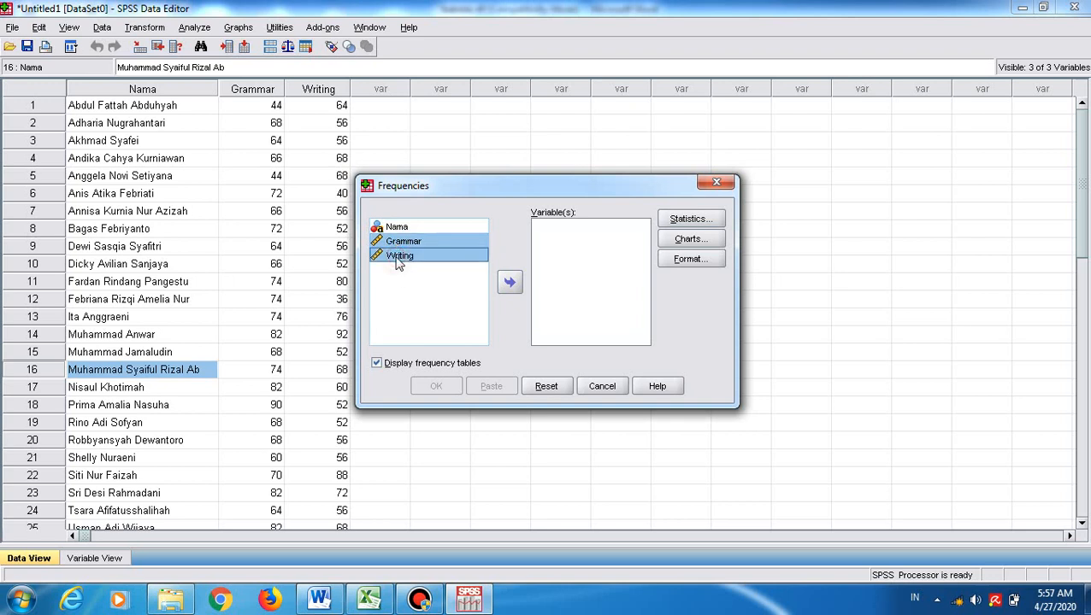
{"action": "left_click", "coordinate": [510, 285]}
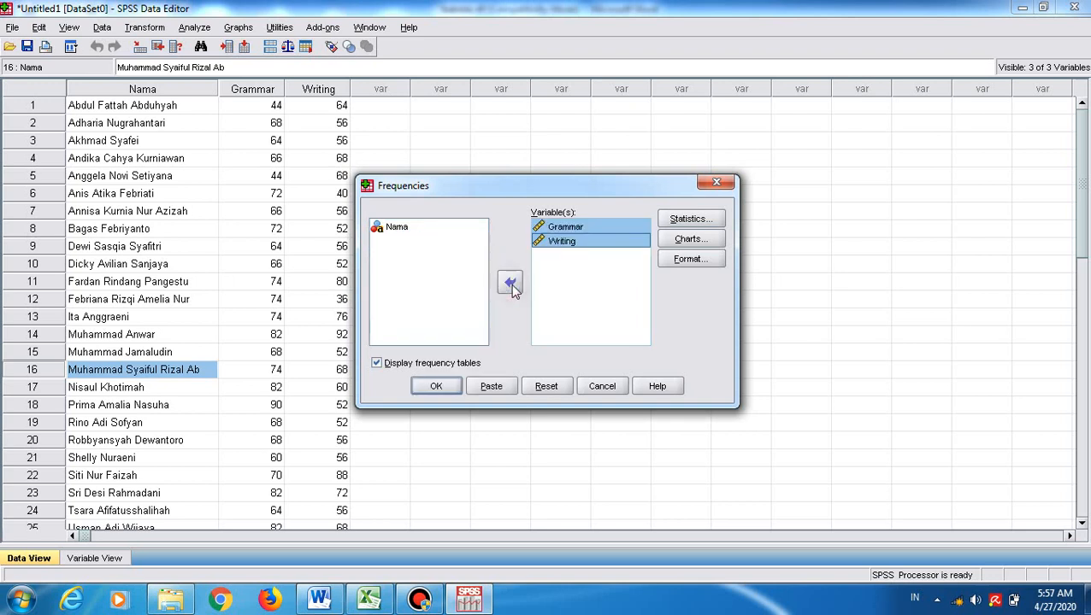
Set the Frequencies statistics to mean, median, mode, sum, standard deviation, variance, range, minimum and maximum
{"action": "left_click", "coordinate": [689, 221]}
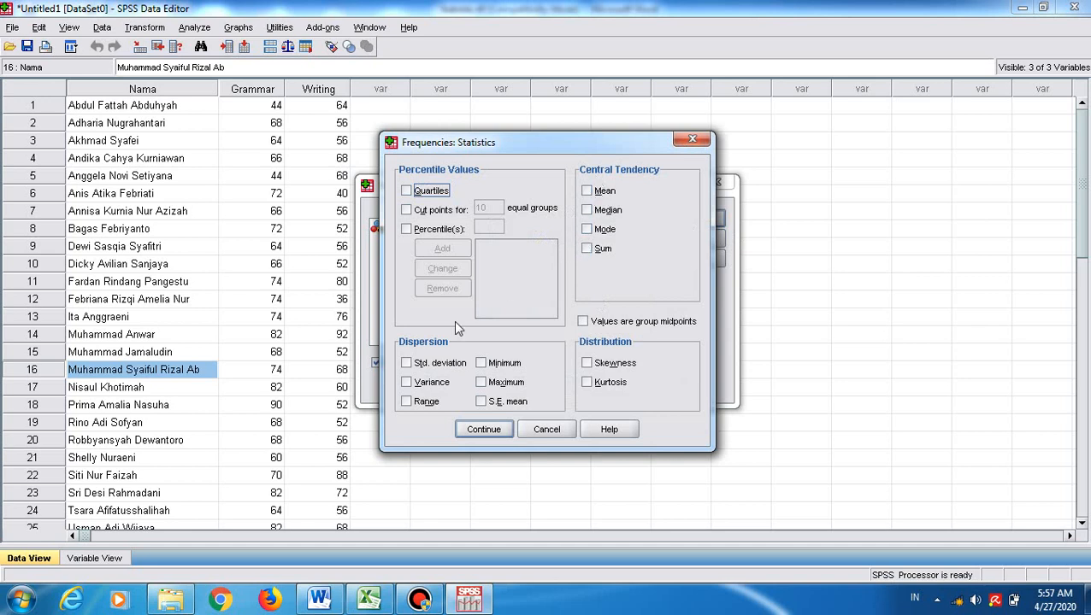
{"action": "left_click", "coordinate": [587, 190]}
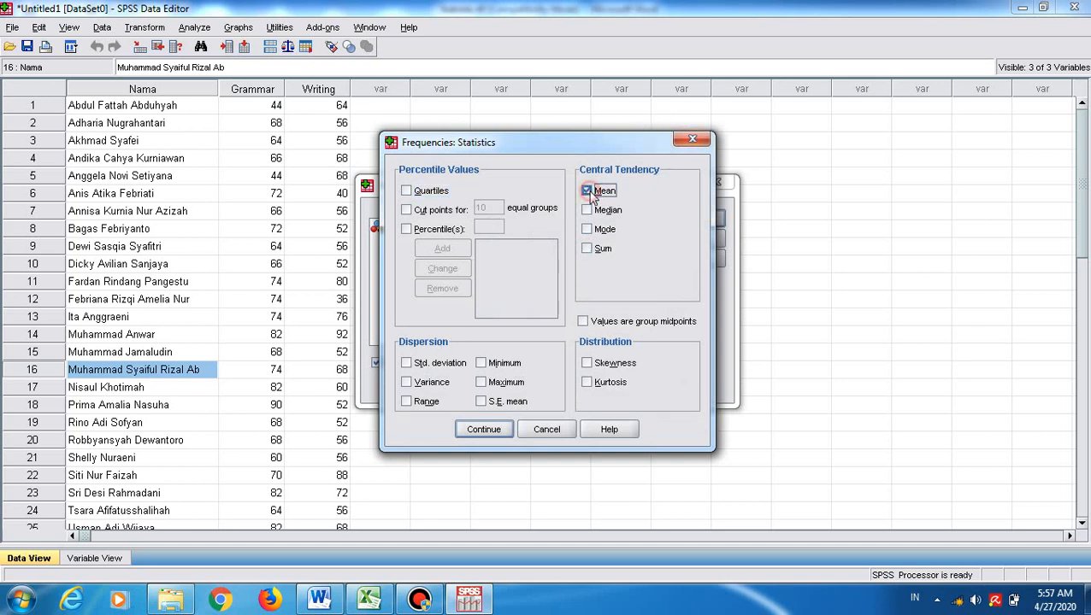
{"action": "left_click", "coordinate": [586, 209]}
{"action": "left_click", "coordinate": [586, 229]}
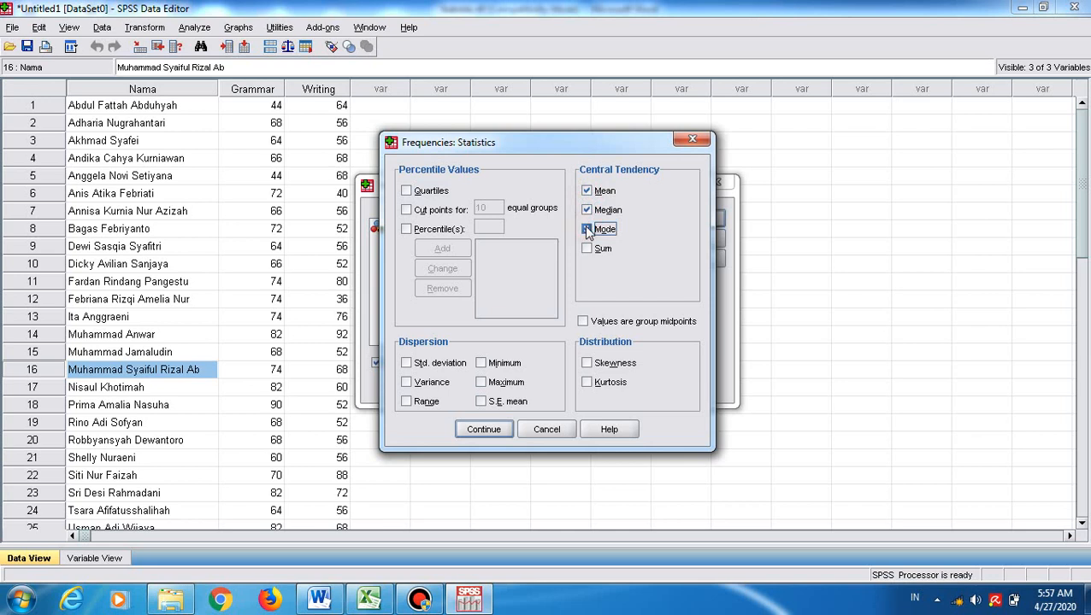
{"action": "left_click", "coordinate": [587, 251]}
{"action": "left_click", "coordinate": [434, 365]}
{"action": "left_click", "coordinate": [427, 382]}
{"action": "left_click", "coordinate": [424, 401]}
{"action": "left_click", "coordinate": [494, 363]}
{"action": "left_click", "coordinate": [495, 384]}
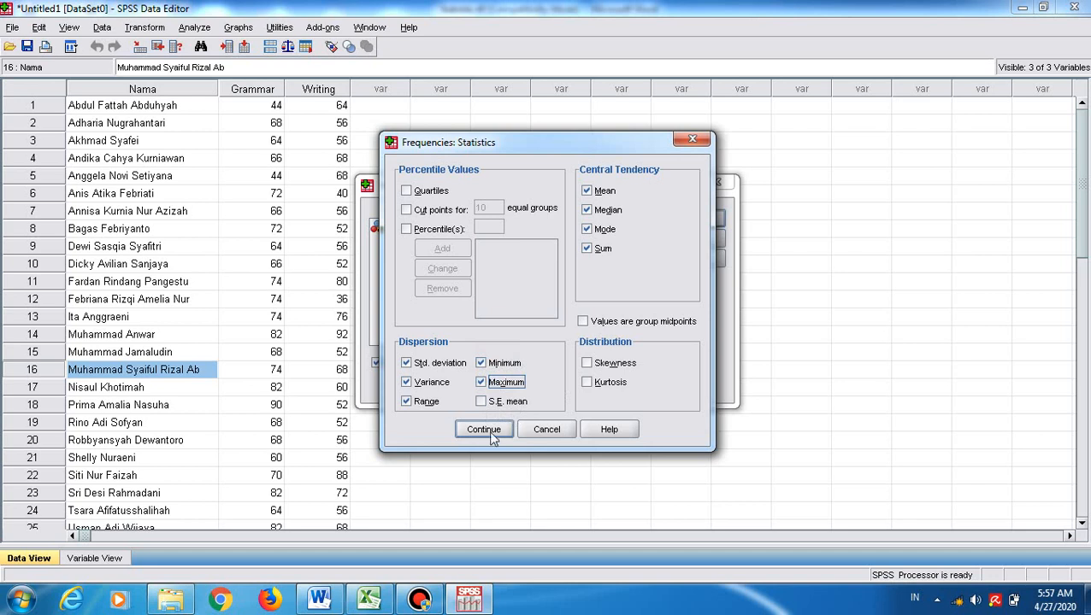
{"action": "left_click", "coordinate": [483, 430]}
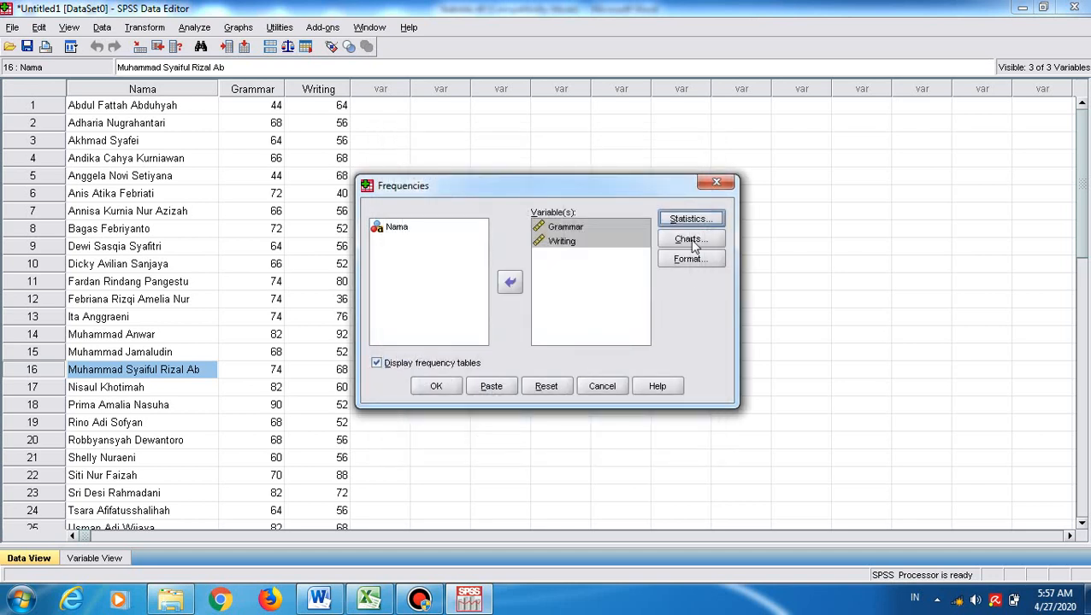
Set the Frequencies charts to histograms with a normal curve
{"action": "left_click", "coordinate": [692, 242]}
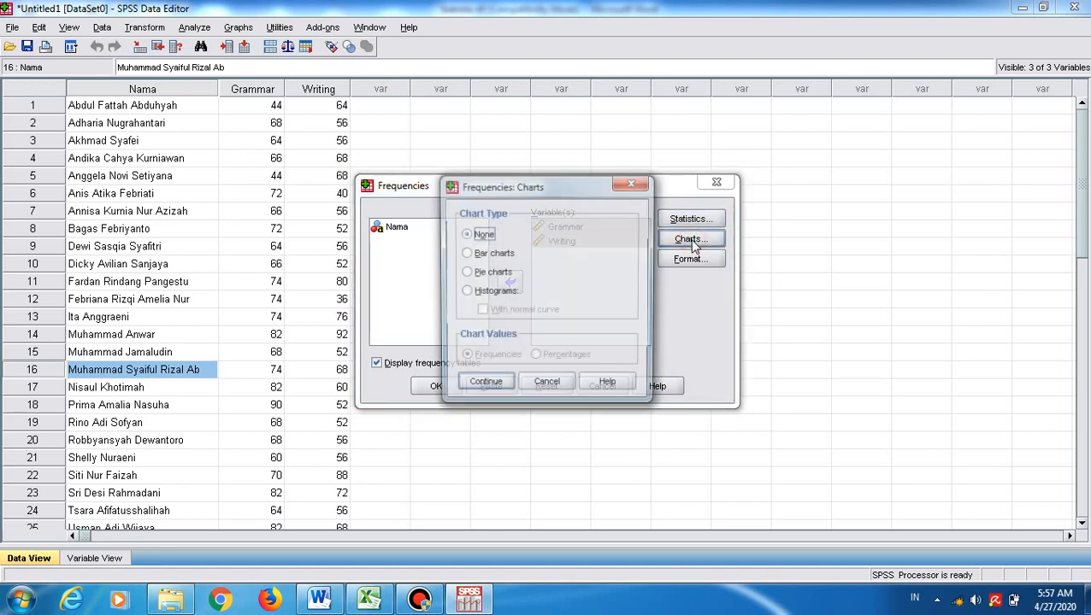
{"action": "left_click", "coordinate": [466, 293]}
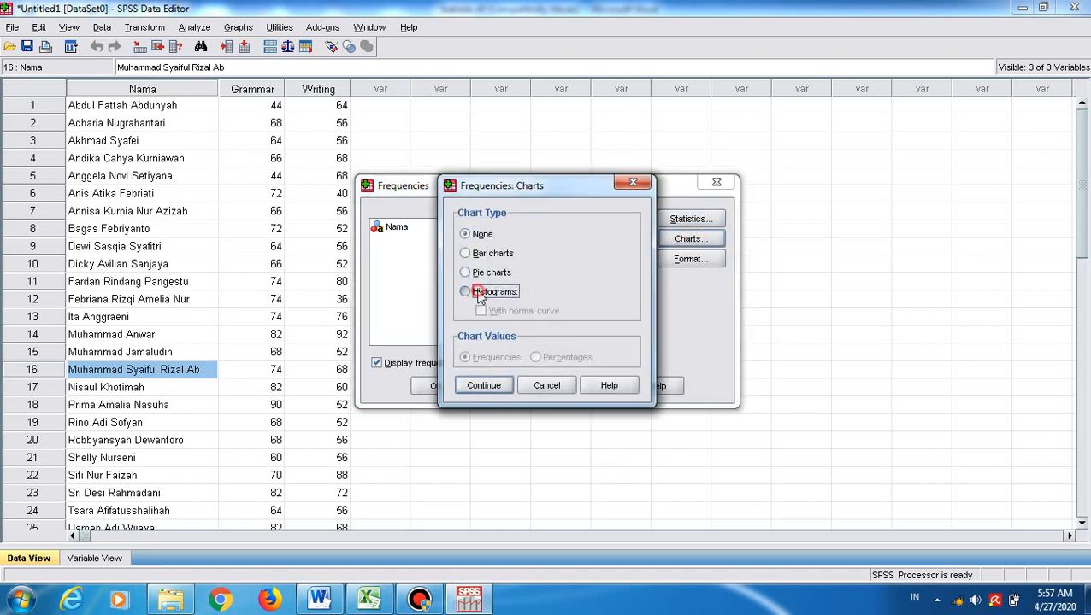
{"action": "left_click", "coordinate": [482, 312]}
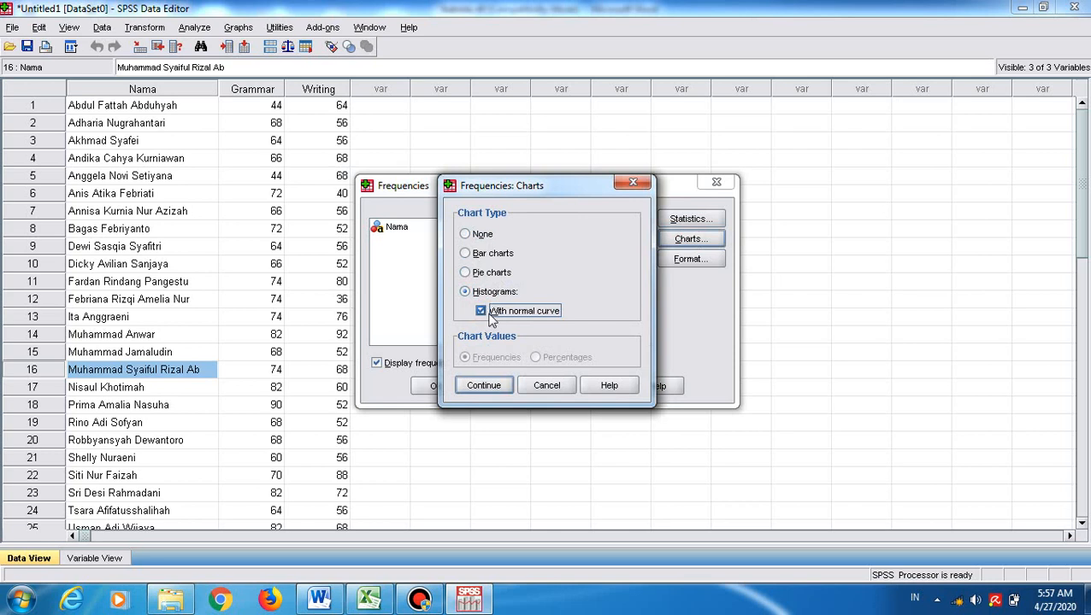
{"action": "left_click", "coordinate": [484, 386]}
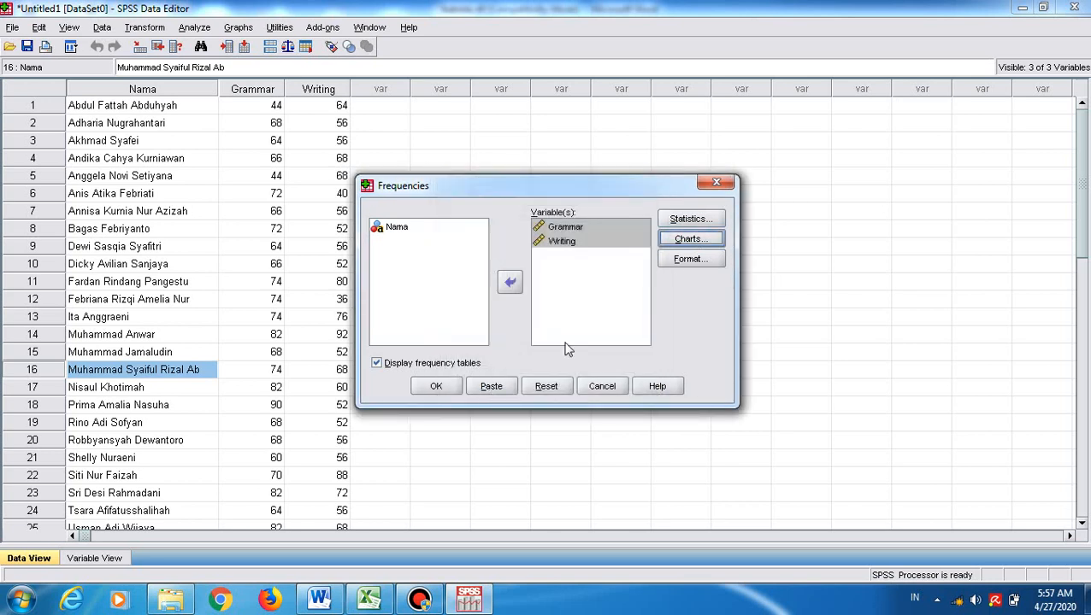
Keep the format at ascending values with compared variables, and run the Frequencies analysis
{"action": "left_click", "coordinate": [681, 260]}
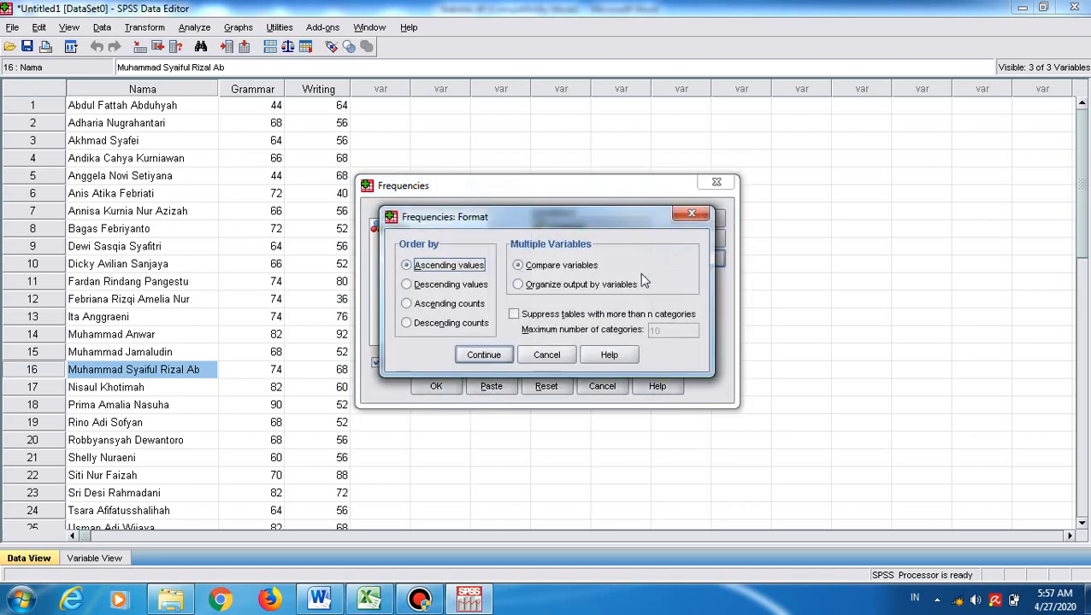
{"action": "left_click", "coordinate": [483, 355]}
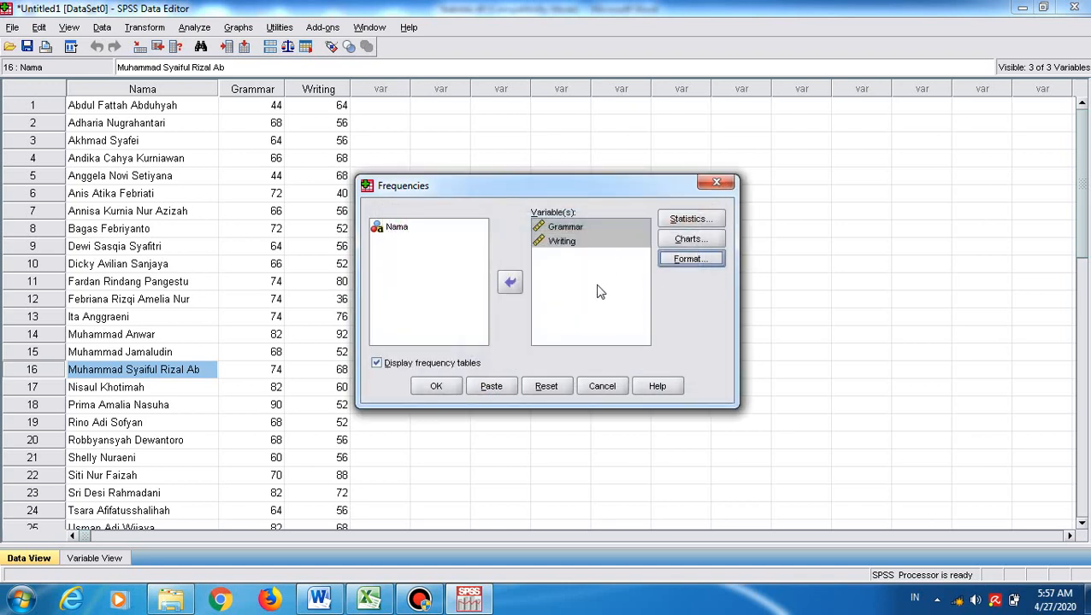
{"action": "left_click", "coordinate": [438, 390]}
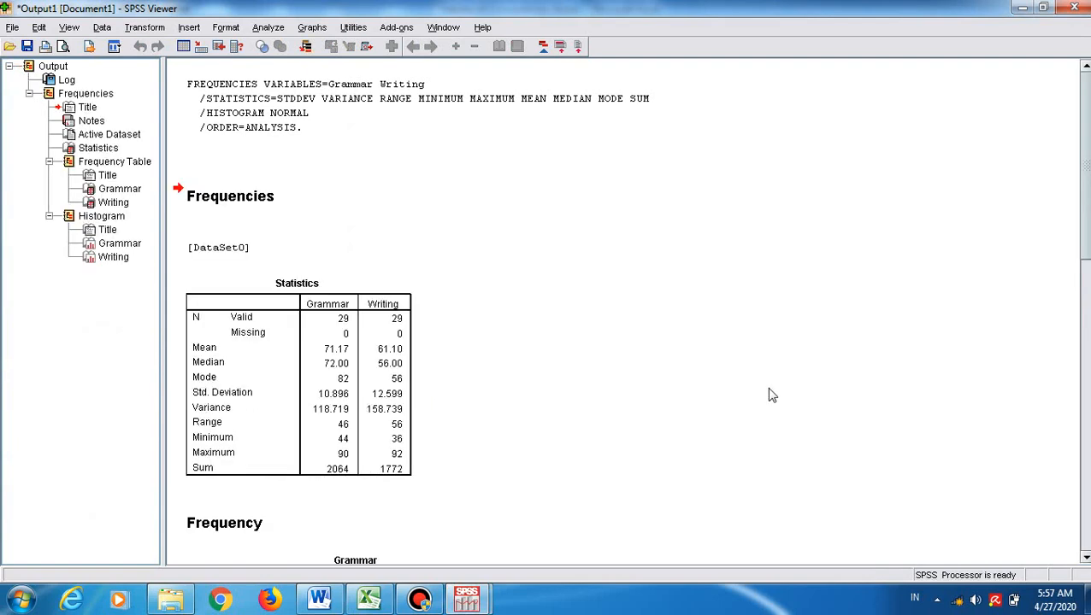
Copy the Statistics table for Grammar and Writing from the Frequencies output
{"action": "scroll", "coordinate": [1080, 184], "scroll_direction": "down", "scroll_amount": 4}
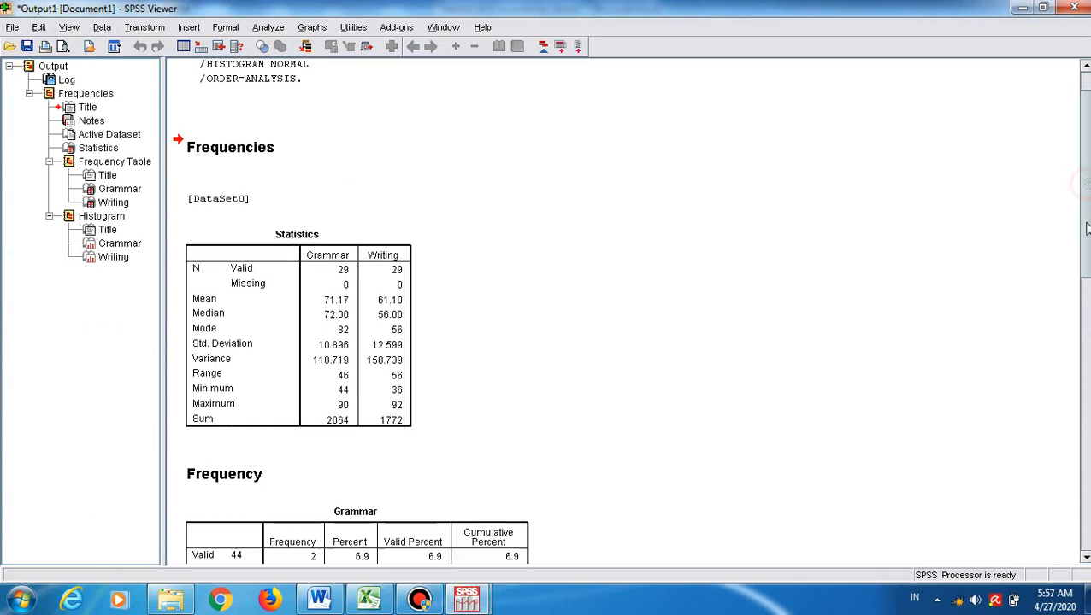
{"action": "left_click_drag", "start_coordinate": [1085, 244], "coordinate": [1085, 241]}
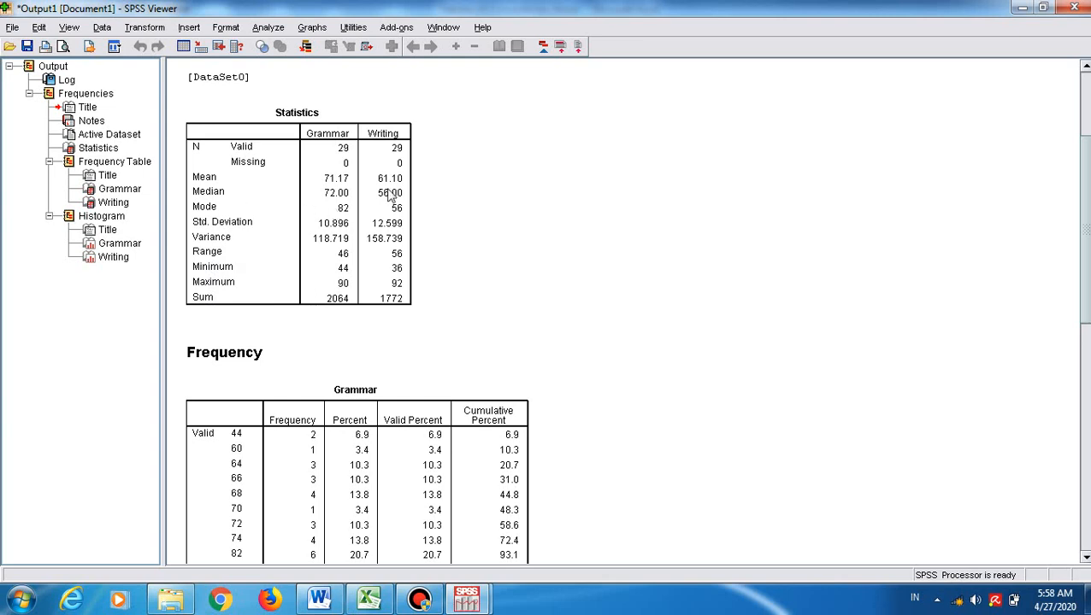
{"action": "left_click", "coordinate": [305, 212]}
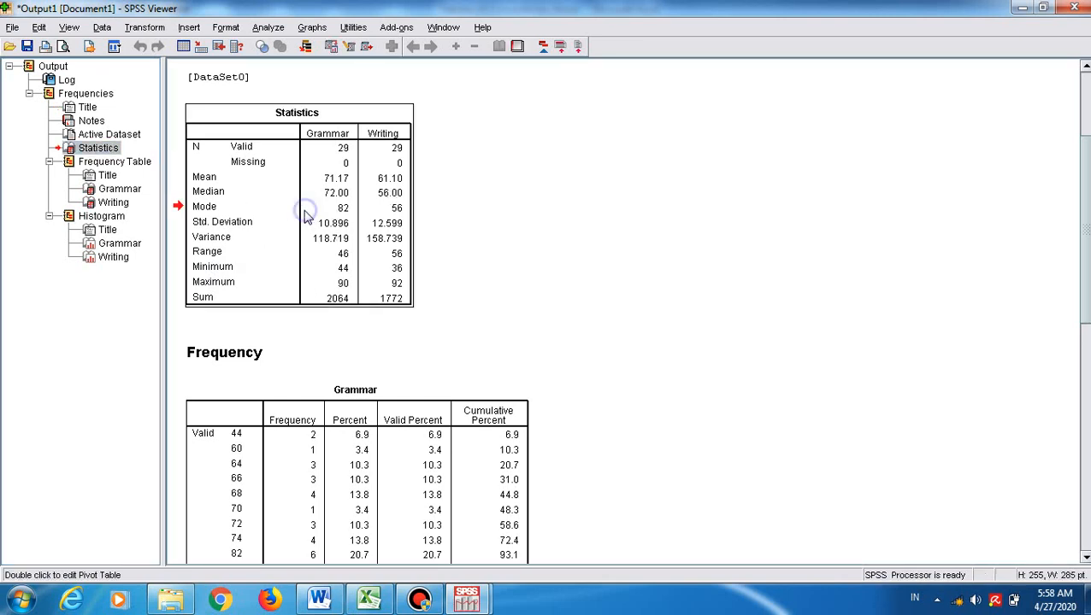
{"action": "right_click", "coordinate": [305, 214]}
{"action": "left_click", "coordinate": [340, 231]}
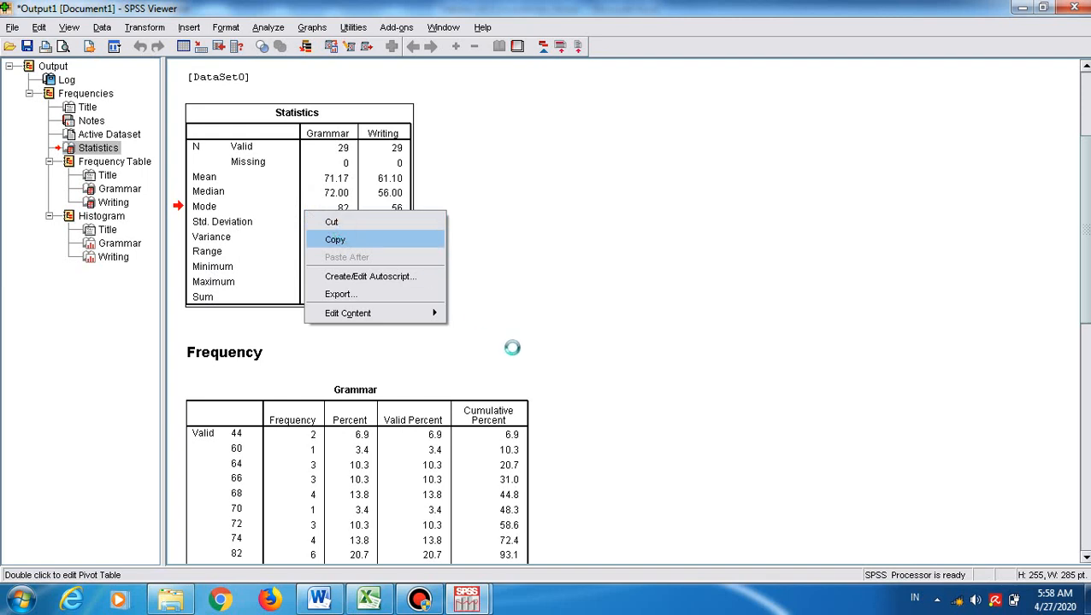
Switch to the Excel workbook, paste the copied Statistics table at cell I29, and undo the paste
{"action": "left_click", "coordinate": [367, 600]}
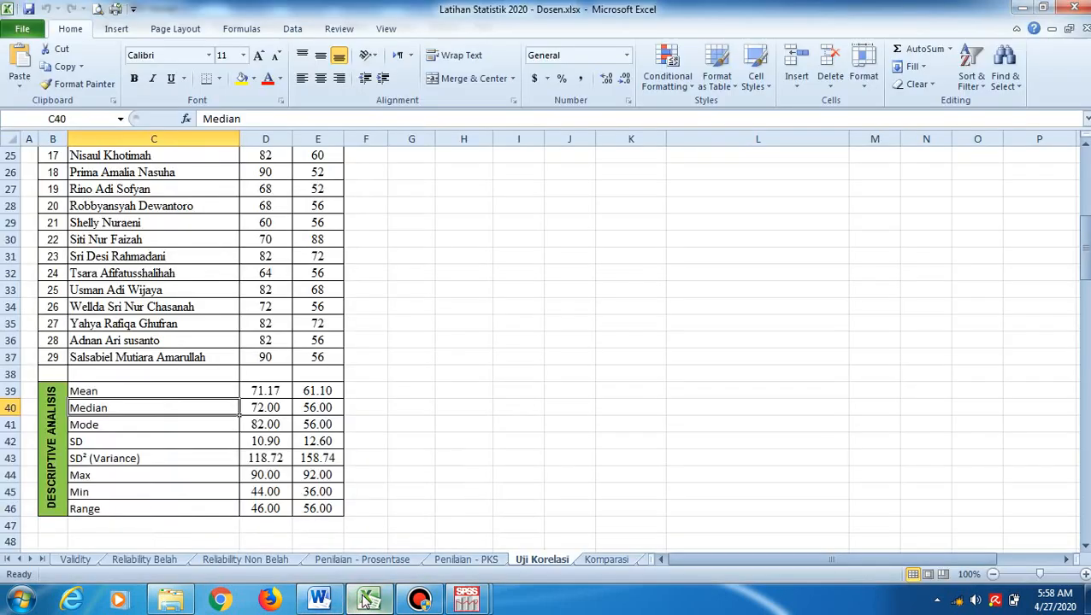
{"action": "left_click", "coordinate": [520, 219]}
{"action": "key", "text": "ctrl+v"}
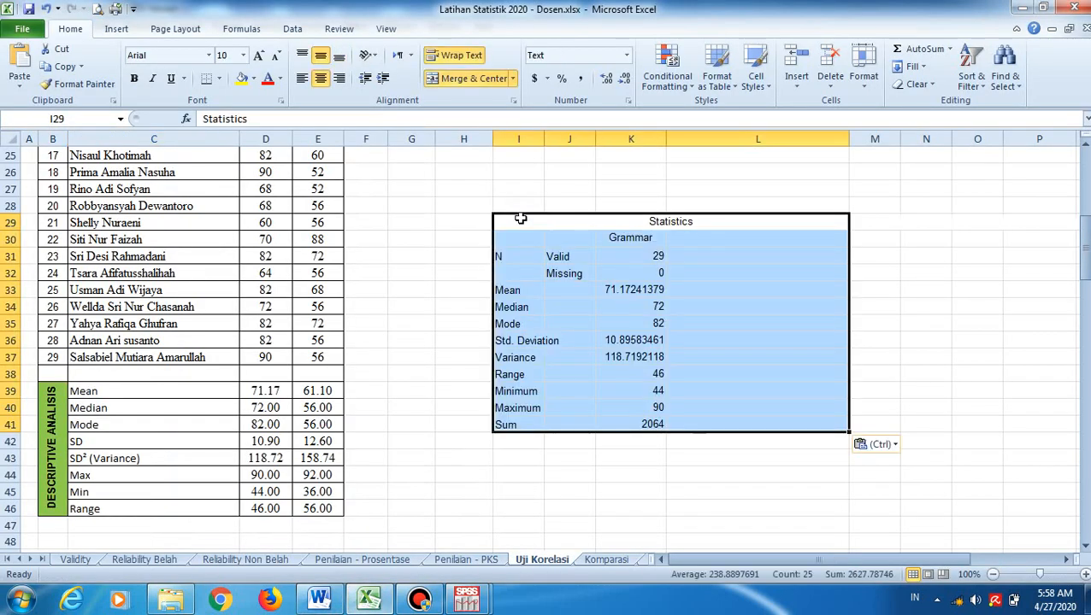
{"action": "left_click", "coordinate": [741, 294]}
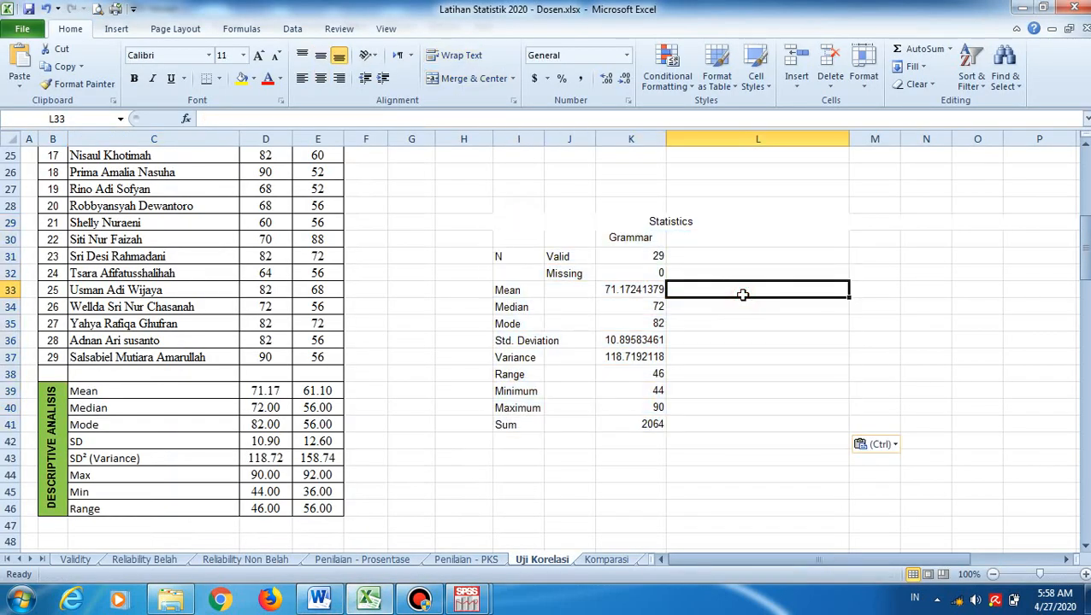
{"action": "key", "text": "ctrl+z"}
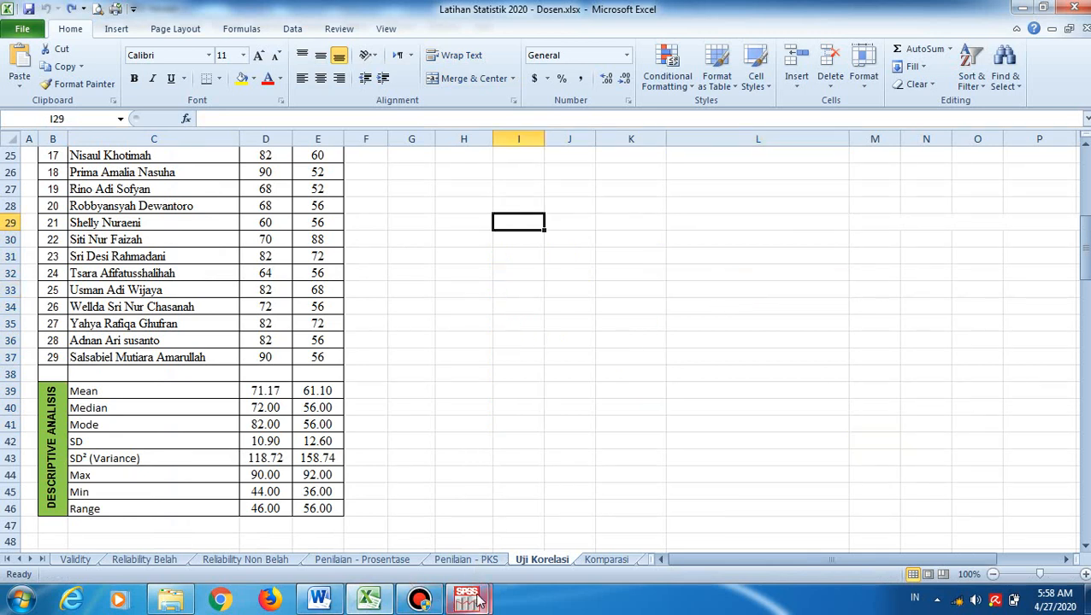
Return to the SPSS output, capture the screen showing the Statistics table, and paste the screenshot into a new Word document
{"action": "mouse_move", "coordinate": [466, 599]}
{"action": "left_click", "coordinate": [569, 500]}
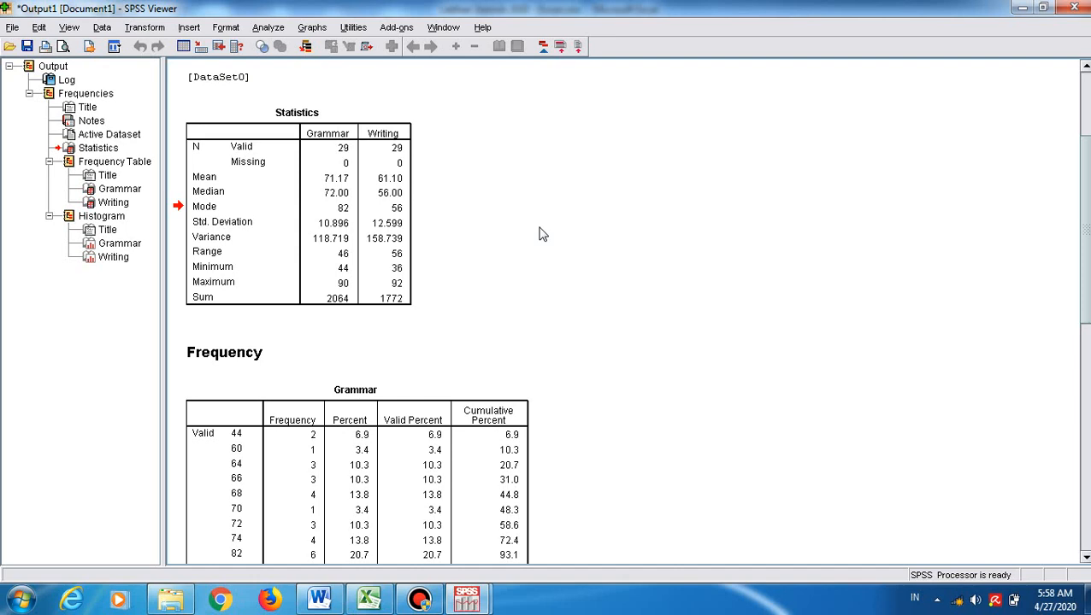
{"action": "key", "text": "super"}
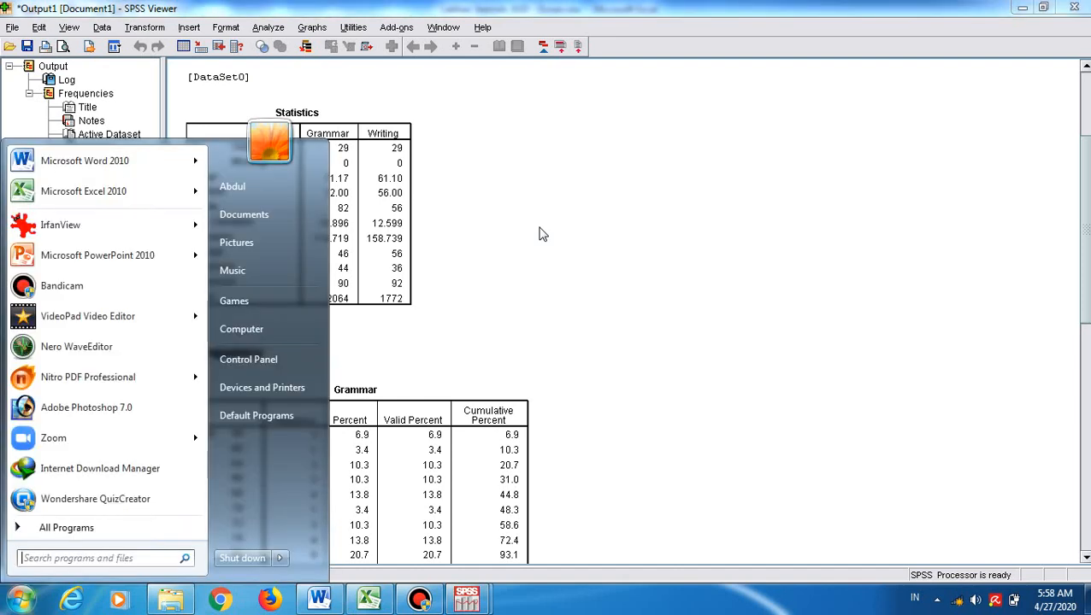
{"action": "left_click", "coordinate": [135, 166]}
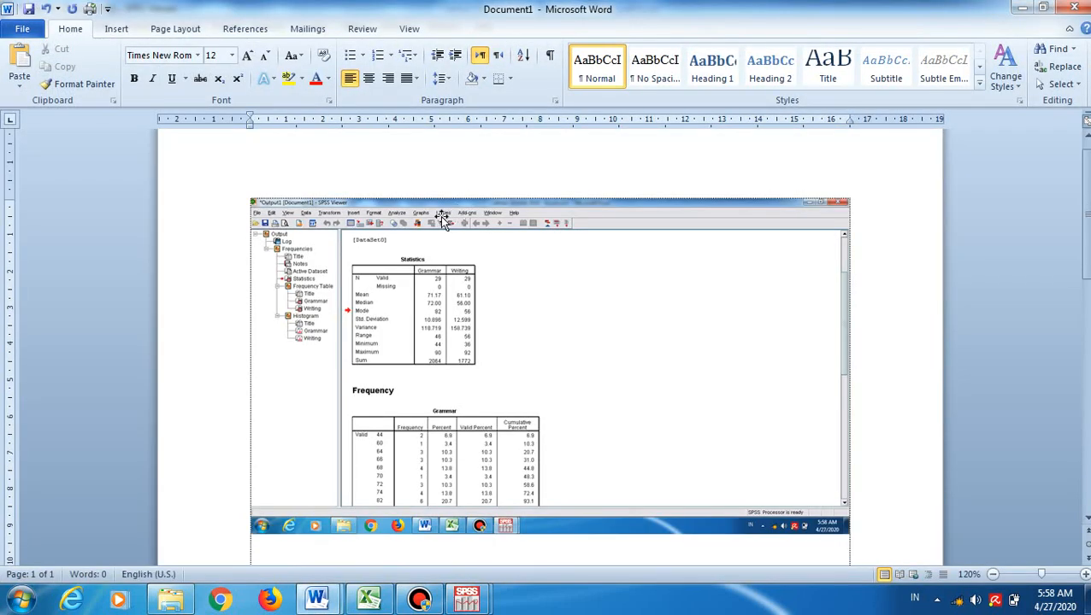
Crop the pasted screenshot to the Statistics table only and enlarge it to about 6.14 cm high by 6.98 cm wide
{"action": "left_click", "coordinate": [396, 245]}
{"action": "left_click", "coordinate": [462, 31]}
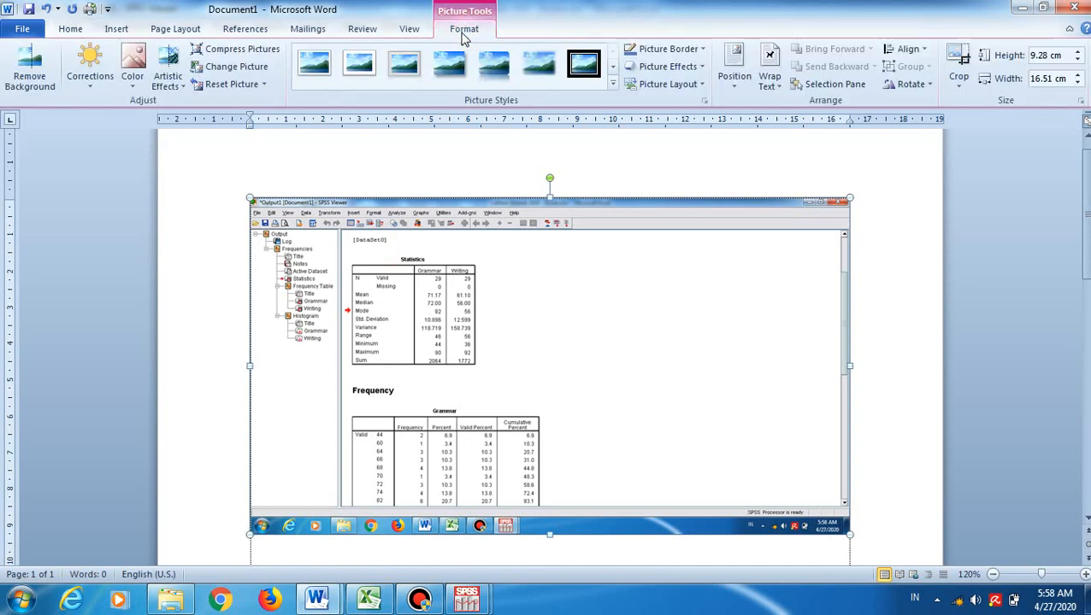
{"action": "left_click", "coordinate": [959, 59]}
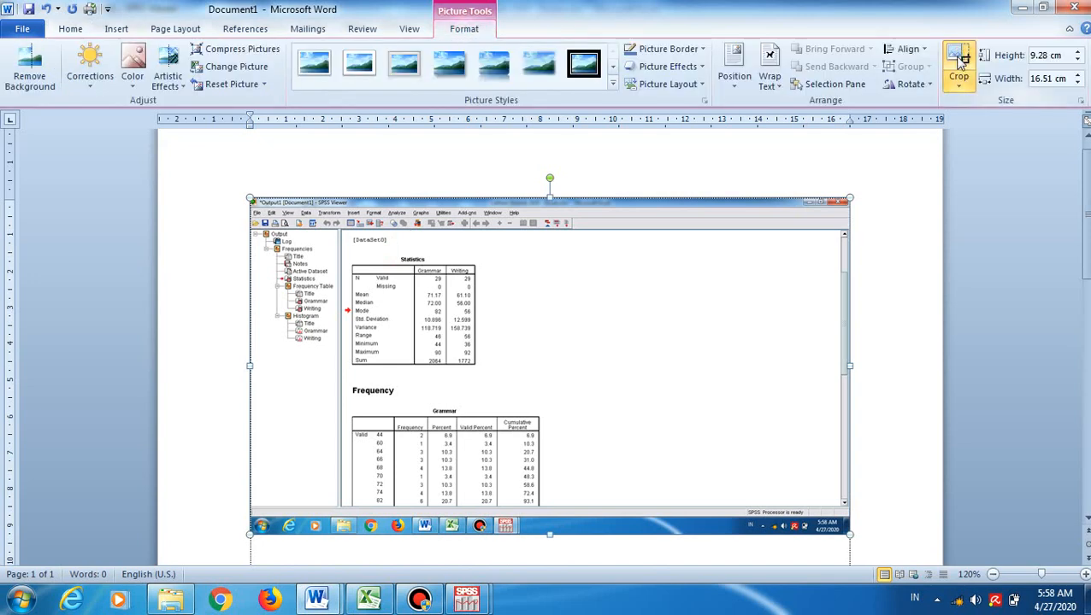
{"action": "left_click_drag", "start_coordinate": [848, 365], "coordinate": [480, 346]}
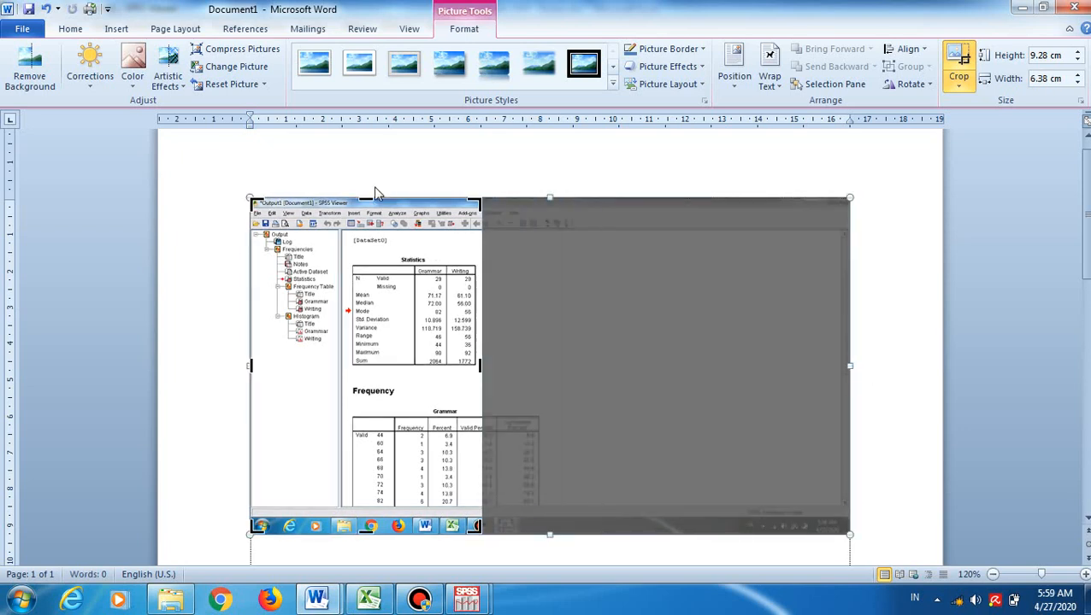
{"action": "left_click_drag", "start_coordinate": [366, 198], "coordinate": [371, 251]}
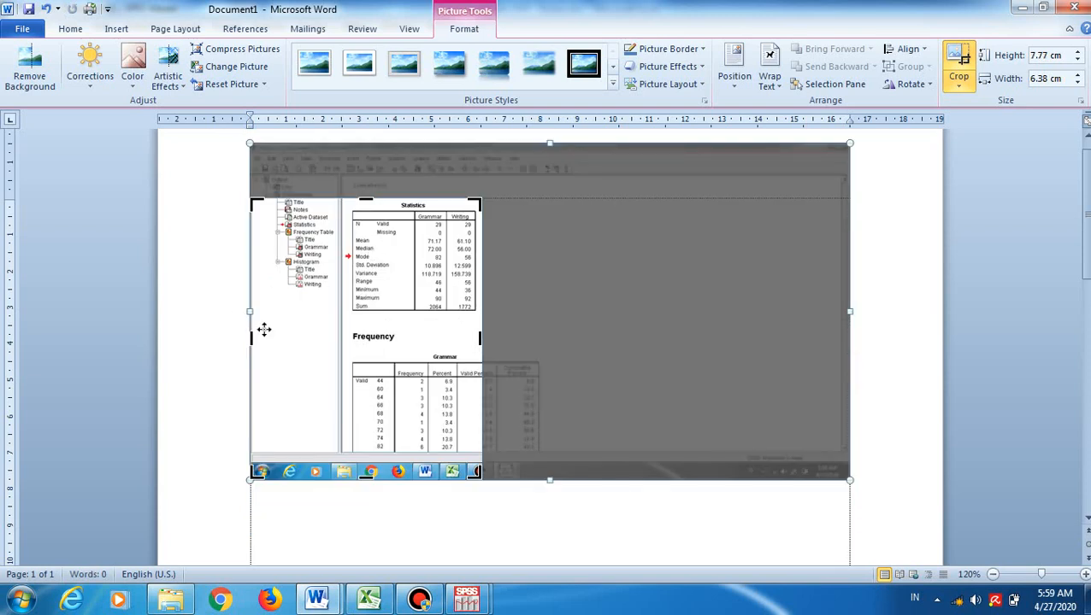
{"action": "left_click_drag", "start_coordinate": [255, 337], "coordinate": [348, 326]}
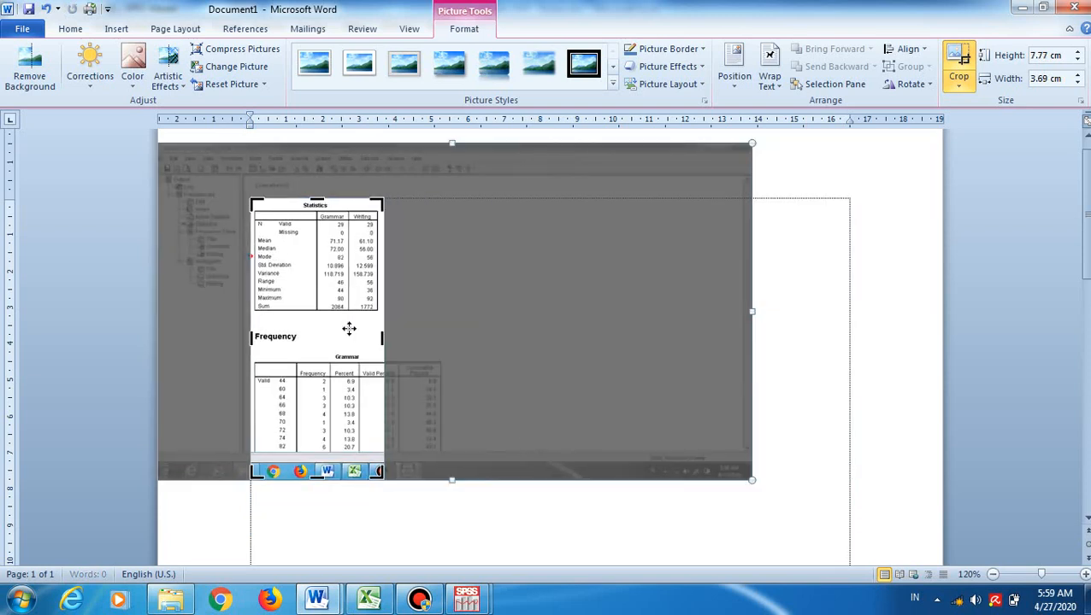
{"action": "left_click_drag", "start_coordinate": [321, 477], "coordinate": [325, 316]}
{"action": "left_click", "coordinate": [761, 304]}
{"action": "left_click", "coordinate": [294, 284]}
{"action": "left_click_drag", "start_coordinate": [384, 316], "coordinate": [504, 400]}
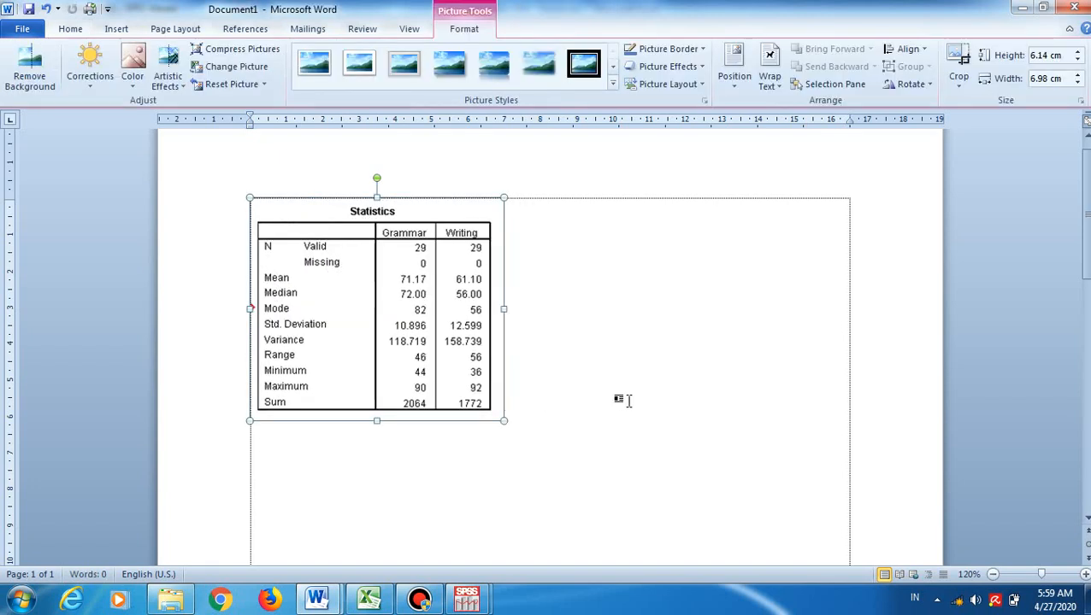
Copy the cropped Statistics picture into the Excel workbook and place it beside the Descriptive Analysis rows, across columns F to J
{"action": "left_click", "coordinate": [628, 402]}
{"action": "left_click", "coordinate": [446, 340]}
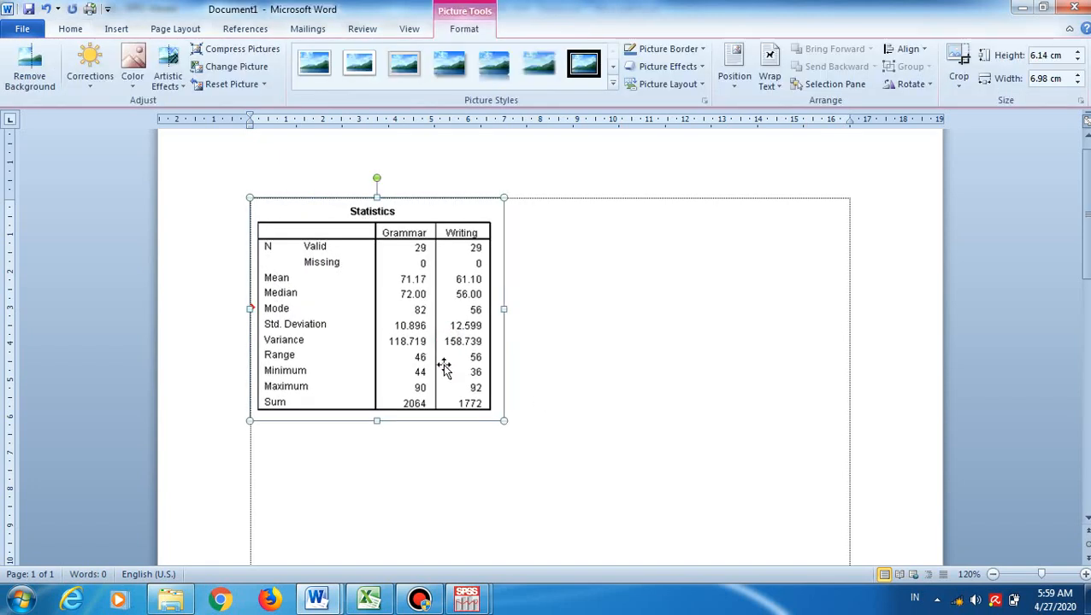
{"action": "left_click", "coordinate": [369, 598]}
{"action": "left_click", "coordinate": [603, 398]}
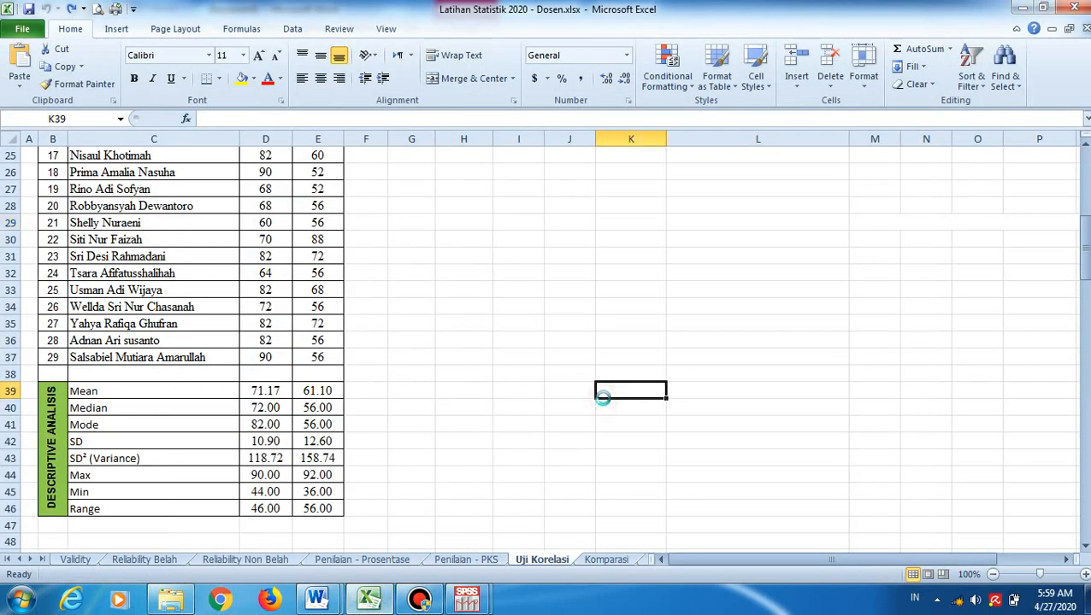
{"action": "key", "text": "ctrl+v"}
{"action": "left_click_drag", "start_coordinate": [741, 415], "coordinate": [513, 386]}
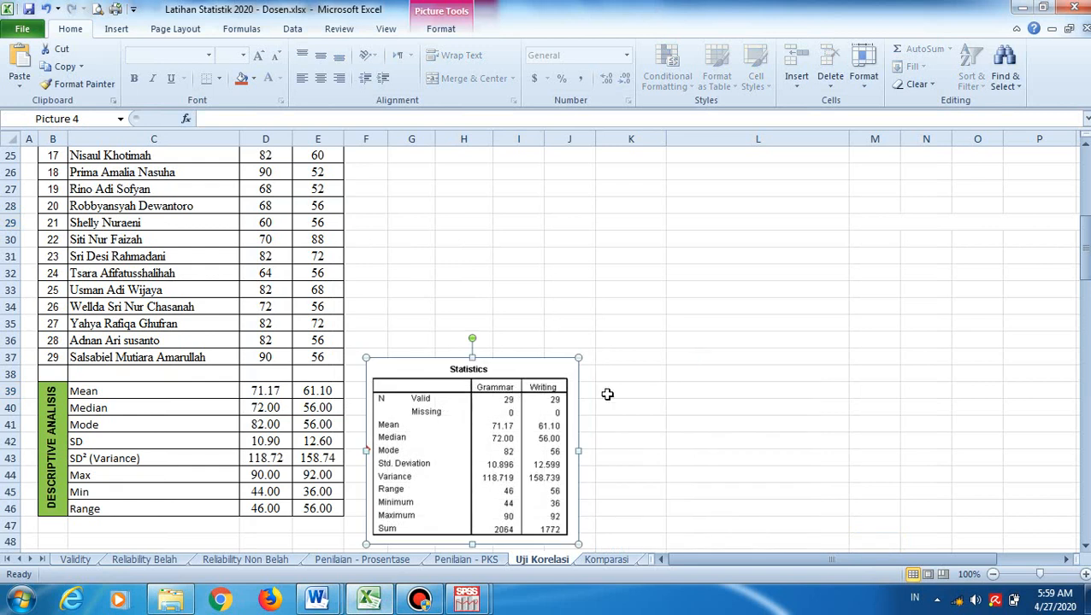
{"action": "left_click", "coordinate": [674, 410]}
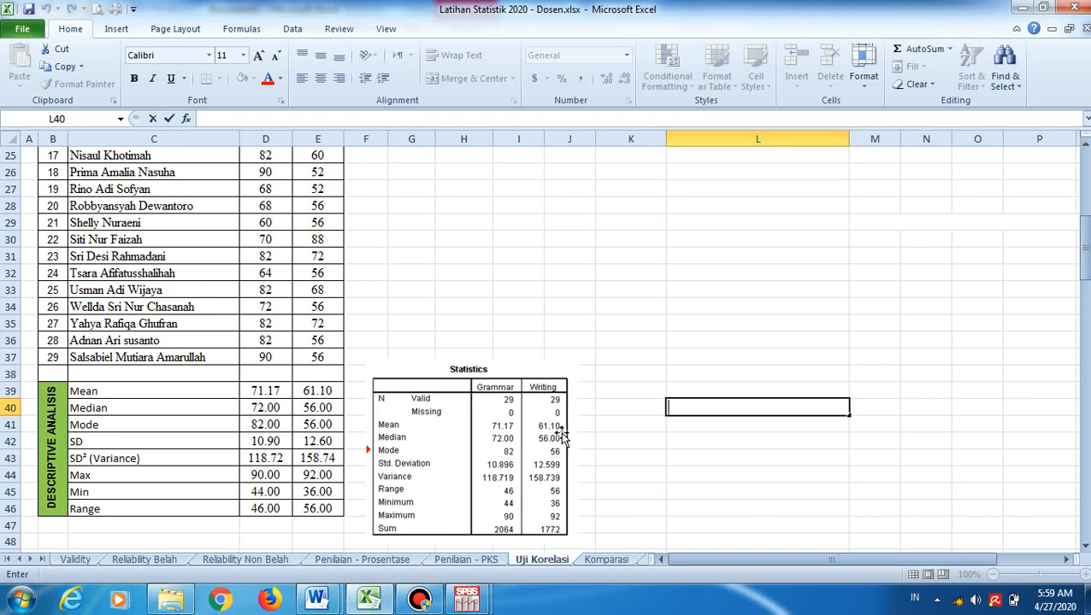
Look at the Normality Test section in the Excel sheet, and read the Kolmogorov-Smirnov normality test instructions in the Word document Statistik.rtf
{"action": "left_click_drag", "start_coordinate": [1076, 250], "coordinate": [1086, 330]}
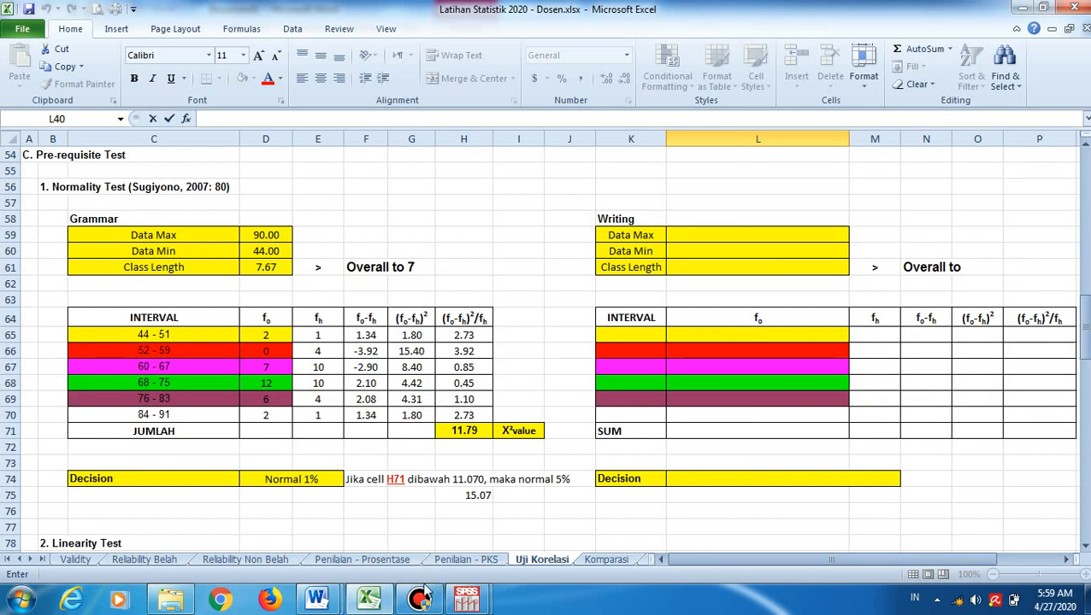
{"action": "mouse_move", "coordinate": [316, 598]}
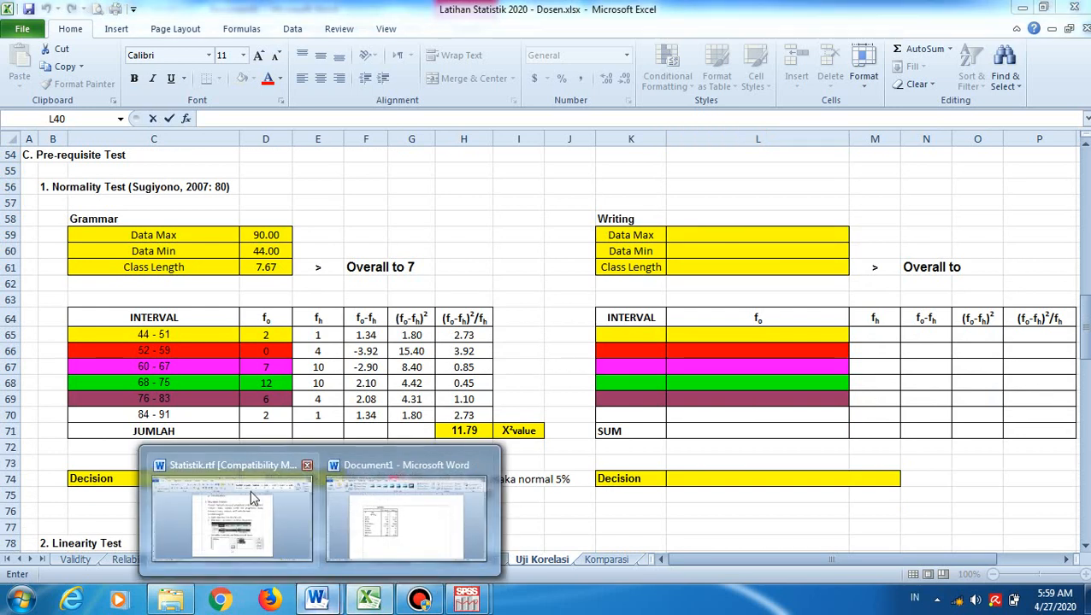
{"action": "left_click", "coordinate": [253, 497]}
{"action": "scroll", "coordinate": [253, 498], "scroll_direction": "down", "scroll_amount": 15}
{"action": "key", "text": "Page_Down"}
{"action": "key", "text": "Down"}
{"action": "key", "text": "Down"}
{"action": "key", "text": "Down"}
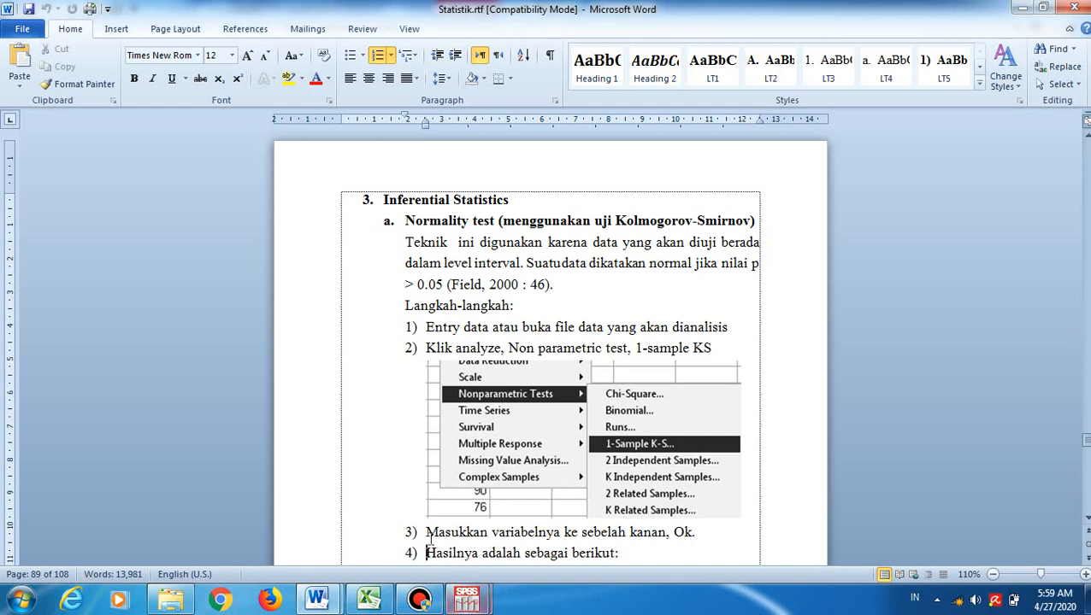
{"action": "left_click", "coordinate": [419, 598]}
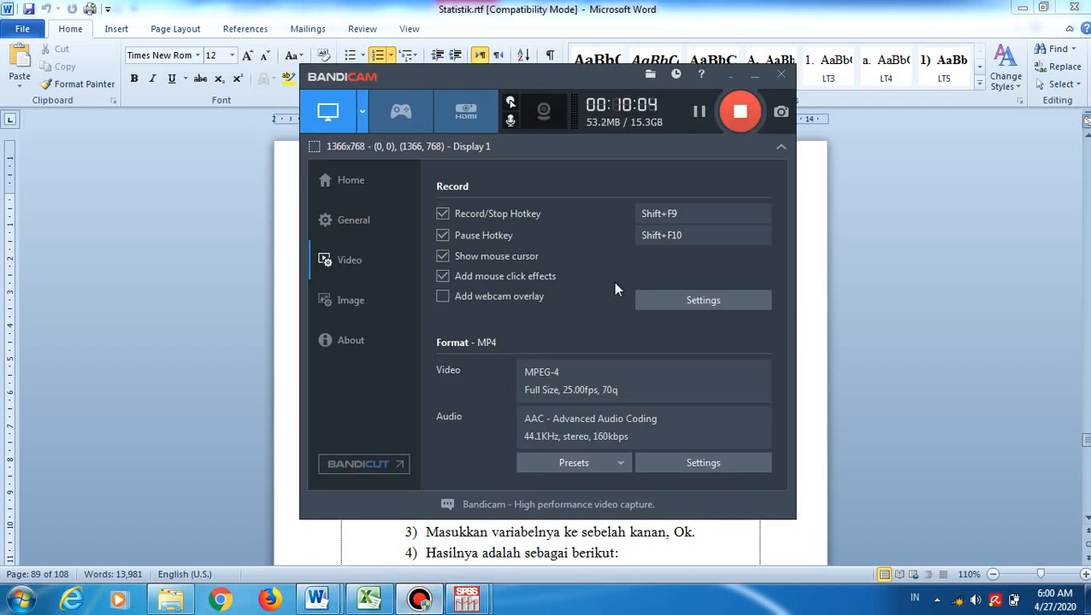
{"action": "left_click", "coordinate": [699, 115]}
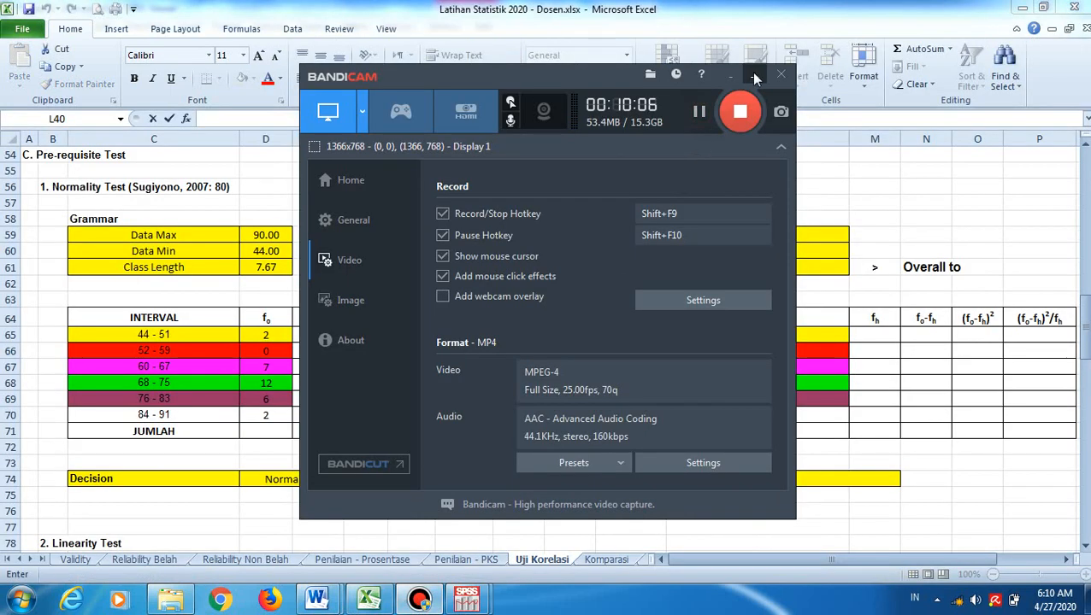
{"action": "left_click", "coordinate": [752, 76]}
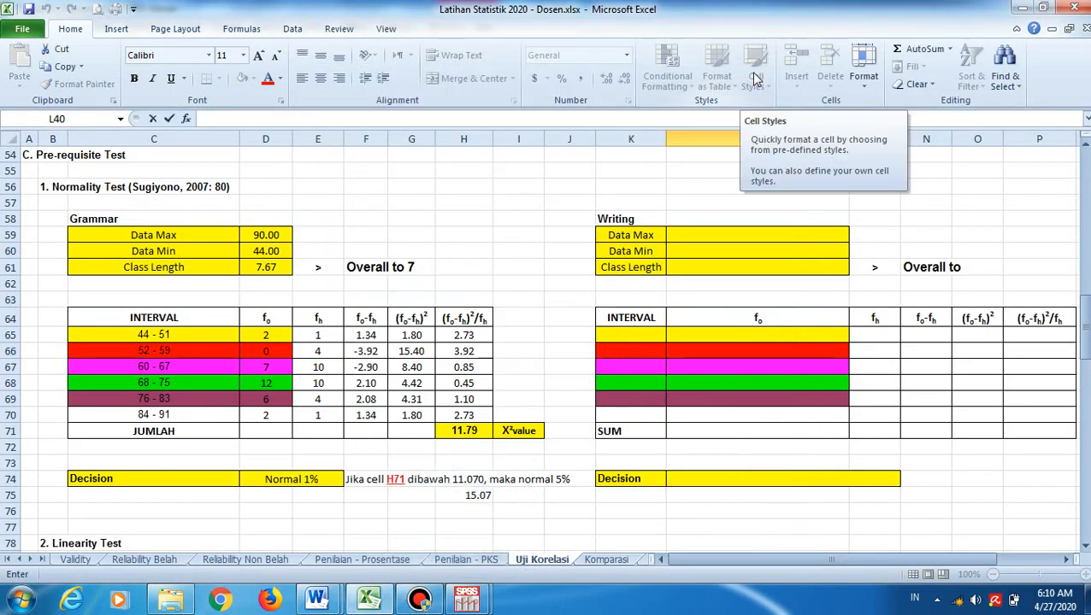
Review the Statistics picture in the Excel sheet and the SPSS Frequencies output down to the Writing histogram
{"action": "left_click", "coordinate": [476, 212]}
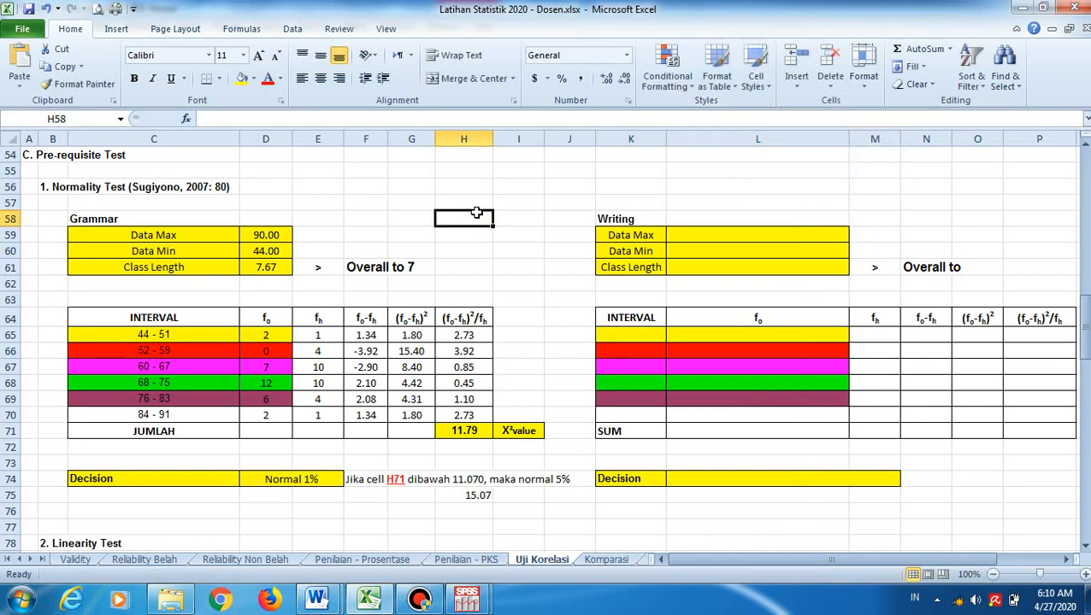
{"action": "key", "text": "Page_Up"}
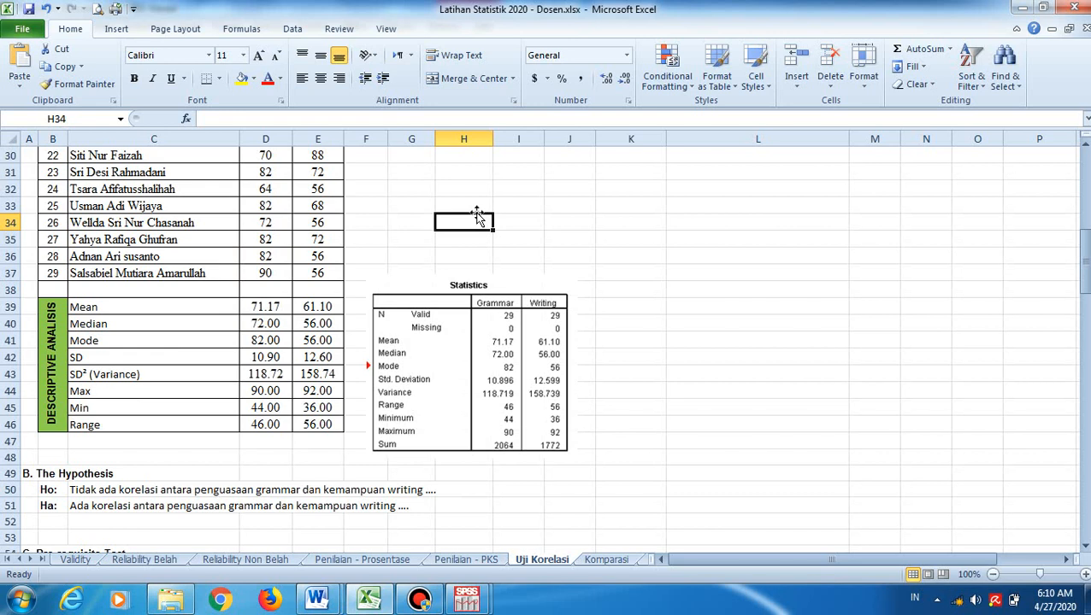
{"action": "left_click", "coordinate": [468, 601]}
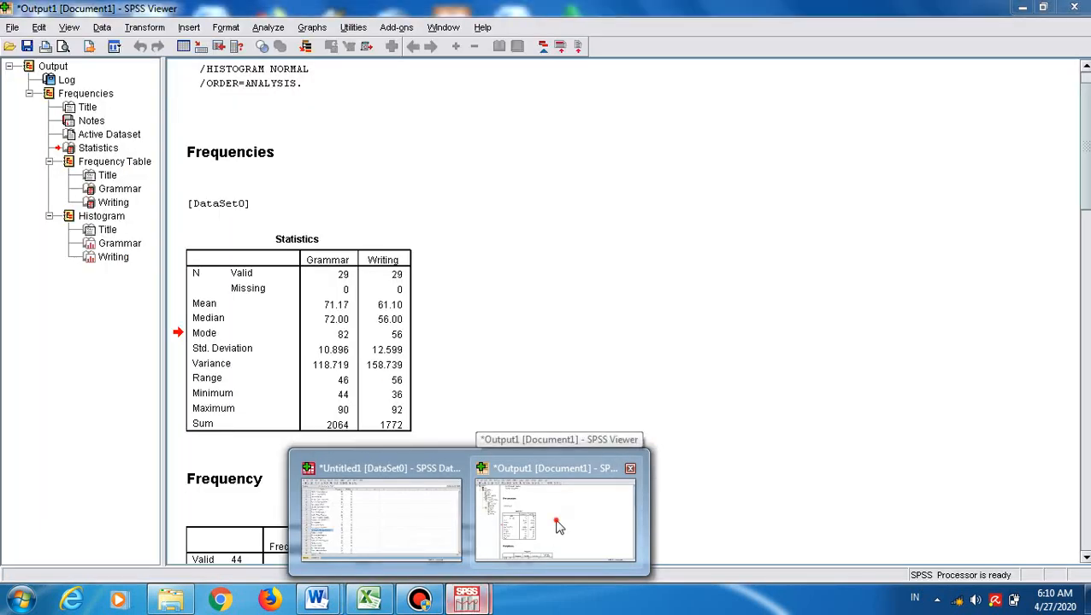
{"action": "left_click", "coordinate": [557, 527]}
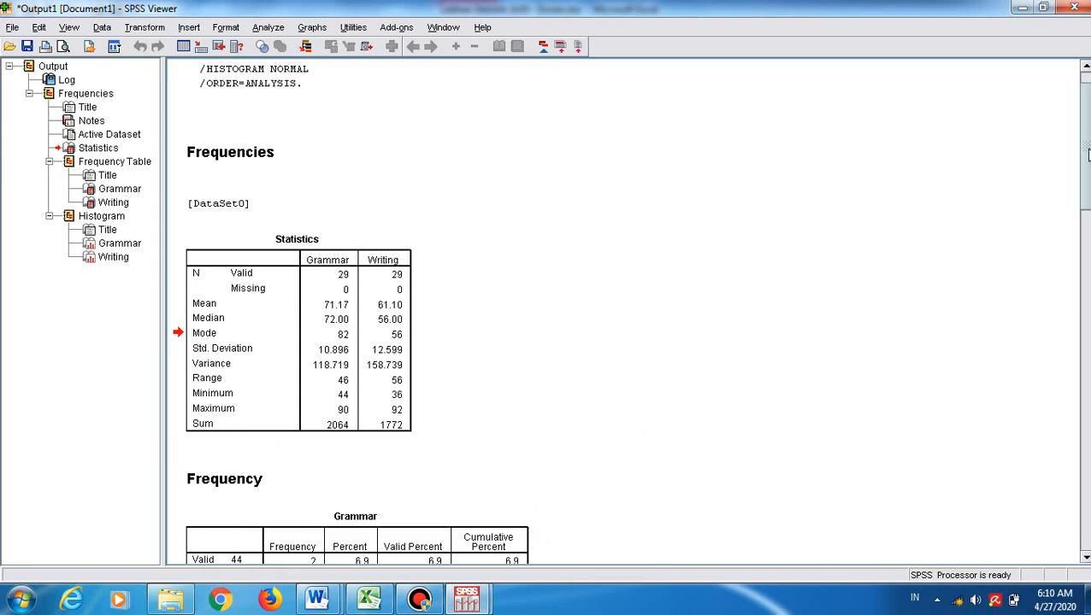
{"action": "left_click_drag", "start_coordinate": [1085, 154], "coordinate": [1084, 497]}
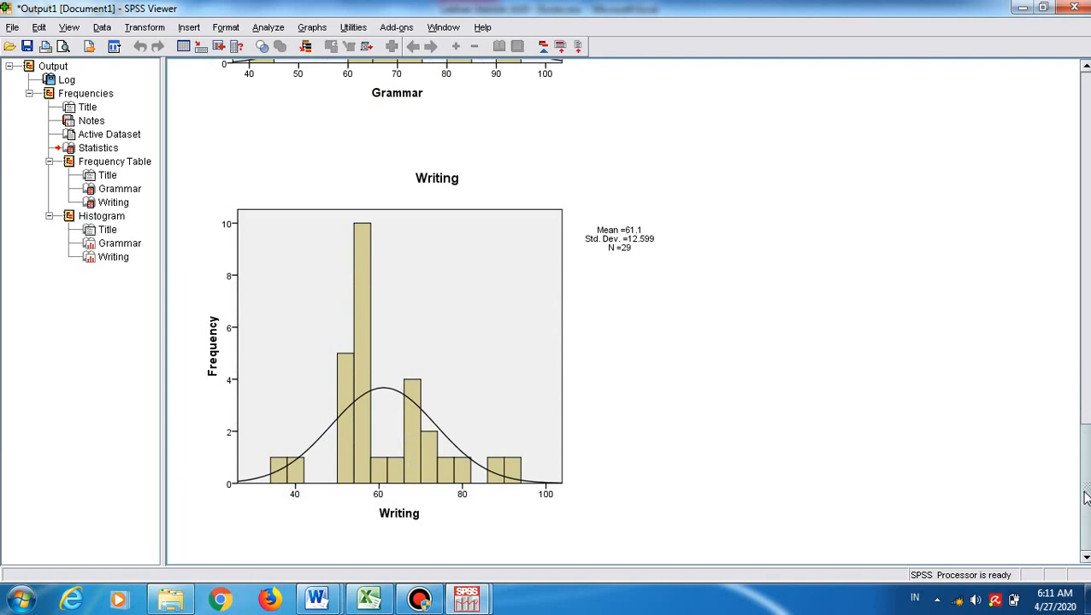
Examine the Excel Normality Test section, the SPSS score data, and the 1-sample K-S instructions in Statistik.rtf
{"action": "mouse_move", "coordinate": [390, 605]}
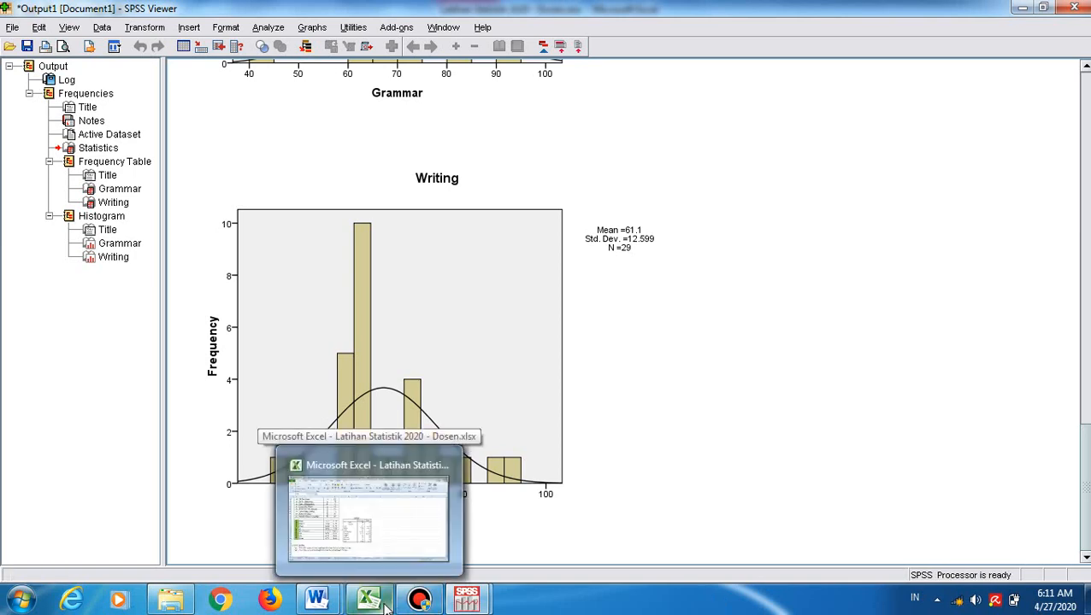
{"action": "left_click", "coordinate": [384, 603]}
{"action": "left_click_drag", "start_coordinate": [1087, 270], "coordinate": [1085, 278]}
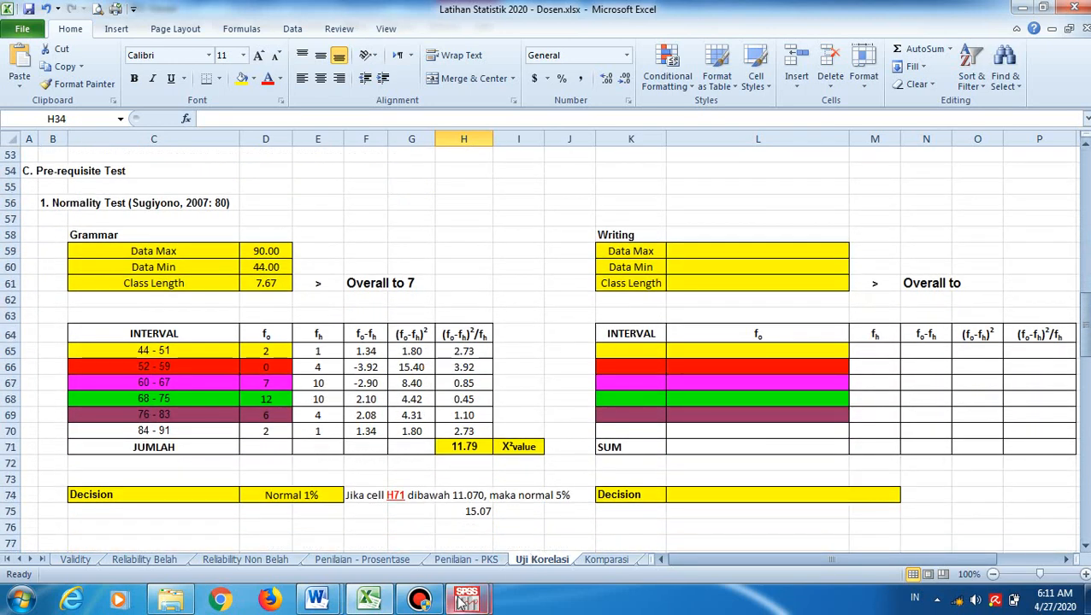
{"action": "mouse_move", "coordinate": [462, 603]}
{"action": "left_click", "coordinate": [385, 500]}
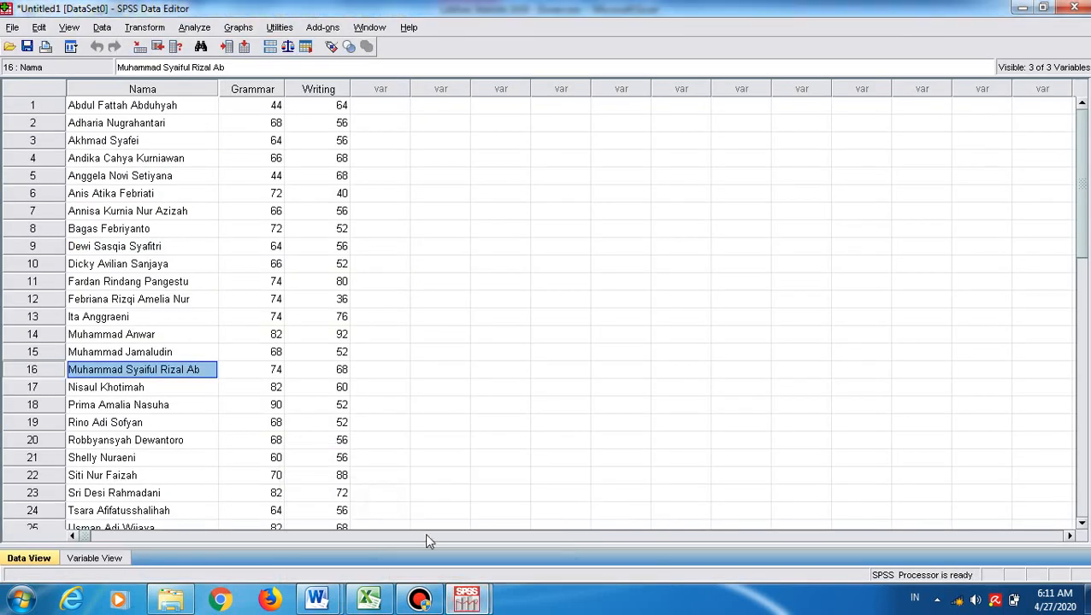
{"action": "mouse_move", "coordinate": [548, 521]}
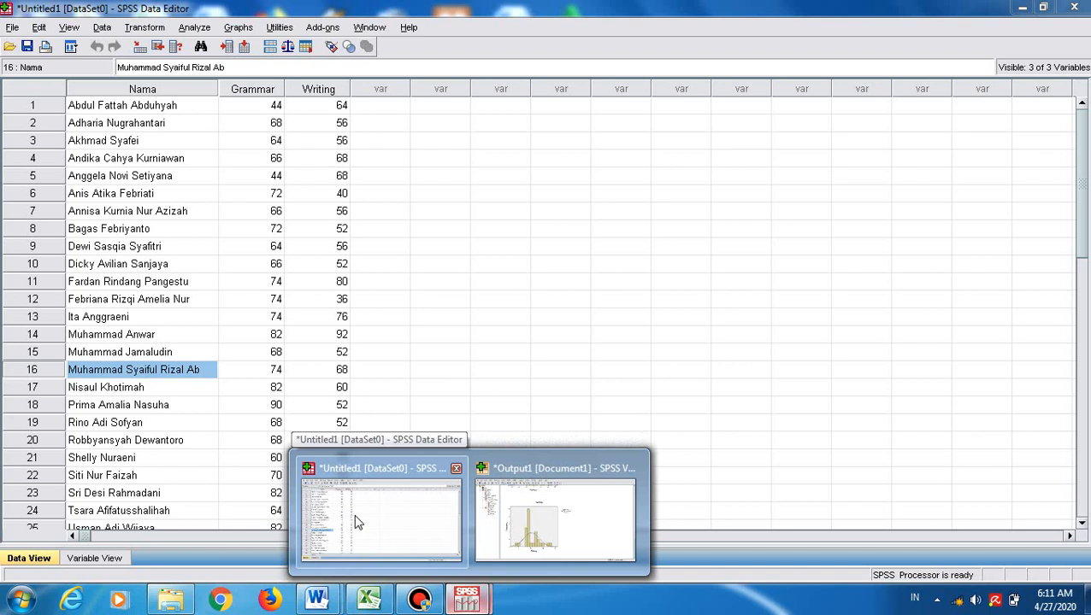
{"action": "left_click", "coordinate": [357, 523]}
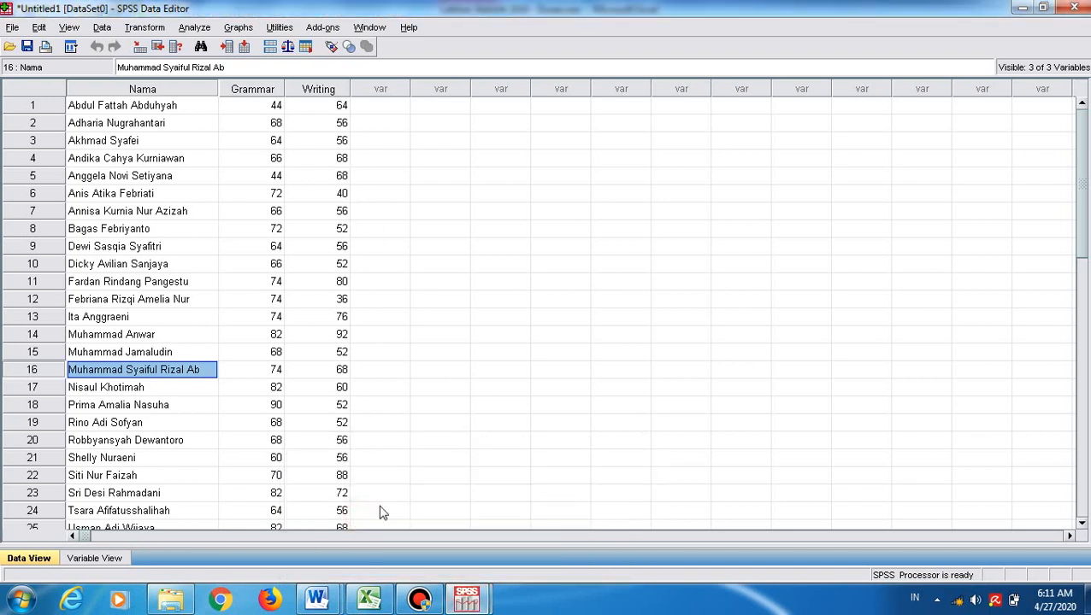
{"action": "mouse_move", "coordinate": [316, 598]}
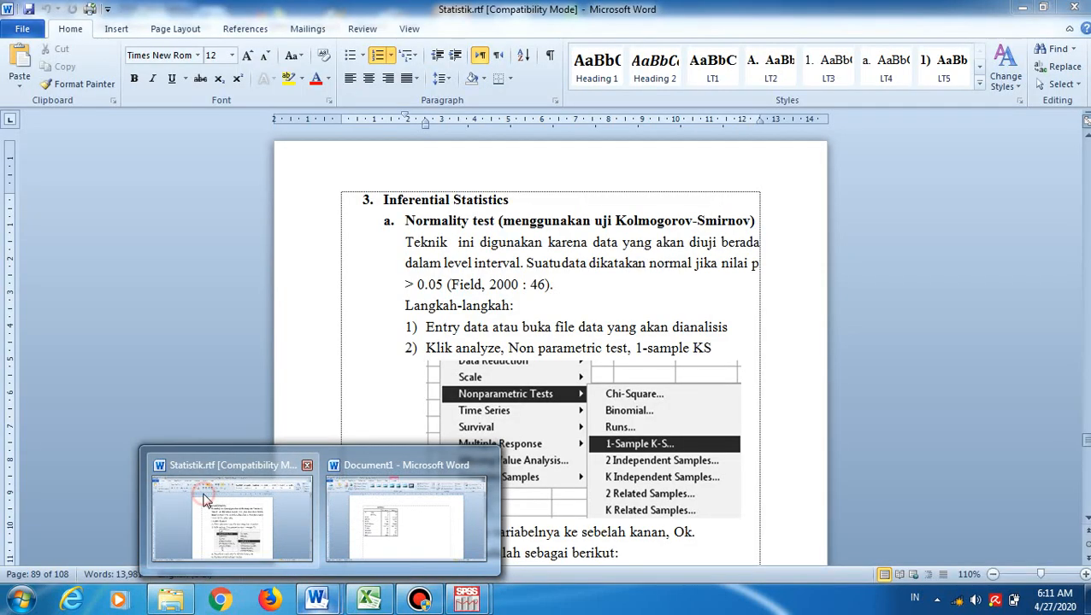
{"action": "left_click", "coordinate": [205, 501]}
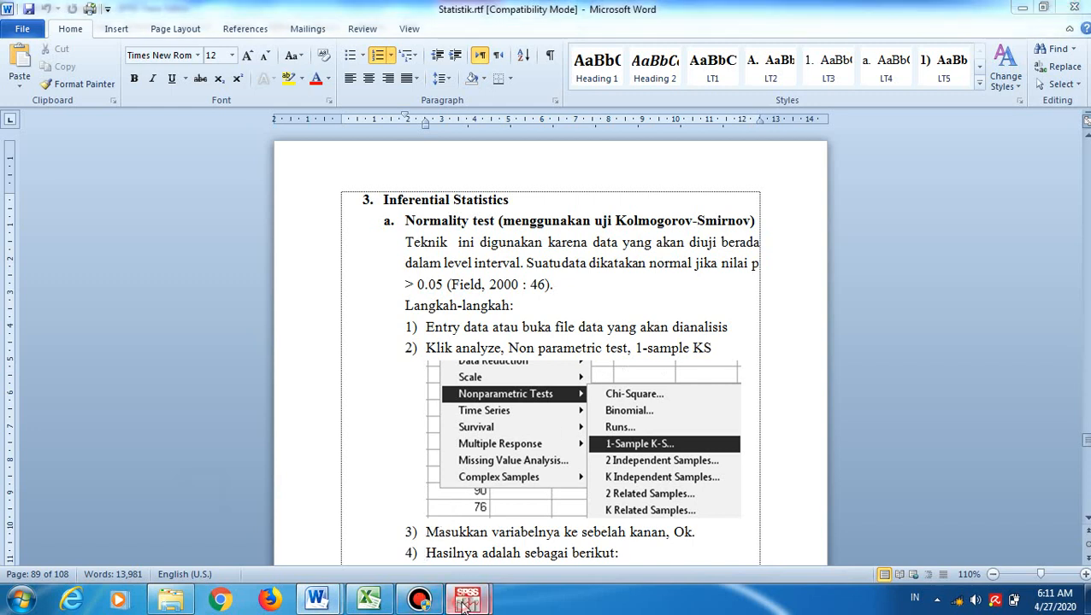
Switch to the SPSS Data Editor holding the Grammar and Writing scores
{"action": "mouse_move", "coordinate": [467, 599]}
{"action": "mouse_move", "coordinate": [506, 557]}
{"action": "left_click", "coordinate": [359, 479]}
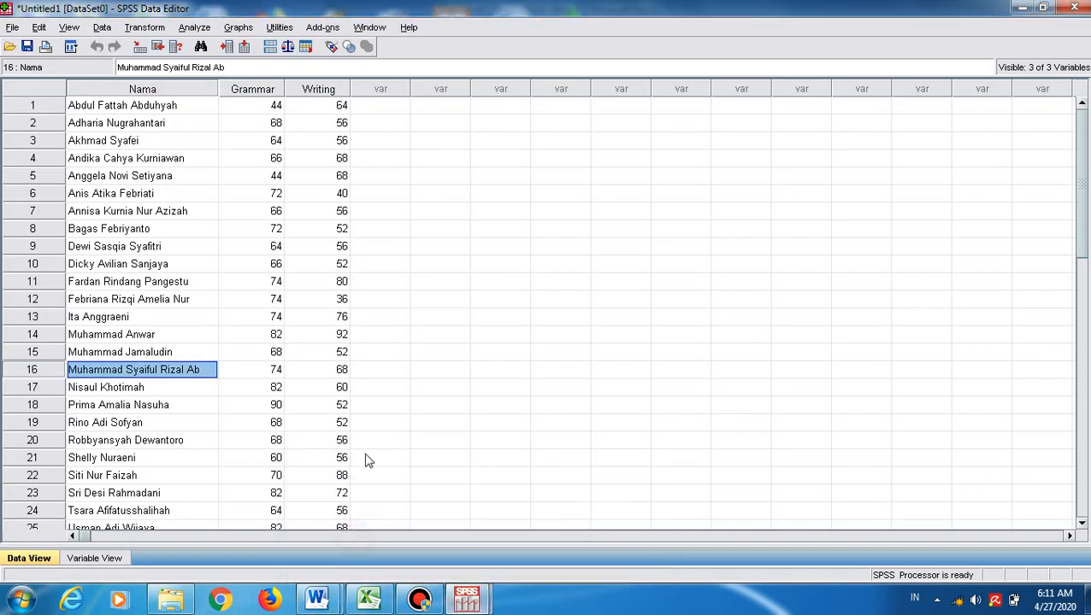
{"action": "left_click", "coordinate": [193, 27]}
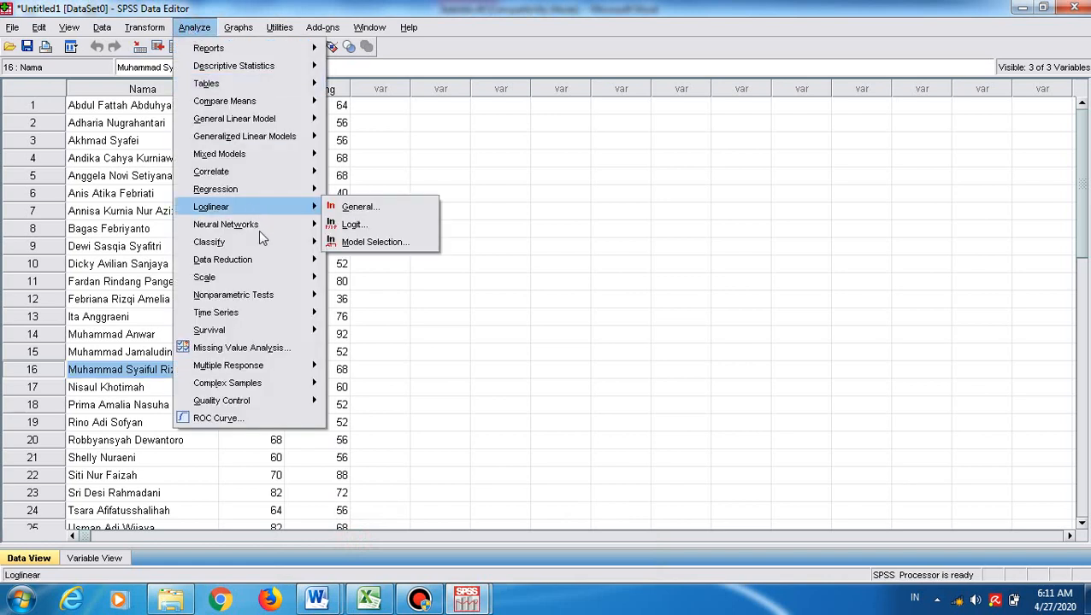
{"action": "mouse_move", "coordinate": [269, 301]}
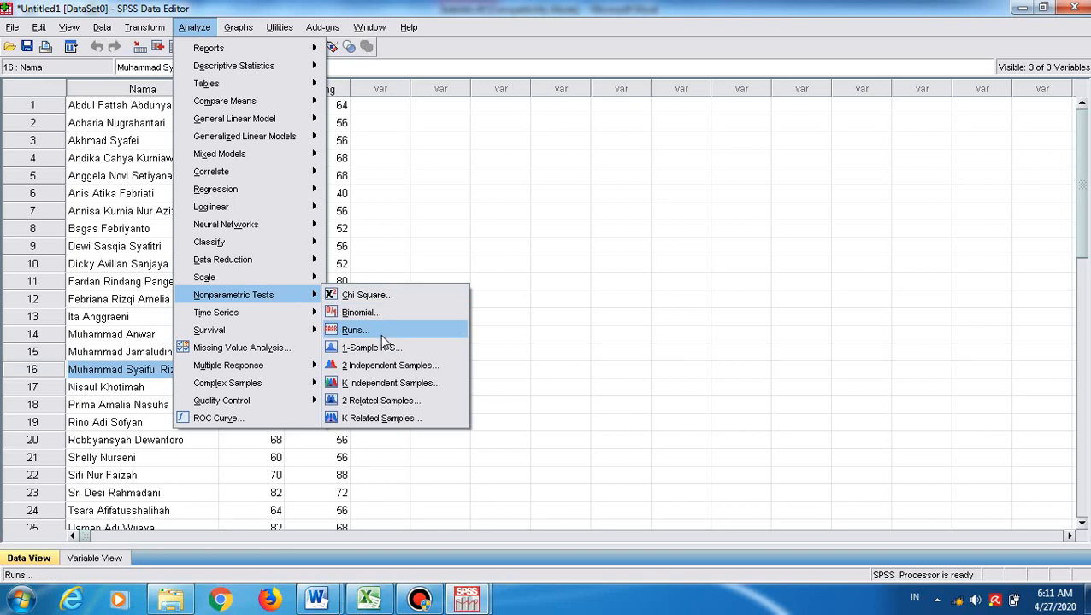
{"action": "mouse_move", "coordinate": [294, 178]}
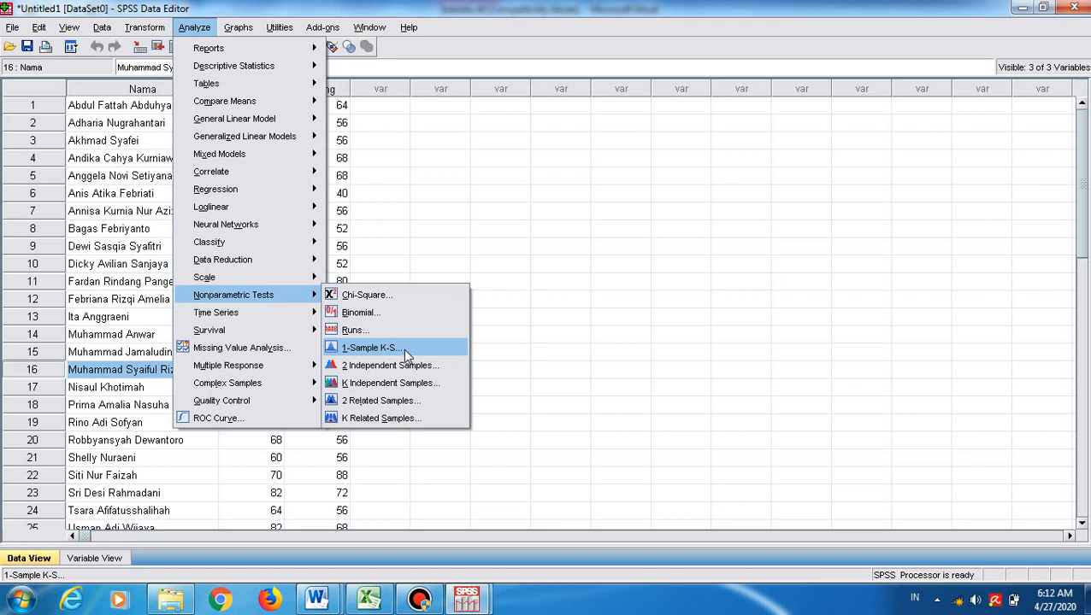
{"action": "left_click", "coordinate": [509, 196]}
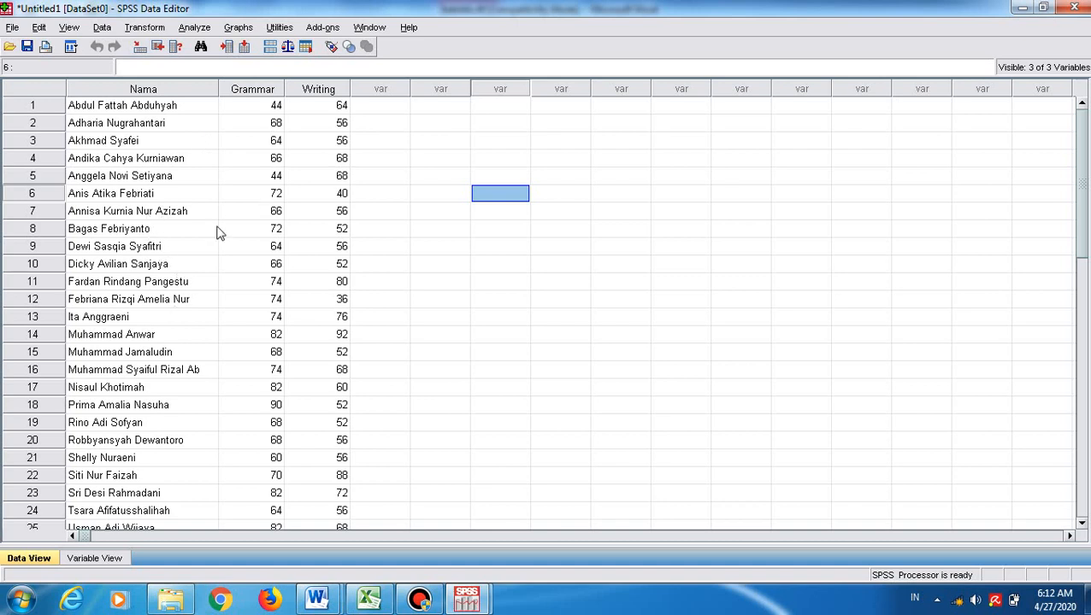
Start a nonparametric One-Sample Kolmogorov-Smirnov Test and add Grammar and Writing as its test variables
{"action": "left_click", "coordinate": [195, 27]}
{"action": "mouse_move", "coordinate": [287, 294]}
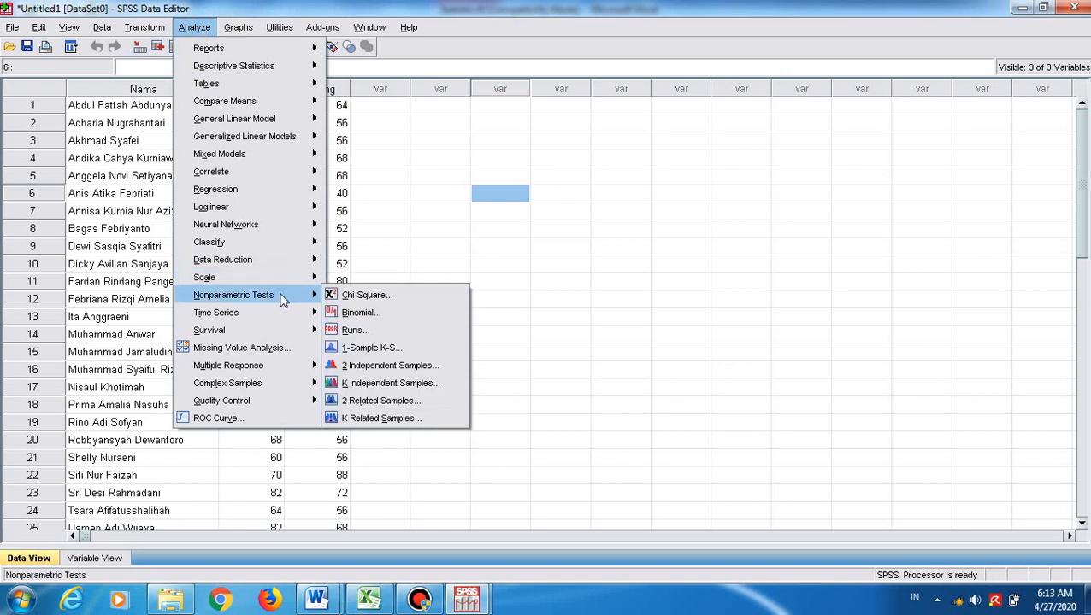
{"action": "left_click", "coordinate": [384, 352]}
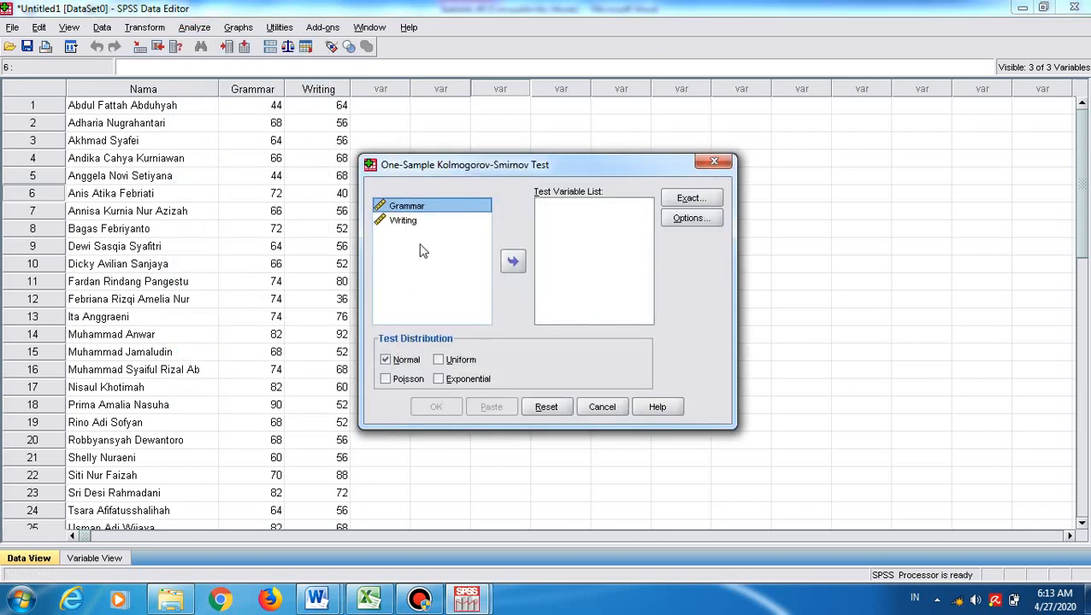
{"action": "key", "text": "ctrl+a"}
{"action": "left_click", "coordinate": [513, 262]}
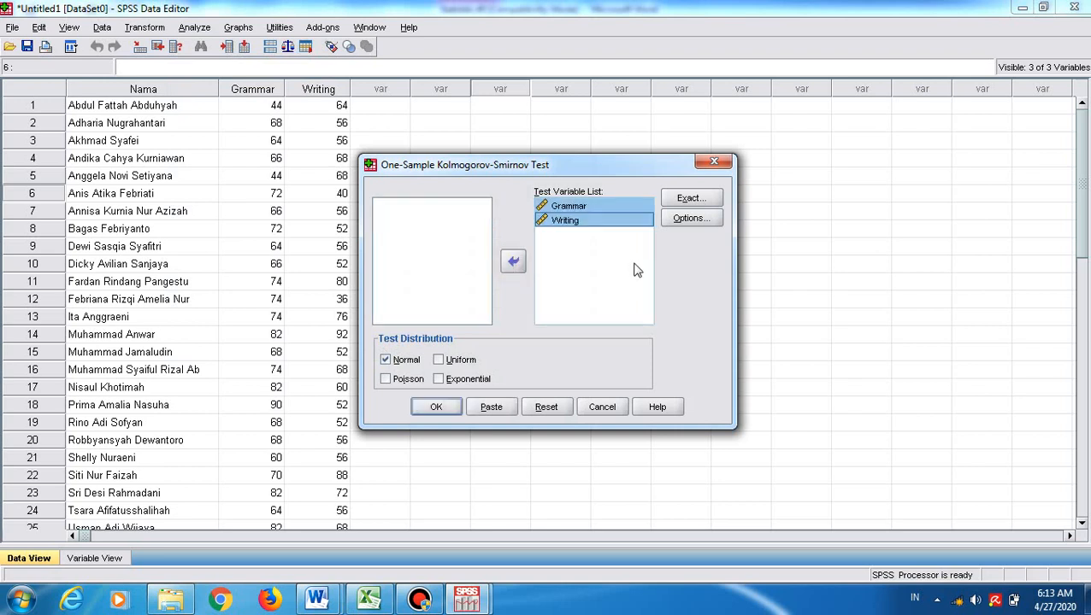
Check the Options and Exact settings without changing them, and run the Kolmogorov-Smirnov test with the Normal distribution
{"action": "left_click", "coordinate": [686, 217]}
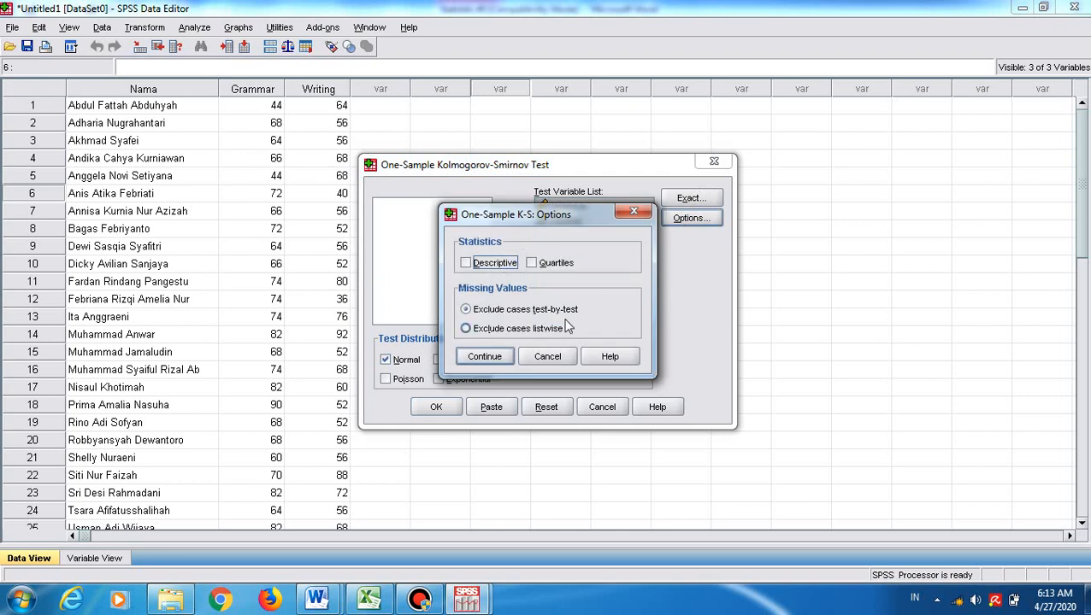
{"action": "left_click", "coordinate": [545, 356]}
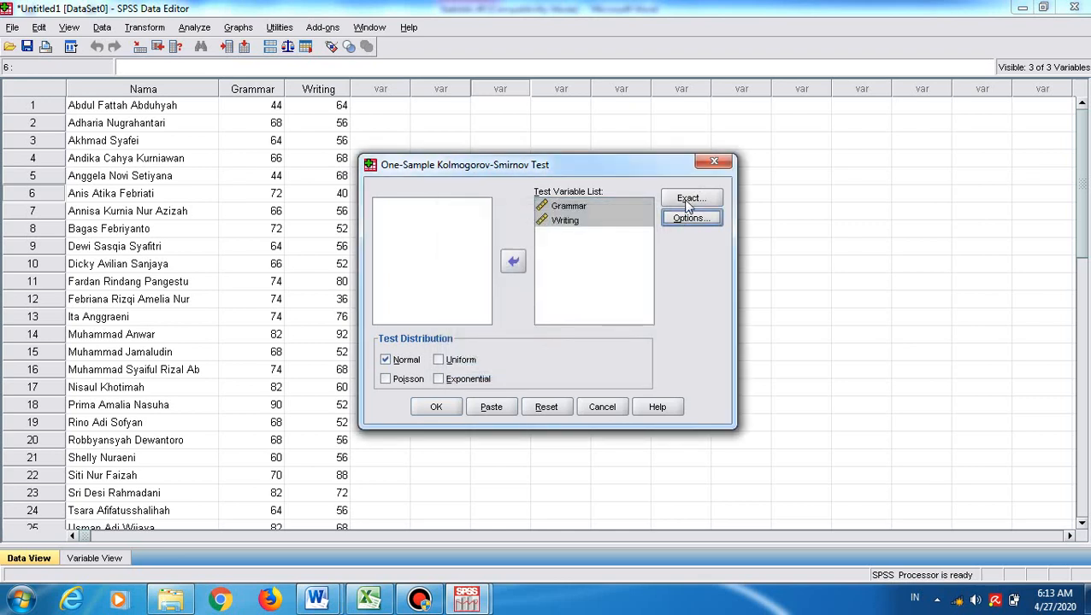
{"action": "left_click", "coordinate": [688, 201]}
{"action": "left_click", "coordinate": [547, 393]}
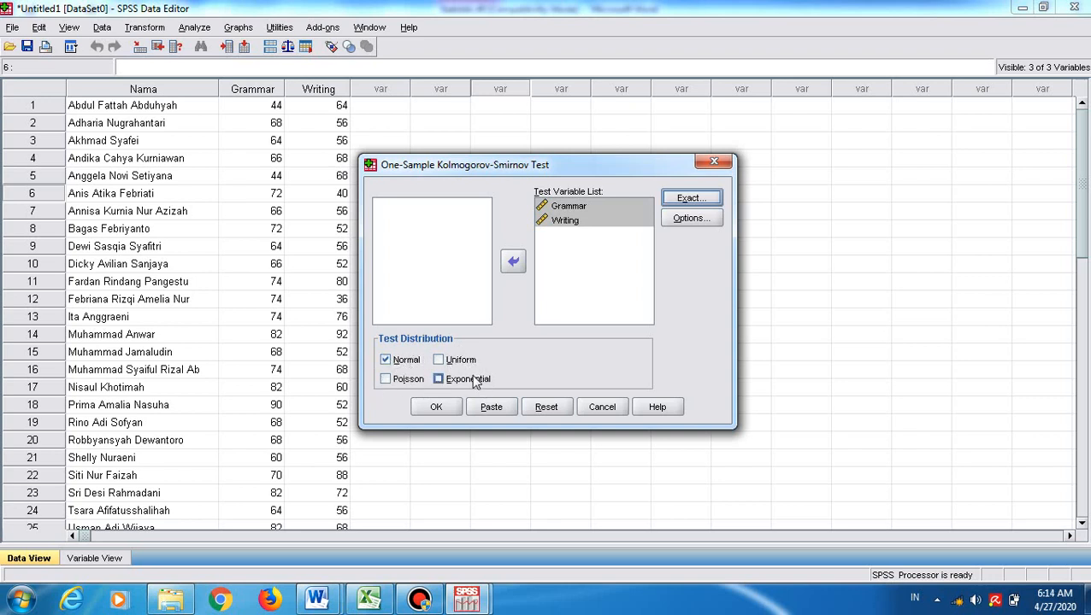
{"action": "left_click", "coordinate": [436, 408]}
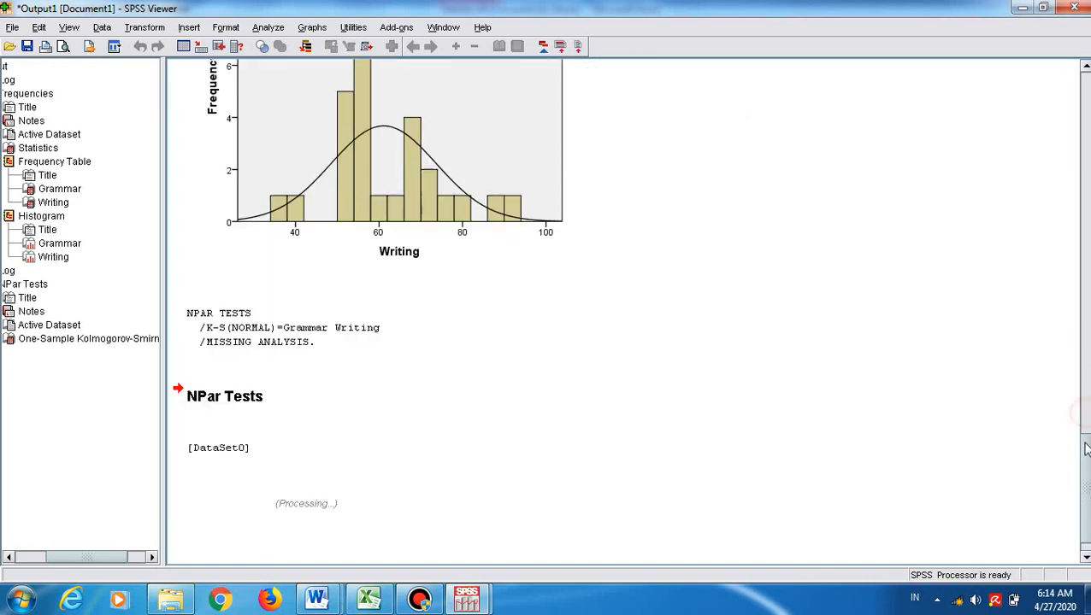
{"action": "left_click_drag", "start_coordinate": [1084, 459], "coordinate": [1084, 490]}
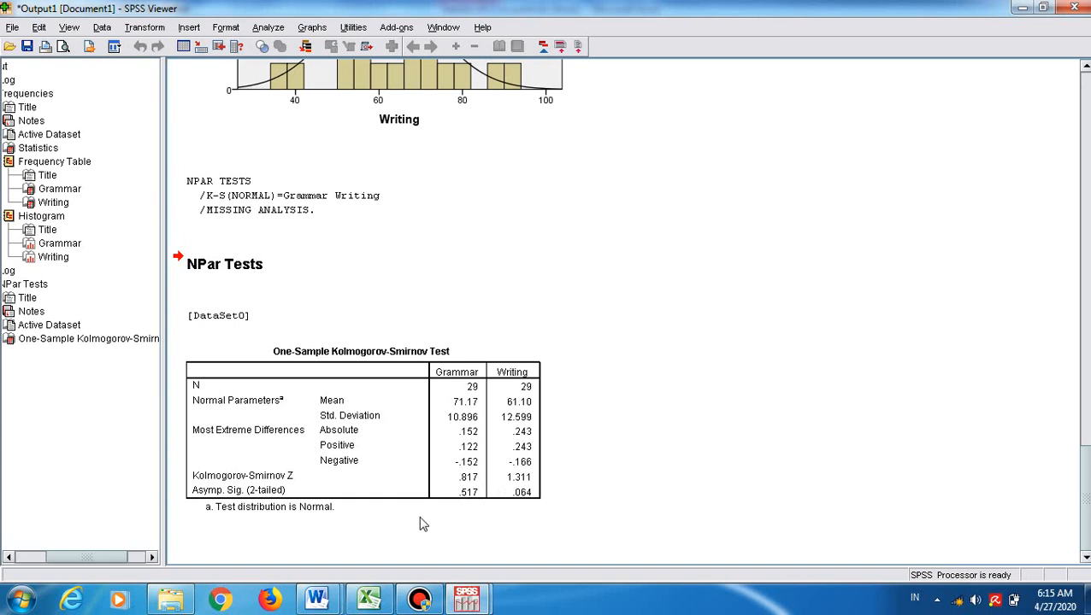
Compare the Grammar normality calculation in the Excel workbook with the One-Sample Kolmogorov-Smirnov table in the SPSS Viewer
{"action": "left_click", "coordinate": [374, 604]}
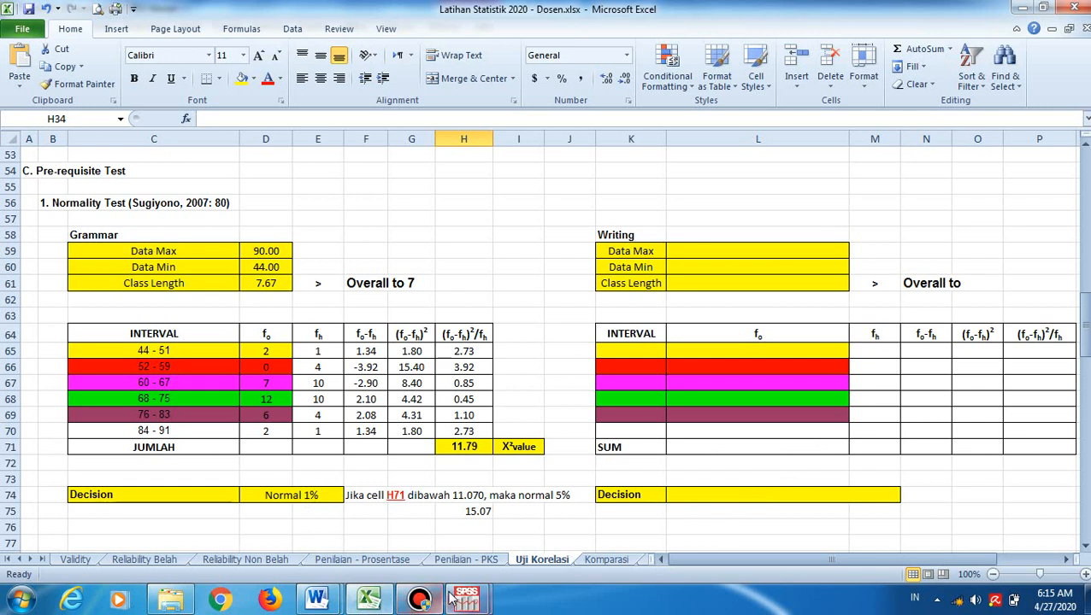
{"action": "mouse_move", "coordinate": [463, 601]}
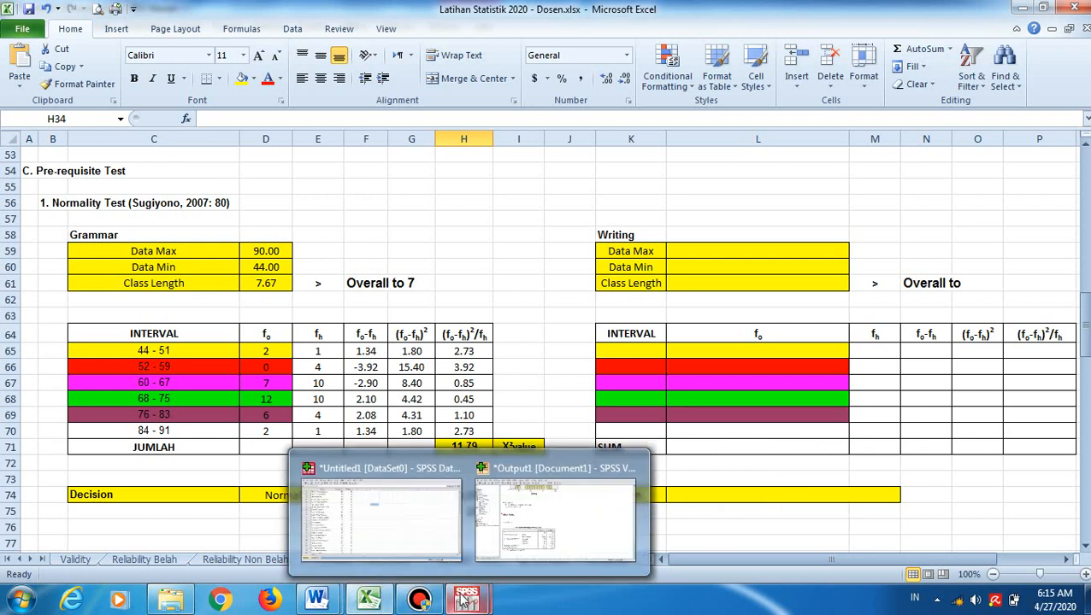
{"action": "left_click", "coordinate": [560, 535]}
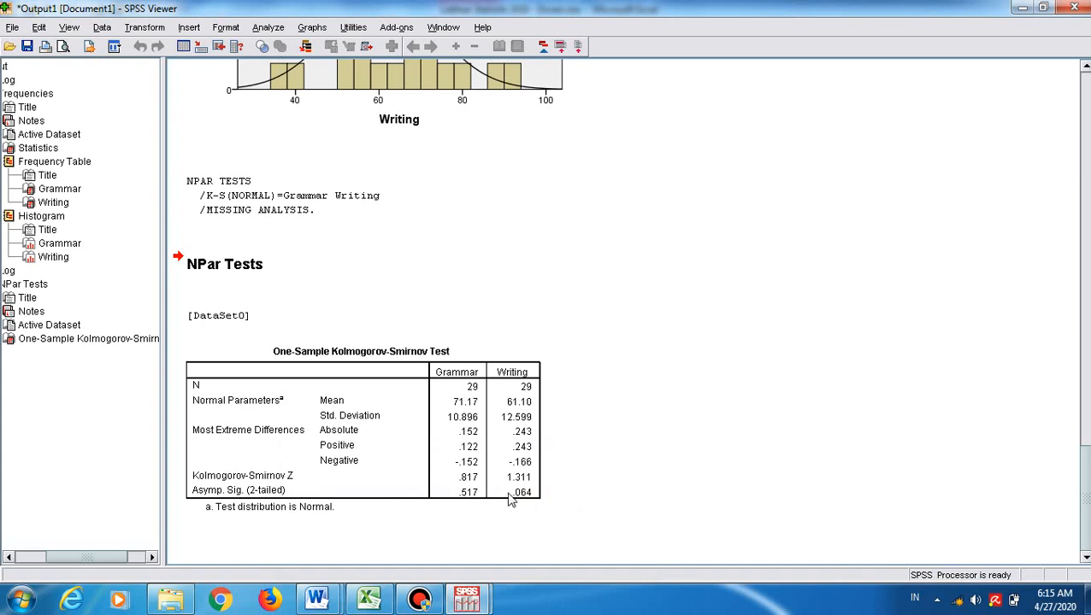
From the SPSS Data Editor, run a nonparametric Two-Related-Samples Wilcoxon test on the pair Grammar and Writing
{"action": "left_click", "coordinate": [468, 604]}
{"action": "left_click", "coordinate": [415, 488]}
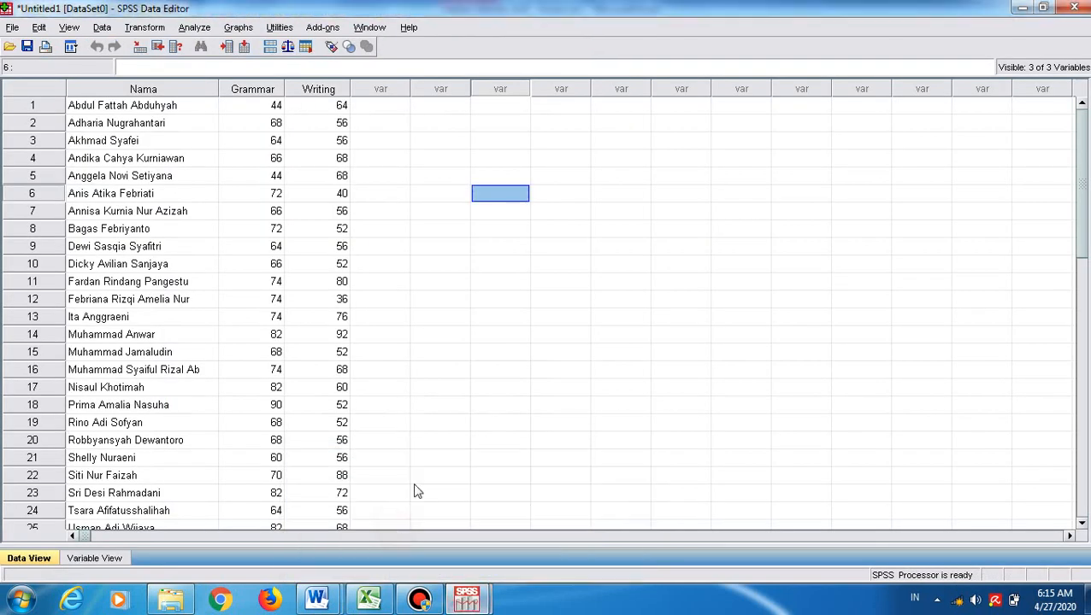
{"action": "left_click", "coordinate": [194, 30]}
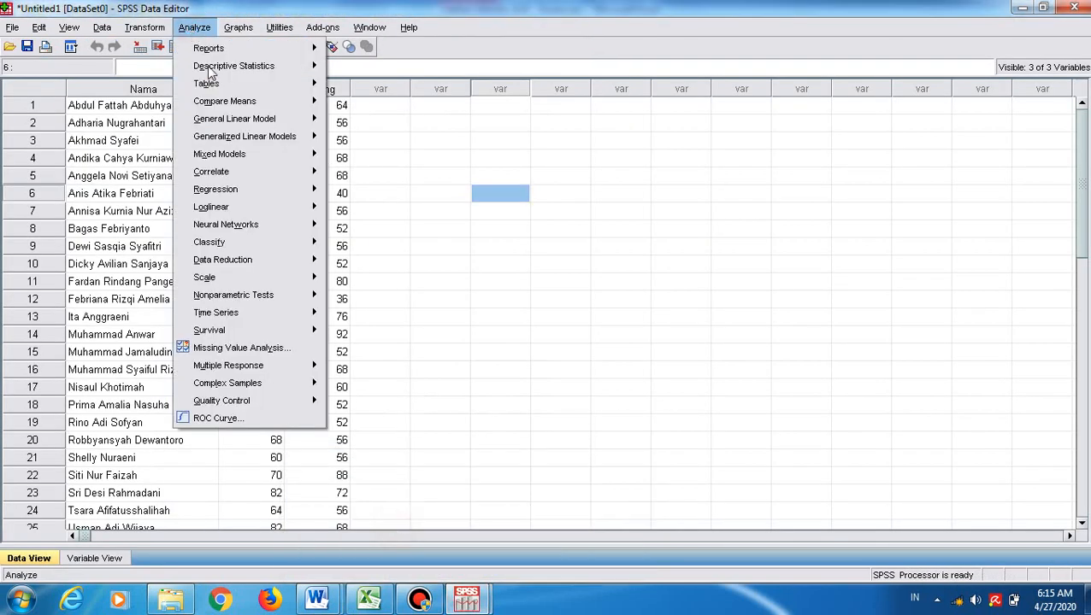
{"action": "mouse_move", "coordinate": [275, 295]}
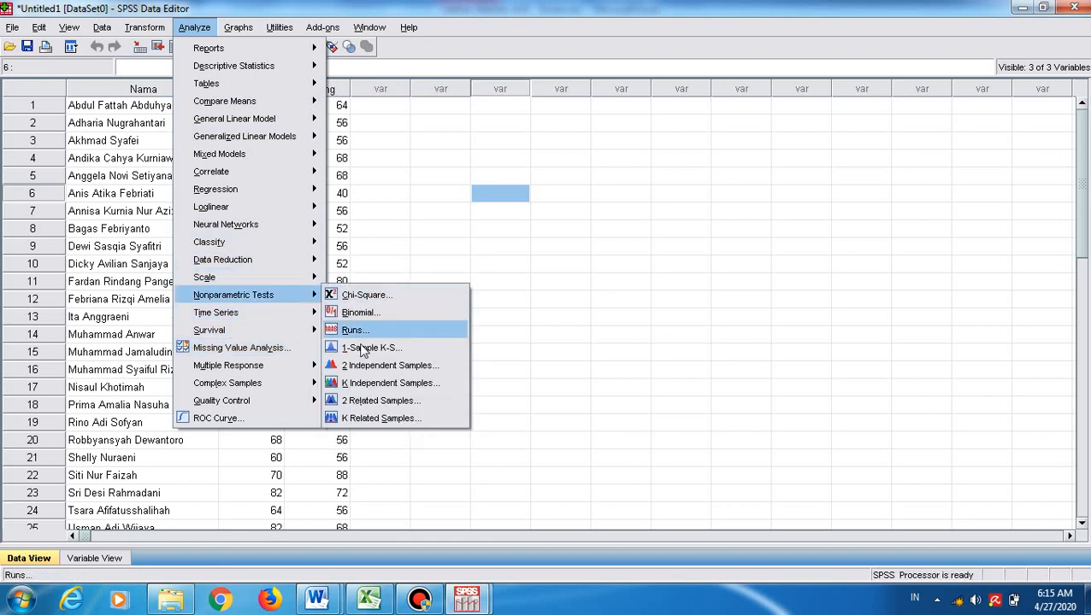
{"action": "left_click", "coordinate": [377, 402]}
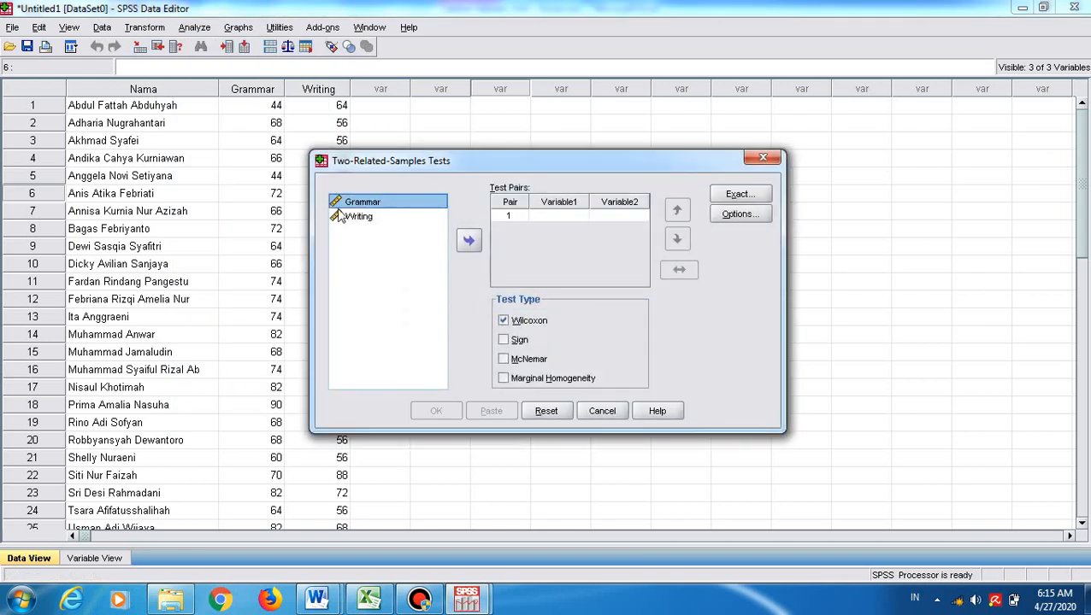
{"action": "left_click", "coordinate": [471, 242]}
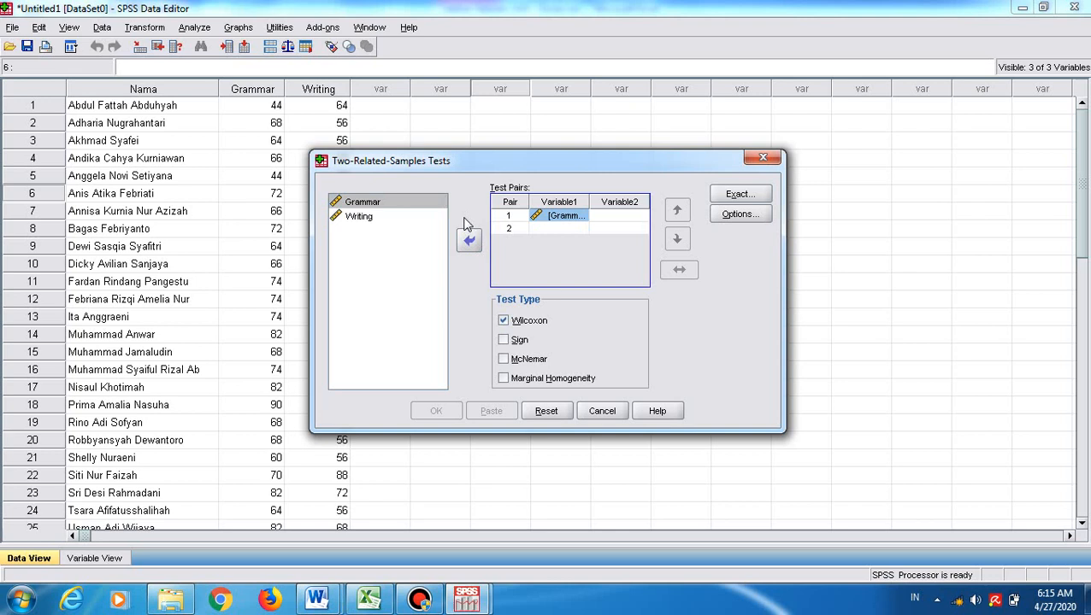
{"action": "left_click", "coordinate": [357, 219]}
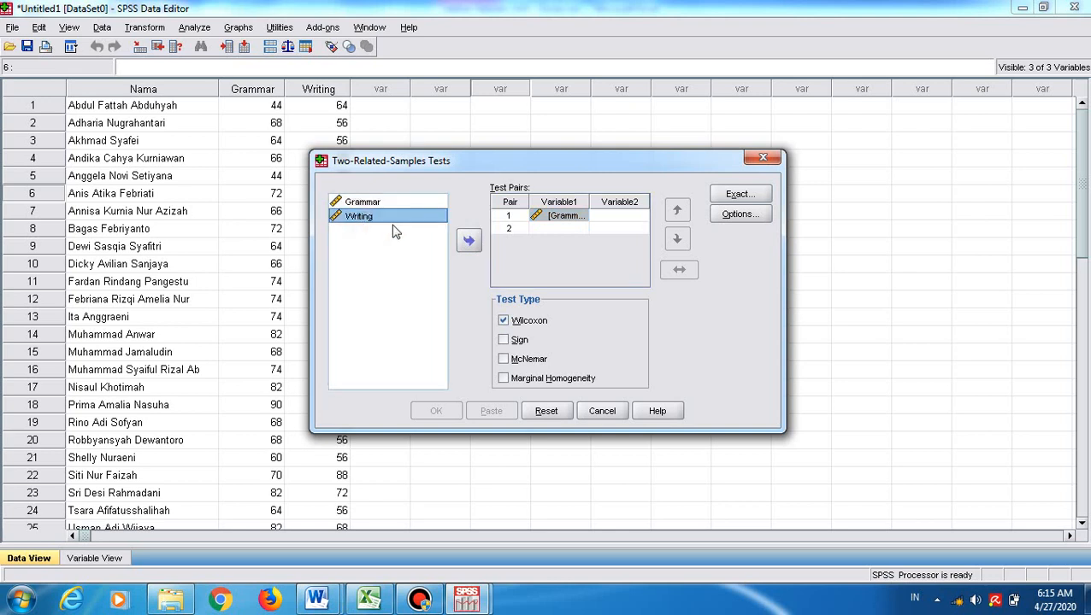
{"action": "left_click", "coordinate": [468, 243]}
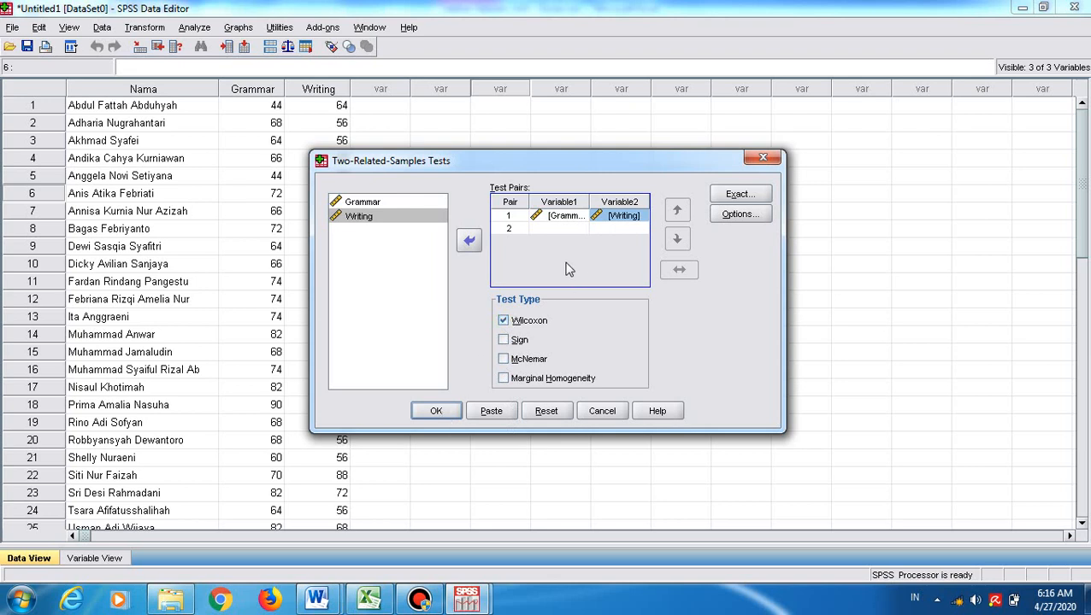
{"action": "left_click", "coordinate": [437, 412]}
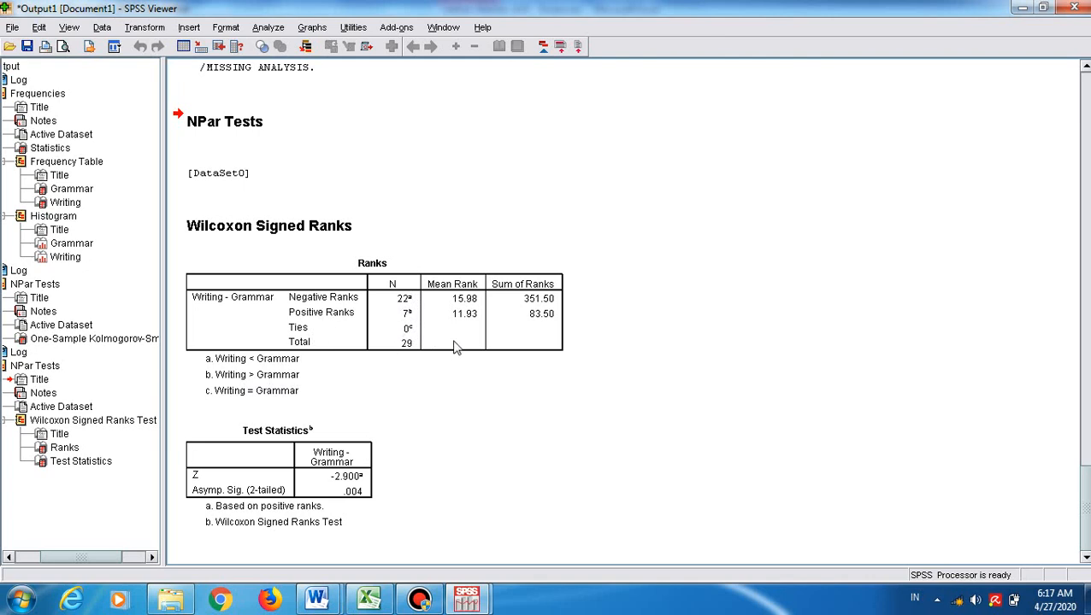
Examine the Wilcoxon Ranks and Test Statistics tables and the earlier One-Sample Kolmogorov-Smirnov table in the output
{"action": "left_click", "coordinate": [335, 330]}
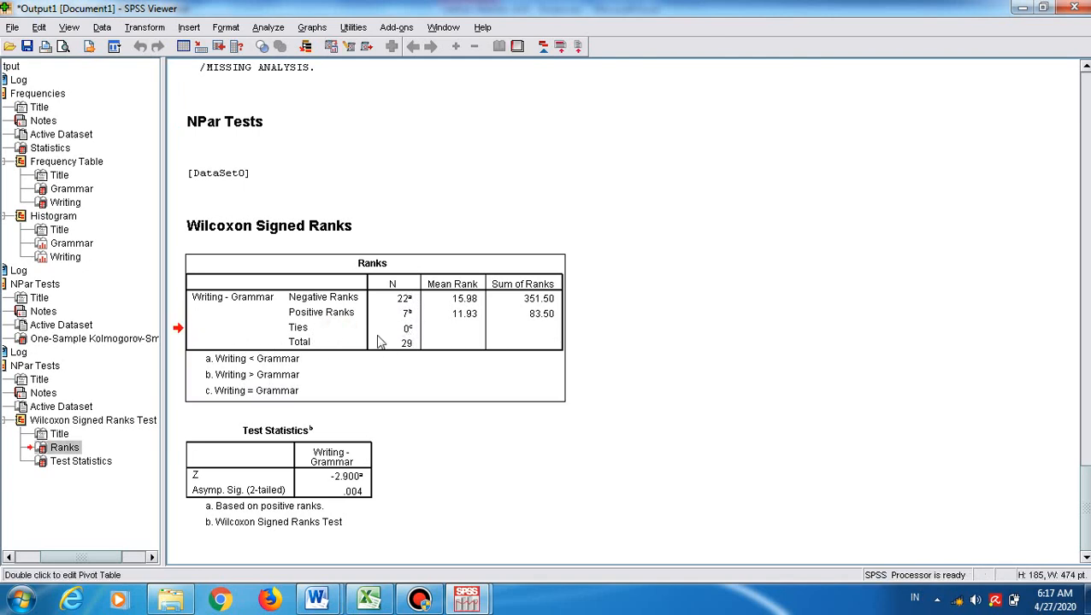
{"action": "left_click", "coordinate": [338, 503]}
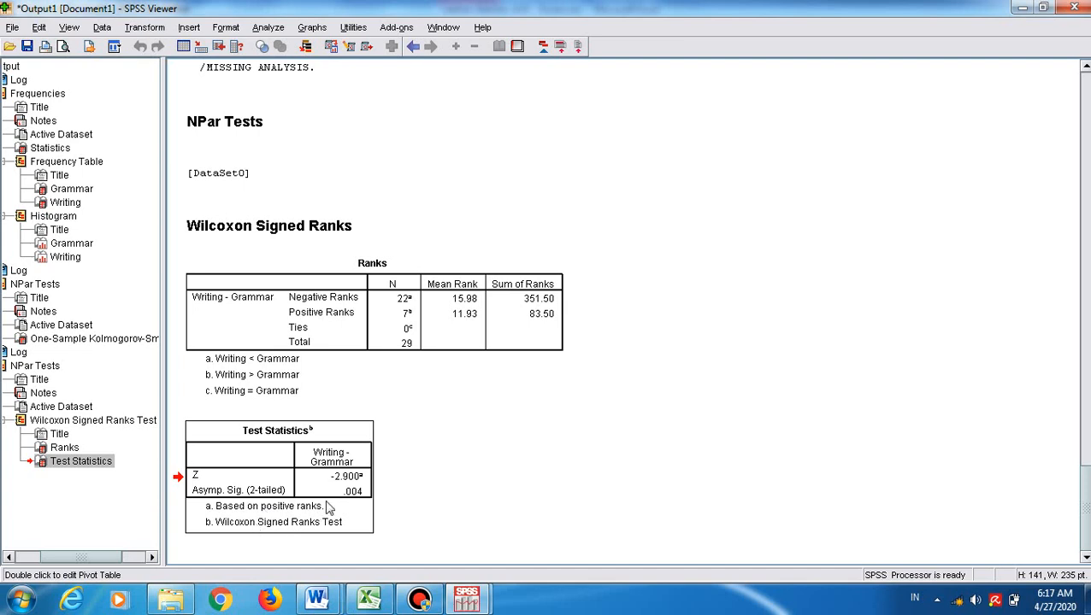
{"action": "left_click", "coordinate": [475, 455]}
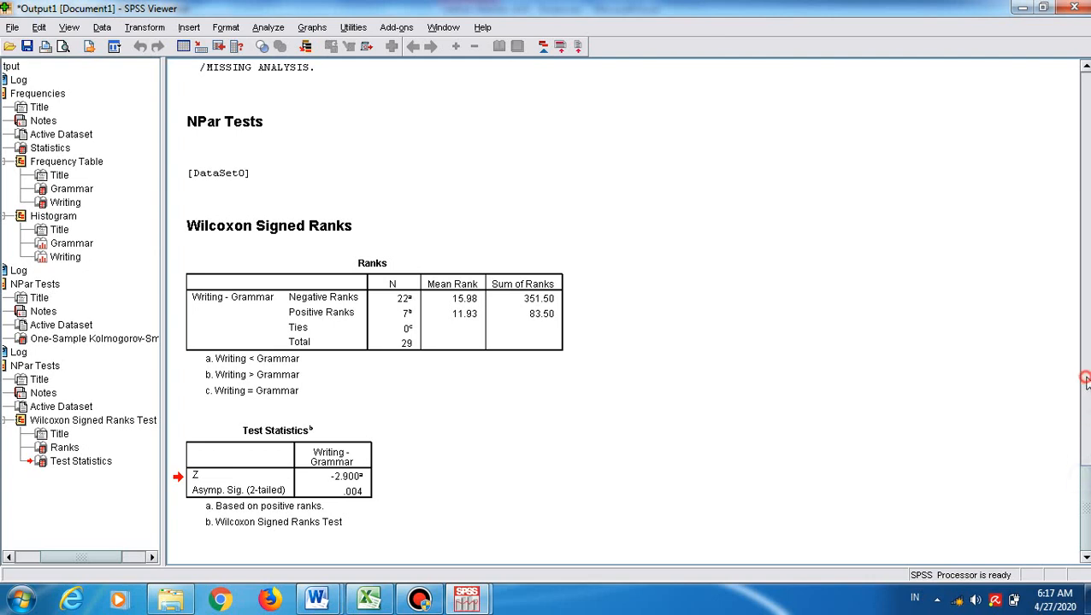
{"action": "scroll", "coordinate": [1085, 383], "scroll_direction": "up", "scroll_amount": 3}
{"action": "left_click", "coordinate": [451, 404]}
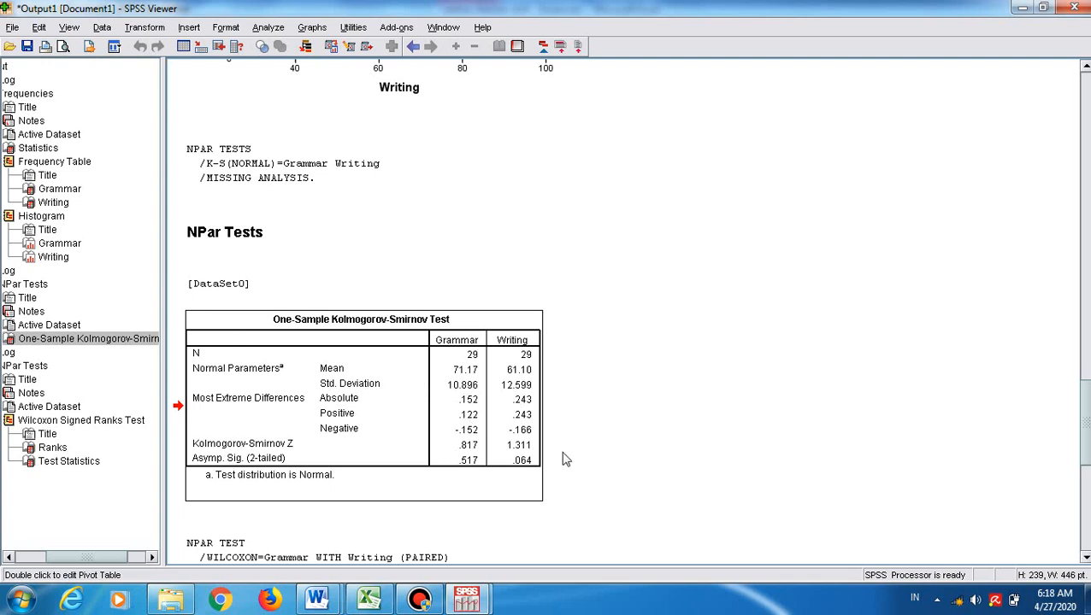
{"action": "mouse_move", "coordinate": [477, 599]}
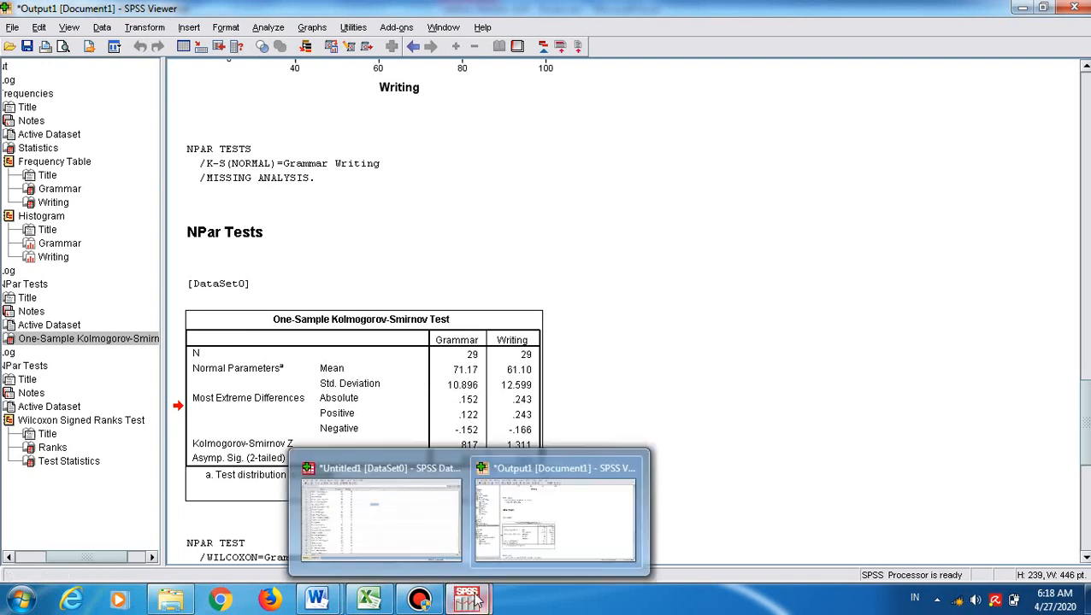
{"action": "left_click", "coordinate": [407, 521]}
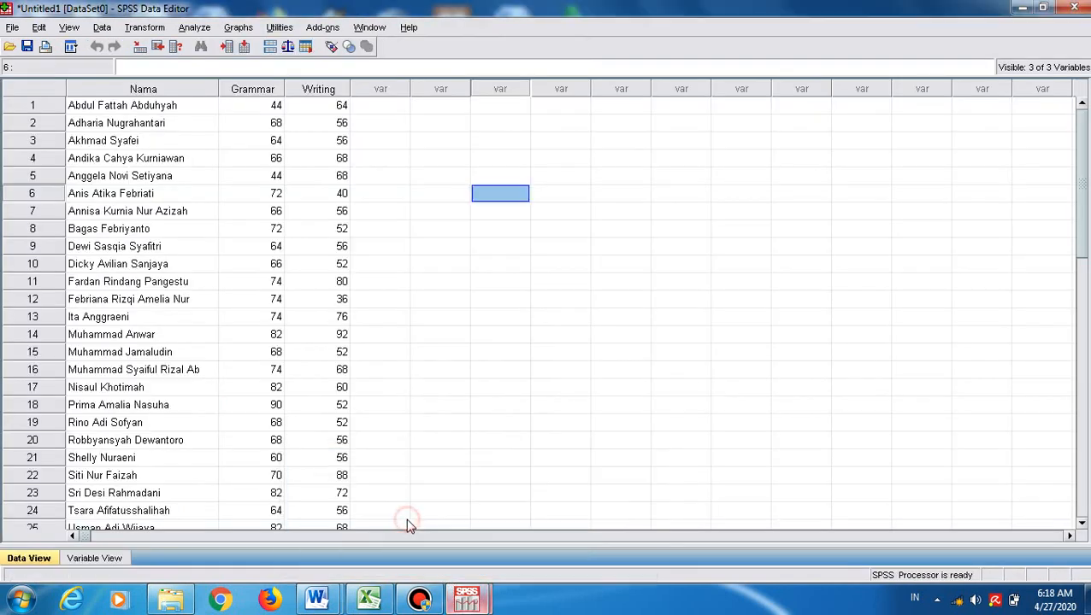
{"action": "left_click", "coordinate": [147, 28]}
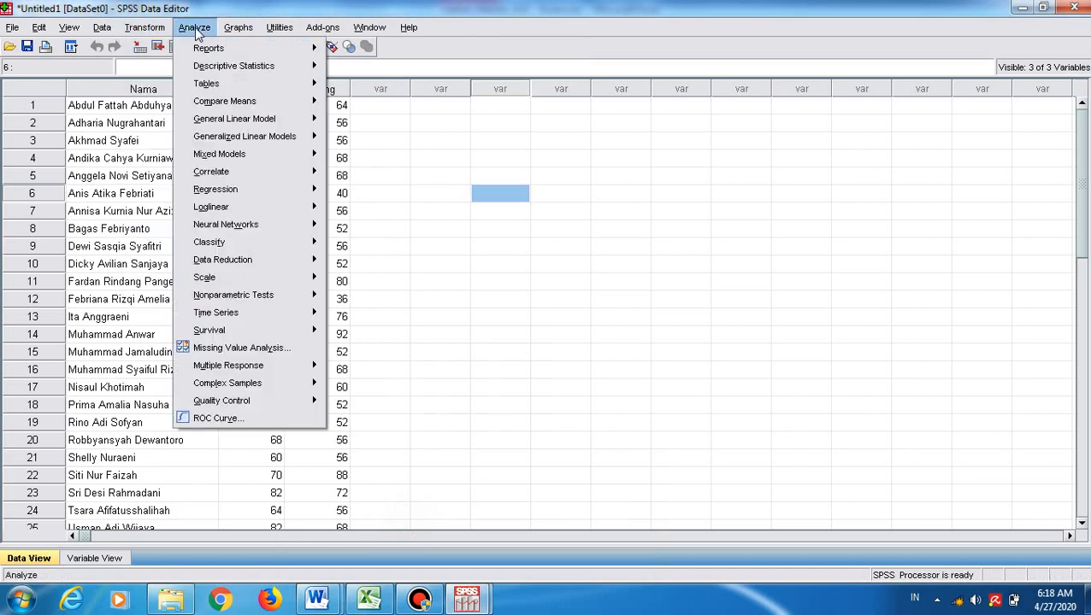
{"action": "mouse_move", "coordinate": [254, 299]}
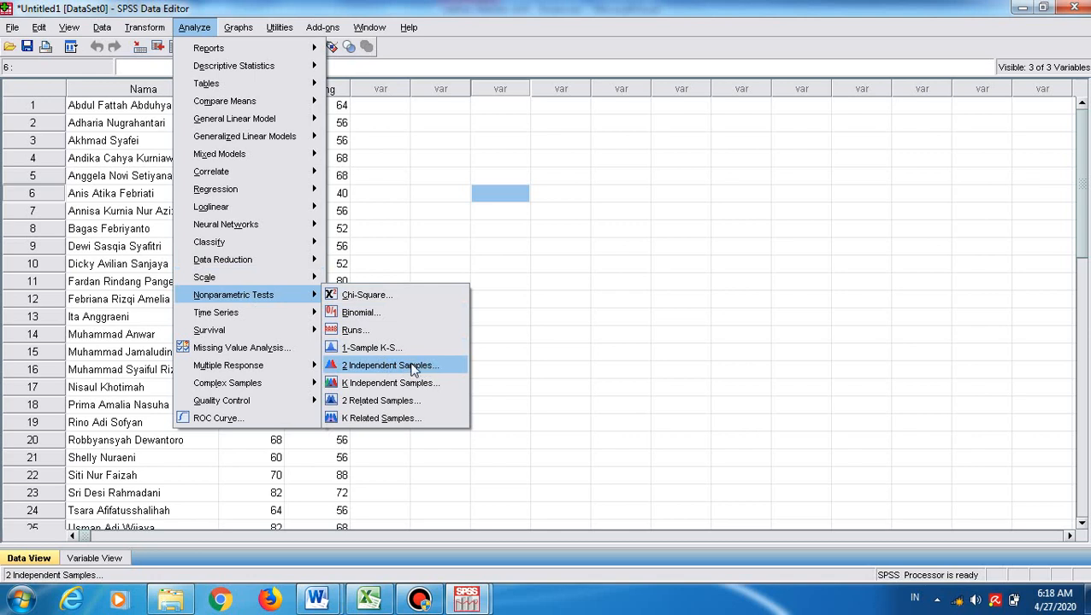
{"action": "left_click", "coordinate": [556, 367]}
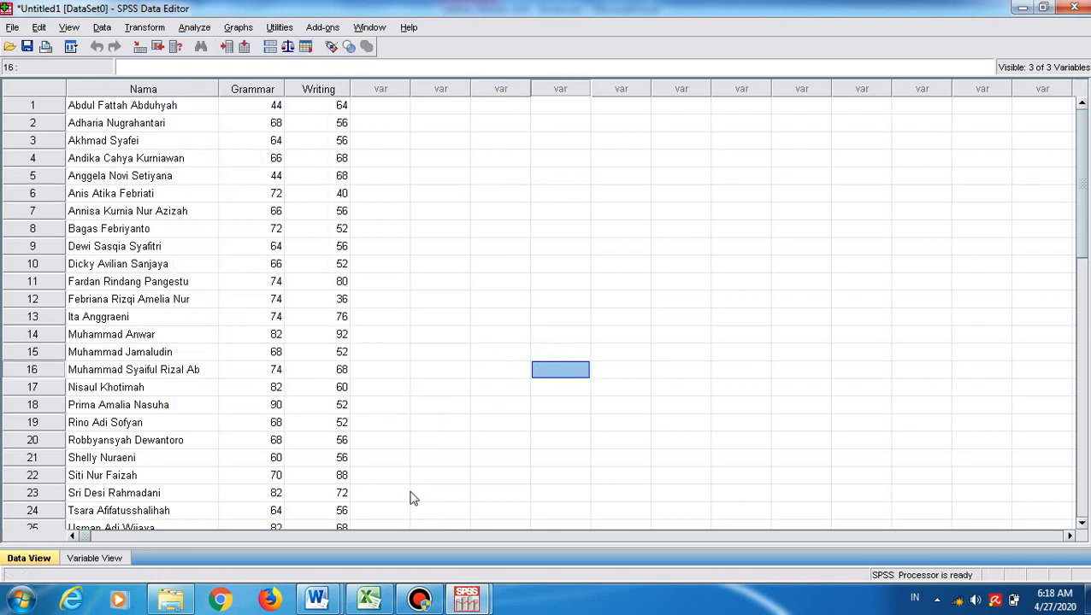
Switch to Excel and review the correlation calculation, interpretation and conclusion sections of the Uji Korelasi sheet
{"action": "left_click", "coordinate": [368, 601]}
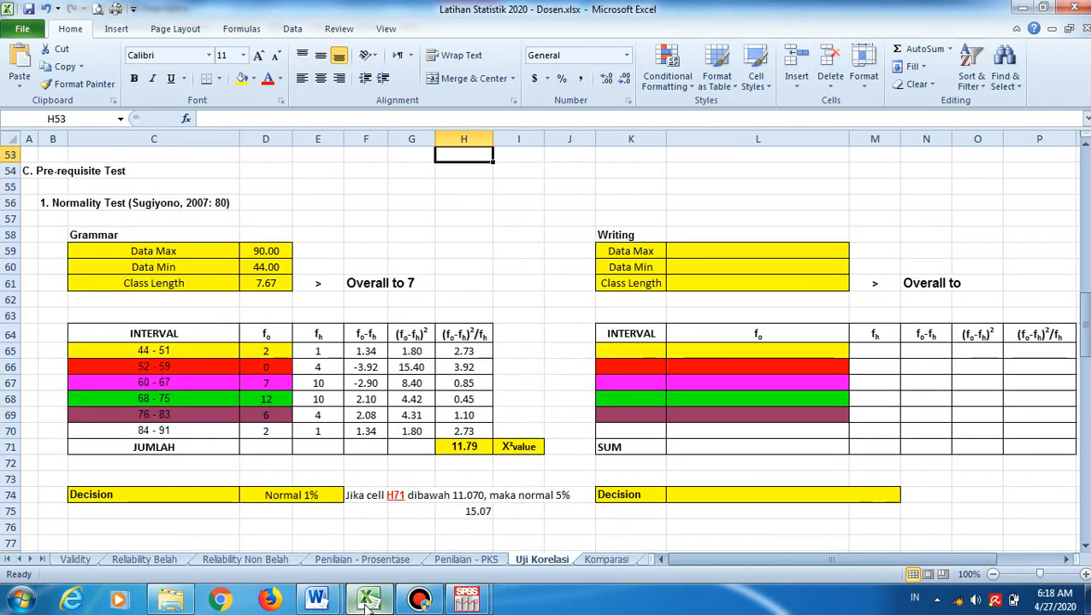
{"action": "key", "text": "Page_Down"}
{"action": "key", "text": "Page_Down"}
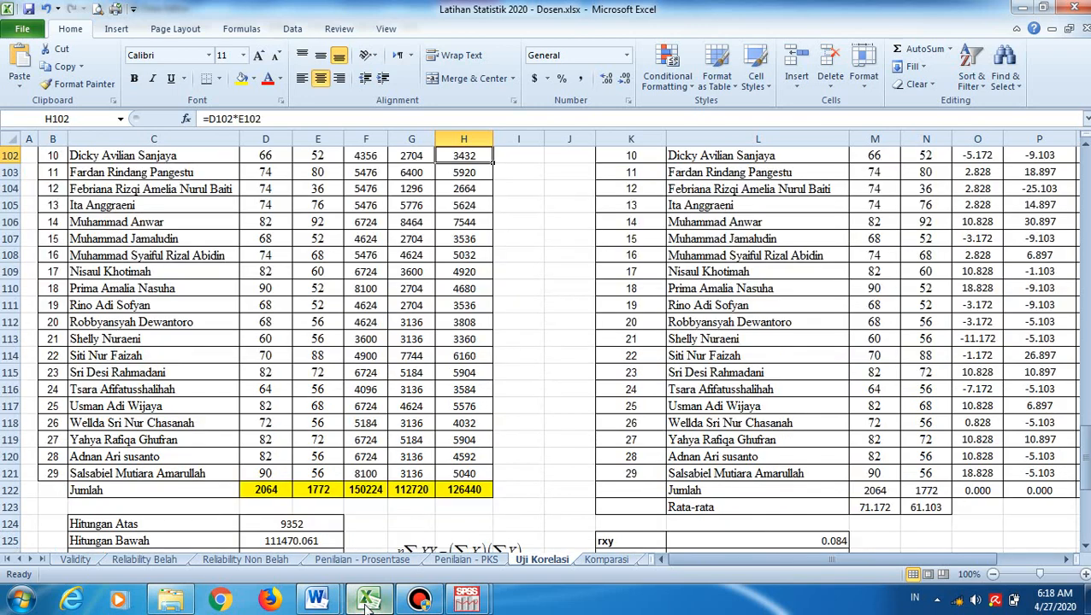
{"action": "key", "text": "Page_Down"}
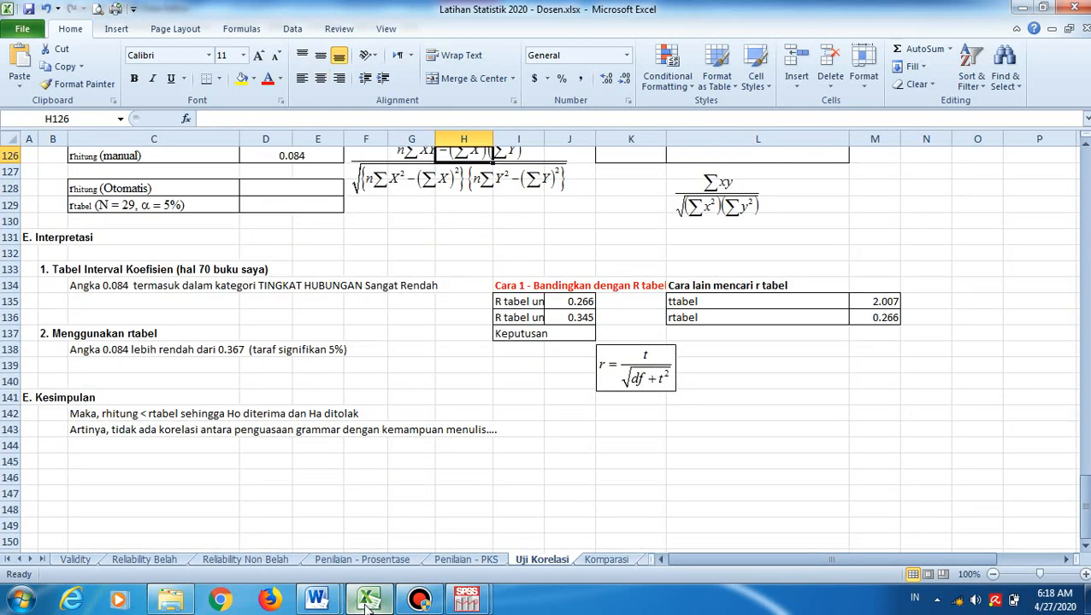
{"action": "left_click", "coordinate": [467, 598]}
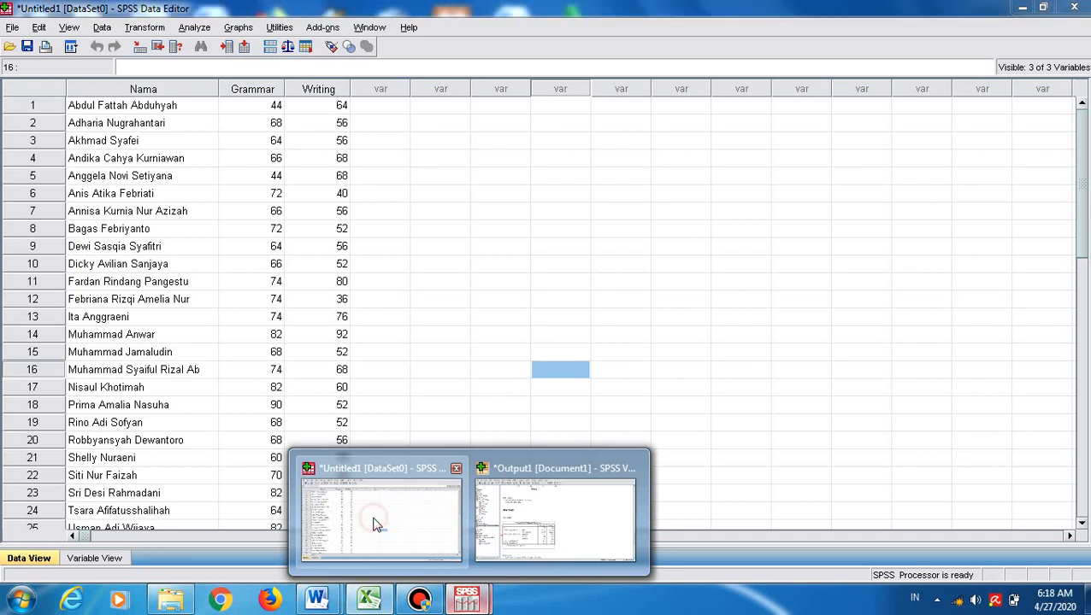
{"action": "left_click", "coordinate": [373, 525]}
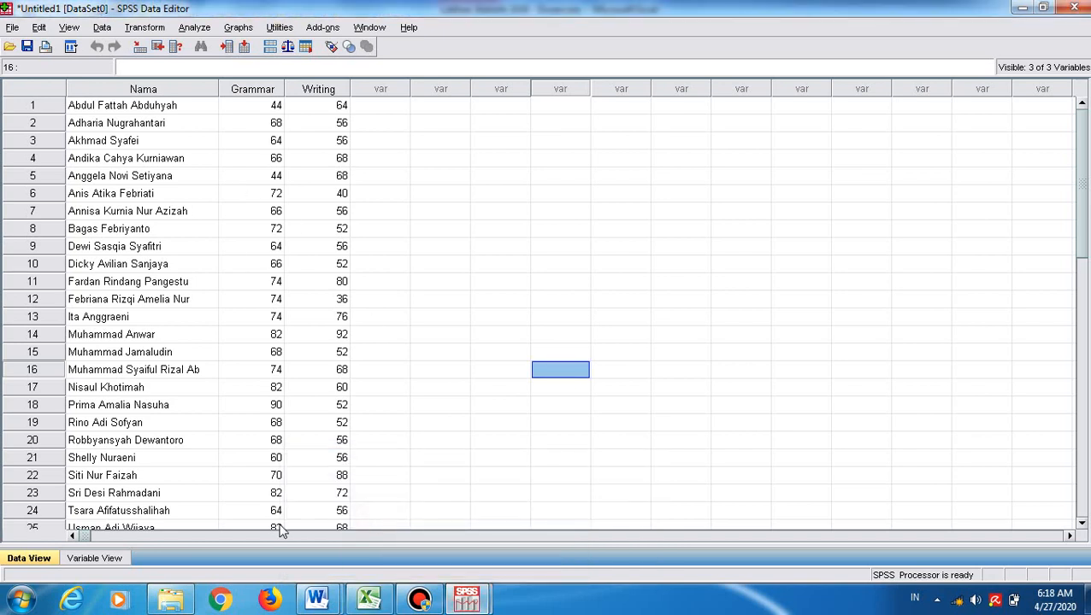
{"action": "left_click", "coordinate": [195, 26]}
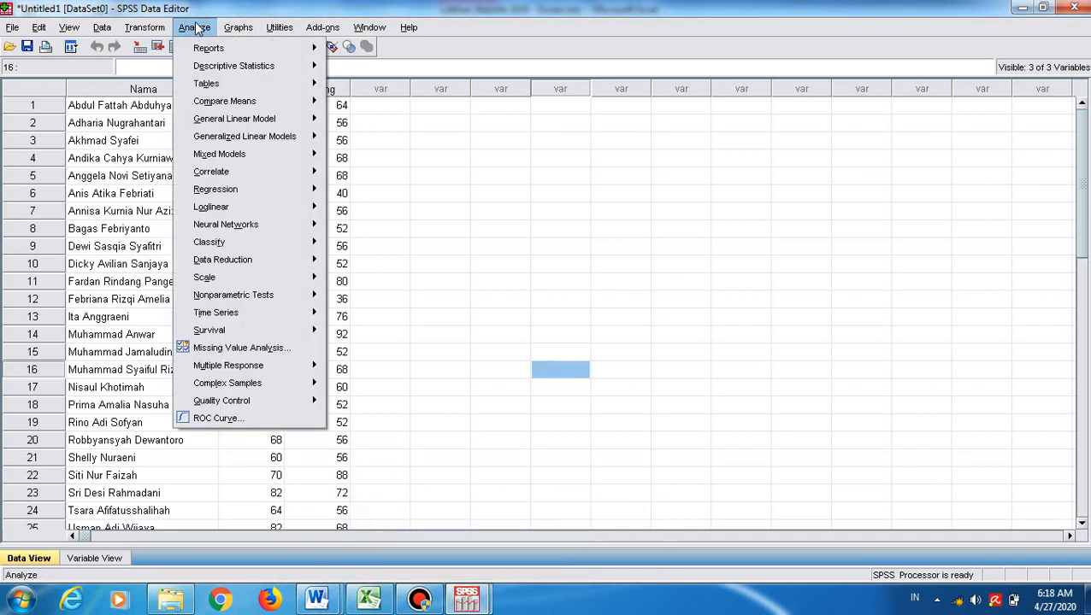
{"action": "left_click", "coordinate": [197, 29]}
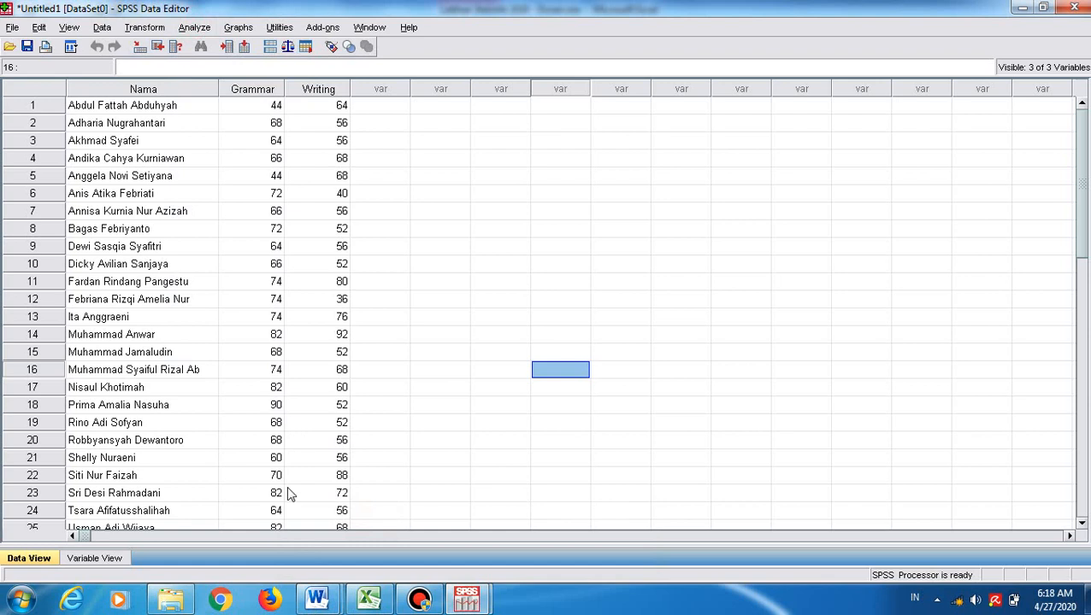
Switch to Statistik.rtf in Word and read the instructions for making a normality test chart with linear regression
{"action": "left_click", "coordinate": [316, 598]}
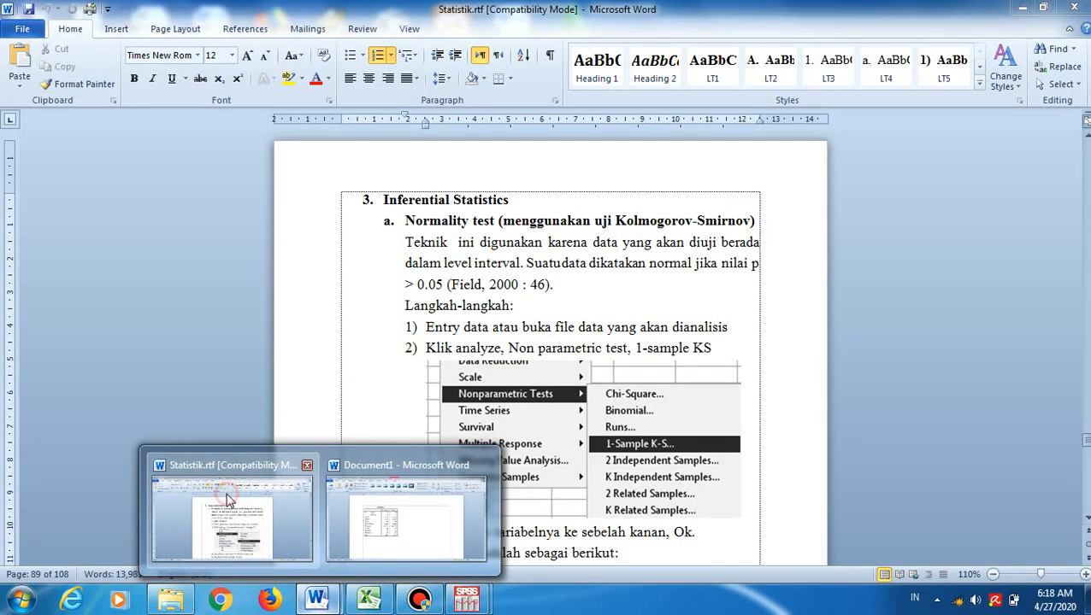
{"action": "left_click", "coordinate": [226, 496]}
{"action": "scroll", "coordinate": [226, 501], "scroll_direction": "down", "scroll_amount": 5}
{"action": "scroll", "coordinate": [227, 494], "scroll_direction": "down", "scroll_amount": 8}
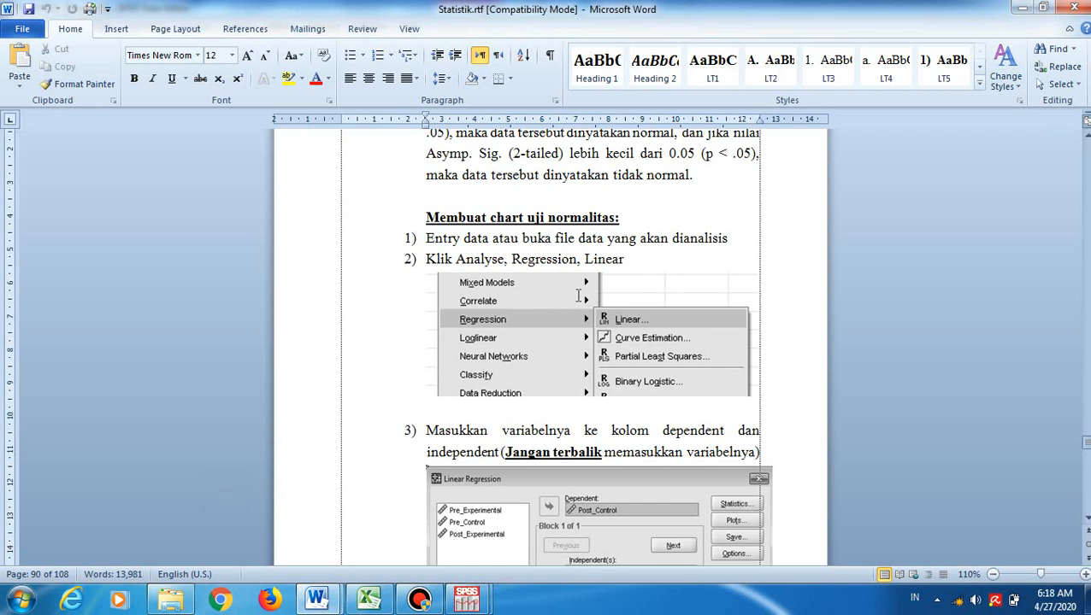
{"action": "left_click", "coordinate": [501, 251]}
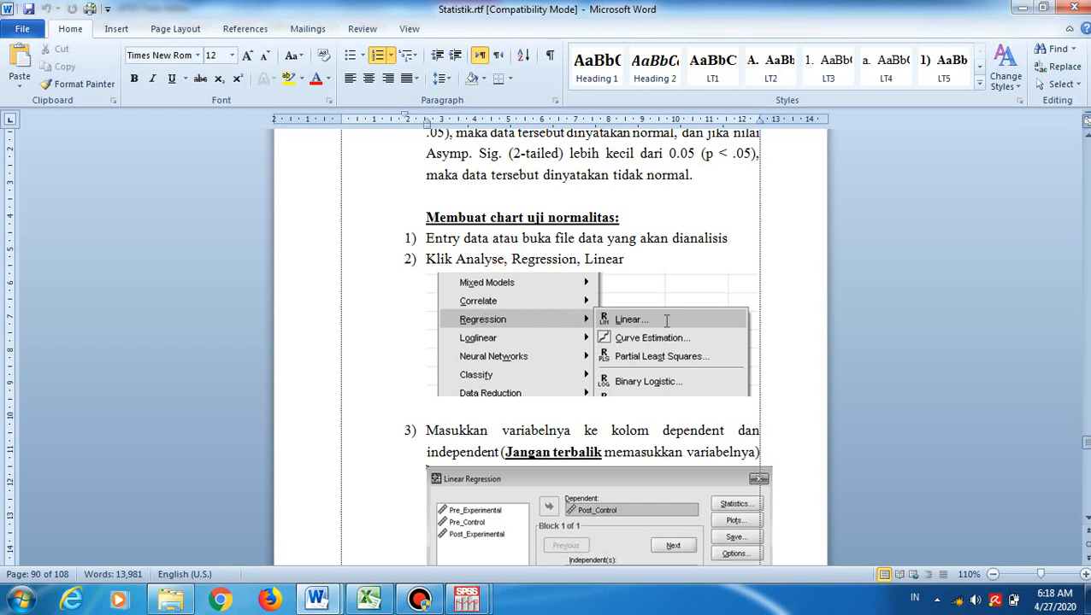
{"action": "scroll", "coordinate": [623, 376], "scroll_direction": "down", "scroll_amount": 12}
{"action": "left_click", "coordinate": [625, 381]}
{"action": "scroll", "coordinate": [625, 382], "scroll_direction": "down", "scroll_amount": 9}
{"action": "left_click", "coordinate": [623, 374]}
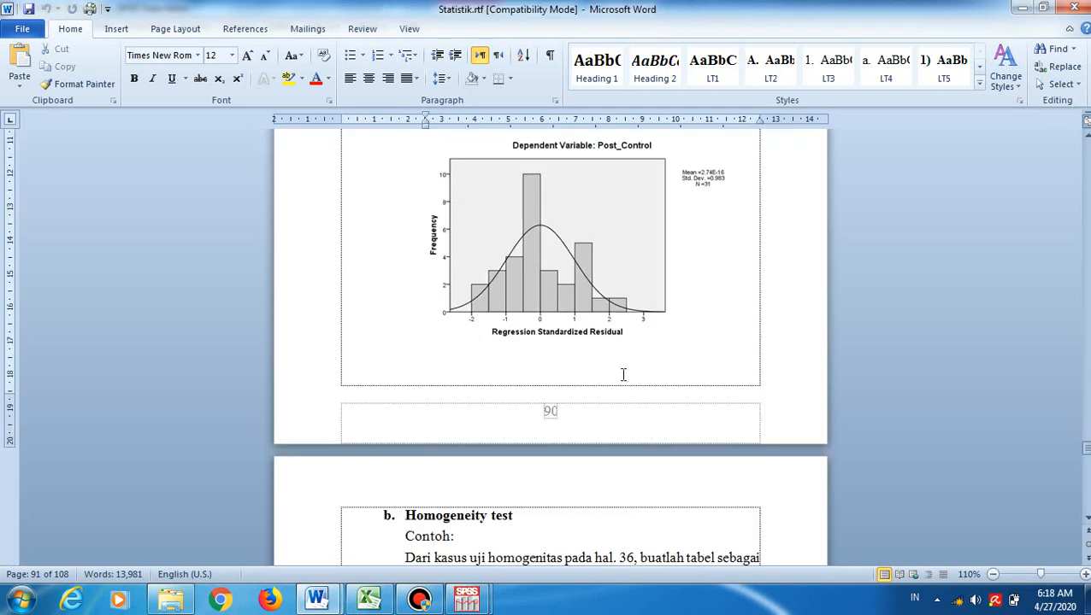
Read the Homogeneity test section of Statistik.rtf, covering the example table, the Explore and Plots settings, and the Levene test output
{"action": "scroll", "coordinate": [623, 374], "scroll_direction": "down", "scroll_amount": 7}
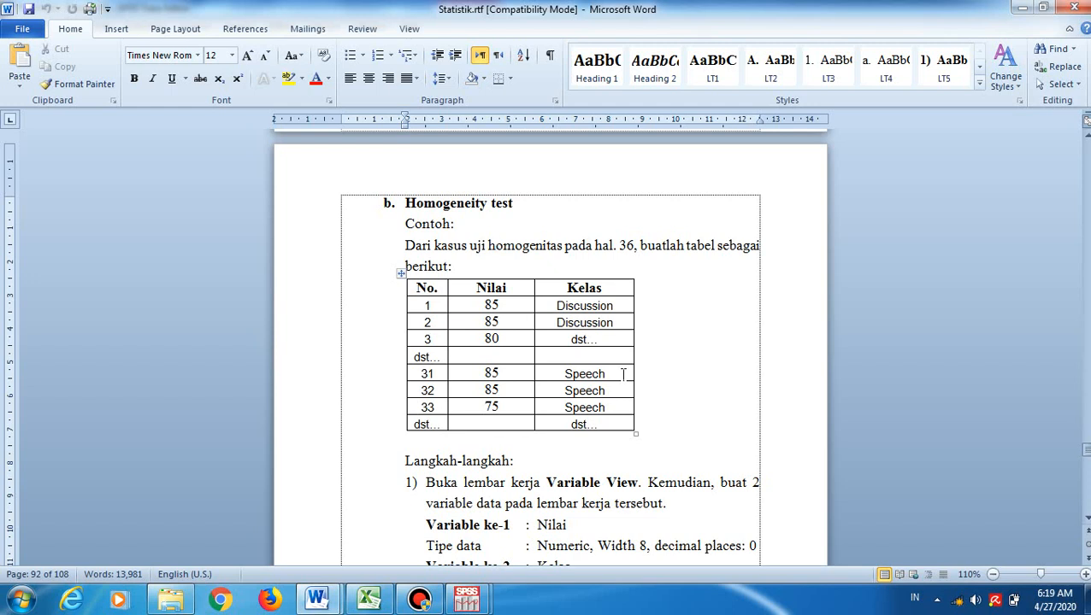
{"action": "key", "text": "Page_Down"}
{"action": "key", "text": "Page_Down"}
{"action": "key", "text": "Page_Down"}
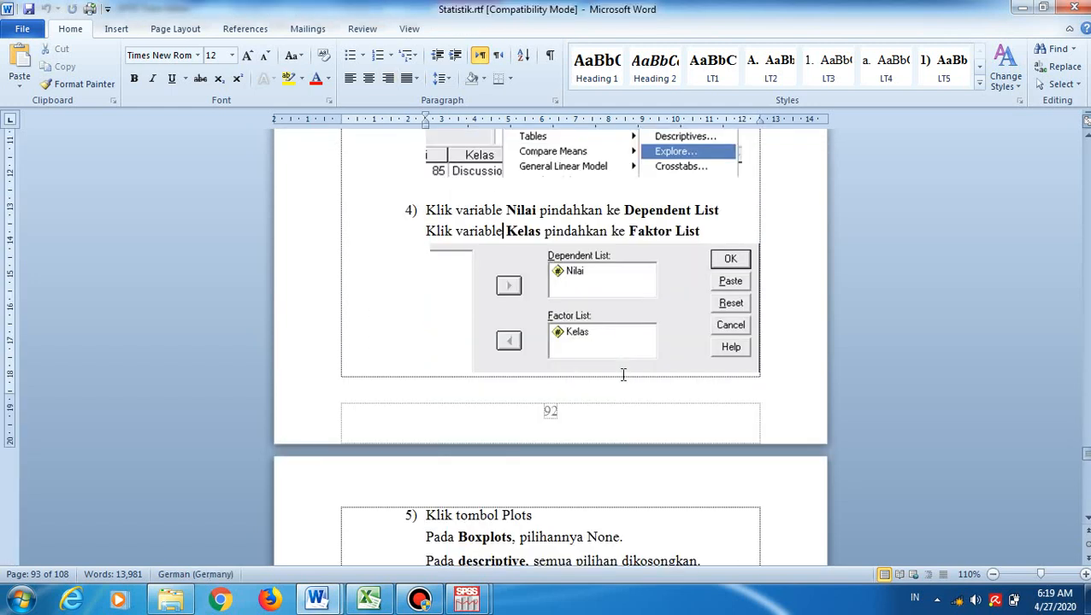
{"action": "key", "text": "Page_Down"}
{"action": "key", "text": "Page_Down"}
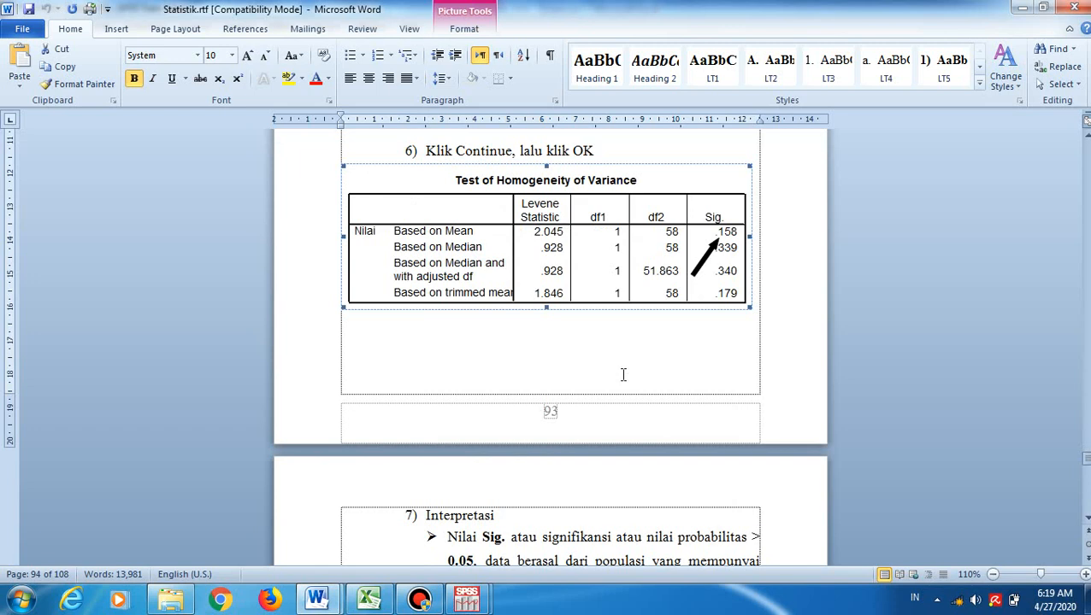
{"action": "key", "text": "Page_Up"}
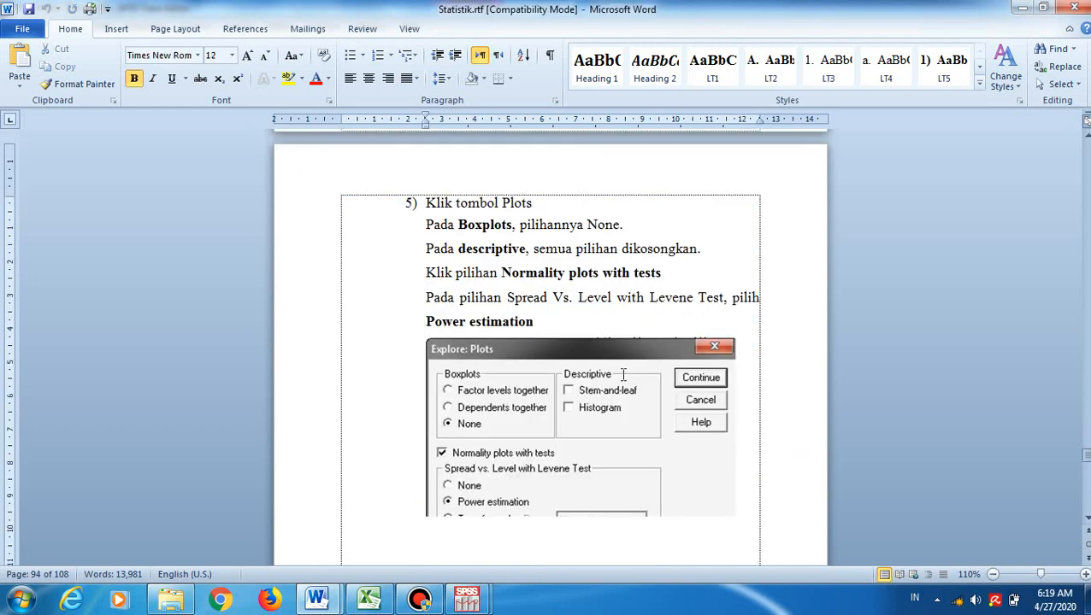
Read the homogeneity interpretation, linearity test instructions and Correlation steps under Test of Hypothesis in Statistik.rtf
{"action": "key", "text": "Page_Down"}
{"action": "key", "text": "Page_Down"}
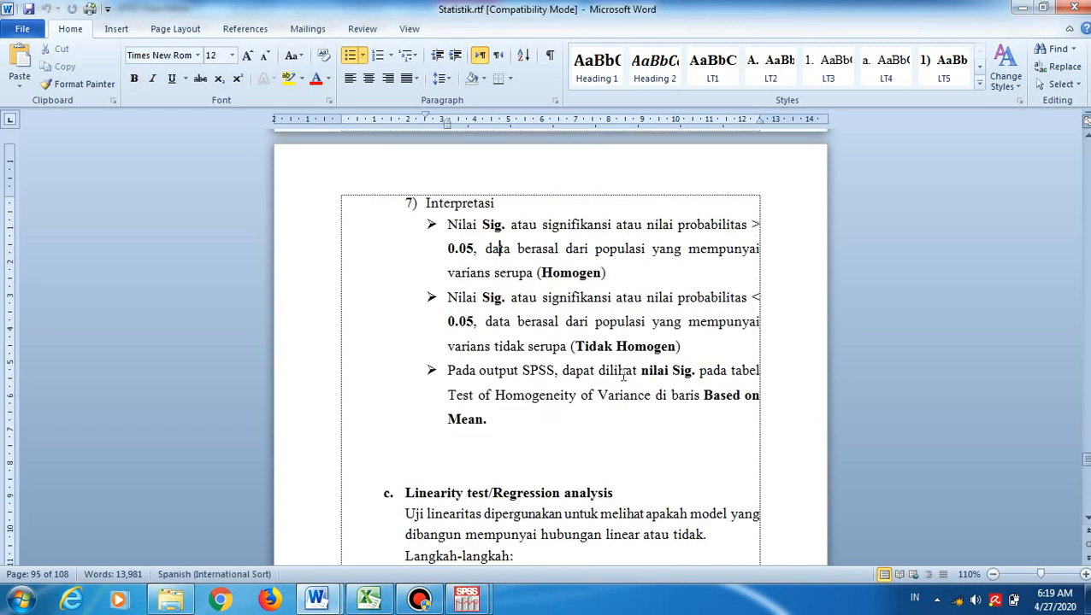
{"action": "key", "text": "Page_Down"}
{"action": "key", "text": "Page_Down"}
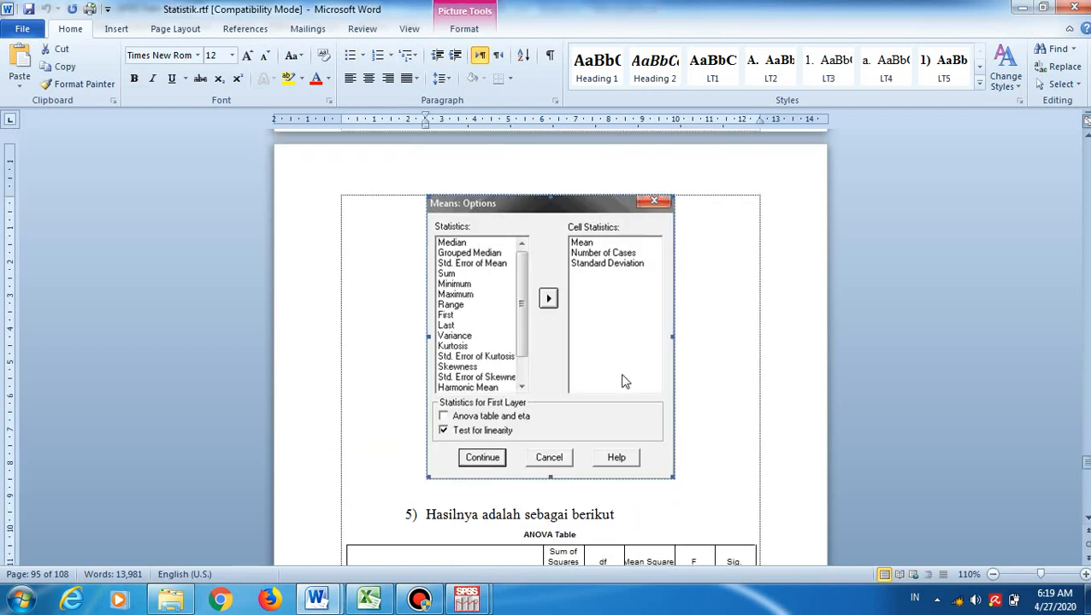
{"action": "key", "text": "Page_Down"}
{"action": "key", "text": "Page_Down"}
{"action": "key", "text": "Down"}
{"action": "key", "text": "Down"}
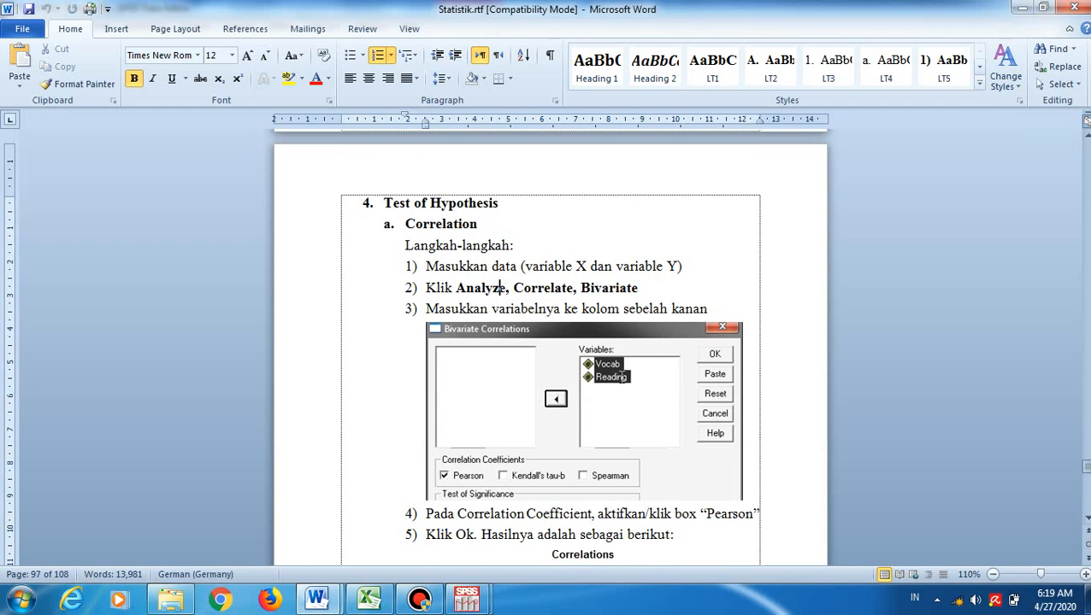
Switch to the SPSS Data Editor and run a two-tailed Pearson bivariate correlation on Grammar and Writing with significant correlations flagged
{"action": "left_click", "coordinate": [473, 603]}
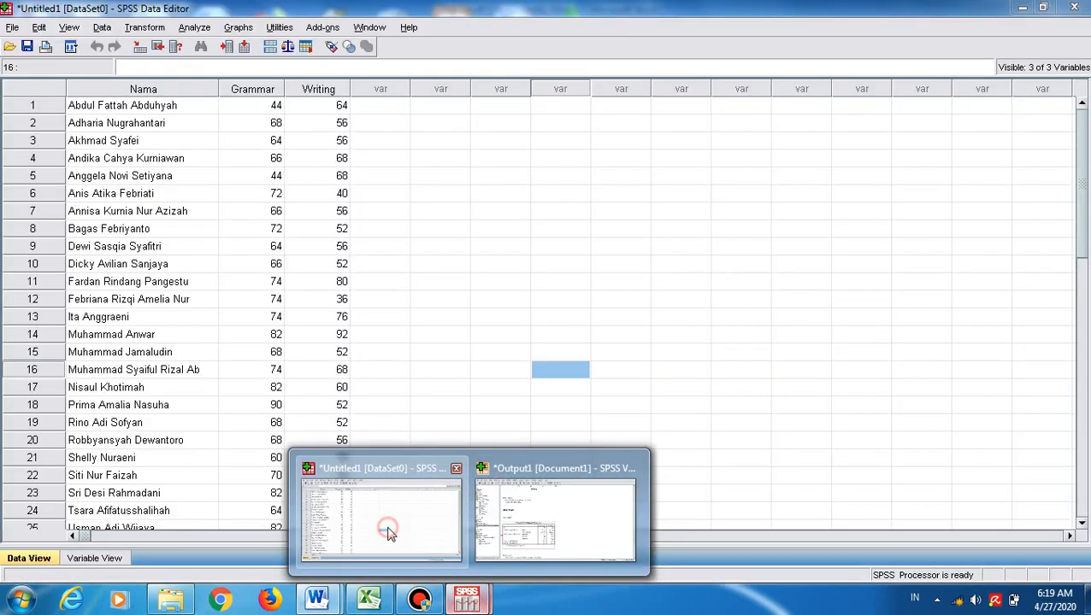
{"action": "left_click", "coordinate": [390, 530]}
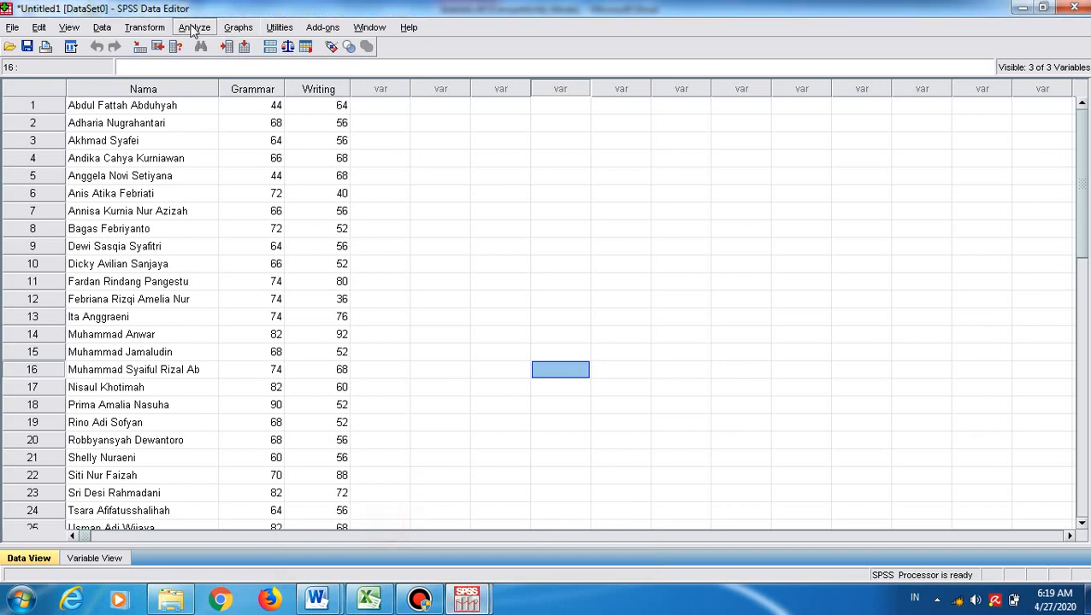
{"action": "left_click", "coordinate": [194, 26]}
{"action": "mouse_move", "coordinate": [261, 207]}
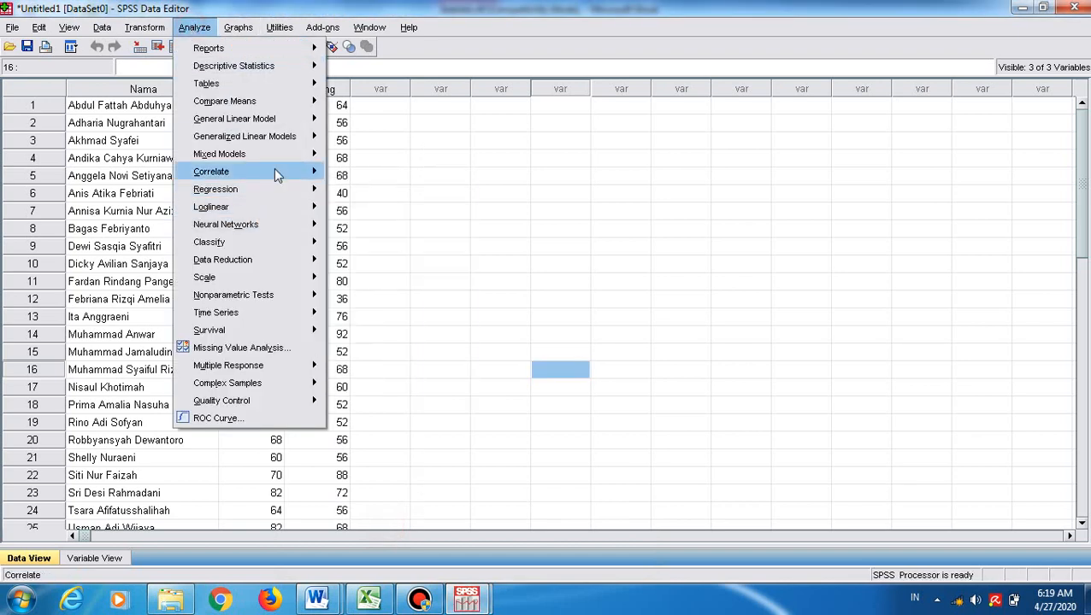
{"action": "mouse_move", "coordinate": [274, 167]}
{"action": "left_click", "coordinate": [368, 171]}
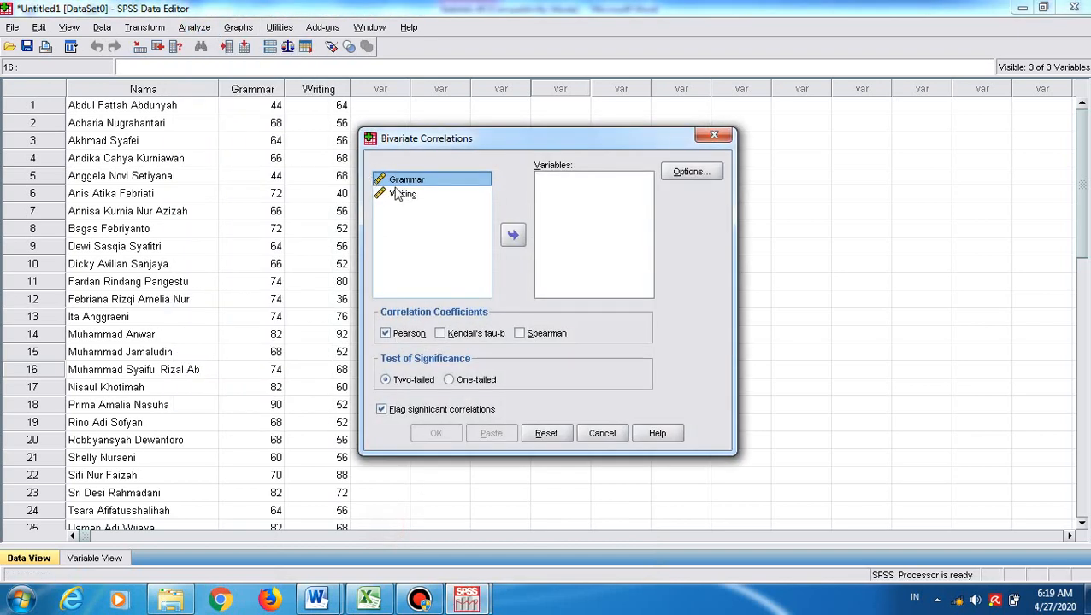
{"action": "left_click", "coordinate": [451, 243], "text": "shift"}
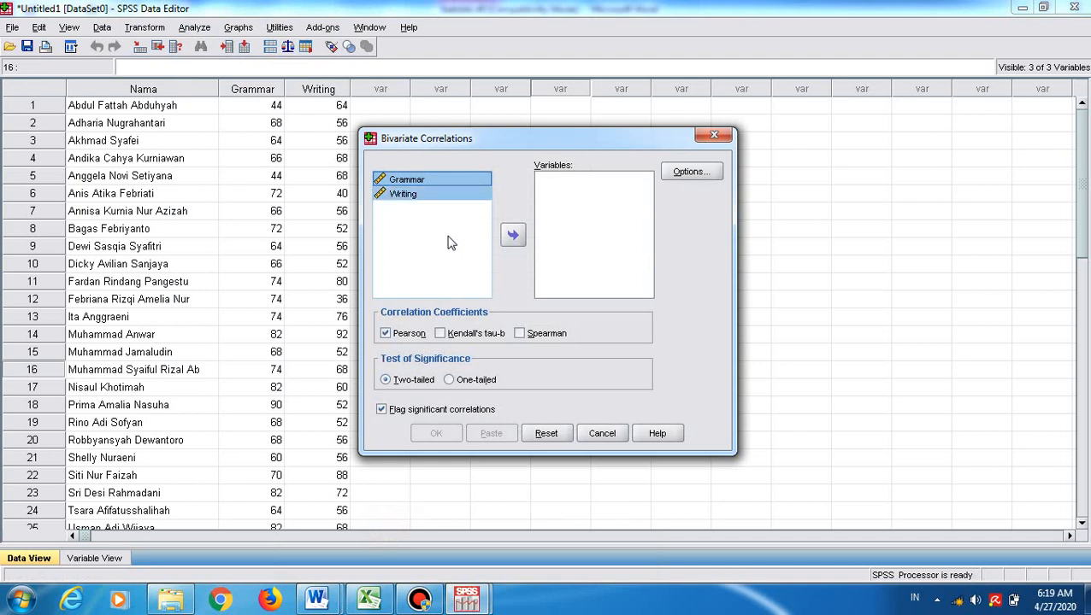
{"action": "left_click", "coordinate": [514, 236]}
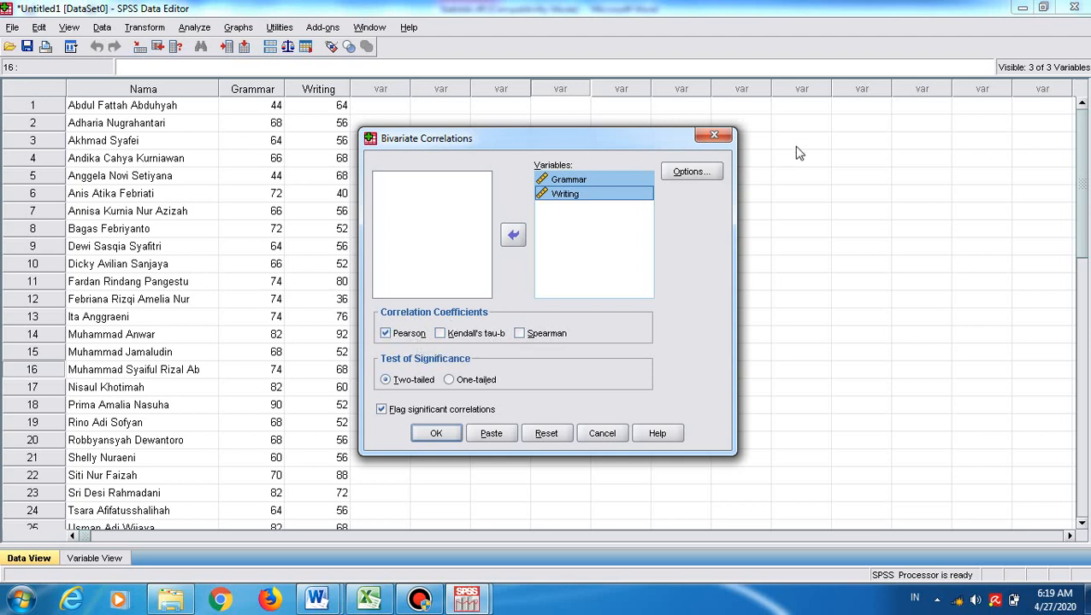
{"action": "left_click", "coordinate": [694, 180]}
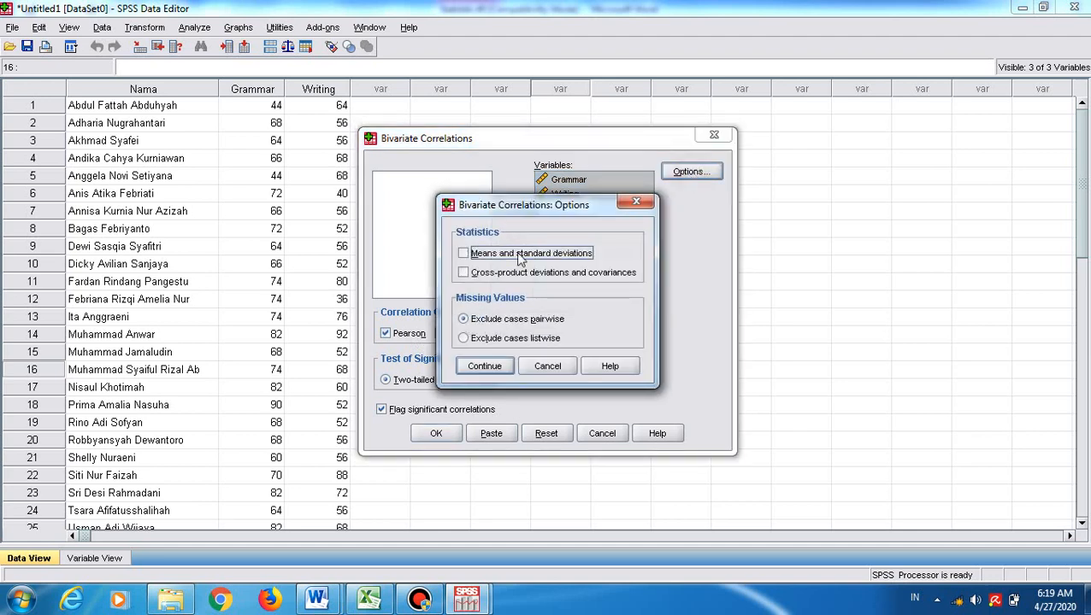
{"action": "left_click", "coordinate": [547, 367]}
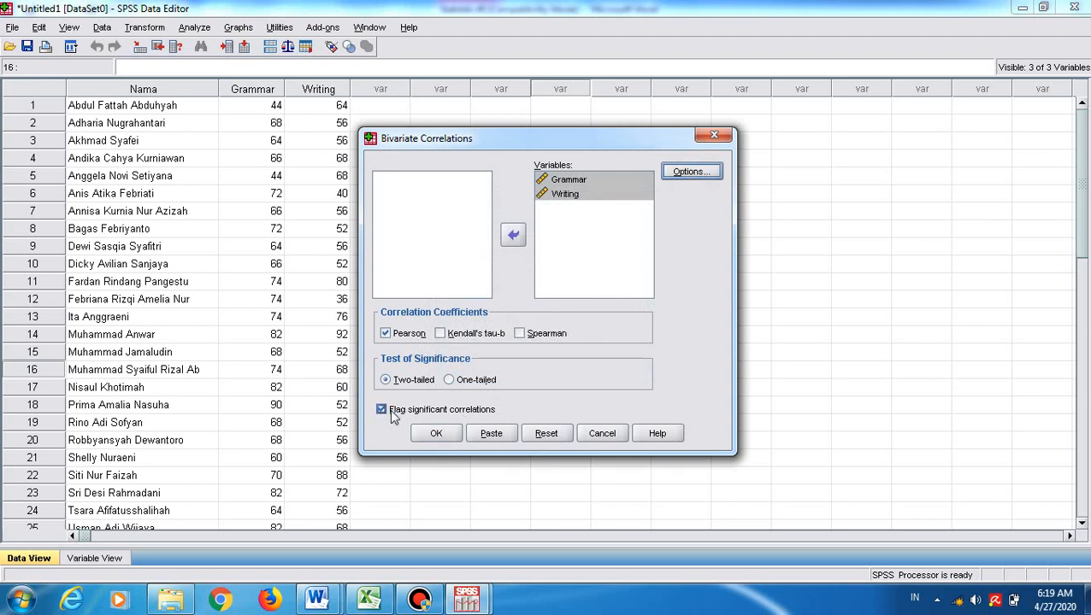
{"action": "left_click", "coordinate": [434, 433]}
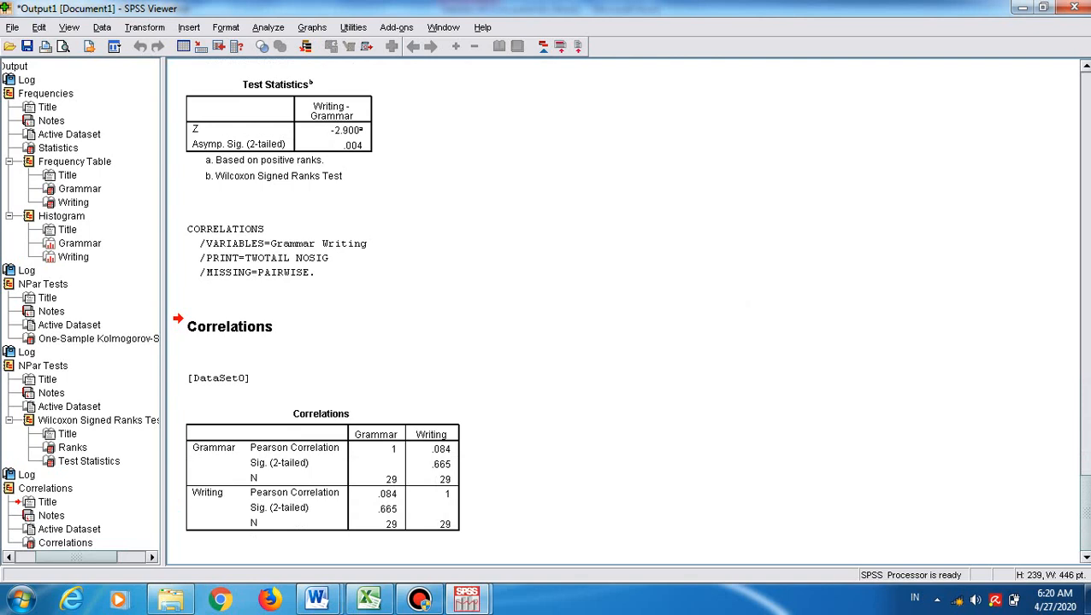
Compare the SPSS Correlations table with the manual r value and the conclusion in Excel's Uji Korelasi sheet
{"action": "left_click", "coordinate": [419, 475]}
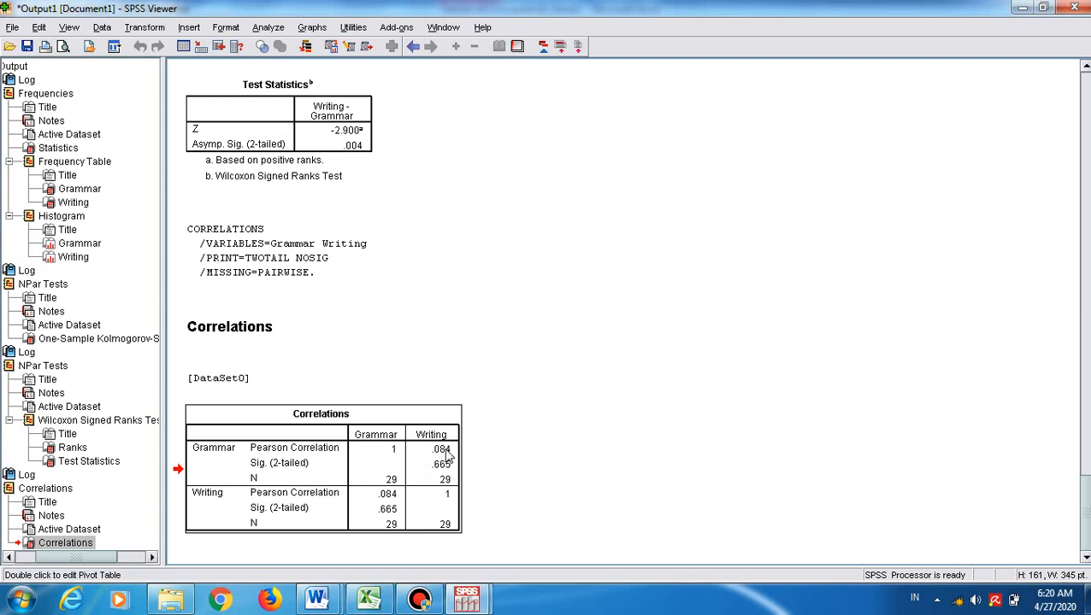
{"action": "left_click", "coordinate": [370, 601]}
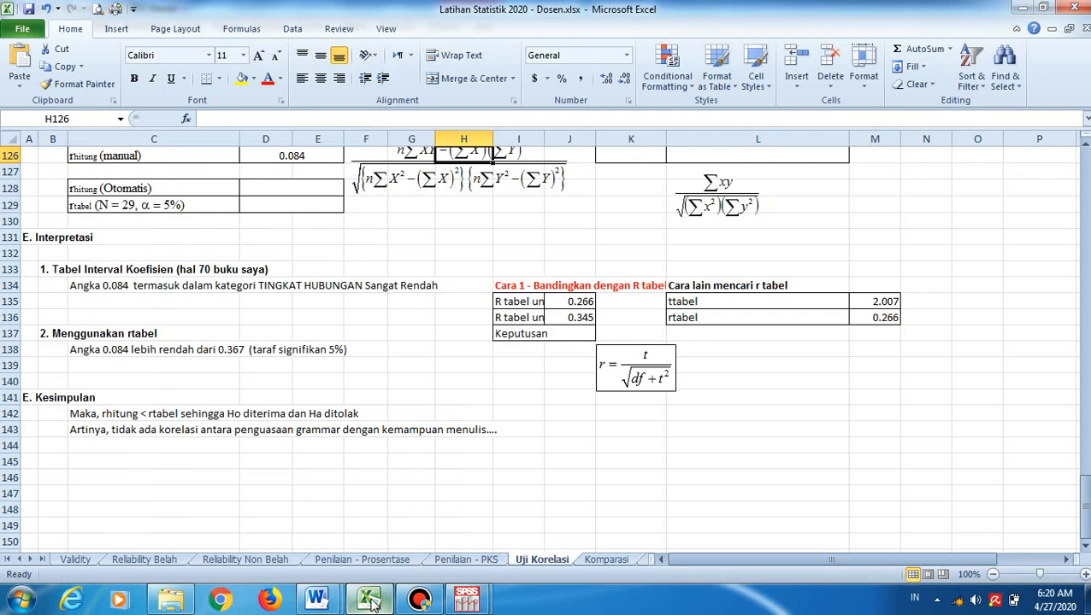
{"action": "key", "text": "Up"}
{"action": "key", "text": "Up"}
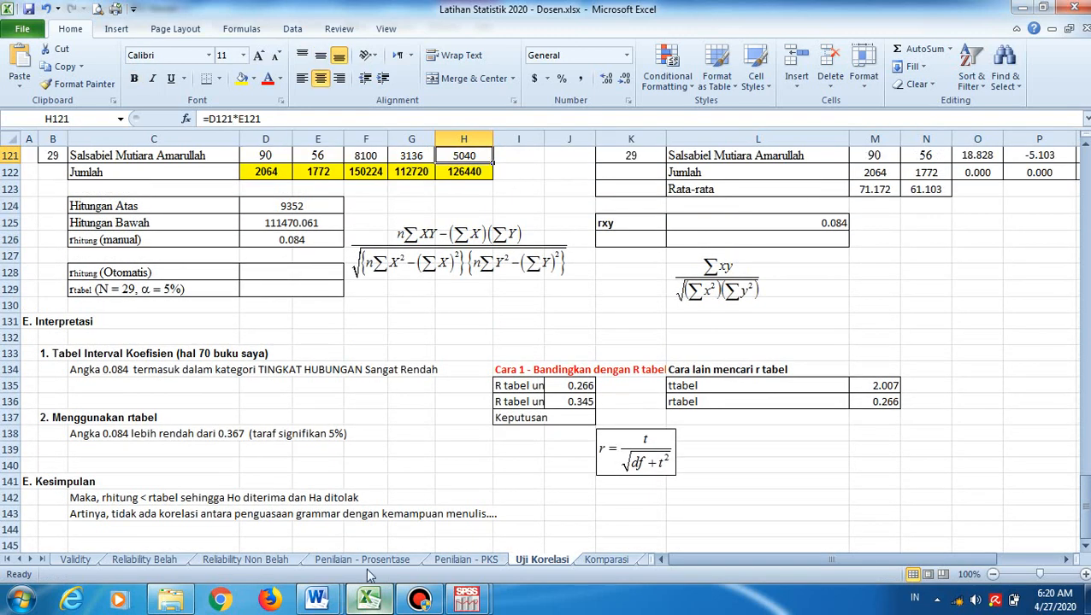
{"action": "left_click", "coordinate": [301, 238]}
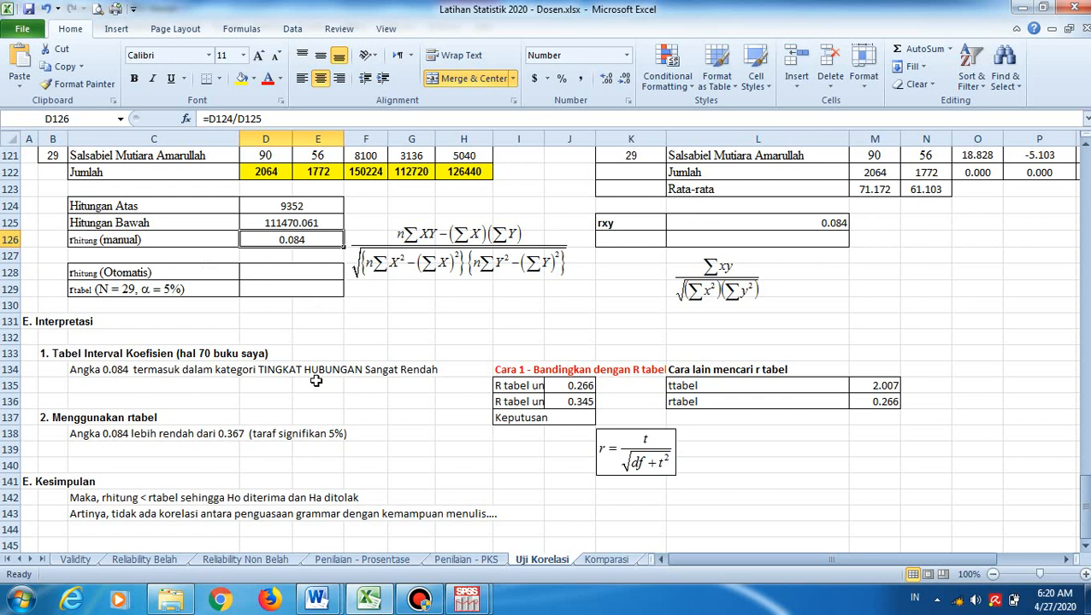
{"action": "left_click", "coordinate": [81, 511]}
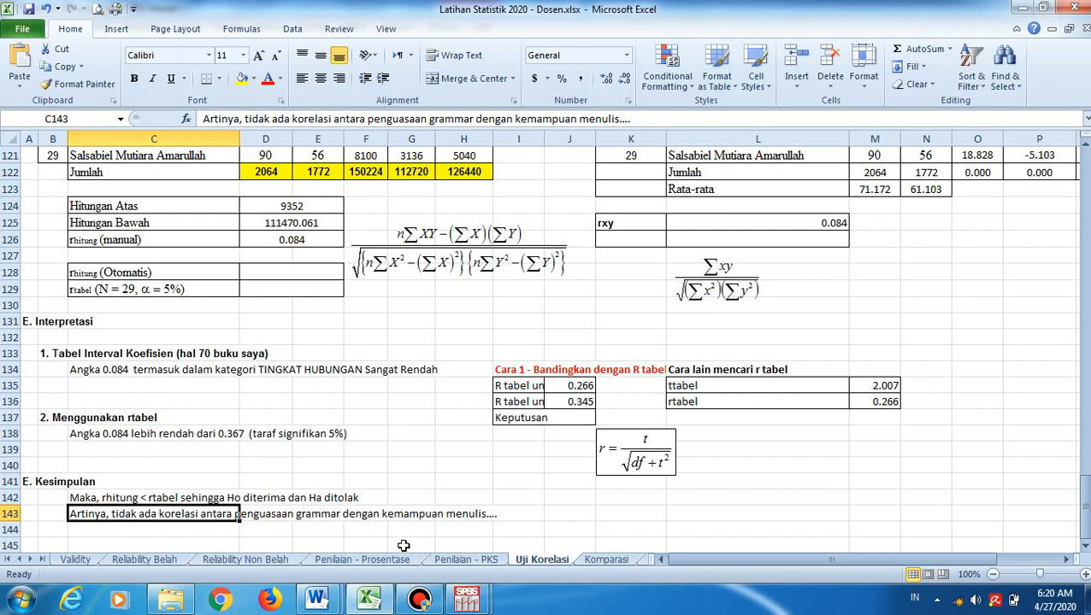
{"action": "left_click", "coordinate": [462, 602]}
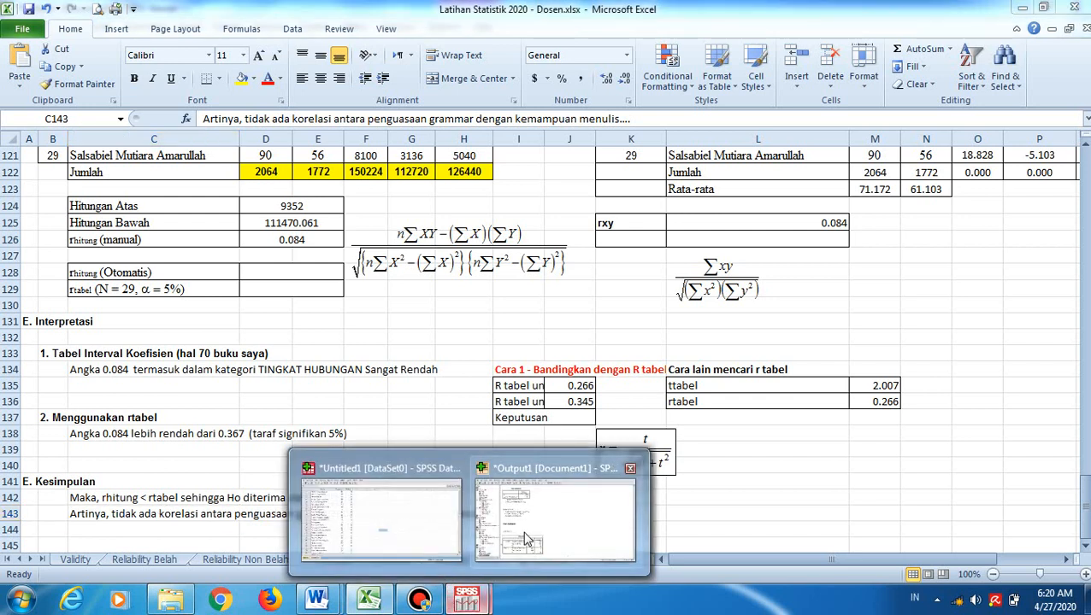
{"action": "left_click", "coordinate": [524, 539]}
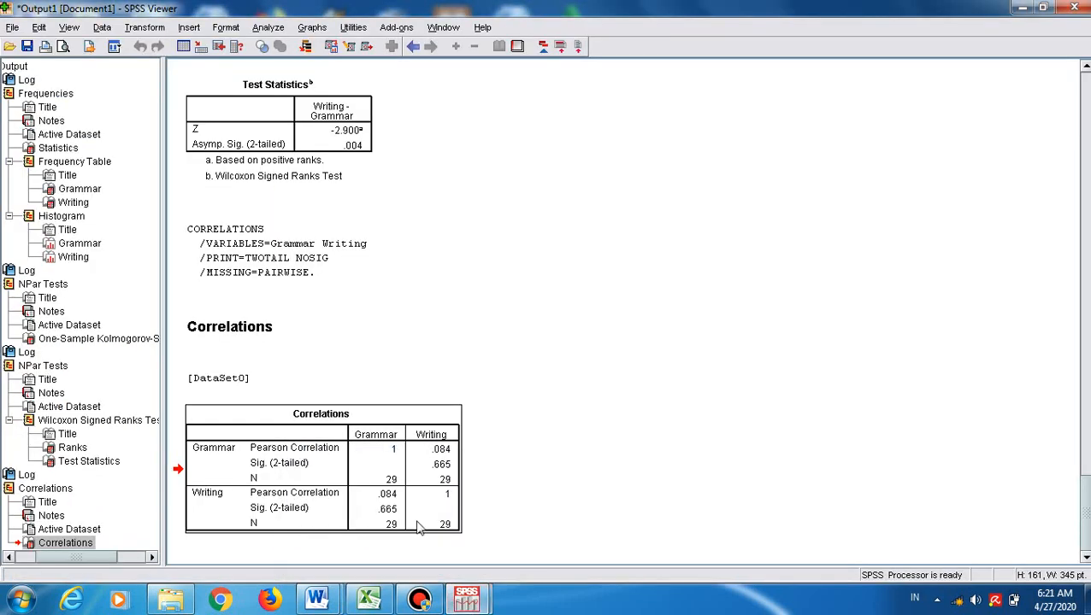
Switch to Excel and review the Komparasi sheet, from the hypothesis test up to the raw Discussion and Speech class data
{"action": "left_click", "coordinate": [370, 601]}
{"action": "key", "text": "ctrl+Page_Down"}
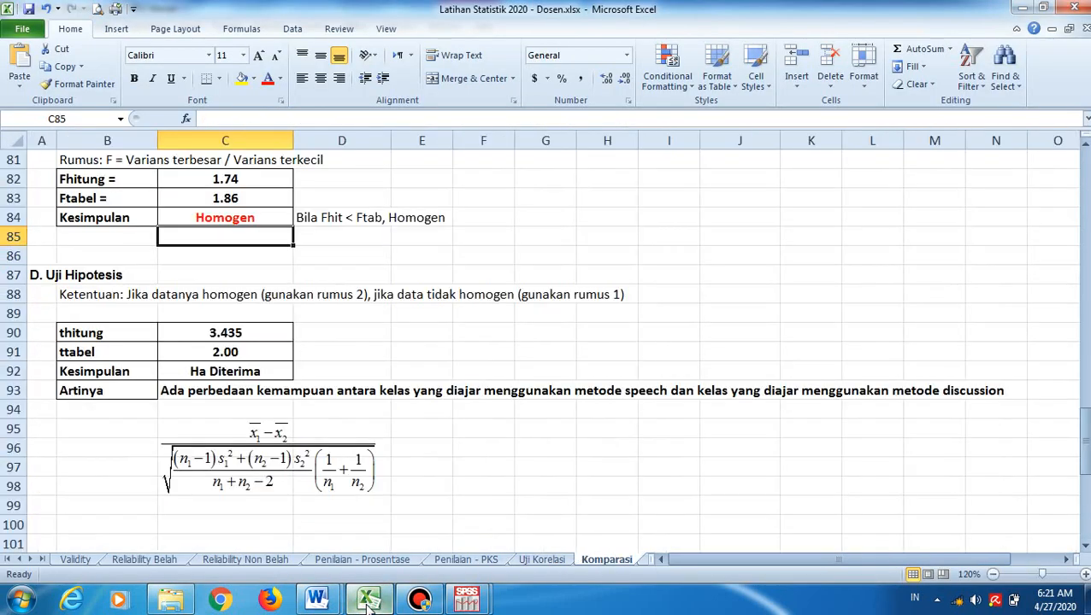
{"action": "key", "text": "Page_Up"}
{"action": "key", "text": "Page_Up"}
{"action": "key", "text": "Page_Up"}
{"action": "key", "text": "Page_Up"}
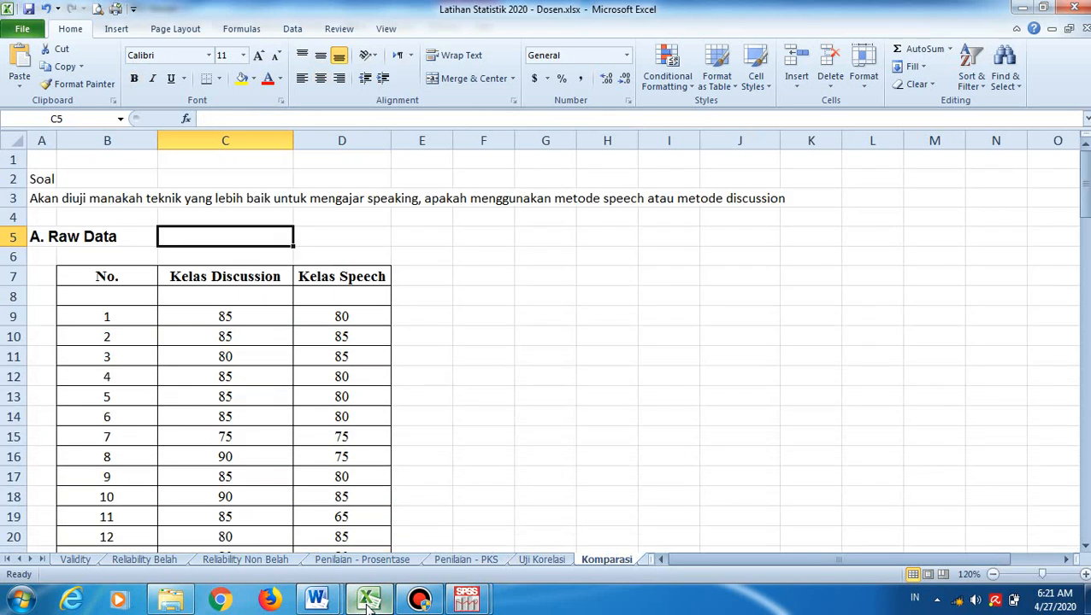
{"action": "key", "text": "Down"}
{"action": "key", "text": "Down"}
{"action": "key", "text": "Down"}
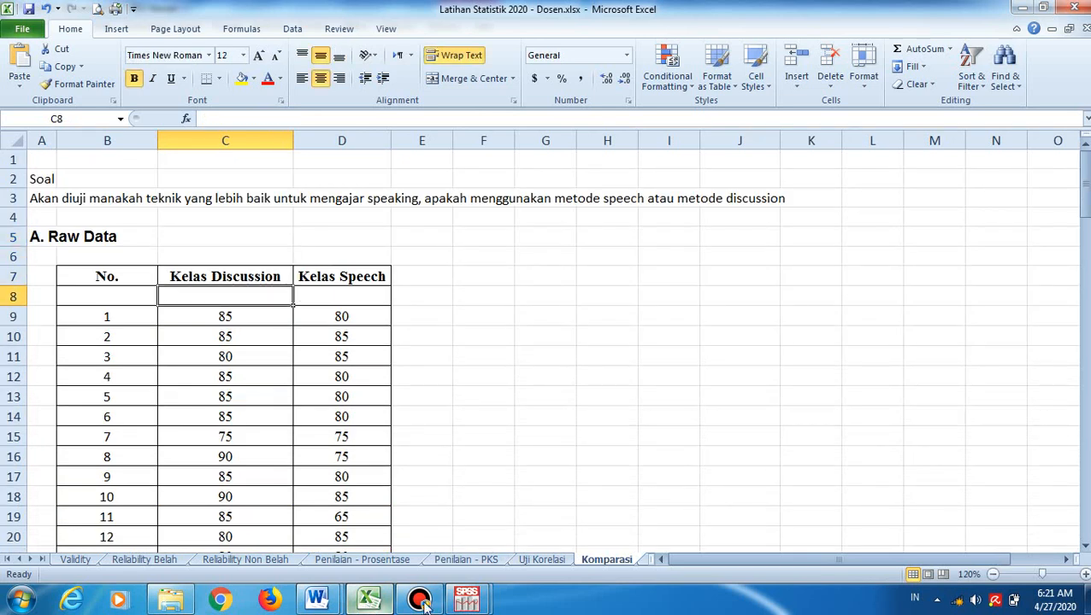
Switch to the SPSS Data Editor, create a new empty data set and show its variable definitions
{"action": "left_click", "coordinate": [467, 600]}
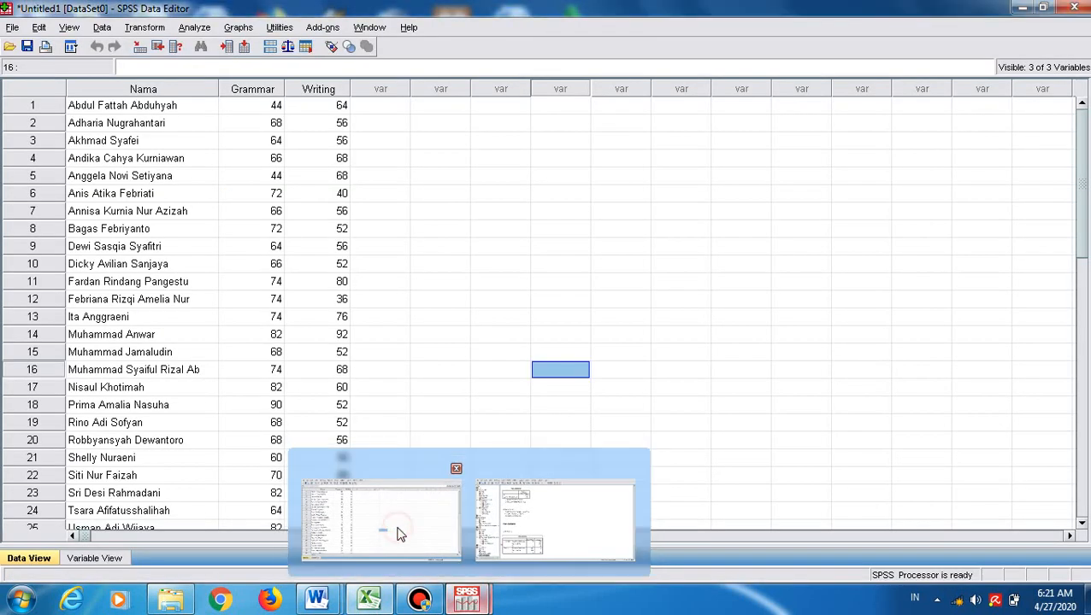
{"action": "left_click", "coordinate": [399, 530]}
{"action": "left_click", "coordinate": [145, 215]}
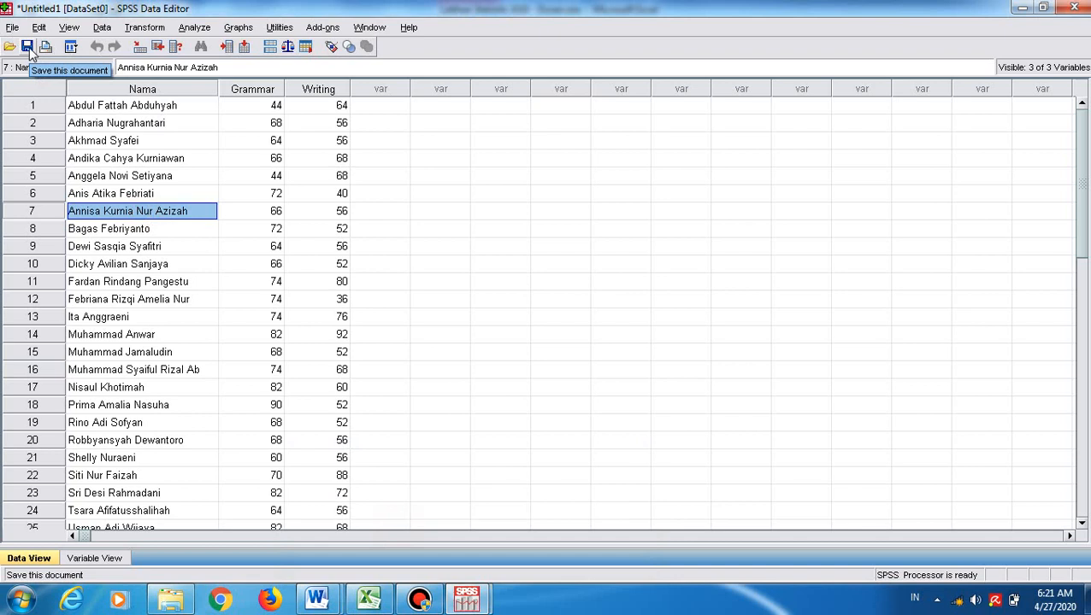
{"action": "left_click", "coordinate": [12, 27]}
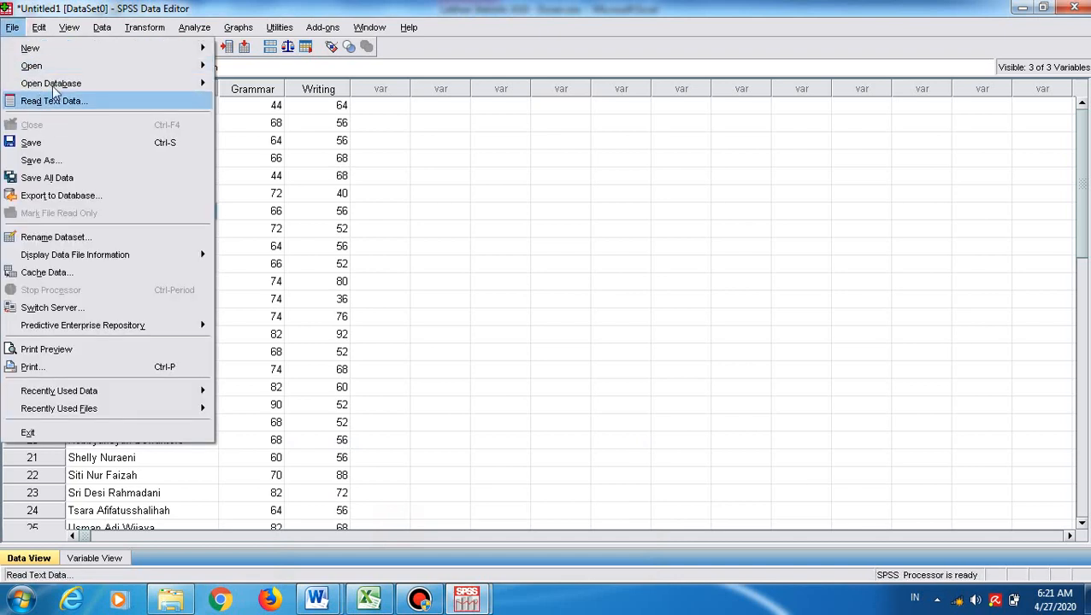
{"action": "mouse_move", "coordinate": [89, 49]}
{"action": "left_click", "coordinate": [248, 48]}
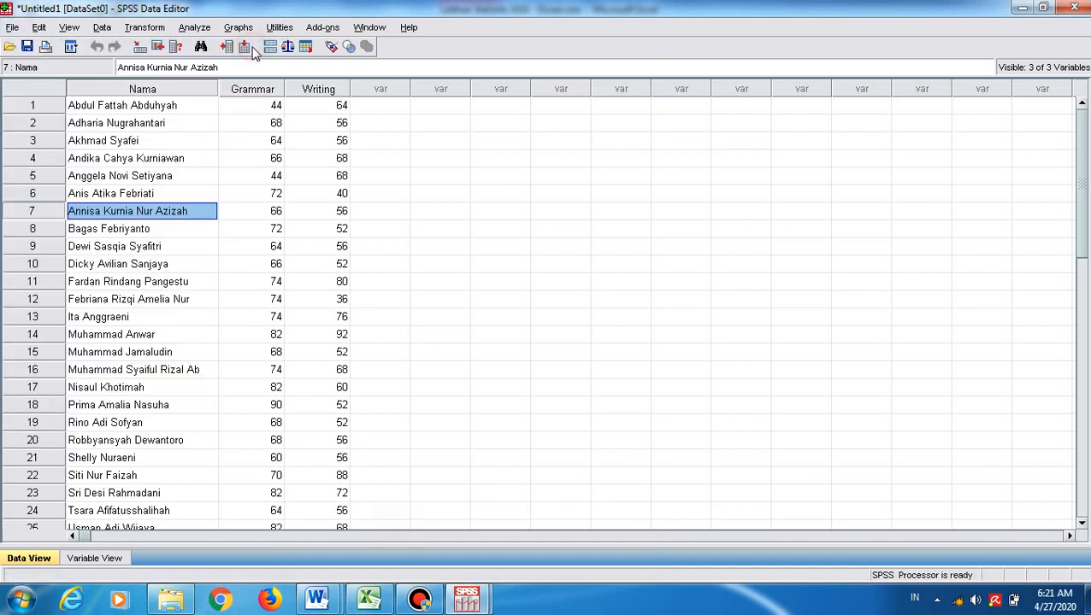
{"action": "left_click", "coordinate": [92, 560]}
Check the class column headings in Excel's Komparasi sheet and return to the new SPSS data set
{"action": "key", "text": "alt+Tab"}
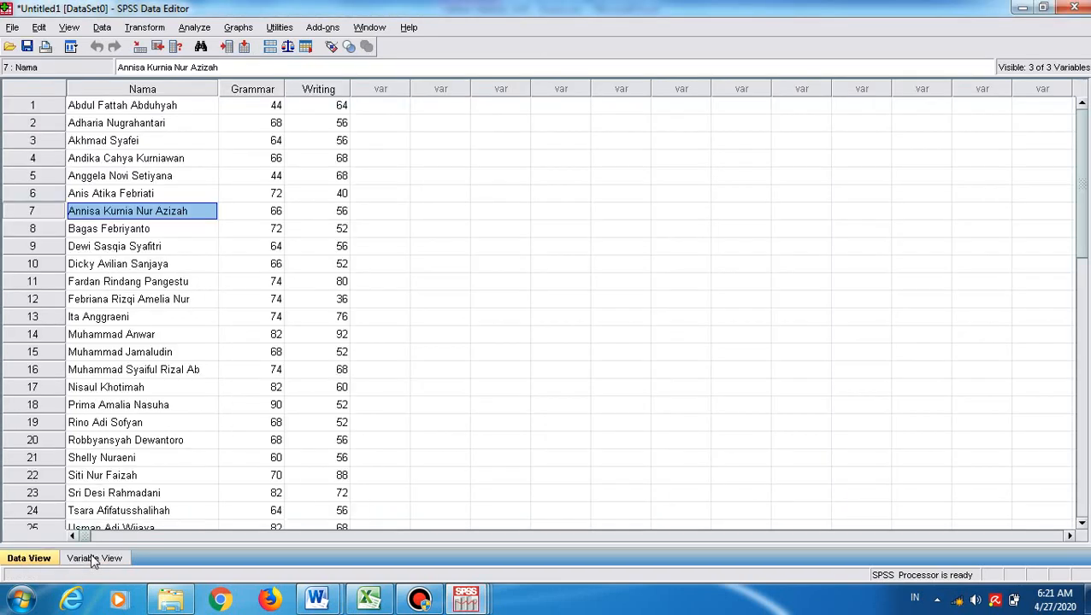
{"action": "key", "text": "alt+Tab"}
{"action": "key", "text": "alt+Tab"}
{"action": "key", "text": "Tab"}
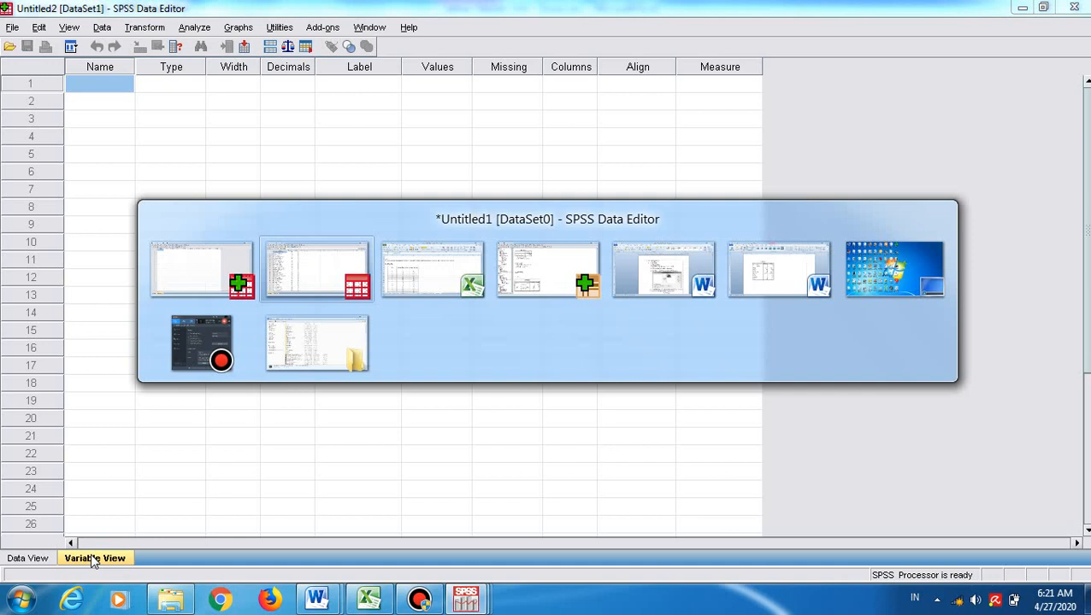
{"action": "key", "text": "Up"}
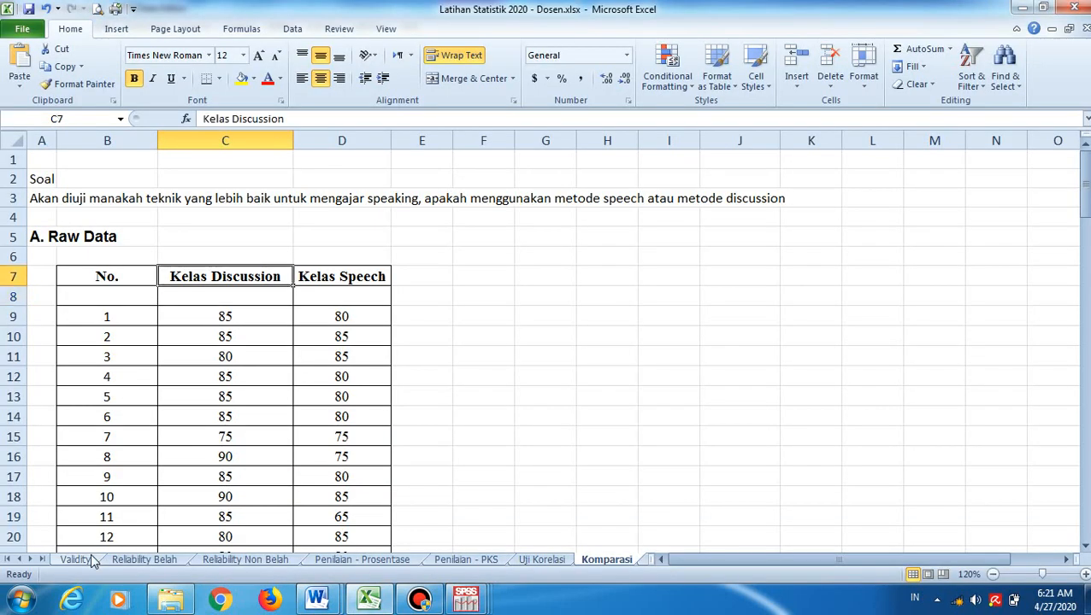
{"action": "key", "text": "alt+Tab"}
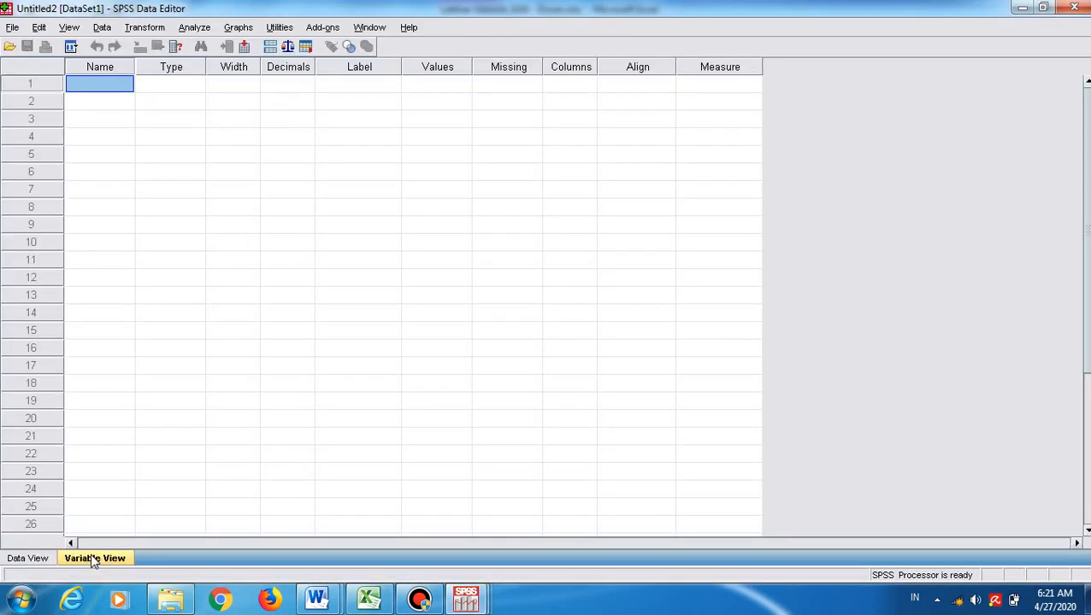
Define the first variable as Discussion with 0 decimals
{"action": "type", "text": "Discussion"}
{"action": "key", "text": "Tab"}
{"action": "key", "text": "Tab"}
{"action": "key", "text": "Tab"}
{"action": "type", "text": "0"}
{"action": "key", "text": "Tab"}
{"action": "key", "text": "Return"}
Define the second variable as Speech with 0 decimals
{"action": "key", "text": "Left"}
{"action": "key", "text": "Left"}
{"action": "key", "text": "Left"}
{"action": "key", "text": "Left"}
{"action": "type", "text": "Spee"}
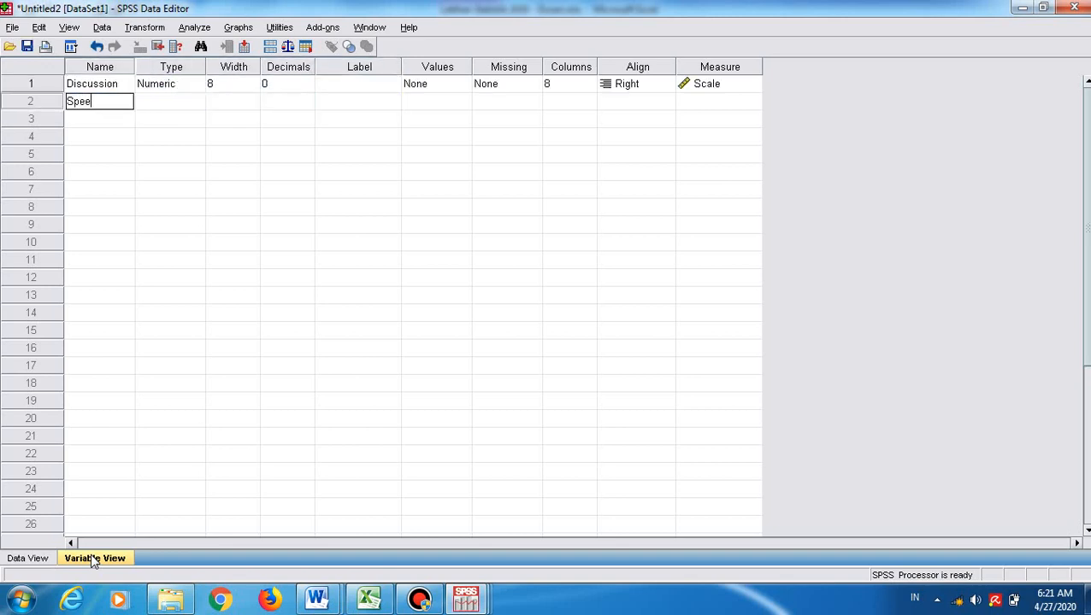
{"action": "type", "text": "ch"}
{"action": "key", "text": "Tab"}
{"action": "key", "text": "Tab"}
{"action": "key", "text": "Tab"}
{"action": "type", "text": "0"}
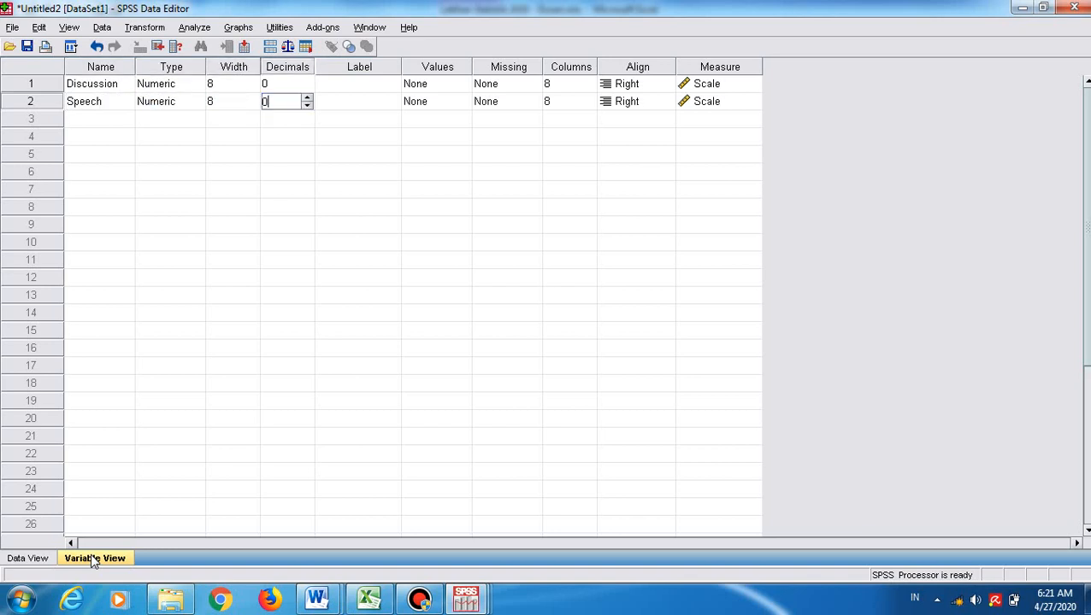
{"action": "key", "text": "Tab"}
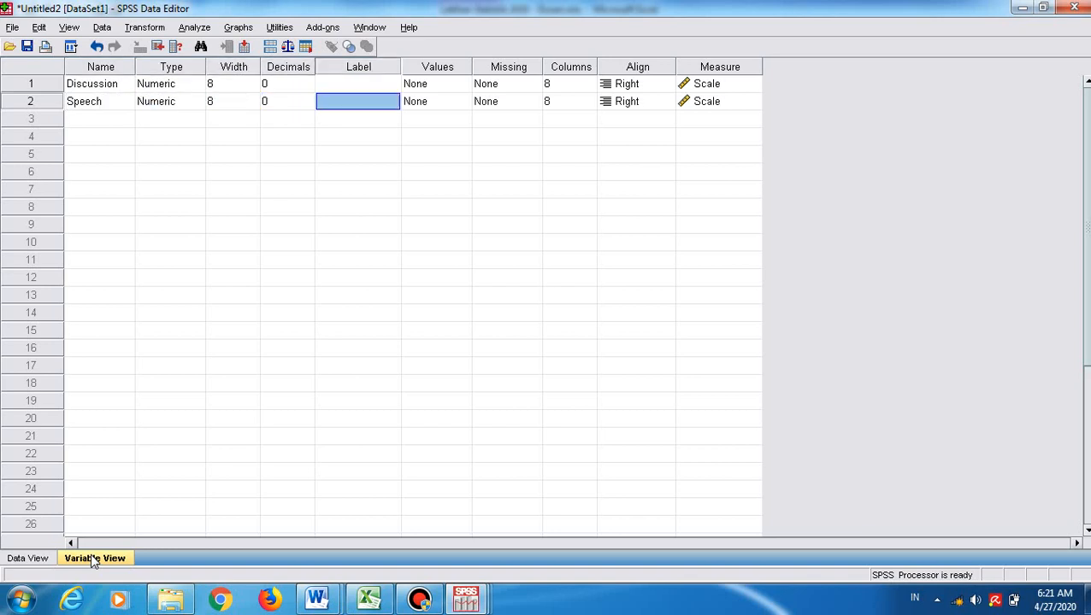
Copy all Kelas Discussion and Kelas Speech scores from Excel's Komparasi sheet into the SPSS Discussion and Speech columns, starting at row 1
{"action": "left_click", "coordinate": [17, 560]}
{"action": "key", "text": "alt+Tab"}
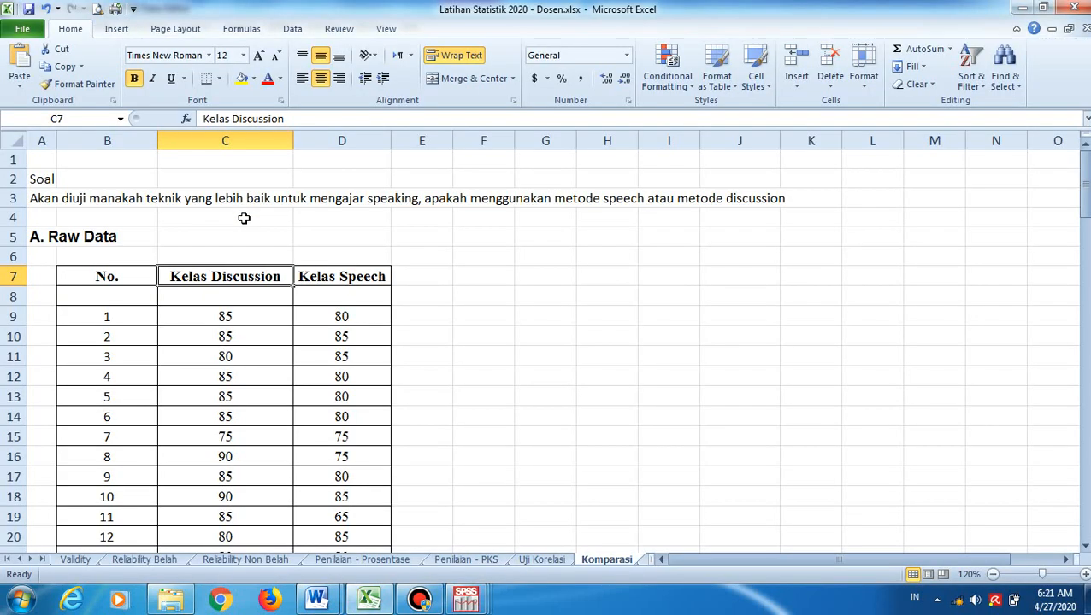
{"action": "left_click", "coordinate": [232, 316]}
{"action": "key", "text": "shift+Right"}
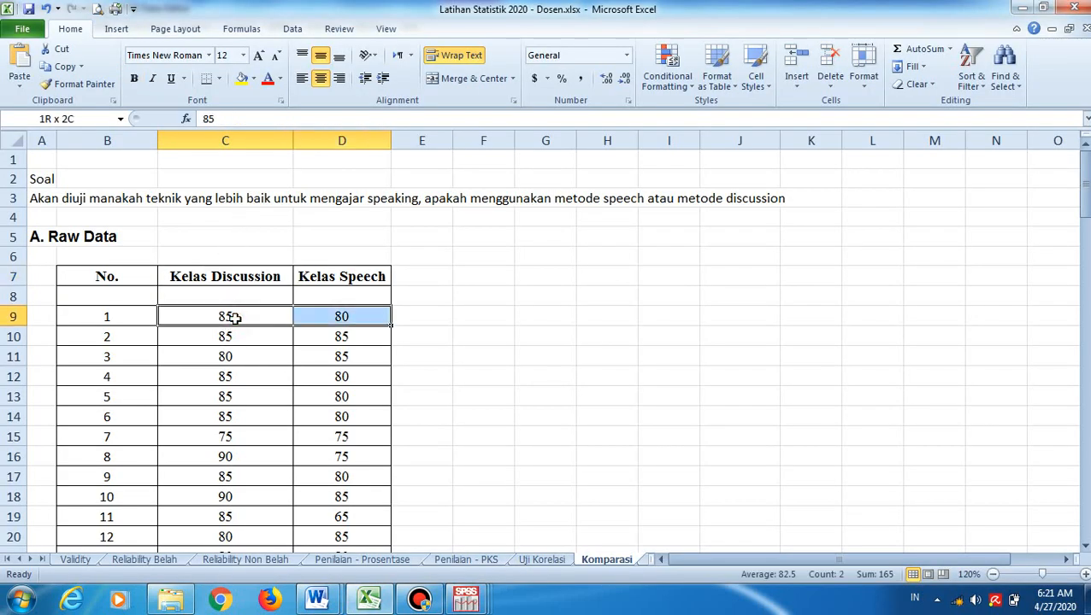
{"action": "key", "text": "ctrl+shift+Down"}
{"action": "key", "text": "ctrl+c"}
{"action": "key", "text": "alt+Tab"}
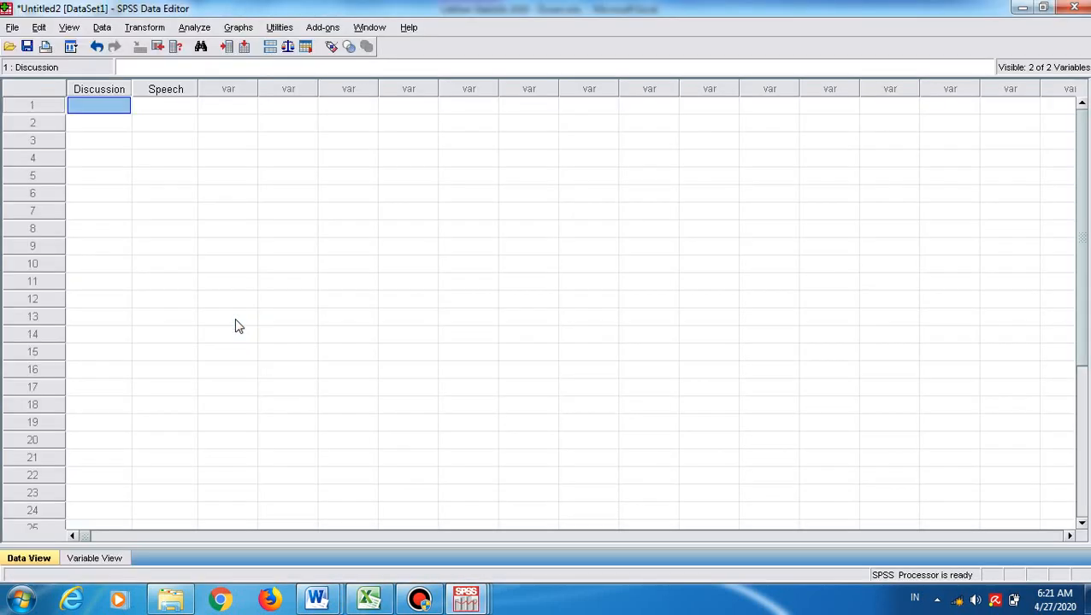
{"action": "key", "text": "ctrl+v"}
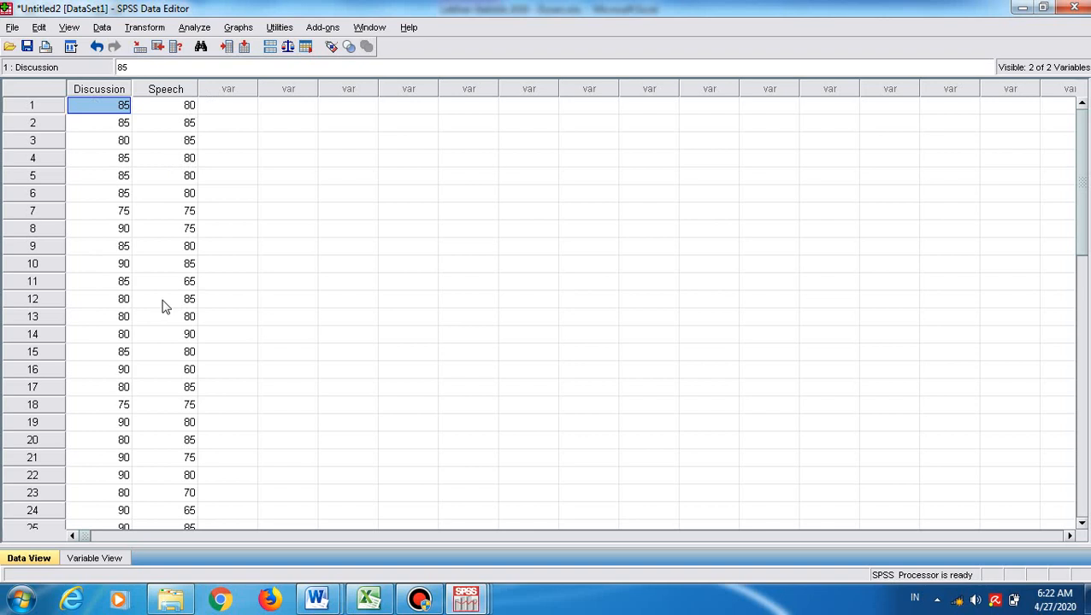
{"action": "left_click", "coordinate": [201, 29]}
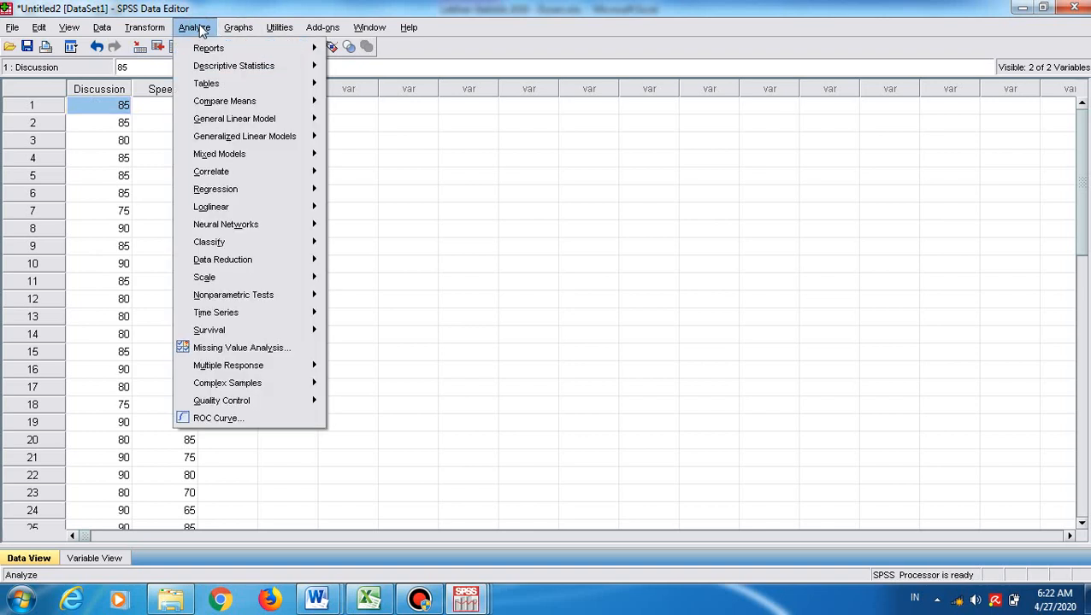
{"action": "mouse_move", "coordinate": [216, 68]}
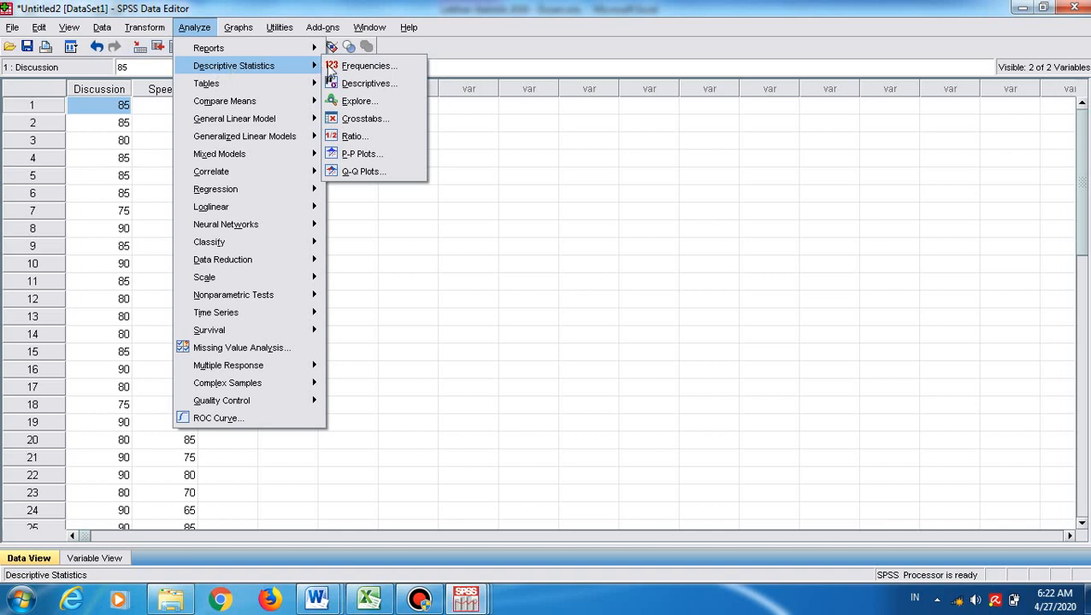
{"action": "mouse_move", "coordinate": [262, 206]}
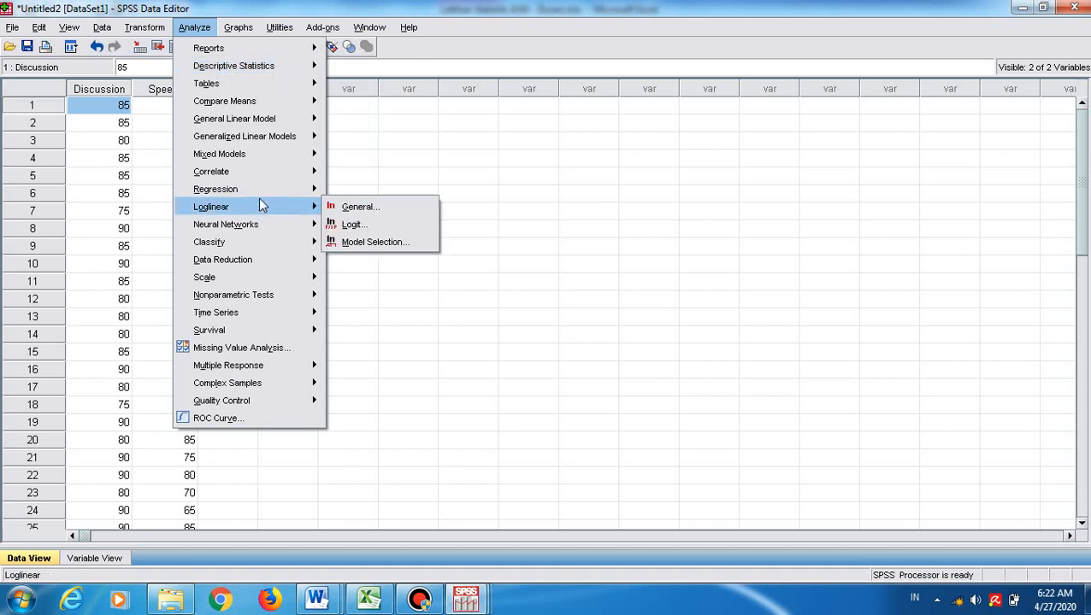
{"action": "left_click", "coordinate": [446, 353]}
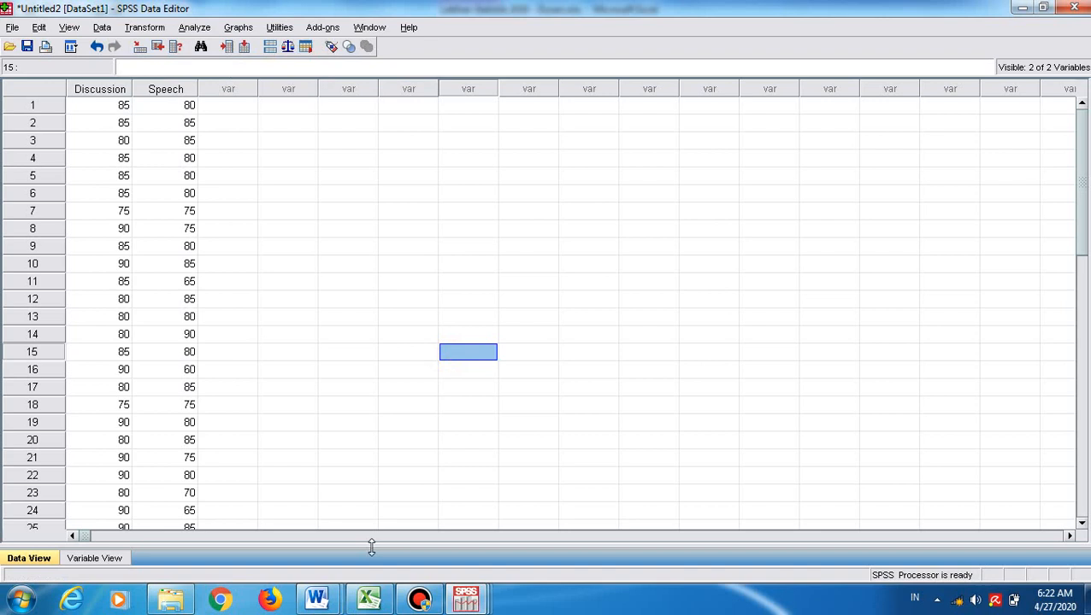
Switch to Statistik.rtf in Word and review the Homogeneity test section's data layout, variable definitions and value labels
{"action": "left_click", "coordinate": [371, 601]}
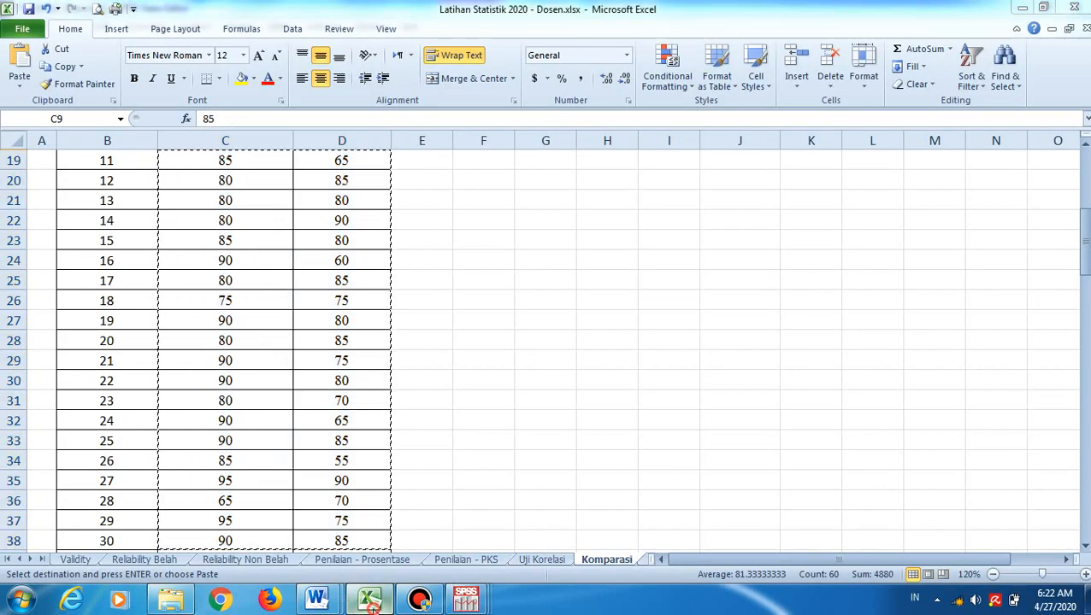
{"action": "left_click", "coordinate": [350, 601]}
{"action": "mouse_move", "coordinate": [324, 601]}
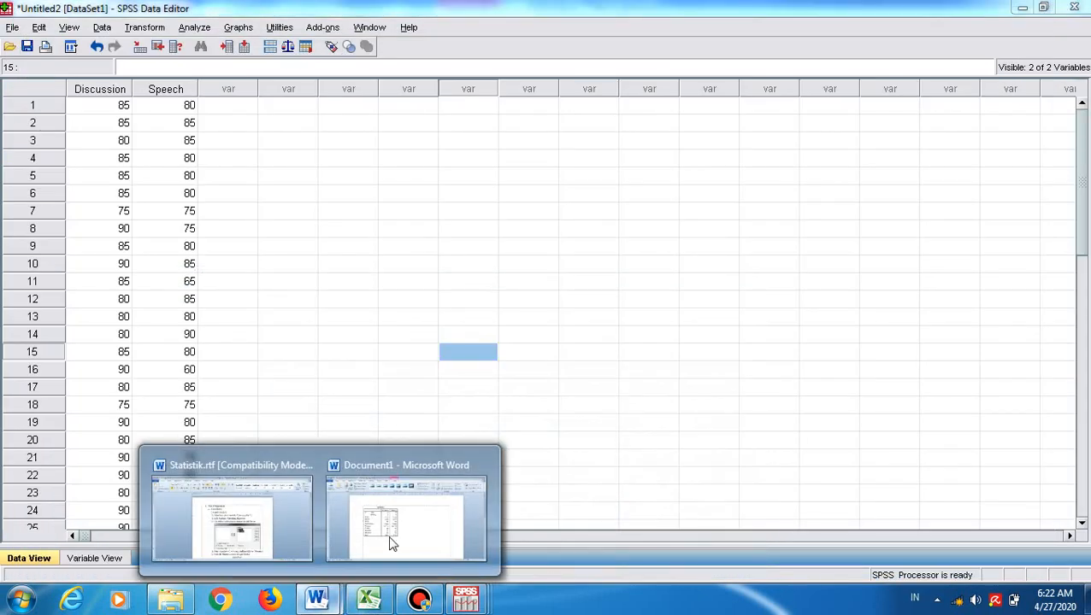
{"action": "left_click", "coordinate": [238, 504]}
{"action": "key", "text": "Page_Up"}
{"action": "key", "text": "Page_Up"}
{"action": "key", "text": "Page_Up"}
{"action": "key", "text": "Page_Up"}
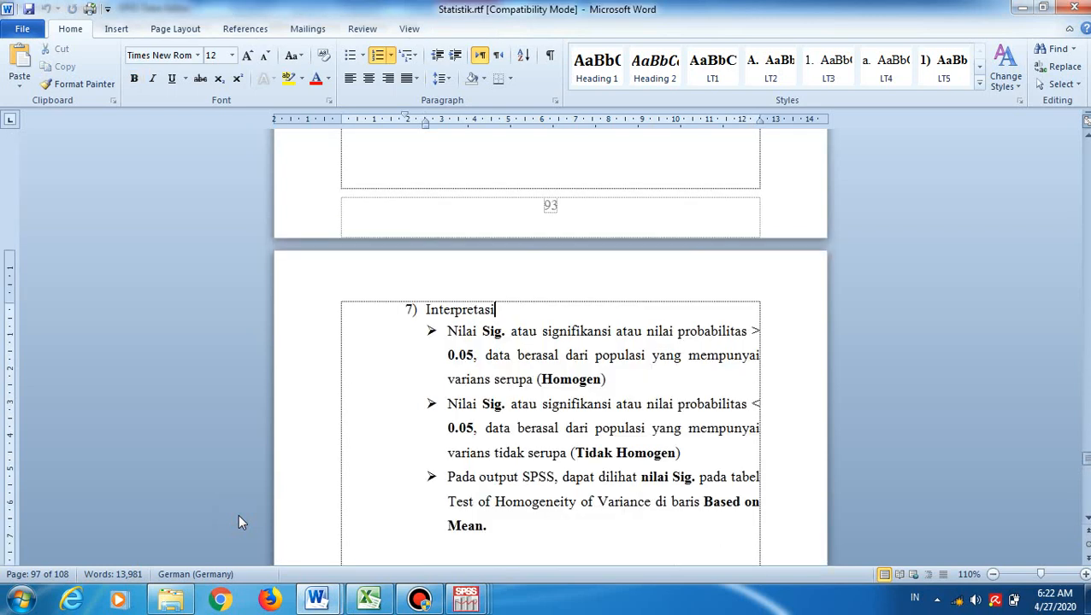
{"action": "key", "text": "Page_Up"}
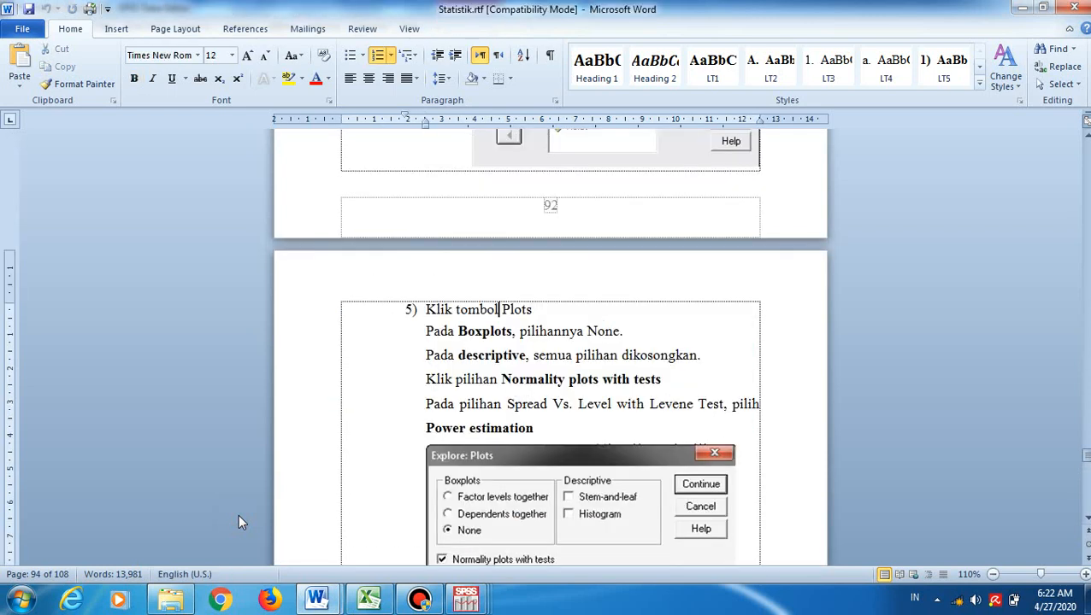
{"action": "key", "text": "Page_Up"}
{"action": "key", "text": "Page_Up"}
{"action": "key", "text": "Page_Up"}
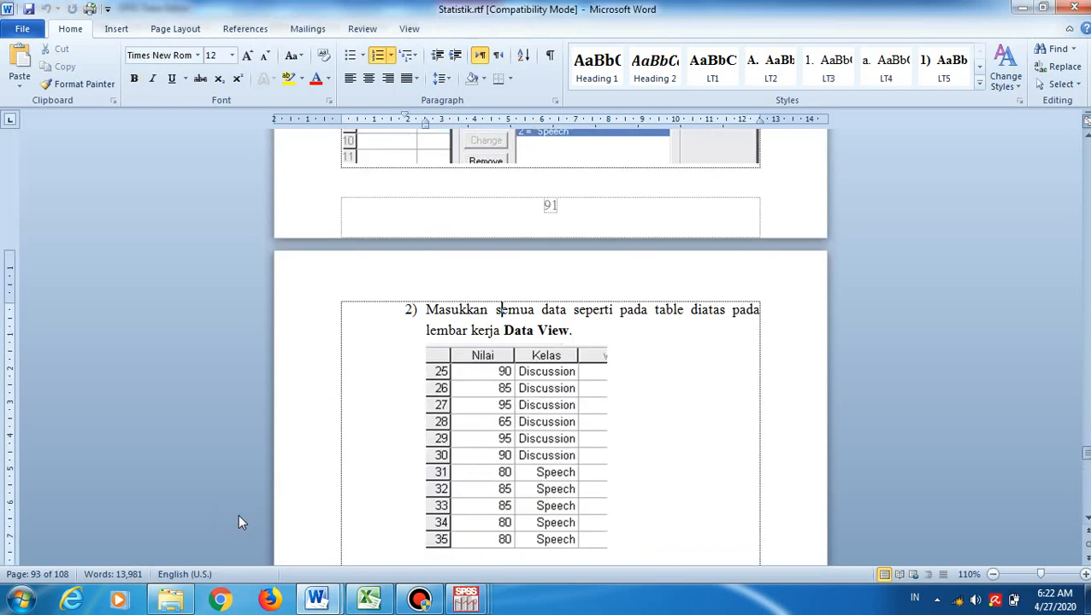
{"action": "key", "text": "Page_Up"}
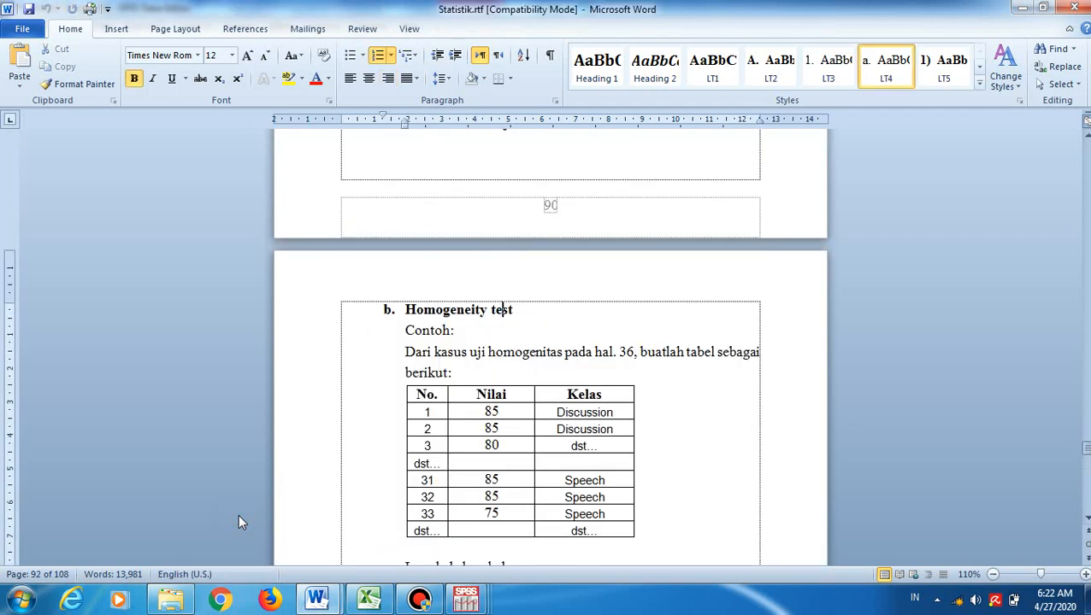
{"action": "key", "text": "Page_Down"}
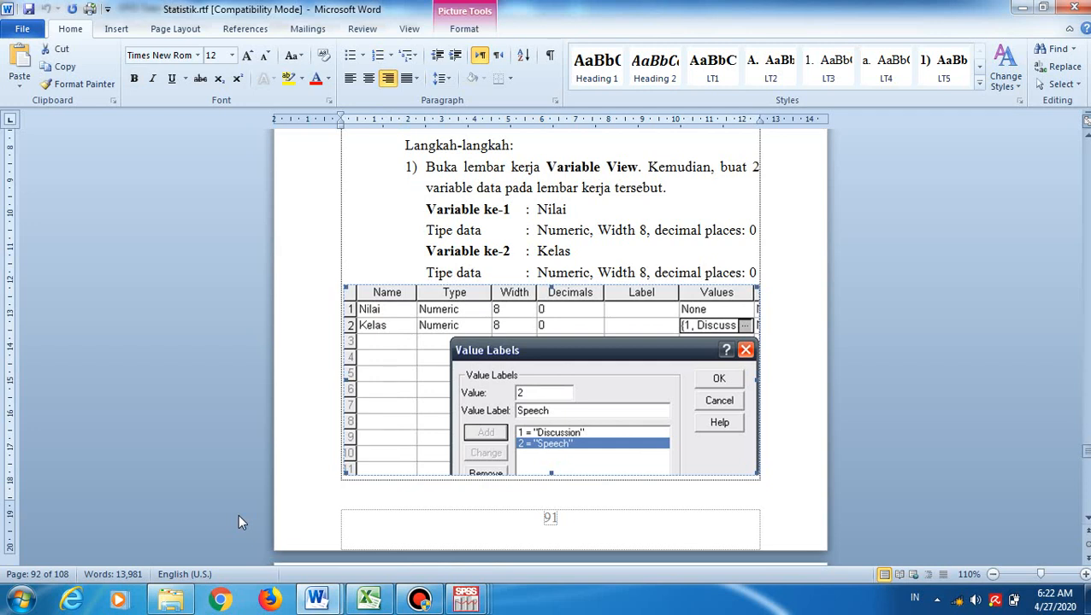
{"action": "key", "text": "Page_Down"}
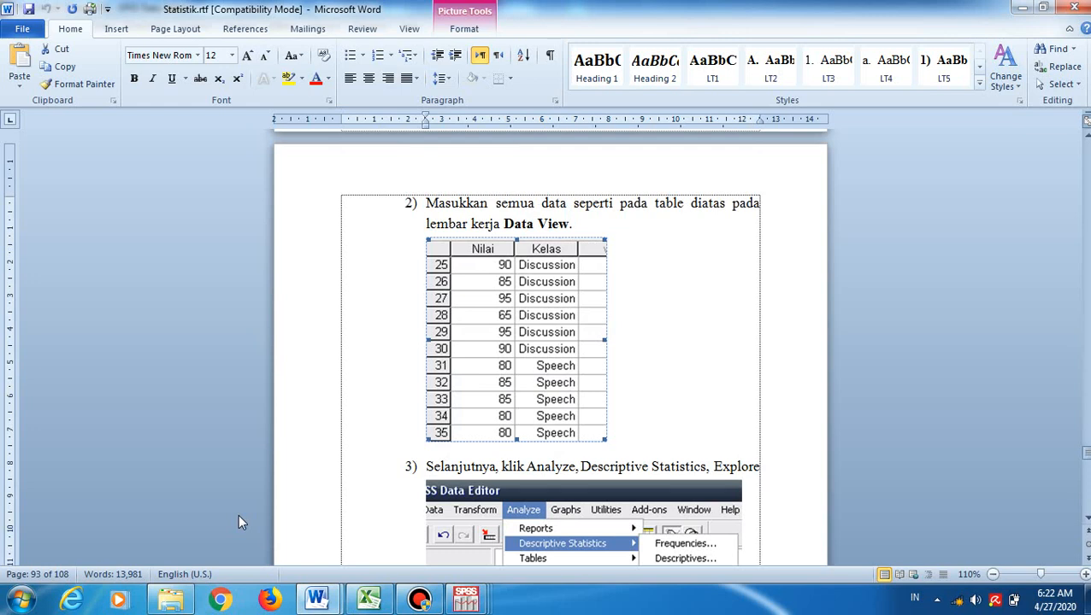
Return to the SPSS data set with the Discussion and Speech scores and examine how its two columns are arranged
{"action": "mouse_move", "coordinate": [374, 606]}
{"action": "mouse_move", "coordinate": [466, 600]}
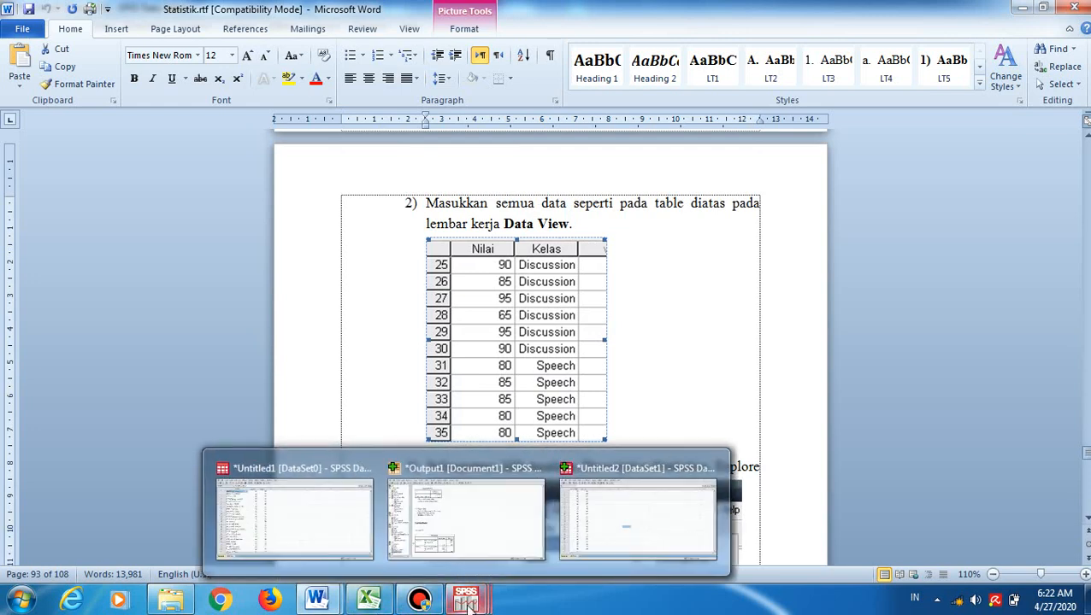
{"action": "left_click", "coordinate": [373, 544]}
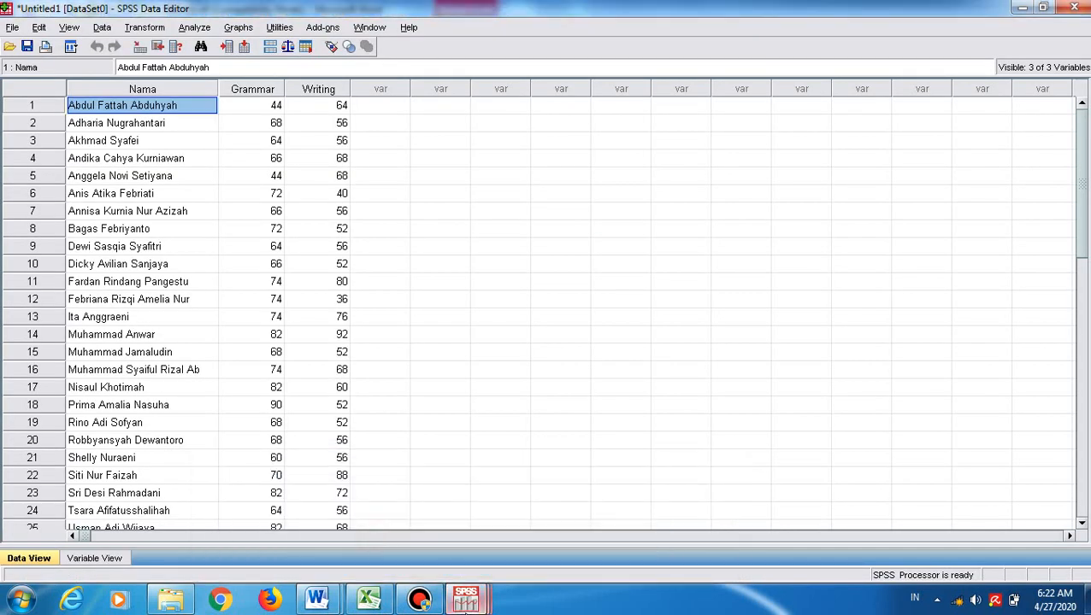
{"action": "mouse_move", "coordinate": [466, 602]}
{"action": "left_click", "coordinate": [620, 499]}
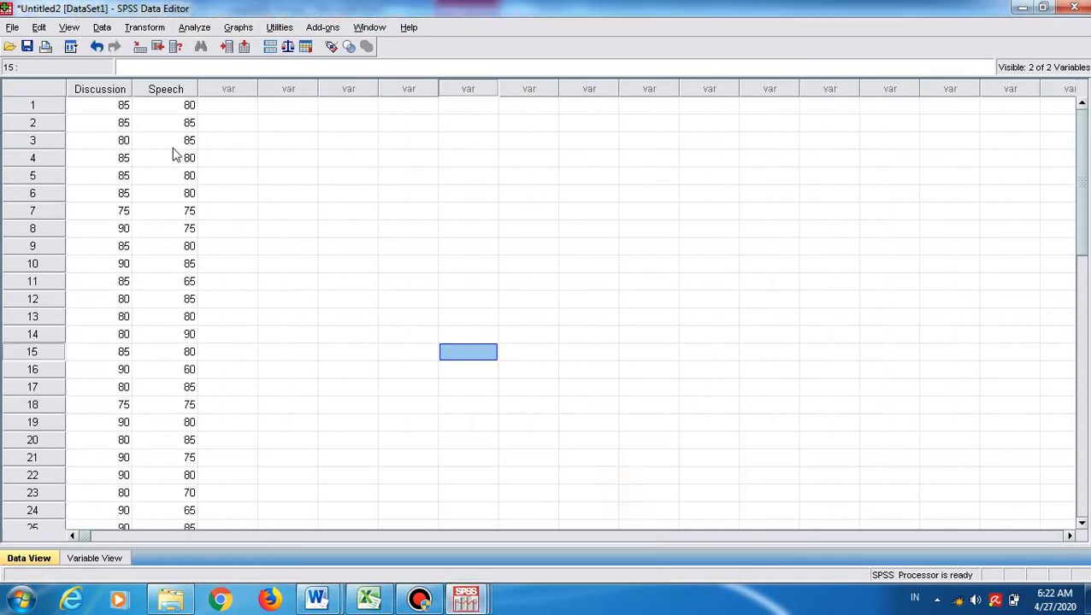
{"action": "left_click", "coordinate": [110, 108]}
{"action": "left_click", "coordinate": [155, 113]}
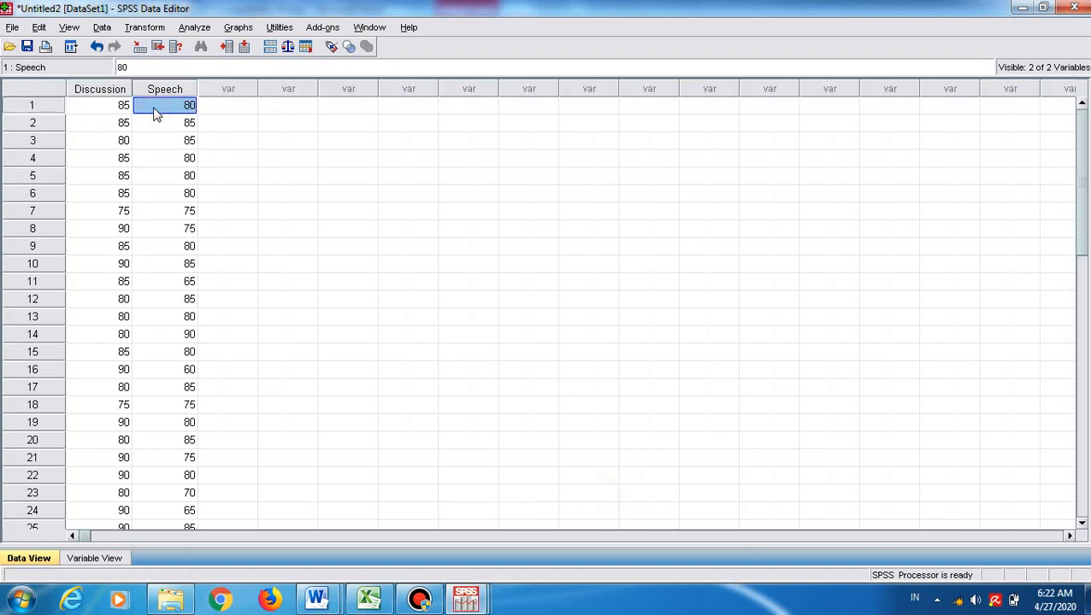
{"action": "left_click", "coordinate": [118, 116]}
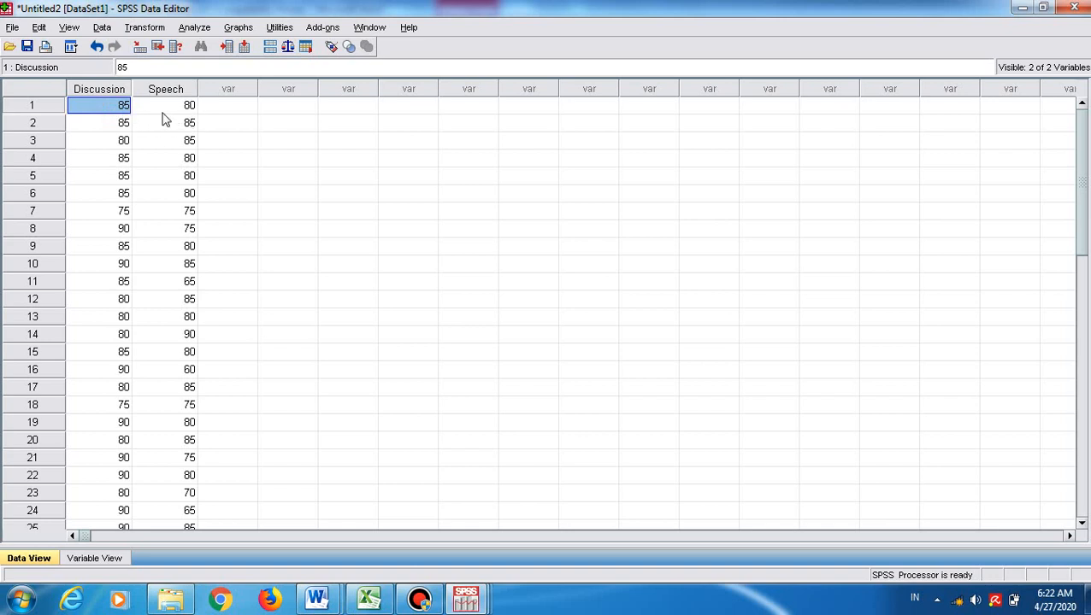
Create another new, empty SPSS data set for the homogeneity test
{"action": "left_click", "coordinate": [13, 27]}
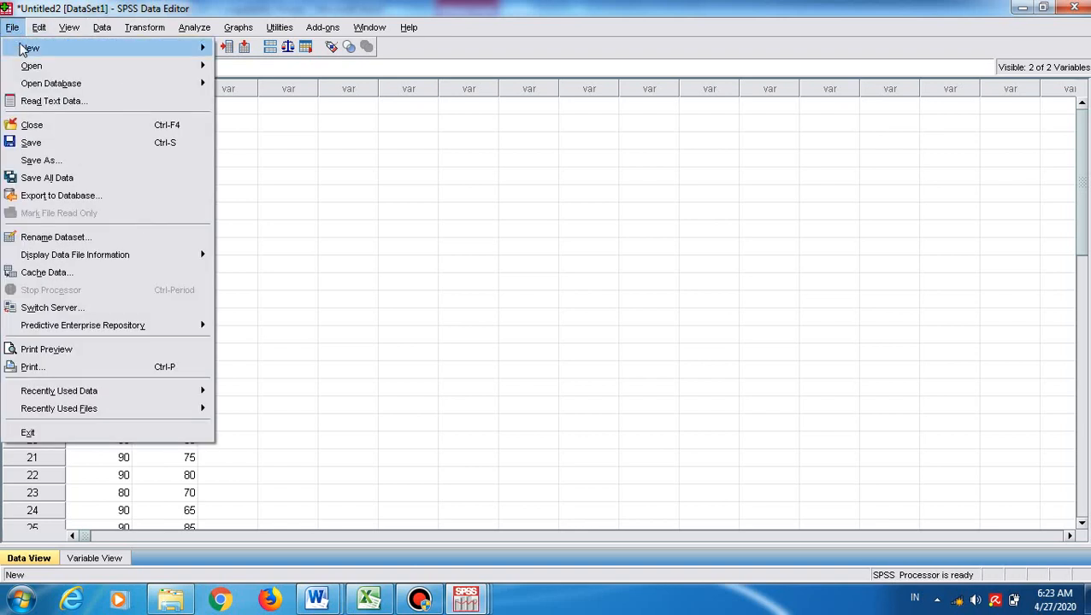
{"action": "mouse_move", "coordinate": [25, 48]}
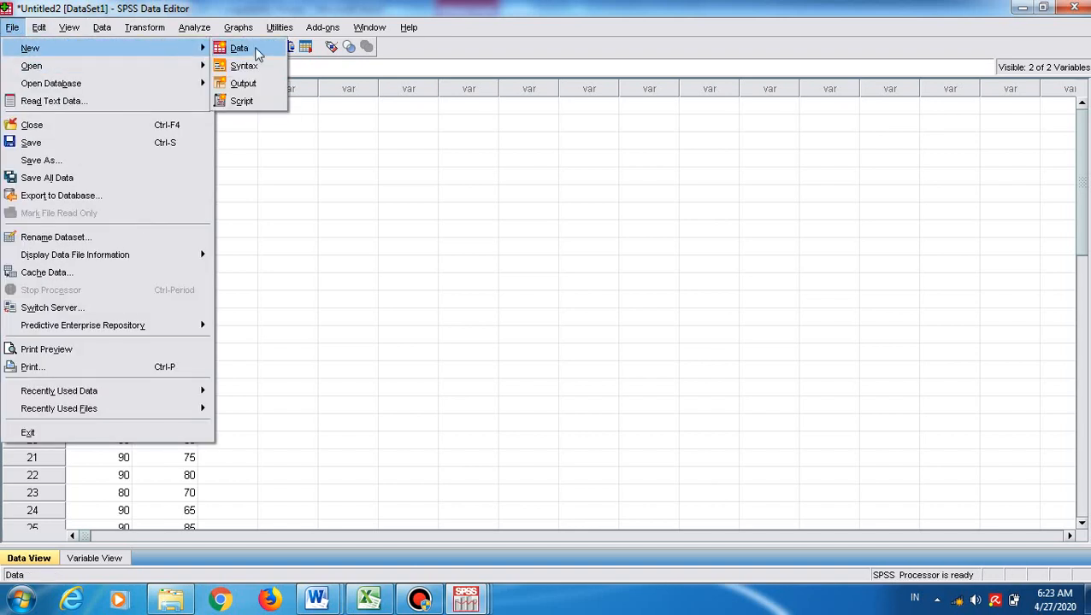
{"action": "left_click", "coordinate": [257, 51]}
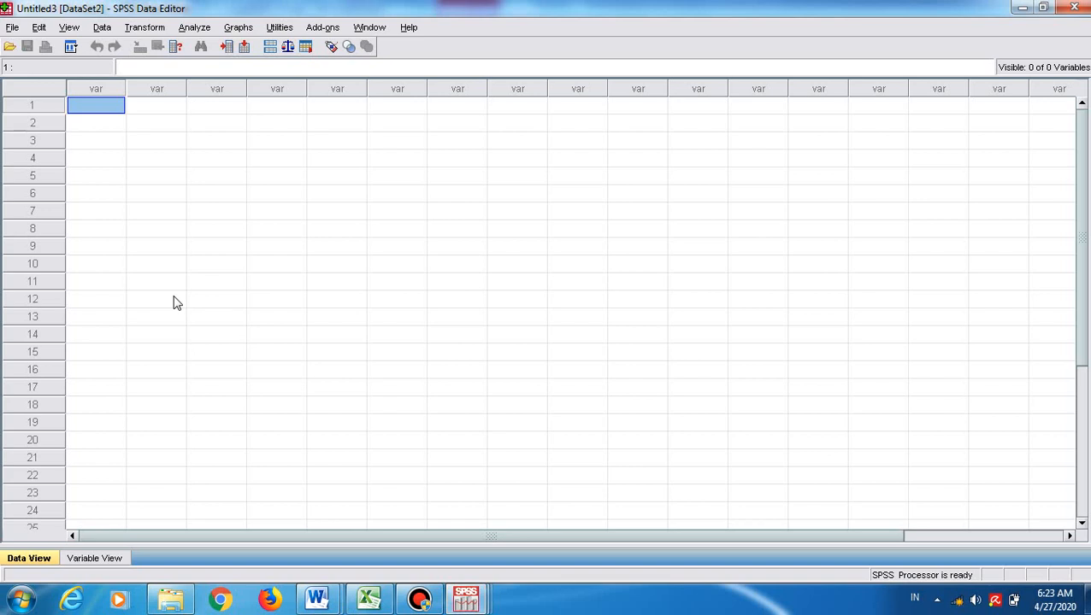
{"action": "type", "text": "ke"}
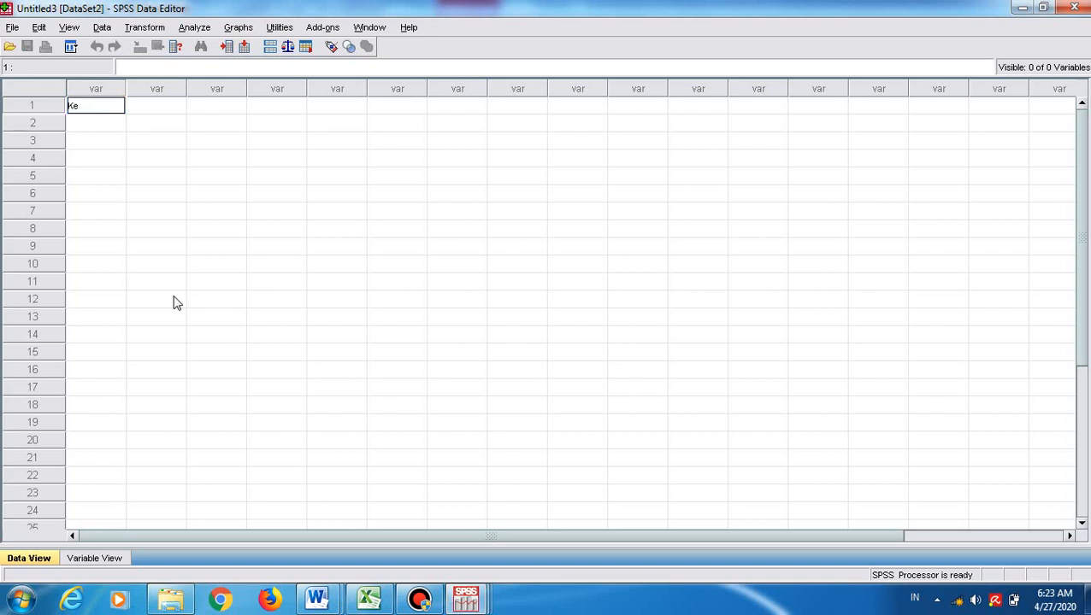
{"action": "type", "text": "las"}
{"action": "key", "text": "Return"}
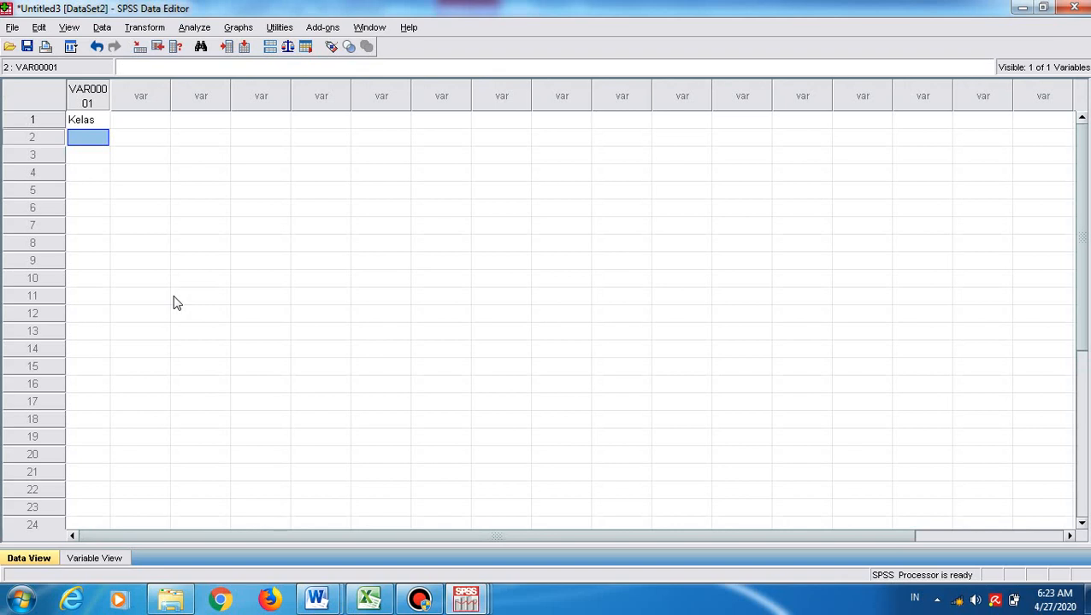
{"action": "key", "text": "ctrl+z"}
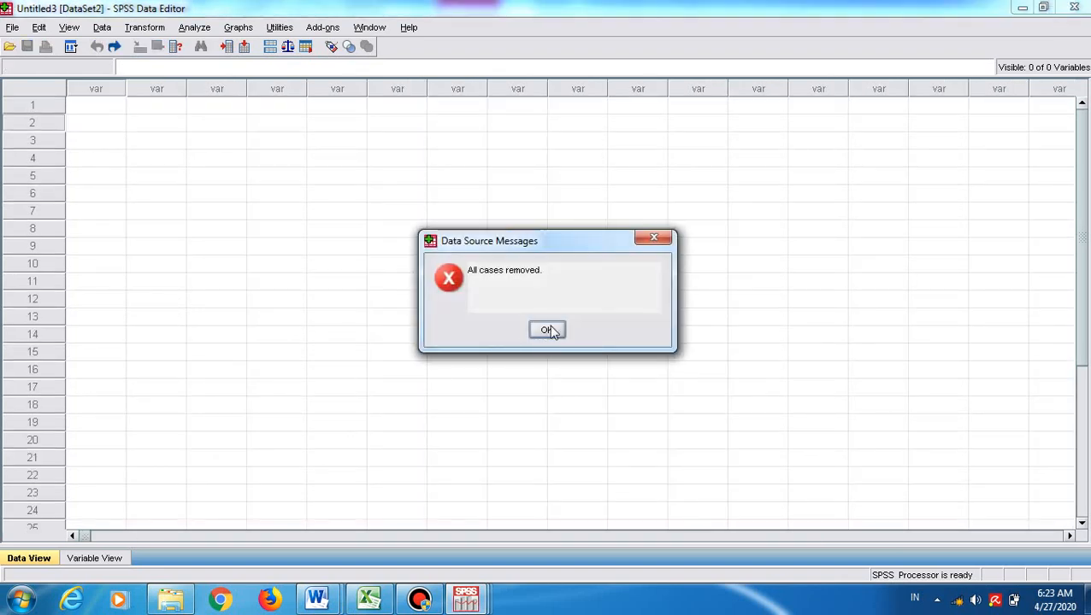
{"action": "left_click", "coordinate": [547, 330]}
Show the variable definitions of the empty data set and name the first variable Kelas and the second Nilai
{"action": "left_click", "coordinate": [91, 558]}
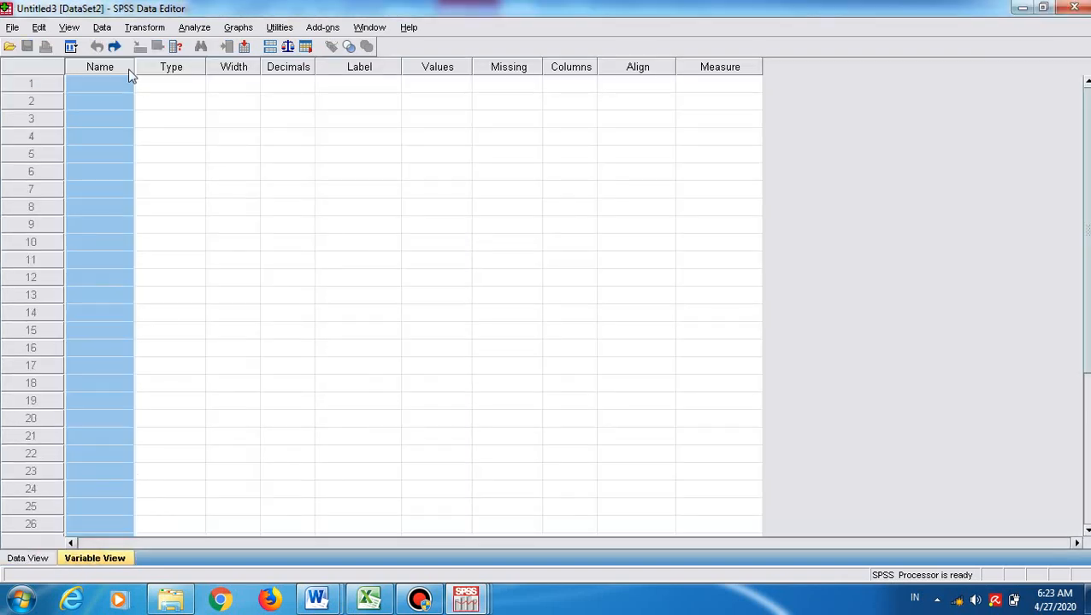
{"action": "left_click", "coordinate": [98, 85]}
{"action": "type", "text": "Kelas"}
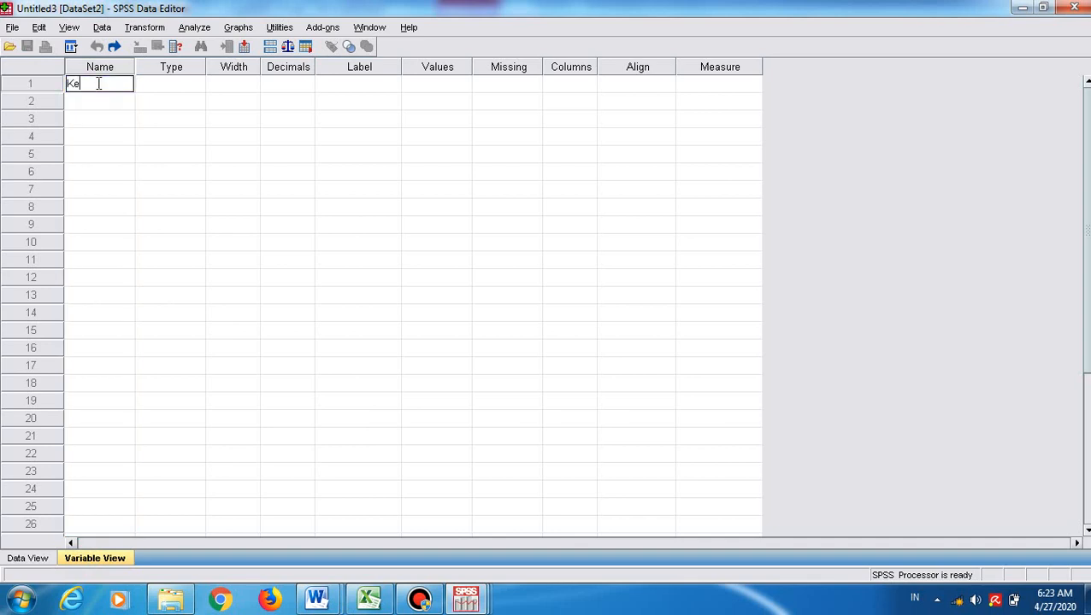
{"action": "key", "text": "Tab"}
{"action": "key", "text": "Down"}
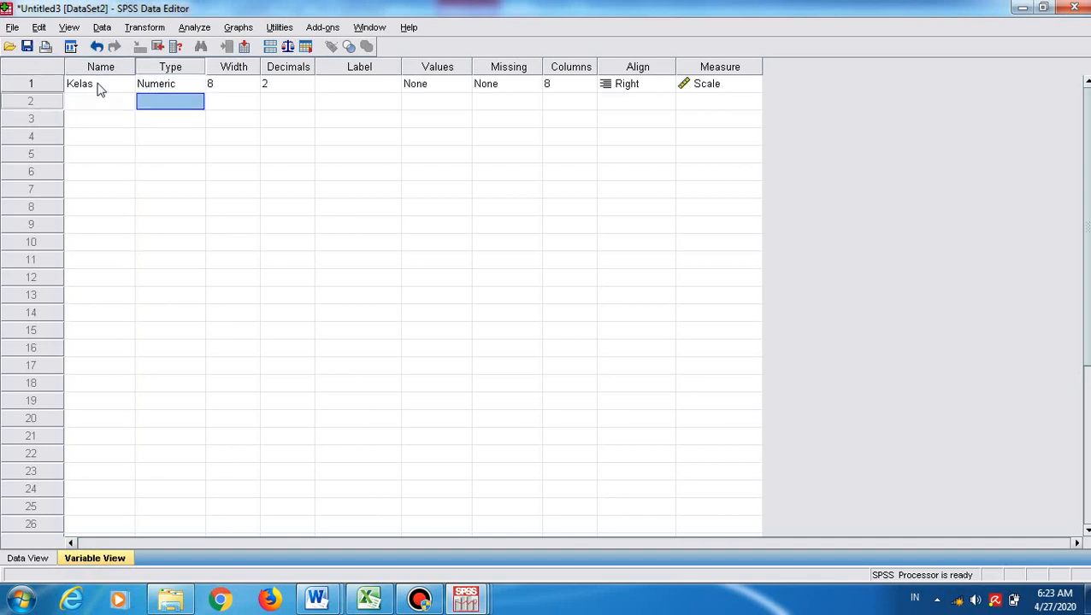
{"action": "key", "text": "Left"}
{"action": "type", "text": "Nilai"}
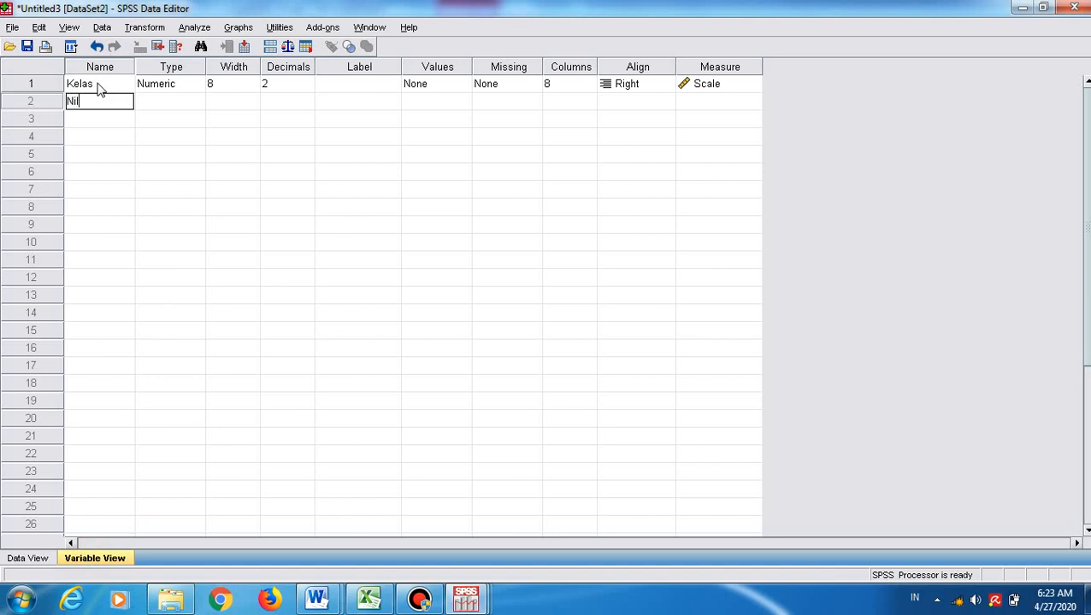
{"action": "key", "text": "Tab"}
Set the decimals of both the Kelas and Nilai variables to 0
{"action": "left_click", "coordinate": [98, 86]}
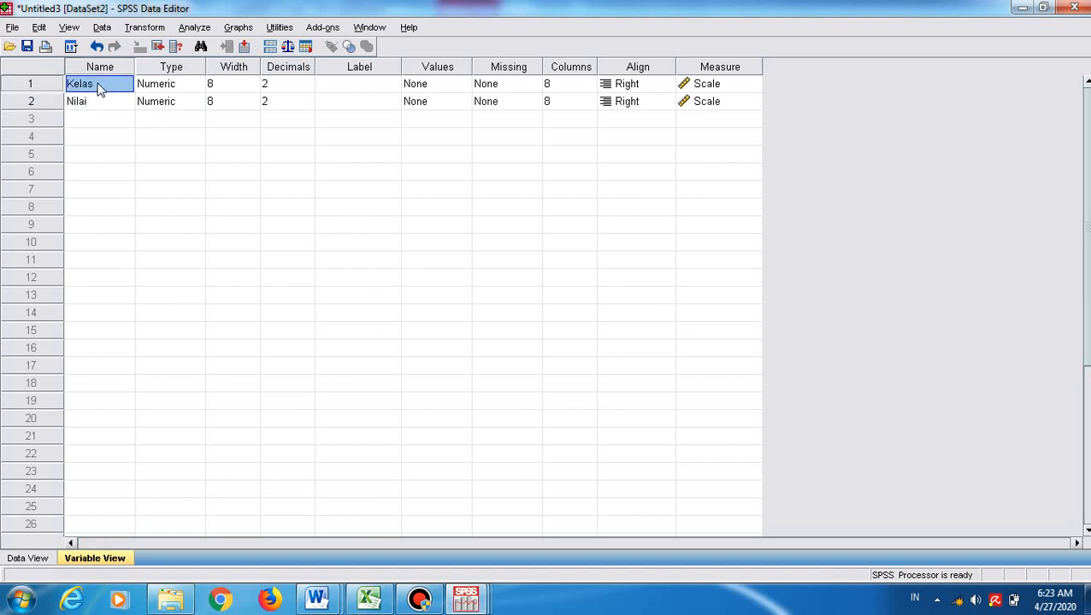
{"action": "key", "text": "Right"}
{"action": "key", "text": "Right"}
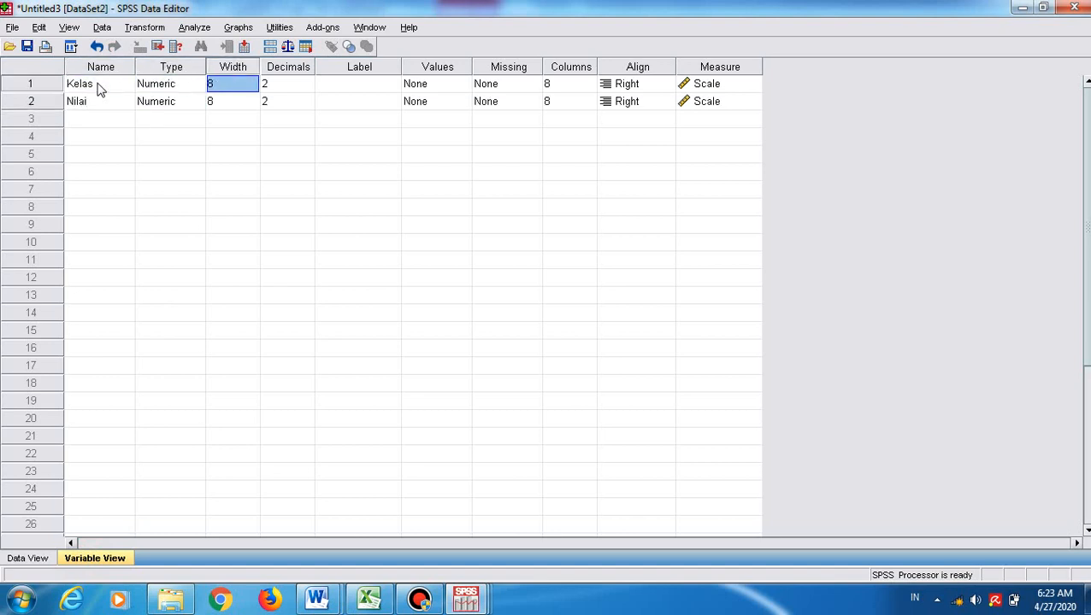
{"action": "key", "text": "Right"}
{"action": "type", "text": "0"}
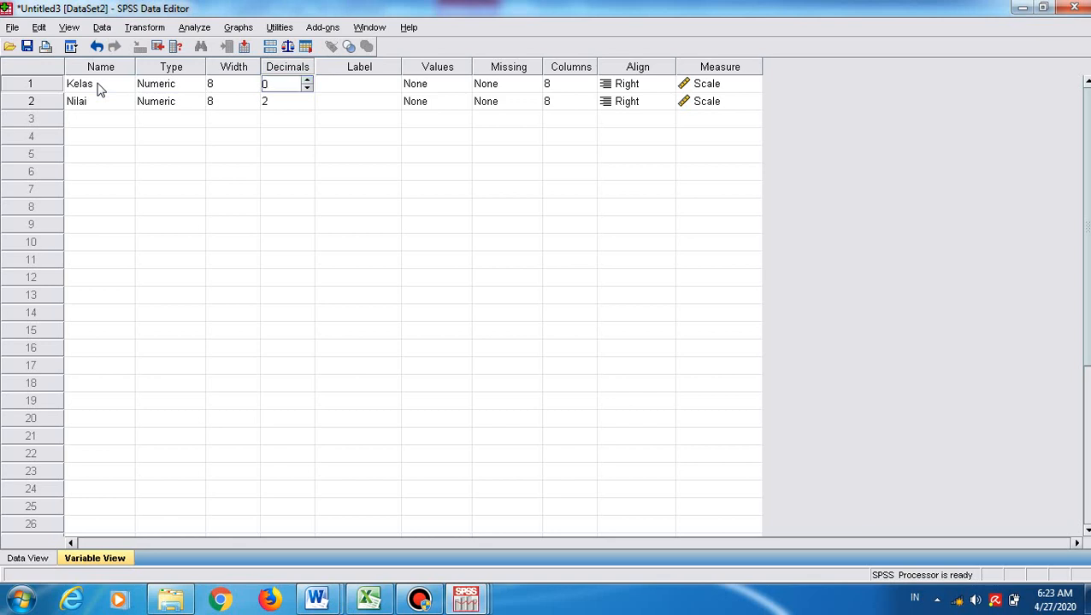
{"action": "key", "text": "Right"}
{"action": "key", "text": "Down"}
{"action": "key", "text": "Left"}
{"action": "type", "text": "0"}
{"action": "key", "text": "Right"}
{"action": "key", "text": "Up"}
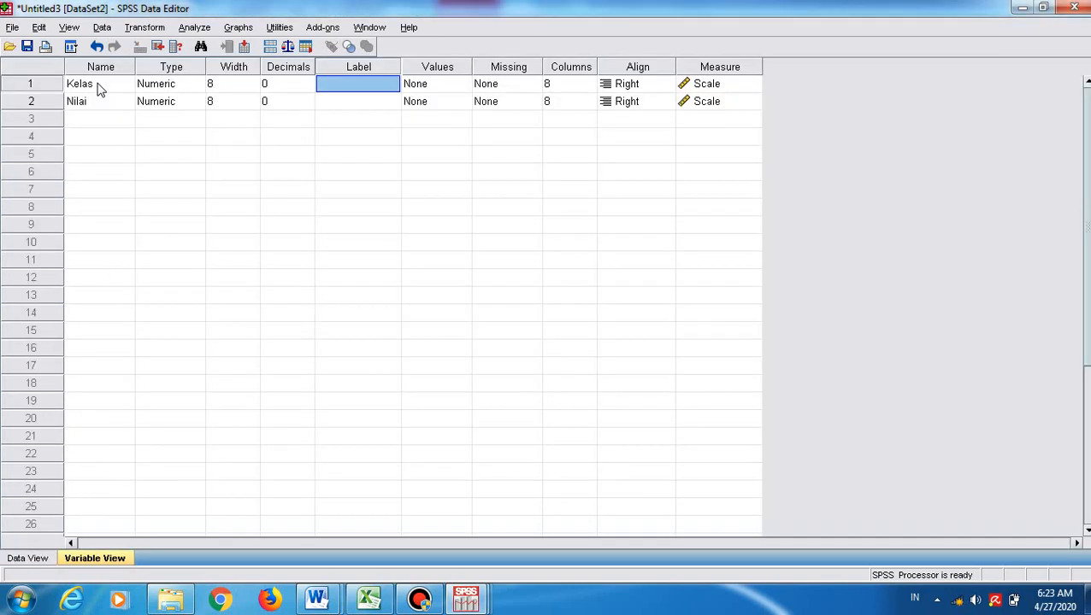
Switch to Statistik.rtf in Word, look up the value labels for the Kelas variable in step 1, and return to SPSS
{"action": "key", "text": "alt+Tab"}
{"action": "key", "text": "alt+Tab"}
{"action": "key", "text": "alt+Tab"}
{"action": "key", "text": "alt+Tab"}
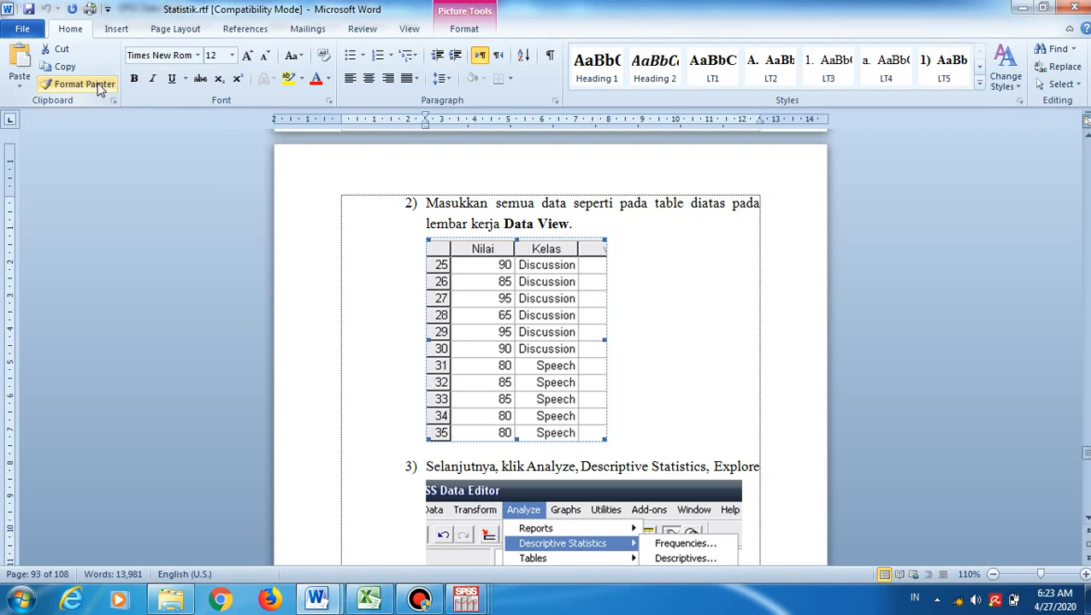
{"action": "key", "text": "Page_Up"}
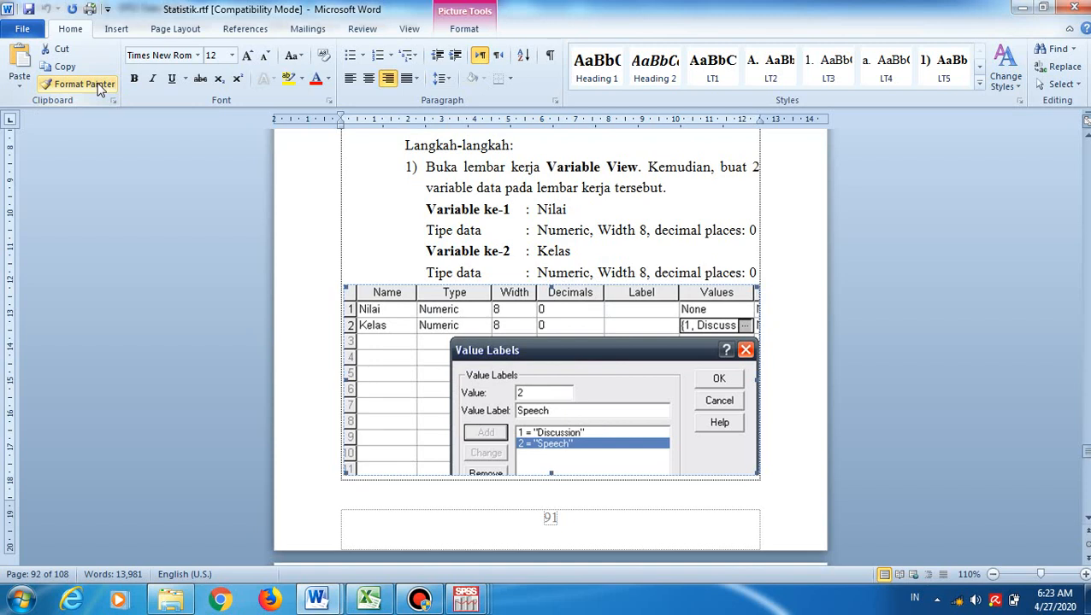
{"action": "key", "text": "alt+Tab"}
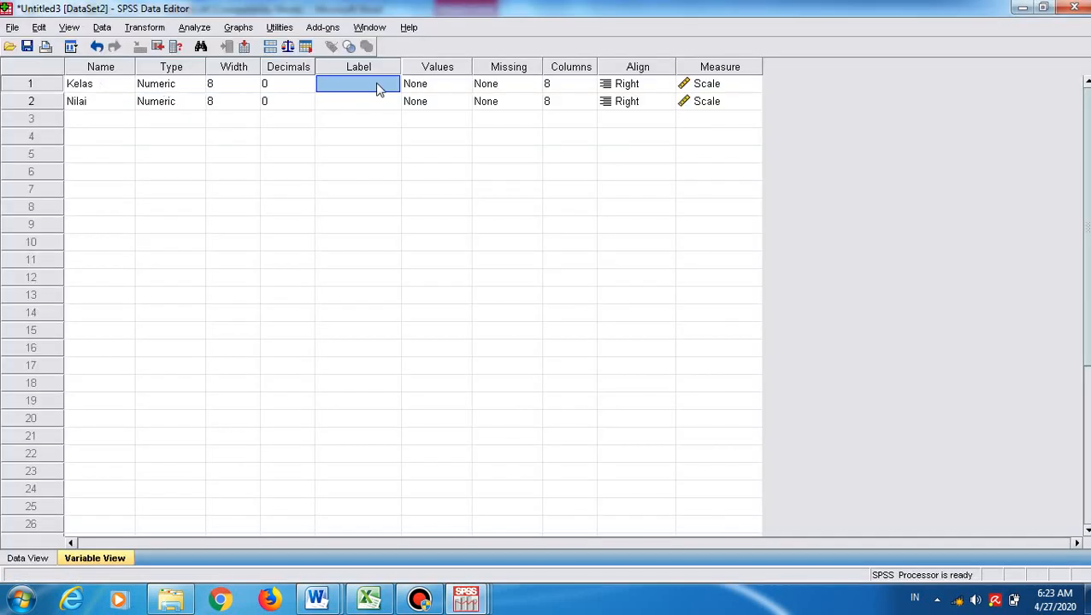
Define the value labels of the Kelas variable as 1 = Discussion and 2 = Speech
{"action": "left_click", "coordinate": [433, 85]}
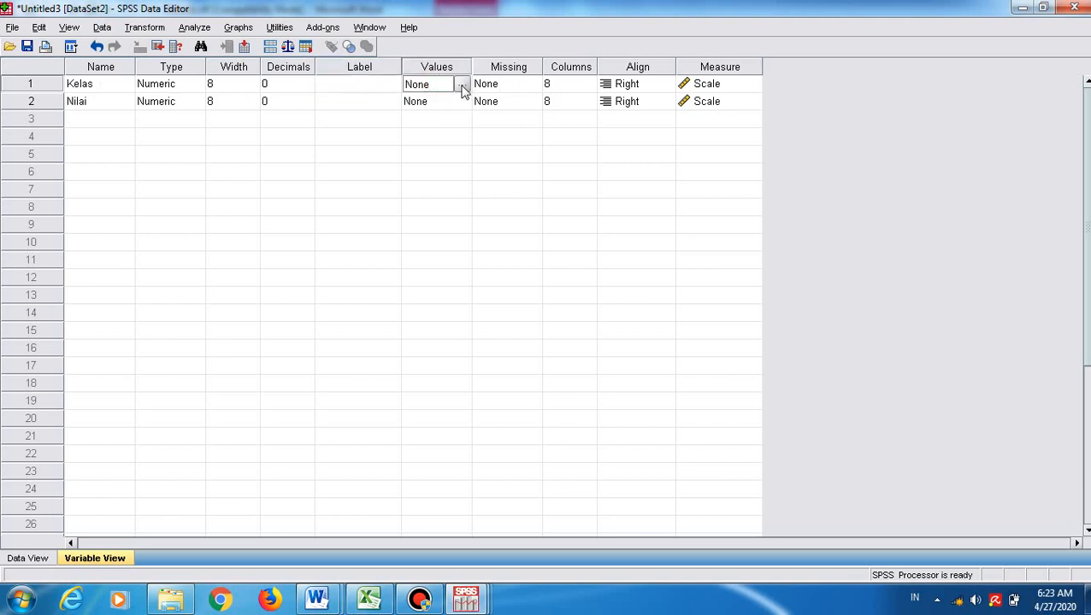
{"action": "left_click", "coordinate": [461, 86]}
{"action": "type", "text": "1"}
{"action": "left_click", "coordinate": [439, 257]}
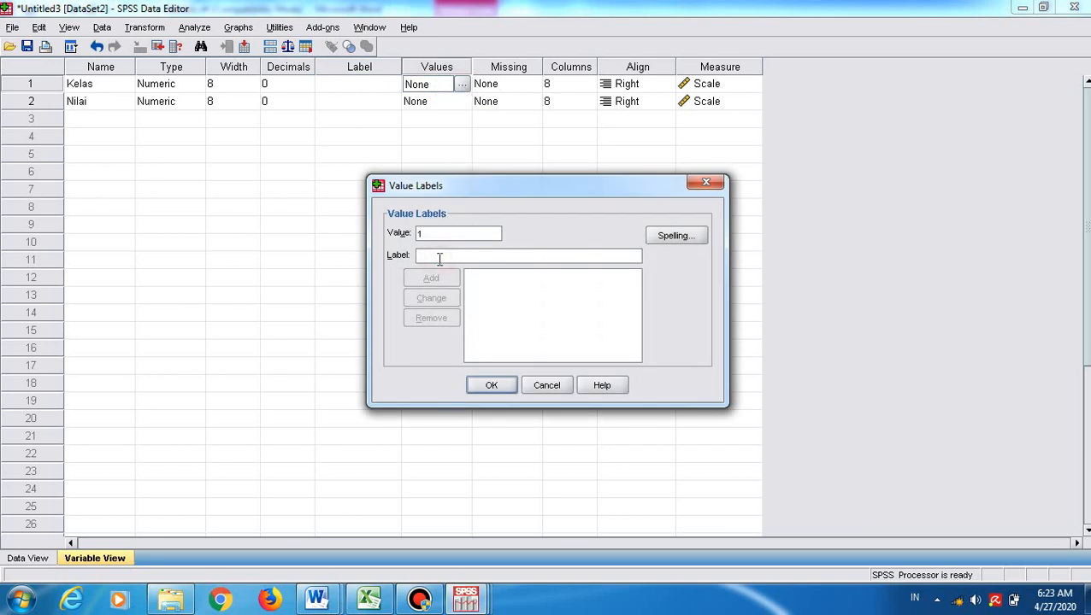
{"action": "type", "text": "Di"}
{"action": "left_click", "coordinate": [429, 278]}
{"action": "type", "text": "2"}
{"action": "left_click", "coordinate": [441, 254]}
{"action": "type", "text": "SPee"}
{"action": "key", "text": "BackSpace"}
{"action": "key", "text": "BackSpace"}
{"action": "key", "text": "BackSpace"}
{"action": "left_click", "coordinate": [432, 278]}
{"action": "left_click", "coordinate": [491, 384]}
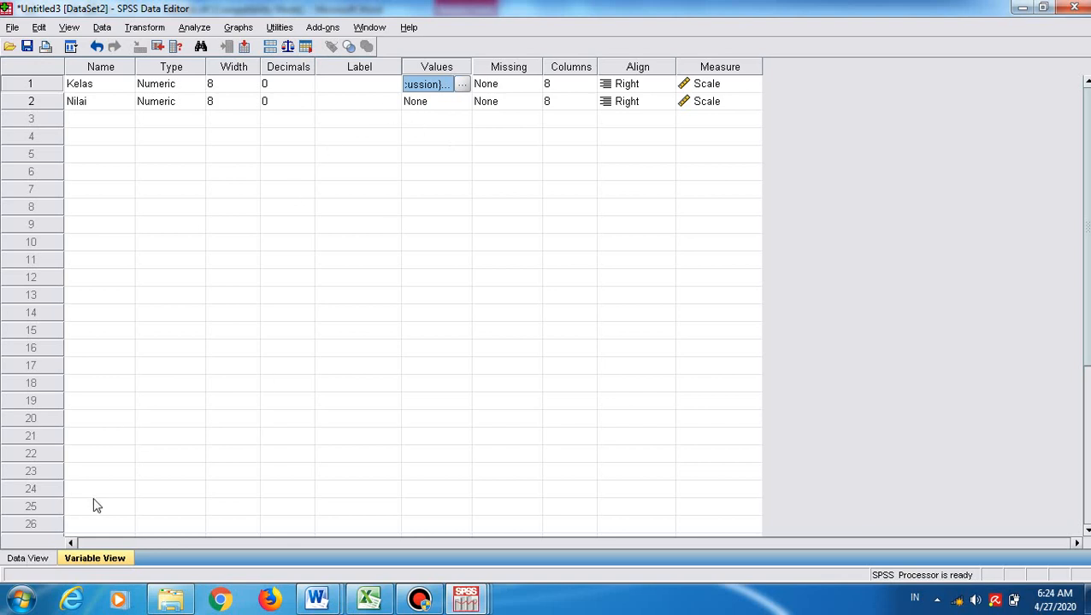
Show the data sheet of the new data set and enter 1 in Kelas for rows 1 to 3
{"action": "left_click", "coordinate": [30, 559]}
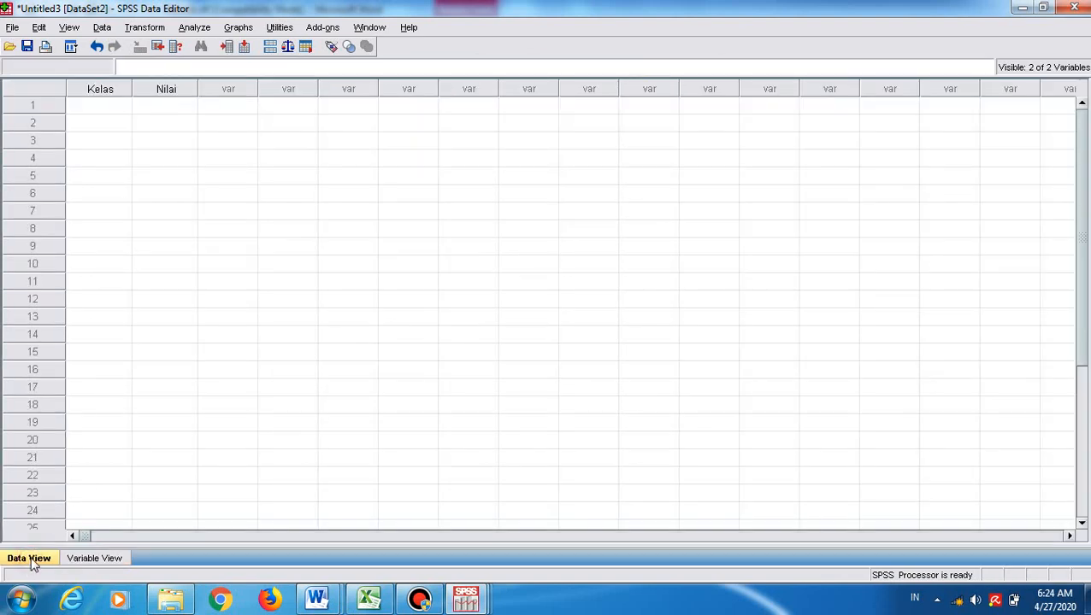
{"action": "left_click", "coordinate": [104, 112]}
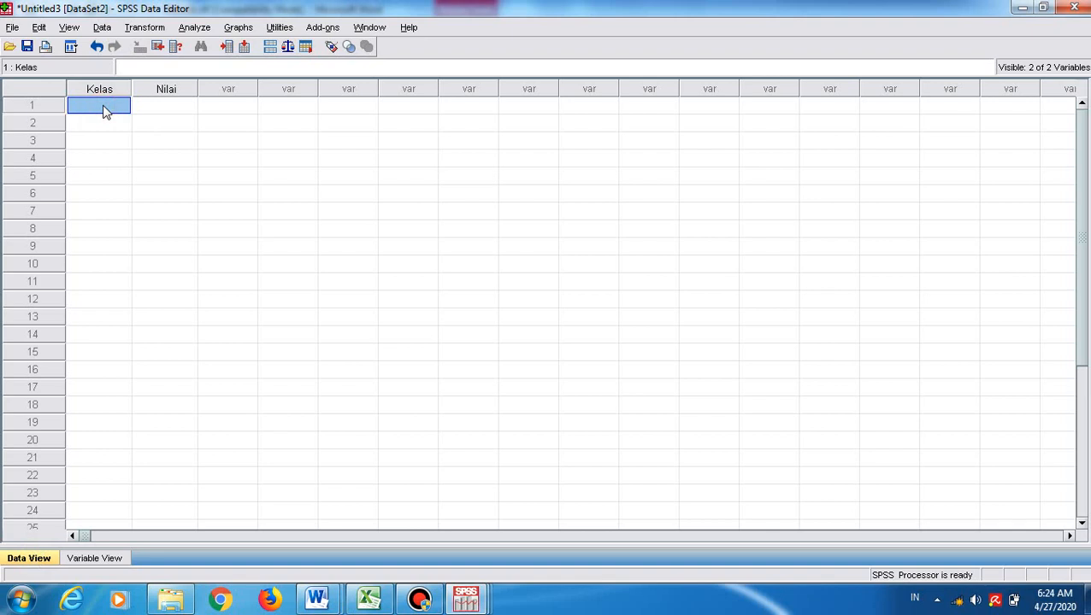
{"action": "type", "text": "1"}
{"action": "key", "text": "Return"}
{"action": "type", "text": "1"}
{"action": "key", "text": "Return"}
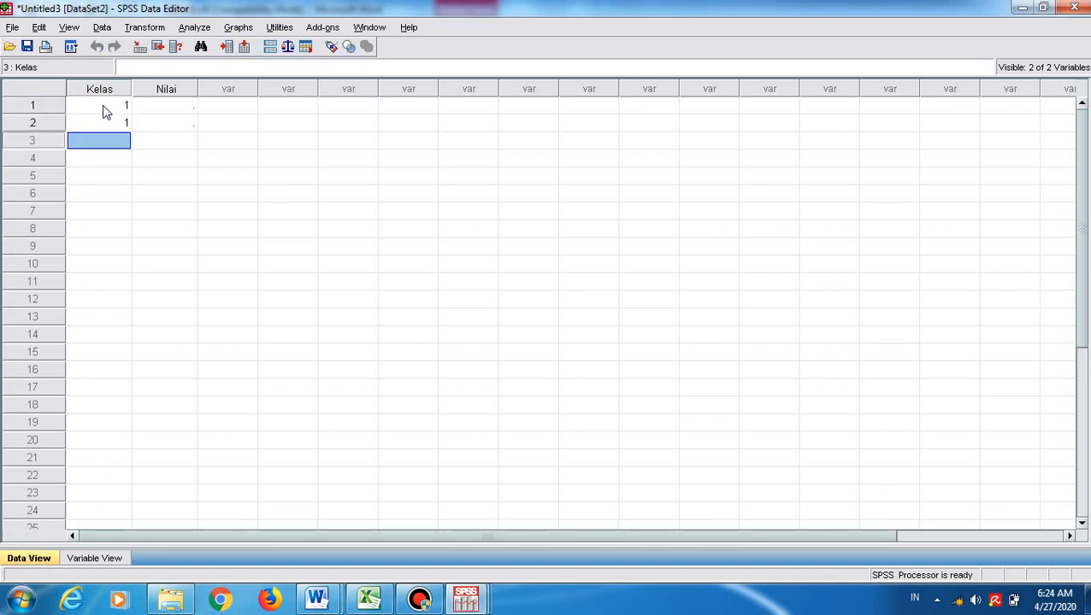
{"action": "type", "text": "1"}
{"action": "key", "text": "Return"}
Copy the 30 Discussion scores from column C of the Excel Komparasi sheet and paste them into Nilai in SPSS starting at row 1
{"action": "key", "text": "Right"}
{"action": "key", "text": "Up"}
{"action": "key", "text": "Up"}
{"action": "key", "text": "Up"}
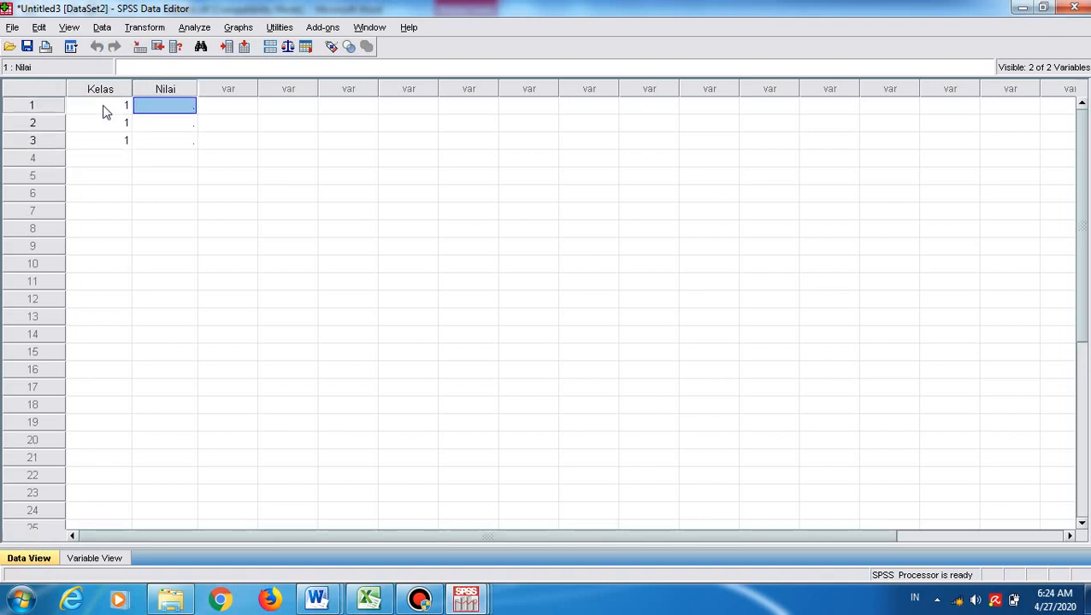
{"action": "key", "text": "alt+Tab"}
{"action": "key", "text": "alt+Tab"}
{"action": "key", "text": "alt+Tab"}
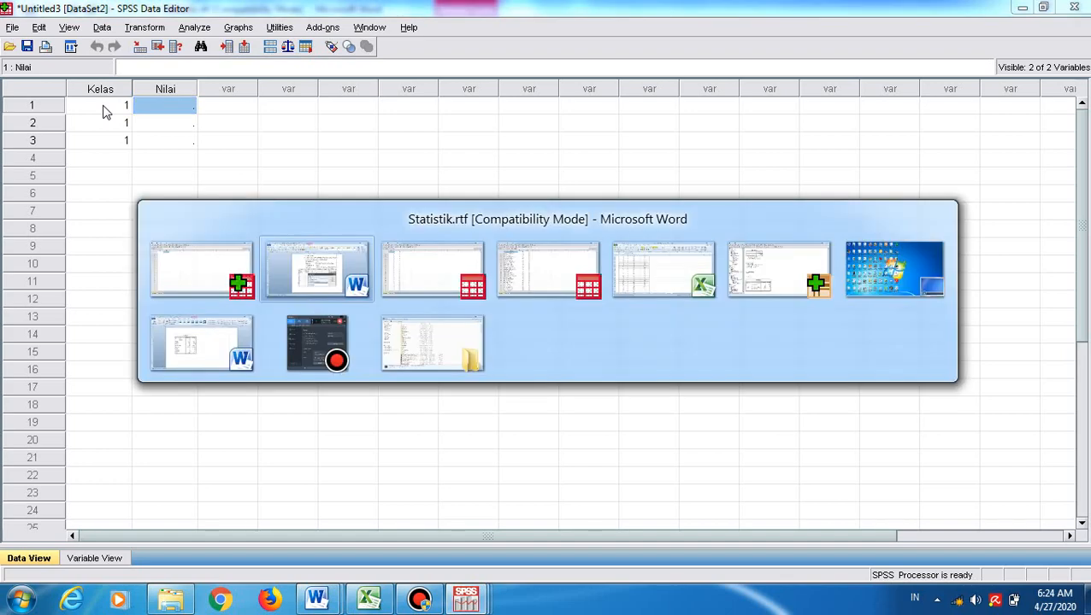
{"action": "key", "text": "alt+Tab"}
{"action": "key", "text": "alt+Tab"}
{"action": "key", "text": "alt+Tab"}
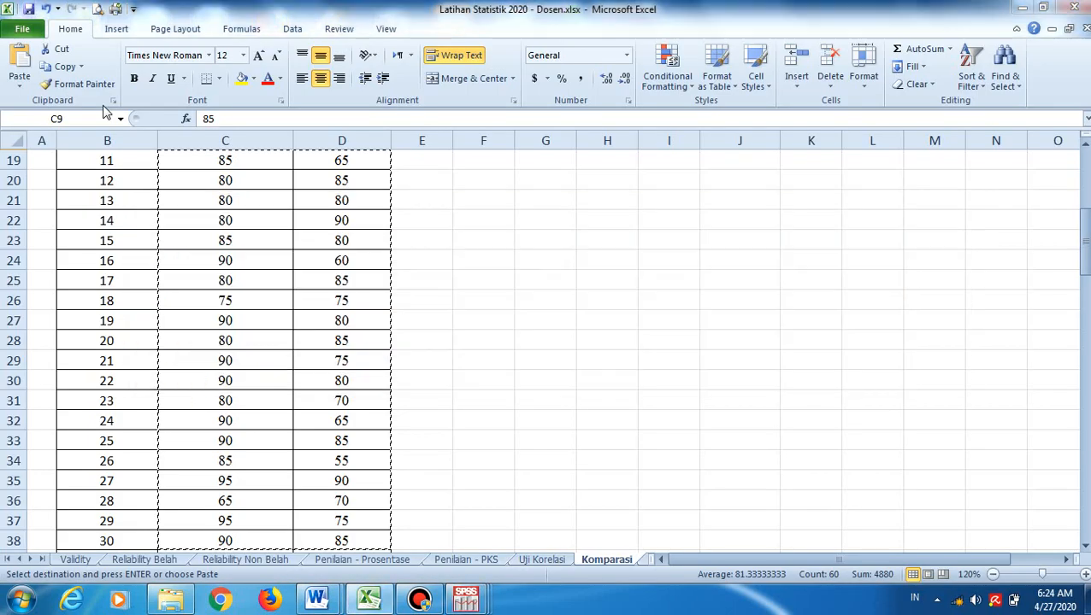
{"action": "key", "text": "Left"}
{"action": "key", "text": "Escape"}
{"action": "key", "text": "Right"}
{"action": "key", "text": "ctrl+shift+Down"}
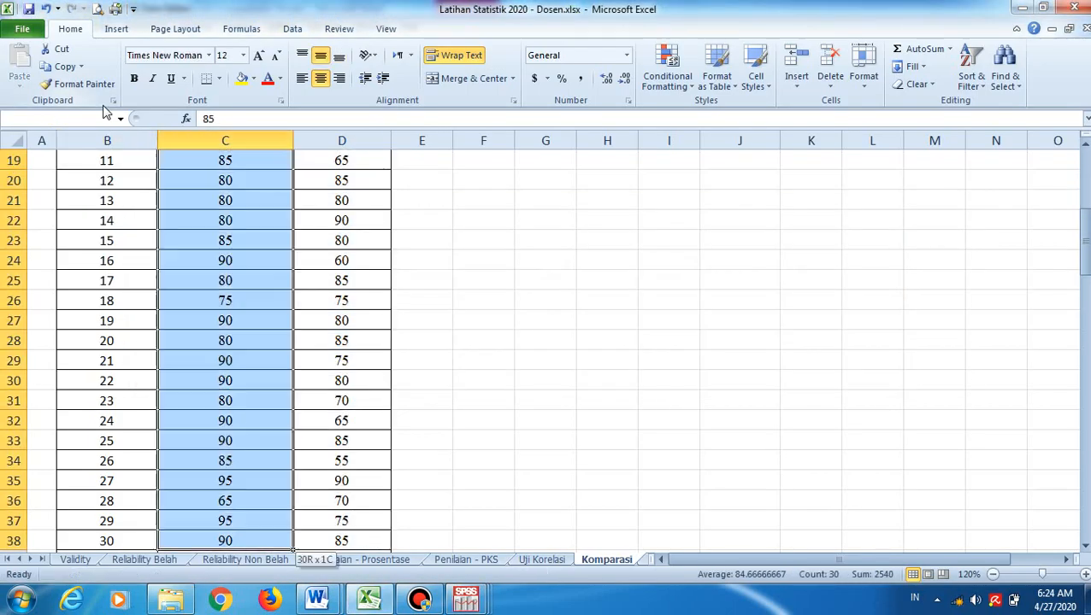
{"action": "key", "text": "ctrl+c"}
{"action": "key", "text": "alt+Tab"}
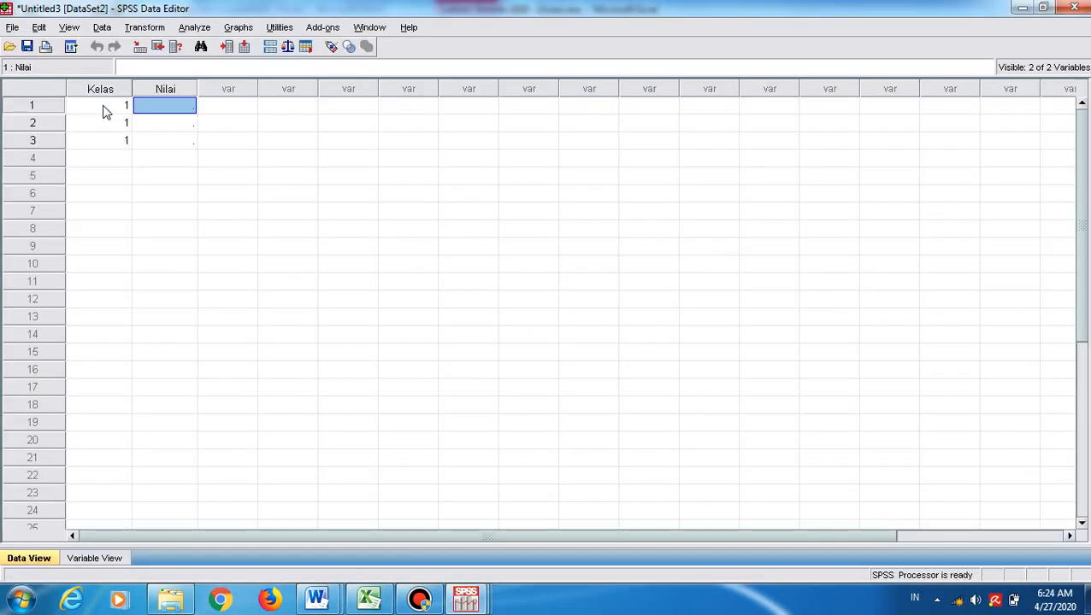
{"action": "key", "text": "ctrl+v"}
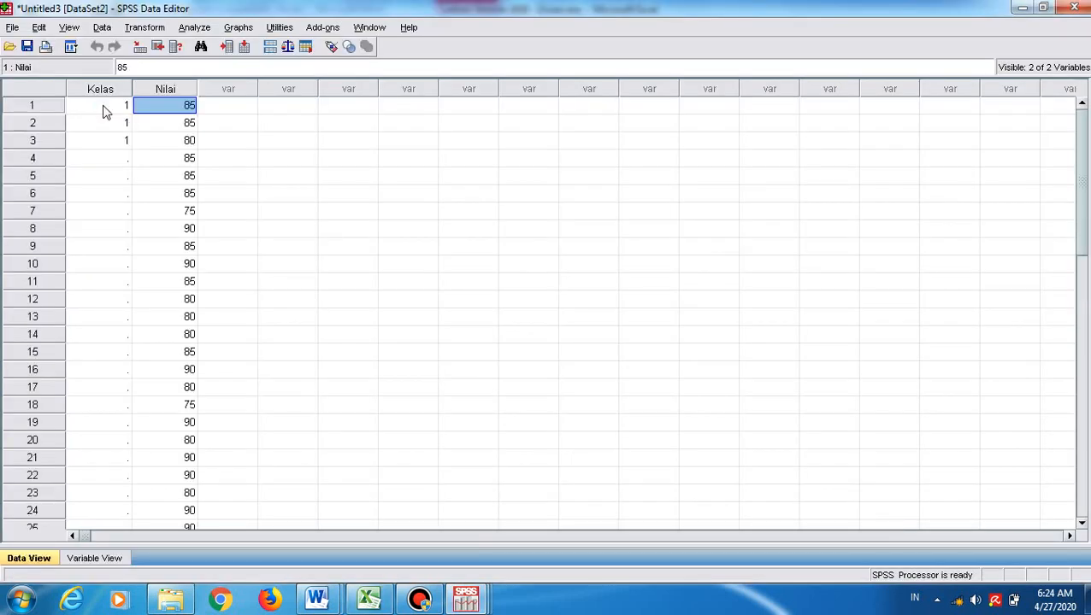
Enter 1 in Kelas for rows 4 to 7 and copy that value down through row 30
{"action": "left_click", "coordinate": [119, 161]}
{"action": "type", "text": "1 1 1 1"}
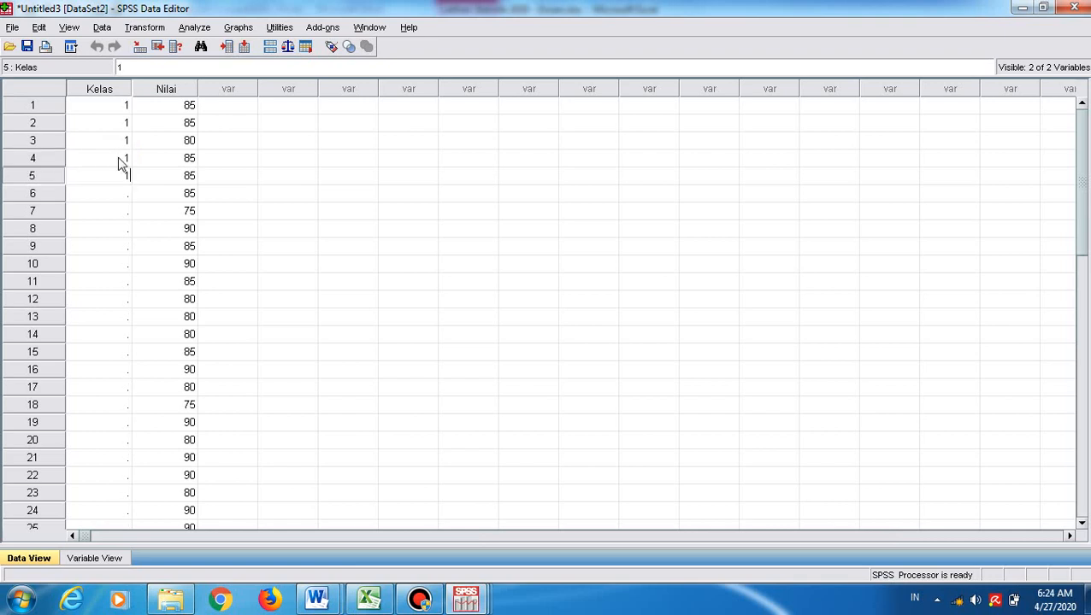
{"action": "key", "text": "Up"}
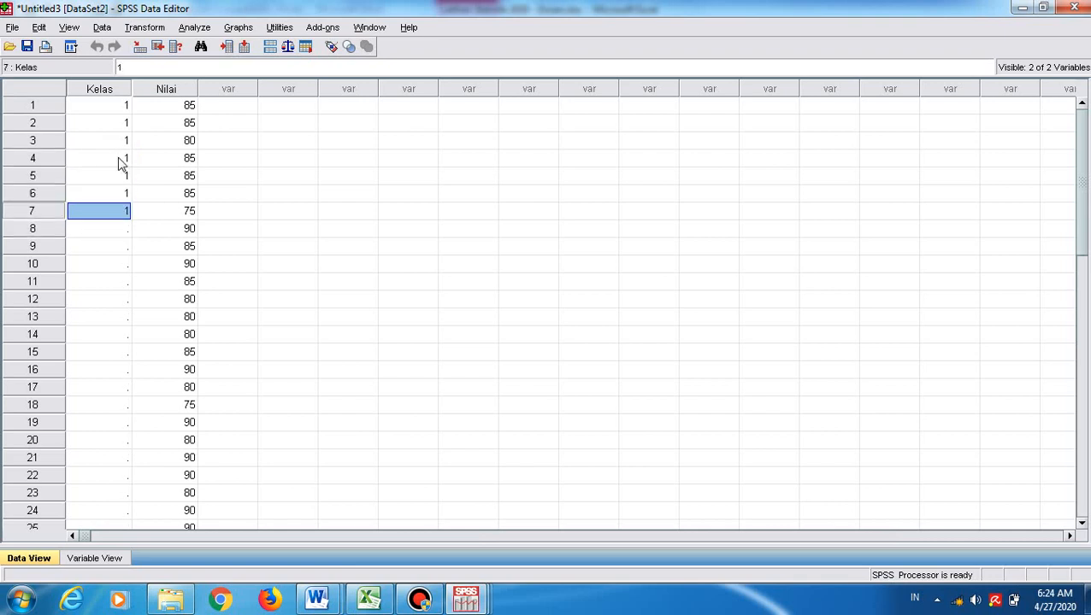
{"action": "key", "text": "Down"}
{"action": "key", "text": "shift+Down"}
{"action": "key", "text": "shift+Down"}
{"action": "key", "text": "shift+Down"}
{"action": "key", "text": "shift+Down"}
{"action": "key", "text": "shift+Down"}
{"action": "key", "text": "shift+Down"}
{"action": "key", "text": "shift+Down"}
{"action": "key", "text": "shift+Down"}
{"action": "key", "text": "shift+Down"}
{"action": "key", "text": "shift+Down"}
{"action": "key", "text": "shift+Down"}
{"action": "key", "text": "shift+Down"}
{"action": "key", "text": "shift+Down"}
{"action": "key", "text": "shift+Down"}
{"action": "key", "text": "shift+Down"}
{"action": "key", "text": "shift+Down"}
{"action": "key", "text": "shift+Down"}
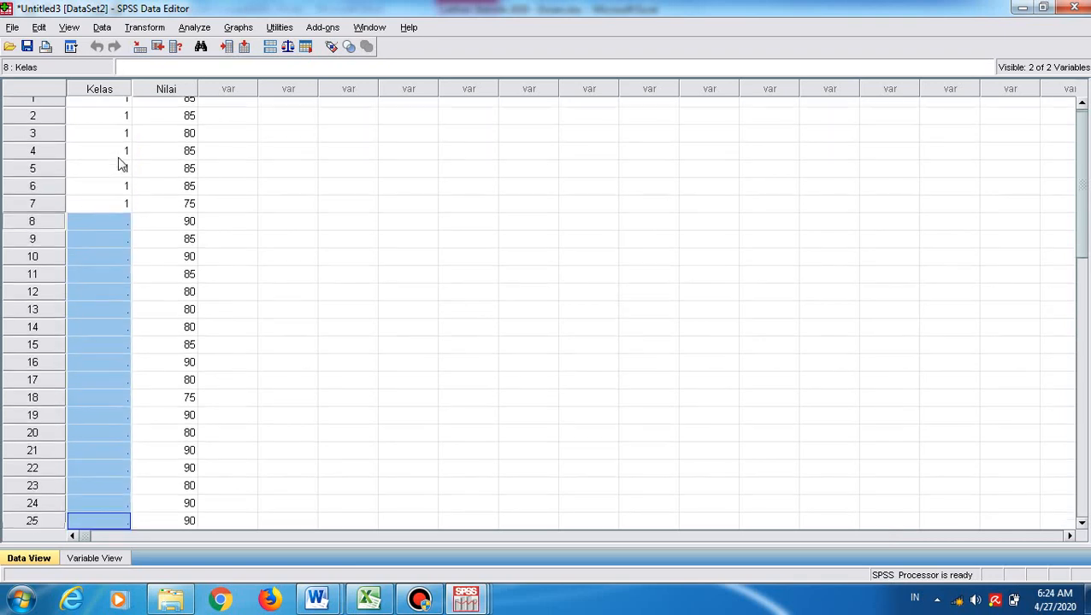
{"action": "key", "text": "shift+Down"}
{"action": "key", "text": "shift+Down"}
{"action": "key", "text": "shift+Down"}
{"action": "key", "text": "shift+Down"}
{"action": "key", "text": "shift+Down"}
{"action": "key", "text": "shift+Down"}
{"action": "key", "text": "shift+Down"}
{"action": "key", "text": "shift+Up"}
{"action": "key", "text": "shift+Up"}
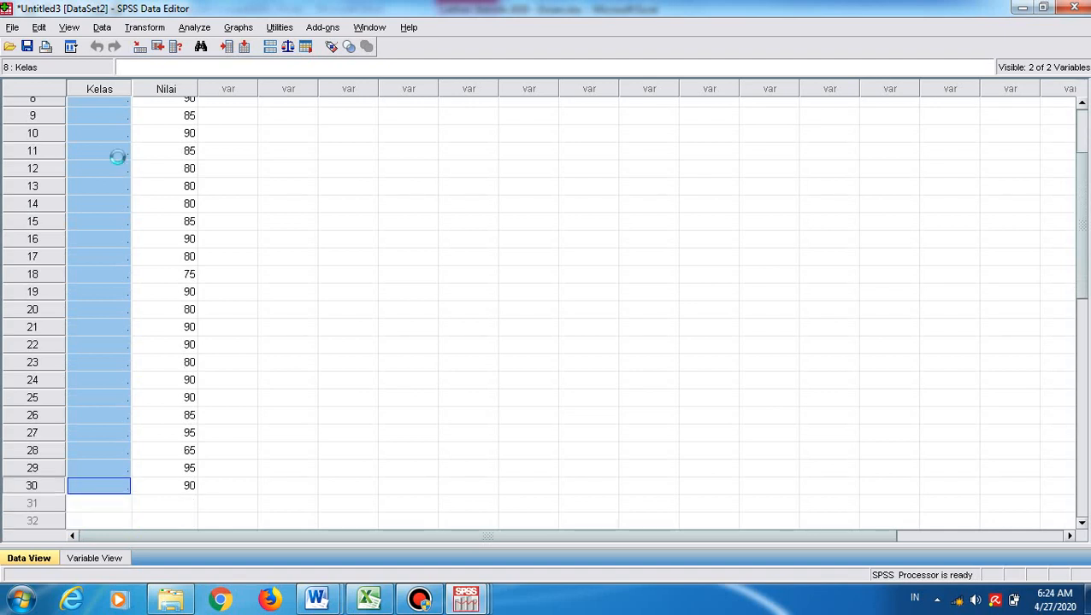
{"action": "key", "text": "Down"}
{"action": "key", "text": "Down"}
{"action": "key", "text": "Up"}
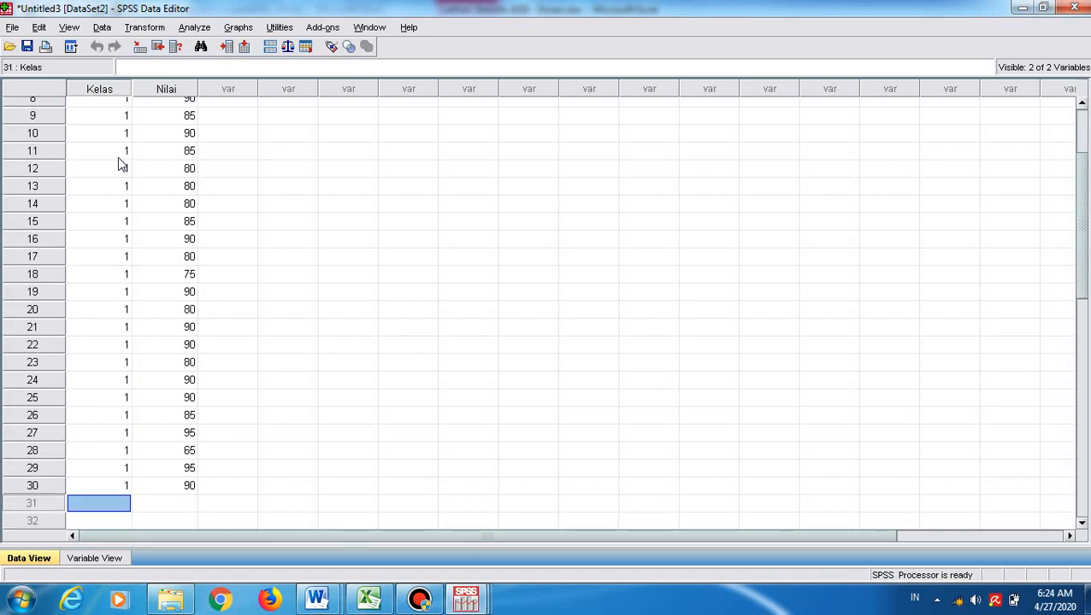
{"action": "key", "text": "Up"}
{"action": "key", "text": "Right"}
{"action": "key", "text": "Left"}
{"action": "key", "text": "shift+Right"}
{"action": "key", "text": "shift+Up"}
{"action": "key", "text": "shift+Up"}
{"action": "key", "text": "shift+Up"}
{"action": "key", "text": "shift+Up"}
{"action": "key", "text": "shift+Up"}
{"action": "key", "text": "shift+Up"}
{"action": "key", "text": "shift+Up"}
{"action": "key", "text": "shift+Up"}
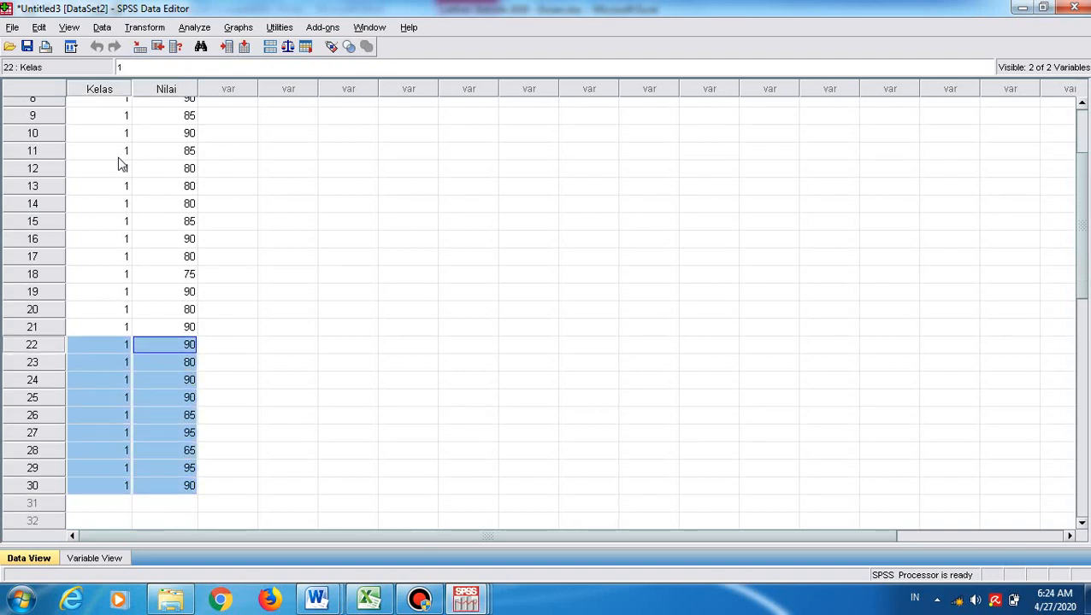
{"action": "key", "text": "shift+Up"}
{"action": "key", "text": "shift+Up"}
Copy the 30 Speech scores from column D of the Excel Komparasi sheet and paste them into Nilai in SPSS starting at row 31
{"action": "key", "text": "Down"}
{"action": "key", "text": "Down"}
{"action": "key", "text": "Down"}
{"action": "key", "text": "Down"}
{"action": "key", "text": "Left"}
{"action": "key", "text": "Down"}
{"action": "key", "text": "Down"}
{"action": "key", "text": "Down"}
{"action": "key", "text": "Down"}
{"action": "key", "text": "Down"}
{"action": "key", "text": "Down"}
{"action": "key", "text": "Down"}
{"action": "key", "text": "Right"}
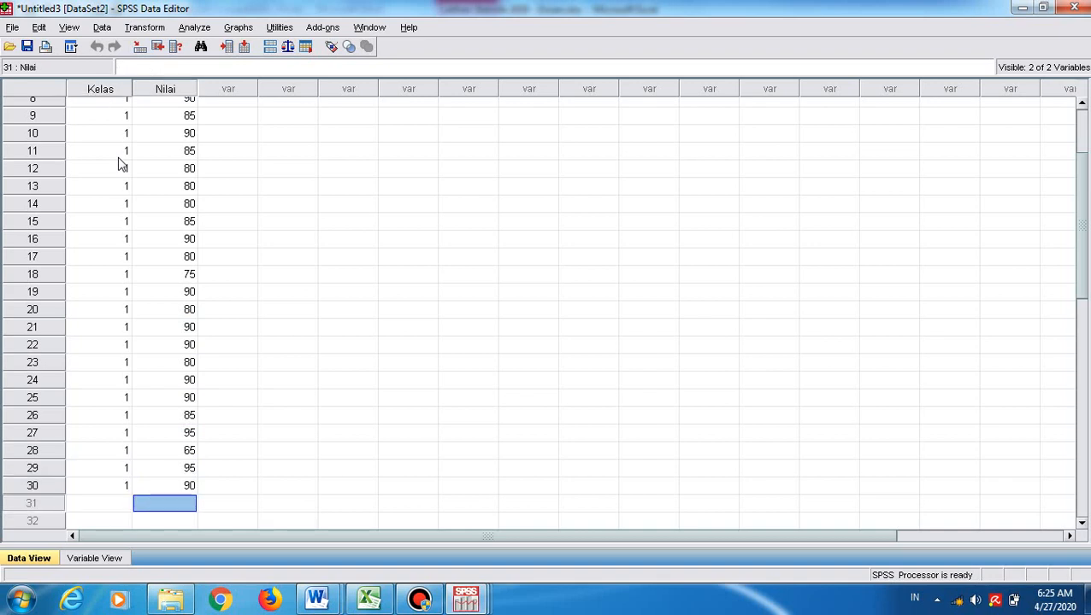
{"action": "key", "text": "alt+Tab"}
{"action": "key", "text": "Right"}
{"action": "key", "text": "ctrl+shift+Down"}
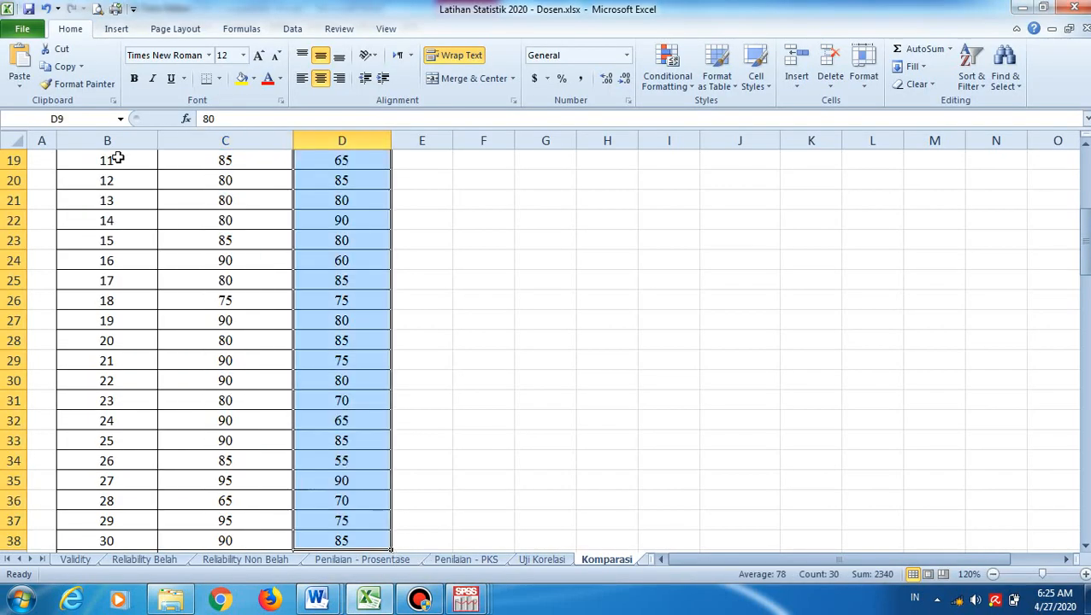
{"action": "key", "text": "ctrl+c"}
{"action": "key", "text": "alt+Tab"}
{"action": "key", "text": "ctrl+v"}
Enter 2 in Kelas for row 31, the first Speech score
{"action": "key", "text": "Left"}
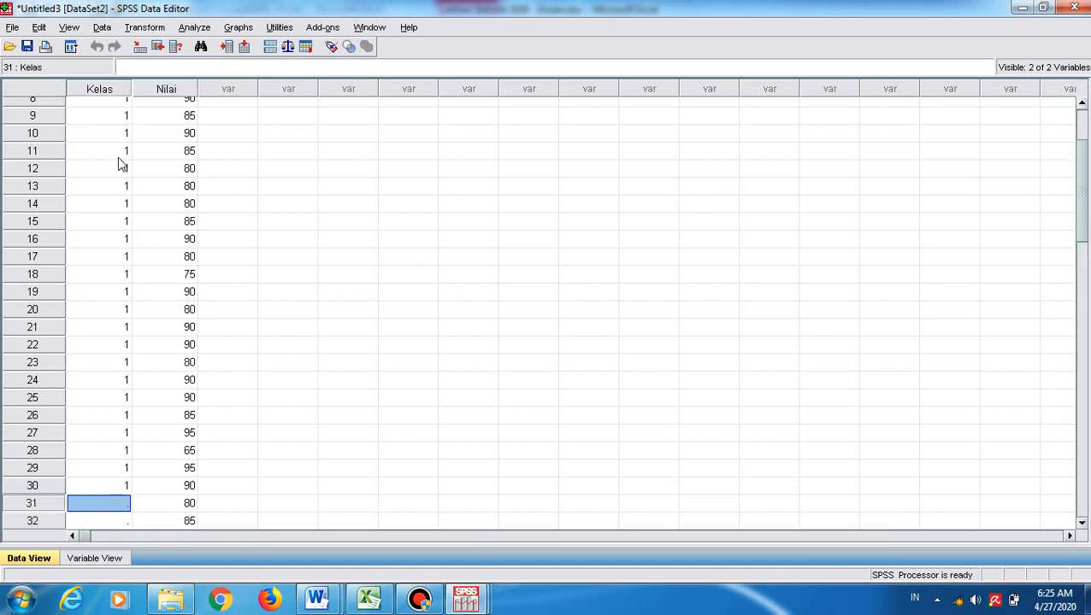
{"action": "type", "text": "2"}
{"action": "key", "text": "Return"}
{"action": "key", "text": "Return"}
{"action": "key", "text": "Return"}
{"action": "key", "text": "Return"}
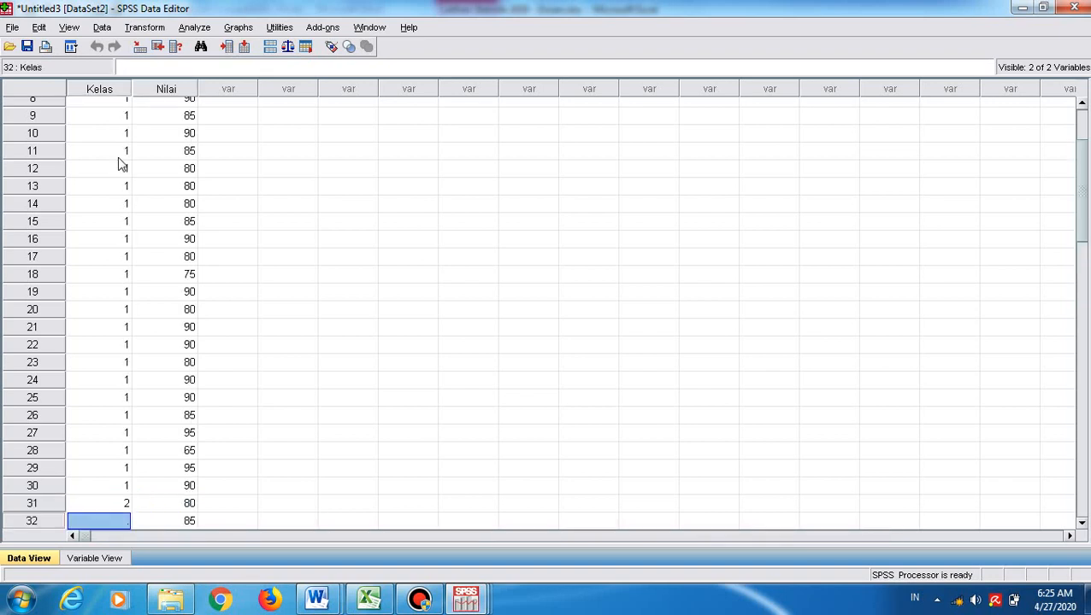
Copy the Kelas value 2 from row 31 down through row 60 and check the filled columns
{"action": "key", "text": "Up"}
{"action": "key", "text": "Up"}
{"action": "key", "text": "Up"}
{"action": "key", "text": "Up"}
{"action": "key", "text": "Down"}
{"action": "key", "text": "shift+Down"}
{"action": "key", "text": "shift+Down"}
{"action": "key", "text": "shift+Down"}
{"action": "key", "text": "shift+Down"}
{"action": "key", "text": "shift+Down"}
{"action": "key", "text": "shift+Down"}
{"action": "key", "text": "shift+Down"}
{"action": "key", "text": "shift+Down"}
{"action": "key", "text": "shift+Down"}
{"action": "key", "text": "shift+Down"}
{"action": "key", "text": "shift+Down"}
{"action": "key", "text": "shift+Down"}
{"action": "key", "text": "shift+Down"}
{"action": "key", "text": "shift+Down"}
{"action": "key", "text": "shift+Down"}
{"action": "key", "text": "shift+Down"}
{"action": "key", "text": "shift+Down"}
{"action": "key", "text": "shift+Down"}
{"action": "key", "text": "shift+Down"}
{"action": "key", "text": "shift+Down"}
{"action": "key", "text": "shift+Down"}
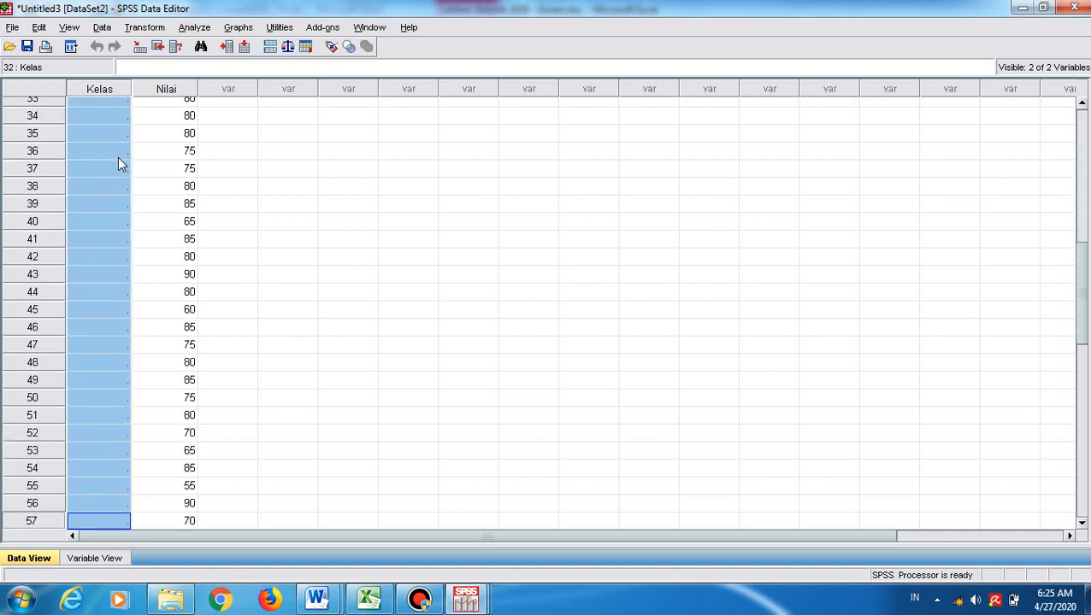
{"action": "key", "text": "shift+Up"}
{"action": "key", "text": "shift+Up"}
{"action": "key", "text": "ctrl+v"}
{"action": "key", "text": "Right"}
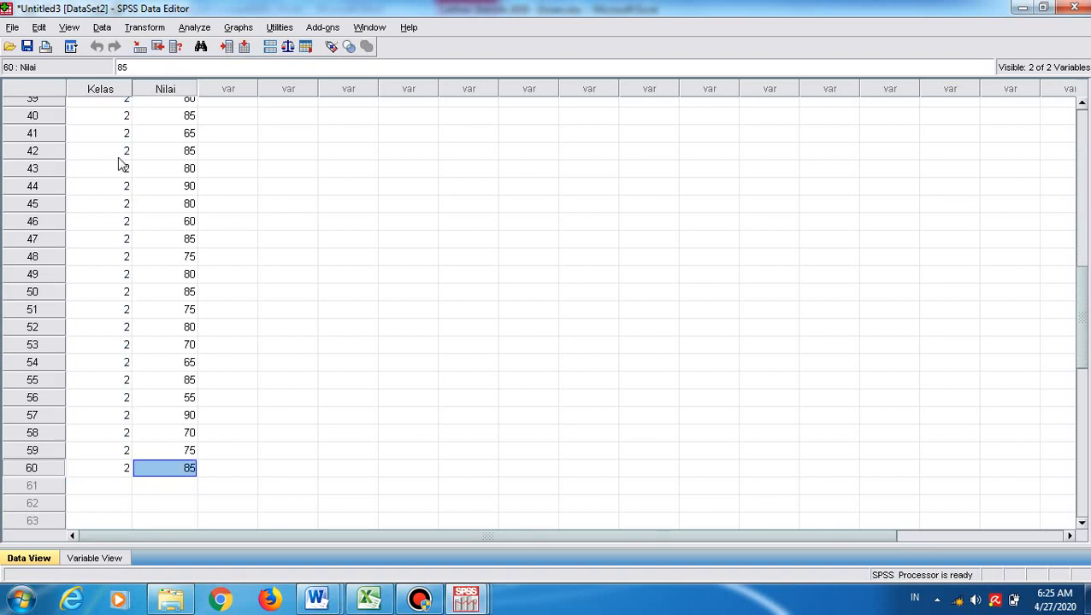
{"action": "left_click", "coordinate": [1081, 144]}
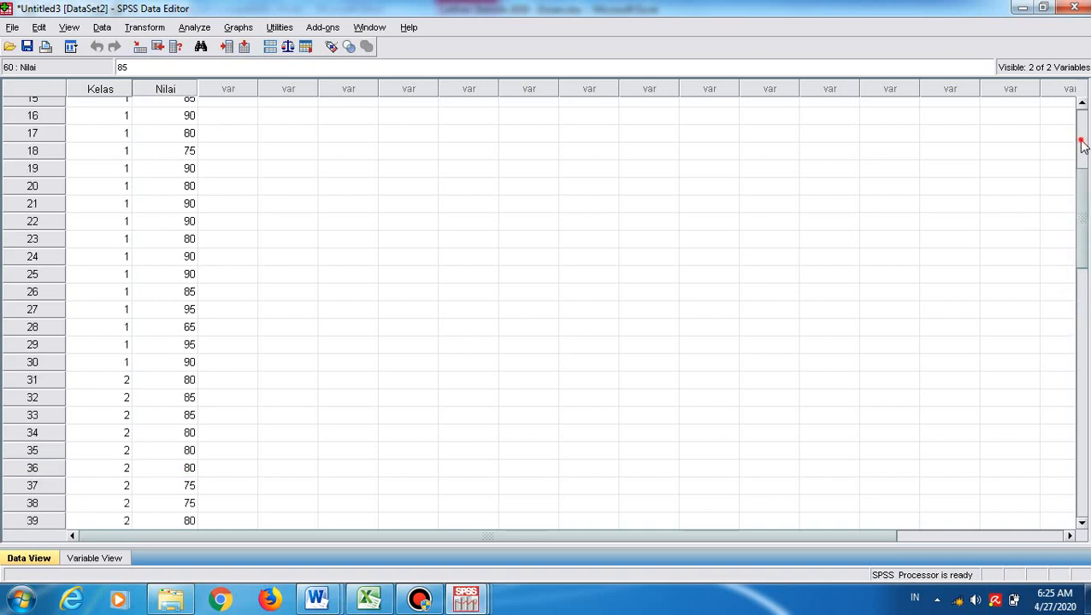
{"action": "left_click", "coordinate": [1081, 139]}
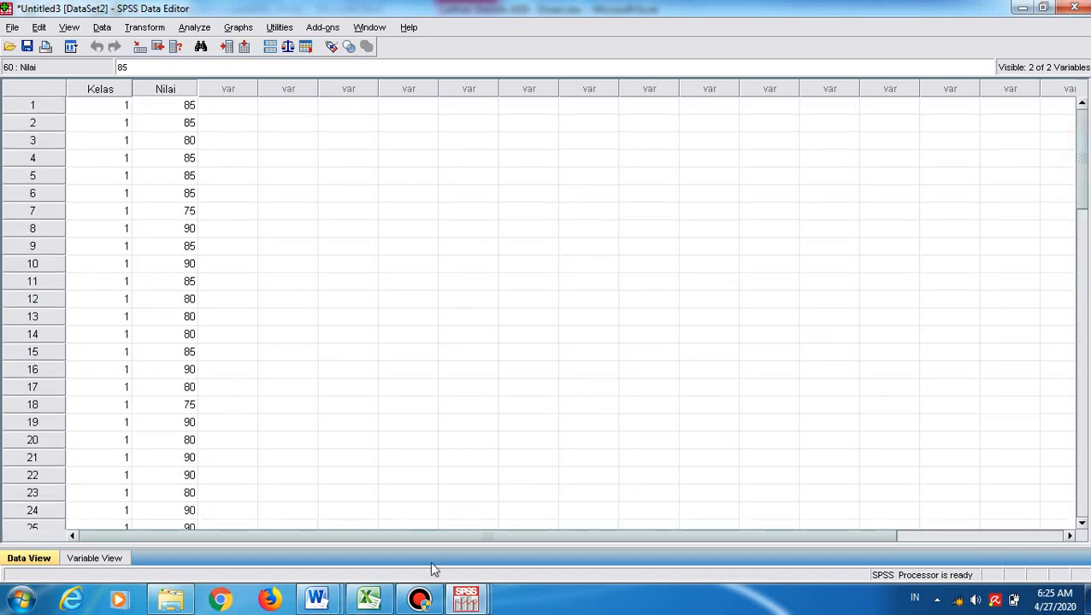
Switch to Statistik.rtf in Word and read steps 3 to 5 on the Explore command, its Dependent and Factor lists, and its Plots options
{"action": "mouse_move", "coordinate": [323, 602]}
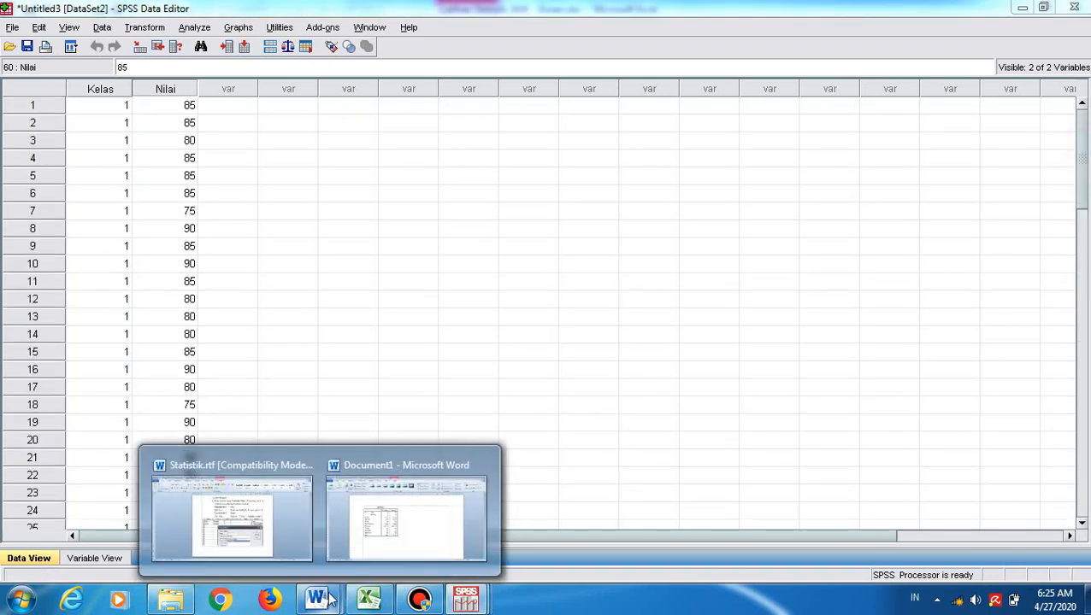
{"action": "left_click", "coordinate": [258, 518]}
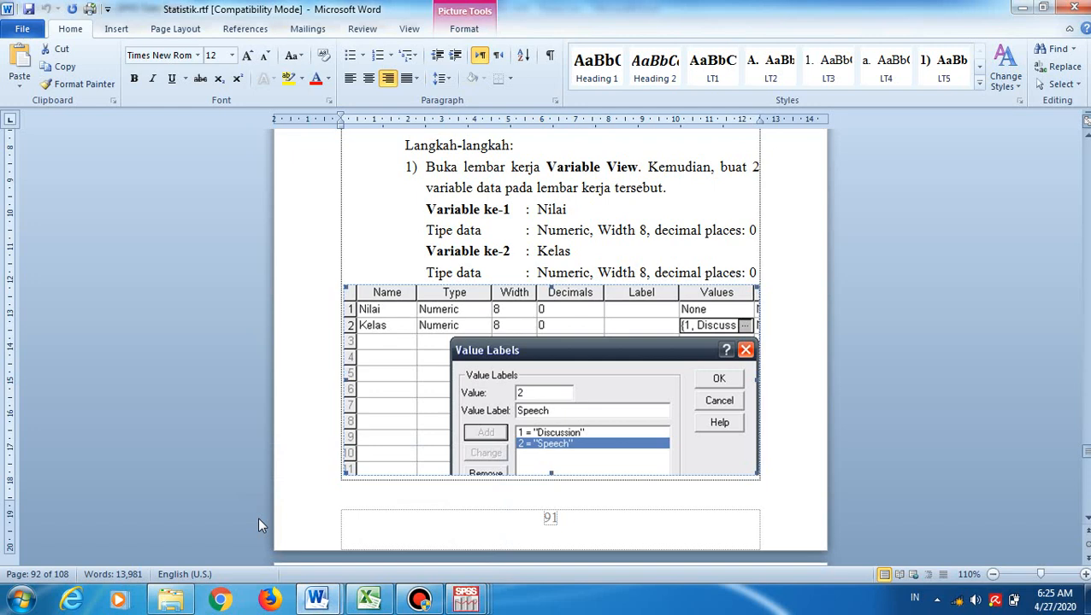
{"action": "key", "text": "Page_Down"}
{"action": "key", "text": "Down"}
{"action": "key", "text": "Down"}
{"action": "key", "text": "Down"}
{"action": "key", "text": "Down"}
{"action": "key", "text": "End"}
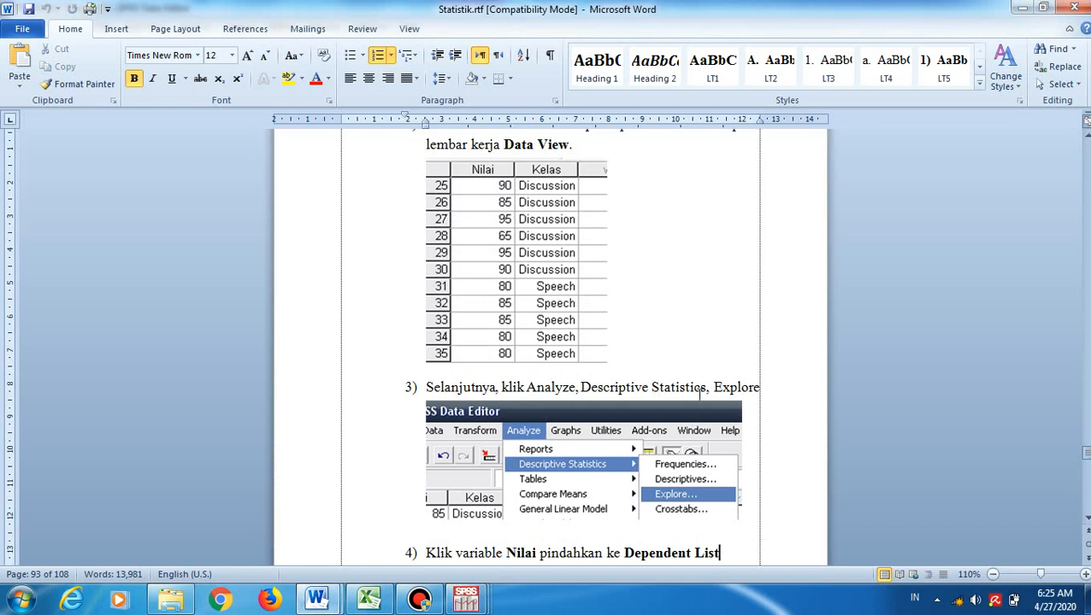
{"action": "left_click", "coordinate": [1085, 514]}
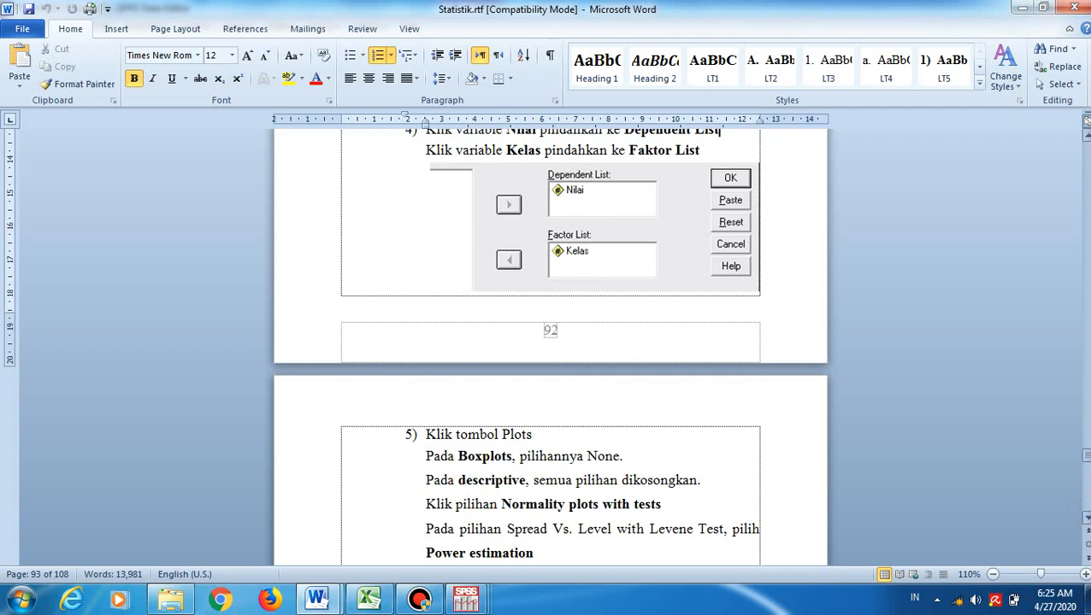
{"action": "left_click", "coordinate": [1084, 126]}
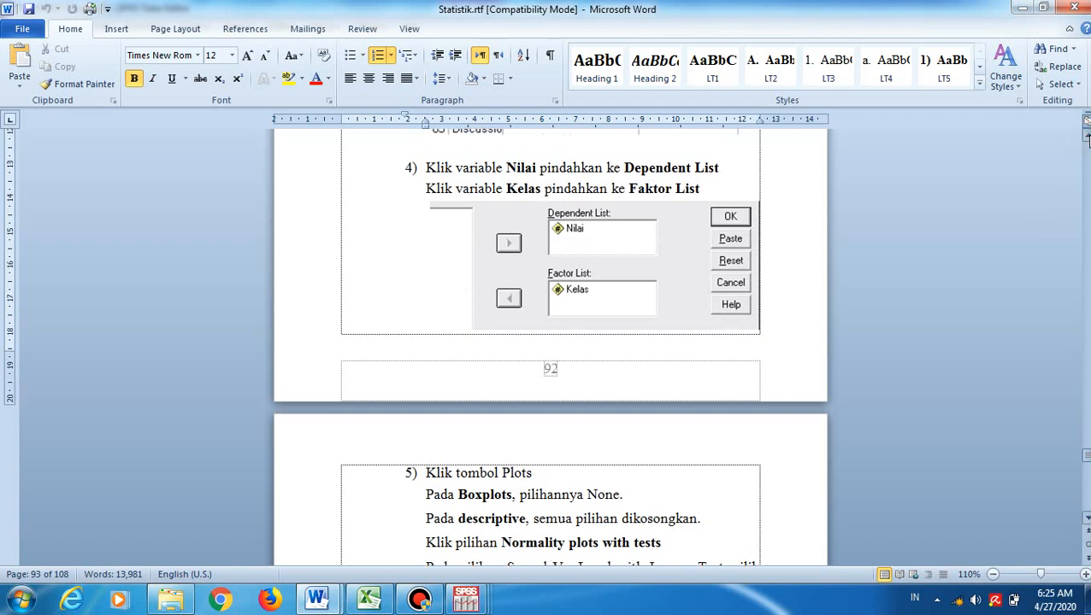
{"action": "scroll", "coordinate": [1086, 137], "scroll_direction": "up", "scroll_amount": 4}
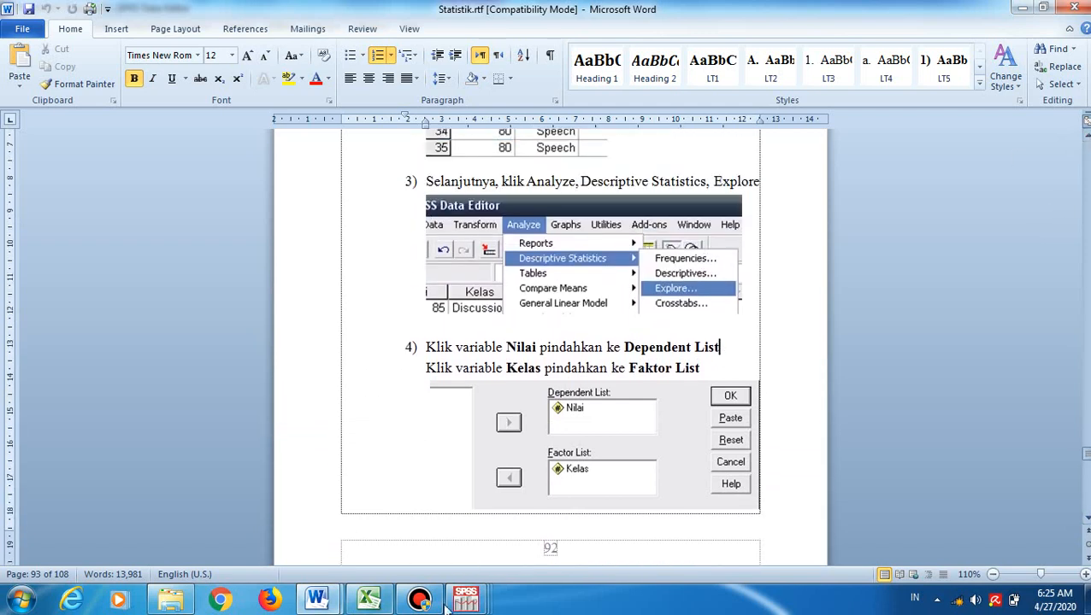
Switch to the Kelas–Nilai data set in SPSS and open Explore with Nilai as the dependent variable and Kelas as the factor
{"action": "mouse_move", "coordinate": [466, 598]}
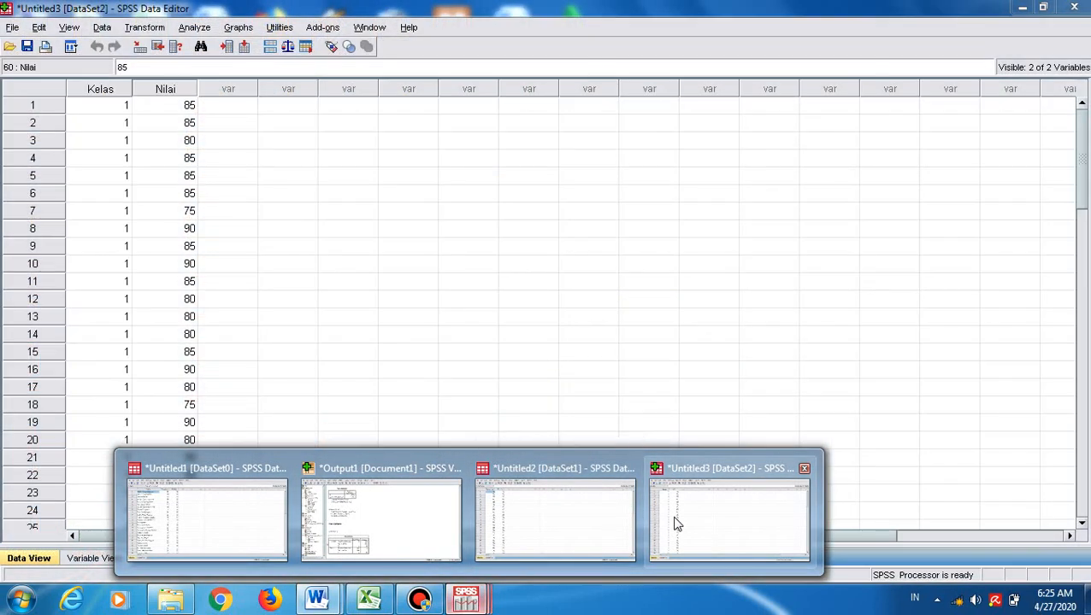
{"action": "left_click", "coordinate": [675, 523]}
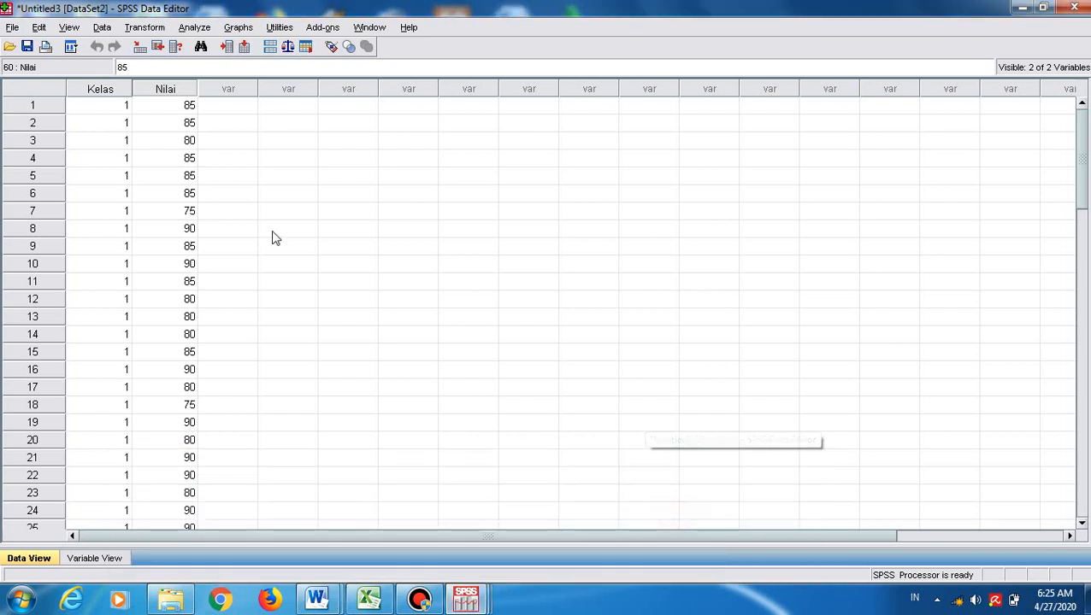
{"action": "left_click", "coordinate": [198, 29]}
{"action": "mouse_move", "coordinate": [237, 70]}
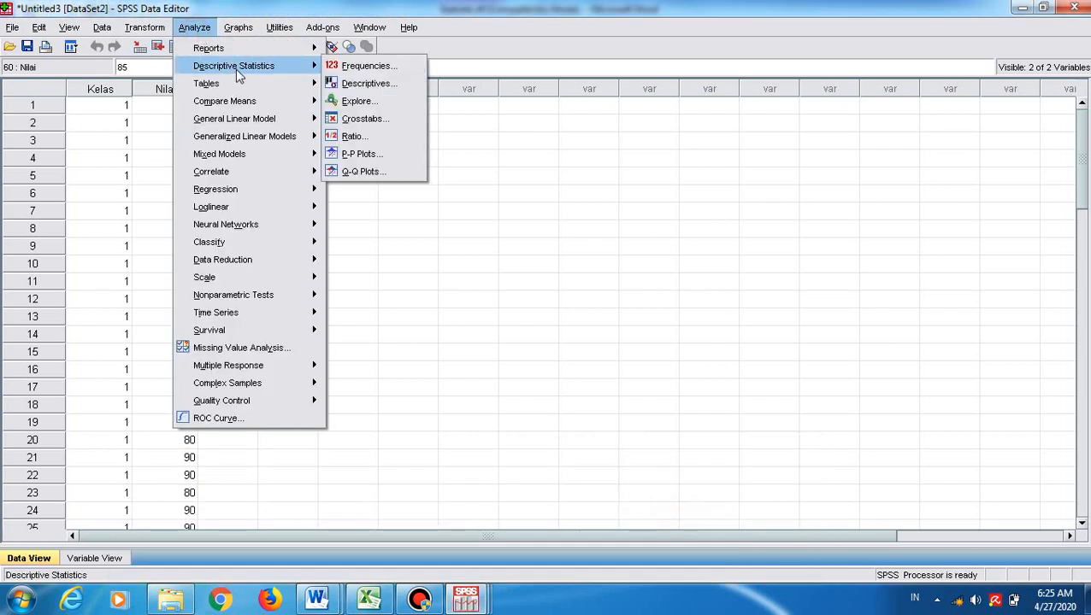
{"action": "left_click", "coordinate": [356, 102]}
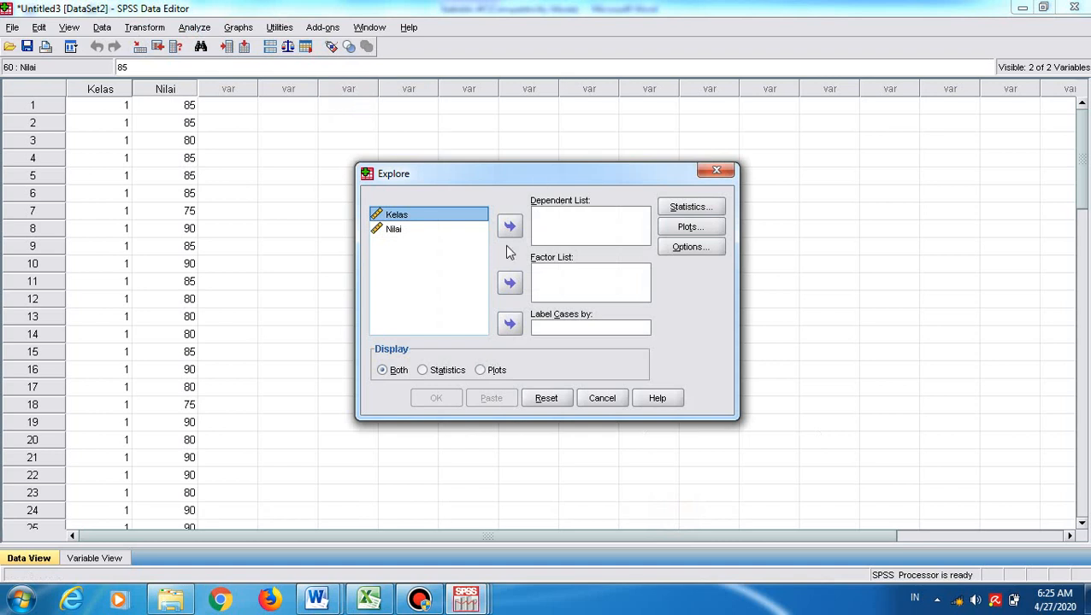
{"action": "key", "text": "alt+Tab"}
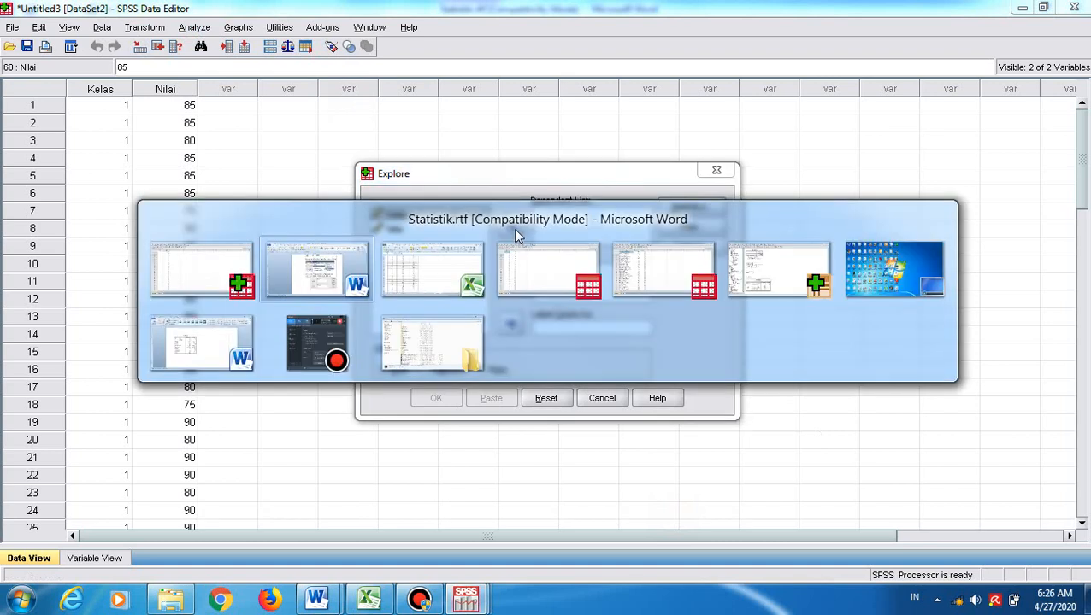
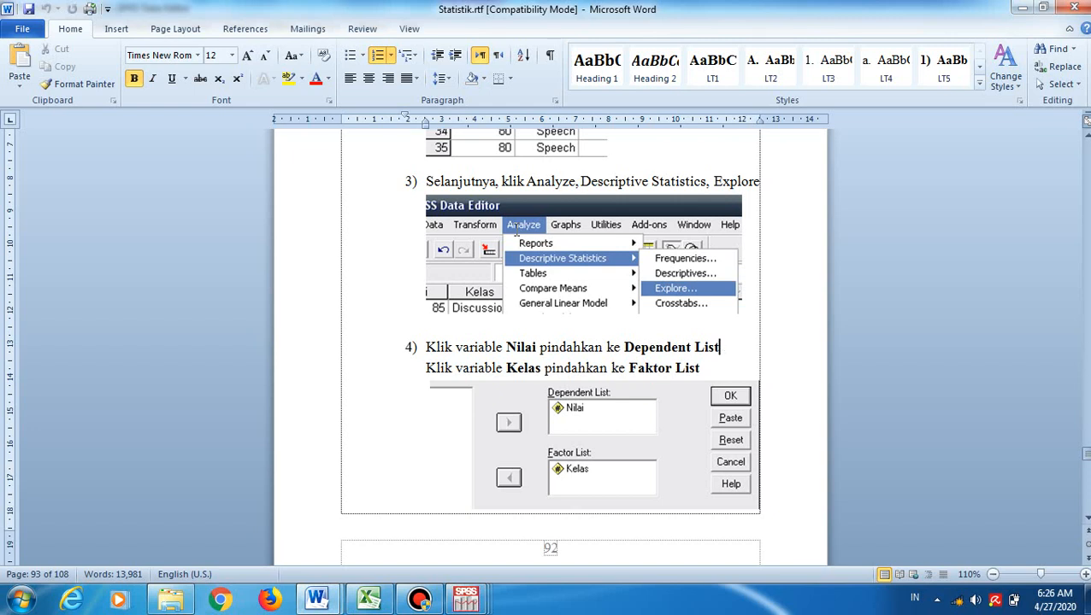
{"action": "key", "text": "alt+Tab"}
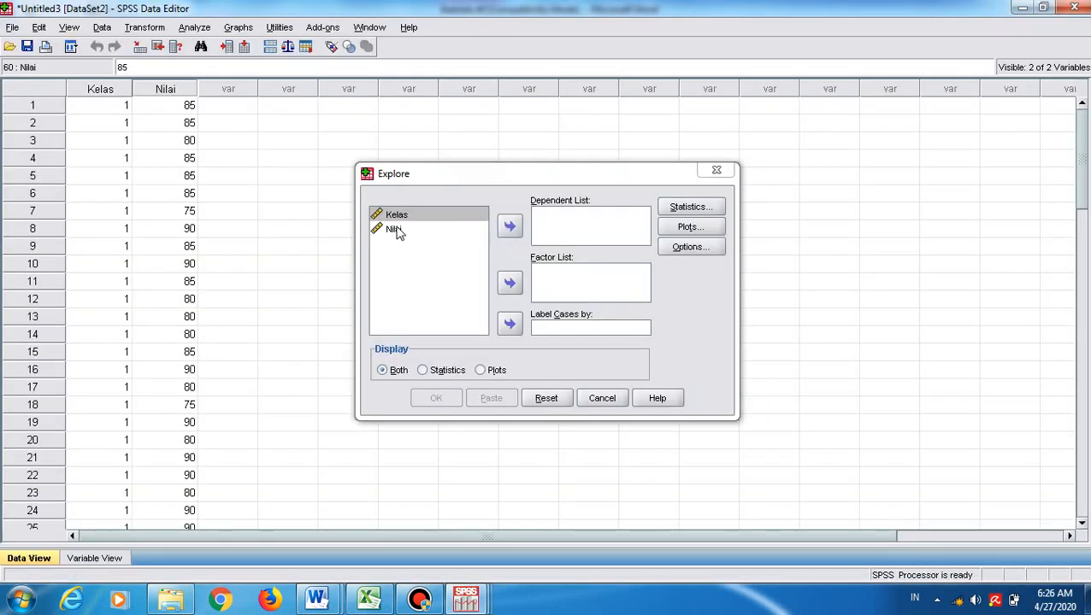
{"action": "left_click", "coordinate": [389, 230]}
{"action": "left_click", "coordinate": [510, 225]}
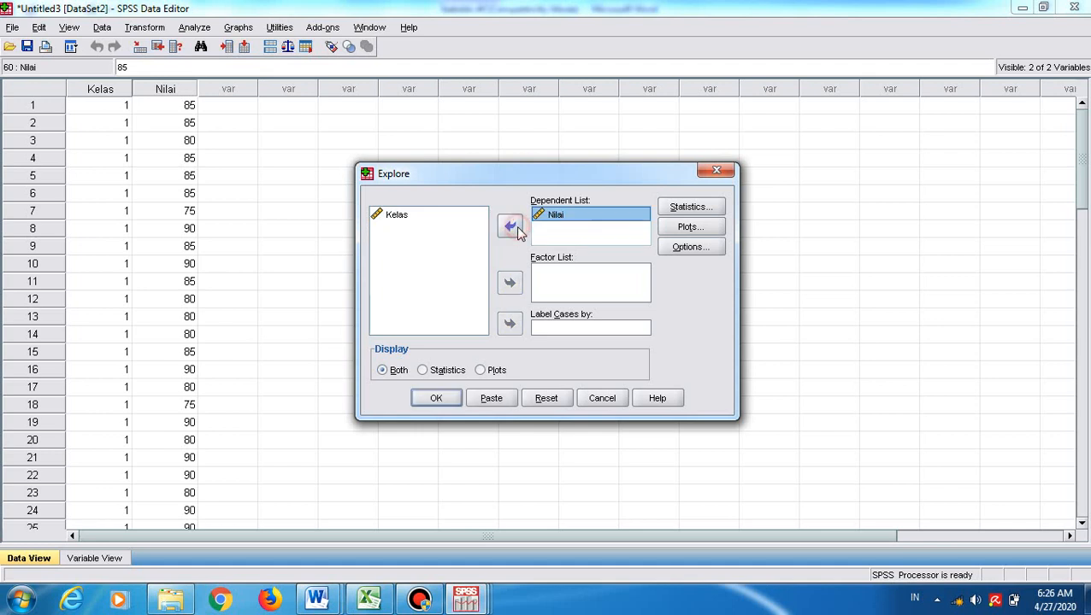
{"action": "left_click", "coordinate": [392, 218]}
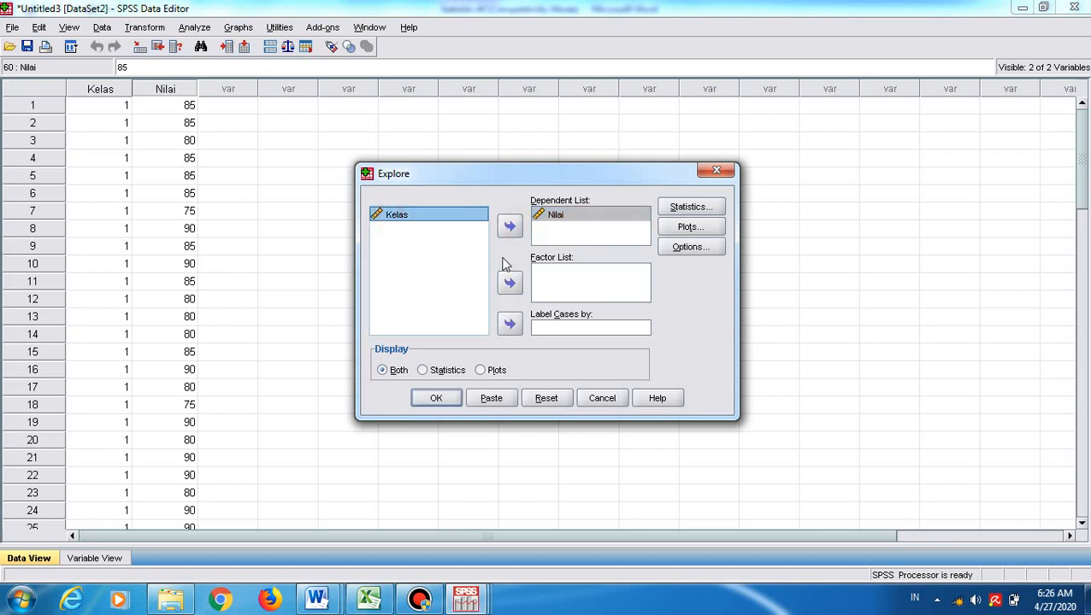
{"action": "left_click", "coordinate": [509, 284]}
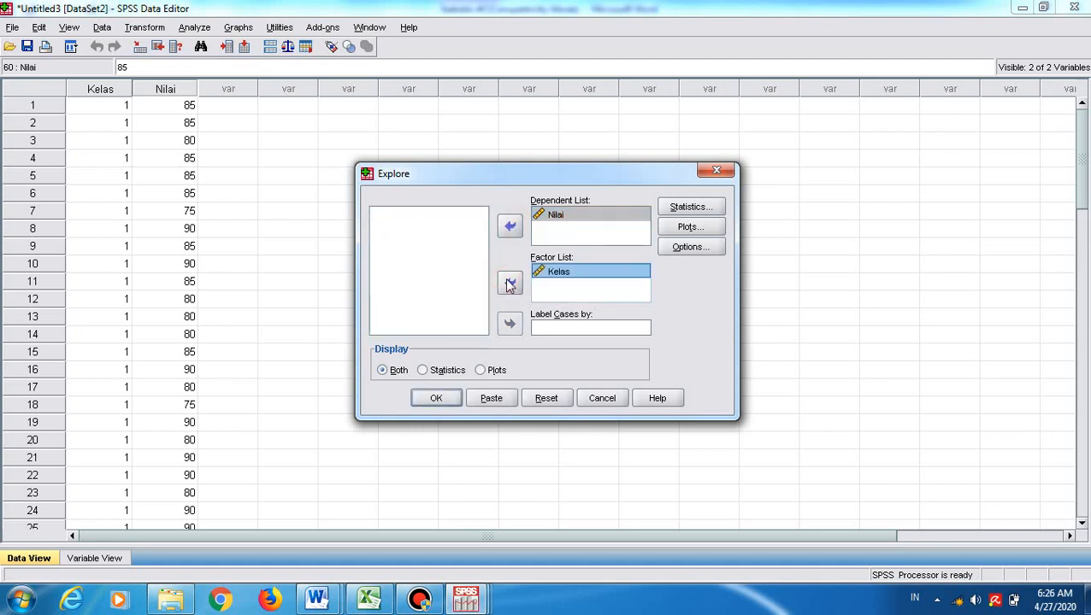
Set the Explore plots to no boxplots, Histogram instead of Stem-and-leaf, normality plots with tests and Power estimation, and run the analysis
{"action": "key", "text": "alt+Tab"}
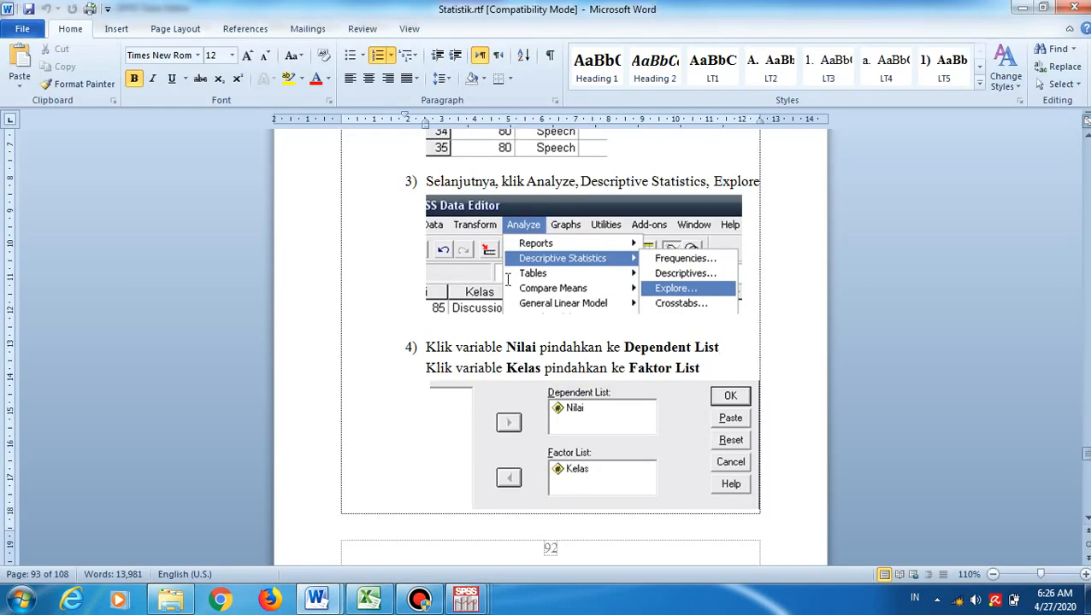
{"action": "key", "text": "Page_Down"}
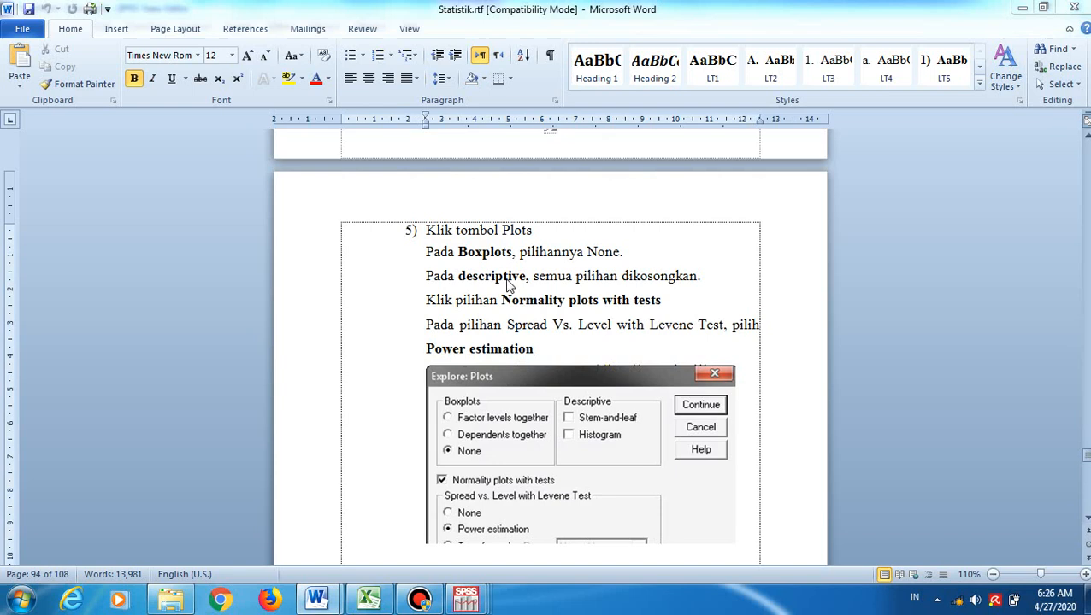
{"action": "key", "text": "alt+Tab"}
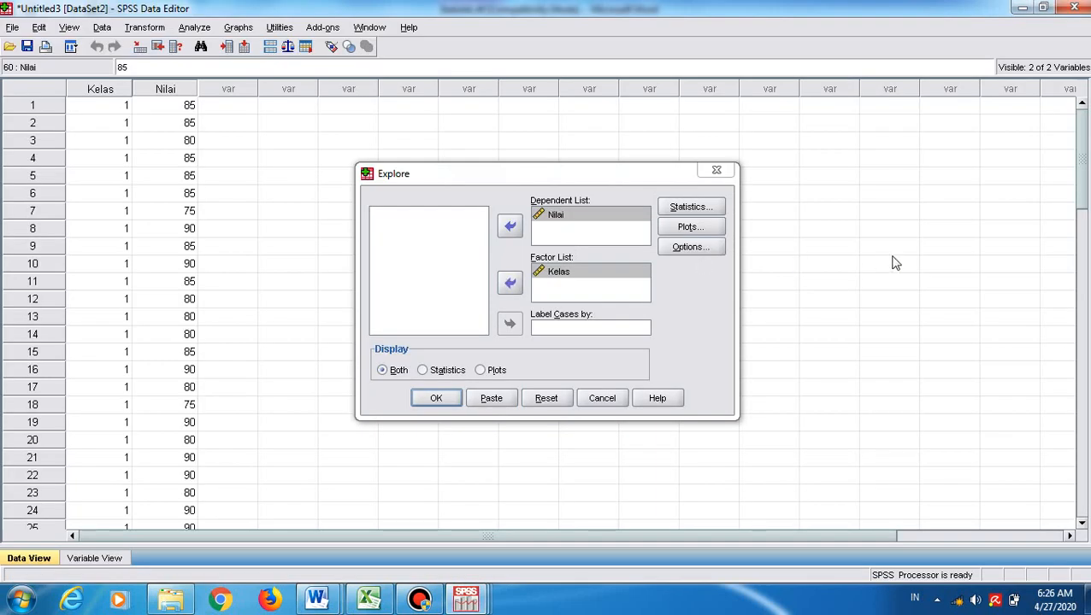
{"action": "left_click", "coordinate": [681, 229]}
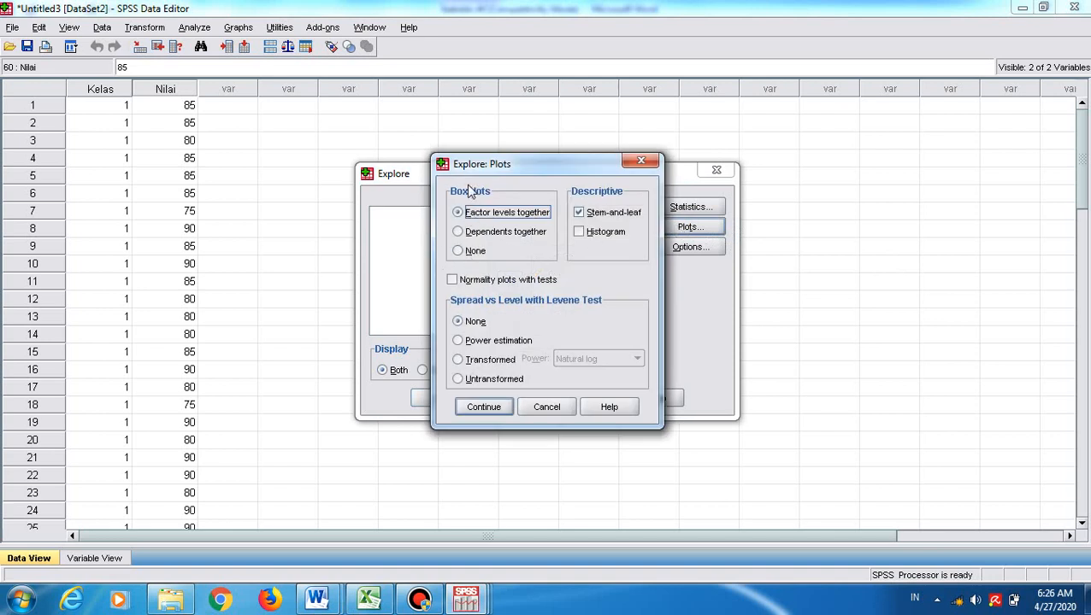
{"action": "left_click", "coordinate": [467, 251]}
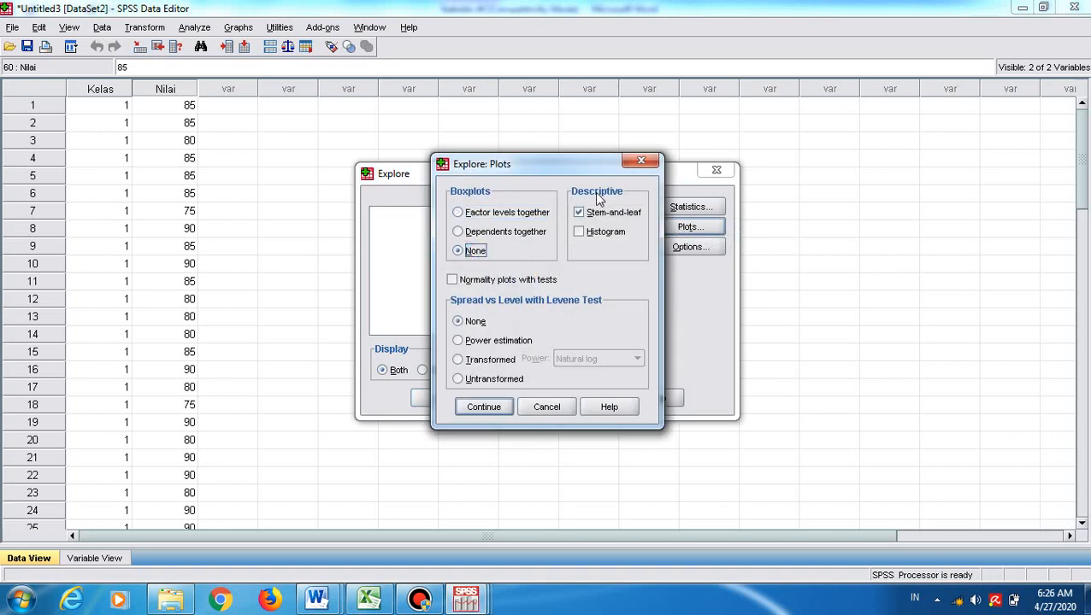
{"action": "left_click", "coordinate": [579, 213]}
{"action": "left_click", "coordinate": [579, 232]}
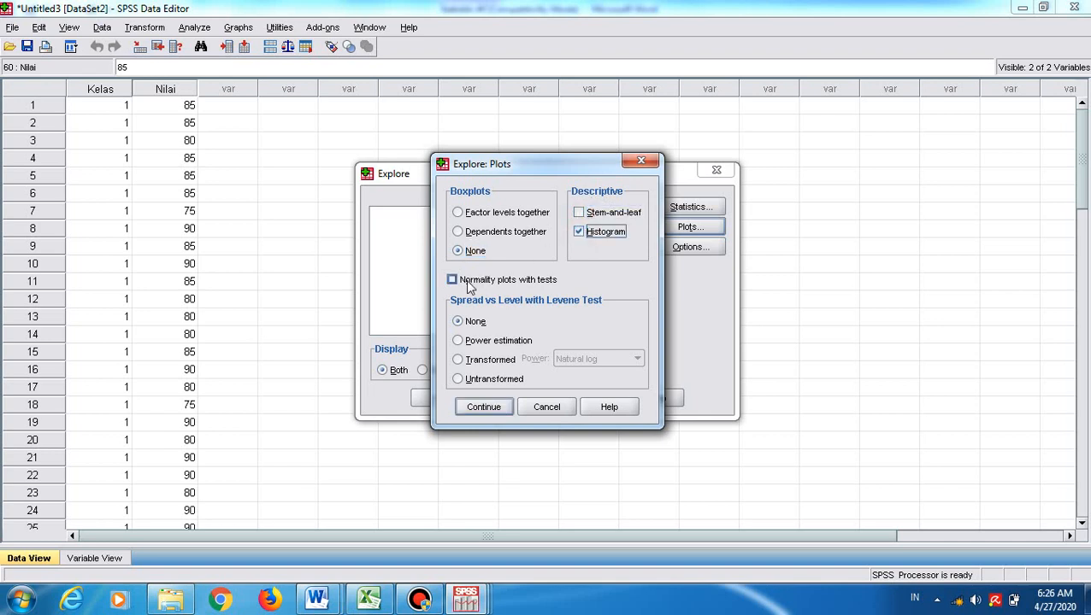
{"action": "left_click", "coordinate": [453, 280]}
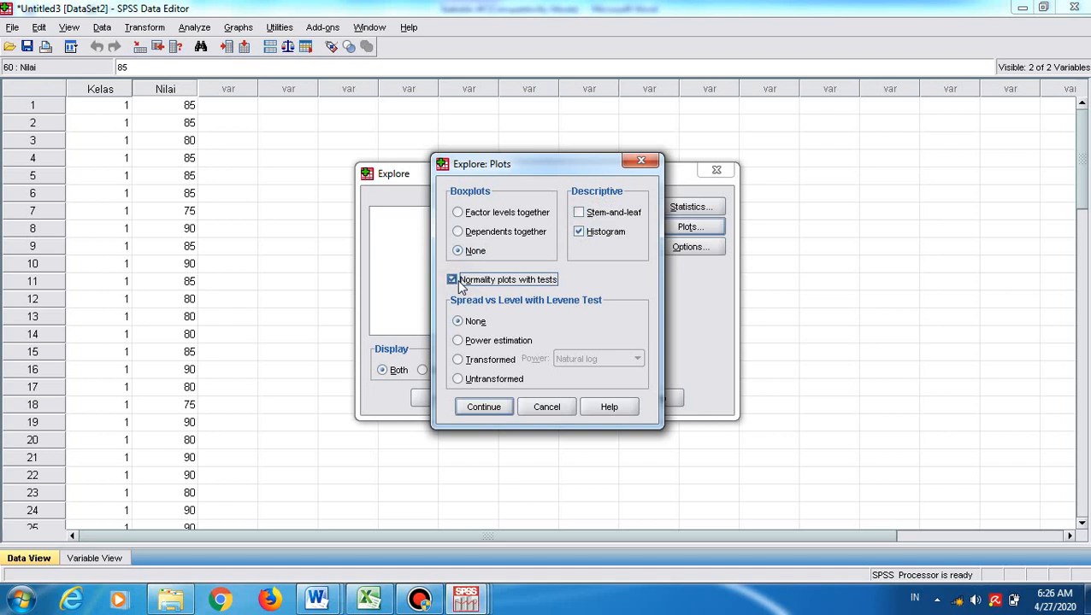
{"action": "left_click", "coordinate": [459, 341]}
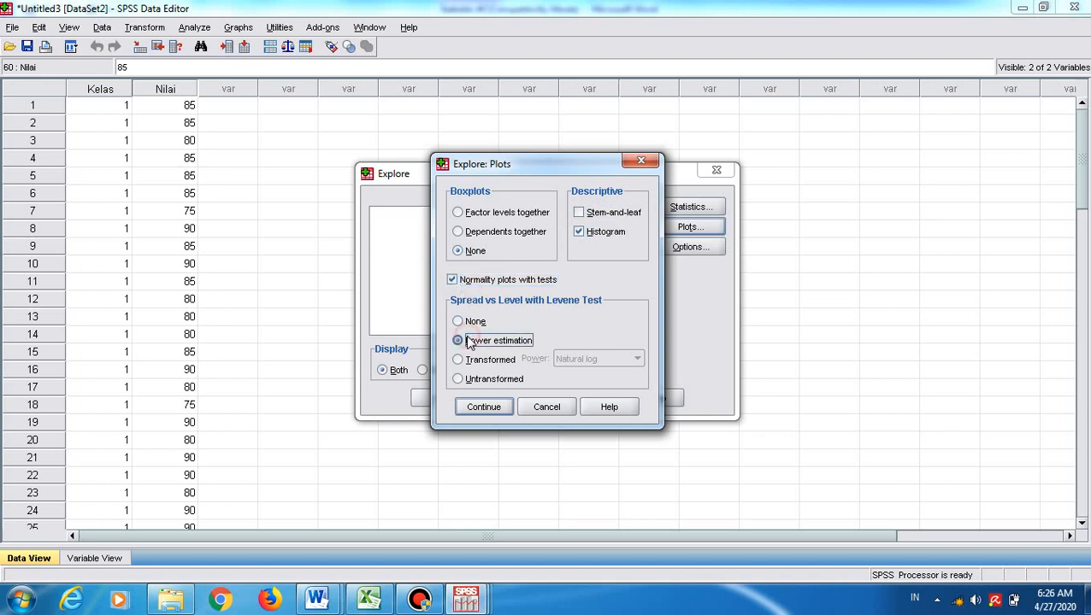
{"action": "left_click", "coordinate": [480, 411]}
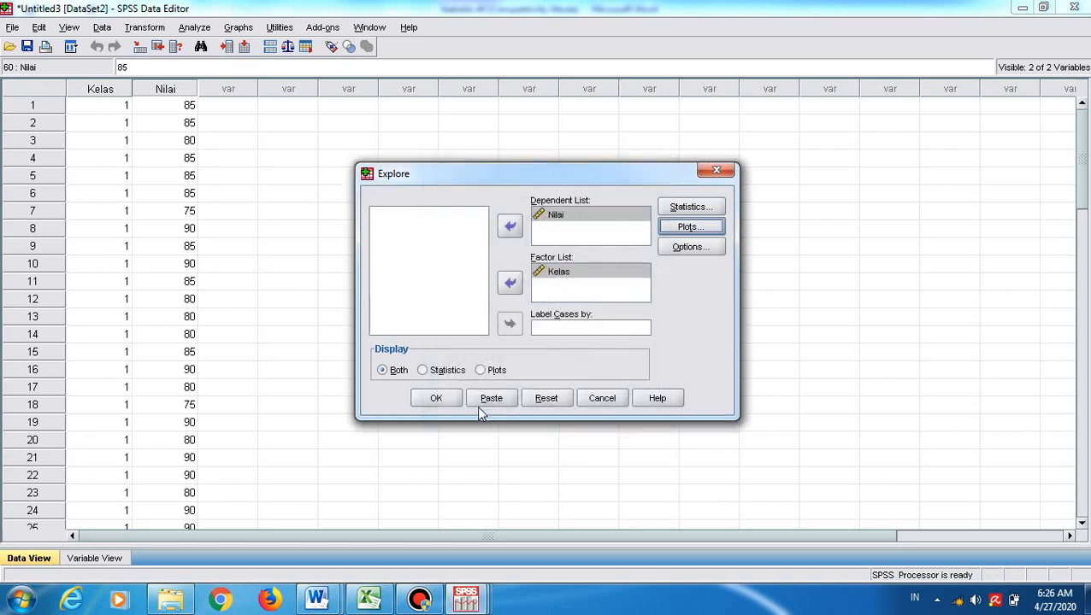
{"action": "left_click", "coordinate": [438, 399]}
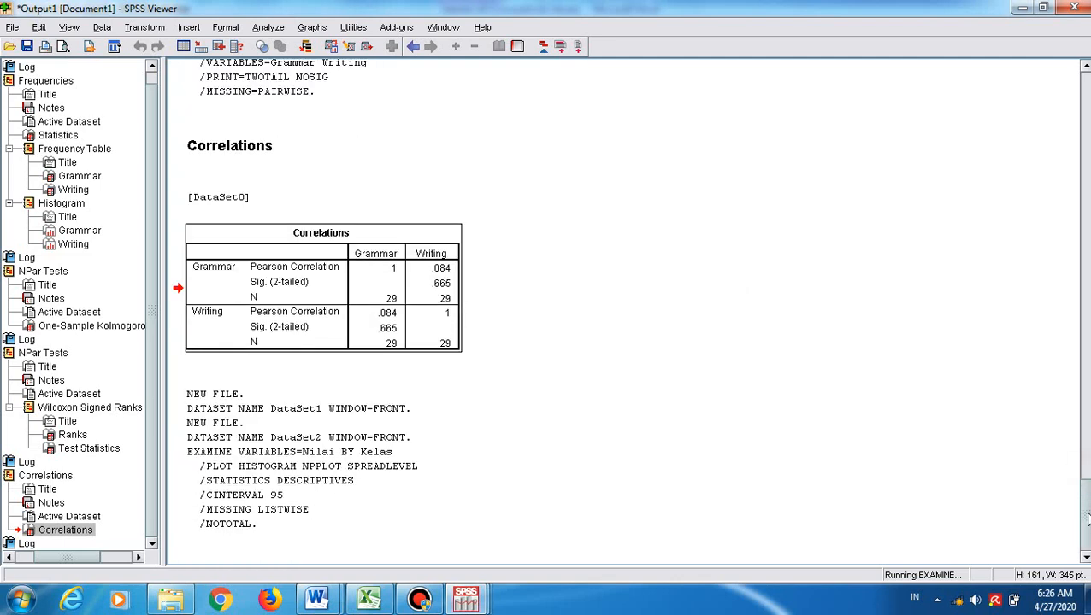
Examine the Tests of Normality and Test of Homogeneity of Variance tables in the Explore output
{"action": "left_click_drag", "start_coordinate": [1083, 379], "coordinate": [1088, 445]}
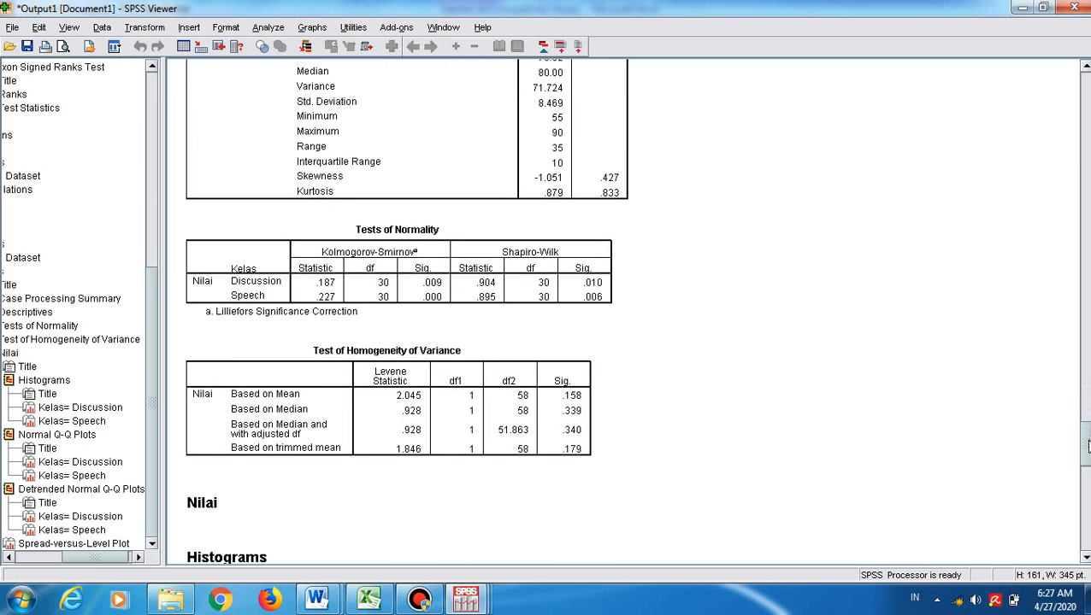
{"action": "left_click", "coordinate": [424, 290]}
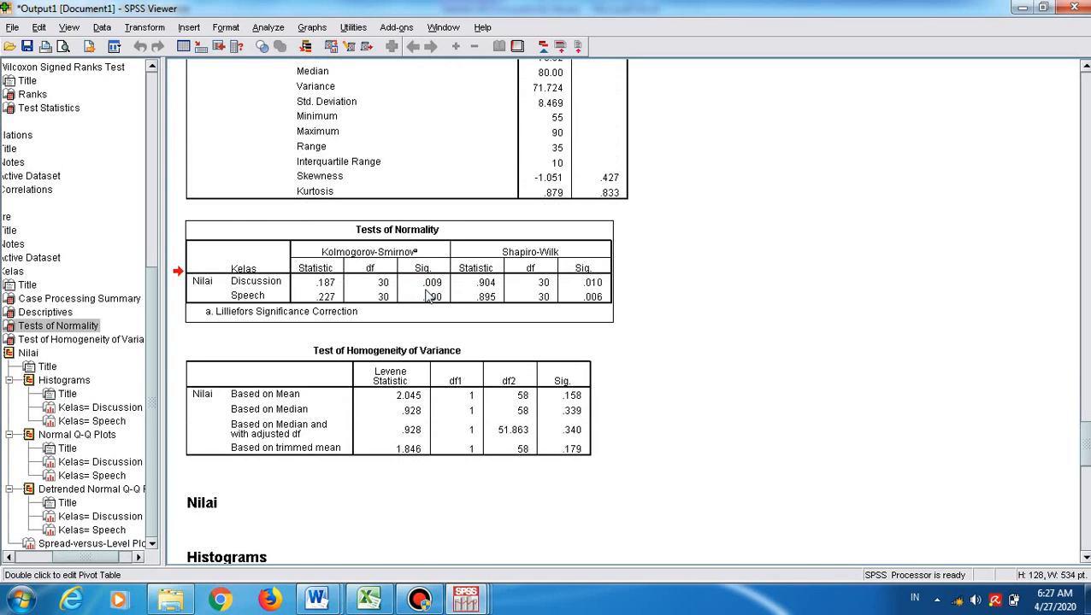
{"action": "left_click", "coordinate": [419, 385]}
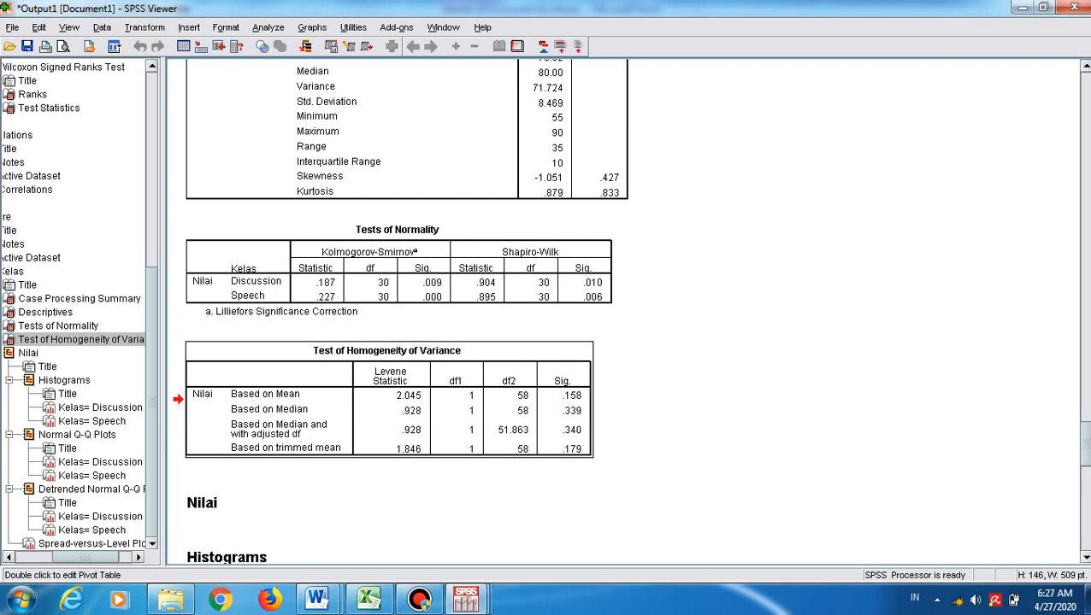
Compare the F-test homogeneity section of the Excel Komparasi sheet with the SPSS output and look through the output's histograms
{"action": "key", "text": "alt+Tab"}
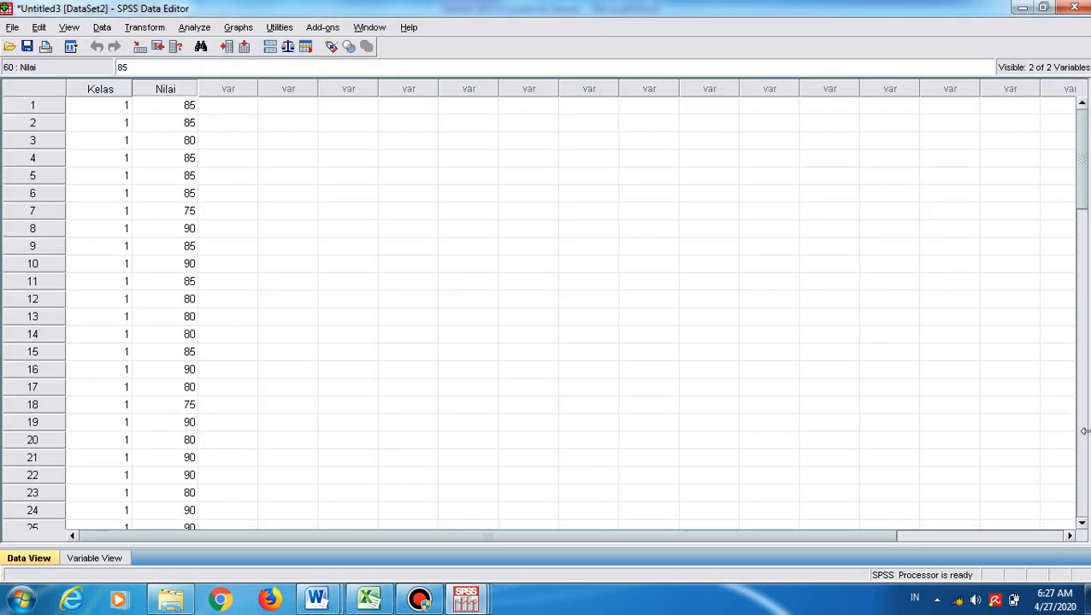
{"action": "key", "text": "alt+Tab"}
{"action": "left_click", "coordinate": [385, 600]}
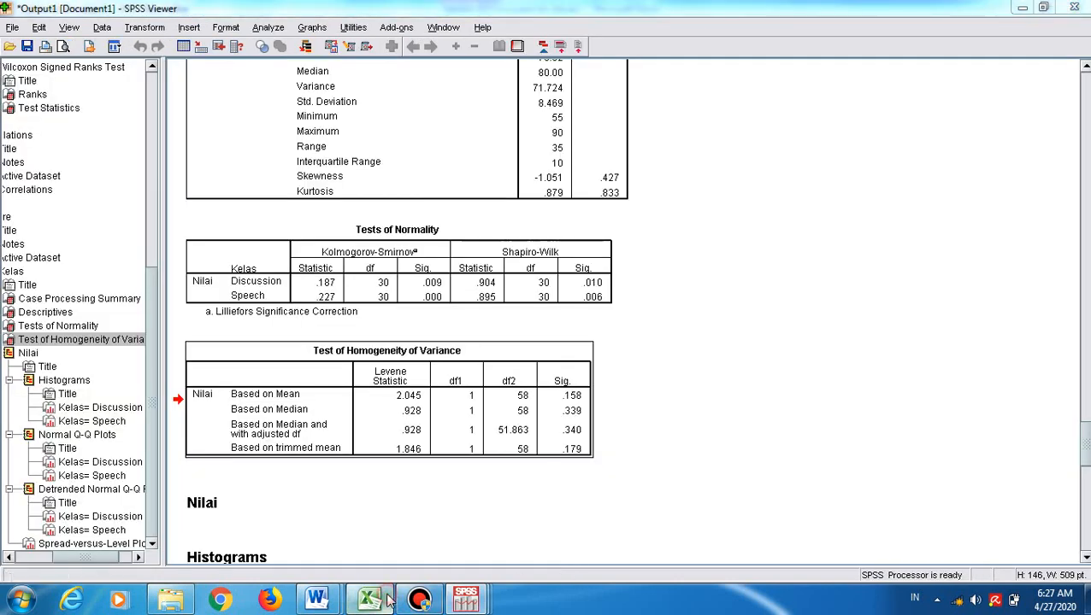
{"action": "key", "text": "Page_Down"}
{"action": "key", "text": "Page_Down"}
{"action": "key", "text": "Page_Down"}
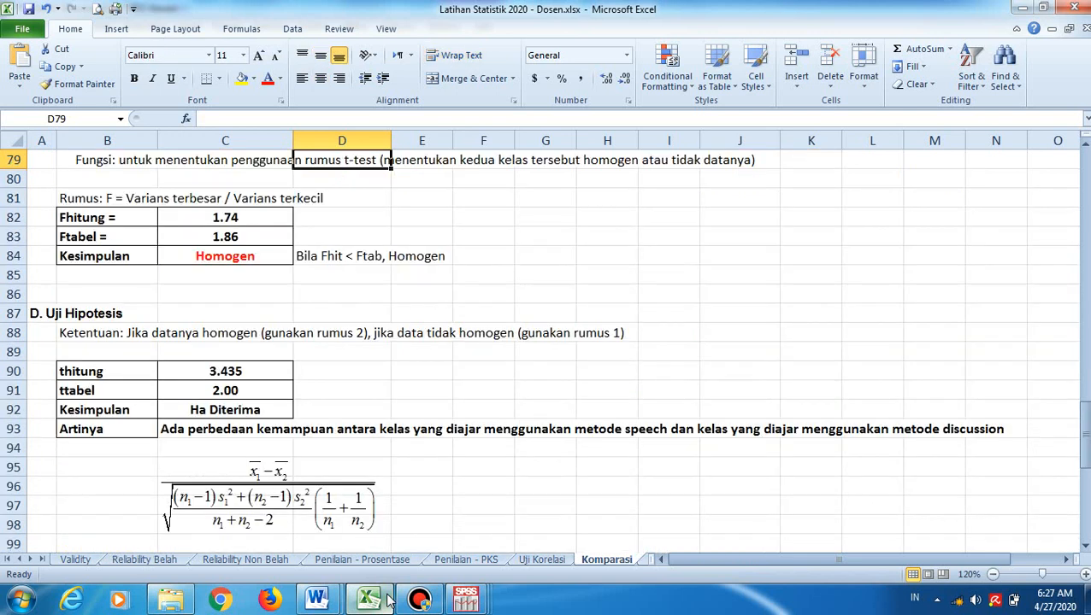
{"action": "left_click", "coordinate": [388, 600]}
{"action": "mouse_move", "coordinate": [1087, 441]}
{"action": "left_mouse_down"}
{"action": "mouse_move", "coordinate": [1087, 547]}
{"action": "mouse_move", "coordinate": [1087, 444]}
{"action": "left_mouse_up"}
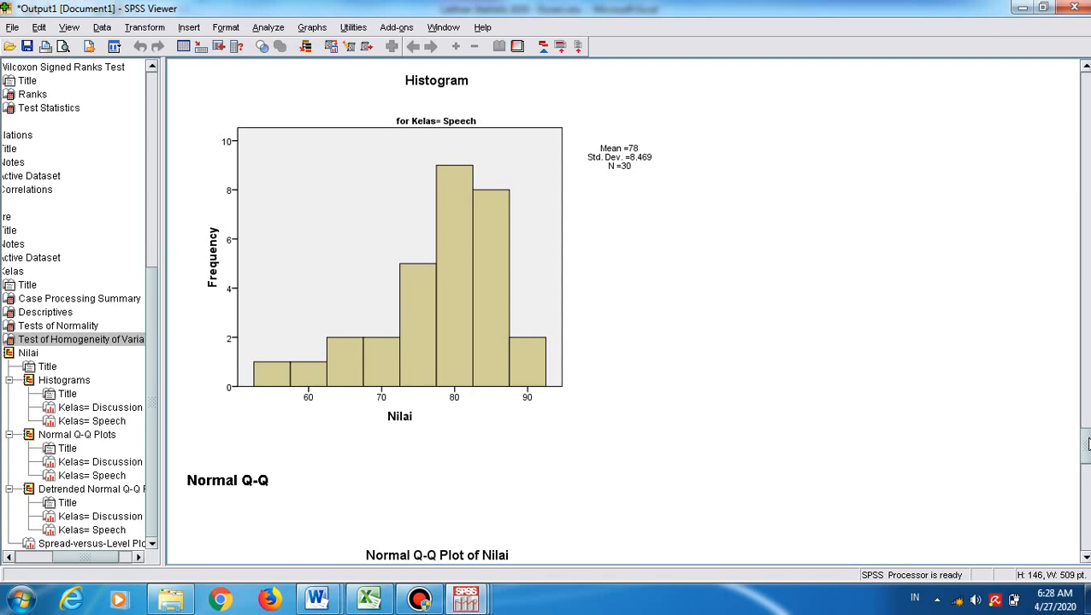
Switch back to the Komparasi sheet in Excel and read section D, Uji Hipotesis, with its t-test values and formula
{"action": "left_click", "coordinate": [368, 600]}
{"action": "key", "text": "Down"}
{"action": "key", "text": "Down"}
{"action": "key", "text": "Down"}
{"action": "key", "text": "Down"}
{"action": "key", "text": "Down"}
{"action": "key", "text": "Down"}
{"action": "key", "text": "Down"}
{"action": "key", "text": "Down"}
{"action": "key", "text": "Down"}
{"action": "key", "text": "Down"}
{"action": "key", "text": "Down"}
{"action": "key", "text": "Down"}
{"action": "key", "text": "Down"}
{"action": "key", "text": "Down"}
{"action": "key", "text": "Down"}
{"action": "key", "text": "Down"}
{"action": "key", "text": "Down"}
{"action": "key", "text": "Down"}
{"action": "key", "text": "Down"}
{"action": "key", "text": "Down"}
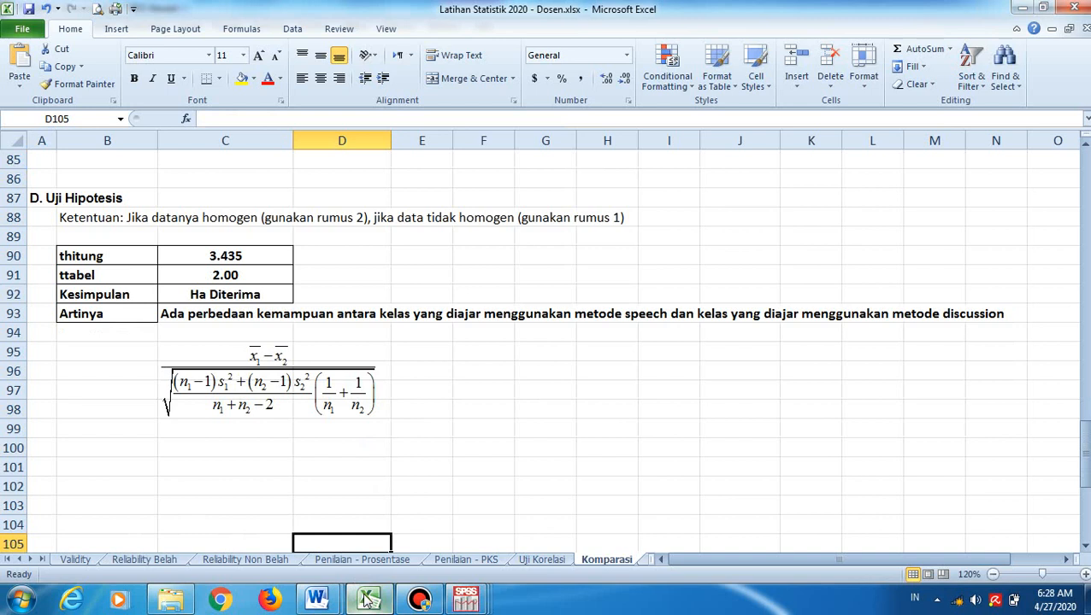
Switch to the Statistik.rtf document in Word and find the Comparison section with the independent-samples t-test instructions
{"action": "mouse_move", "coordinate": [372, 602]}
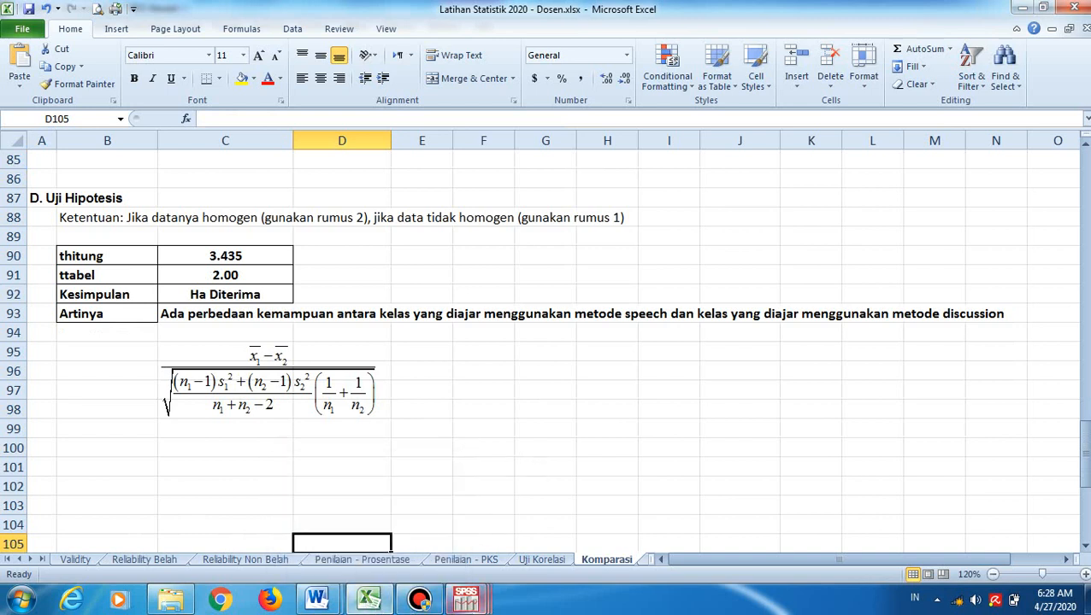
{"action": "mouse_move", "coordinate": [316, 601]}
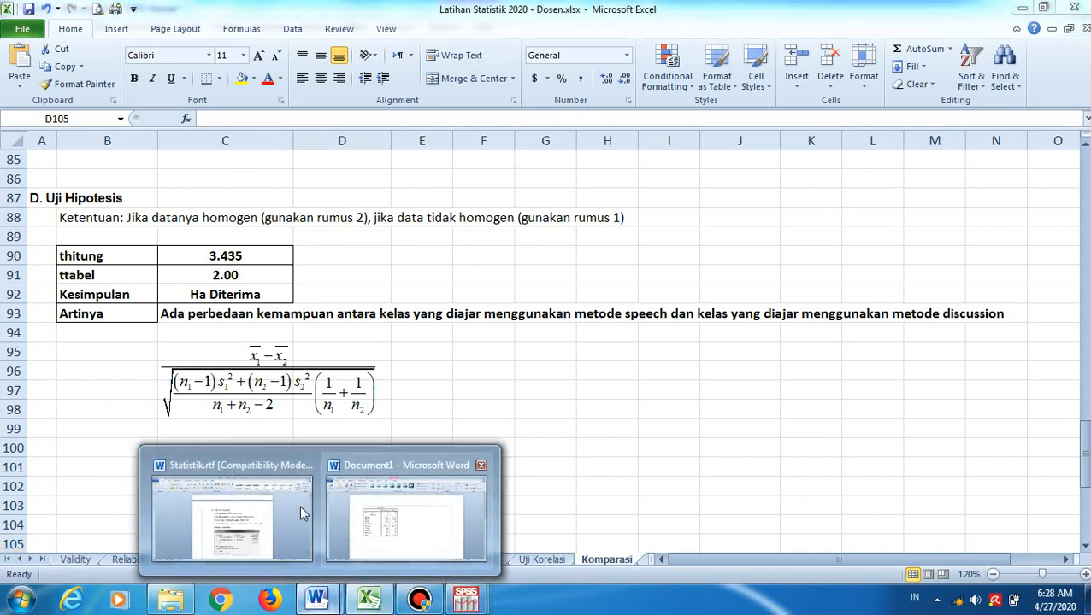
{"action": "left_click", "coordinate": [270, 510]}
{"action": "scroll", "coordinate": [270, 511], "scroll_direction": "down", "scroll_amount": 5}
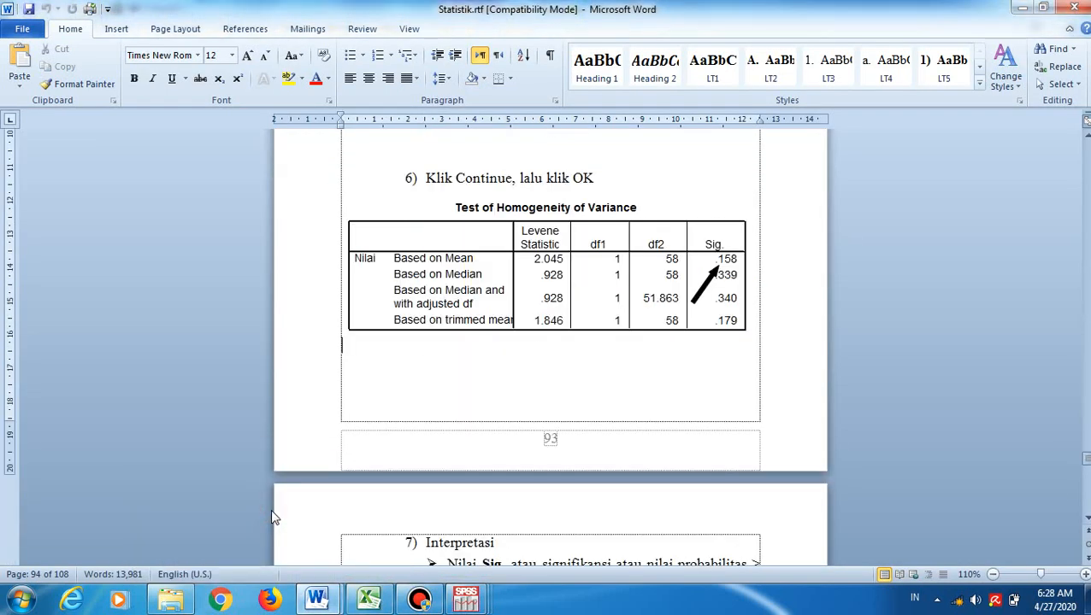
{"action": "scroll", "coordinate": [270, 517], "scroll_direction": "down", "scroll_amount": 7}
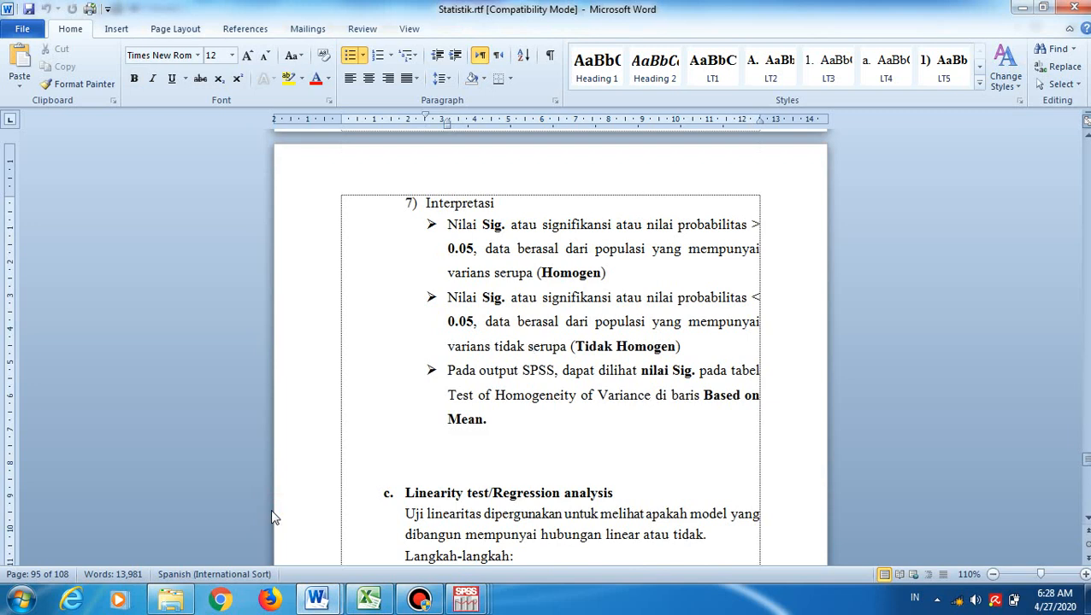
{"action": "scroll", "coordinate": [272, 516], "scroll_direction": "down", "scroll_amount": 20}
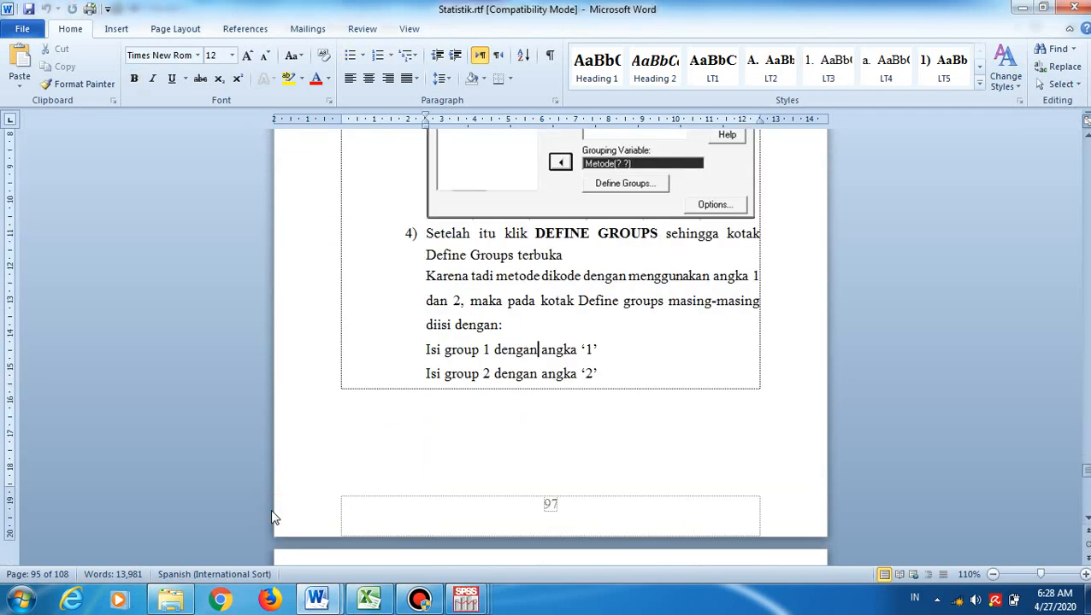
{"action": "scroll", "coordinate": [272, 517], "scroll_direction": "down", "scroll_amount": 15}
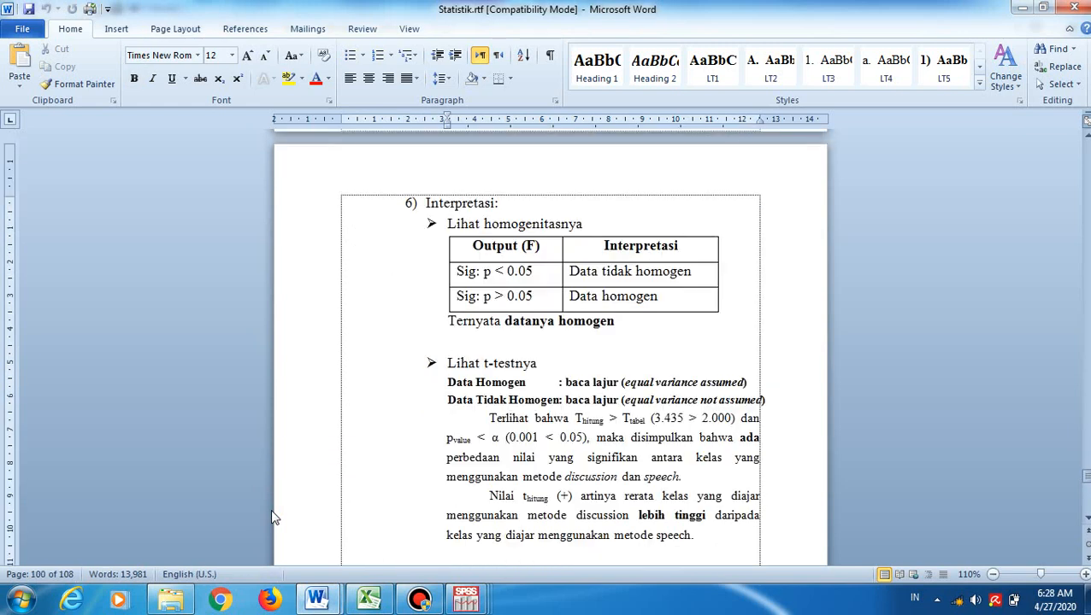
{"action": "scroll", "coordinate": [270, 517], "scroll_direction": "down", "scroll_amount": 10}
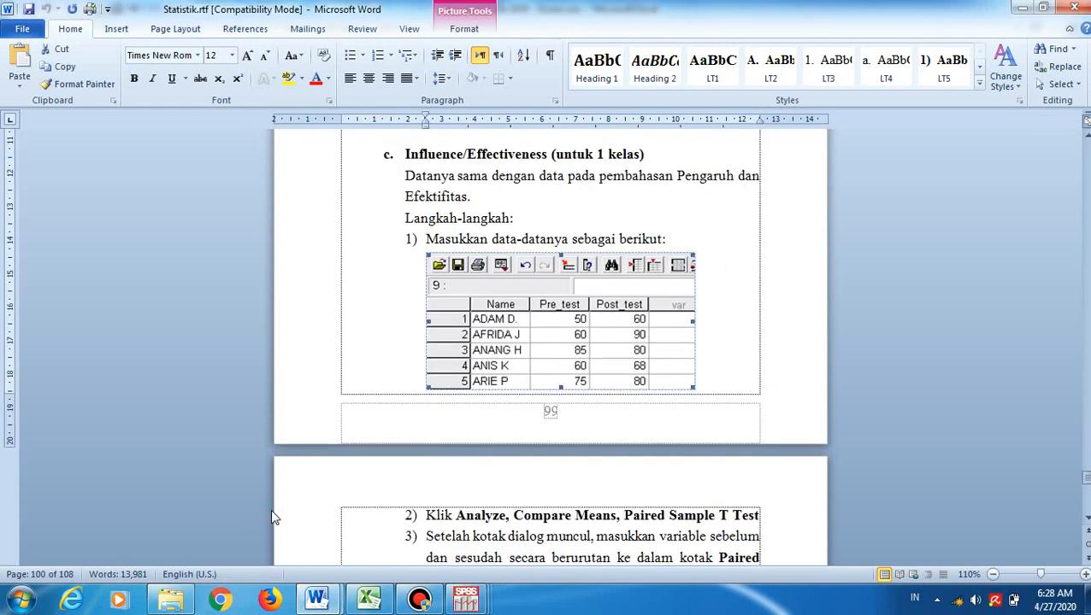
{"action": "scroll", "coordinate": [272, 517], "scroll_direction": "up", "scroll_amount": 15}
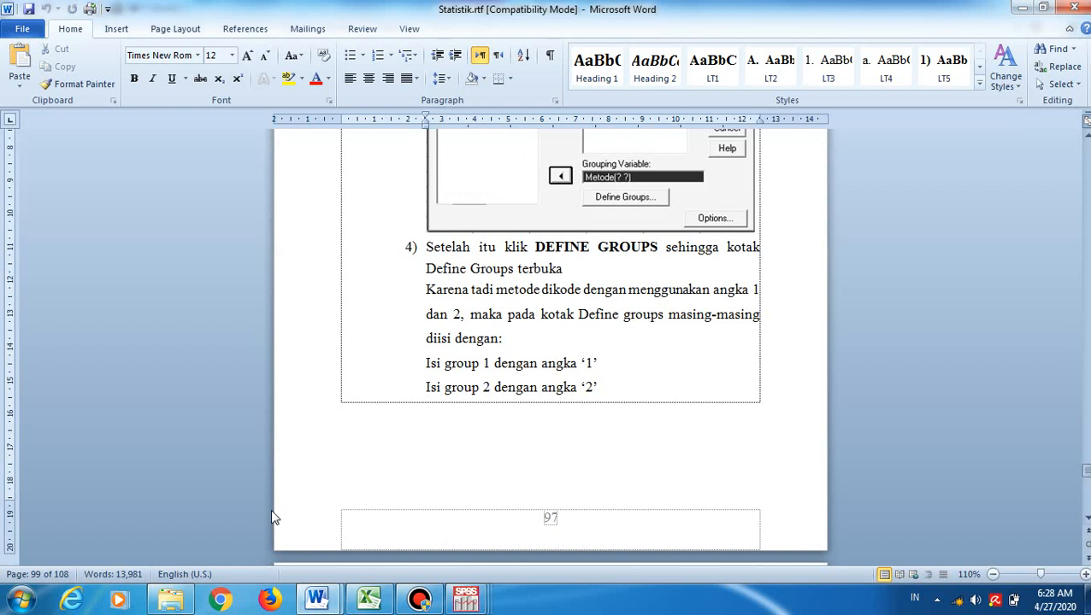
{"action": "scroll", "coordinate": [270, 517], "scroll_direction": "up", "scroll_amount": 10}
{"action": "scroll", "coordinate": [270, 517], "scroll_direction": "up", "scroll_amount": 5}
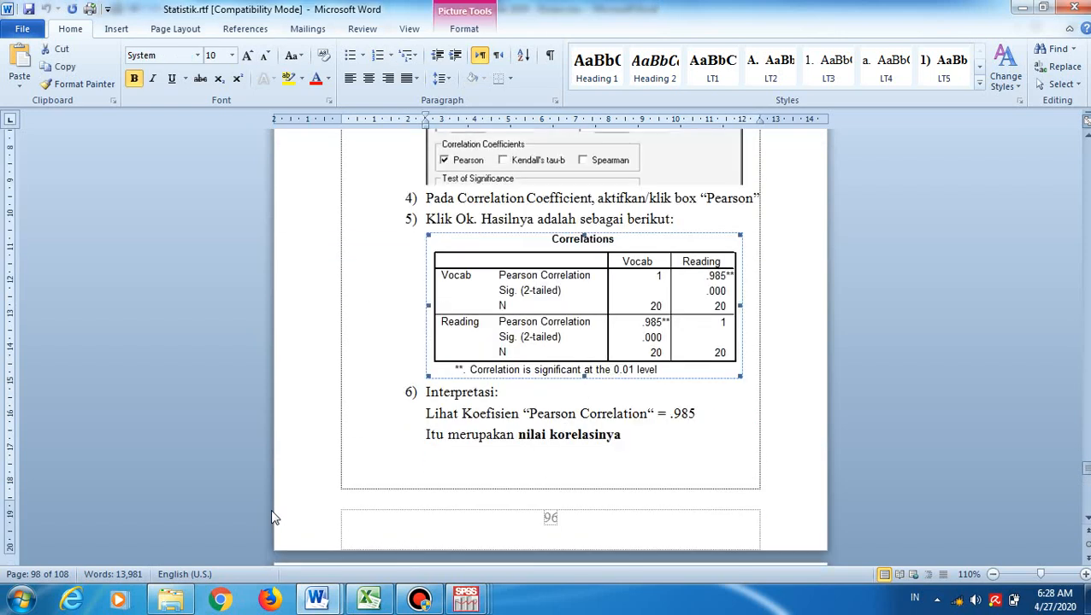
{"action": "scroll", "coordinate": [271, 517], "scroll_direction": "down", "scroll_amount": 5}
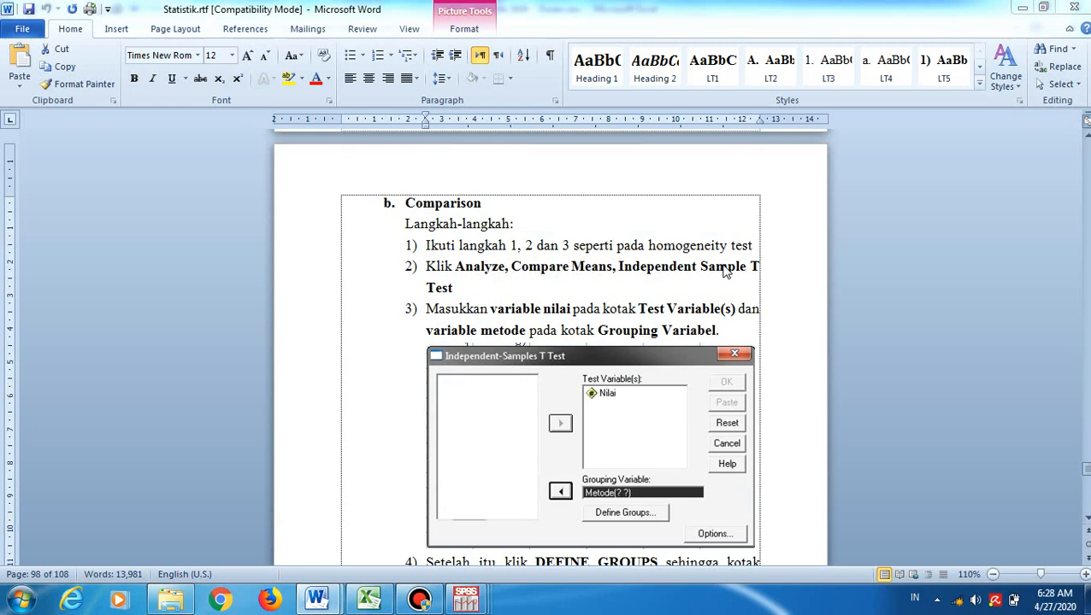
Switch to the SPSS Data Editor with the Untitled3 dataset and open the Independent-Samples T Test dialog, rechecking the Word instructions on the way
{"action": "key", "text": "alt+Tab"}
{"action": "left_click", "coordinate": [469, 601]}
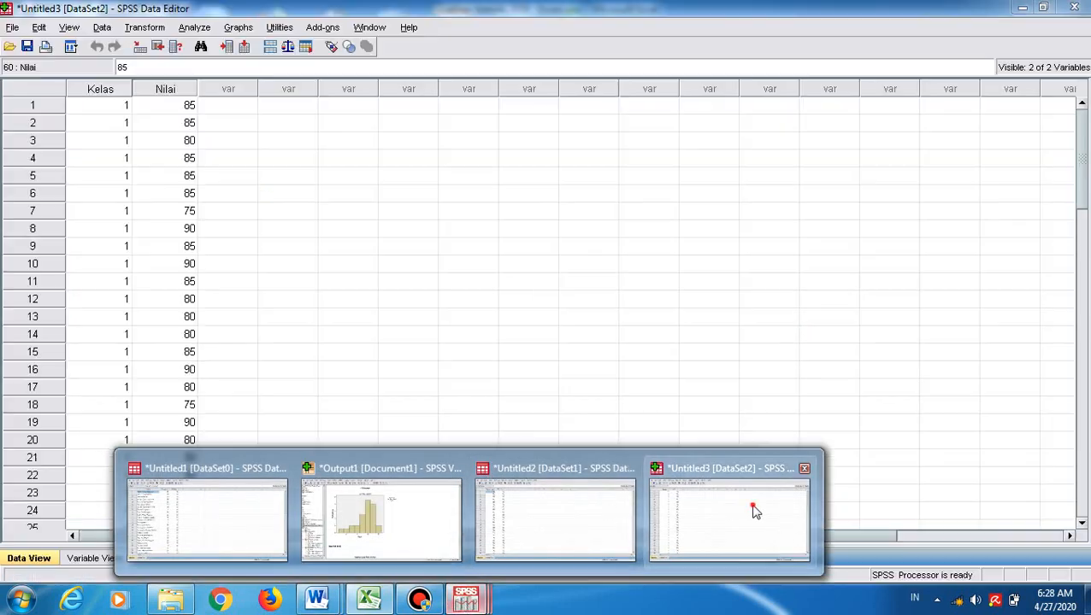
{"action": "left_click", "coordinate": [755, 511]}
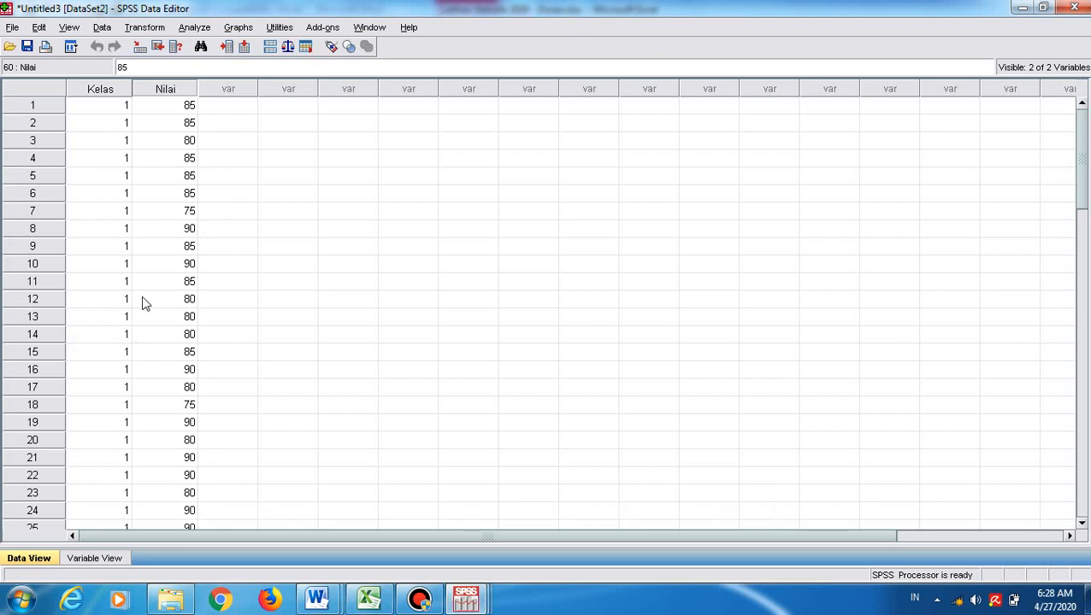
{"action": "left_click", "coordinate": [194, 34]}
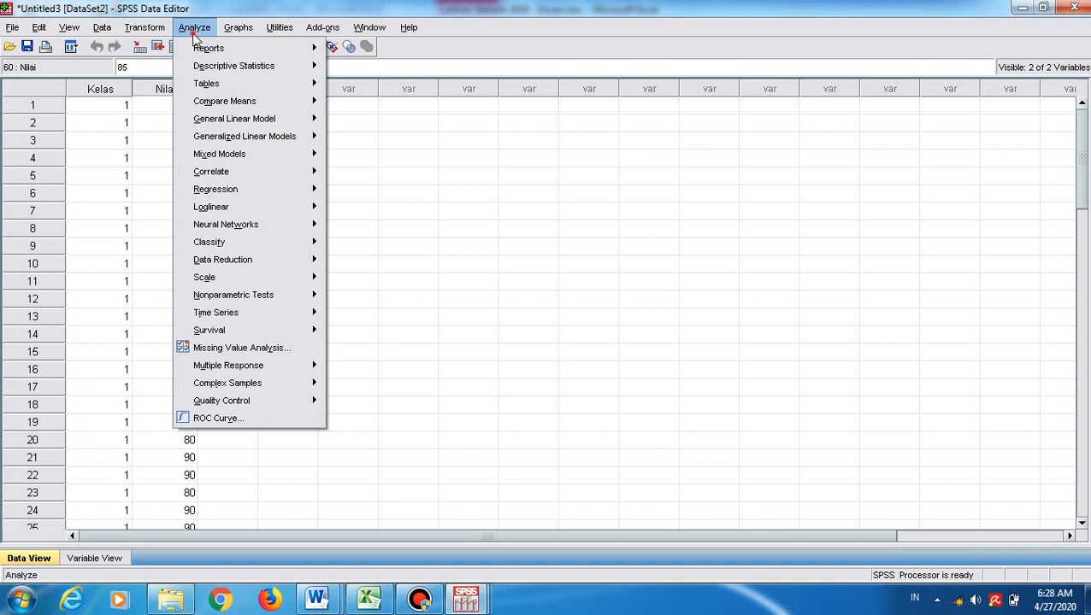
{"action": "key", "text": "alt+Tab"}
{"action": "key", "text": "alt+Tab"}
{"action": "key", "text": "alt+Tab"}
{"action": "key", "text": "alt+Tab"}
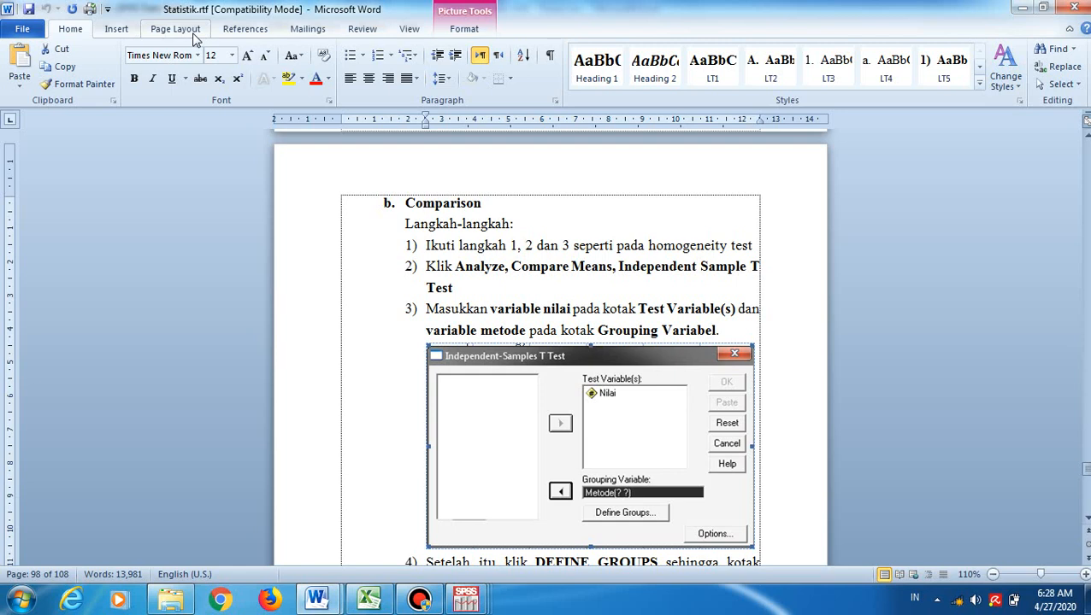
{"action": "key", "text": "alt+Tab"}
{"action": "left_click", "coordinate": [194, 30]}
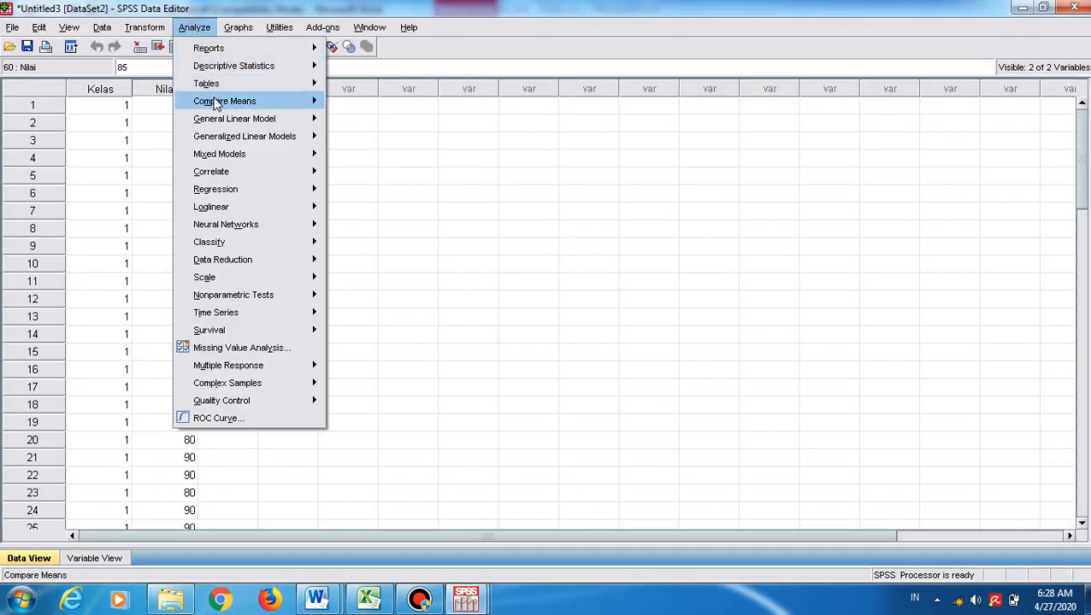
{"action": "mouse_move", "coordinate": [215, 103]}
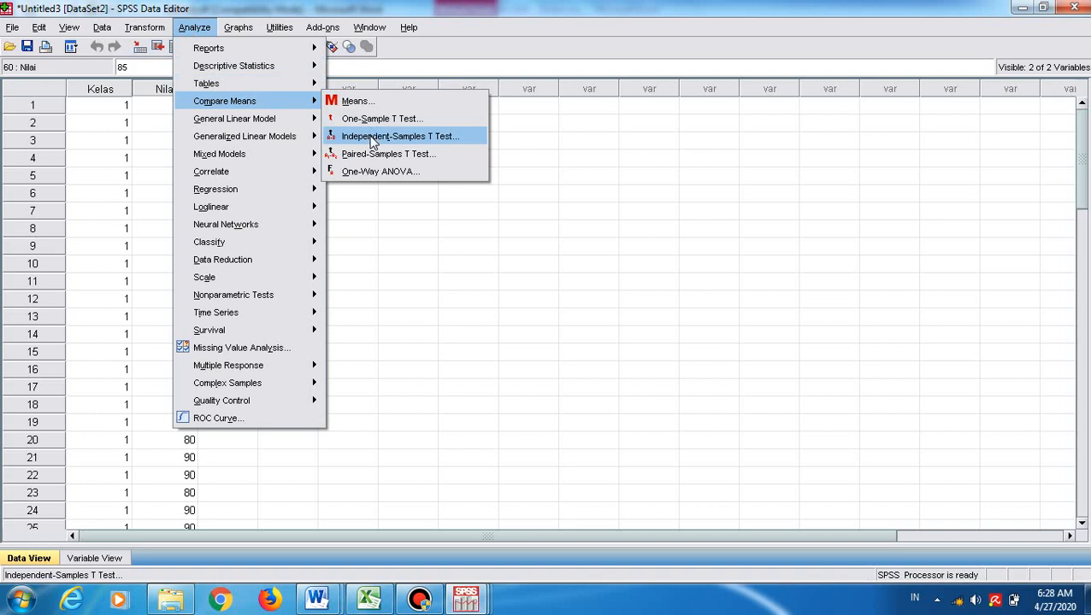
{"action": "left_click", "coordinate": [416, 138]}
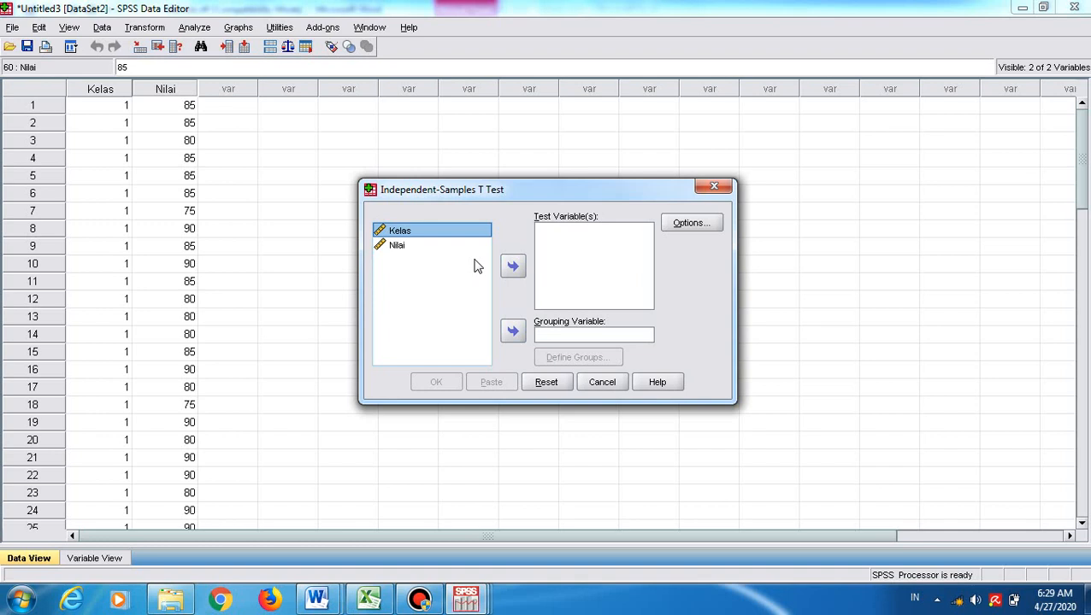
Assign Nilai as the test variable and Kelas as the grouping variable
{"action": "left_click", "coordinate": [402, 249]}
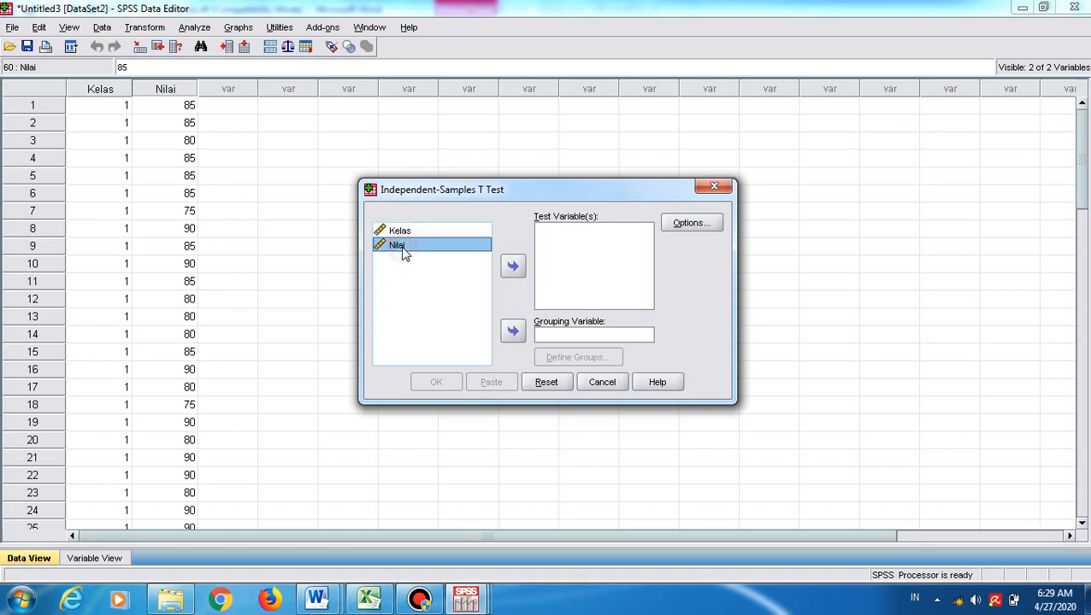
{"action": "left_click", "coordinate": [515, 269]}
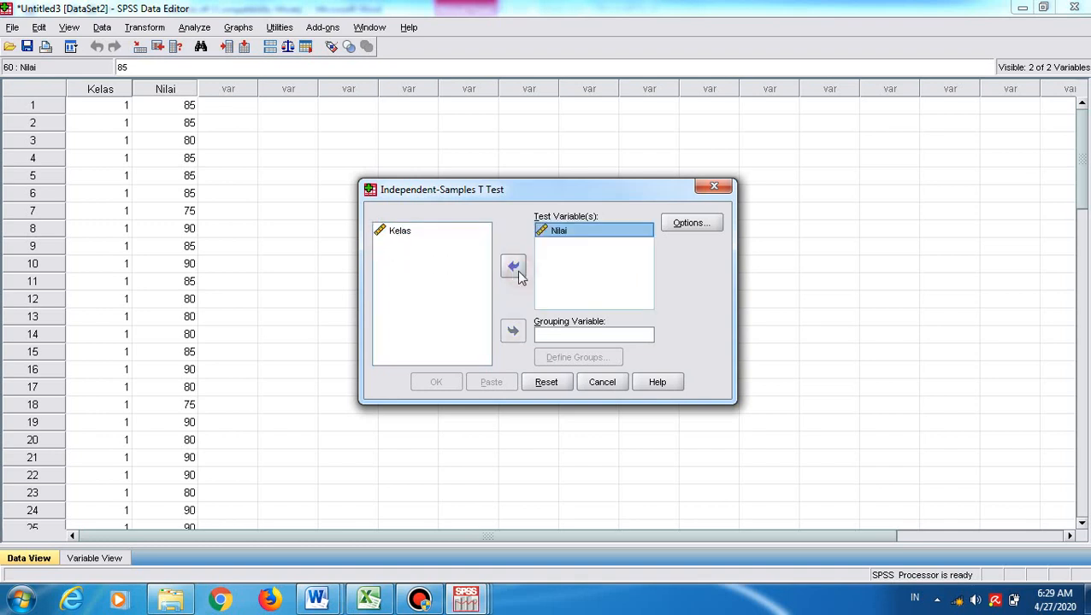
{"action": "left_click", "coordinate": [400, 233]}
{"action": "left_click", "coordinate": [514, 331]}
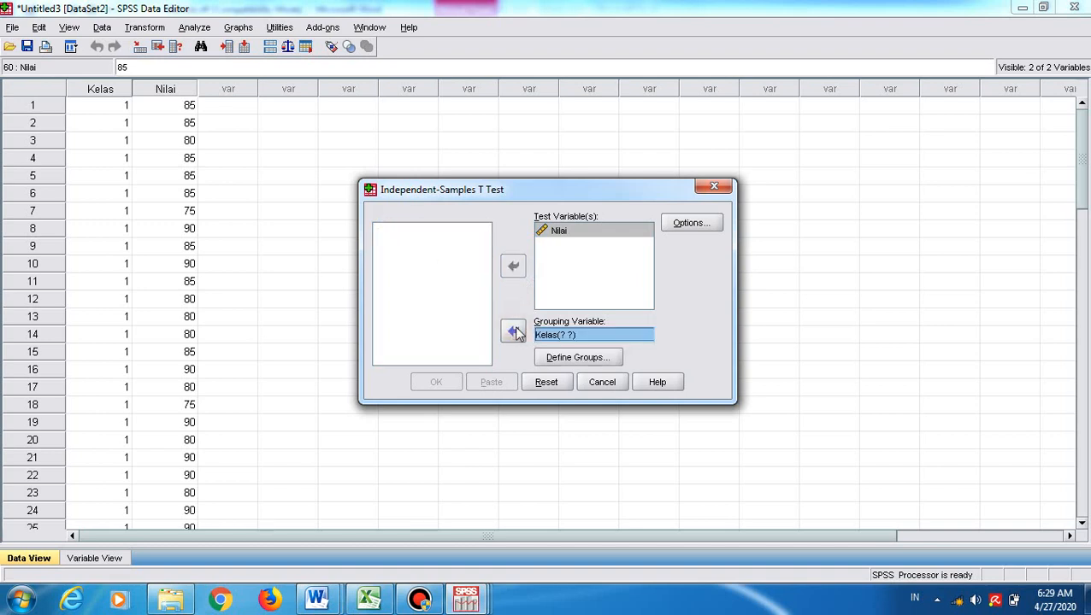
Define the Kelas groups with specified values 1 for Group 1 and 2 for Group 2
{"action": "left_click", "coordinate": [581, 359]}
{"action": "left_click", "coordinate": [538, 274]}
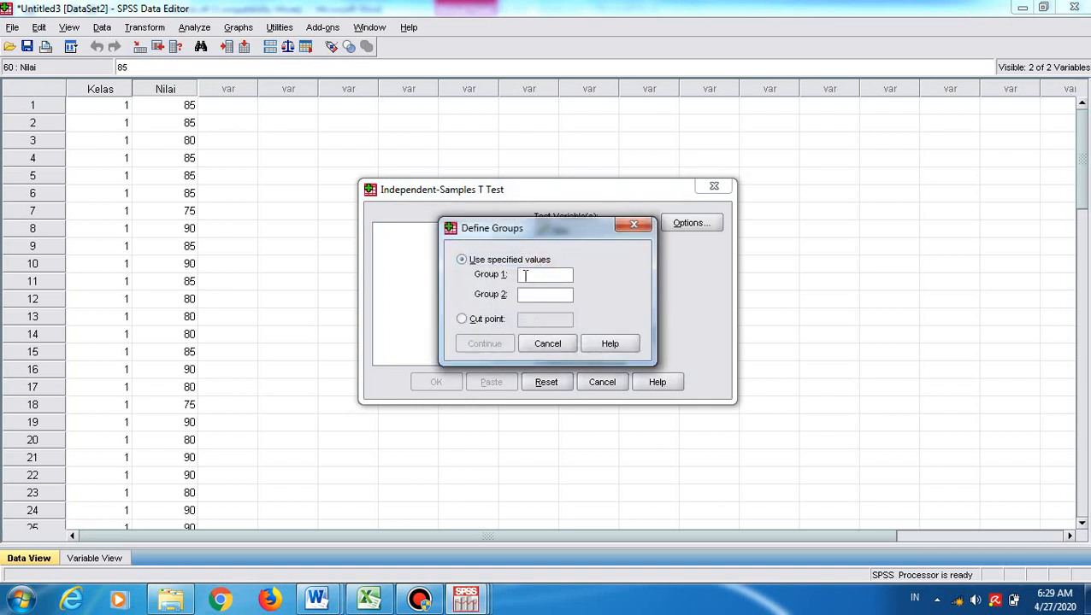
{"action": "left_click", "coordinate": [528, 295]}
{"action": "type", "text": "2"}
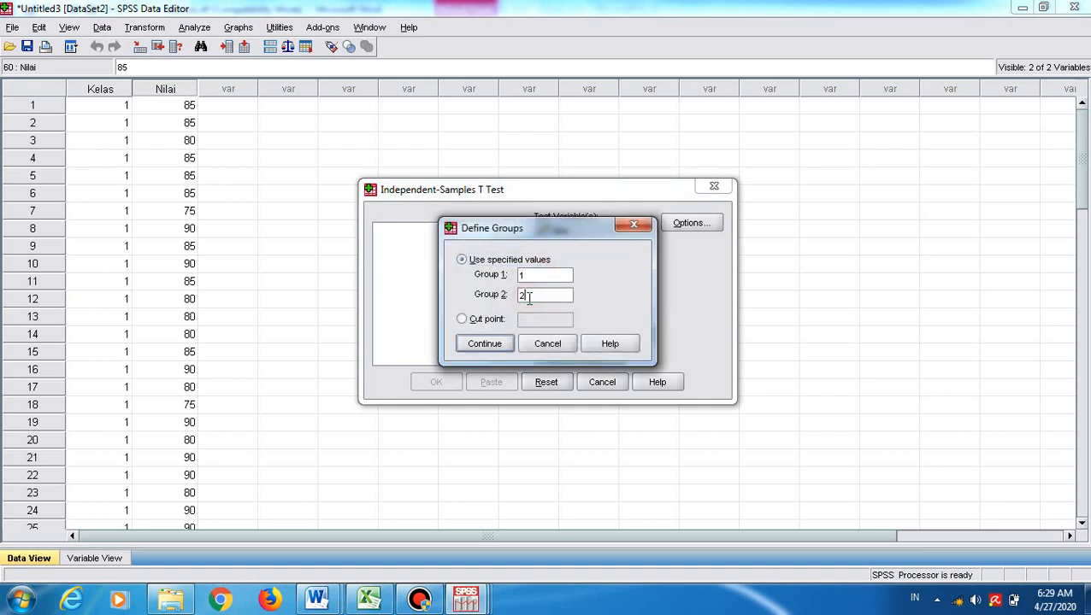
{"action": "left_click", "coordinate": [501, 340]}
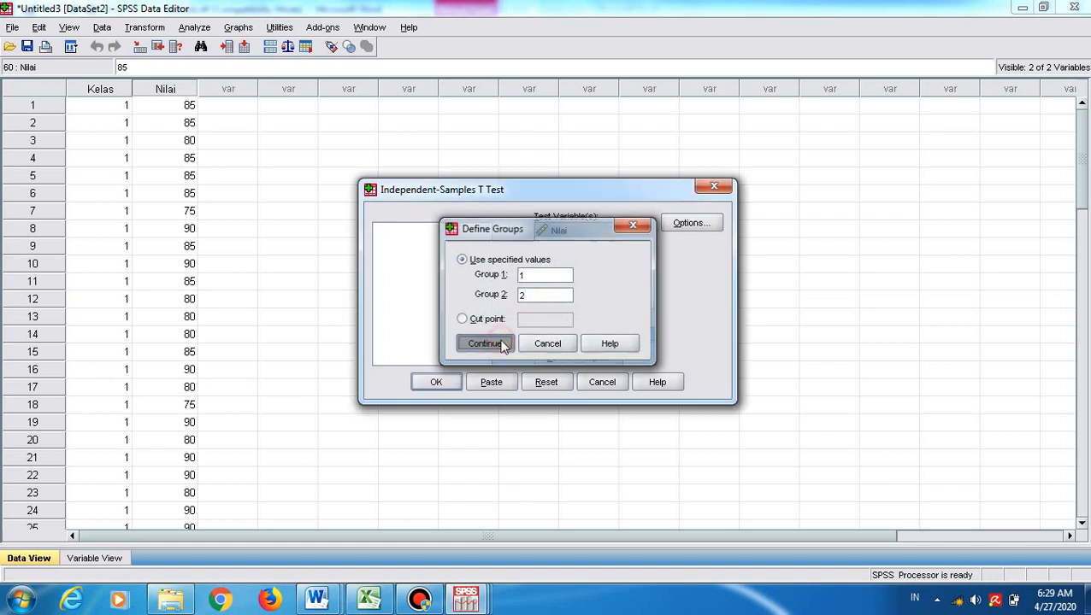
Accept a 95% confidence interval in the test options and run the independent-samples t-test
{"action": "left_click", "coordinate": [706, 225]}
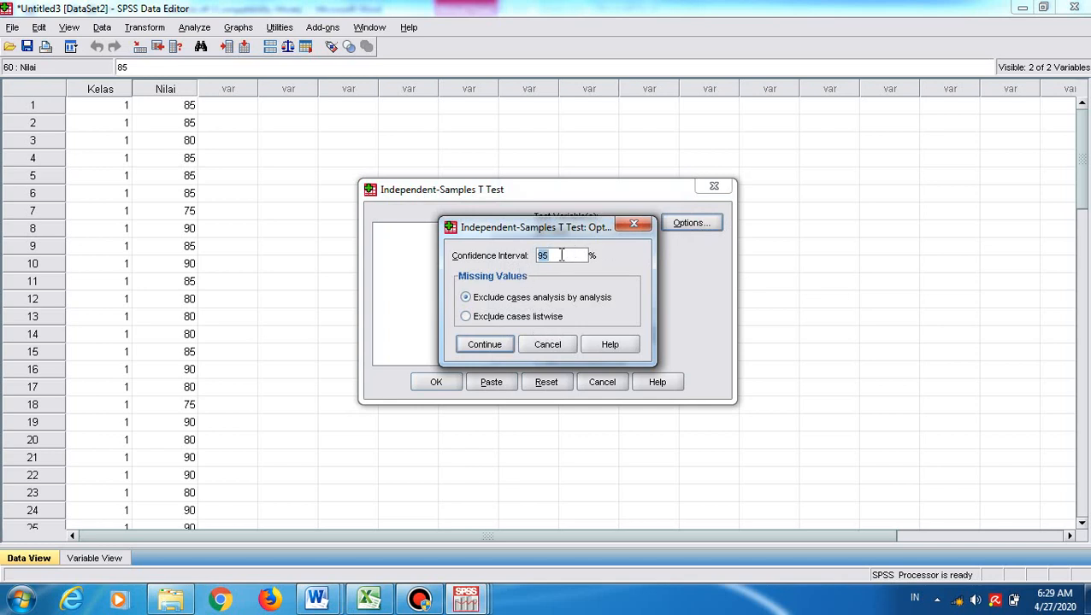
{"action": "left_click", "coordinate": [565, 255]}
{"action": "left_click", "coordinate": [503, 345]}
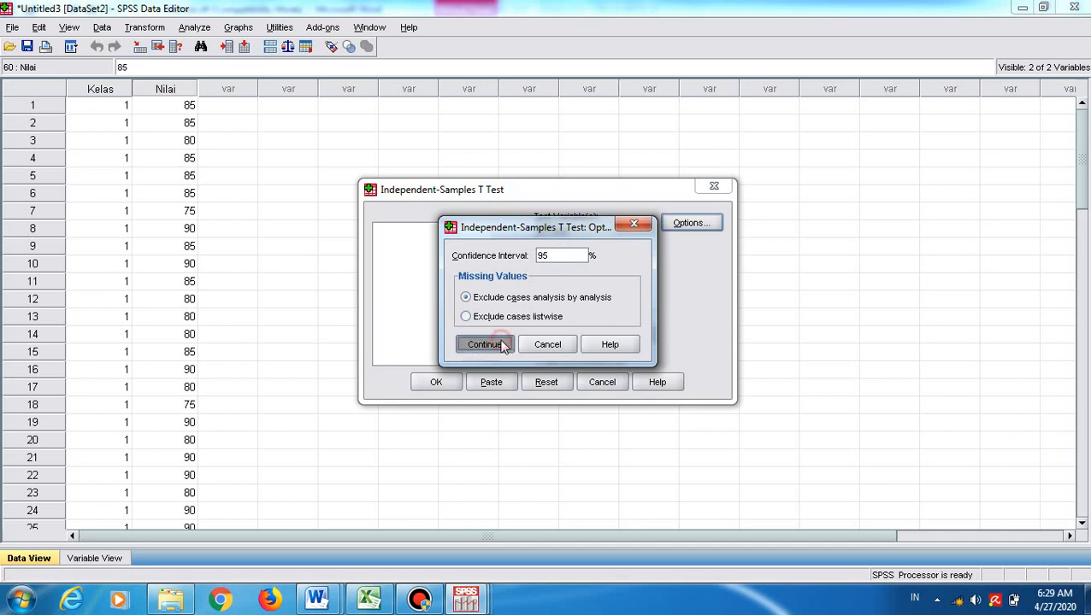
{"action": "left_click", "coordinate": [443, 383]}
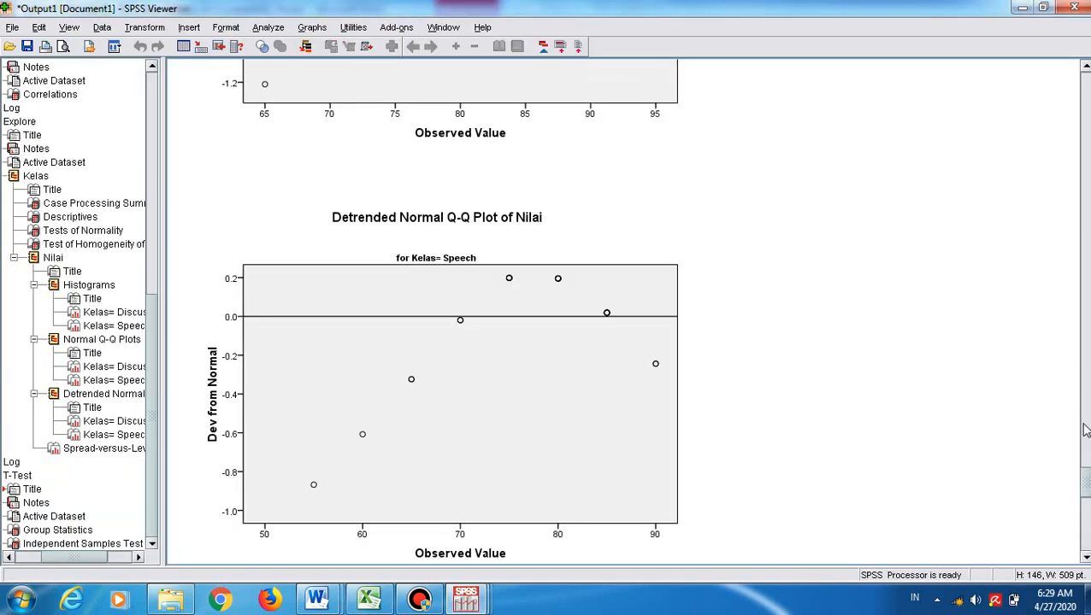
Examine the Group Statistics and Independent Samples Test tables at the end of the output
{"action": "left_click_drag", "start_coordinate": [1087, 485], "coordinate": [1088, 540]}
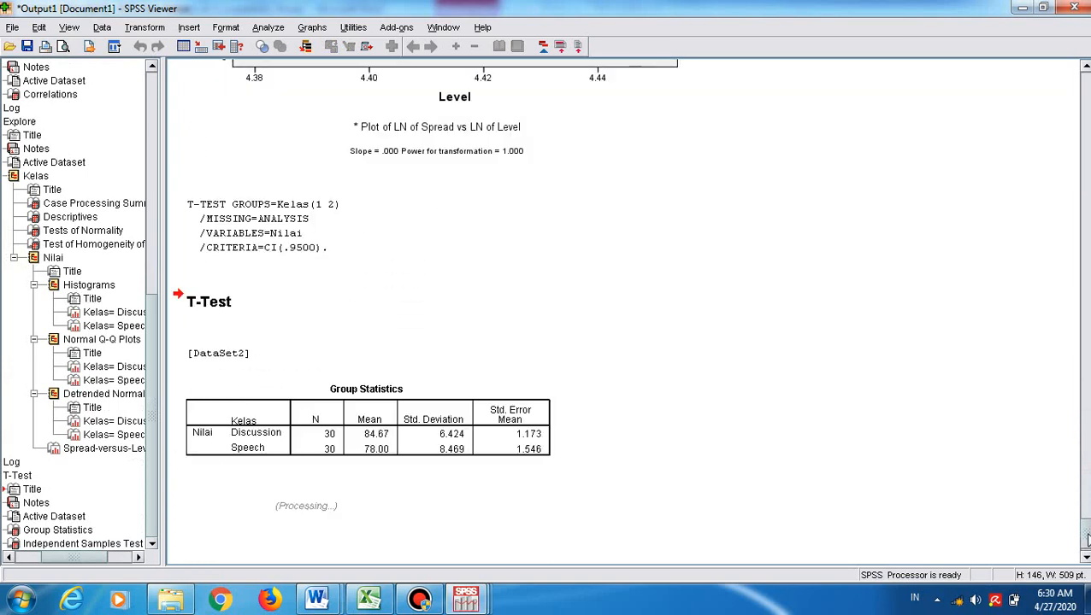
{"action": "left_click", "coordinate": [1085, 558]}
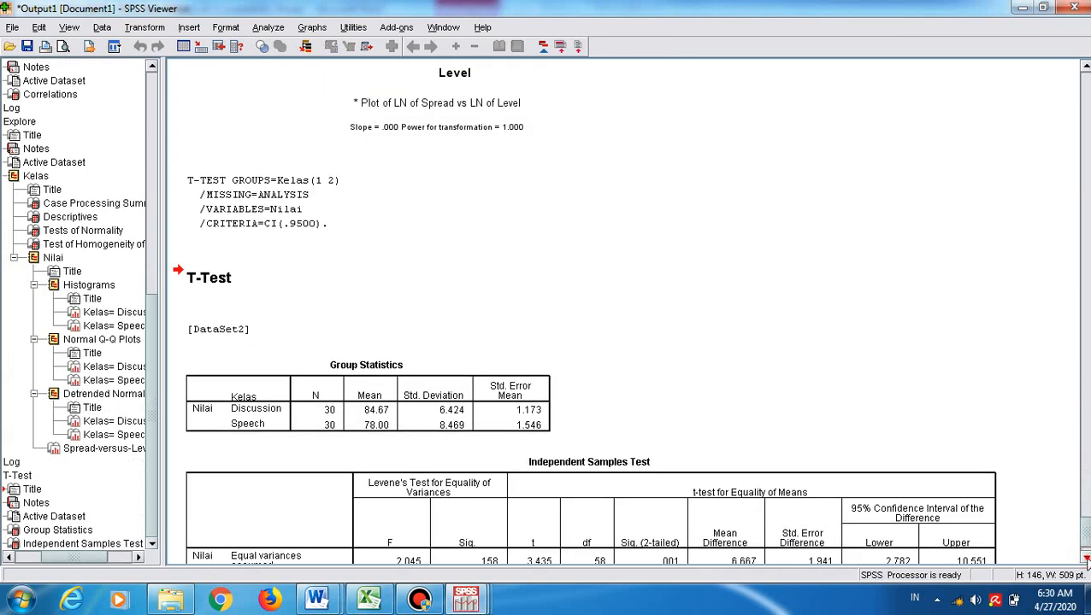
{"action": "left_click", "coordinate": [1085, 558]}
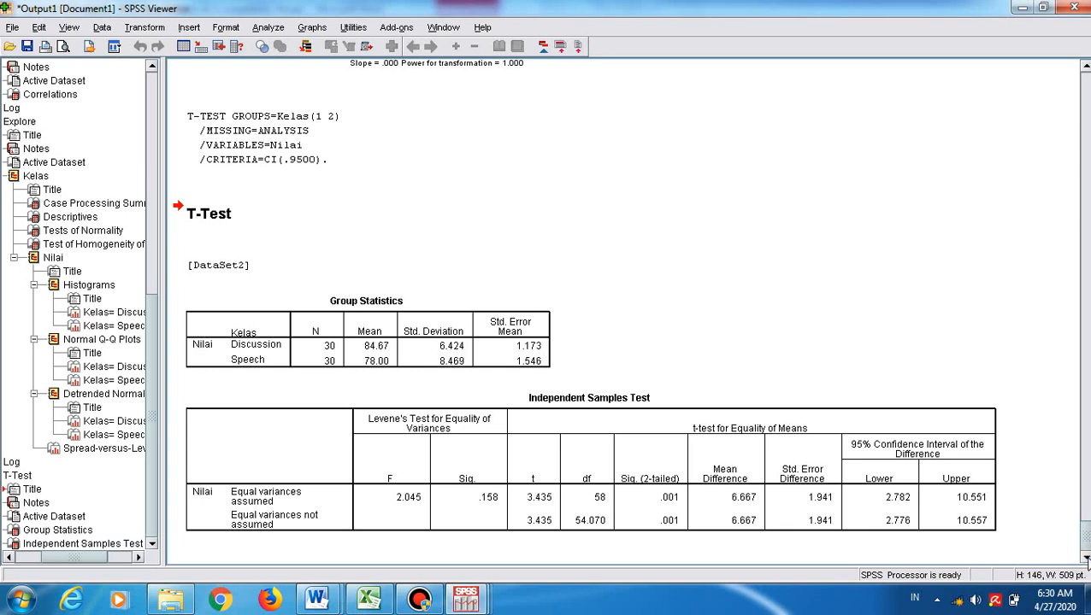
{"action": "left_click", "coordinate": [455, 493]}
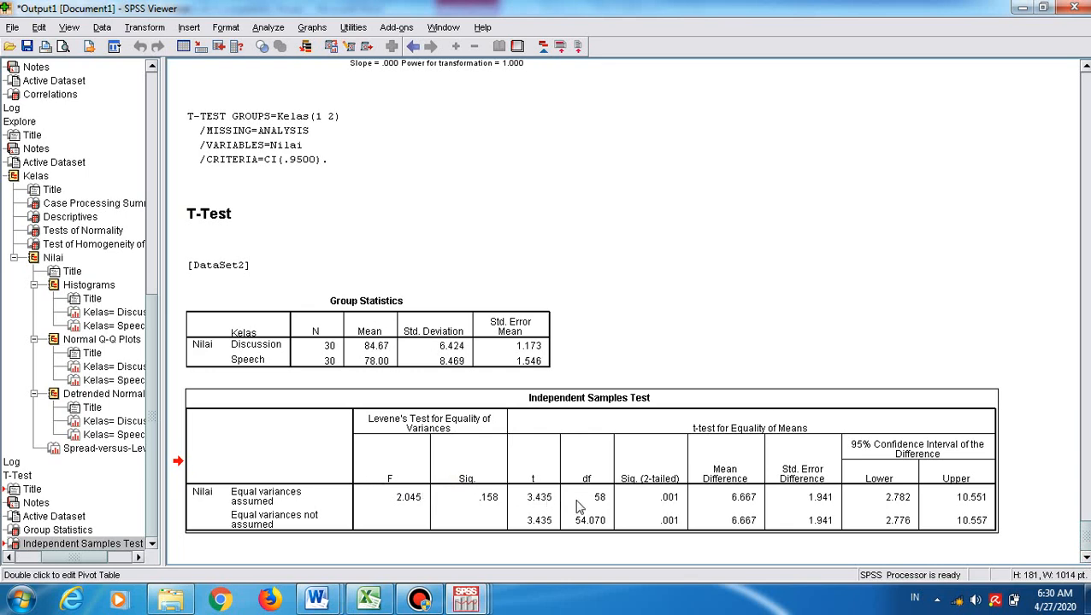
Compare the SPSS t value with the thitung result in cell C90 of the Excel Komparasi sheet, returning to the SPSS output
{"action": "key", "text": "alt+Tab"}
{"action": "key", "text": "alt+Tab"}
{"action": "key", "text": "alt+Tab"}
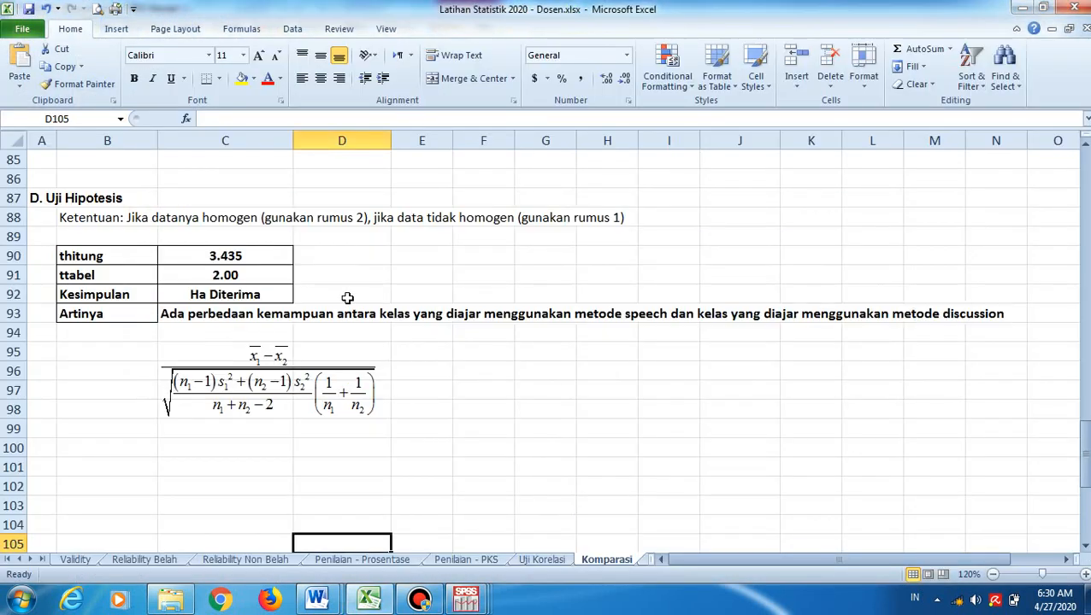
{"action": "left_click", "coordinate": [218, 248]}
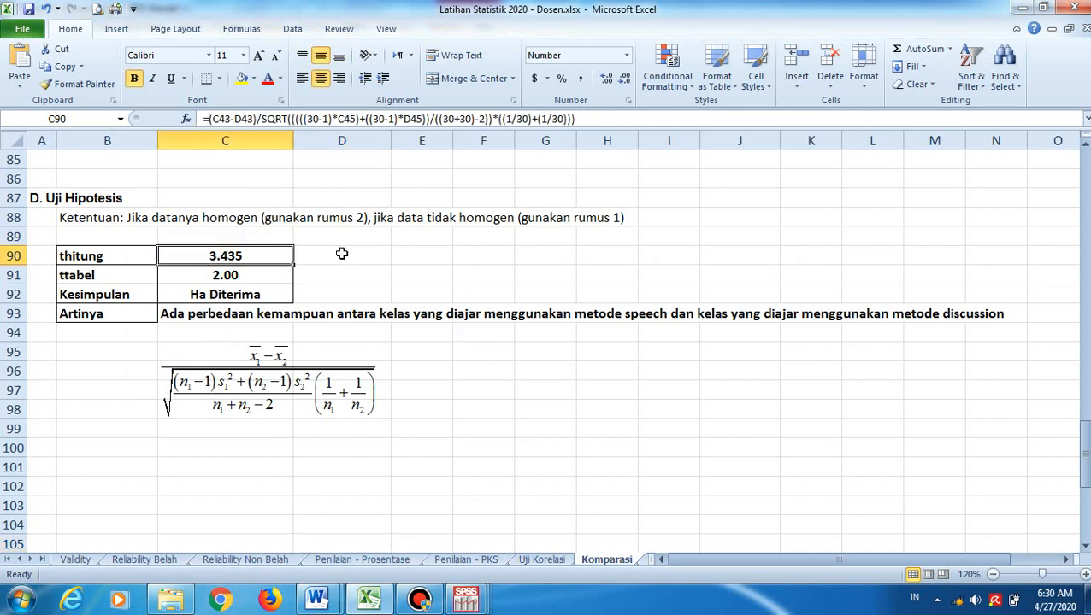
{"action": "key", "text": "alt+Tab"}
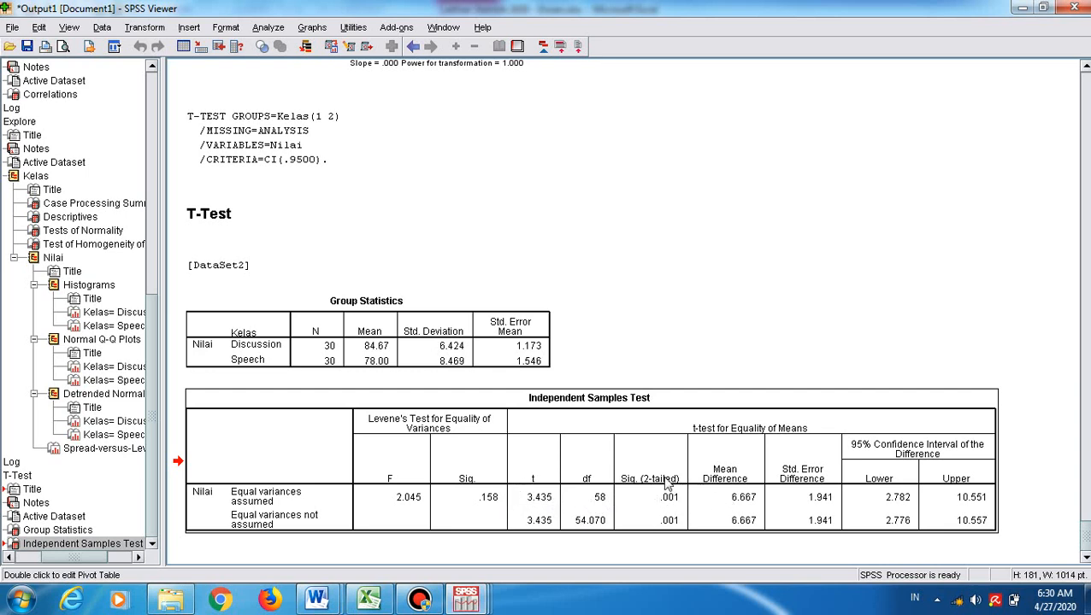
Open the Independent Samples Test table for editing in a separate window, transpose its rows and columns, and close the editor
{"action": "right_click", "coordinate": [706, 436]}
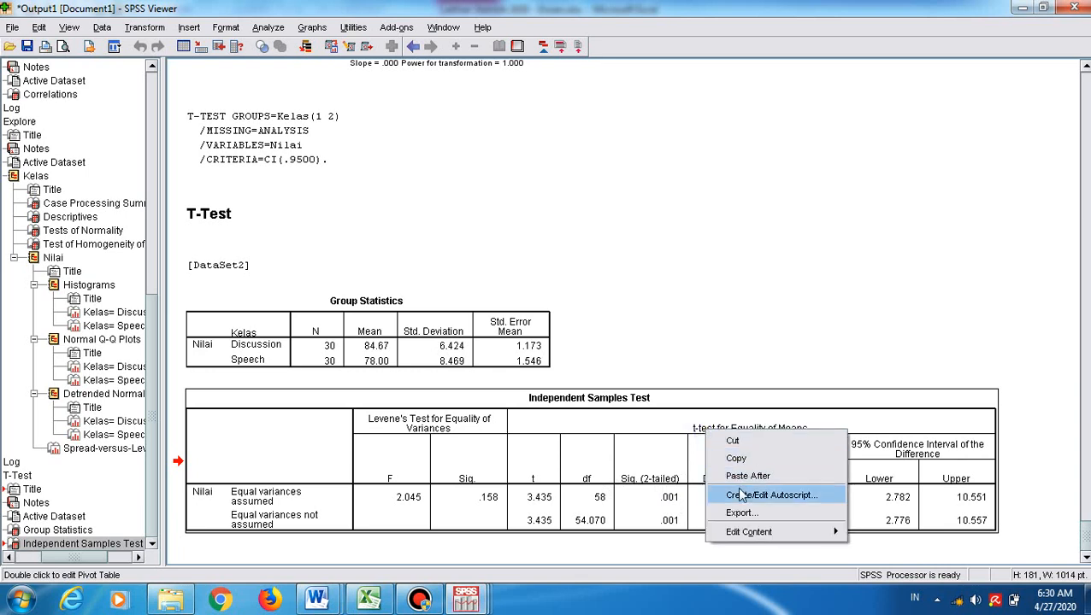
{"action": "mouse_move", "coordinate": [747, 535]}
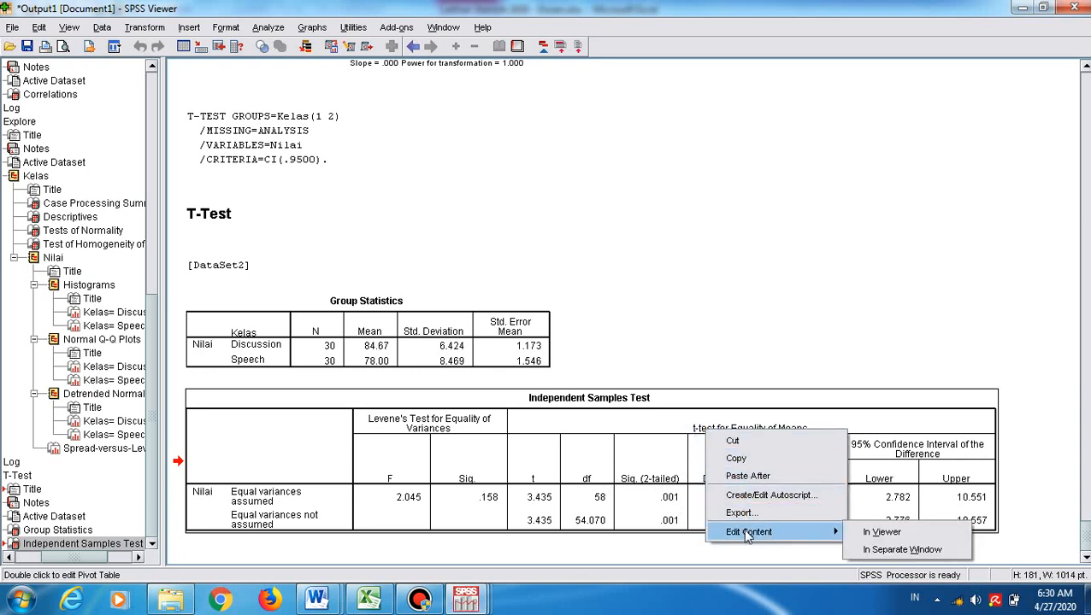
{"action": "left_click", "coordinate": [891, 555]}
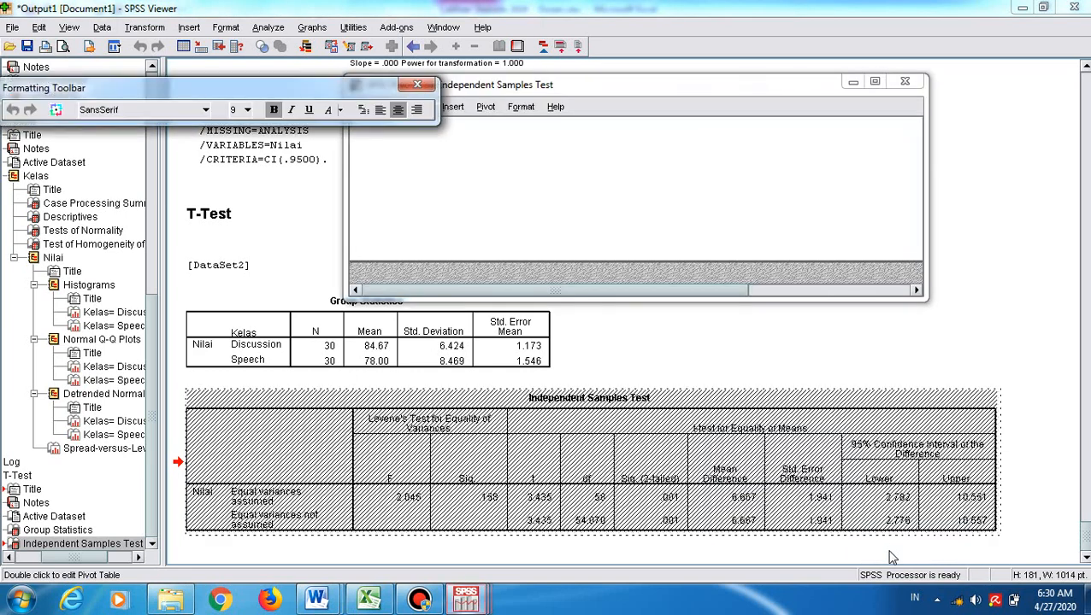
{"action": "left_click_drag", "start_coordinate": [333, 89], "coordinate": [679, 333]}
{"action": "left_click", "coordinate": [417, 107]}
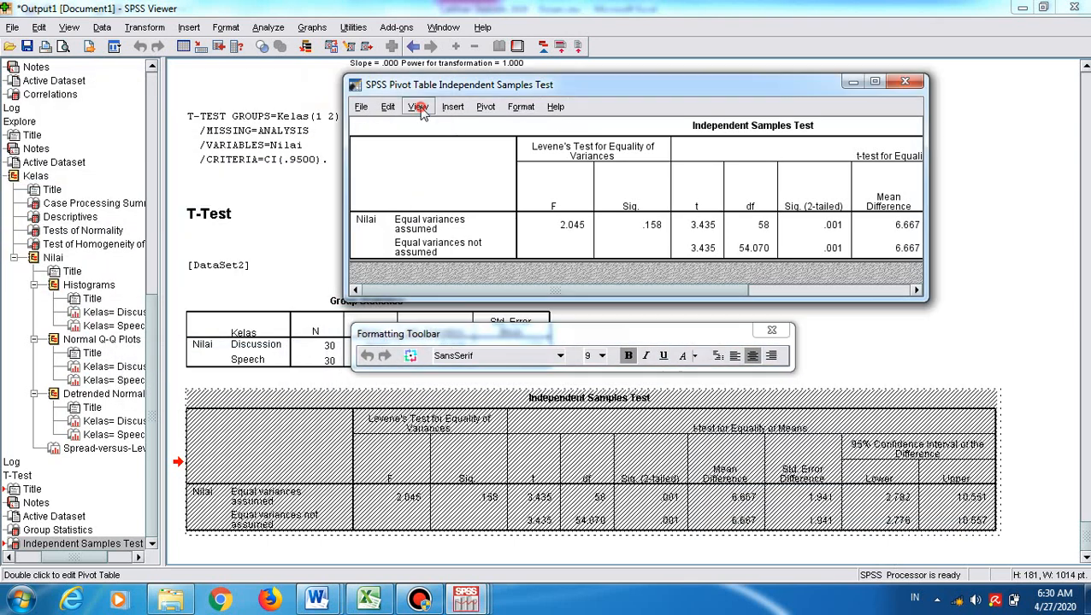
{"action": "mouse_move", "coordinate": [483, 109]}
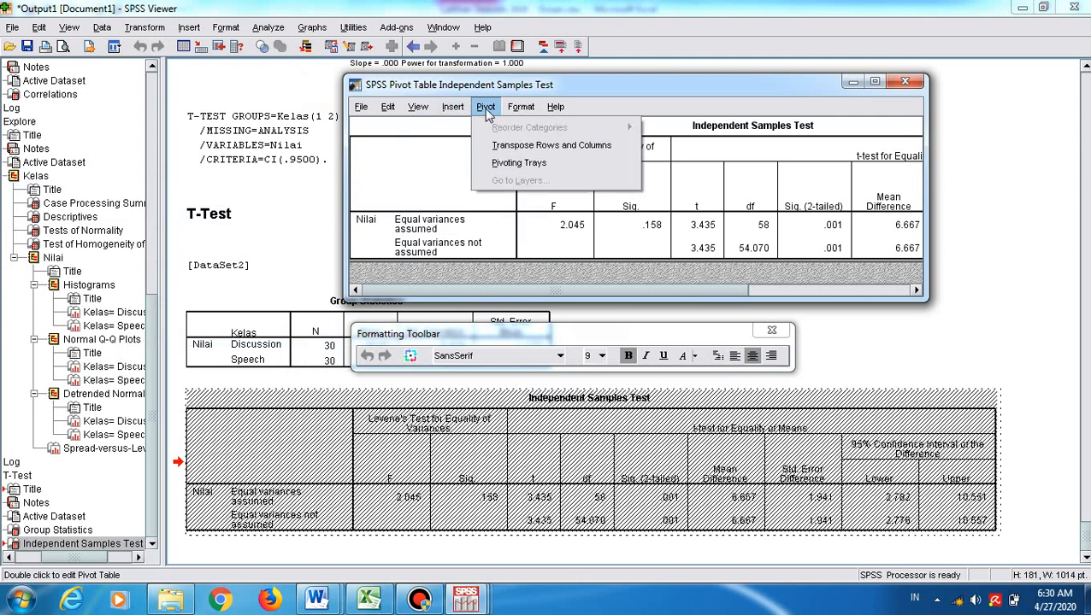
{"action": "left_click", "coordinate": [529, 151]}
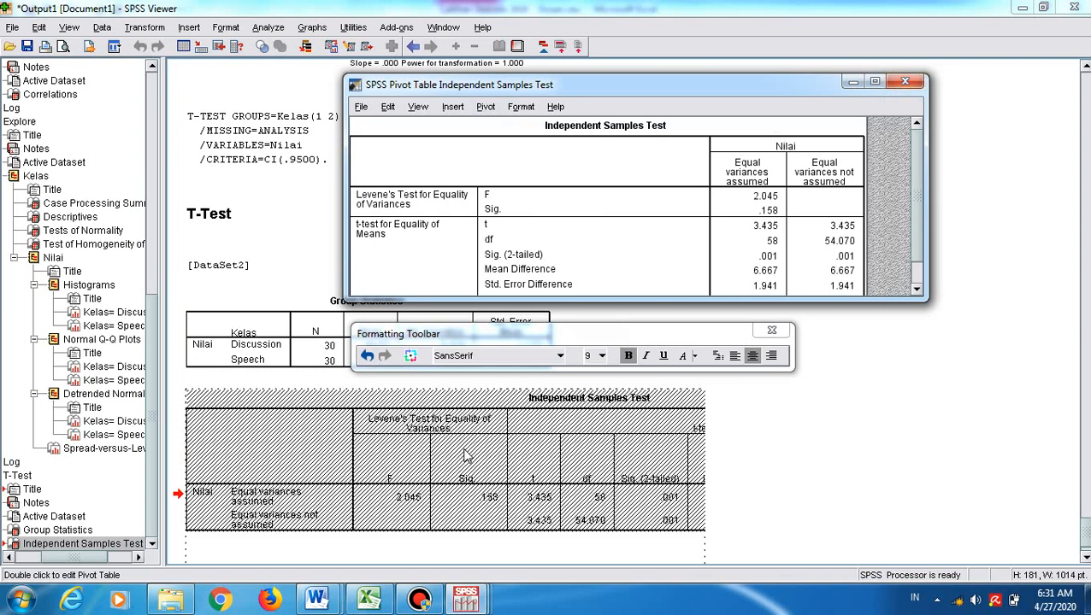
{"action": "left_click", "coordinate": [904, 82]}
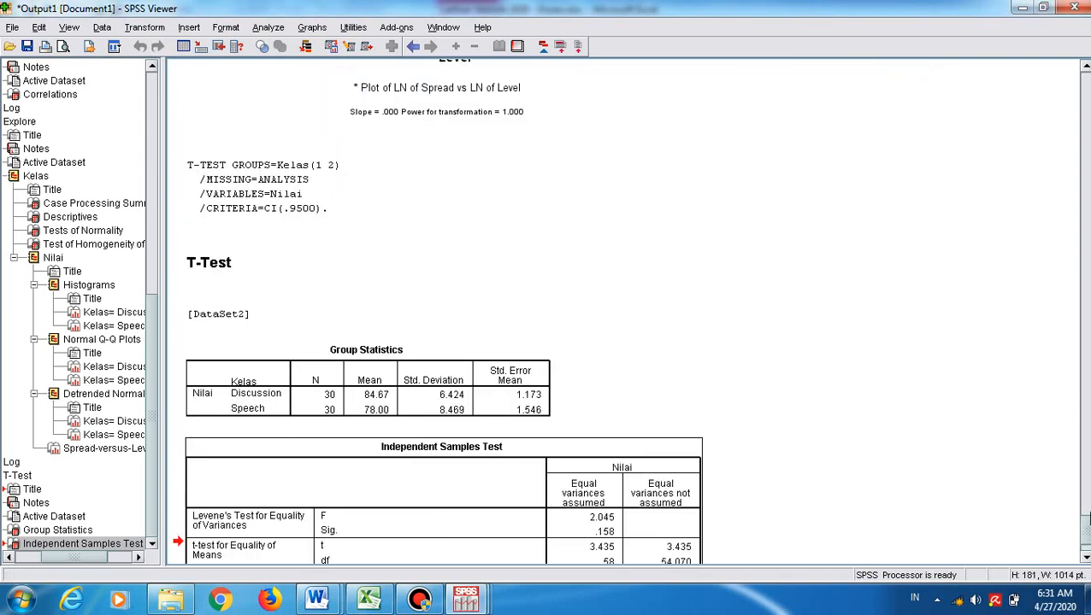
Examine the whole transposed Independent Samples Test table and deselect it
{"action": "left_click_drag", "start_coordinate": [1085, 523], "coordinate": [1085, 547]}
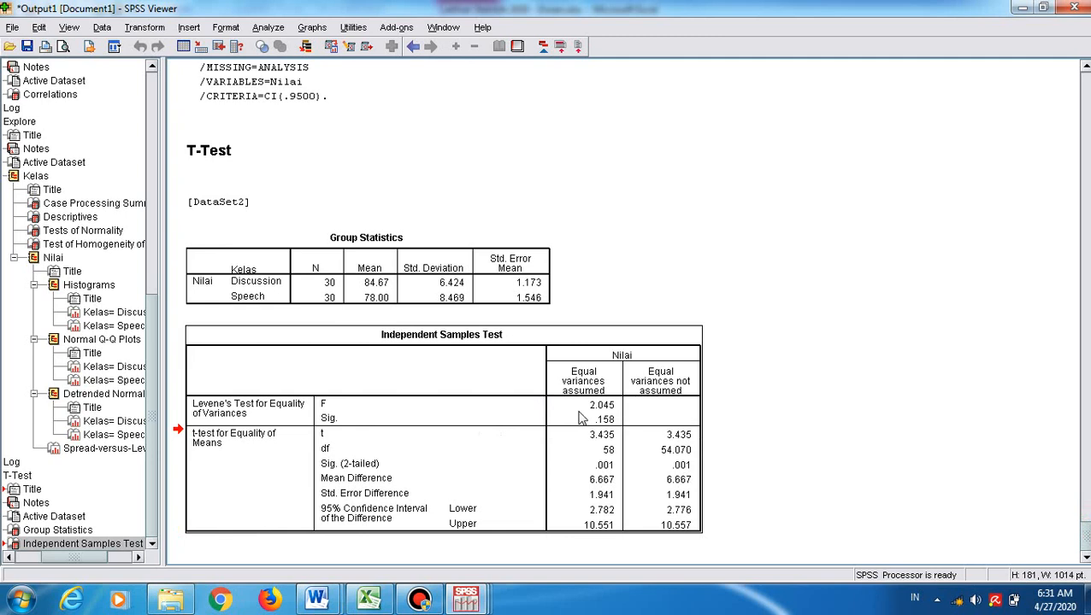
{"action": "left_click", "coordinate": [745, 470]}
{"action": "left_click", "coordinate": [492, 406]}
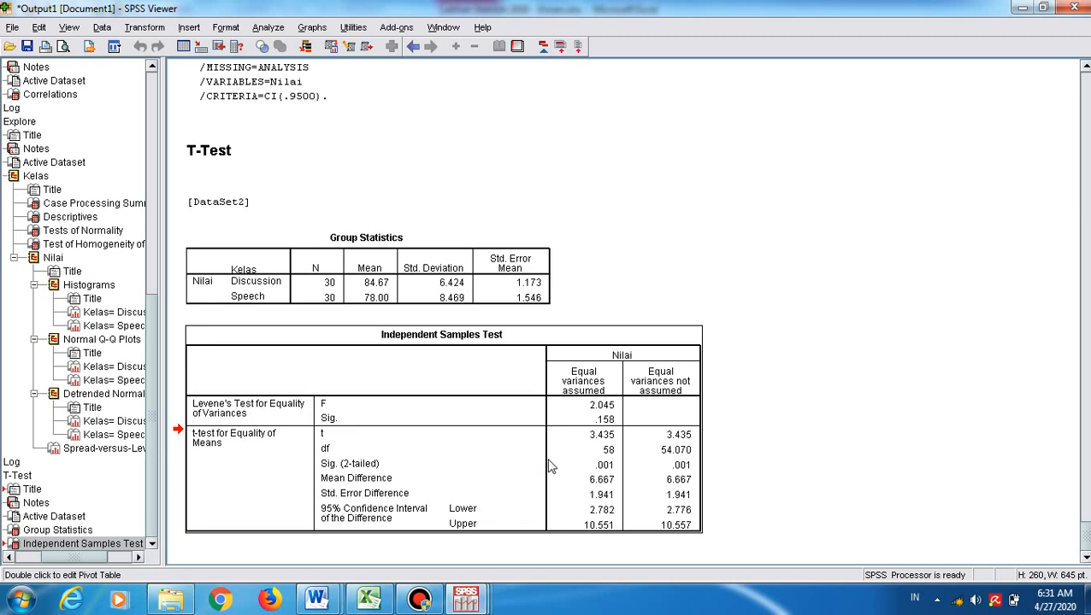
{"action": "left_click", "coordinate": [867, 419]}
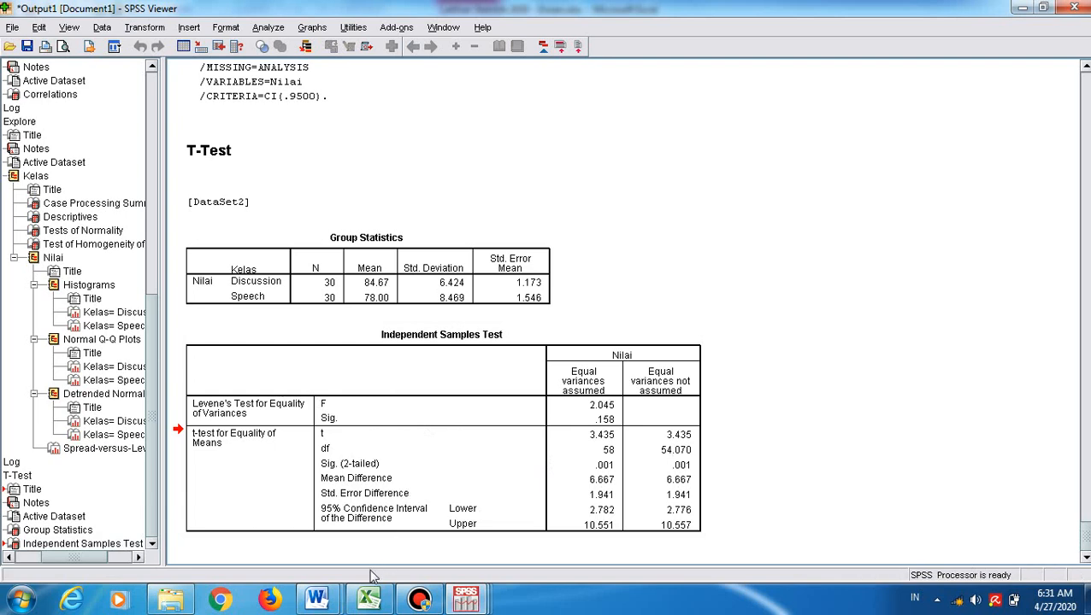
Check the SPSS t value against thitung on the Excel Komparasi sheet and go to the Effectiveness 2 kelas sheet
{"action": "left_click", "coordinate": [369, 601]}
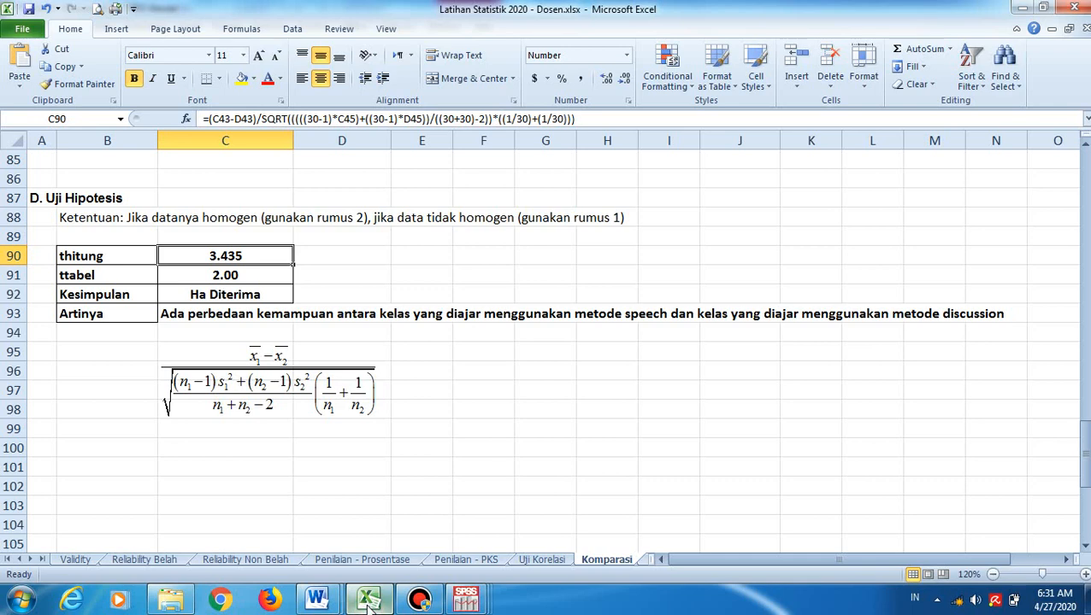
{"action": "left_click", "coordinate": [369, 602]}
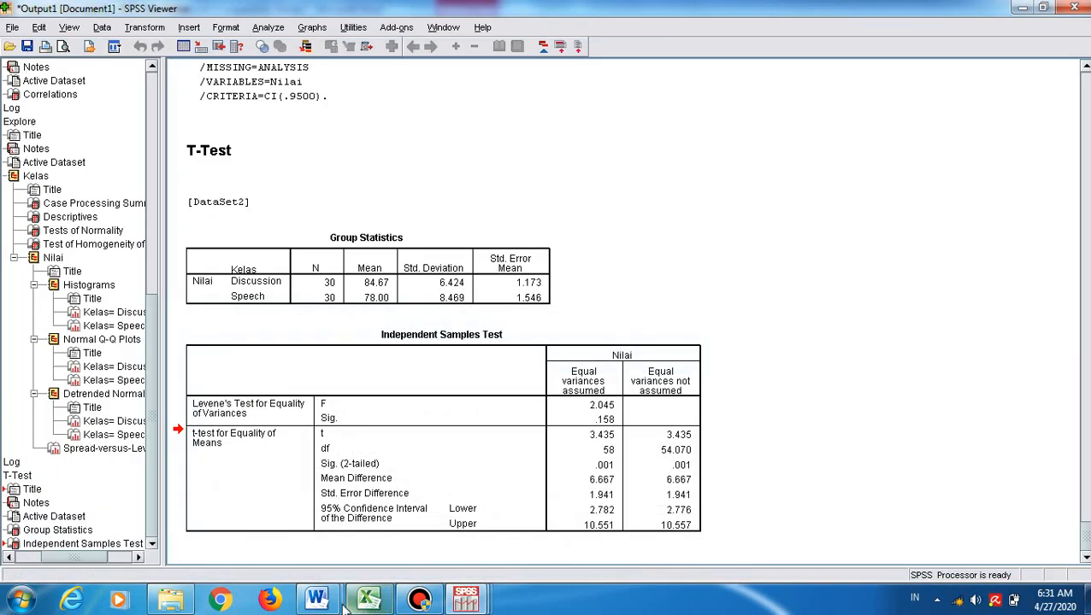
{"action": "left_click", "coordinate": [367, 602]}
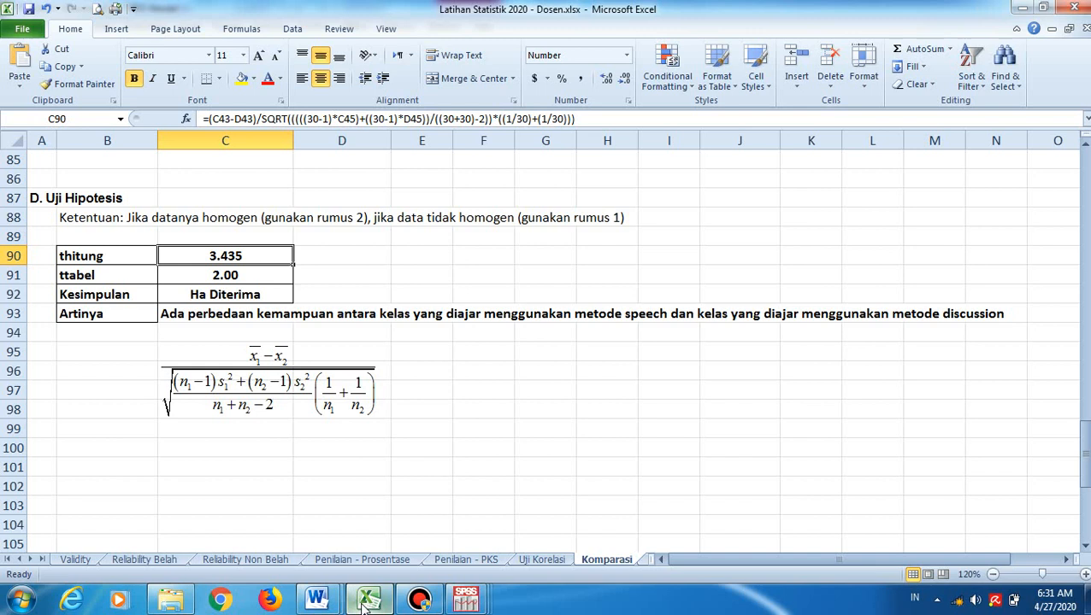
{"action": "key", "text": "ctrl+Page_Down"}
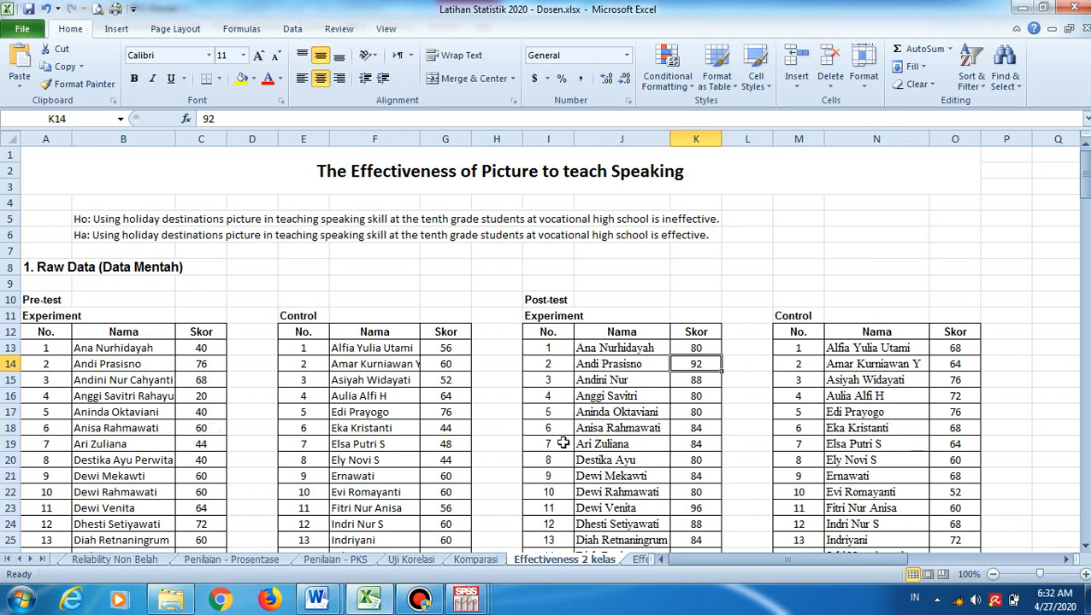
Switch to the SPSS Untitled3 dataset and review how its Kelas and Nilai columns are laid out down to row 45
{"action": "left_click", "coordinate": [462, 604]}
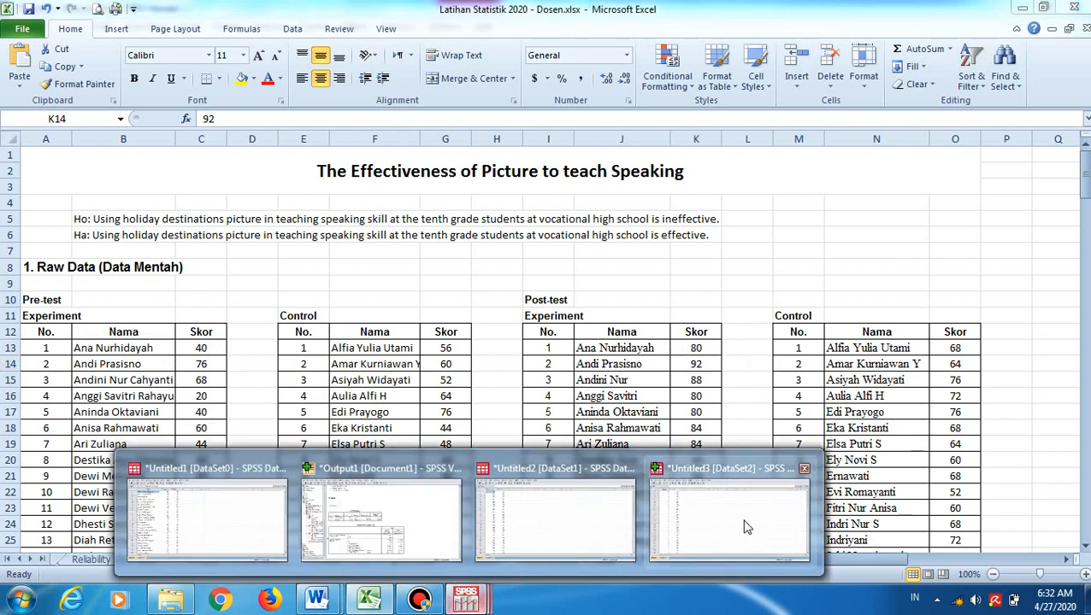
{"action": "mouse_move", "coordinate": [745, 527]}
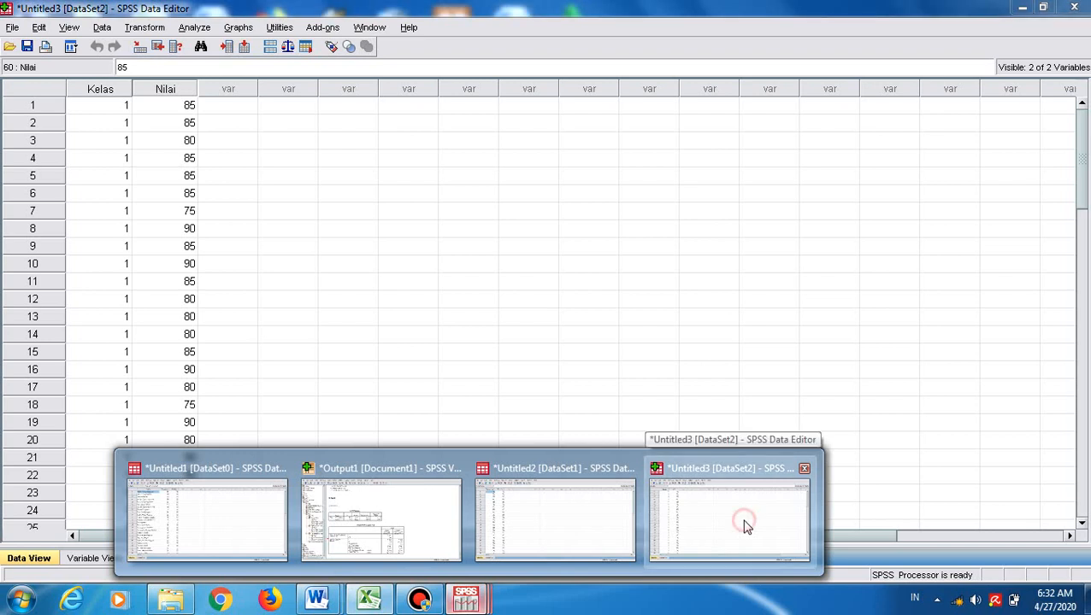
{"action": "left_click", "coordinate": [745, 527]}
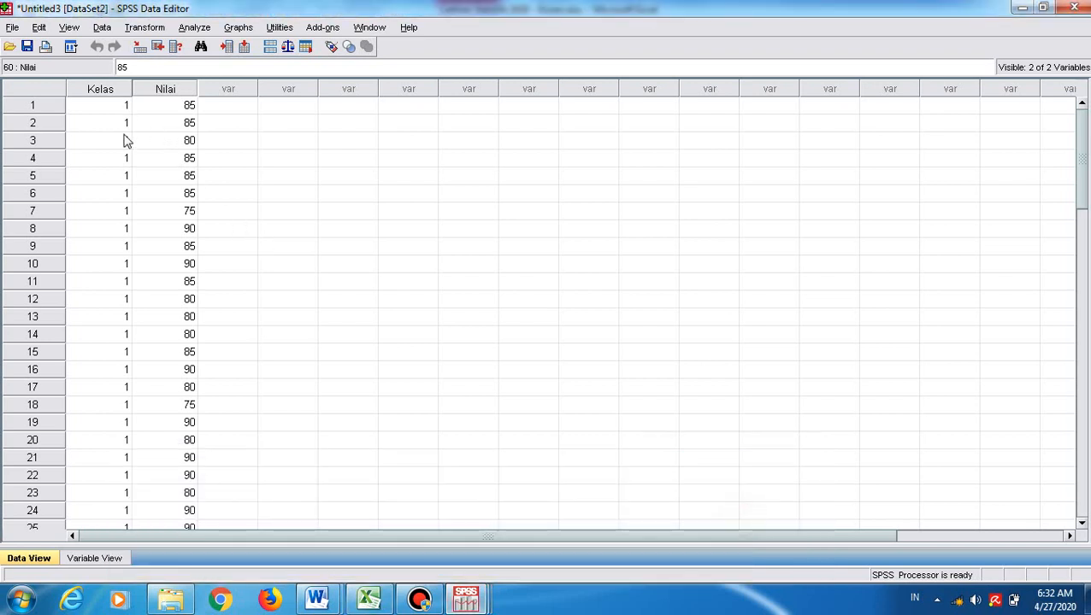
{"action": "left_click", "coordinate": [301, 455]}
{"action": "key", "text": "Down"}
{"action": "key", "text": "Down"}
{"action": "key", "text": "Down"}
{"action": "key", "text": "Down"}
{"action": "key", "text": "Down"}
{"action": "key", "text": "Down"}
{"action": "key", "text": "Down"}
{"action": "key", "text": "Down"}
{"action": "key", "text": "Down"}
{"action": "key", "text": "Down"}
{"action": "key", "text": "Down"}
{"action": "key", "text": "Down"}
{"action": "key", "text": "Down"}
{"action": "key", "text": "Down"}
{"action": "key", "text": "Down"}
{"action": "key", "text": "Down"}
{"action": "key", "text": "Down"}
{"action": "key", "text": "Down"}
{"action": "key", "text": "Down"}
{"action": "key", "text": "Down"}
{"action": "key", "text": "Down"}
{"action": "key", "text": "Down"}
{"action": "key", "text": "Down"}
{"action": "key", "text": "Down"}
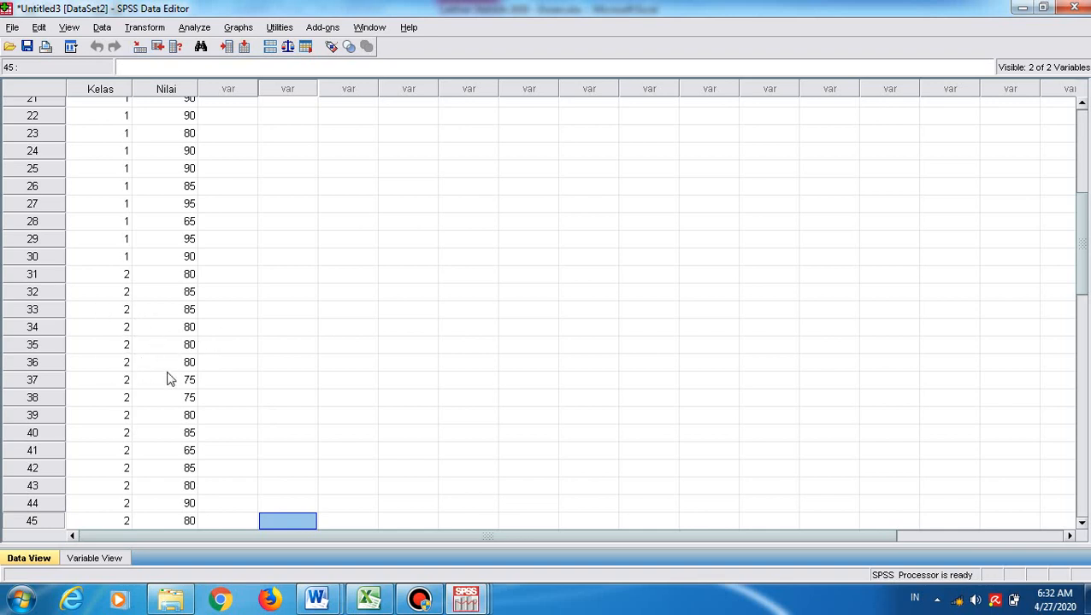
Switch to the Untitled2 dataset and rename the Discussion variable as Pre_Exp in its variable definitions
{"action": "left_click", "coordinate": [465, 598]}
{"action": "left_click", "coordinate": [570, 556]}
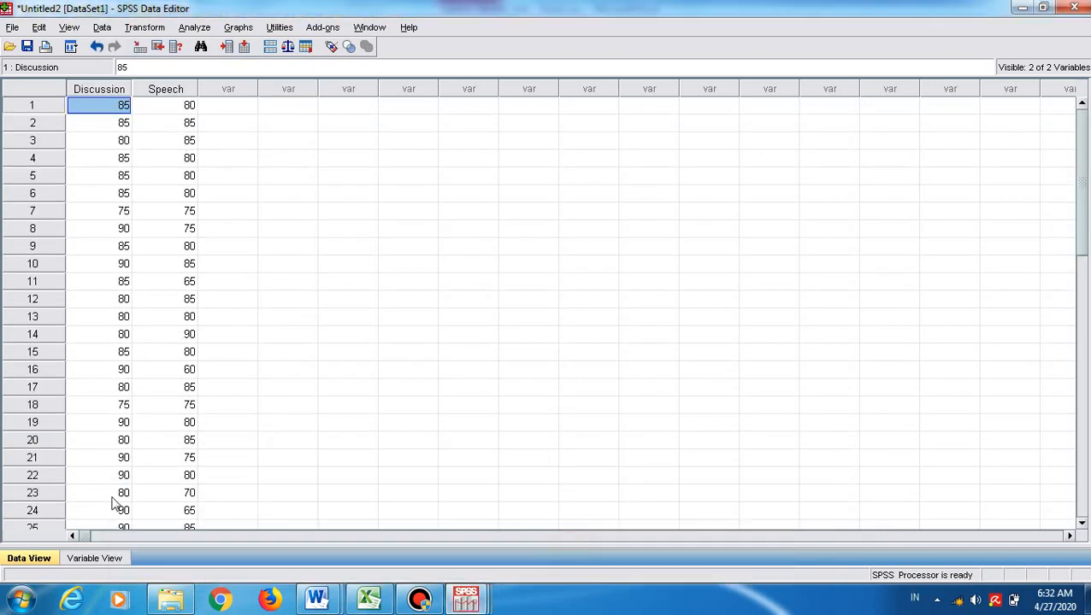
{"action": "left_click", "coordinate": [99, 558]}
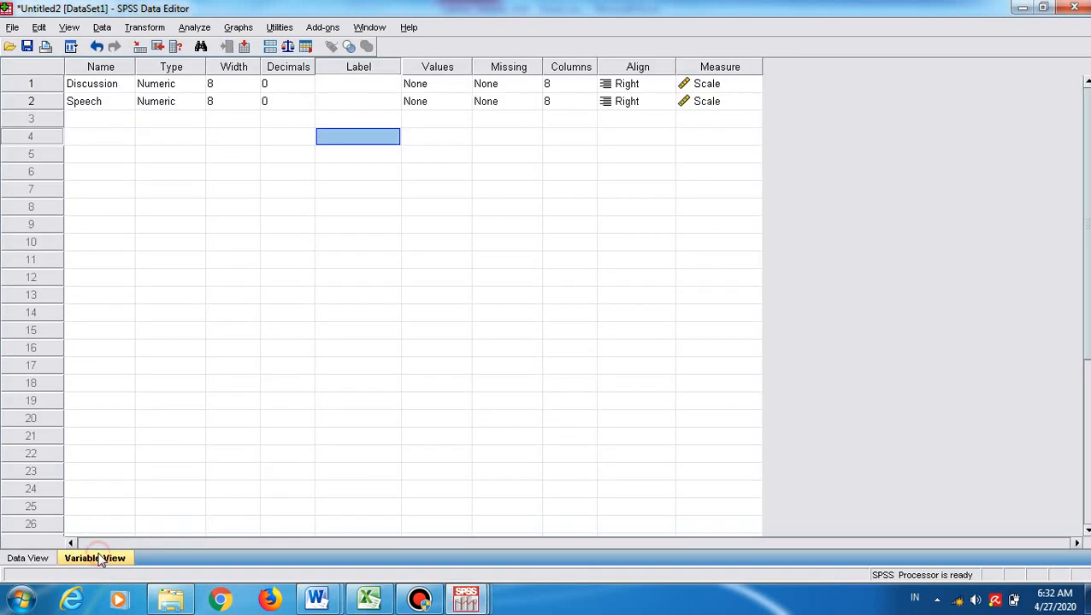
{"action": "left_click", "coordinate": [111, 86]}
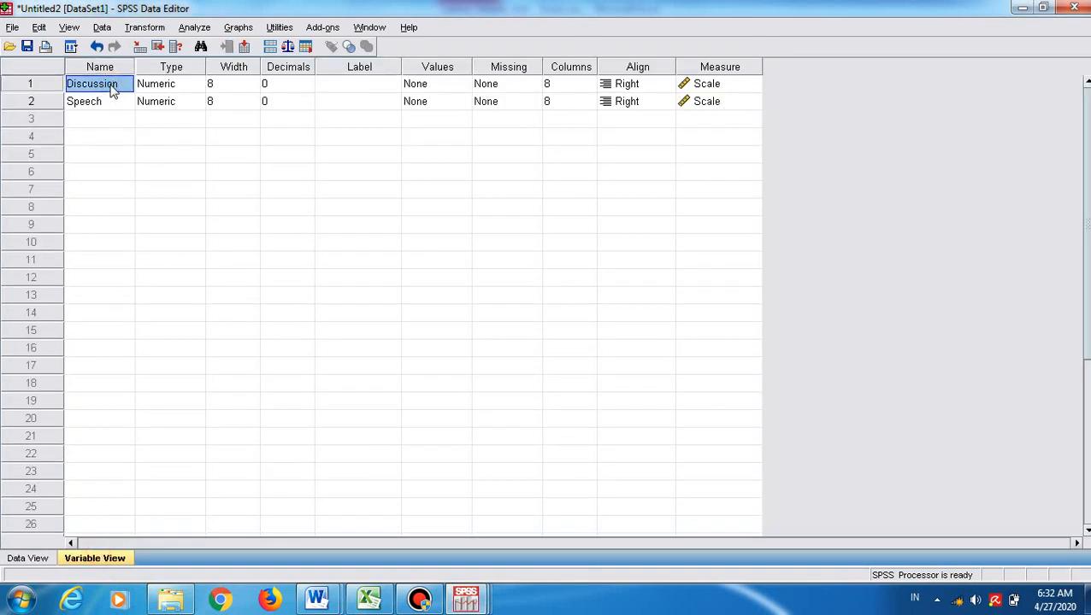
{"action": "type", "text": "Pre"}
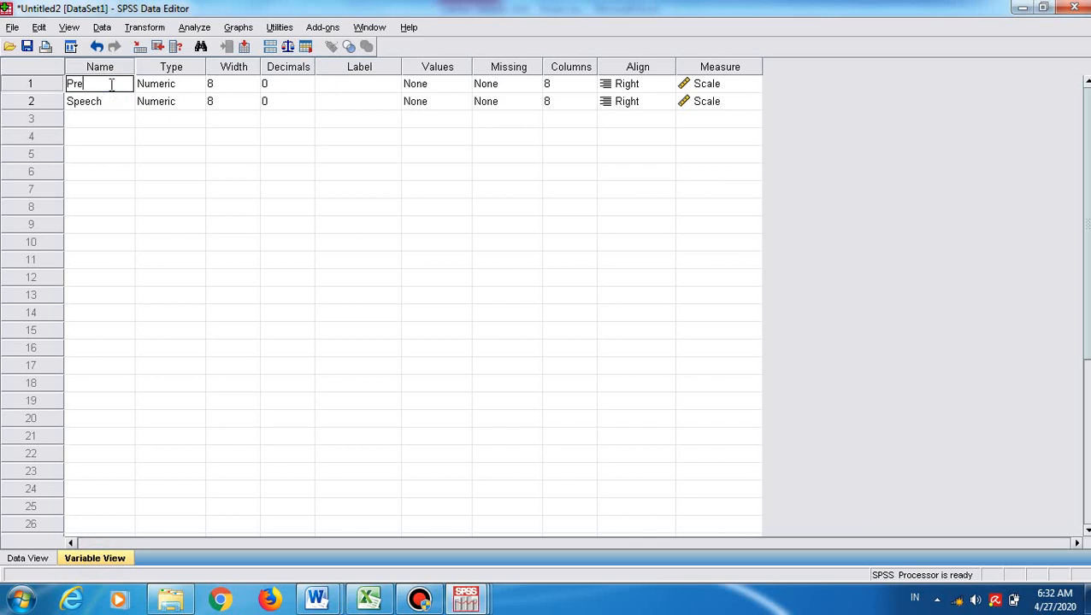
{"action": "type", "text": "_Exp"}
{"action": "key", "text": "Tab"}
Rename the Speech variable as Pre_Ctrl
{"action": "left_click", "coordinate": [109, 102]}
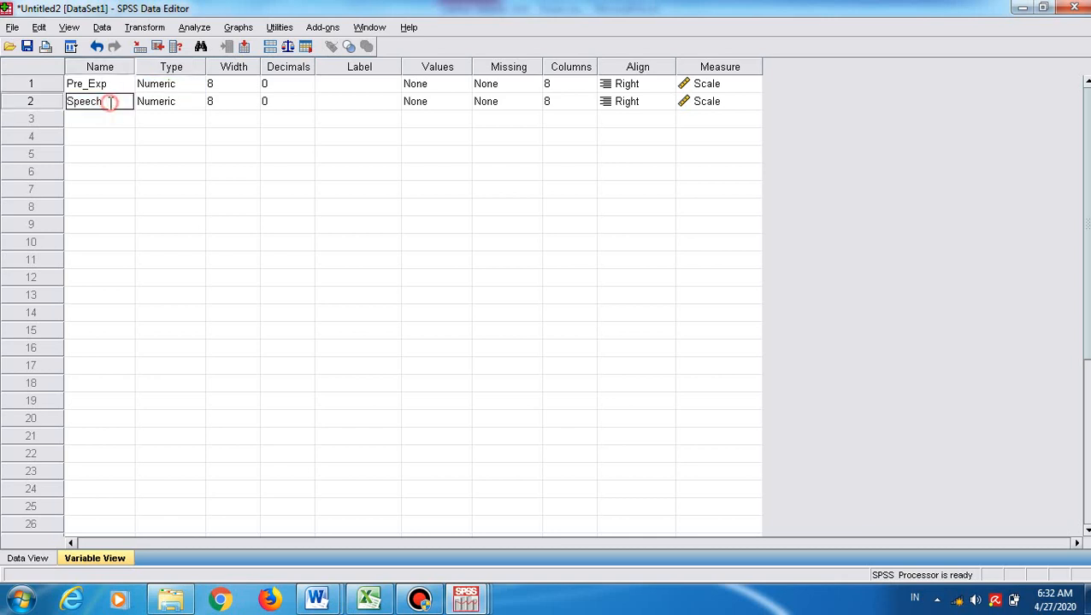
{"action": "key", "text": "BackSpace"}
{"action": "key", "text": "BackSpace"}
{"action": "type", "text": "Pre_Ctrl"}
{"action": "key", "text": "Tab"}
Add a third numeric variable named Post_Exp with 0 decimals
{"action": "key", "text": "Down"}
{"action": "key", "text": "Left"}
{"action": "type", "text": "Pos"}
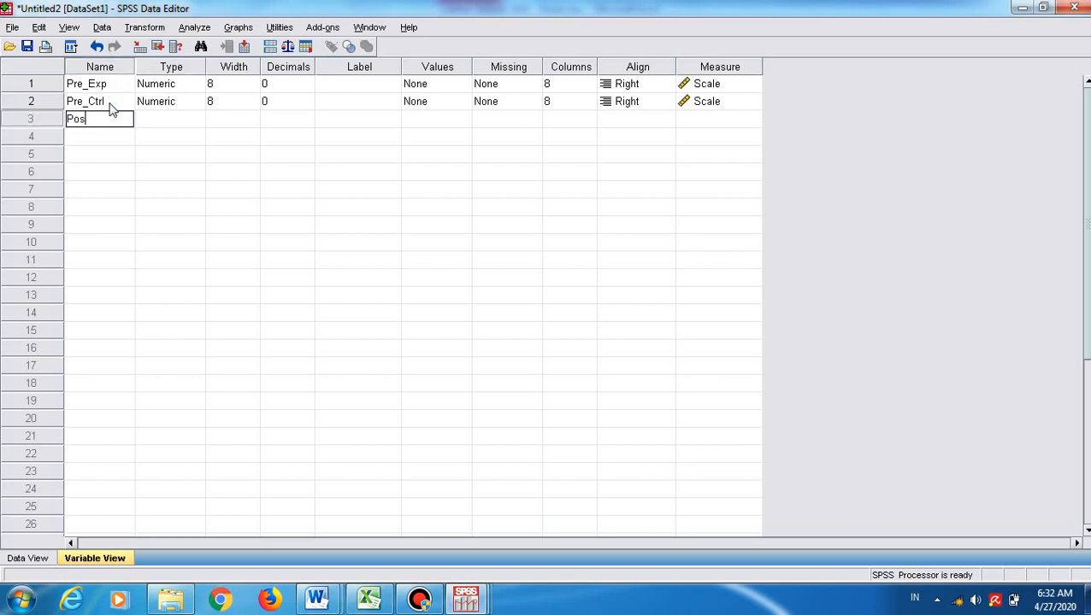
{"action": "type", "text": "t_Exp"}
{"action": "key", "text": "Tab"}
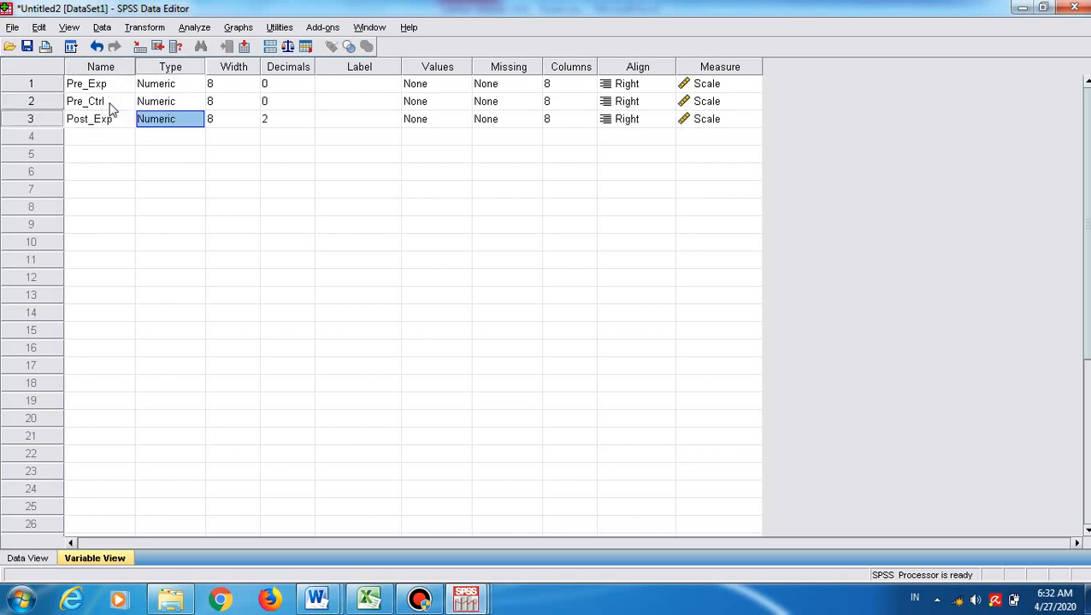
{"action": "key", "text": "Tab"}
{"action": "key", "text": "Tab"}
{"action": "type", "text": "0"}
{"action": "key", "text": "Tab"}
{"action": "key", "text": "Down"}
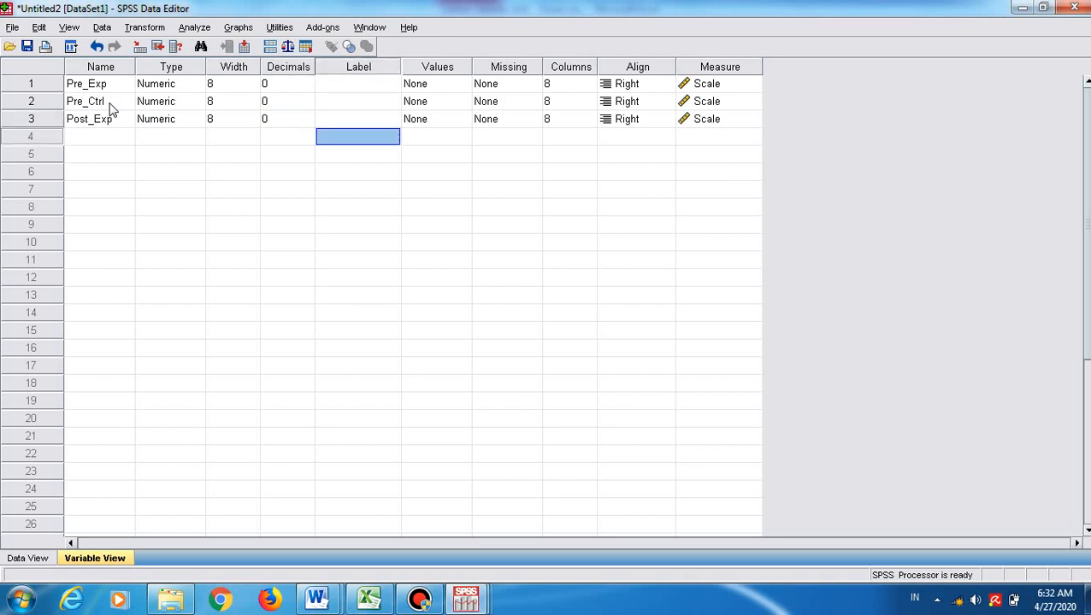
Add a fourth numeric variable named Post_Ctrl below Post_Exp
{"action": "key", "text": "Left"}
{"action": "key", "text": "Left"}
{"action": "key", "text": "Left"}
{"action": "key", "text": "Left"}
{"action": "type", "text": "P"}
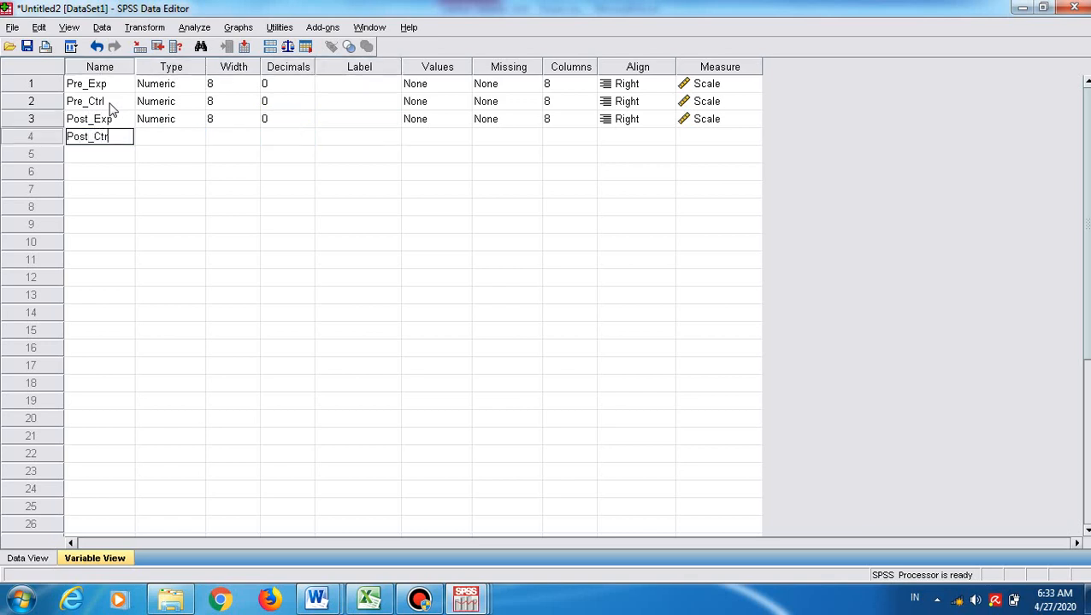
{"action": "type", "text": "ost_Ctrl"}
{"action": "key", "text": "Tab"}
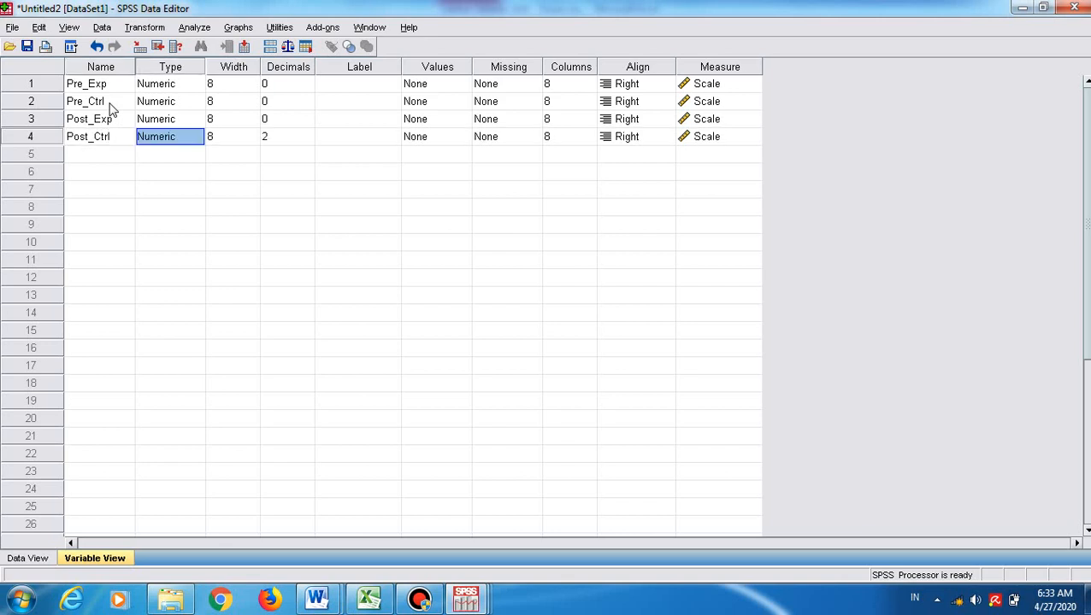
Try to edit the name of the Post_Ctrl variable
{"action": "key", "text": "Left"}
{"action": "key", "text": "F2"}
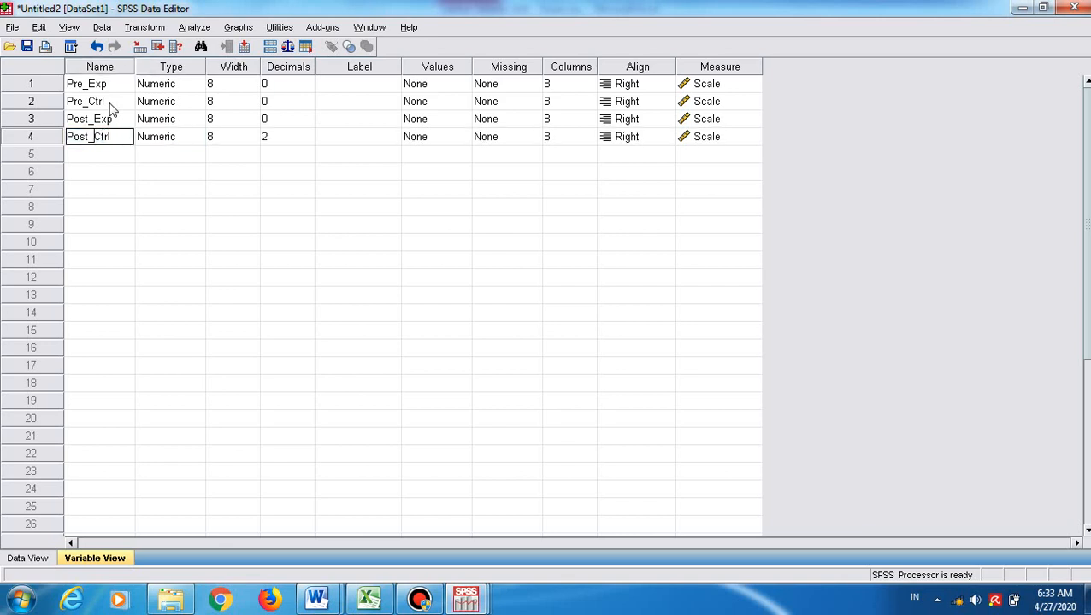
{"action": "key", "text": "BackSpace"}
{"action": "key", "text": "Tab"}
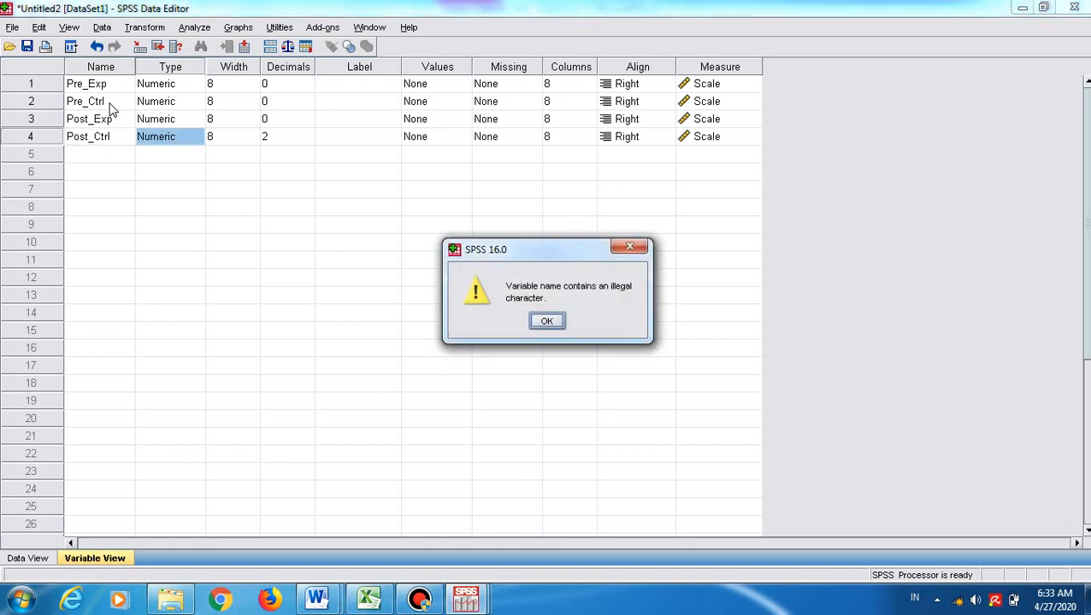
{"action": "left_click", "coordinate": [546, 323]}
{"action": "left_click", "coordinate": [193, 223]}
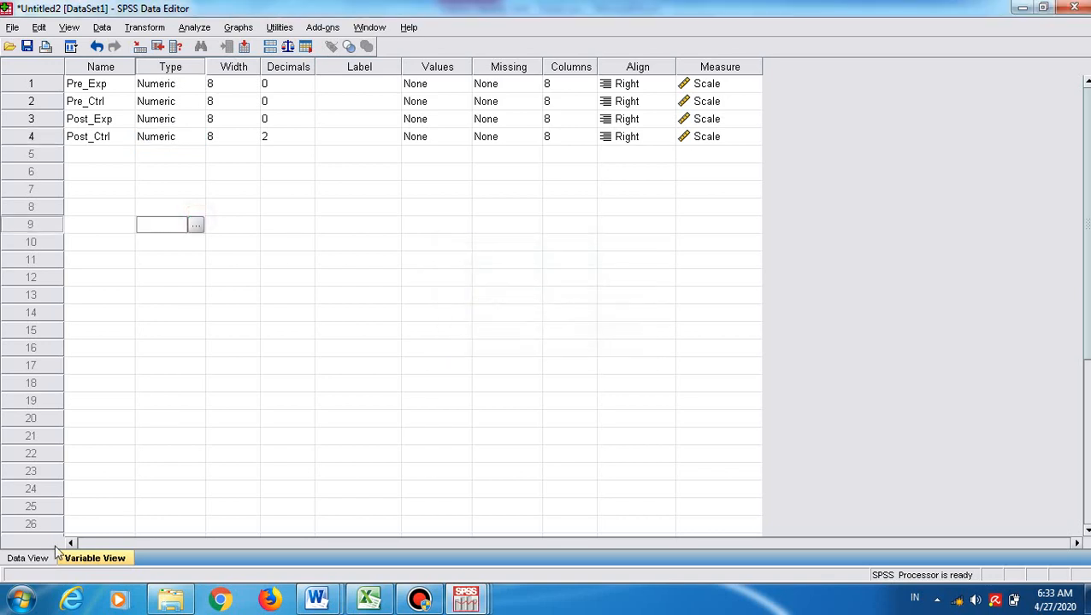
Delete the old scores in rows 1 to 30 of the Pre_Exp and Pre_Ctrl columns and return to the first cell
{"action": "left_click", "coordinate": [26, 559]}
{"action": "key", "text": "shift+Right"}
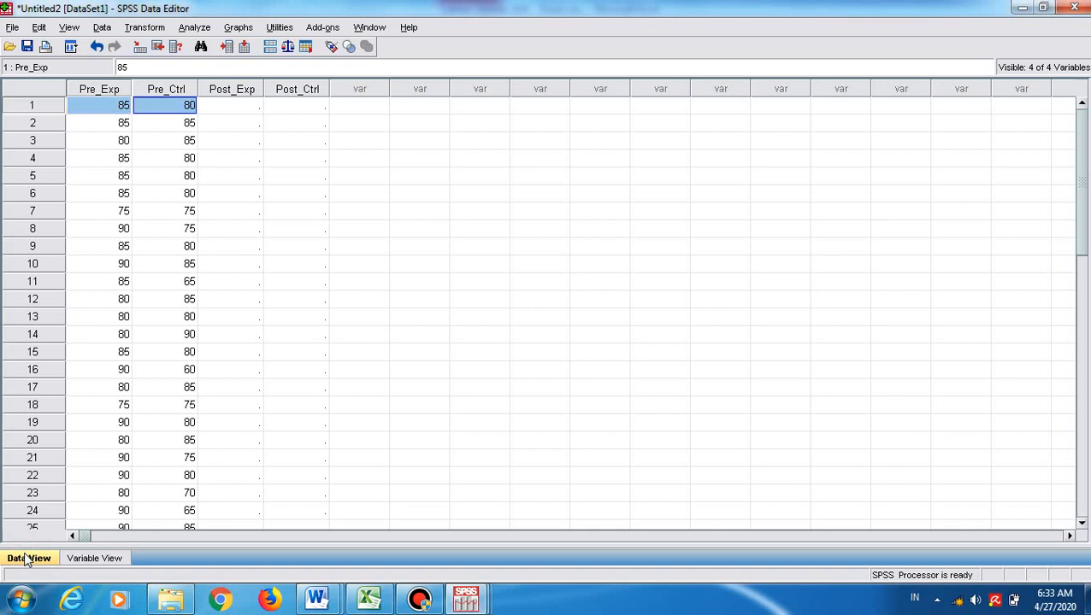
{"action": "key", "text": "shift+Down"}
{"action": "key", "text": "shift+Down"}
{"action": "key", "text": "shift+Down"}
{"action": "key", "text": "shift+Down"}
{"action": "key", "text": "shift+Down"}
{"action": "key", "text": "shift+Down"}
{"action": "key", "text": "shift+Down"}
{"action": "key", "text": "shift+Down"}
{"action": "key", "text": "shift+Down"}
{"action": "key", "text": "shift+Down"}
{"action": "key", "text": "shift+Down"}
{"action": "key", "text": "shift+Down"}
{"action": "key", "text": "shift+Down"}
{"action": "key", "text": "shift+Down"}
{"action": "key", "text": "shift+Down"}
{"action": "key", "text": "shift+Down"}
{"action": "key", "text": "shift+Down"}
{"action": "key", "text": "shift+Down"}
{"action": "key", "text": "shift+Down"}
{"action": "key", "text": "shift+Down"}
{"action": "key", "text": "shift+Down"}
{"action": "key", "text": "shift+Down"}
{"action": "key", "text": "shift+Down"}
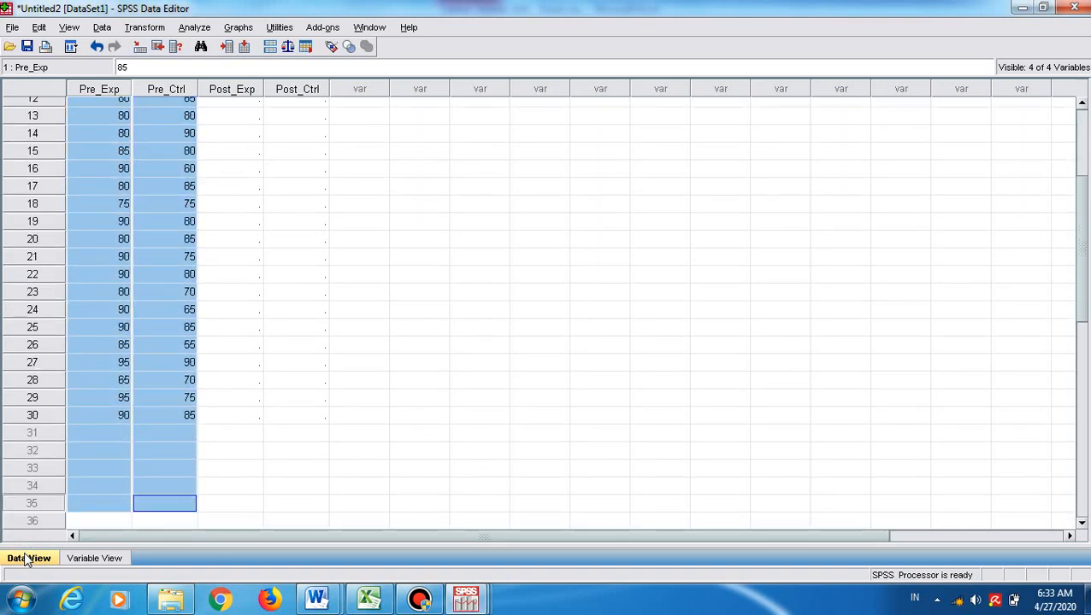
{"action": "key", "text": "shift+Up"}
{"action": "key", "text": "shift+Up"}
{"action": "key", "text": "shift+Up"}
{"action": "key", "text": "shift+Up"}
{"action": "key", "text": "shift+Up"}
{"action": "key", "text": "shift+Up"}
{"action": "key", "text": "shift+Up"}
{"action": "key", "text": "shift+Down"}
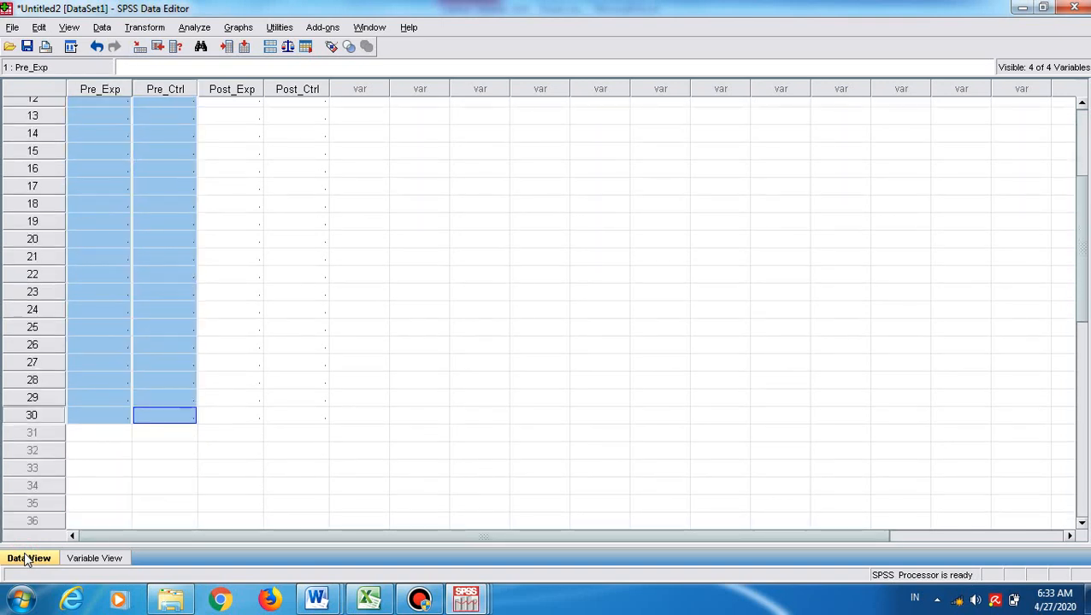
{"action": "key", "text": "Delete"}
{"action": "key", "text": "Up"}
{"action": "key", "text": "ctrl+Home"}
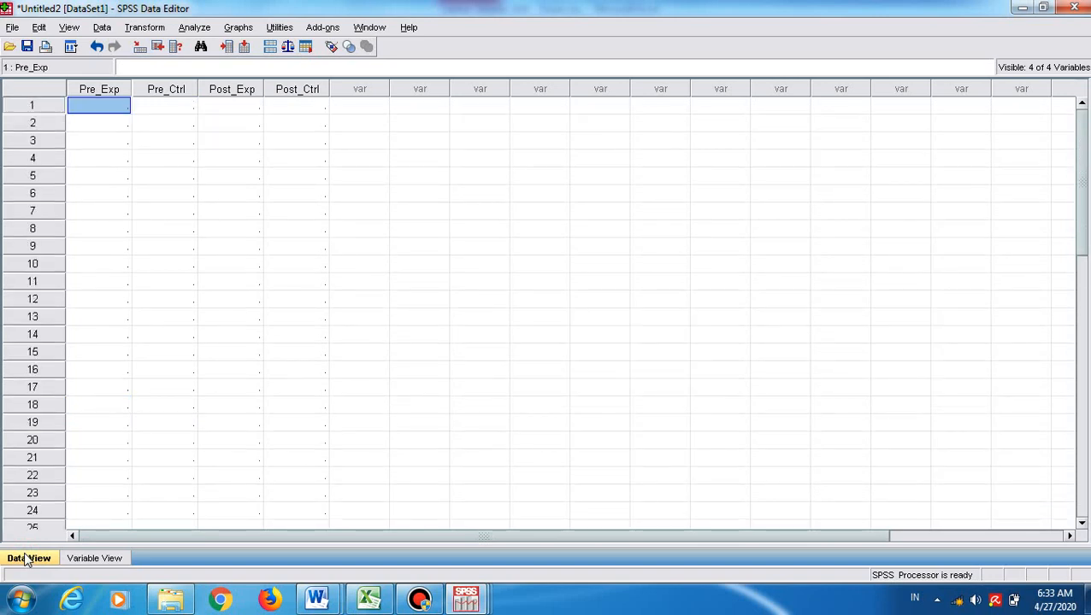
Copy the experimental class's pre-test scores from column C of the Excel sheet Effectiveness 2 kelas into the SPSS Pre_Exp column
{"action": "key", "text": "alt+Tab"}
{"action": "key", "text": "alt+Tab"}
{"action": "key", "text": "Right"}
{"action": "key", "text": "Left"}
{"action": "key", "text": "Left"}
{"action": "key", "text": "Left"}
{"action": "key", "text": "Left"}
{"action": "key", "text": "Left"}
{"action": "key", "text": "Left"}
{"action": "key", "text": "Left"}
{"action": "key", "text": "Left"}
{"action": "key", "text": "Up"}
{"action": "key", "text": "Left"}
{"action": "key", "text": "ctrl+shift+Down"}
{"action": "key", "text": "ctrl+c"}
{"action": "key", "text": "alt+Tab"}
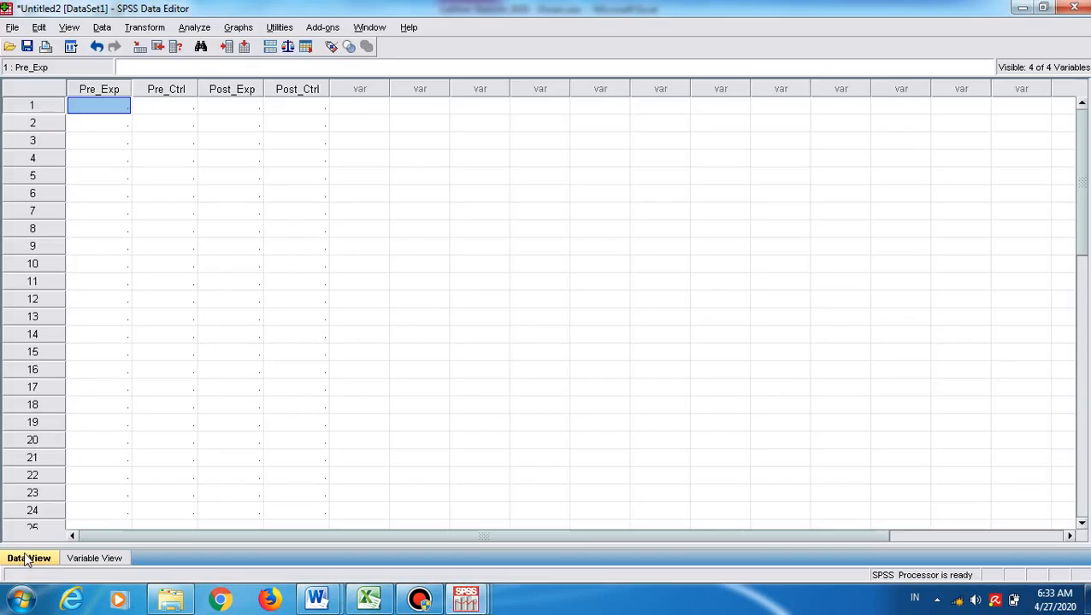
{"action": "key", "text": "ctrl+v"}
Copy the control class's pre-test scores from Excel column G into the SPSS Pre_Ctrl column, starting at row 1
{"action": "key", "text": "Right"}
{"action": "key", "text": "alt+Tab"}
{"action": "key", "text": "Right"}
{"action": "key", "text": "Right"}
{"action": "key", "text": "Right"}
{"action": "key", "text": "Right"}
{"action": "key", "text": "ctrl+shift+Down"}
{"action": "key", "text": "ctrl+c"}
{"action": "key", "text": "alt+Tab"}
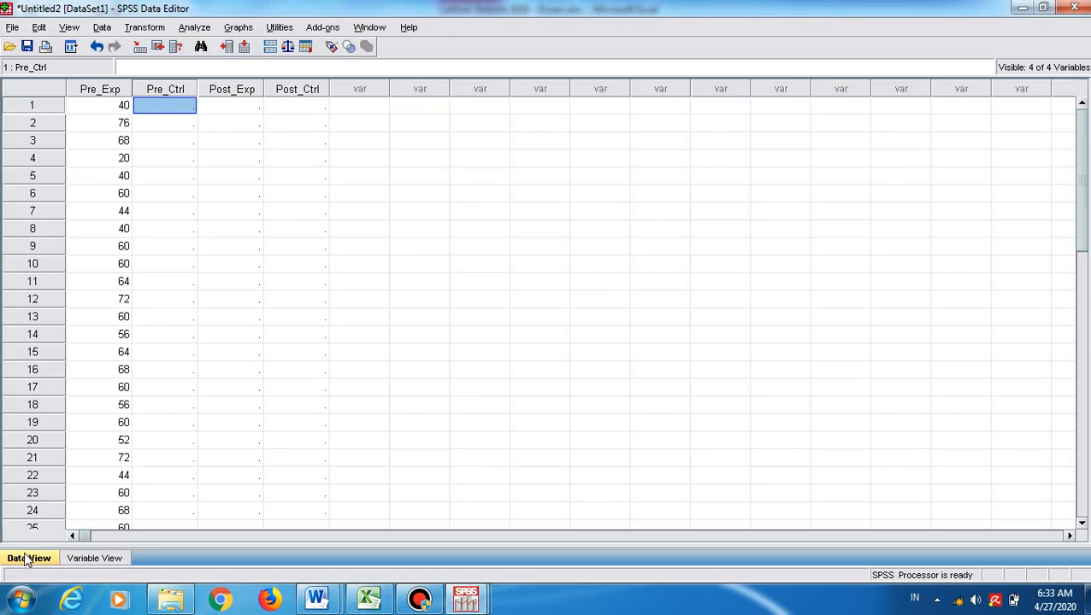
{"action": "key", "text": "ctrl+v"}
Copy the experimental class's post-test scores from Excel column K into the SPSS Post_Exp column, starting at row 1
{"action": "key", "text": "Right"}
{"action": "key", "text": "alt+Tab"}
{"action": "key", "text": "Right"}
{"action": "key", "text": "Right"}
{"action": "key", "text": "Right"}
{"action": "key", "text": "Right"}
{"action": "key", "text": "ctrl+shift+Down"}
{"action": "key", "text": "ctrl+c"}
{"action": "key", "text": "alt+Tab"}
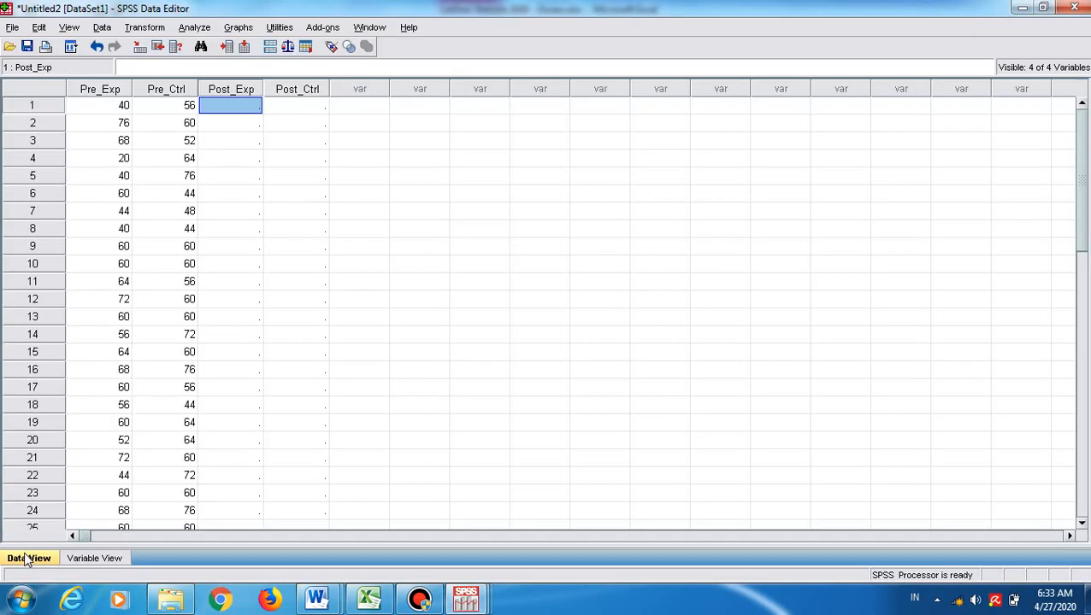
{"action": "key", "text": "ctrl+v"}
Copy the control class's post-test scores from Excel column O into the SPSS Post_Ctrl column, starting at row 1
{"action": "key", "text": "Right"}
{"action": "key", "text": "alt+Tab"}
{"action": "key", "text": "Right"}
{"action": "key", "text": "Right"}
{"action": "key", "text": "Right"}
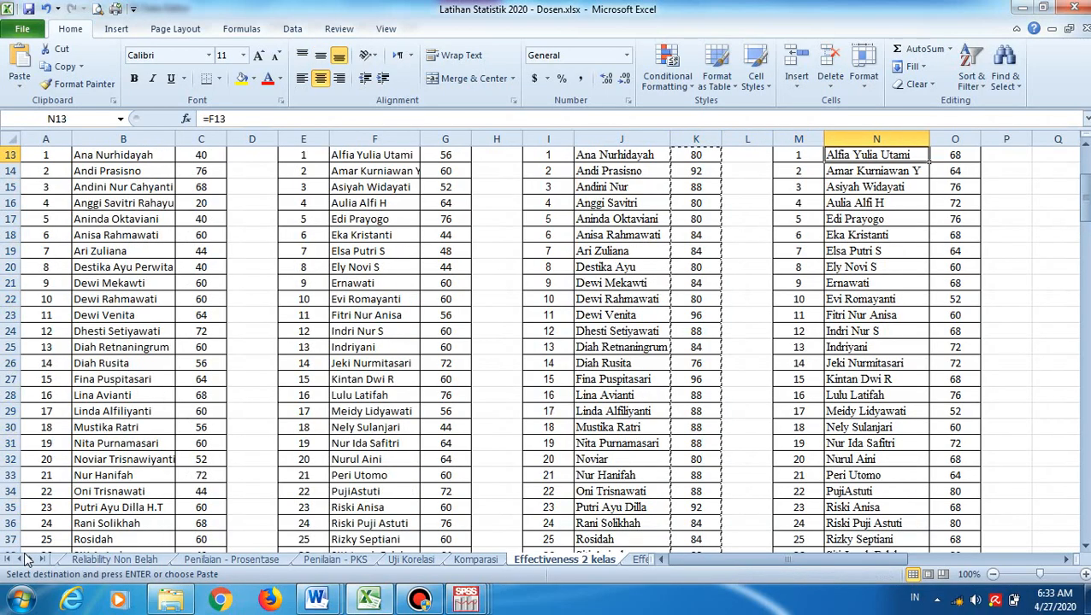
{"action": "key", "text": "Right"}
{"action": "key", "text": "ctrl+shift+Down"}
{"action": "key", "text": "ctrl+c"}
{"action": "key", "text": "alt+Tab"}
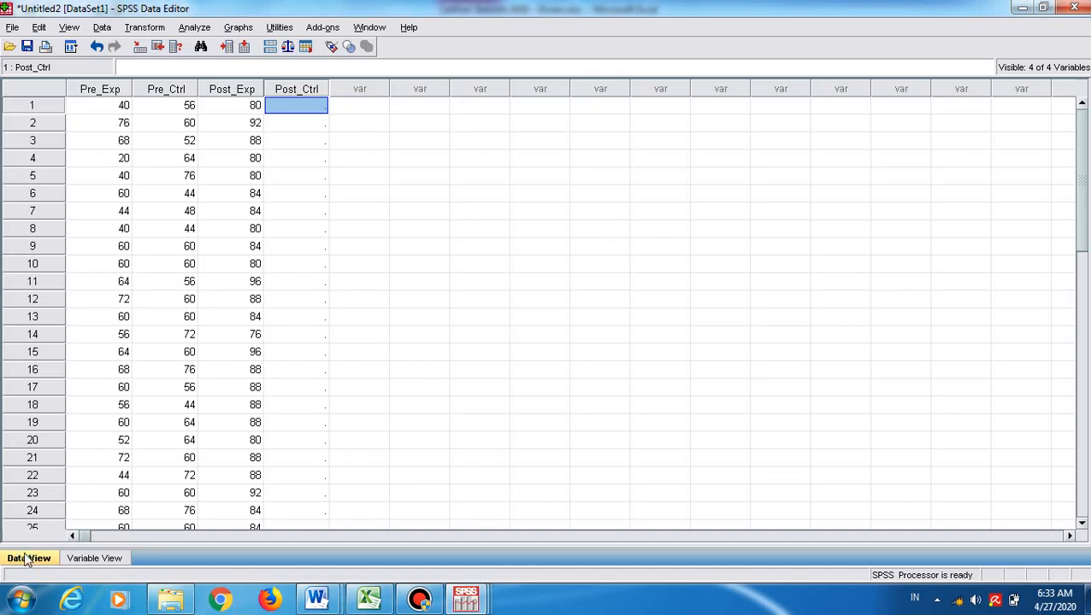
{"action": "key", "text": "ctrl+v"}
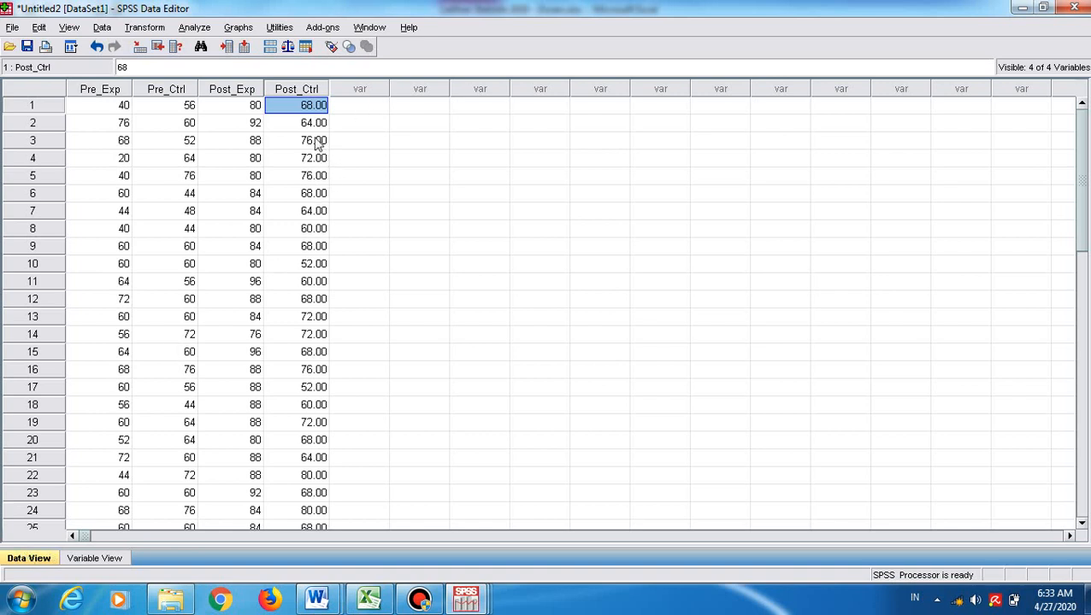
Set the Post_Ctrl variable's decimals to 0 and return to the data rows
{"action": "left_click", "coordinate": [110, 559]}
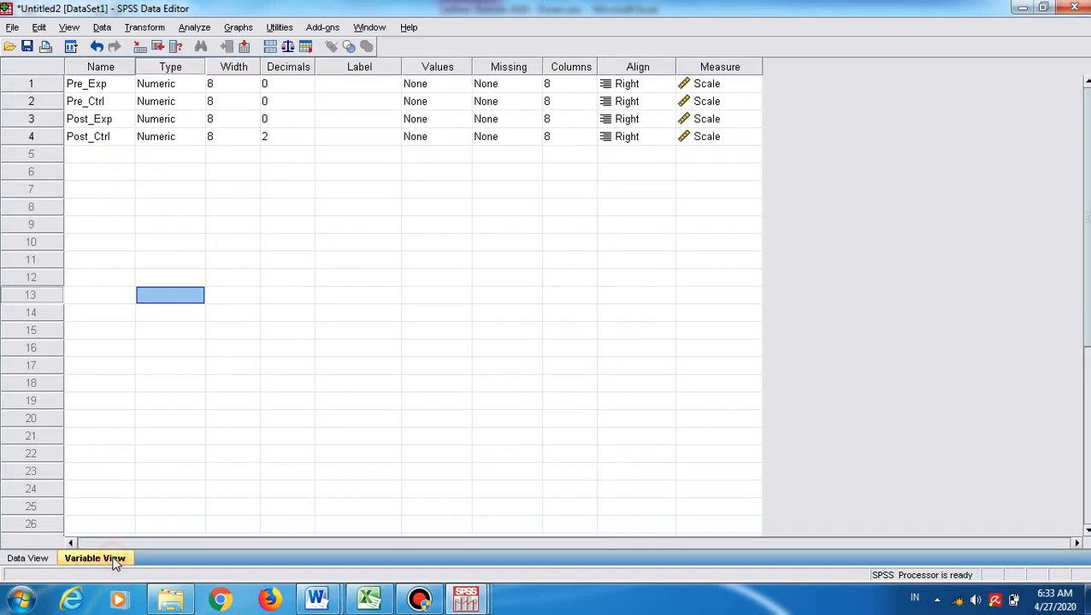
{"action": "left_click", "coordinate": [292, 137]}
{"action": "left_click", "coordinate": [291, 137]}
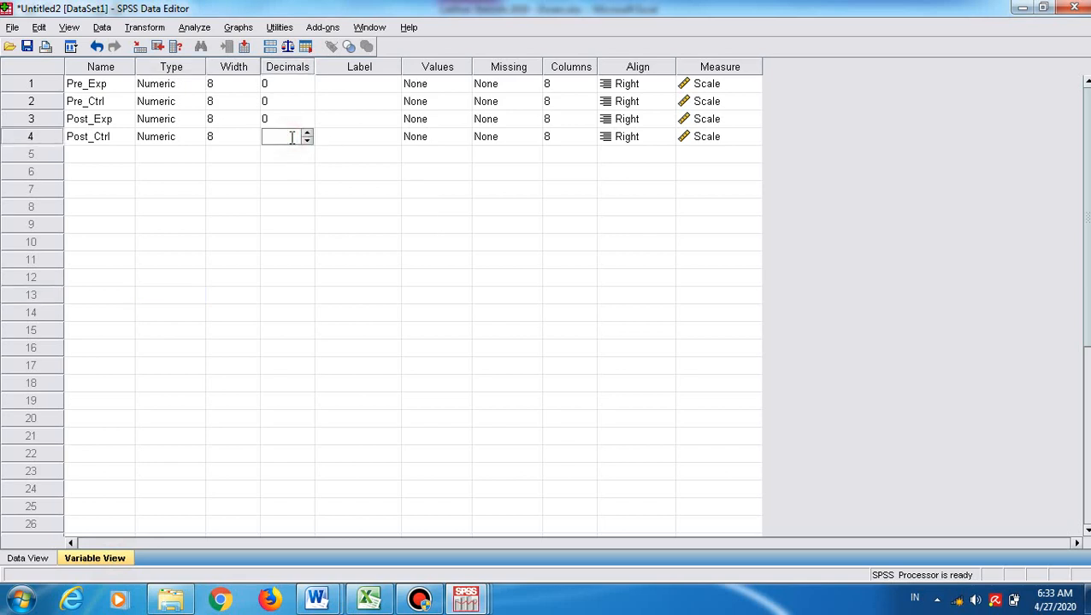
{"action": "type", "text": "0"}
{"action": "key", "text": "Tab"}
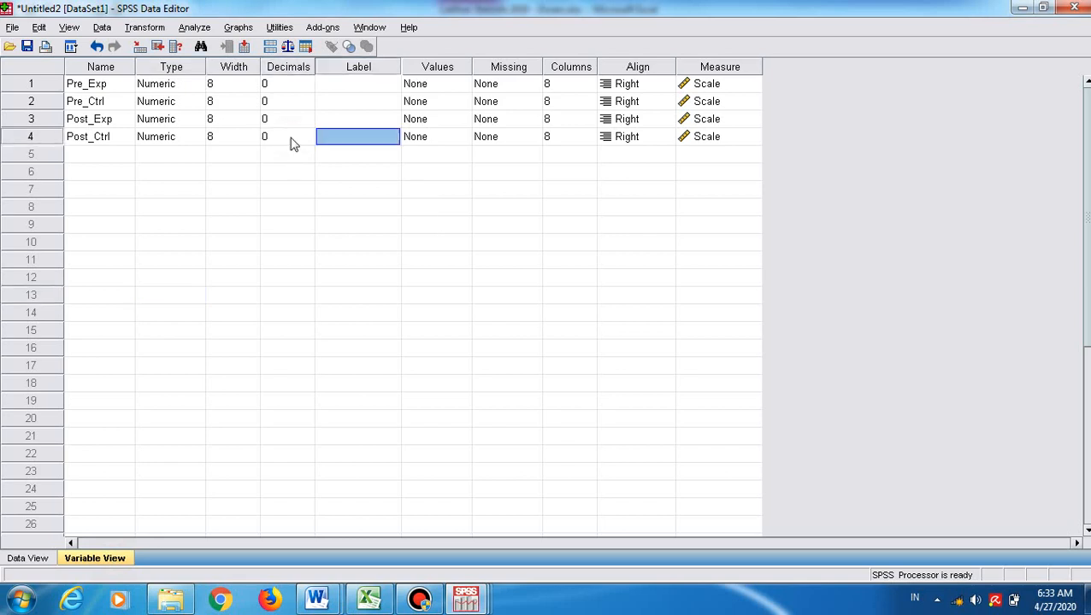
{"action": "left_click", "coordinate": [26, 559]}
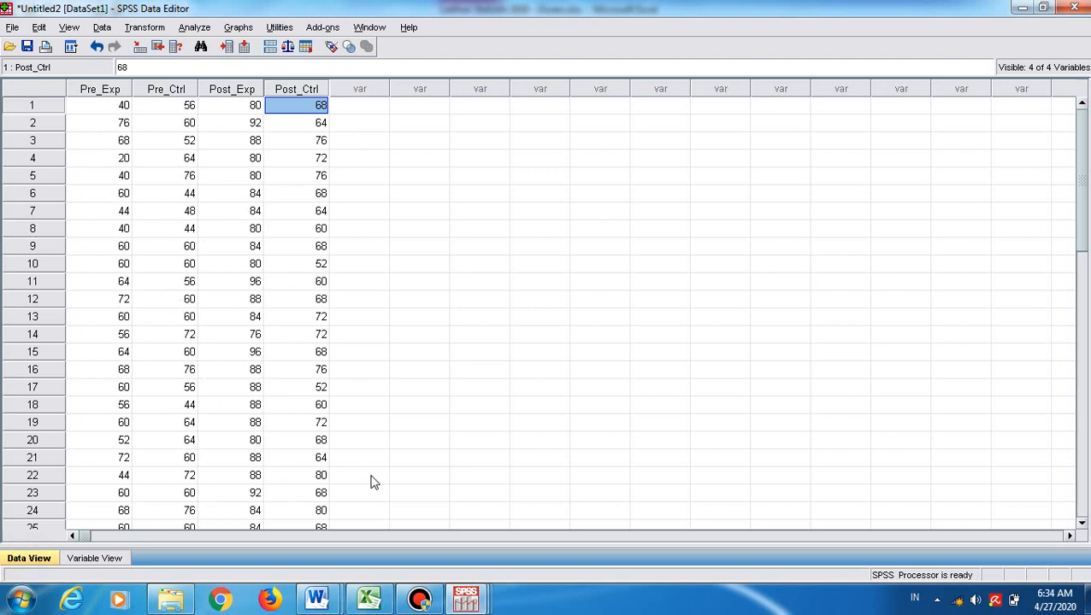
Switch to the Untitled3 dataset and open the value labels of the Kelas variable
{"action": "mouse_move", "coordinate": [464, 596]}
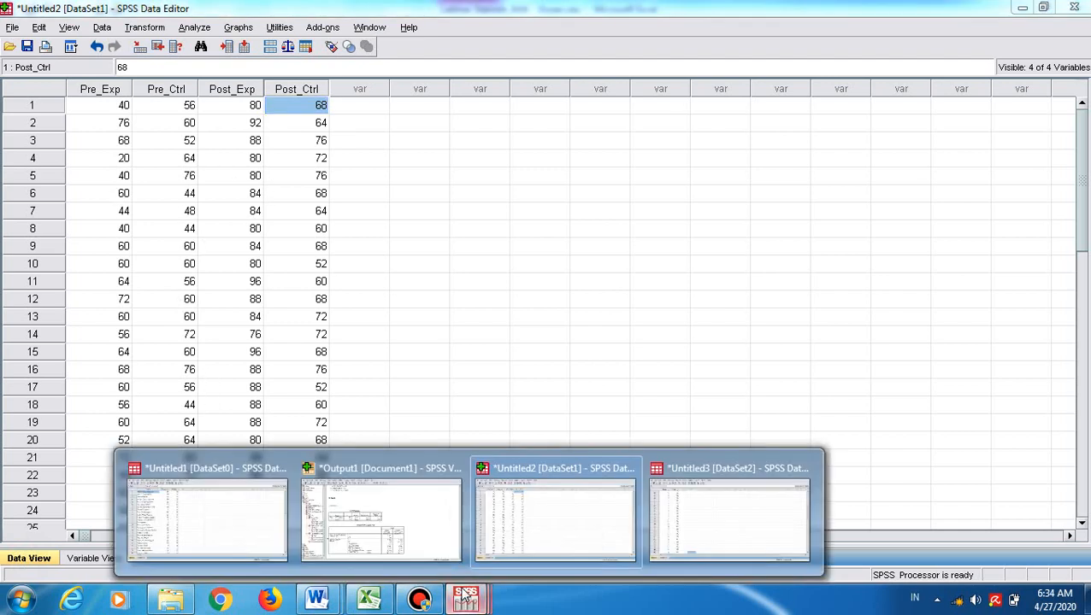
{"action": "left_click", "coordinate": [732, 537]}
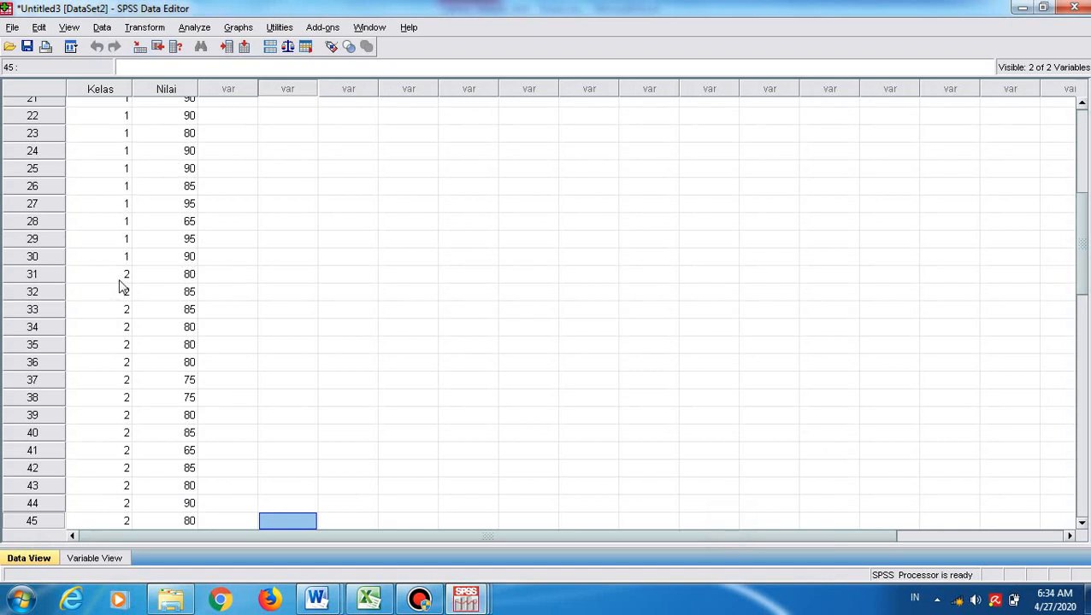
{"action": "left_click", "coordinate": [111, 560]}
{"action": "left_click", "coordinate": [460, 83]}
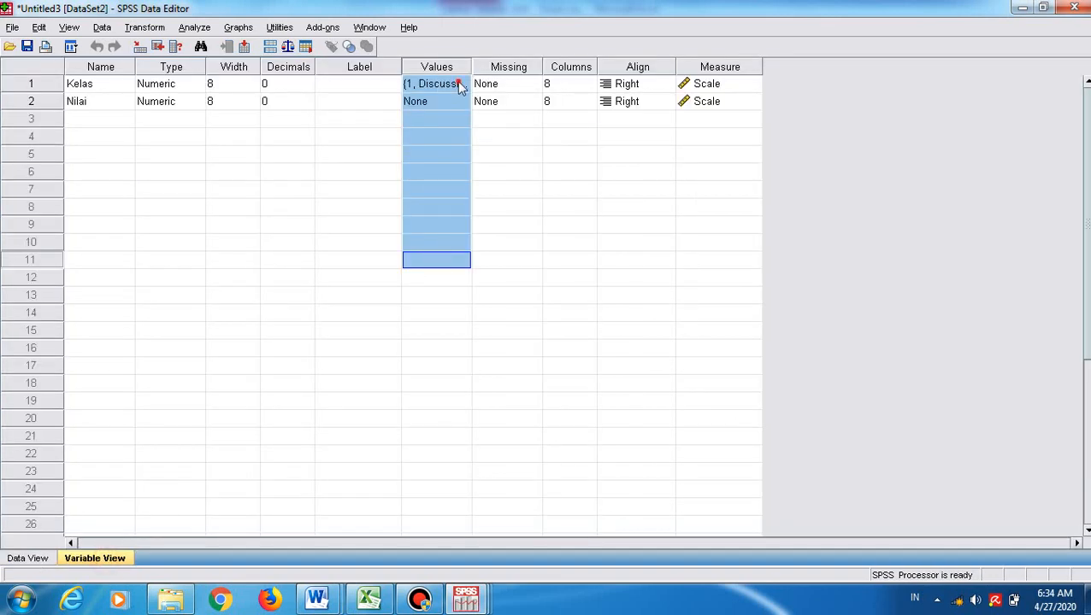
{"action": "left_click", "coordinate": [461, 84]}
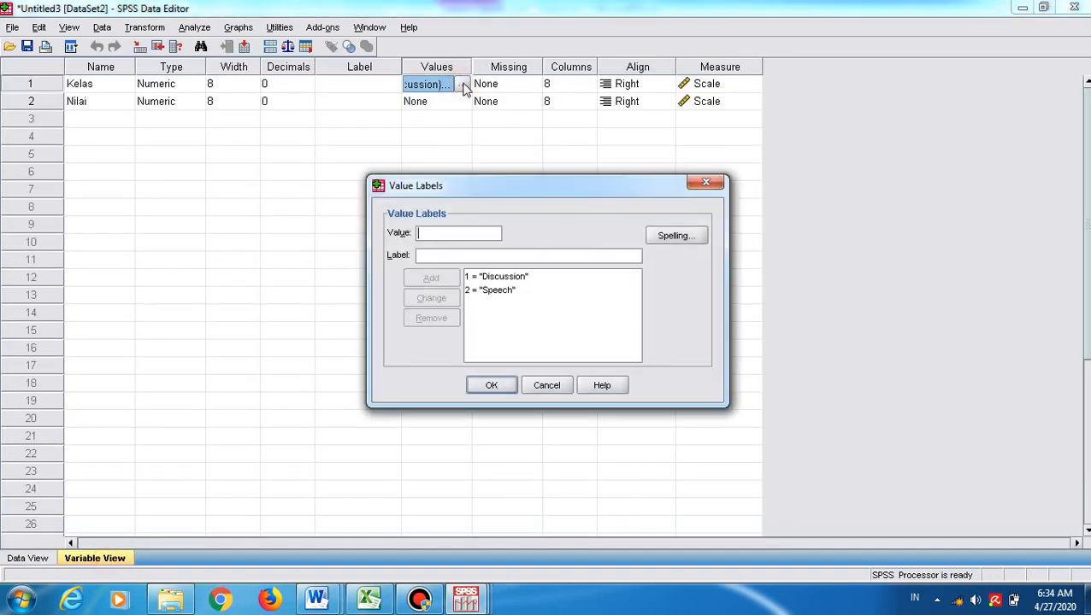
Try to relabel value 1 of the Kelas variable from Discussion to Post_Exp
{"action": "left_click", "coordinate": [481, 278]}
{"action": "left_click", "coordinate": [472, 257]}
{"action": "key", "text": "BackSpace"}
{"action": "key", "text": "BackSpace"}
{"action": "key", "text": "BackSpace"}
{"action": "key", "text": "BackSpace"}
{"action": "key", "text": "BackSpace"}
{"action": "key", "text": "BackSpace"}
{"action": "key", "text": "BackSpace"}
{"action": "key", "text": "BackSpace"}
{"action": "key", "text": "BackSpace"}
{"action": "key", "text": "BackSpace"}
{"action": "type", "text": "dis"}
{"action": "key", "text": "BackSpace"}
{"action": "key", "text": "BackSpace"}
{"action": "key", "text": "BackSpace"}
{"action": "key", "text": "BackSpace"}
{"action": "type", "text": "Ost"}
{"action": "key", "text": "BackSpace"}
{"action": "key", "text": "BackSpace"}
{"action": "type", "text": "Post_Exp"}
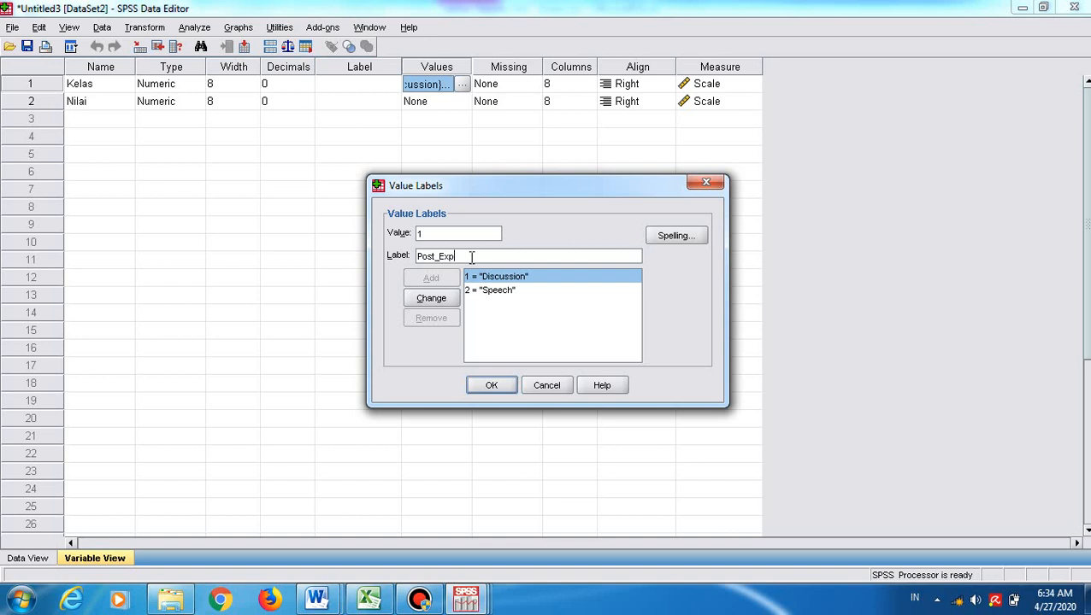
{"action": "key", "text": "Return"}
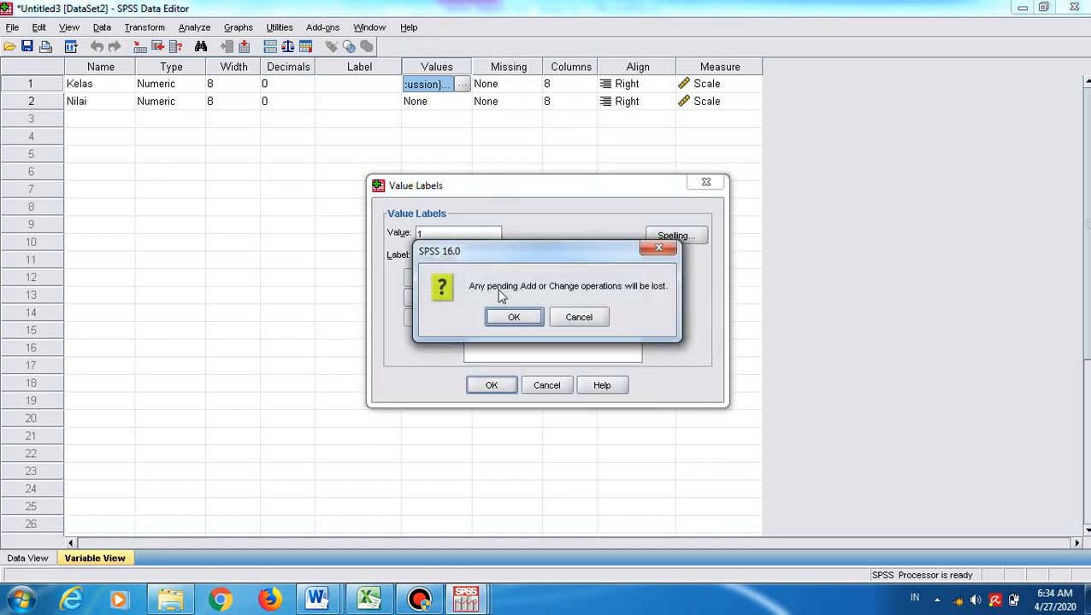
{"action": "left_click", "coordinate": [502, 321]}
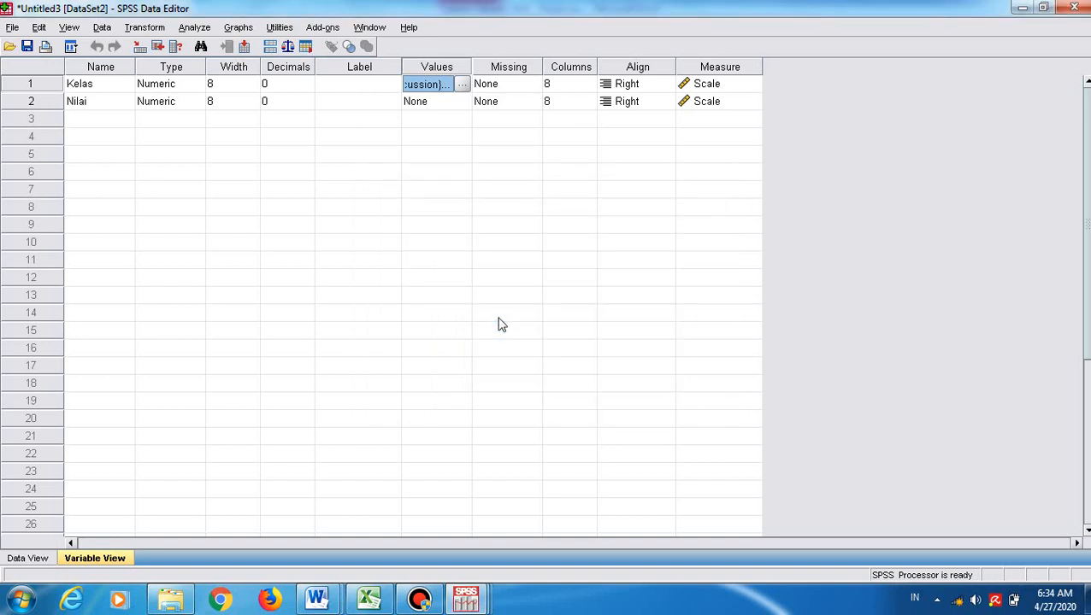
Reopen the Kelas value labels and change the label of value 1 to Post_Exp
{"action": "left_click", "coordinate": [462, 84]}
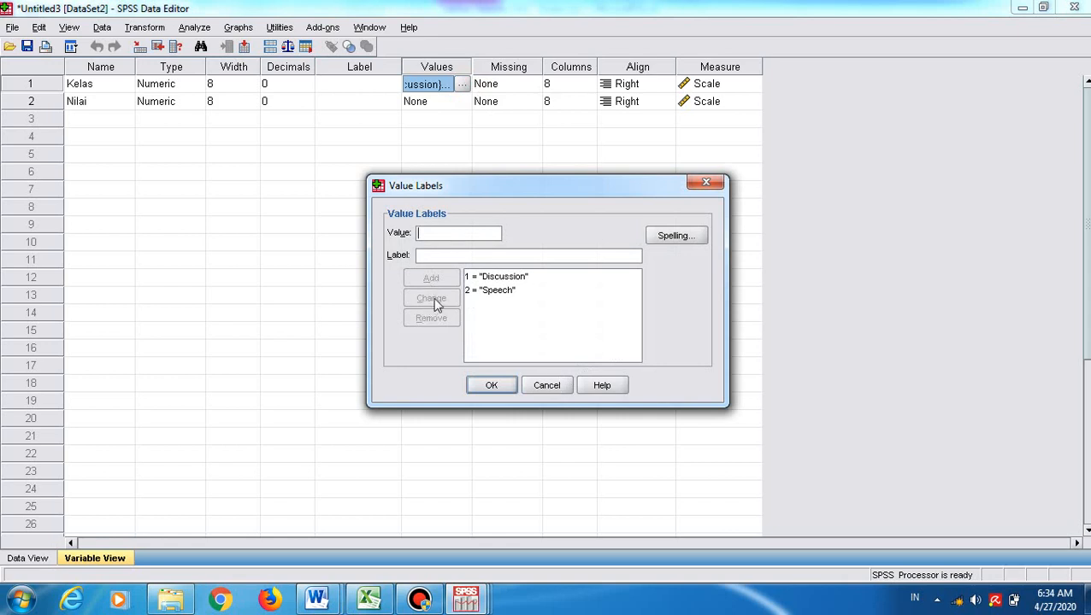
{"action": "left_click", "coordinate": [491, 276]}
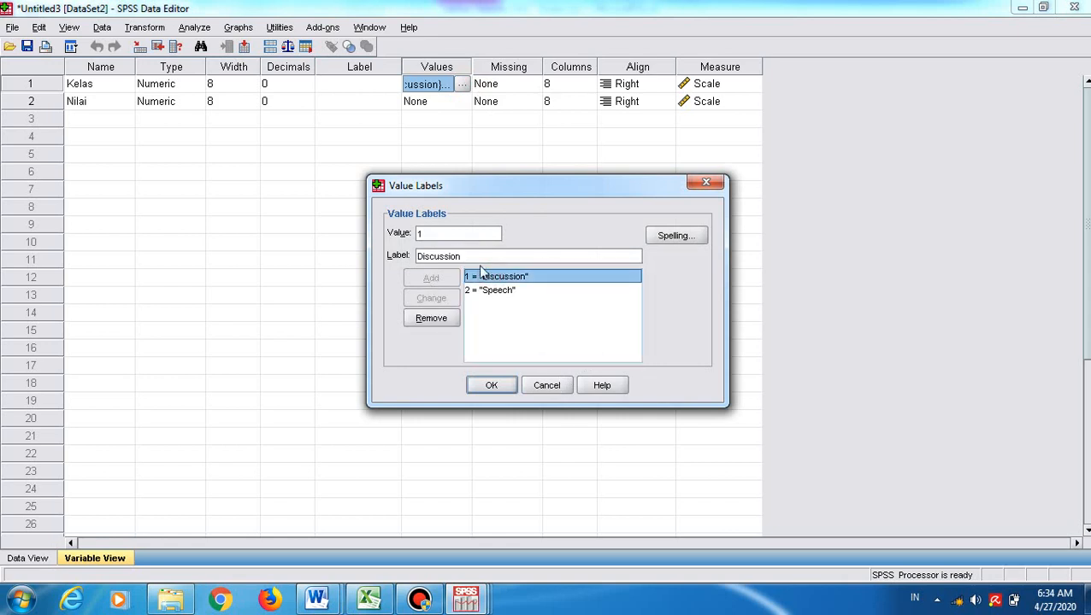
{"action": "left_click", "coordinate": [473, 255]}
{"action": "key", "text": "BackSpace"}
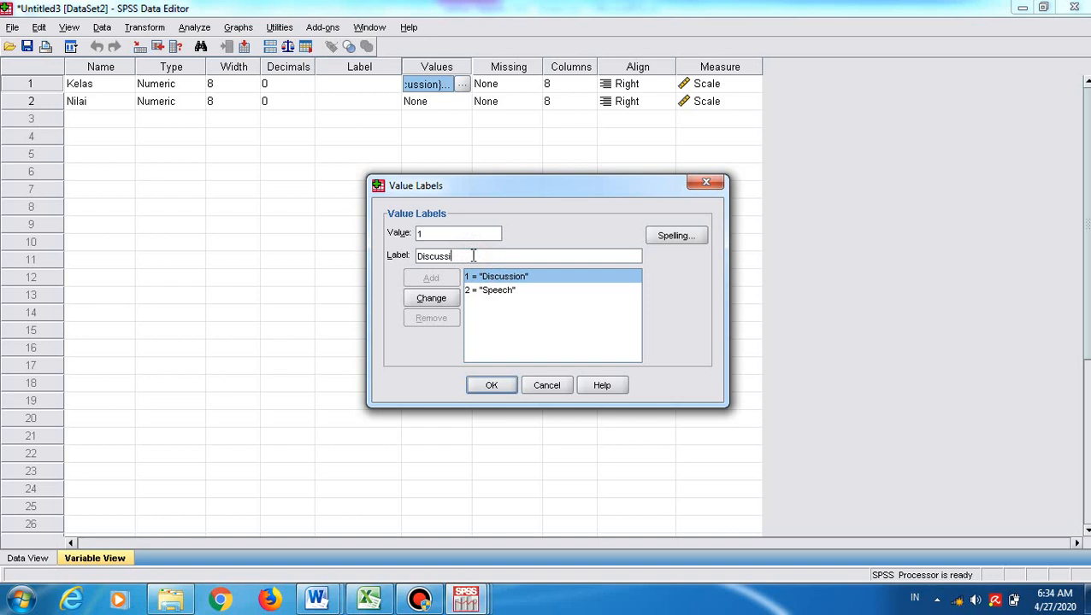
{"action": "key", "text": "BackSpace"}
{"action": "key", "text": "BackSpace"}
{"action": "key", "text": "BackSpace"}
{"action": "key", "text": "BackSpace"}
{"action": "key", "text": "BackSpace"}
{"action": "key", "text": "BackSpace"}
{"action": "key", "text": "BackSpace"}
{"action": "key", "text": "BackSpace"}
{"action": "type", "text": "Post"}
{"action": "left_click", "coordinate": [434, 299]}
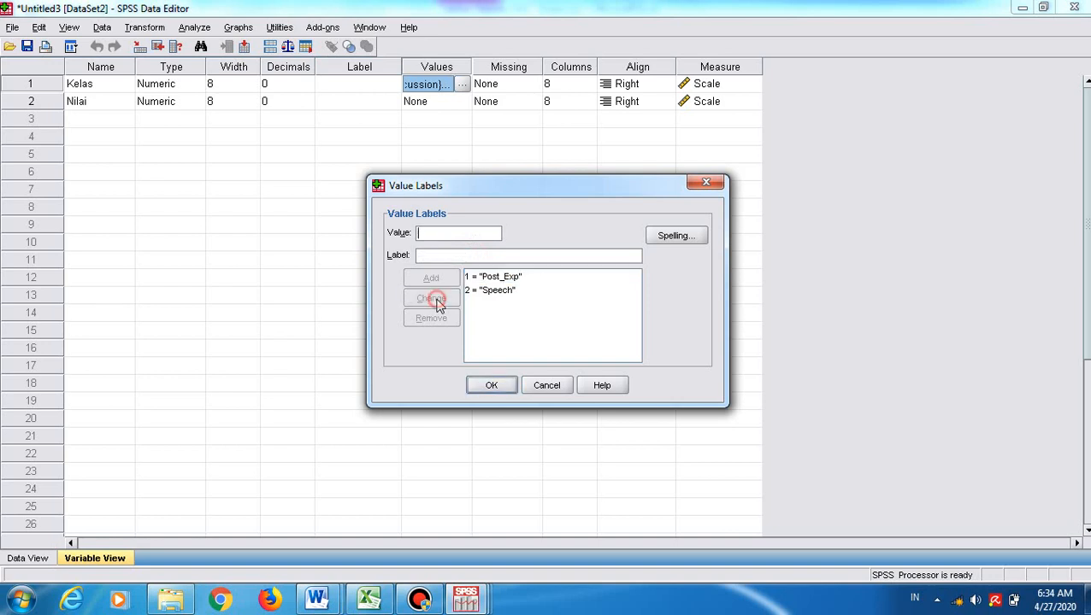
Change the label of value 2 to Post_Ctrl and apply the Kelas value labels
{"action": "left_click", "coordinate": [496, 291]}
{"action": "left_click", "coordinate": [461, 255]}
{"action": "key", "text": "BackSpace"}
{"action": "key", "text": "BackSpace"}
{"action": "key", "text": "BackSpace"}
{"action": "key", "text": "BackSpace"}
{"action": "key", "text": "BackSpace"}
{"action": "key", "text": "BackSpace"}
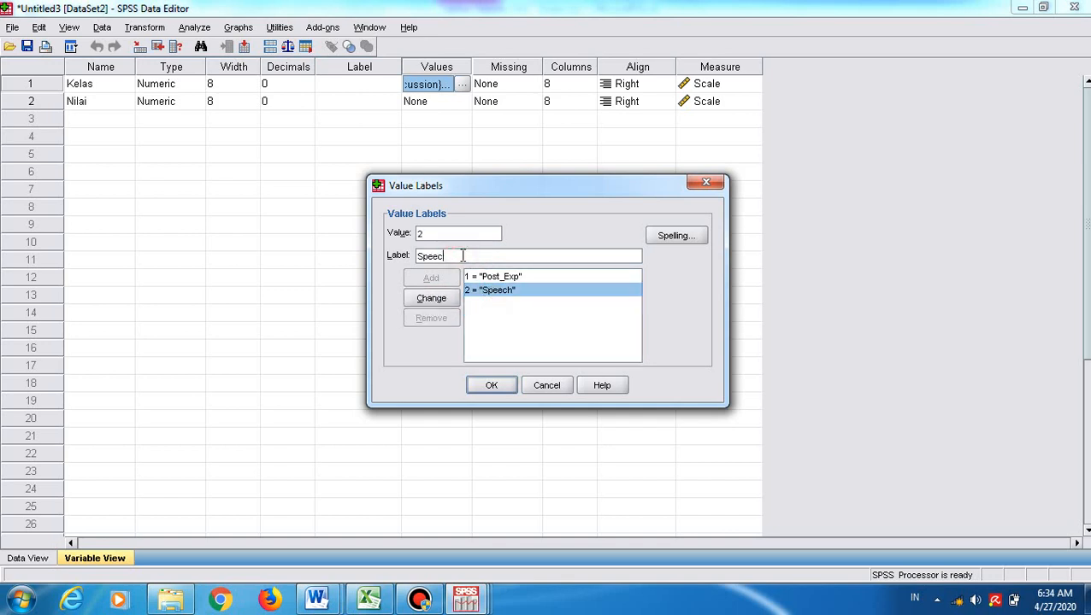
{"action": "type", "text": "Post"}
{"action": "left_click", "coordinate": [432, 299]}
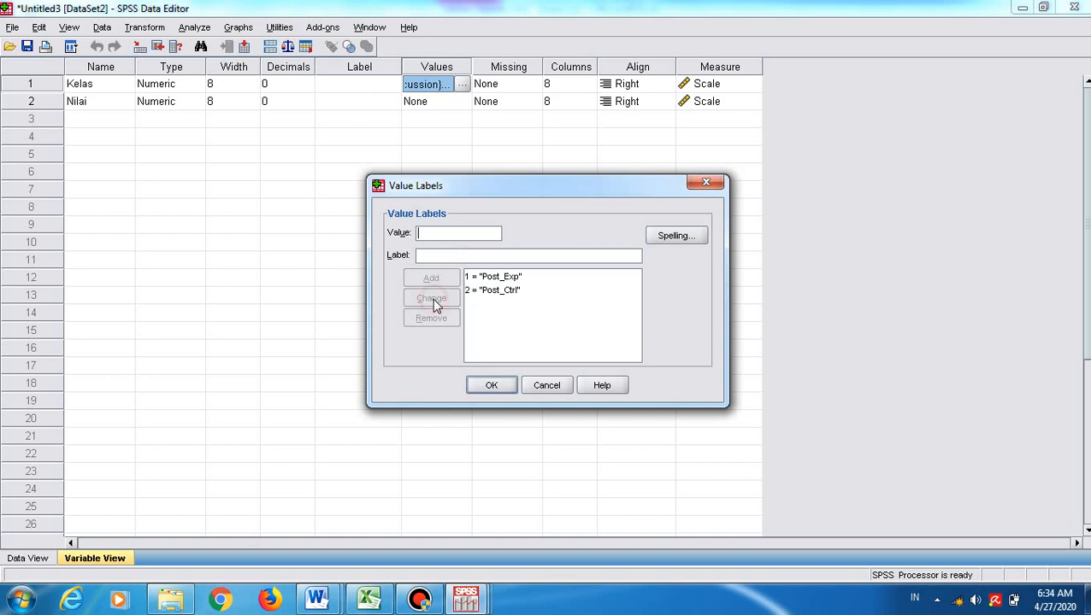
{"action": "left_click", "coordinate": [483, 386]}
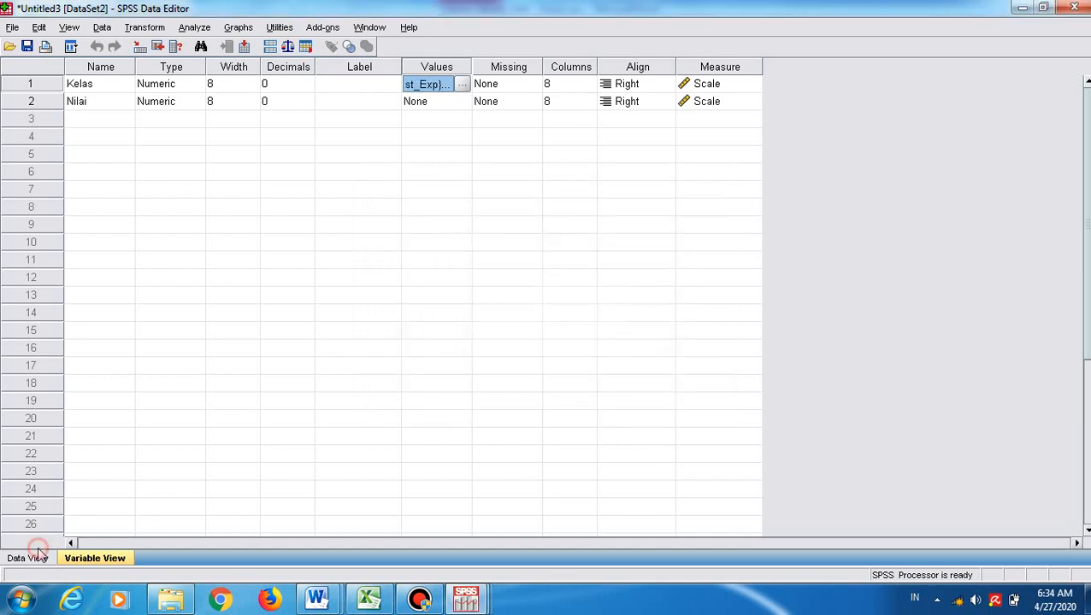
Run an Independent-Samples T Test on Nilai with Kelas (1 2) as the grouping variable
{"action": "left_click", "coordinate": [38, 556]}
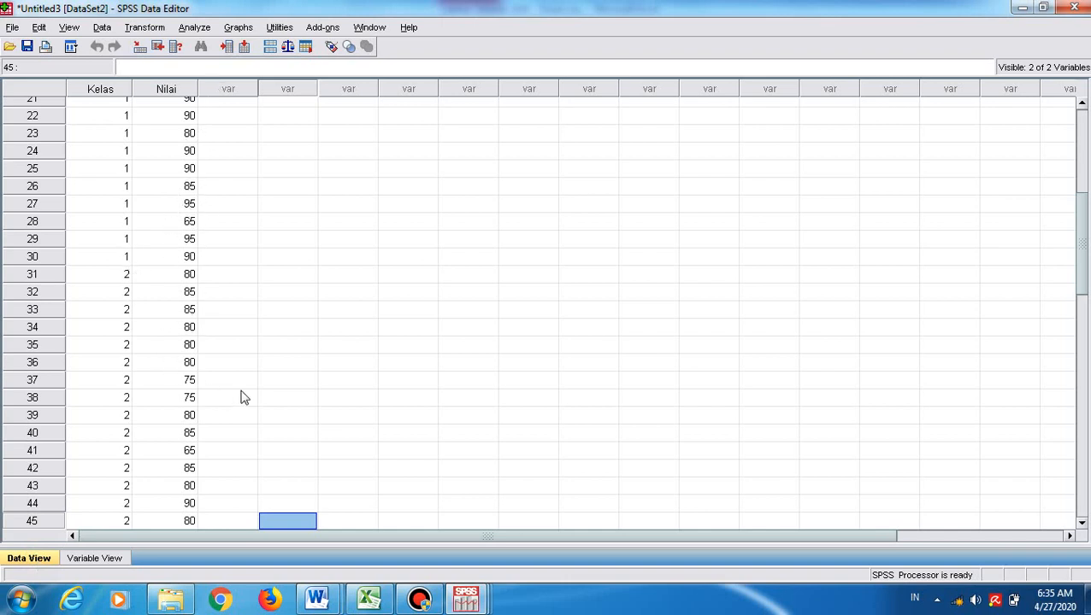
{"action": "left_click", "coordinate": [195, 27]}
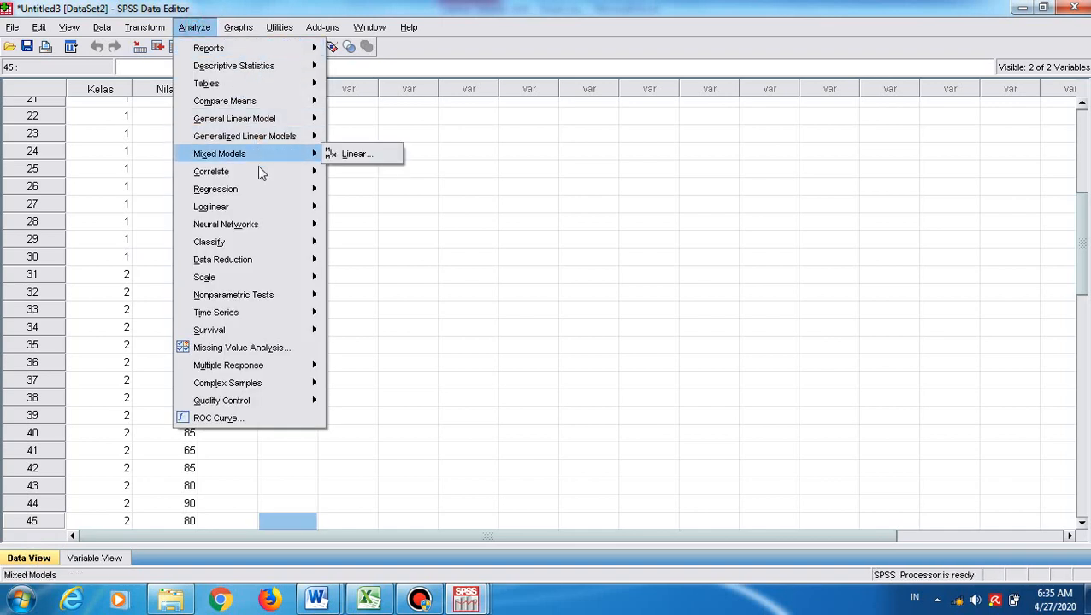
{"action": "mouse_move", "coordinate": [258, 194]}
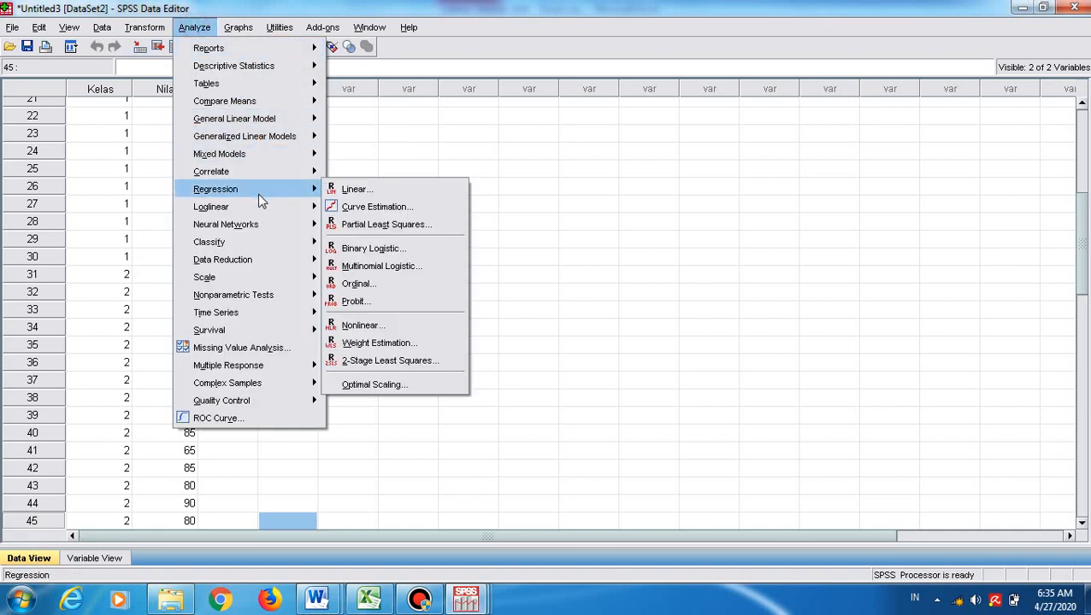
{"action": "mouse_move", "coordinate": [299, 100]}
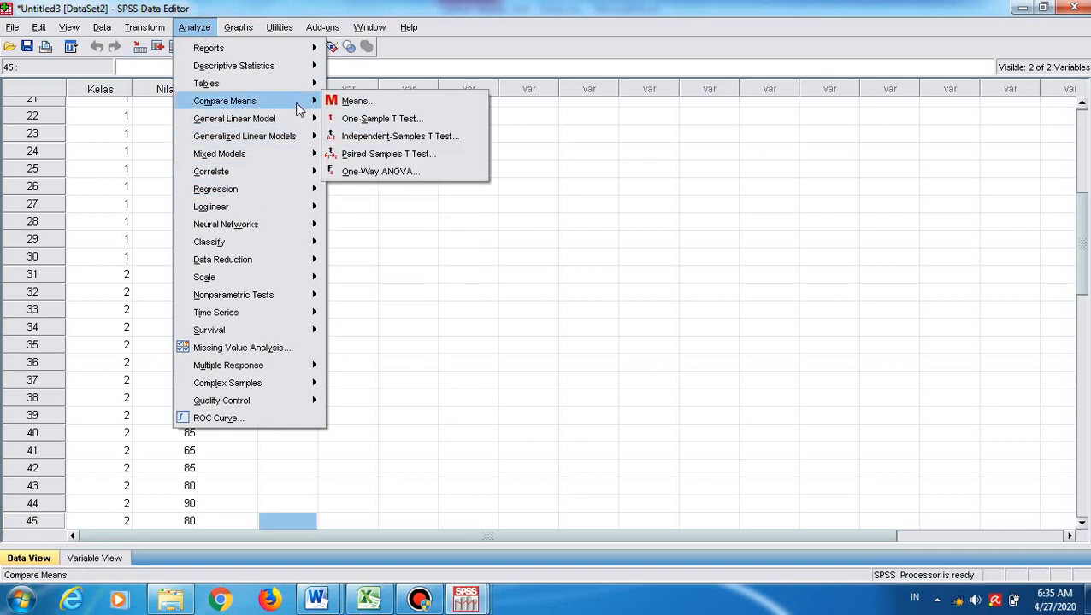
{"action": "left_click", "coordinate": [390, 138]}
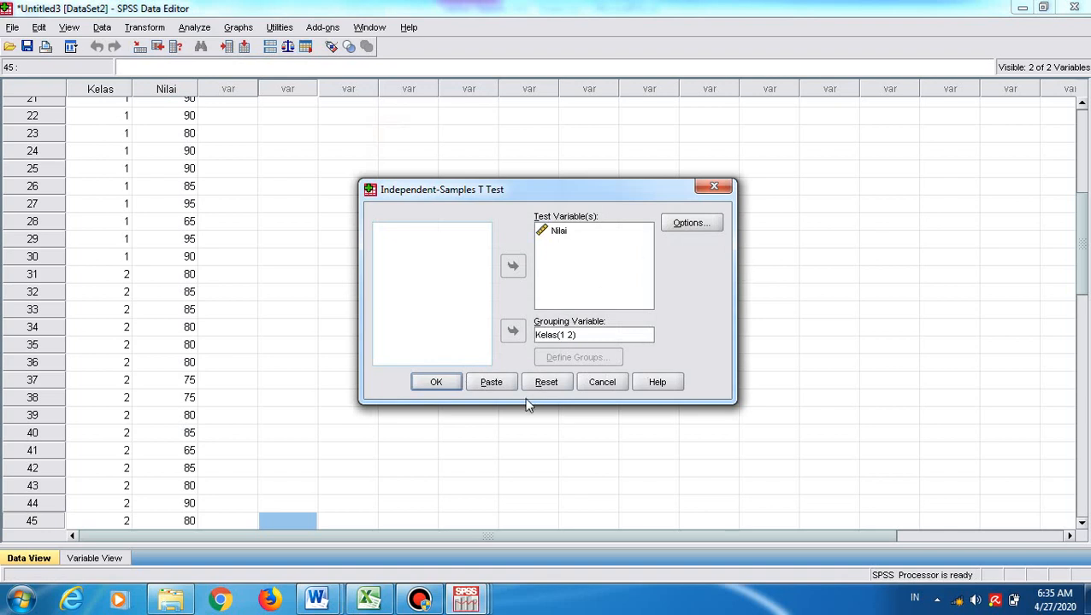
{"action": "left_click", "coordinate": [443, 383]}
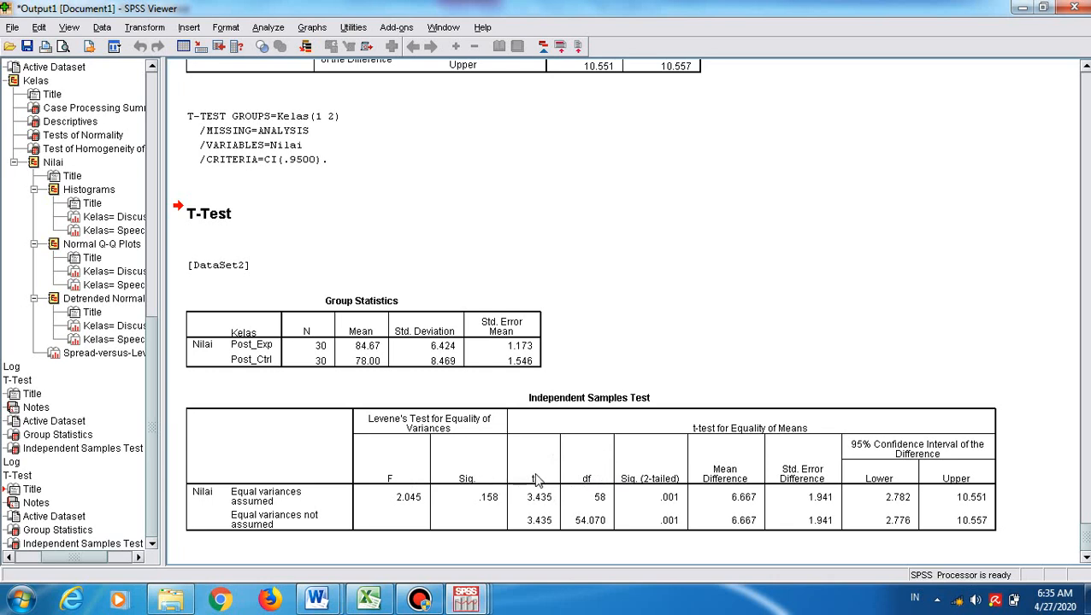
Look over the Effectiveness 1 kelas and Influence sheets in the Excel workbook, ending on Effectiveness 1 kelas
{"action": "left_click", "coordinate": [367, 601]}
{"action": "key", "text": "ctrl+Page_Down"}
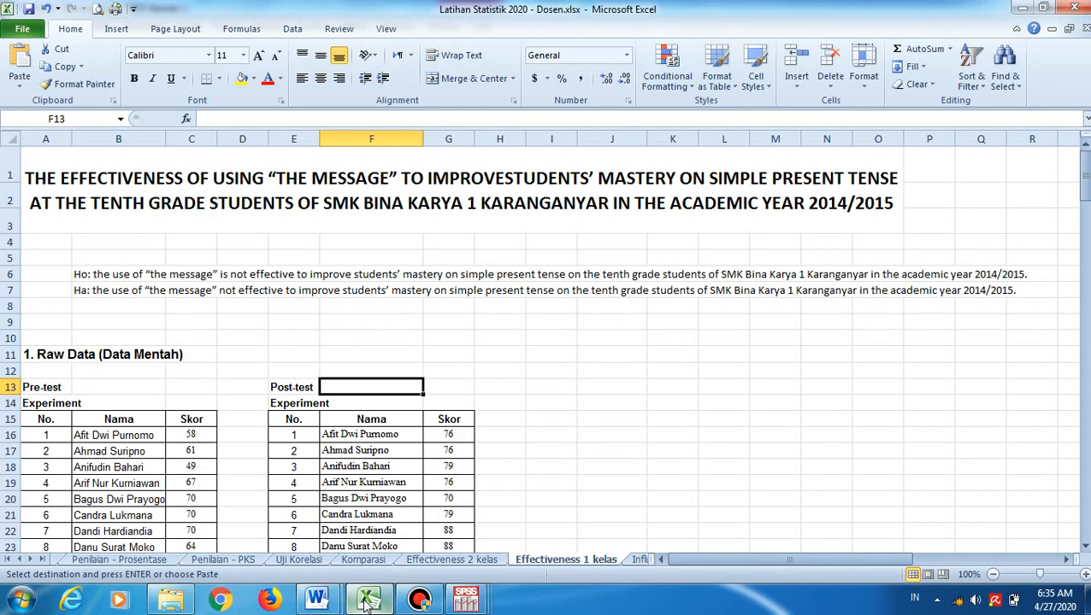
{"action": "key", "text": "ctrl+Page_Down"}
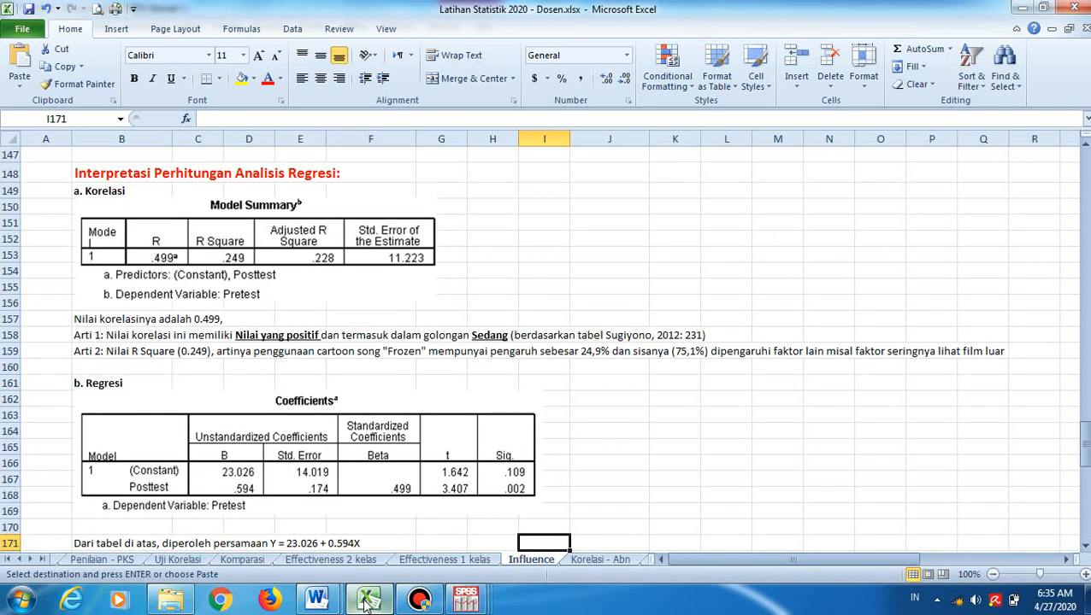
{"action": "key", "text": "ctrl+Page_Up"}
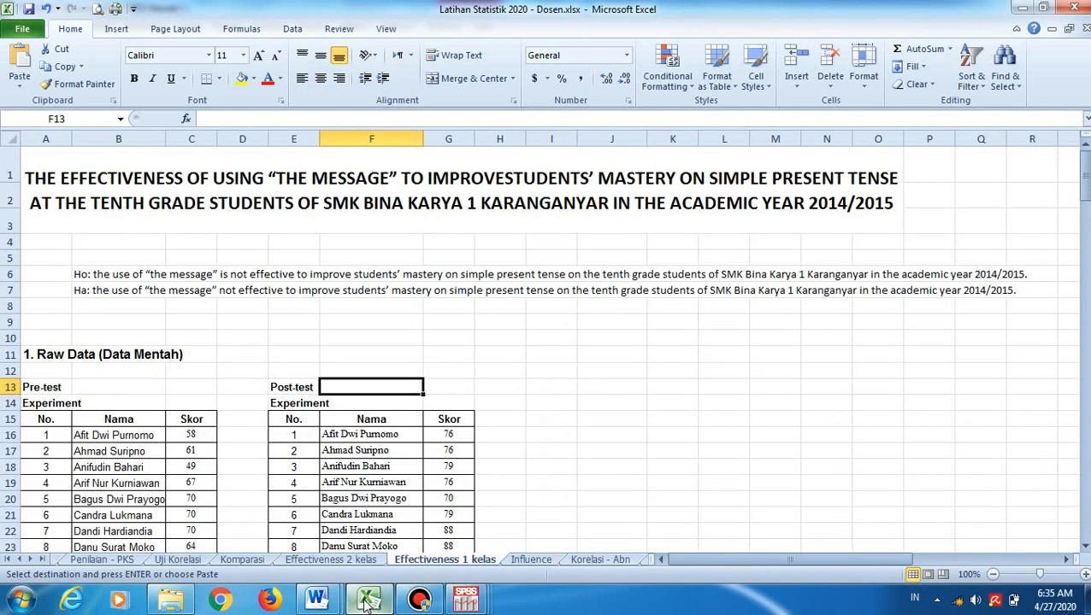
{"action": "left_click", "coordinate": [430, 605]}
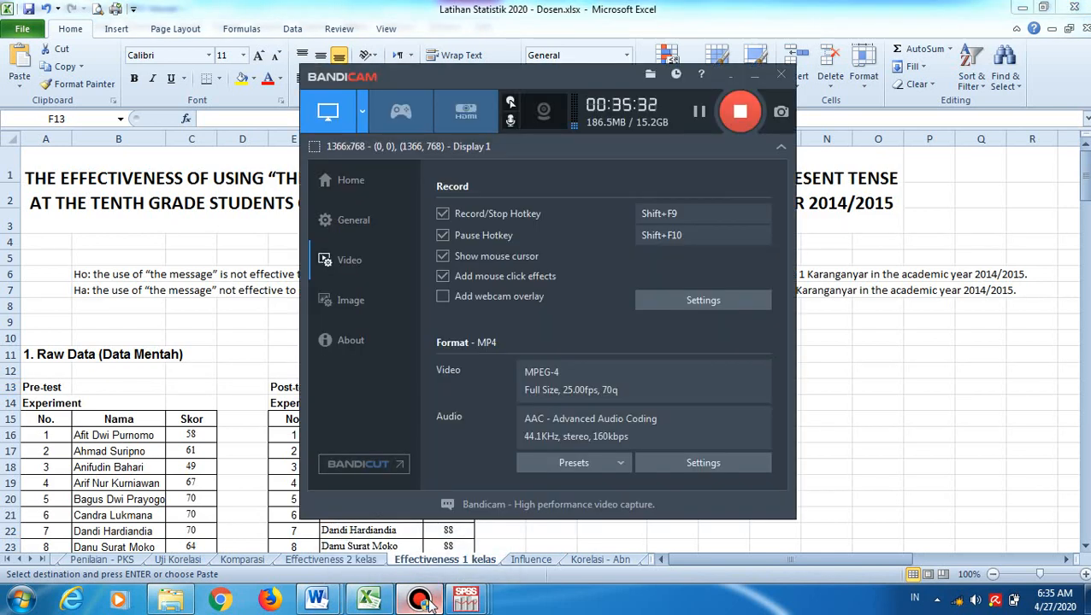
{"action": "left_click", "coordinate": [430, 604]}
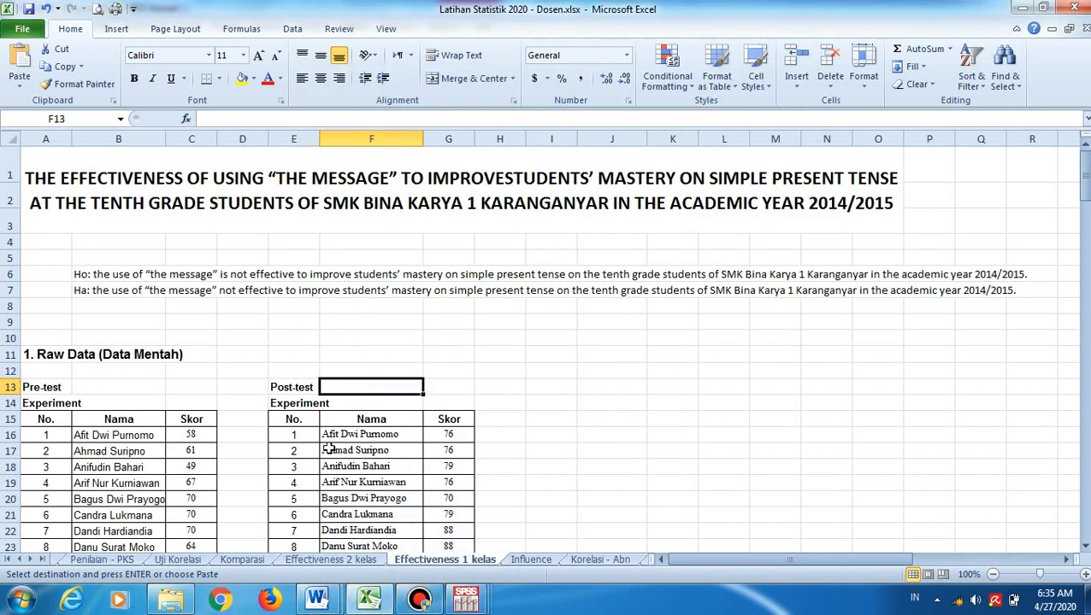
Examine the raw data and descriptive statistics sections of the Effectiveness 1 kelas sheet
{"action": "key", "text": "Page_Down"}
{"action": "key", "text": "Page_Down"}
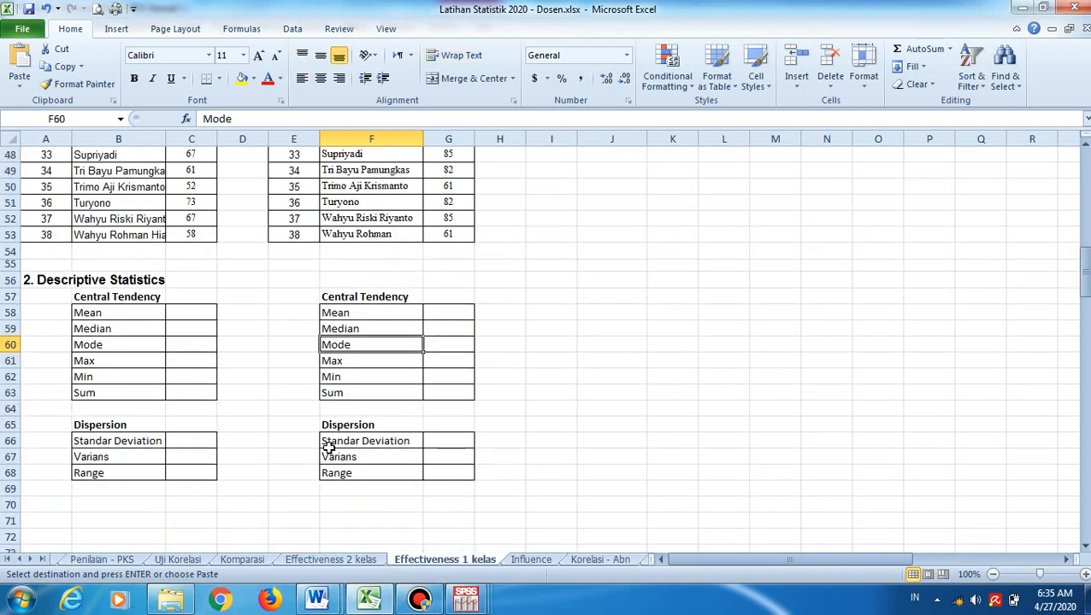
{"action": "key", "text": "Page_Down"}
{"action": "key", "text": "Page_Up"}
{"action": "key", "text": "Page_Up"}
{"action": "key", "text": "Page_Up"}
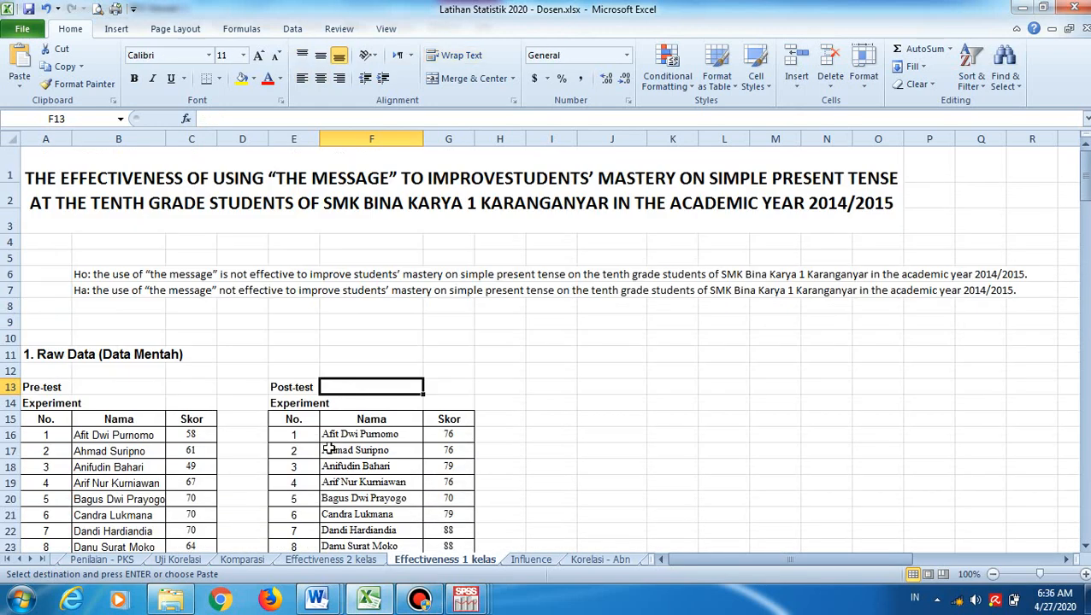
Switch to Statistik.rtf in Word and read the Influence/Effectiveness (untuk 1 kelas) instructions, including the Paired Sample T Test steps
{"action": "left_click", "coordinate": [465, 598]}
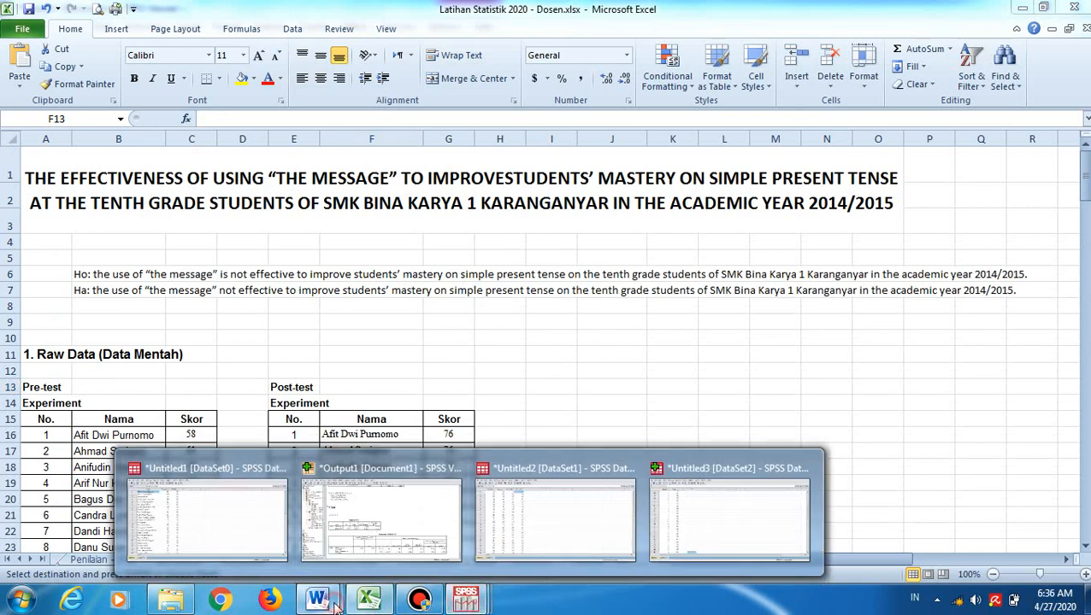
{"action": "mouse_move", "coordinate": [329, 602]}
{"action": "left_click", "coordinate": [235, 499]}
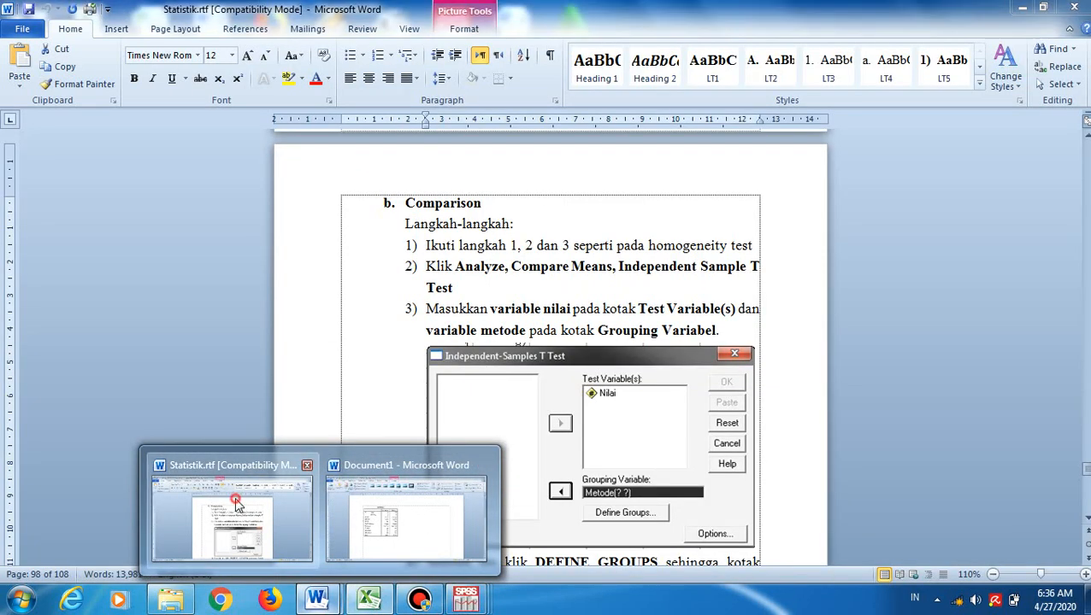
{"action": "scroll", "coordinate": [234, 497], "scroll_direction": "down", "scroll_amount": 5}
{"action": "scroll", "coordinate": [234, 497], "scroll_direction": "down", "scroll_amount": 5}
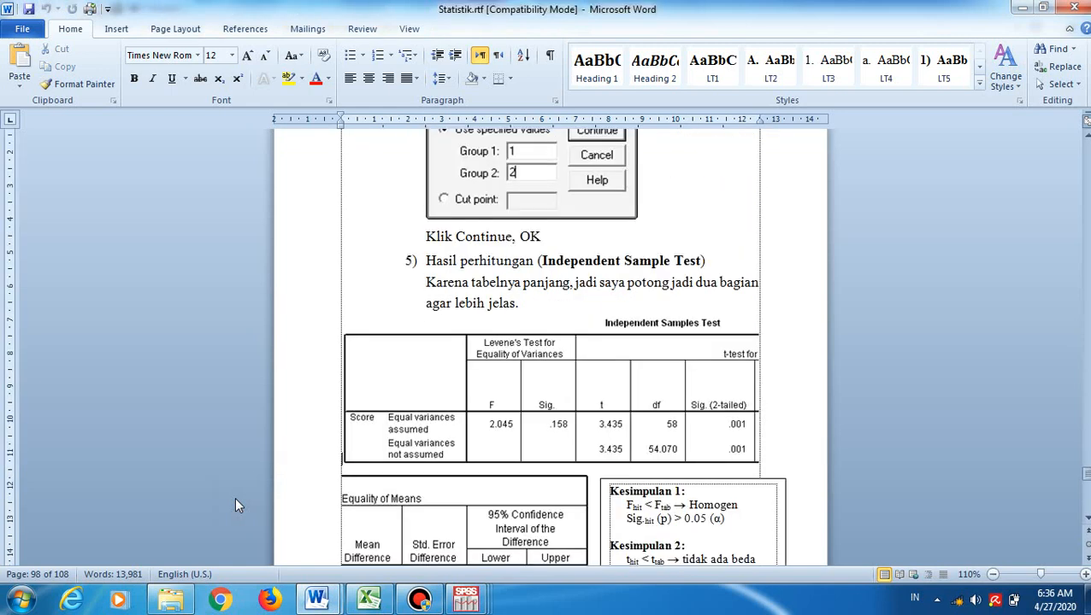
{"action": "scroll", "coordinate": [235, 499], "scroll_direction": "down", "scroll_amount": 5}
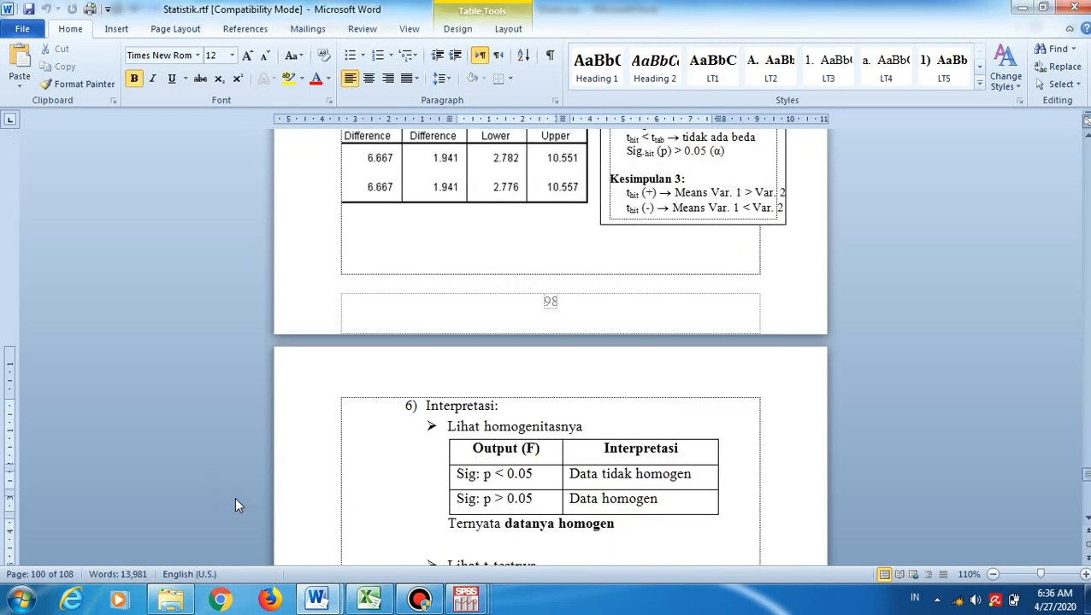
{"action": "key", "text": "Page_Down"}
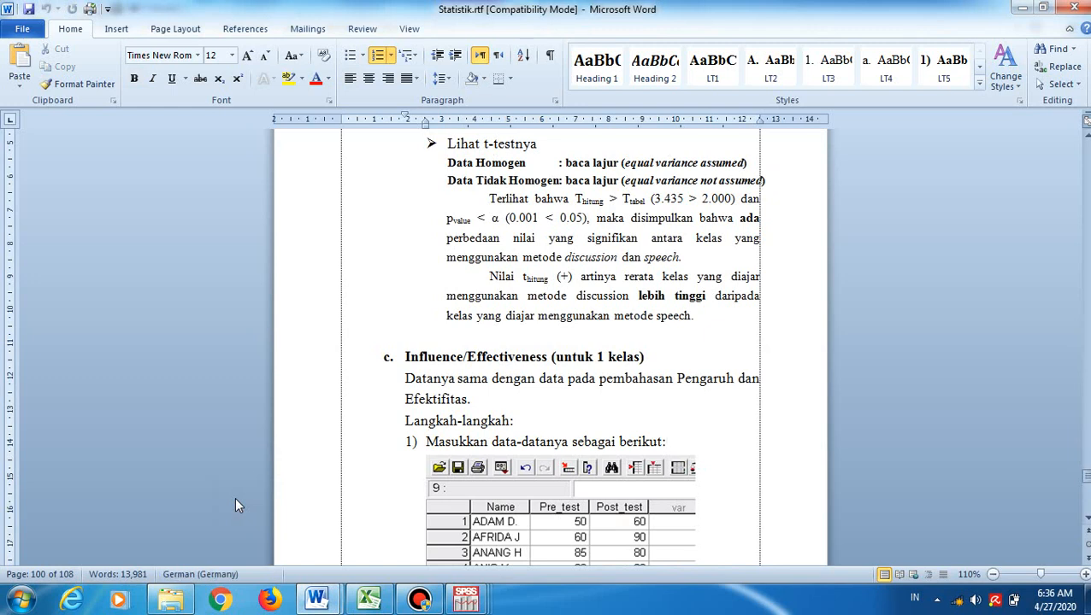
{"action": "key", "text": "Down"}
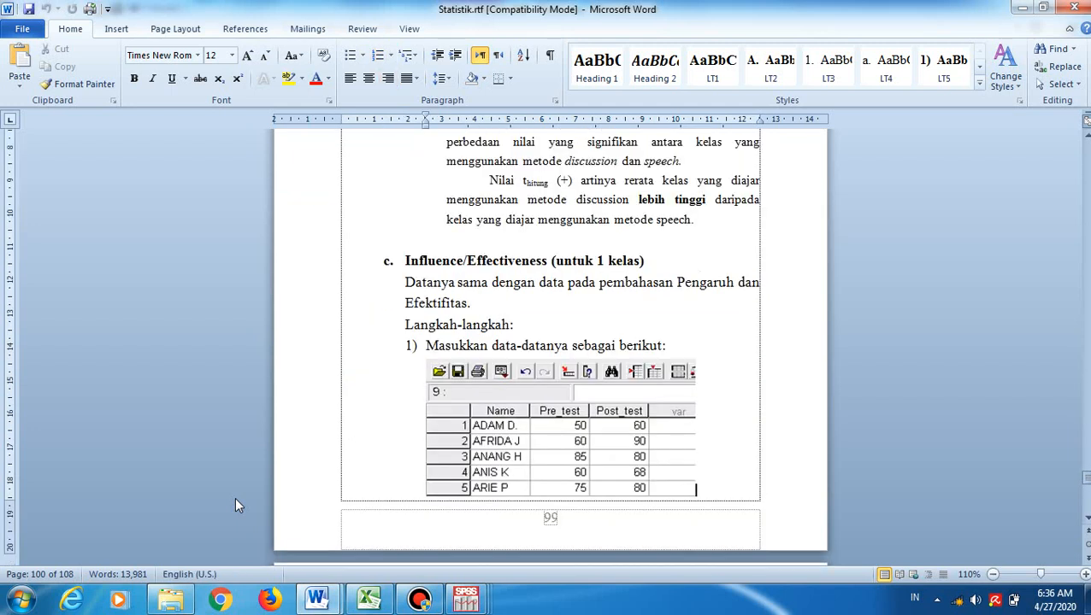
{"action": "key", "text": "Page_Down"}
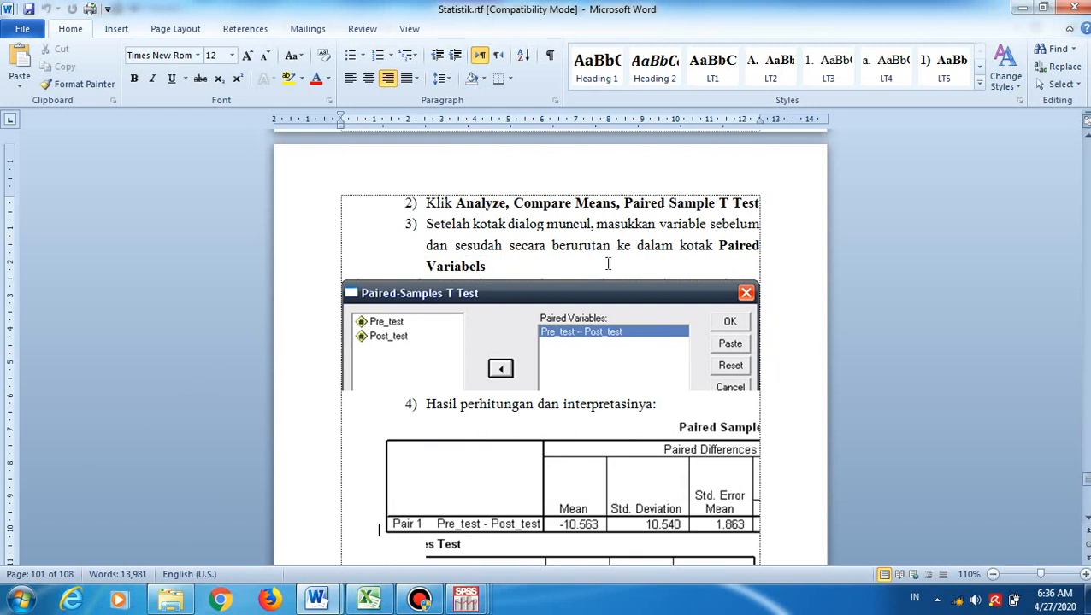
{"action": "key", "text": "Page_Up"}
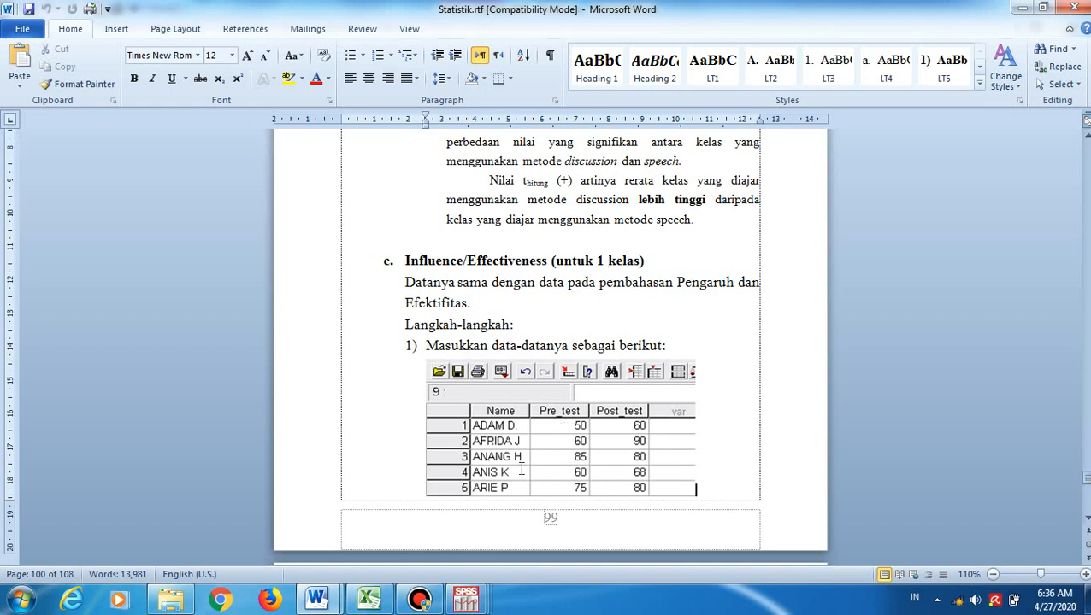
Switch to the Untitled1 dataset in SPSS and rename the Grammar variable to Pretest
{"action": "mouse_move", "coordinate": [466, 598]}
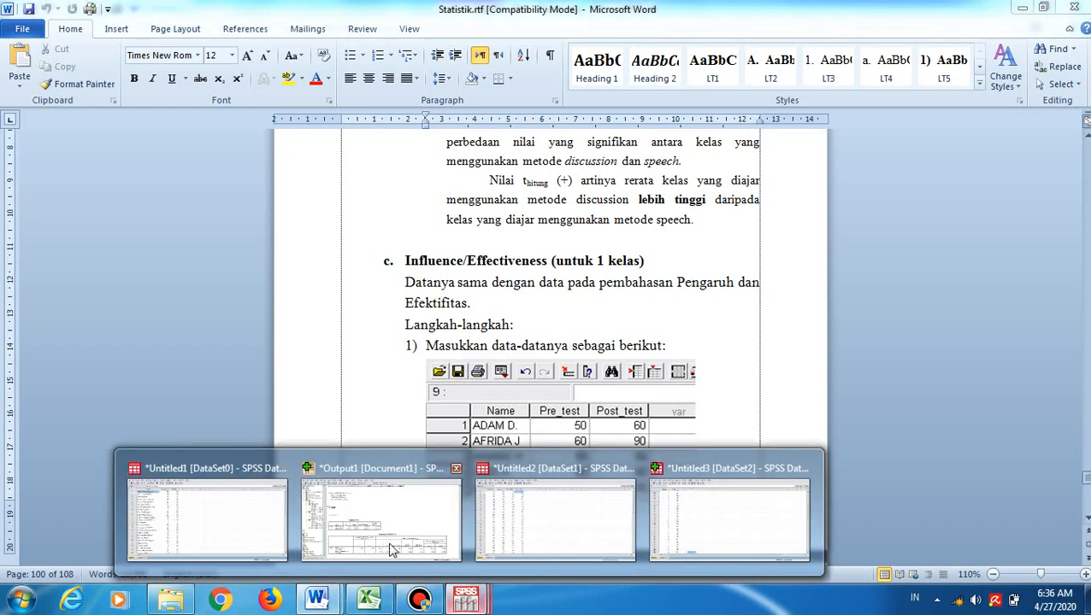
{"action": "mouse_move", "coordinate": [381, 550]}
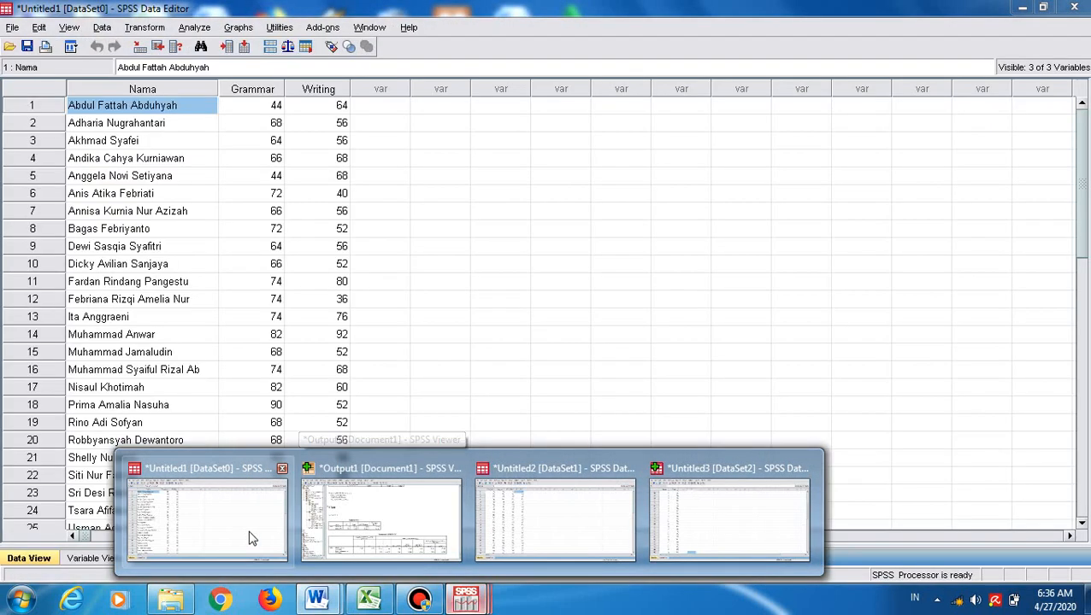
{"action": "left_click", "coordinate": [248, 538]}
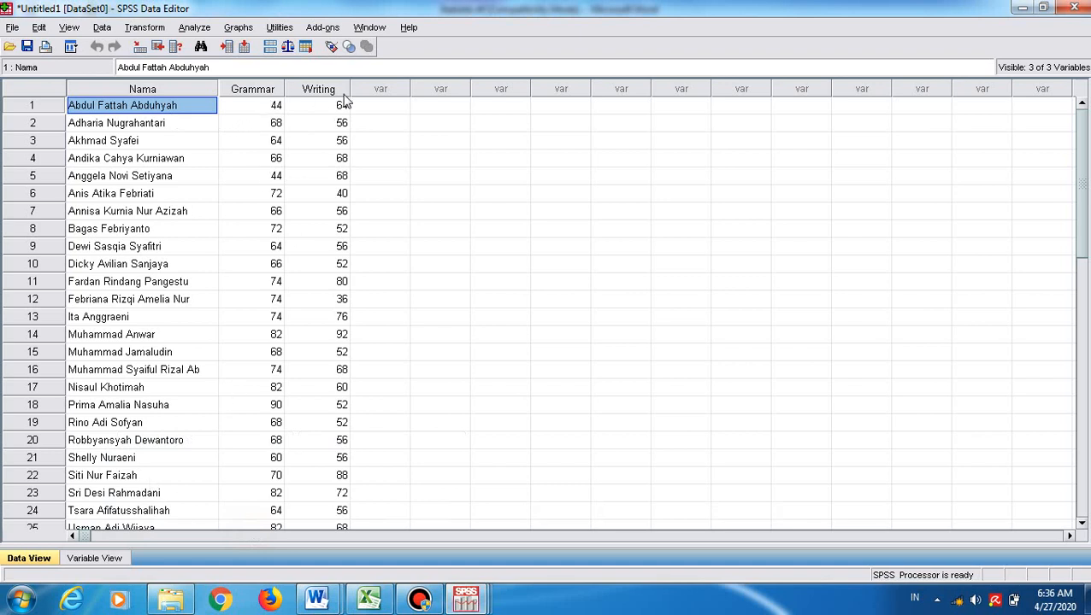
{"action": "left_click", "coordinate": [118, 560]}
{"action": "left_click", "coordinate": [99, 90]}
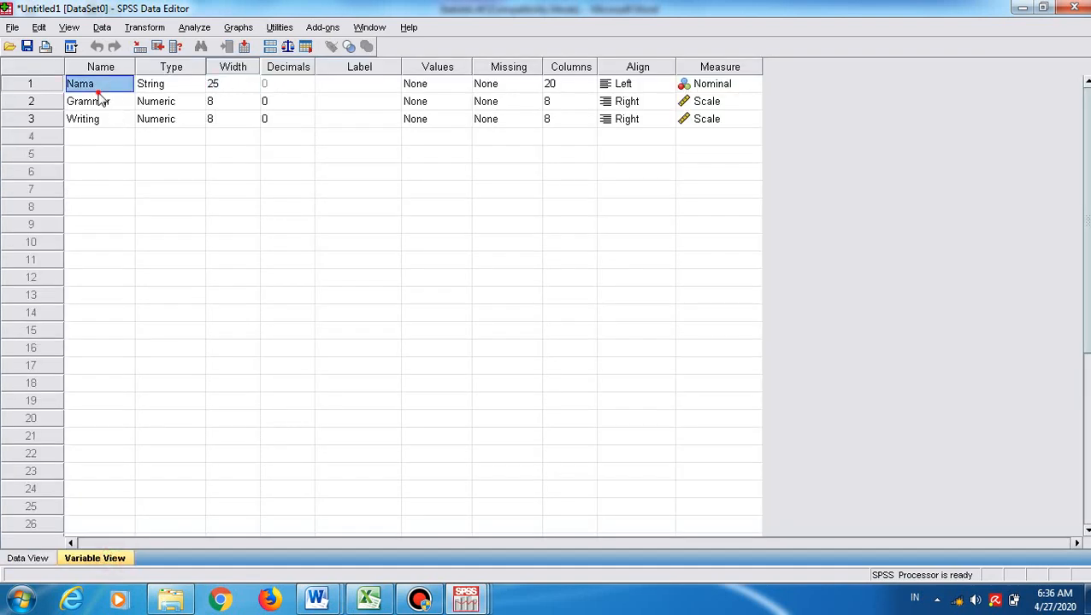
{"action": "left_click", "coordinate": [99, 108]}
{"action": "type", "text": "Ore"}
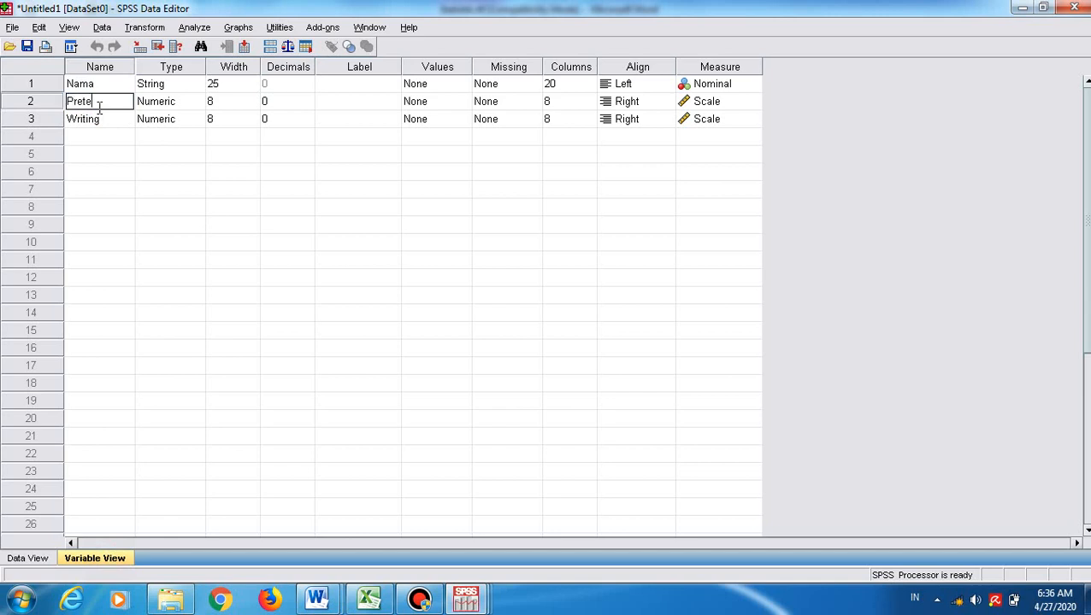
{"action": "type", "text": "test"}
{"action": "key", "text": "Tab"}
Rename the Writing variable to Posttest
{"action": "left_click", "coordinate": [100, 115]}
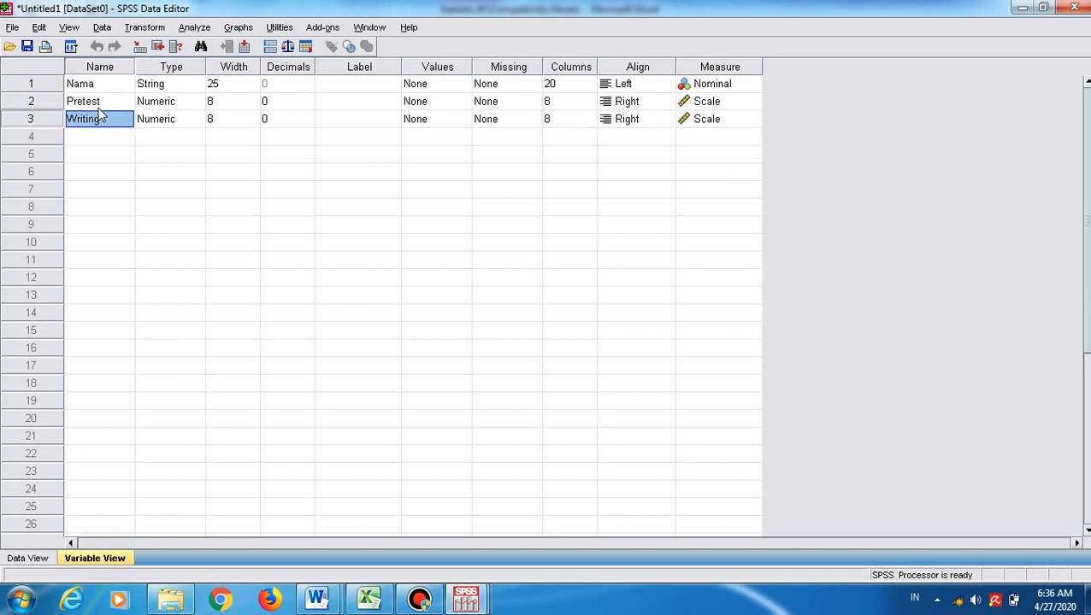
{"action": "type", "text": "Posttes"}
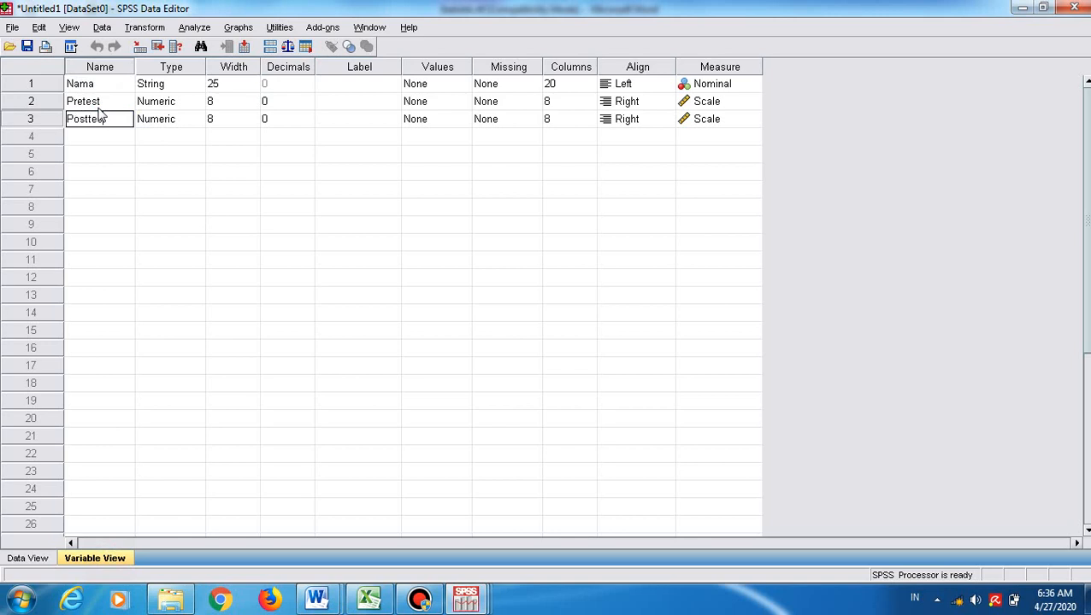
{"action": "type", "text": "t"}
{"action": "key", "text": "Tab"}
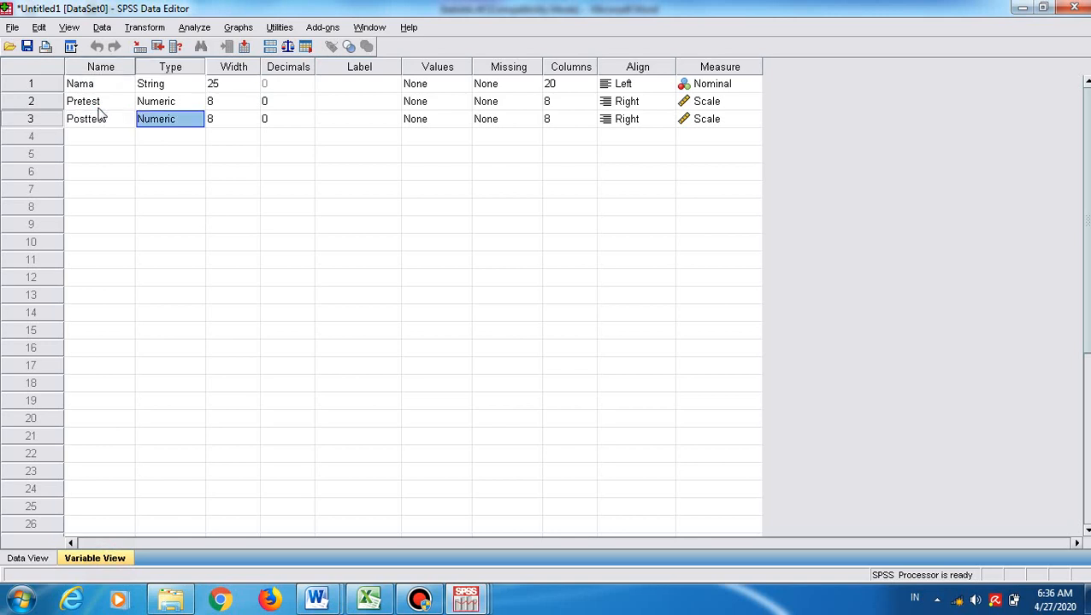
Clear all existing scores from the Pretest and Posttest columns in the data view, keeping the names
{"action": "left_click", "coordinate": [36, 565]}
{"action": "left_click", "coordinate": [271, 106]}
{"action": "key", "text": "ctrl+shift+Right"}
{"action": "key", "text": "ctrl+shift+Down"}
{"action": "key", "text": "shift+Up"}
{"action": "key", "text": "shift+Up"}
{"action": "key", "text": "shift+Up"}
{"action": "key", "text": "shift+Up"}
{"action": "key", "text": "shift+Up"}
{"action": "key", "text": "shift+Up"}
{"action": "key", "text": "shift+Up"}
{"action": "key", "text": "shift+Up"}
{"action": "key", "text": "shift+Up"}
{"action": "key", "text": "shift+Up"}
{"action": "key", "text": "shift+Up"}
{"action": "key", "text": "shift+Up"}
{"action": "key", "text": "shift+Up"}
{"action": "key", "text": "shift+Up"}
{"action": "key", "text": "shift+Up"}
{"action": "key", "text": "shift+Up"}
{"action": "key", "text": "shift+Up"}
{"action": "key", "text": "shift+Up"}
{"action": "key", "text": "shift+Up"}
{"action": "key", "text": "shift+Up"}
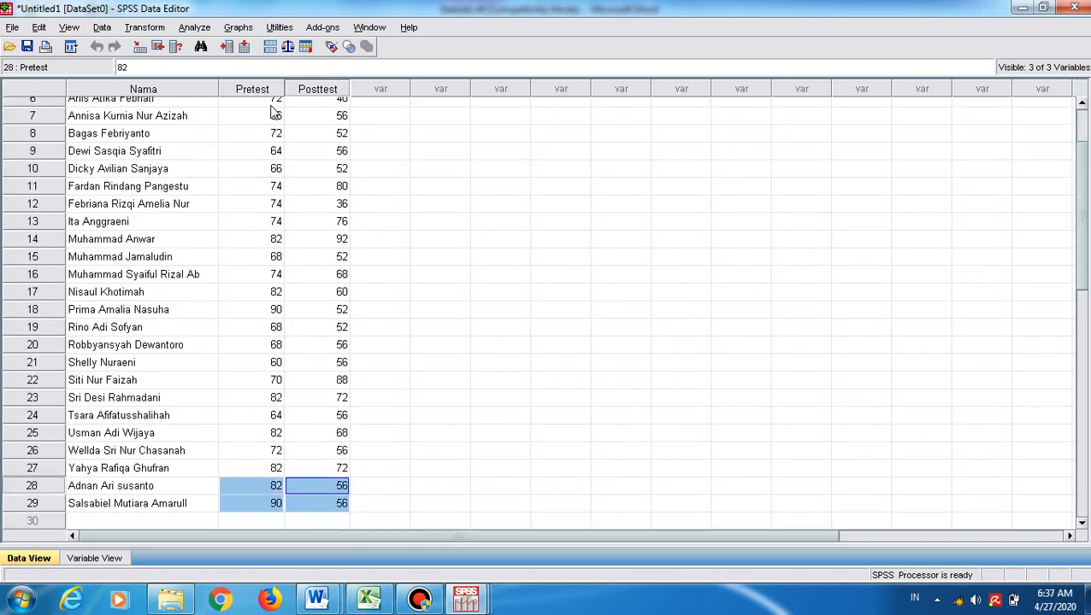
{"action": "key", "text": "Delete"}
{"action": "key", "text": "ctrl+Down"}
{"action": "key", "text": "ctrl+Up"}
{"action": "key", "text": "Left"}
{"action": "key", "text": "Right"}
Copy the pre-test scores starting at C16 on Excel's Effectiveness 1 kelas sheet into the SPSS Pretest column from row 1
{"action": "key", "text": "alt+Tab"}
{"action": "key", "text": "alt+Tab"}
{"action": "key", "text": "alt+Tab"}
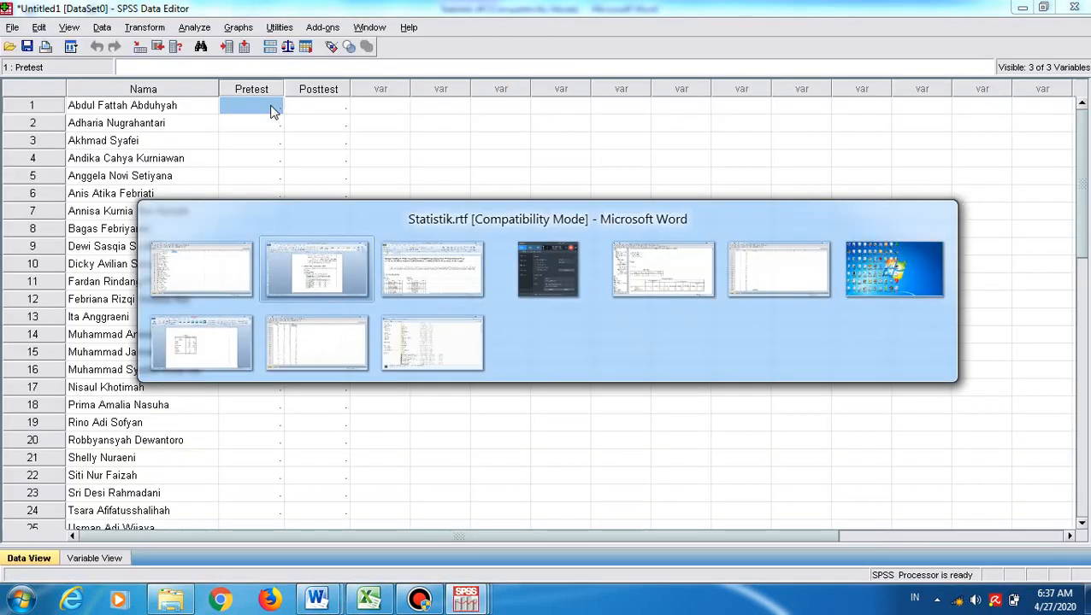
{"action": "key", "text": "alt+Tab"}
{"action": "key", "text": "Left"}
{"action": "key", "text": "Left"}
{"action": "key", "text": "Left"}
{"action": "key", "text": "Down"}
{"action": "key", "text": "Down"}
{"action": "key", "text": "Down"}
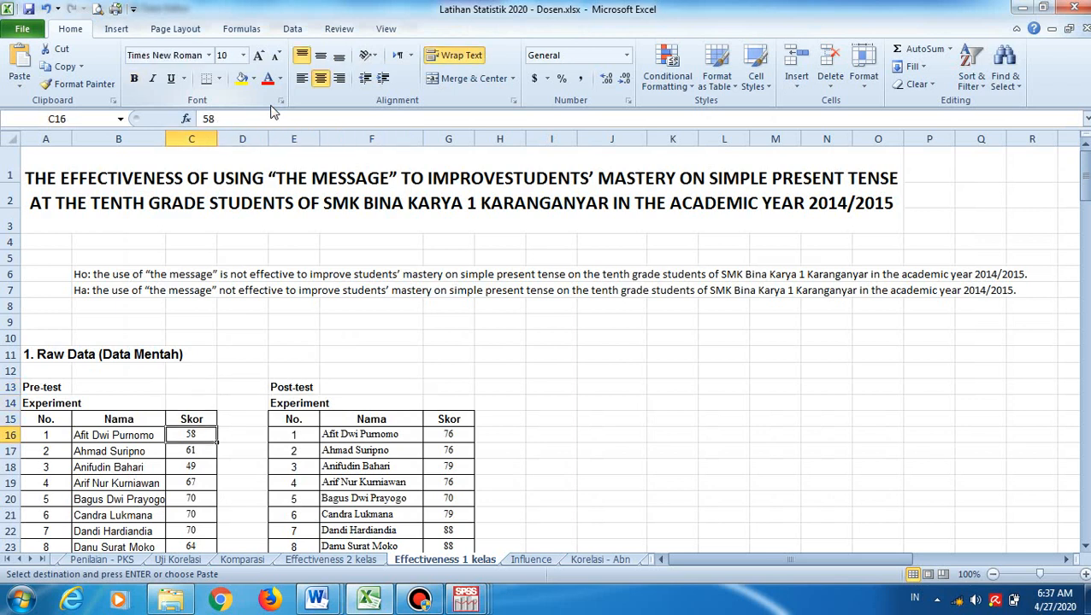
{"action": "key", "text": "ctrl+shift+Down"}
{"action": "key", "text": "alt+Tab"}
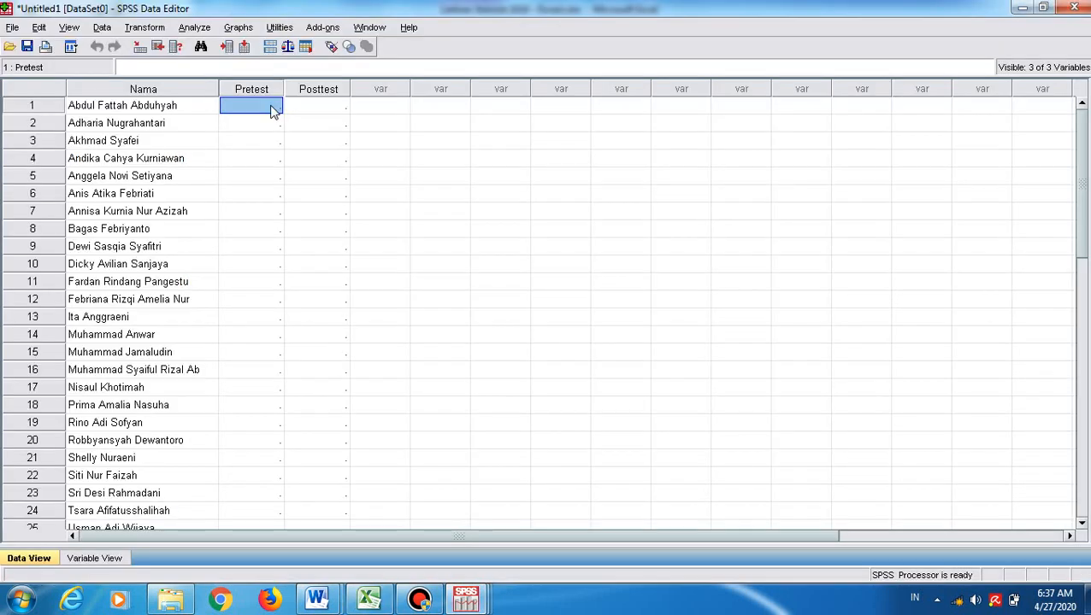
{"action": "key", "text": "ctrl+v"}
Copy the post-test scores G16:G53 from the Excel sheet into the SPSS Posttest column, starting at row 1
{"action": "key", "text": "Right"}
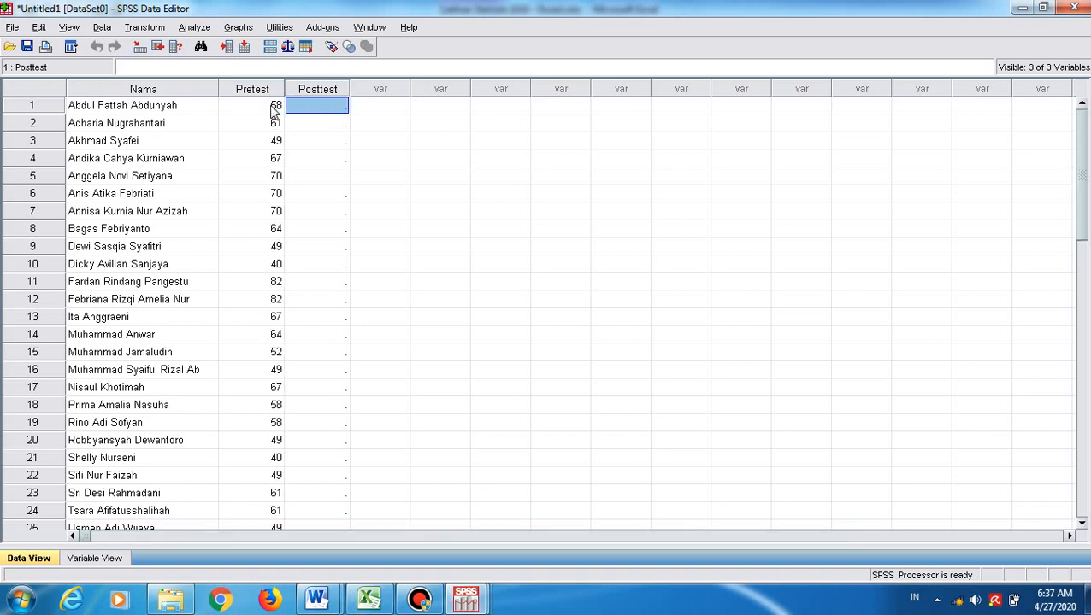
{"action": "key", "text": "alt+Tab"}
{"action": "key", "text": "Right"}
{"action": "key", "text": "Right"}
{"action": "key", "text": "Right"}
{"action": "key", "text": "ctrl+shift+Down"}
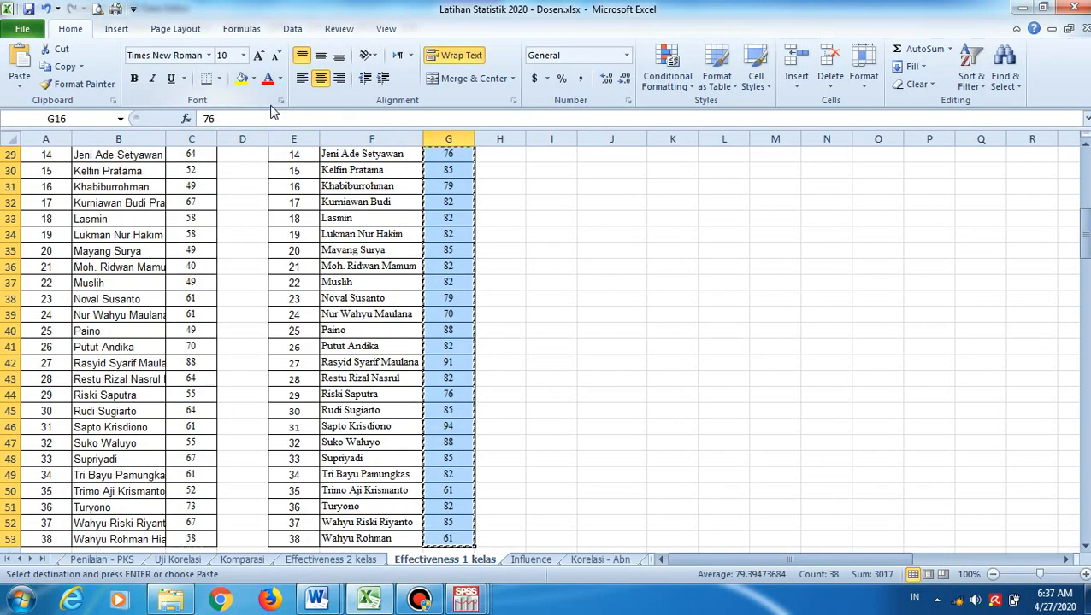
{"action": "key", "text": "ctrl+c"}
{"action": "key", "text": "alt+Tab"}
{"action": "key", "text": "ctrl+v"}
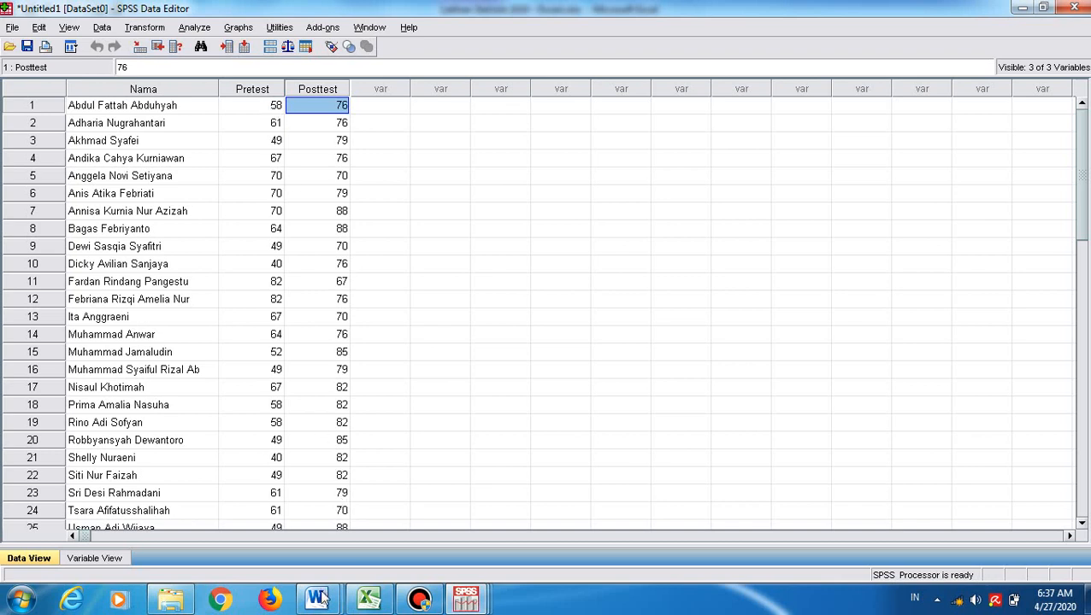
Return to Statistik.rtf in Word and review the instructions for the Paired Sample T Test
{"action": "mouse_move", "coordinate": [318, 601]}
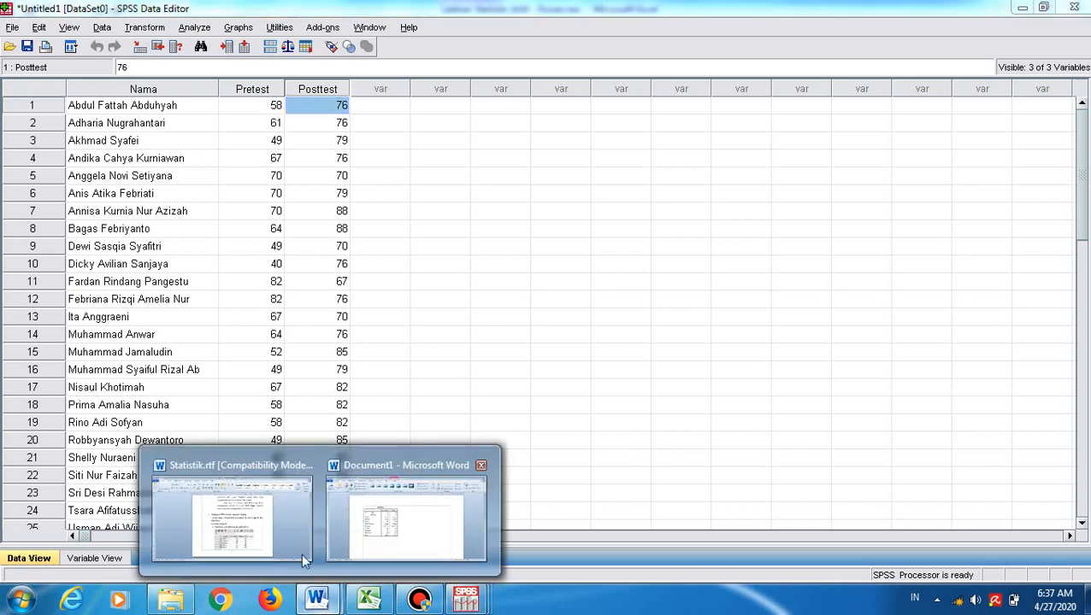
{"action": "left_click", "coordinate": [269, 536]}
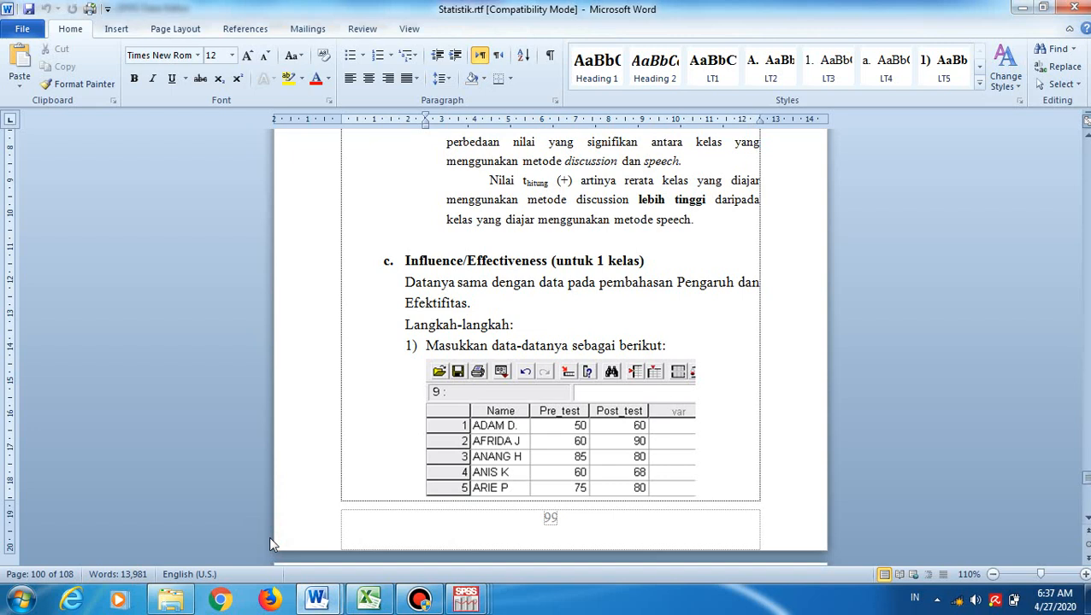
{"action": "key", "text": "Page_Down"}
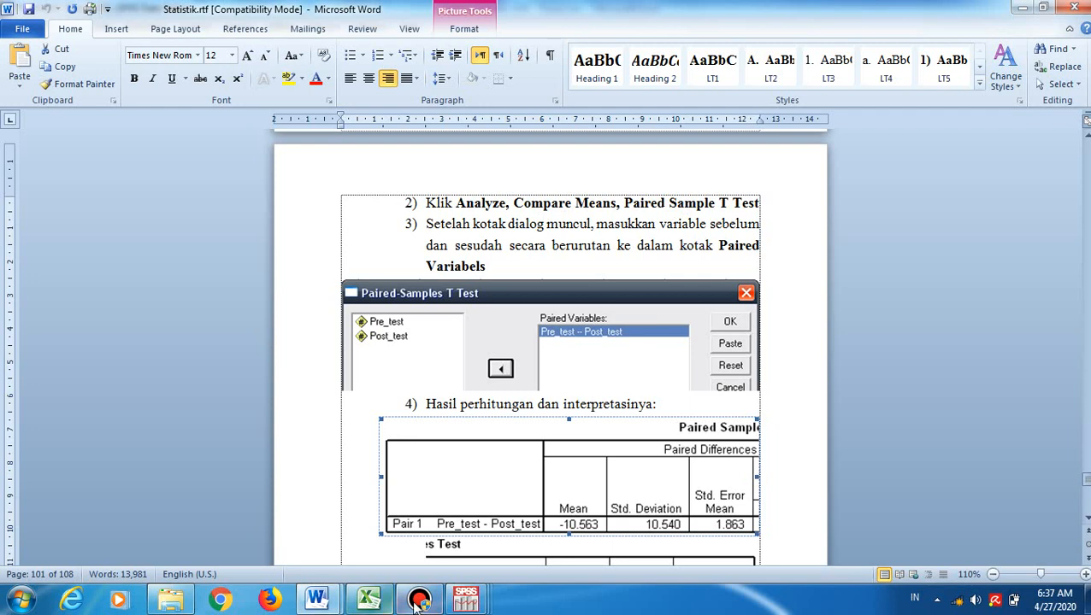
Set up a Paired-Samples T Test in SPSS on the Untitled1 dataset, pairing Pretest as Variable1 with Posttest as Variable2
{"action": "mouse_move", "coordinate": [463, 604]}
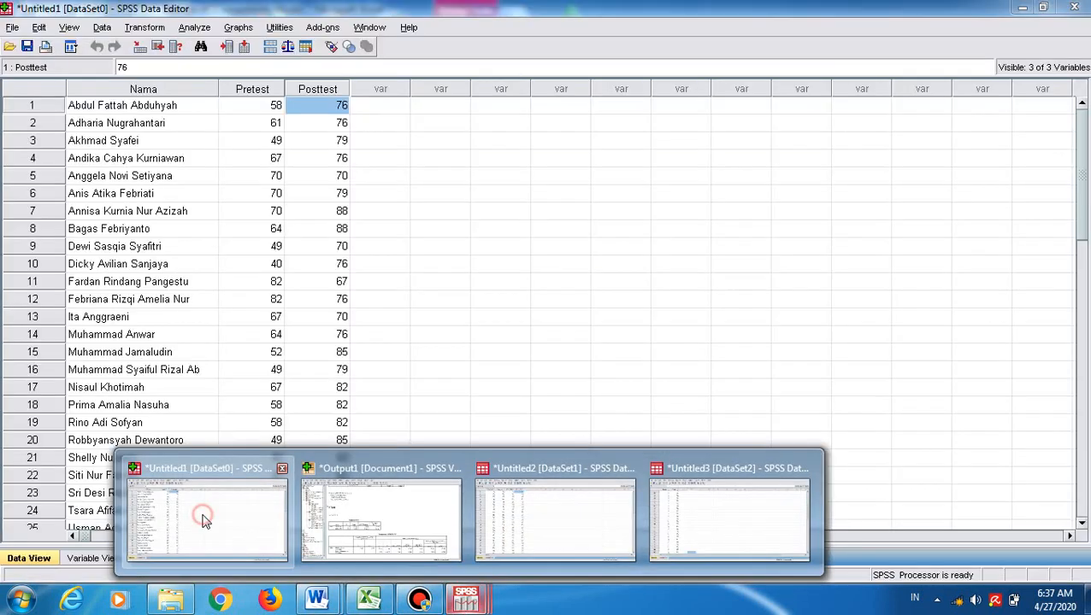
{"action": "left_click", "coordinate": [205, 483]}
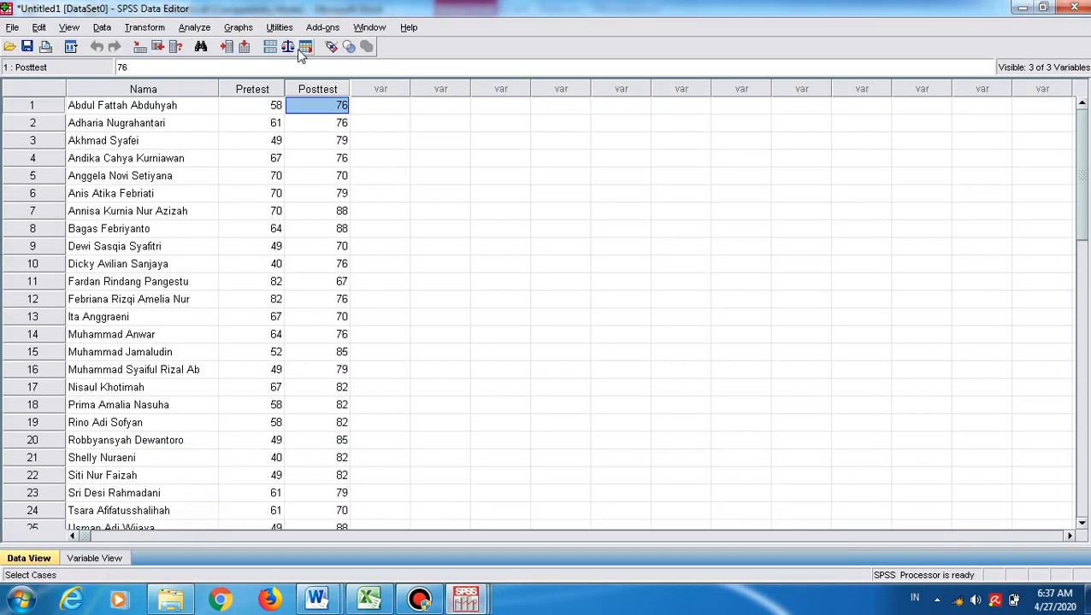
{"action": "left_click", "coordinate": [195, 27]}
{"action": "mouse_move", "coordinate": [243, 101]}
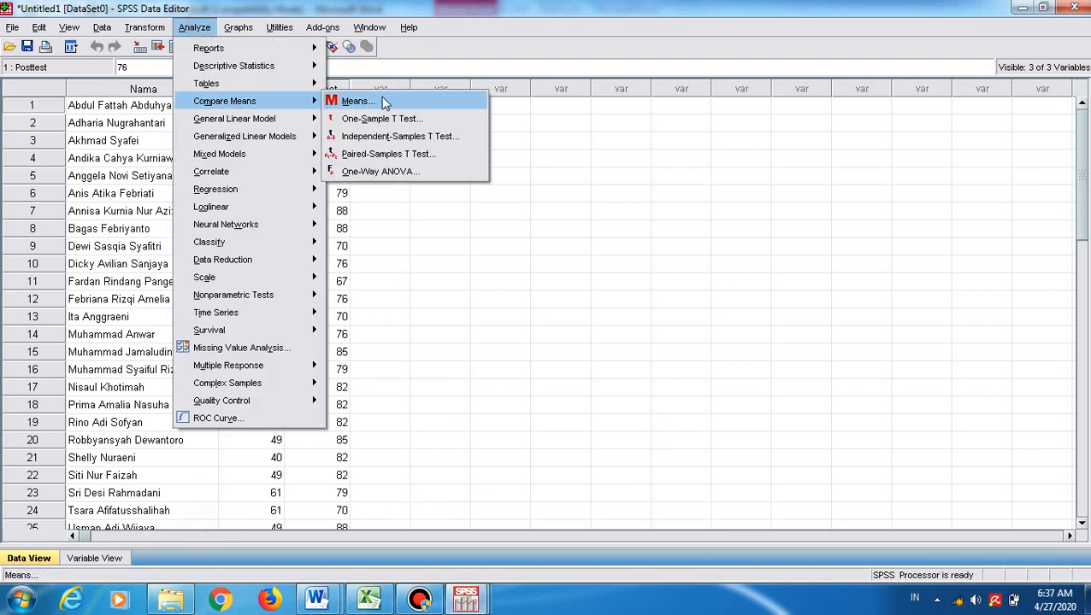
{"action": "left_click", "coordinate": [406, 159]}
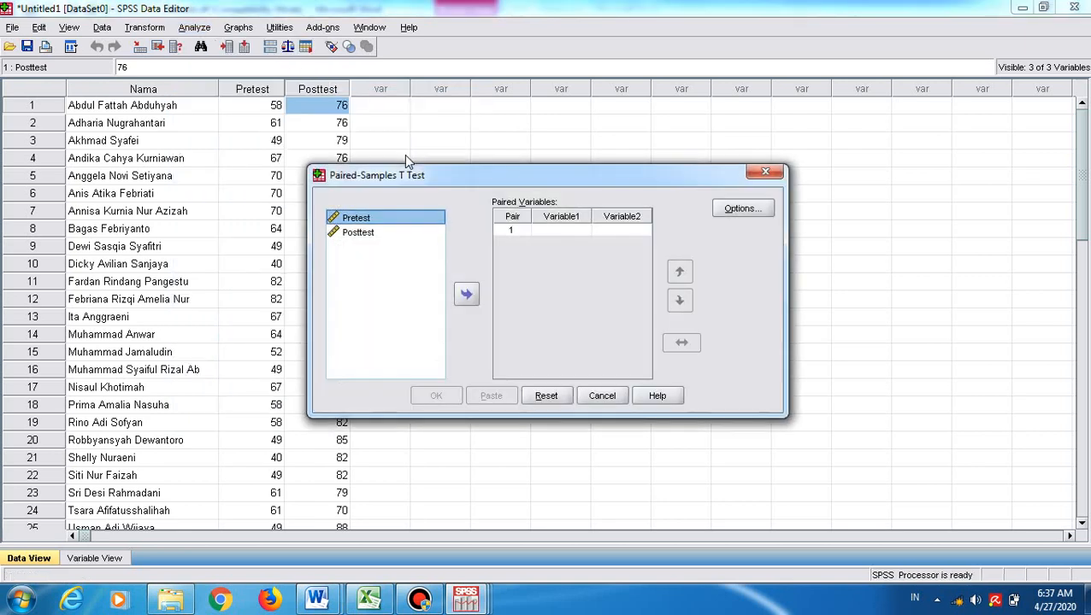
{"action": "left_click", "coordinate": [467, 294]}
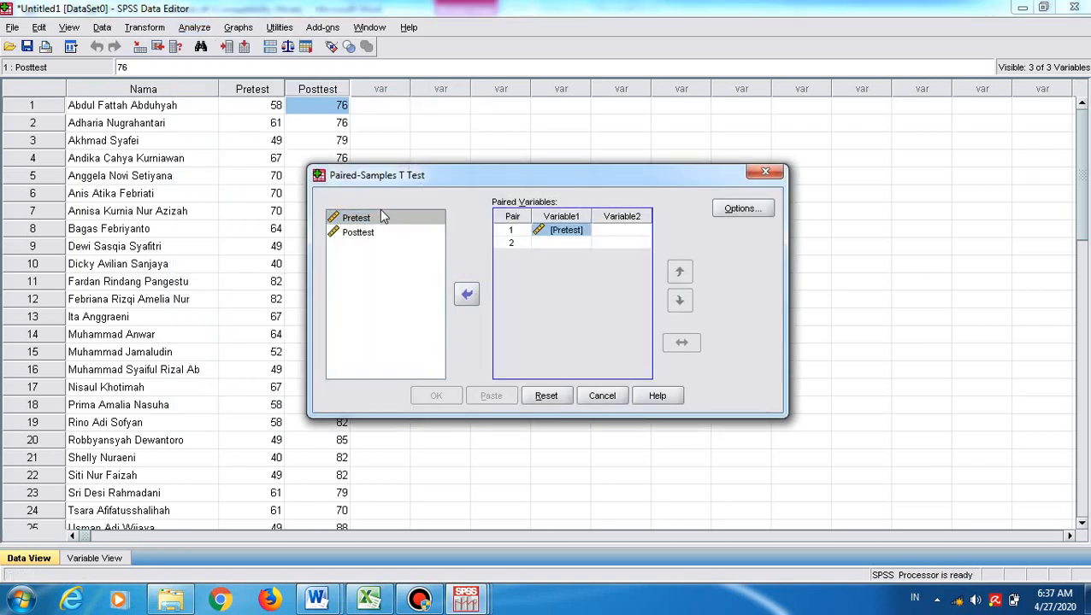
{"action": "left_click", "coordinate": [357, 238]}
{"action": "left_click", "coordinate": [467, 294]}
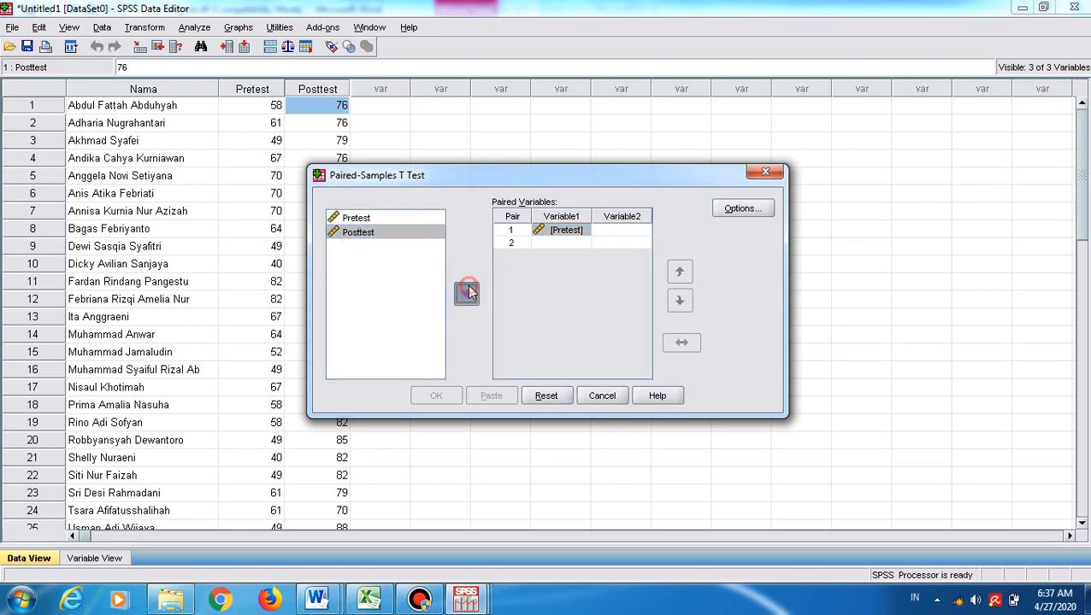
Check the pairing against the Word guide, run the paired-samples t-test, and show its result tables in the Output1 viewer
{"action": "key", "text": "alt+Tab"}
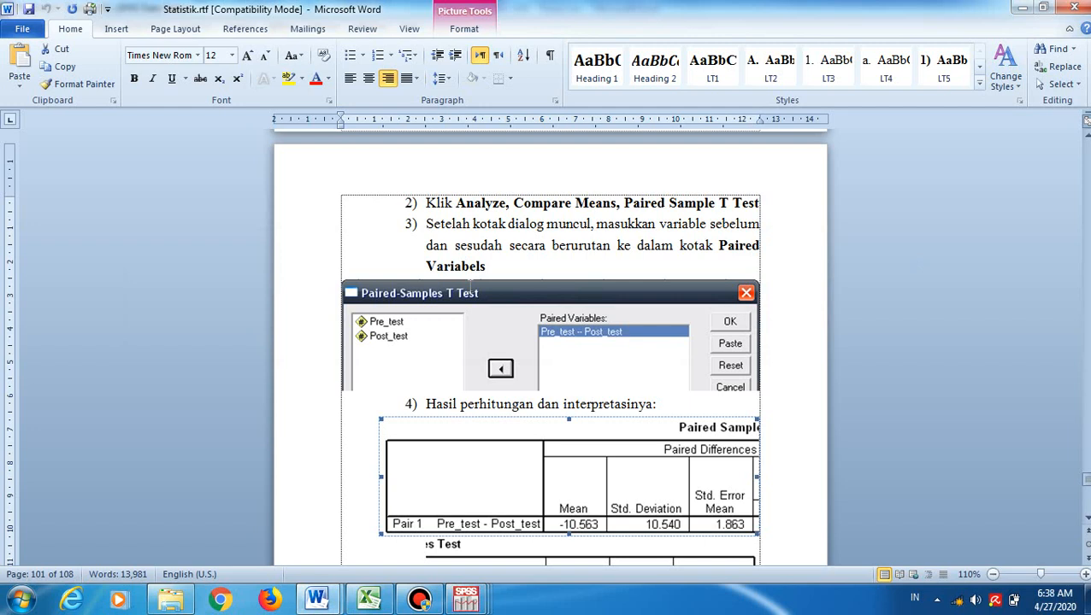
{"action": "key", "text": "alt+Tab"}
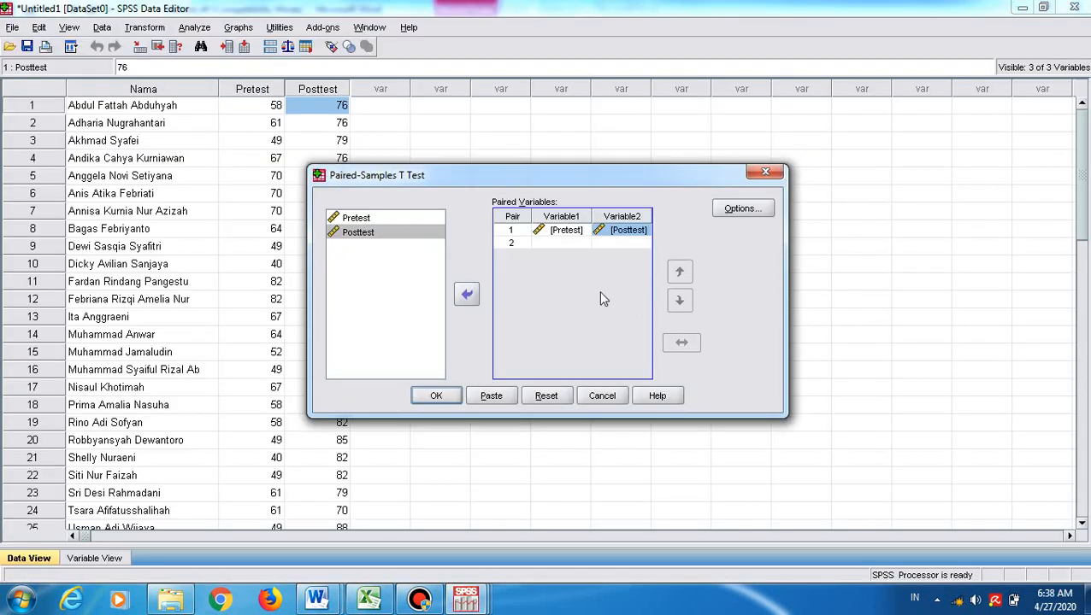
{"action": "left_click", "coordinate": [742, 209]}
{"action": "left_click", "coordinate": [475, 349]}
{"action": "left_click", "coordinate": [436, 396]}
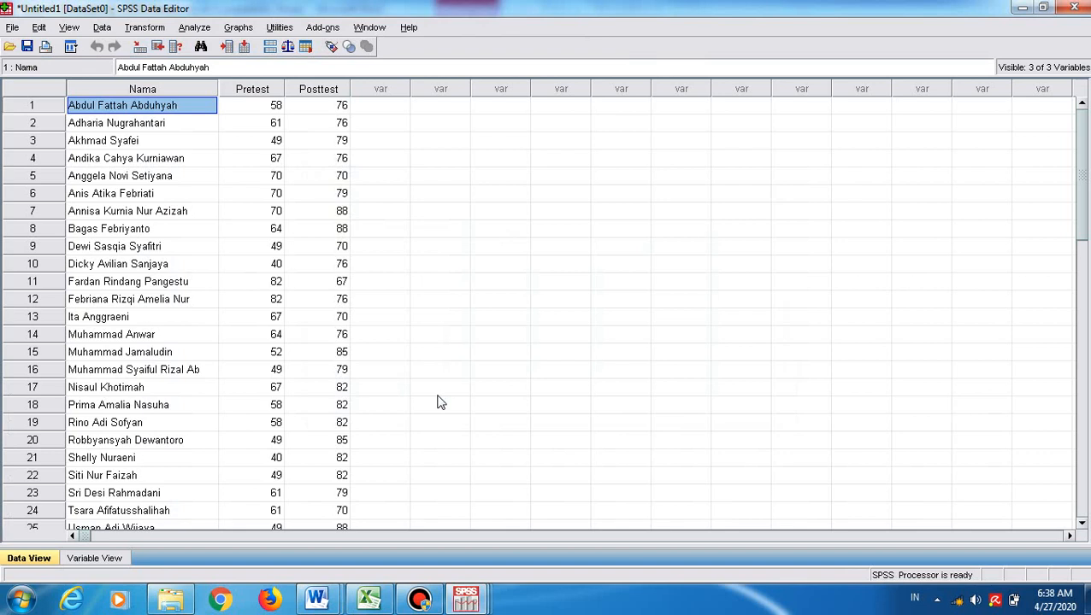
{"action": "left_click", "coordinate": [466, 600]}
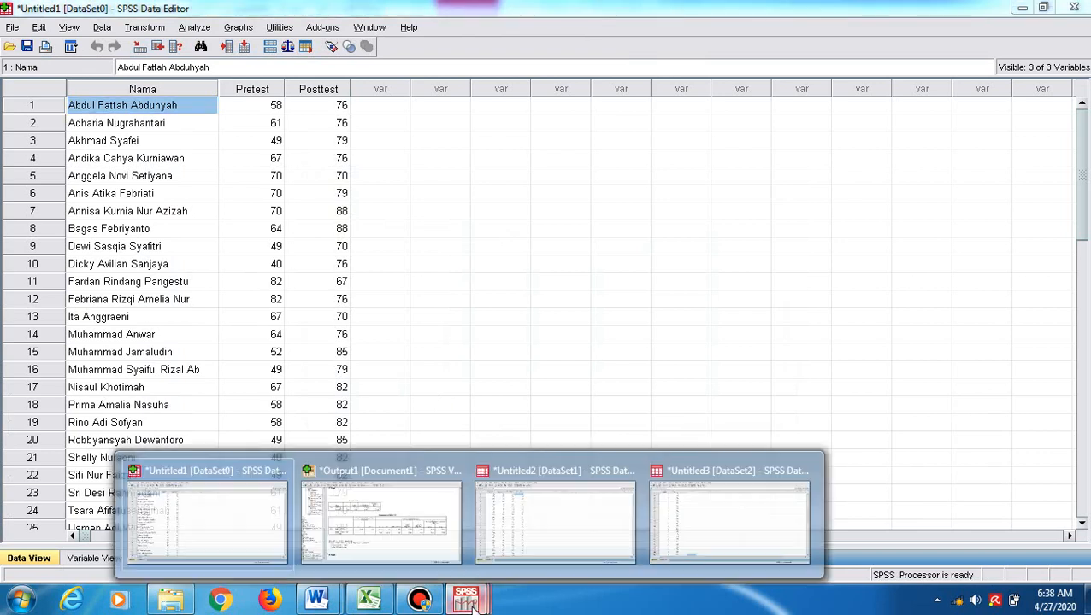
{"action": "left_click", "coordinate": [419, 518]}
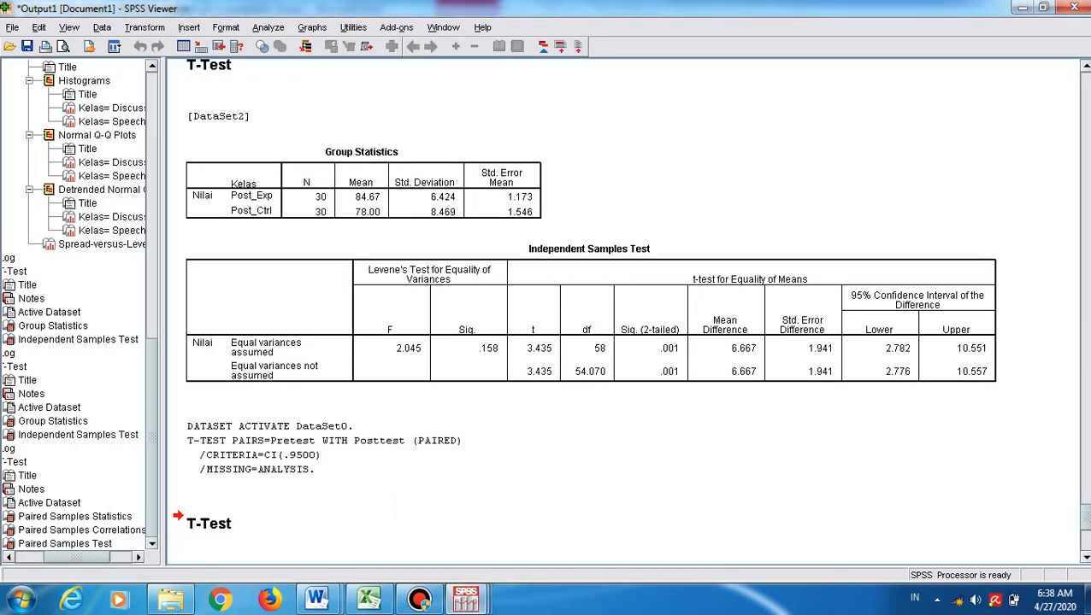
{"action": "left_click_drag", "start_coordinate": [1082, 526], "coordinate": [1086, 552]}
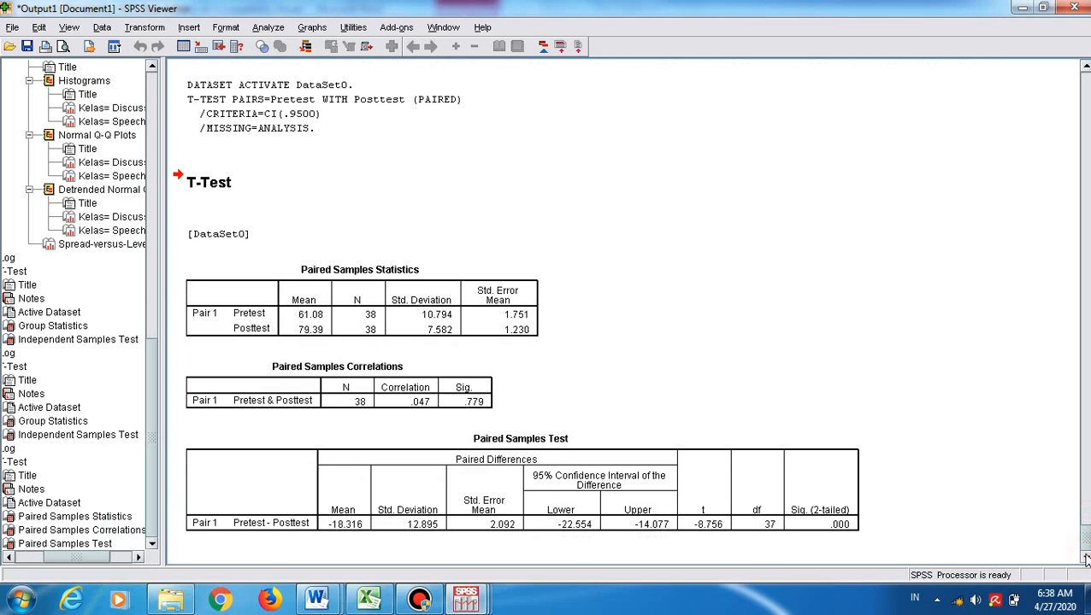
Switch to Excel and examine the paired-samples result and its interpretation in the hypothesis test section of the Effectiveness 1 kelas sheet
{"action": "key", "text": "alt+Tab"}
{"action": "key", "text": "alt+Tab"}
{"action": "key", "text": "alt+Tab"}
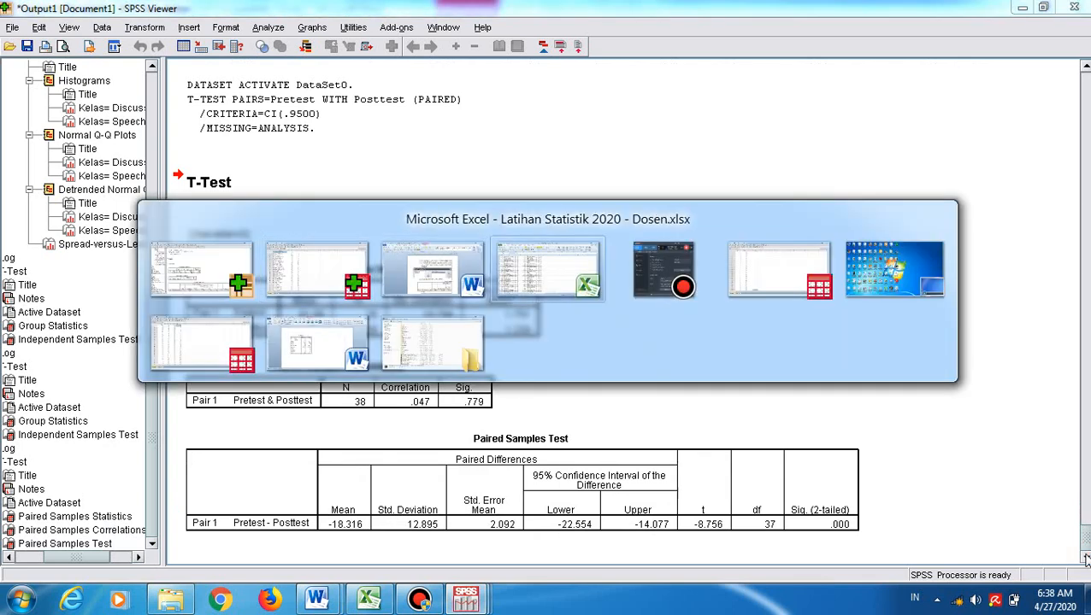
{"action": "key", "text": "Page_Down"}
{"action": "key", "text": "Page_Down"}
{"action": "key", "text": "Page_Down"}
{"action": "key", "text": "Page_Down"}
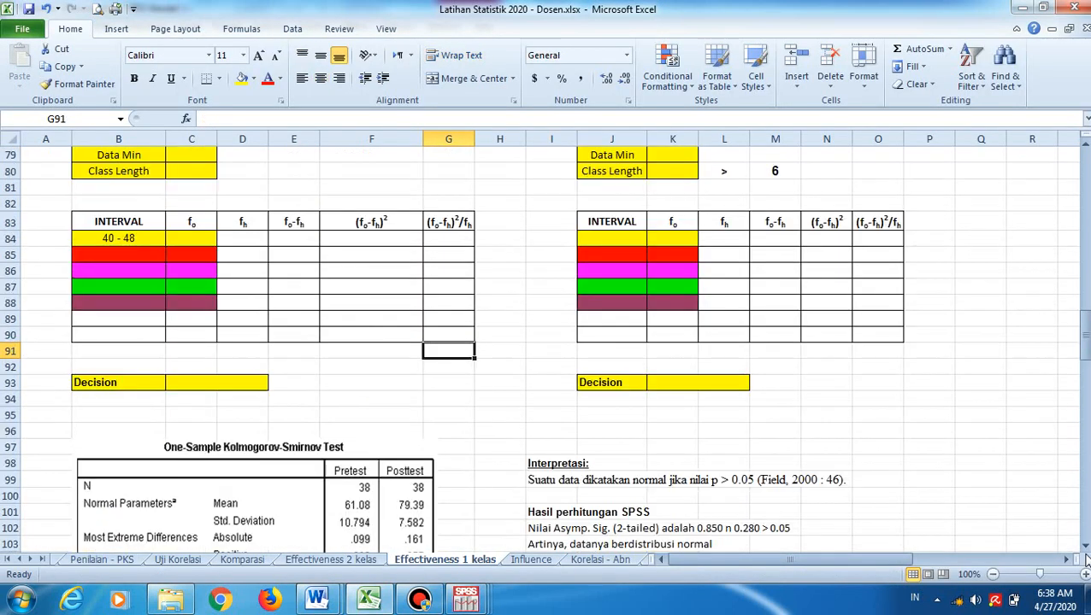
{"action": "key", "text": "Page_Down"}
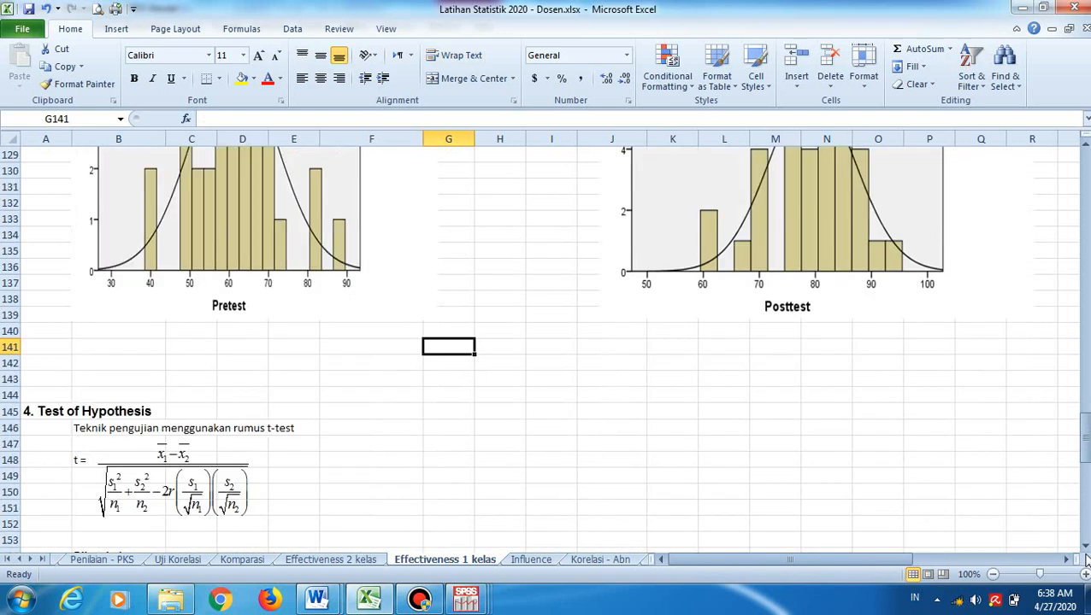
{"action": "key", "text": "Page_Down"}
{"action": "key", "text": "Page_Down"}
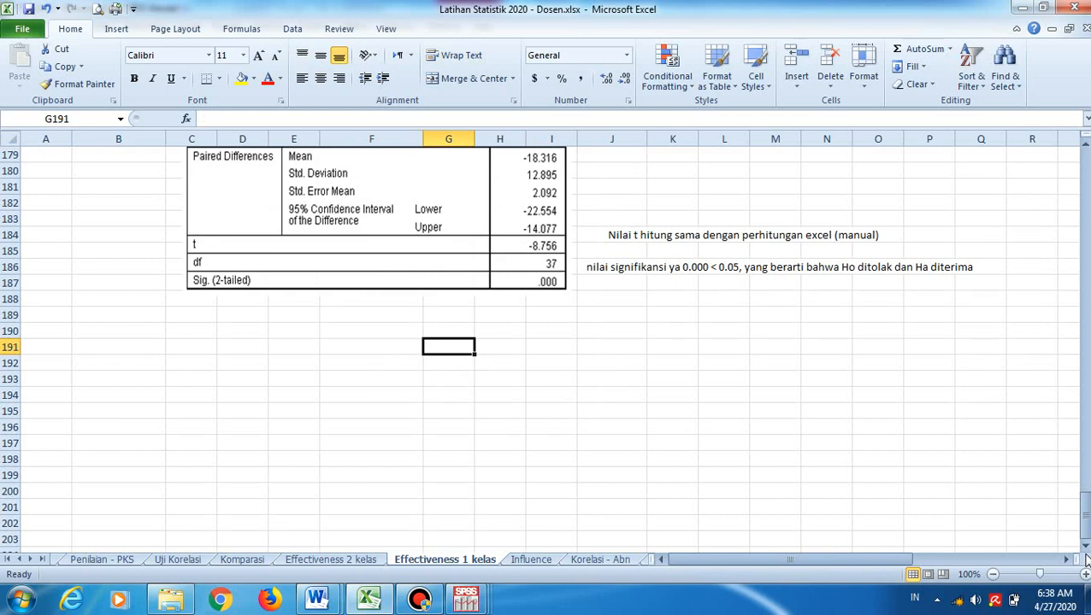
Return to the SPSS output and transpose the rows and columns of the Paired Samples Test table in a separate editing window
{"action": "key", "text": "alt+Tab"}
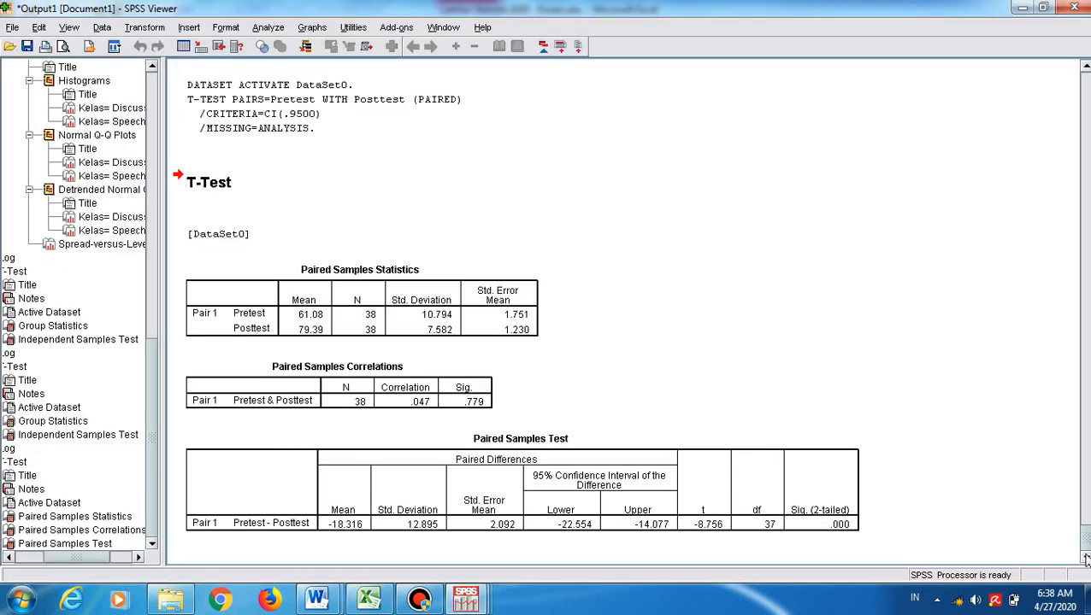
{"action": "left_click", "coordinate": [713, 523]}
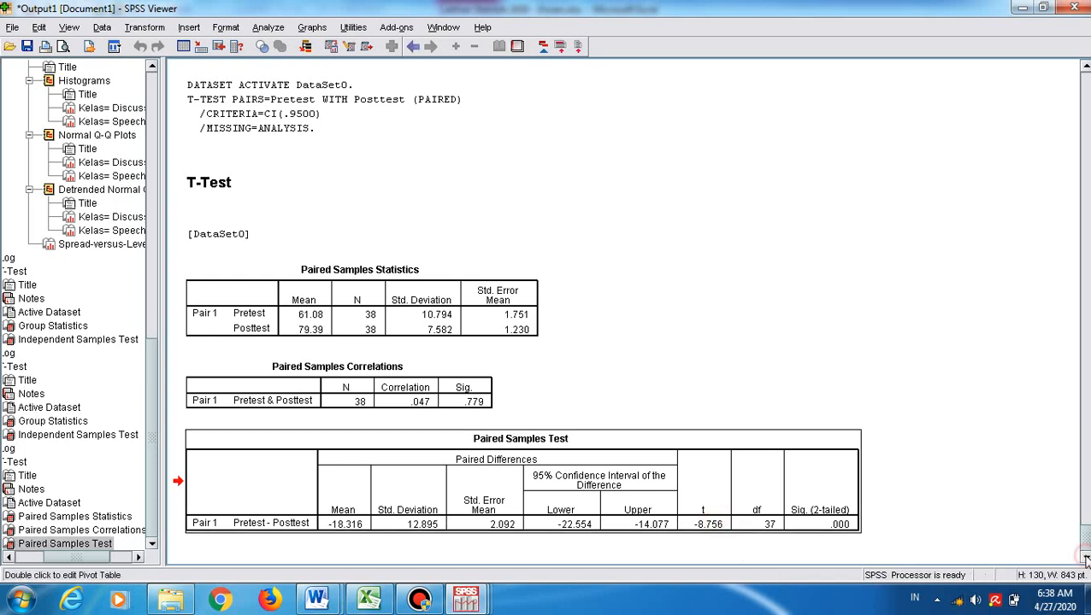
{"action": "right_click", "coordinate": [548, 472]}
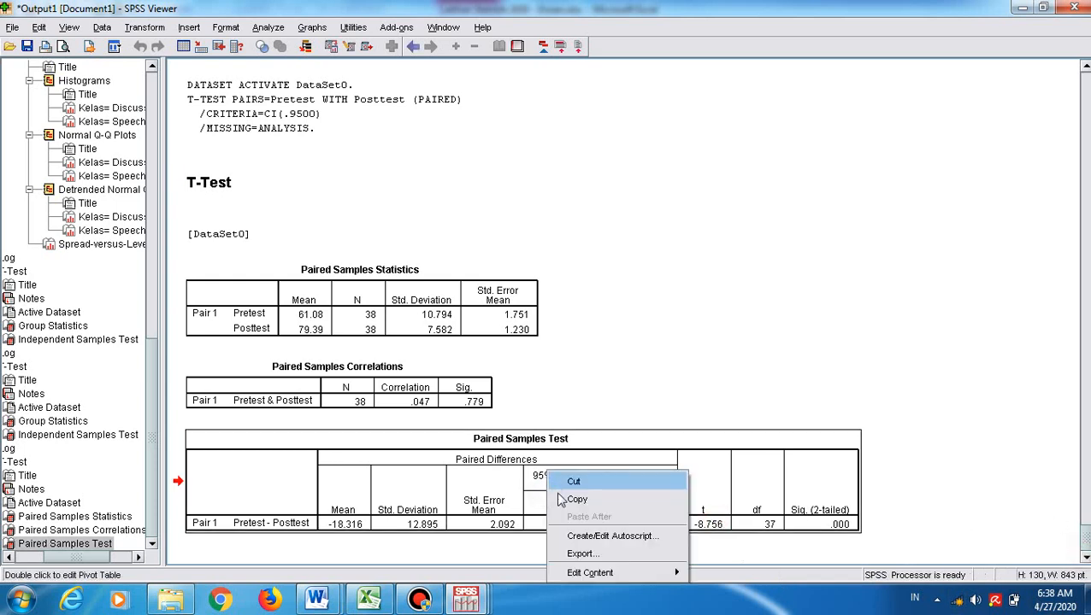
{"action": "mouse_move", "coordinate": [624, 572]}
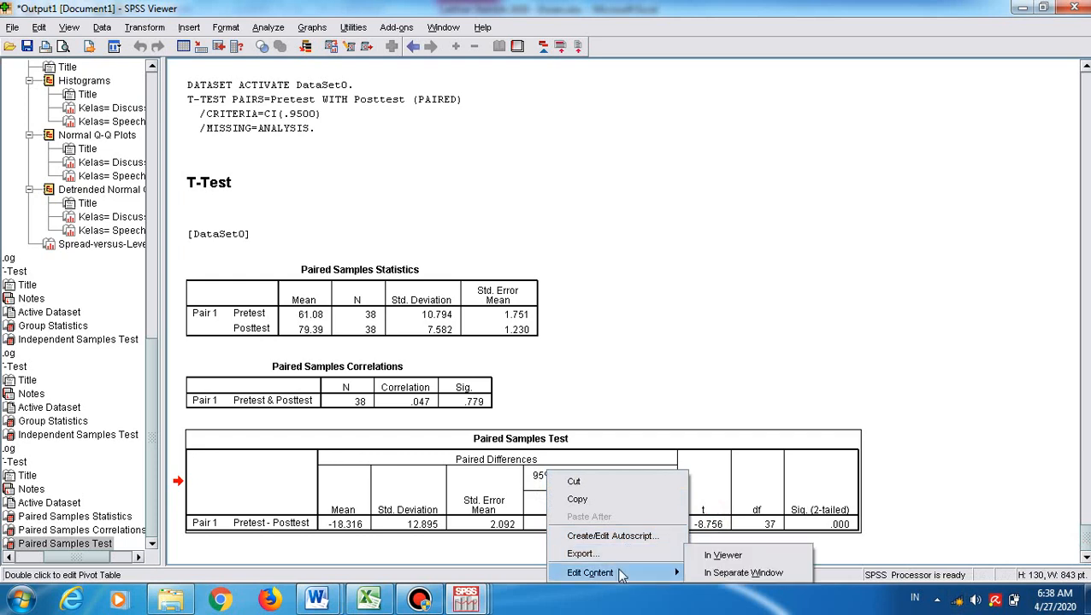
{"action": "left_click", "coordinate": [723, 579]}
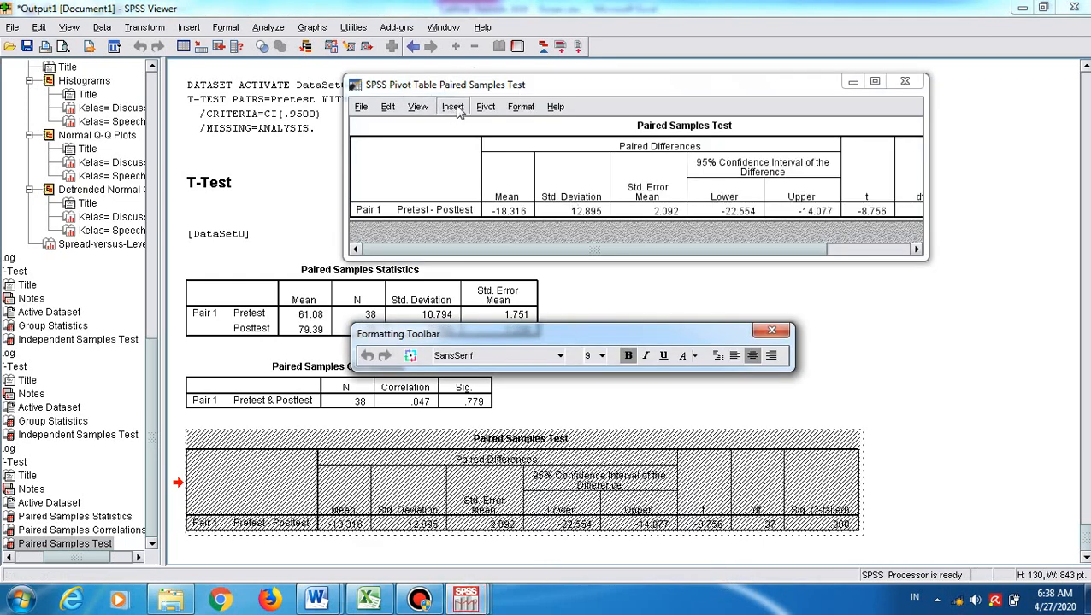
{"action": "left_click", "coordinate": [487, 107]}
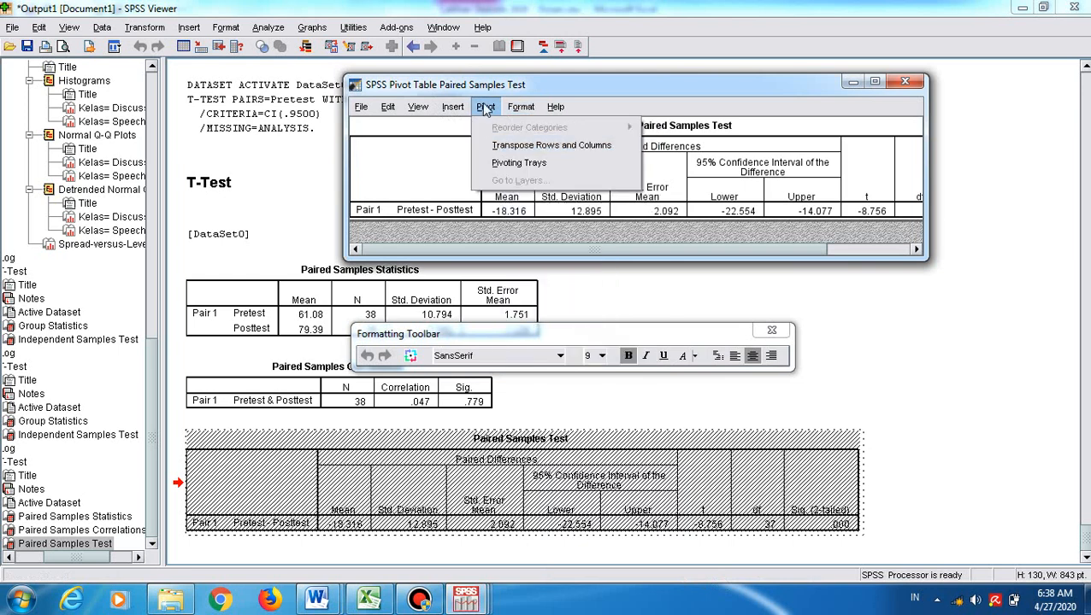
{"action": "left_click", "coordinate": [505, 146]}
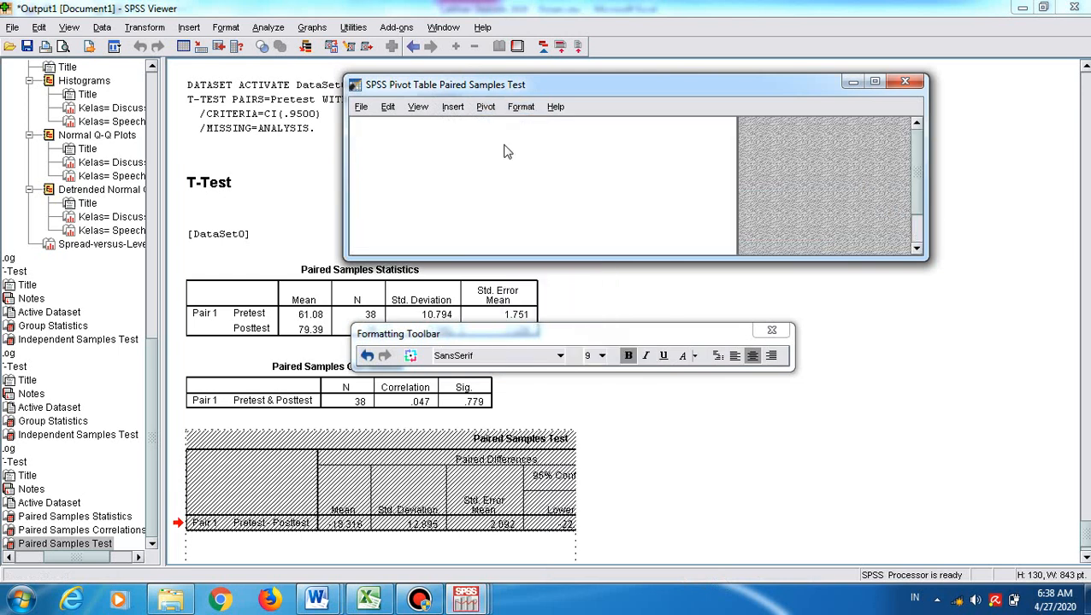
{"action": "left_click", "coordinate": [906, 83]}
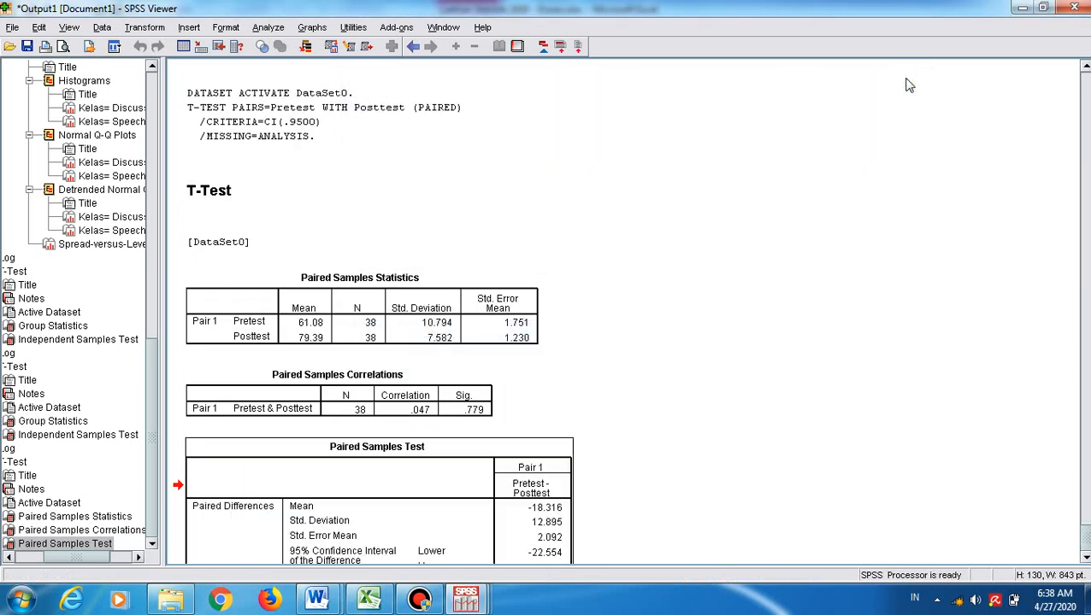
{"action": "scroll", "coordinate": [1082, 537], "scroll_direction": "down", "scroll_amount": 2}
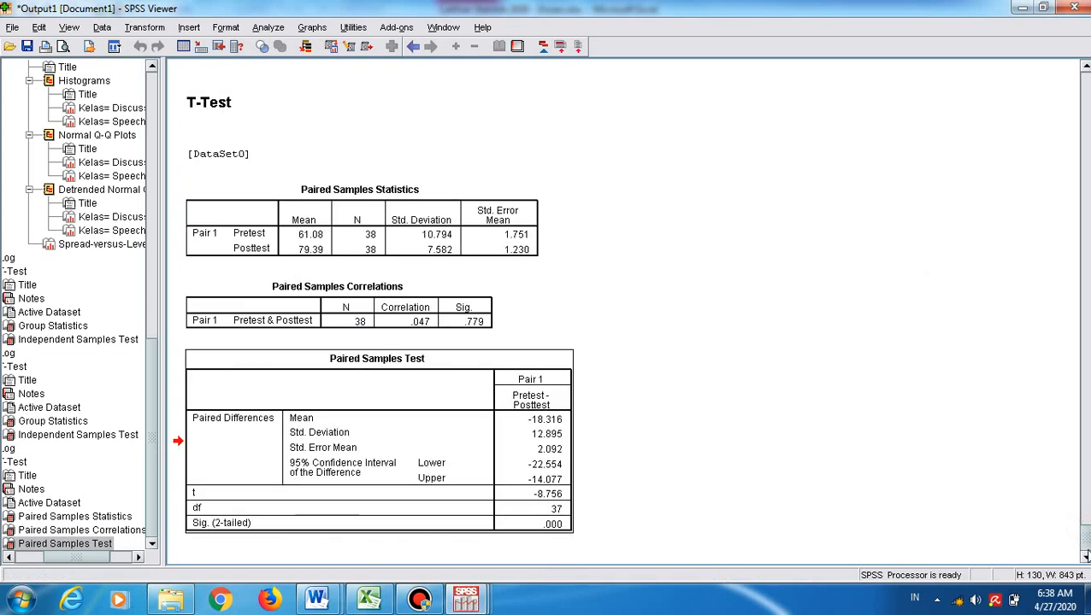
{"action": "left_click", "coordinate": [718, 450]}
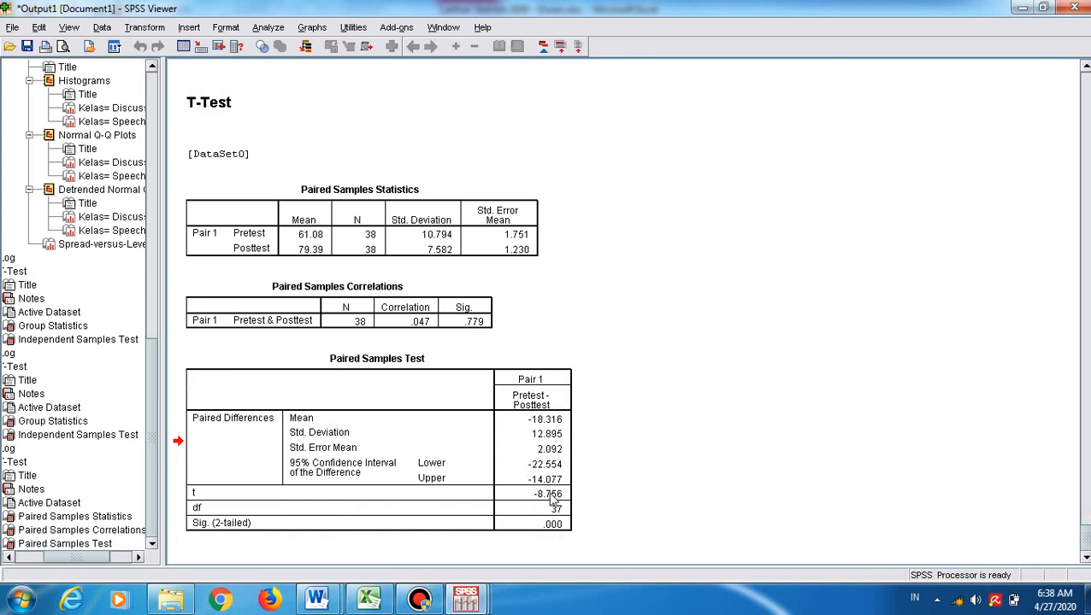
Switch to Excel, open the Influence sheet, and go to its title, hypotheses and raw pre-test and post-test data
{"action": "key", "text": "alt+Tab"}
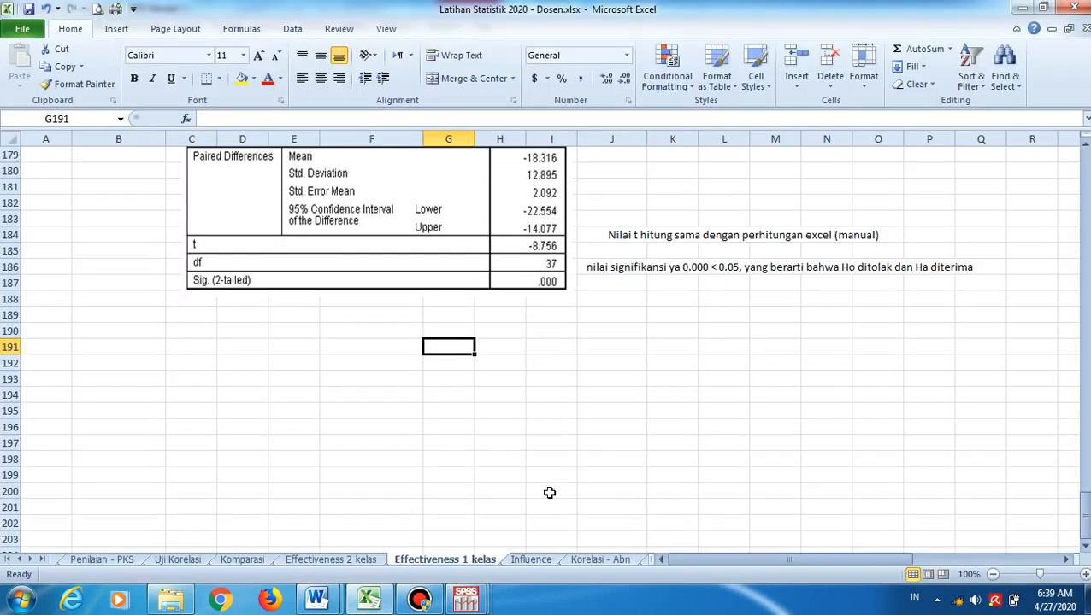
{"action": "key", "text": "ctrl+Page_Down"}
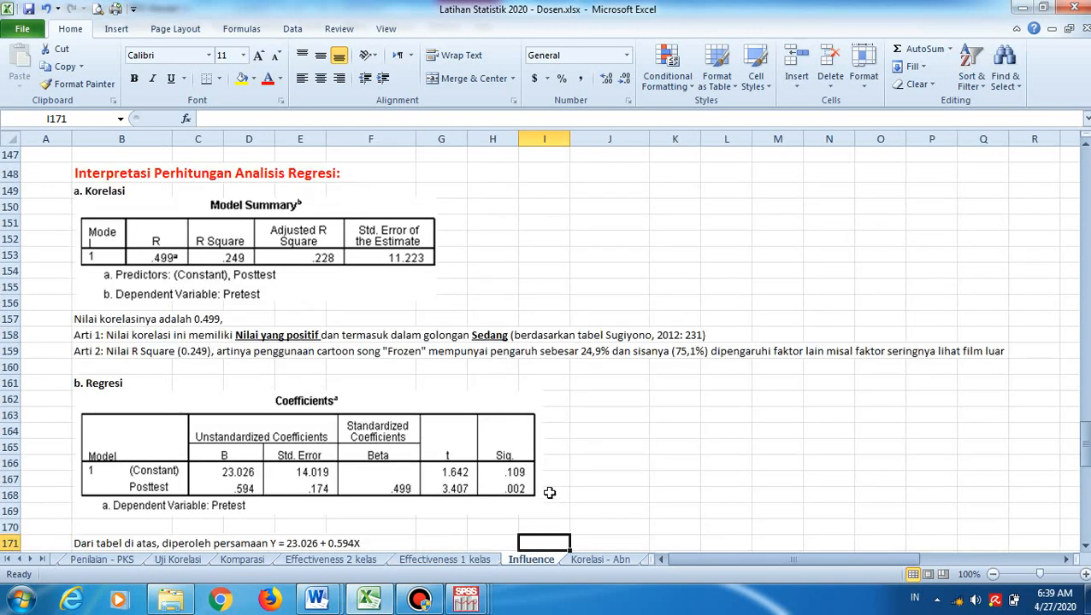
{"action": "key", "text": "Page_Up"}
{"action": "key", "text": "Page_Up"}
{"action": "key", "text": "Page_Up"}
{"action": "key", "text": "Page_Up"}
{"action": "key", "text": "Page_Up"}
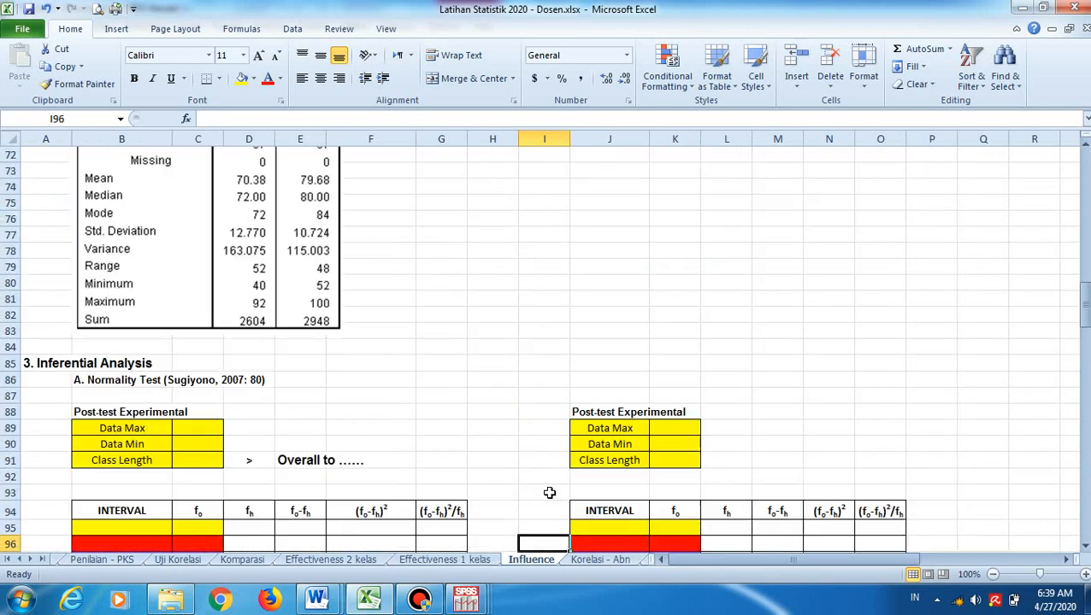
{"action": "key", "text": "Page_Up"}
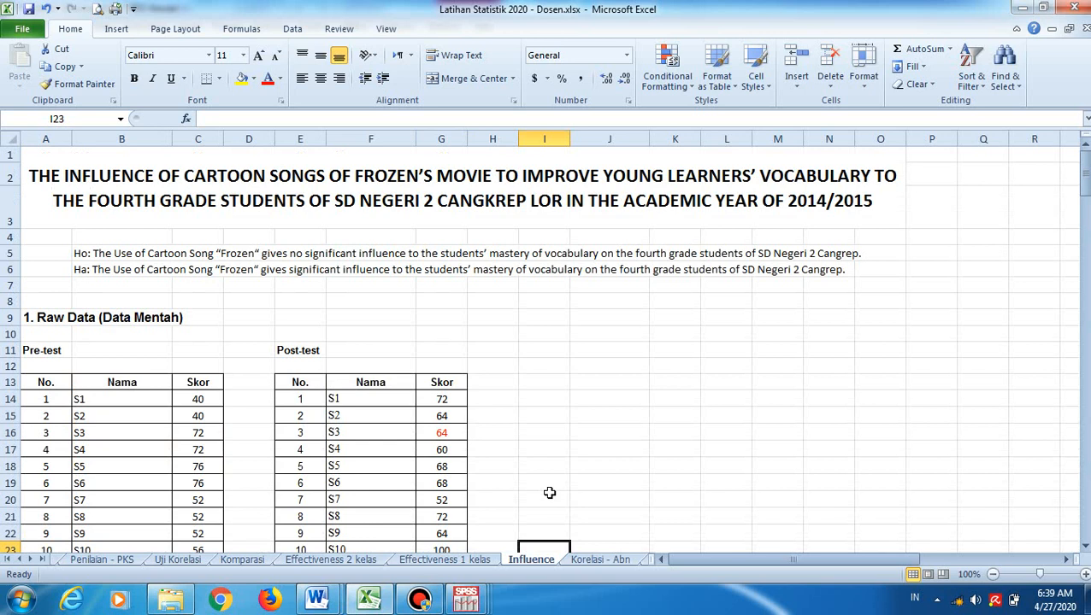
Review the Influence sheet's descriptive statistics, normality test and histograms, continuing to the Model Summary and Coefficients tables
{"action": "key", "text": "Page_Down"}
{"action": "key", "text": "Page_Down"}
{"action": "key", "text": "Page_Down"}
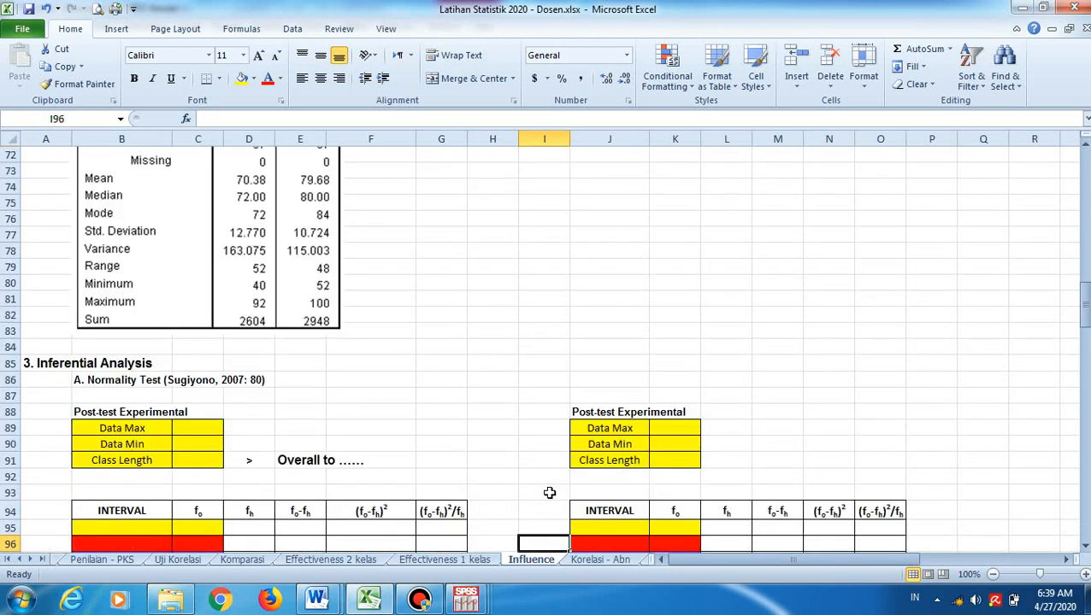
{"action": "key", "text": "Page_Down"}
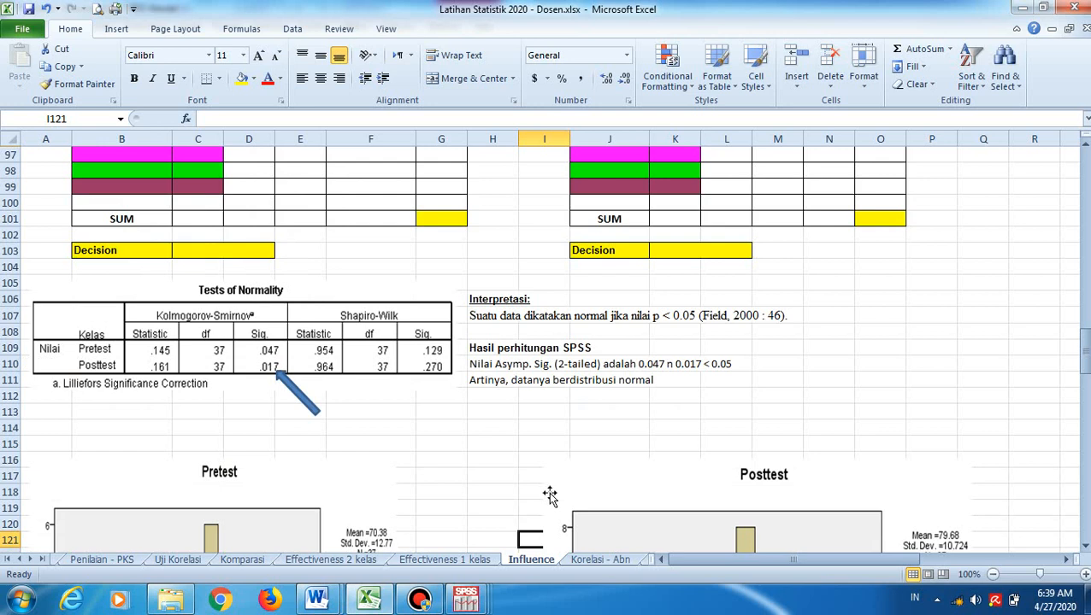
{"action": "key", "text": "Down"}
{"action": "key", "text": "Down"}
{"action": "key", "text": "Down"}
{"action": "key", "text": "Down"}
{"action": "key", "text": "Down"}
{"action": "key", "text": "Down"}
{"action": "key", "text": "Down"}
{"action": "key", "text": "Down"}
{"action": "key", "text": "Down"}
{"action": "key", "text": "Down"}
{"action": "key", "text": "Down"}
{"action": "key", "text": "Down"}
{"action": "key", "text": "Down"}
{"action": "key", "text": "Down"}
{"action": "key", "text": "Down"}
{"action": "key", "text": "Down"}
{"action": "key", "text": "Down"}
{"action": "key", "text": "Down"}
{"action": "key", "text": "Down"}
{"action": "key", "text": "Down"}
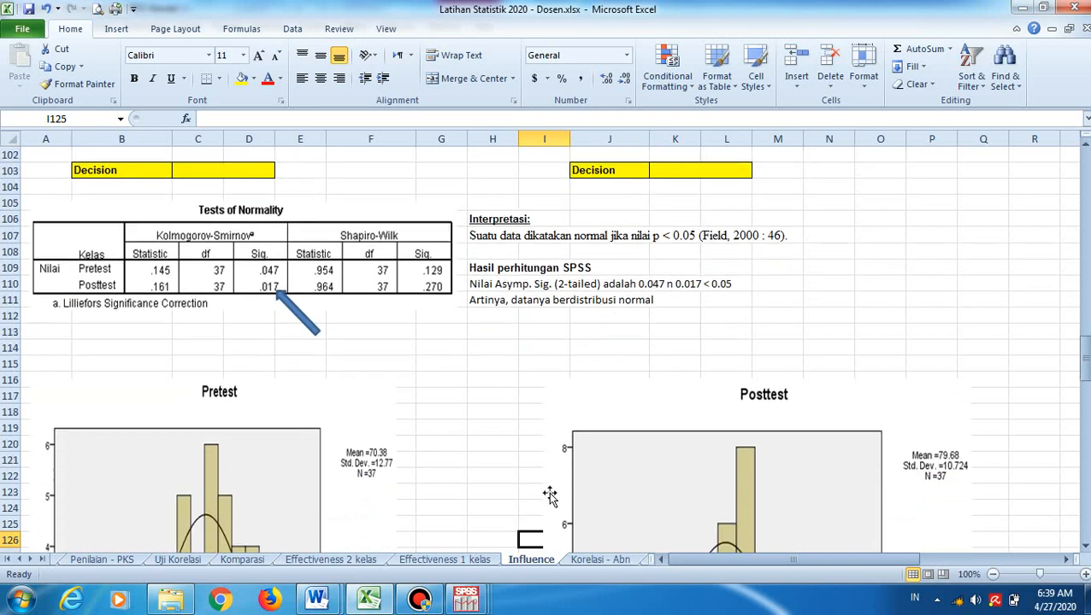
{"action": "key", "text": "Down"}
{"action": "key", "text": "Down"}
{"action": "key", "text": "Down"}
{"action": "key", "text": "Down"}
{"action": "key", "text": "Down"}
{"action": "key", "text": "Down"}
{"action": "key", "text": "Down"}
{"action": "key", "text": "Down"}
{"action": "key", "text": "Down"}
{"action": "key", "text": "Down"}
{"action": "key", "text": "Down"}
{"action": "key", "text": "Down"}
{"action": "key", "text": "Down"}
{"action": "key", "text": "Down"}
{"action": "key", "text": "Down"}
{"action": "key", "text": "Down"}
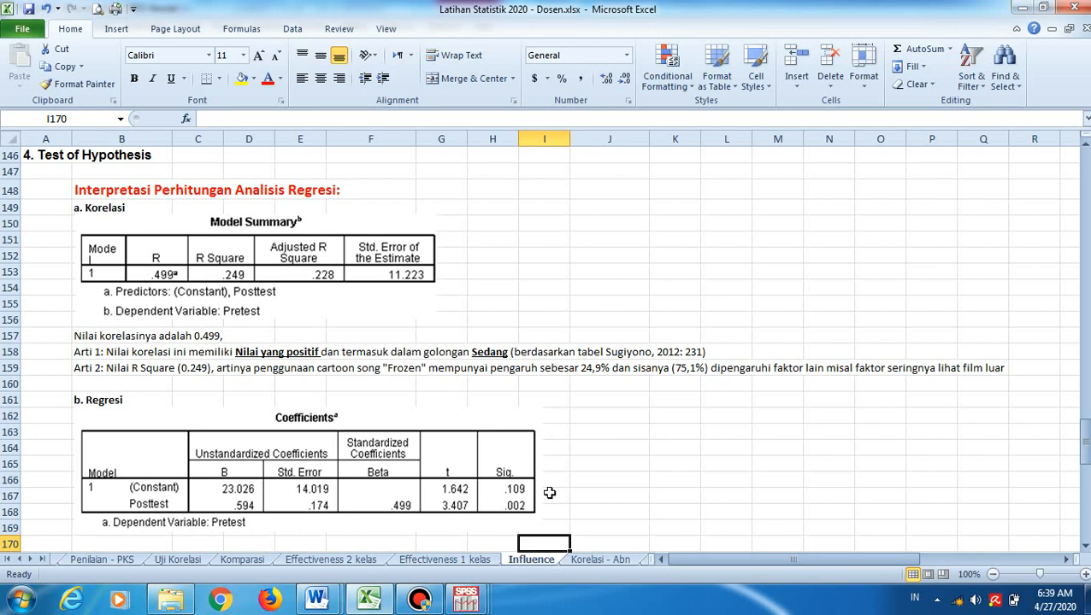
Examine the regression equation's meaning, the Uji Hipotesis notes and the ANOVA table on the Influence sheet
{"action": "key", "text": "Down"}
{"action": "key", "text": "Down"}
{"action": "key", "text": "Down"}
{"action": "key", "text": "Down"}
{"action": "key", "text": "Down"}
{"action": "key", "text": "Down"}
{"action": "key", "text": "Down"}
{"action": "key", "text": "Down"}
{"action": "key", "text": "Down"}
{"action": "key", "text": "Down"}
{"action": "key", "text": "Down"}
{"action": "key", "text": "Down"}
{"action": "key", "text": "Down"}
{"action": "key", "text": "Down"}
{"action": "key", "text": "Down"}
{"action": "key", "text": "Down"}
{"action": "key", "text": "Down"}
{"action": "key", "text": "Down"}
{"action": "key", "text": "Down"}
{"action": "key", "text": "Down"}
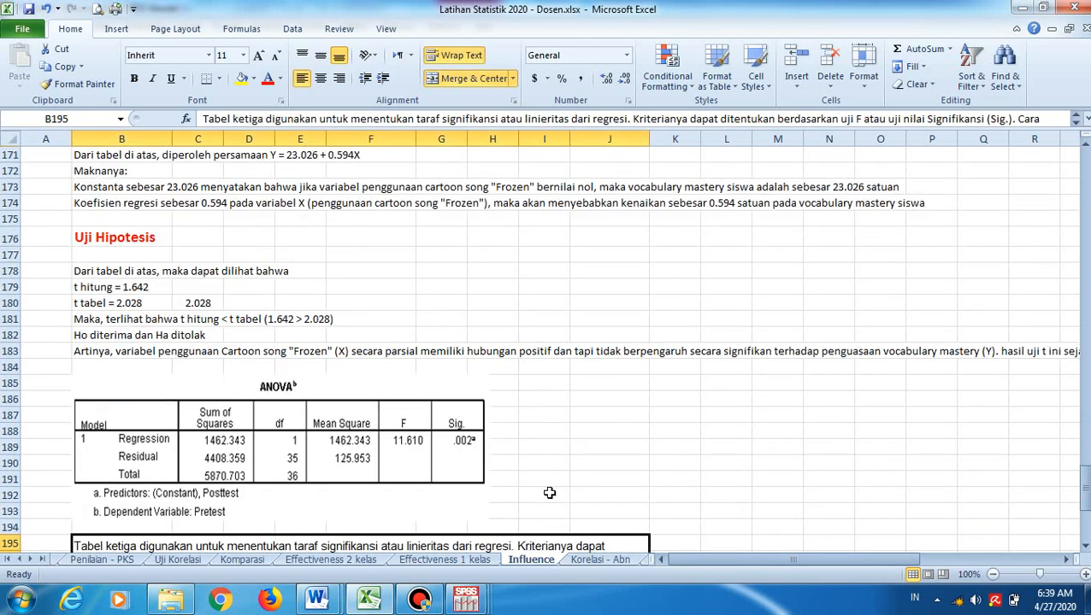
Review the Influence sheet from the note under the ANOVA table back through the regression tables to the Descriptive Statistics section
{"action": "key", "text": "Page_Down"}
{"action": "key", "text": "Page_Up"}
{"action": "key", "text": "Page_Up"}
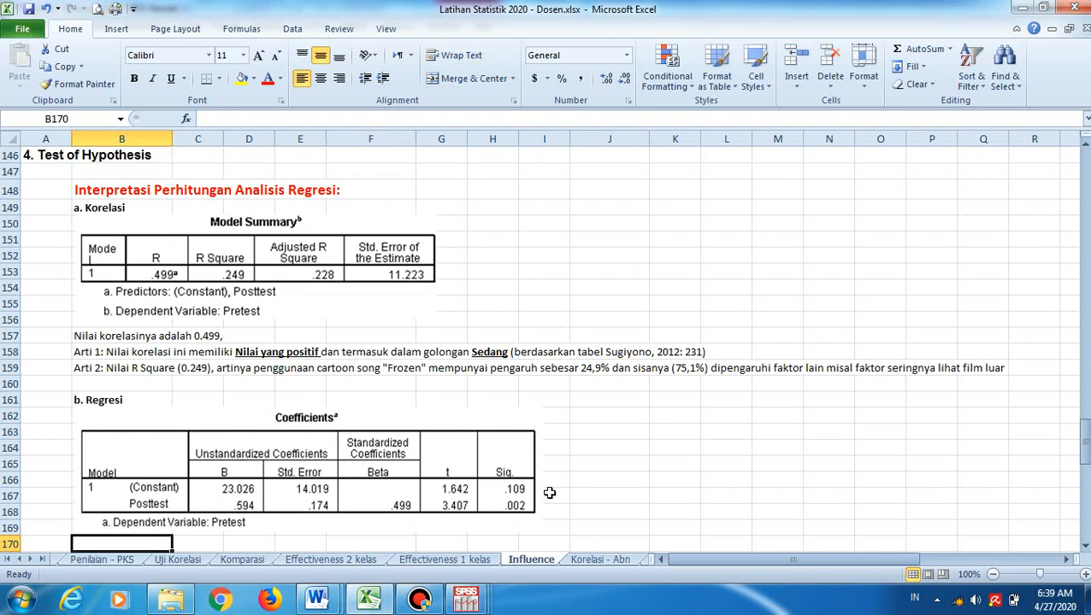
{"action": "key", "text": "Page_Up"}
{"action": "key", "text": "Page_Up"}
{"action": "key", "text": "Page_Up"}
{"action": "key", "text": "Page_Up"}
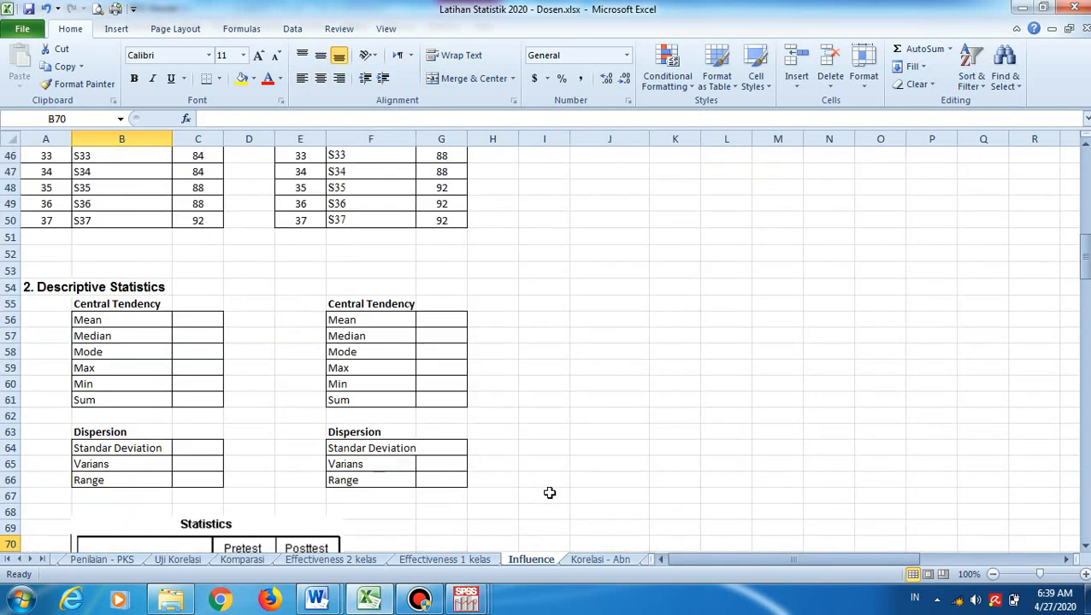
Switch to the Statistik.rtf document in Word and read the paired t-test interpretation and the Influence/Effectiveness (untuk 1 kelas) instructions
{"action": "left_click", "coordinate": [316, 600]}
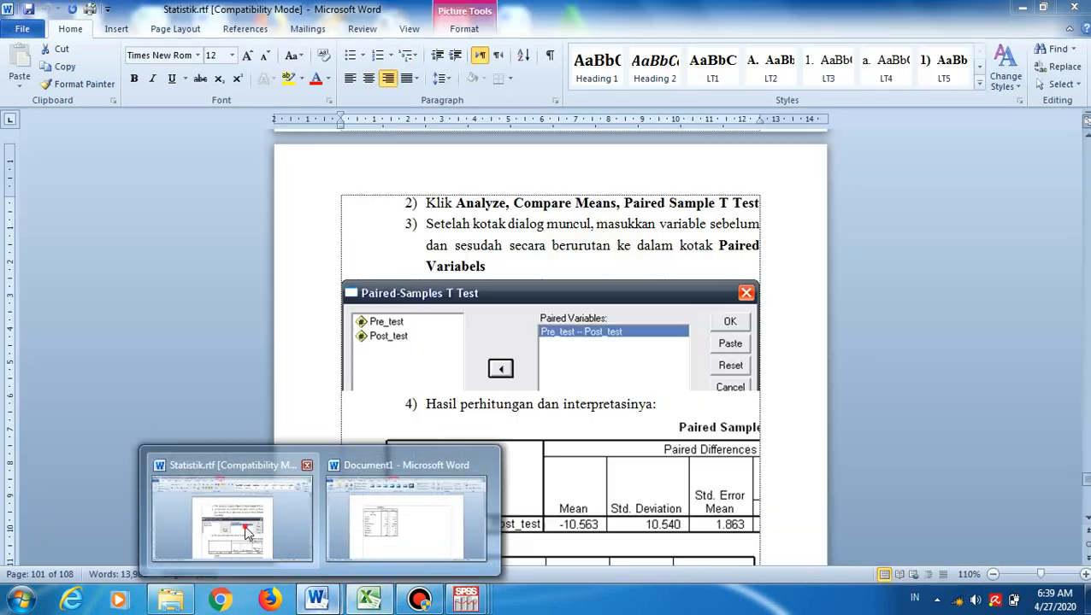
{"action": "left_click", "coordinate": [244, 525]}
{"action": "scroll", "coordinate": [244, 524], "scroll_direction": "down", "scroll_amount": 5}
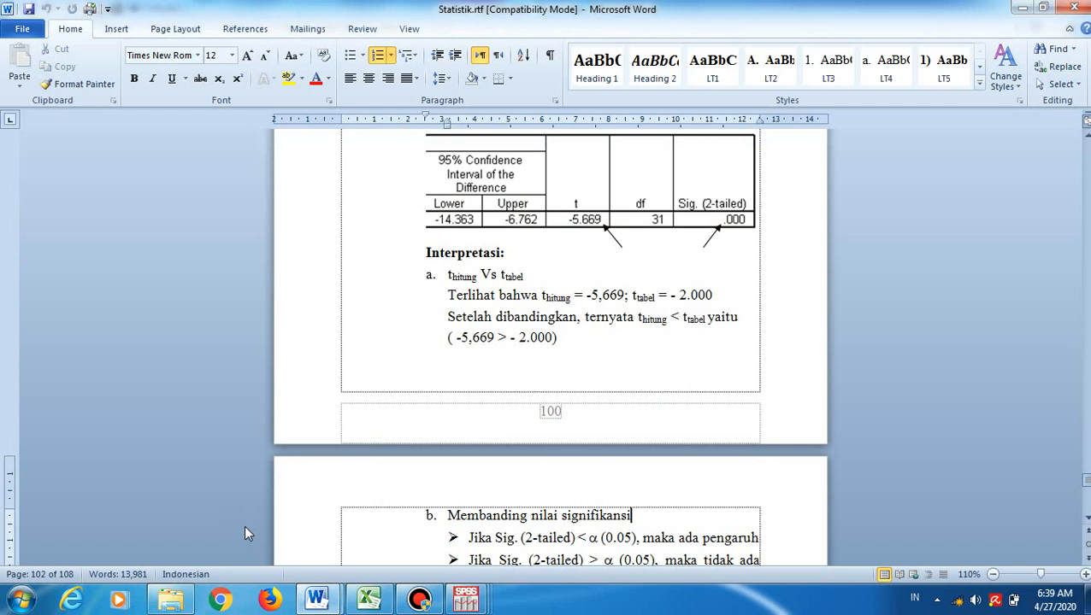
{"action": "scroll", "coordinate": [245, 533], "scroll_direction": "down", "scroll_amount": 15}
{"action": "scroll", "coordinate": [244, 534], "scroll_direction": "up", "scroll_amount": 20}
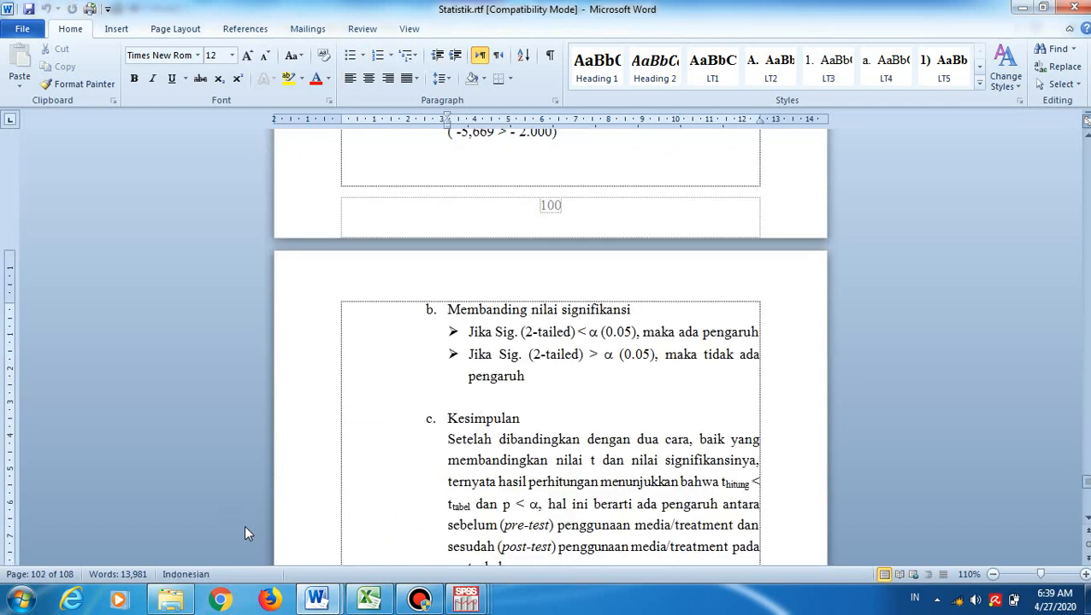
{"action": "scroll", "coordinate": [244, 533], "scroll_direction": "up", "scroll_amount": 5}
{"action": "scroll", "coordinate": [243, 533], "scroll_direction": "up", "scroll_amount": 5}
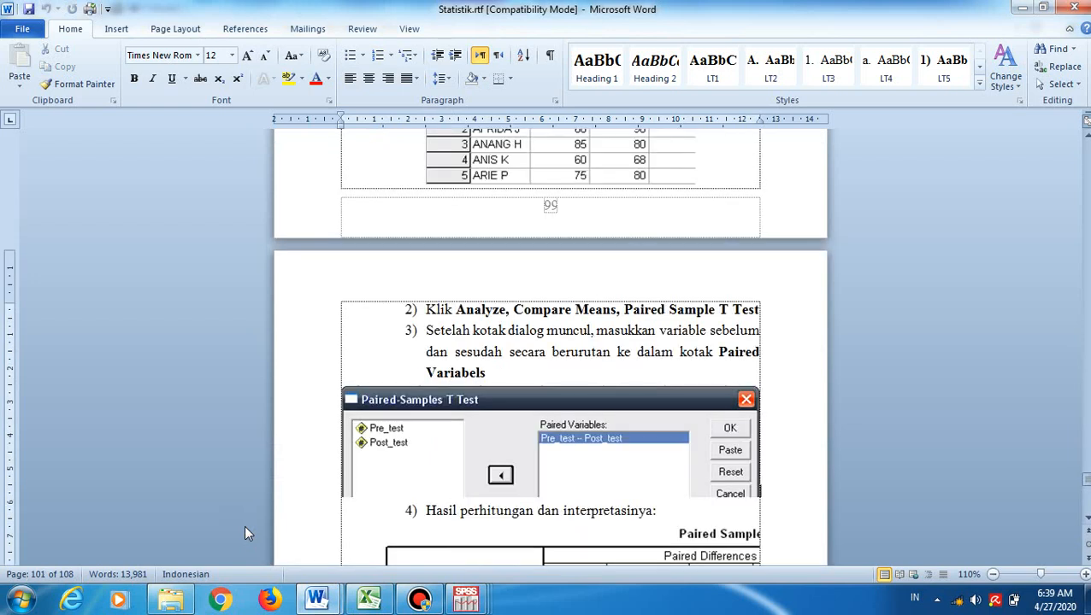
{"action": "scroll", "coordinate": [243, 533], "scroll_direction": "up", "scroll_amount": 5}
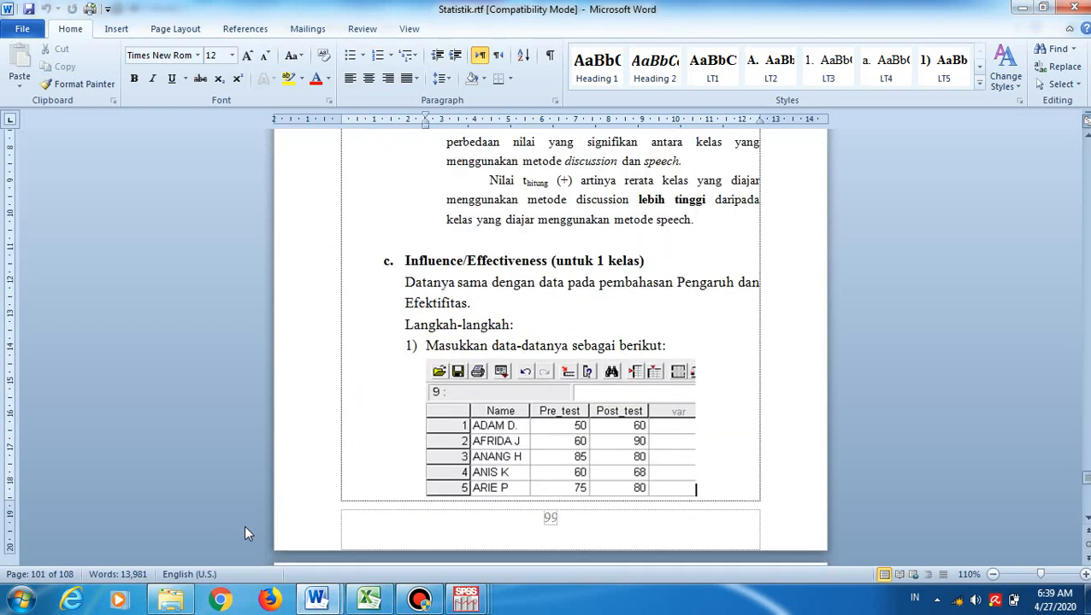
Return to the Influence sheet in Excel and go to the Model Summary and Coefficients tables under Test of Hypothesis
{"action": "key", "text": "alt+Tab"}
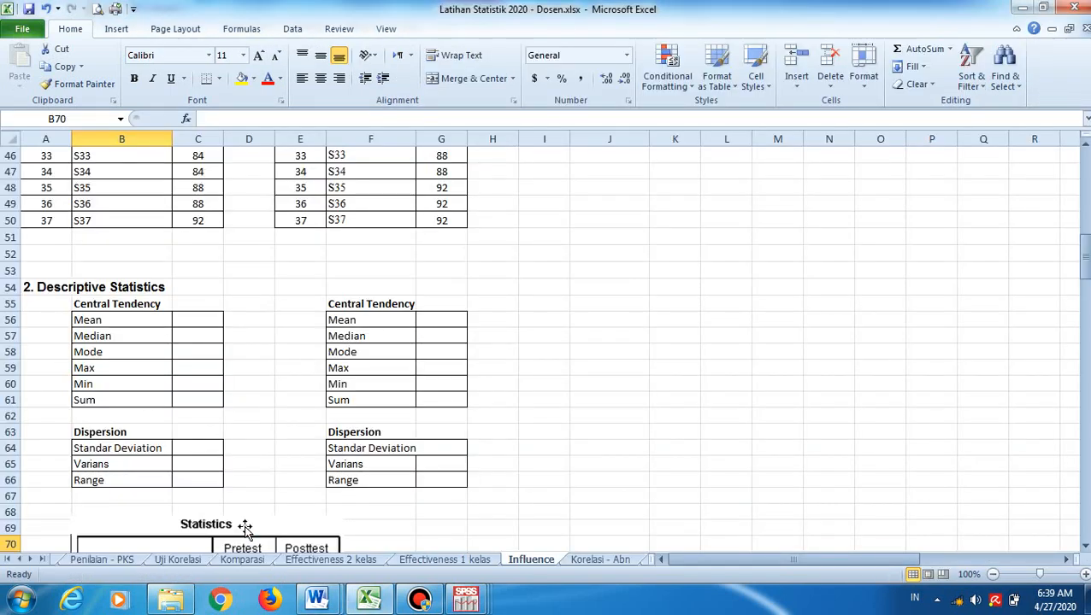
{"action": "key", "text": "Page_Down"}
{"action": "key", "text": "Page_Down"}
{"action": "key", "text": "Page_Down"}
{"action": "key", "text": "Page_Down"}
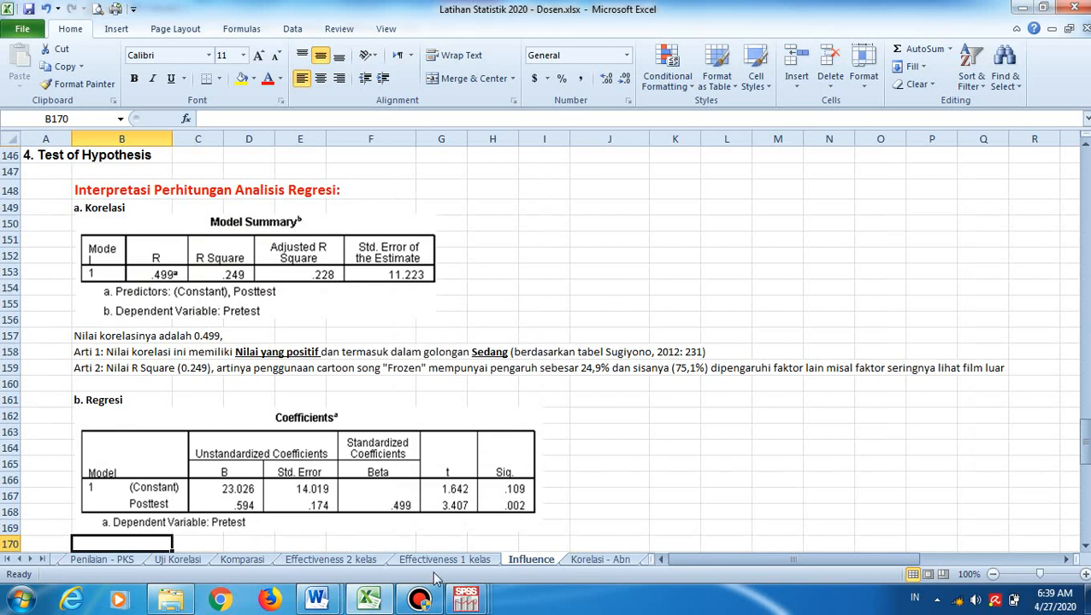
Switch to the Untitled1 dataset in SPSS and examine the available analysis procedures, including General Linear Model, Regression, Scale and Nonparametric Tests
{"action": "left_click", "coordinate": [464, 601]}
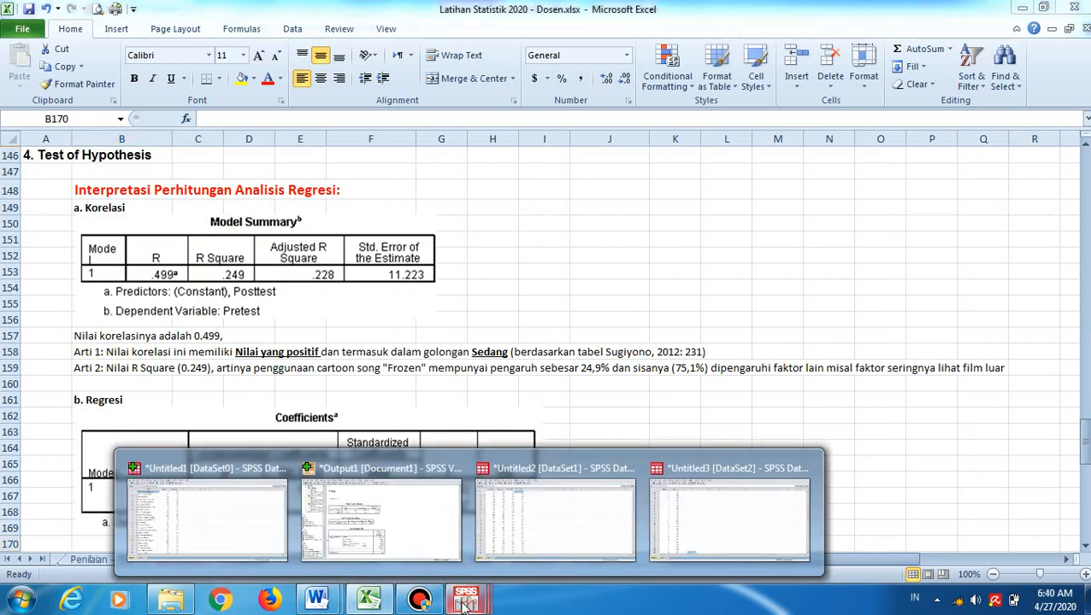
{"action": "left_click", "coordinate": [167, 514]}
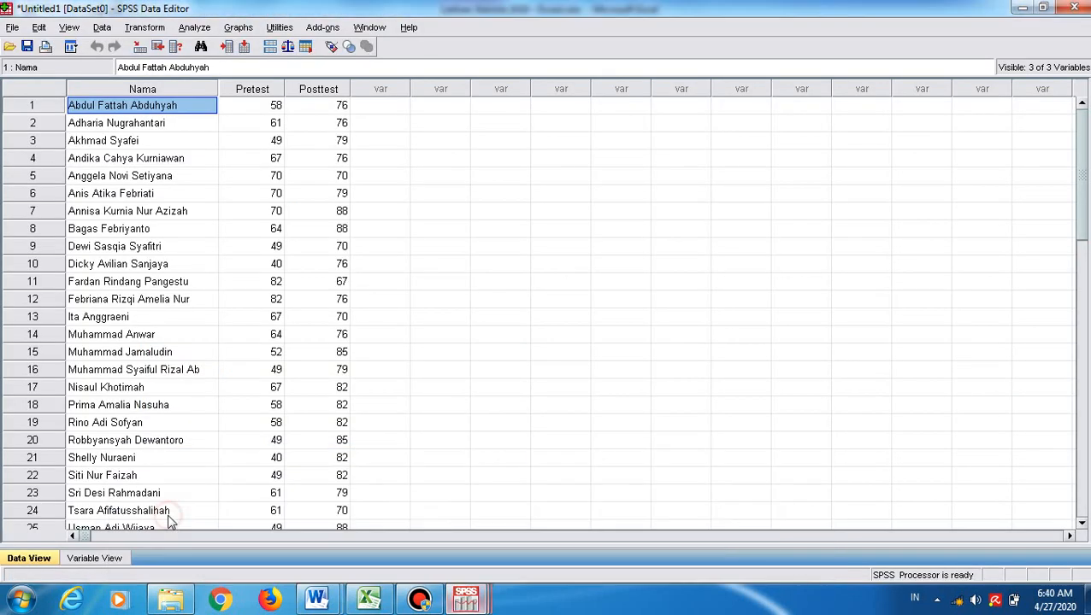
{"action": "left_click", "coordinate": [208, 31]}
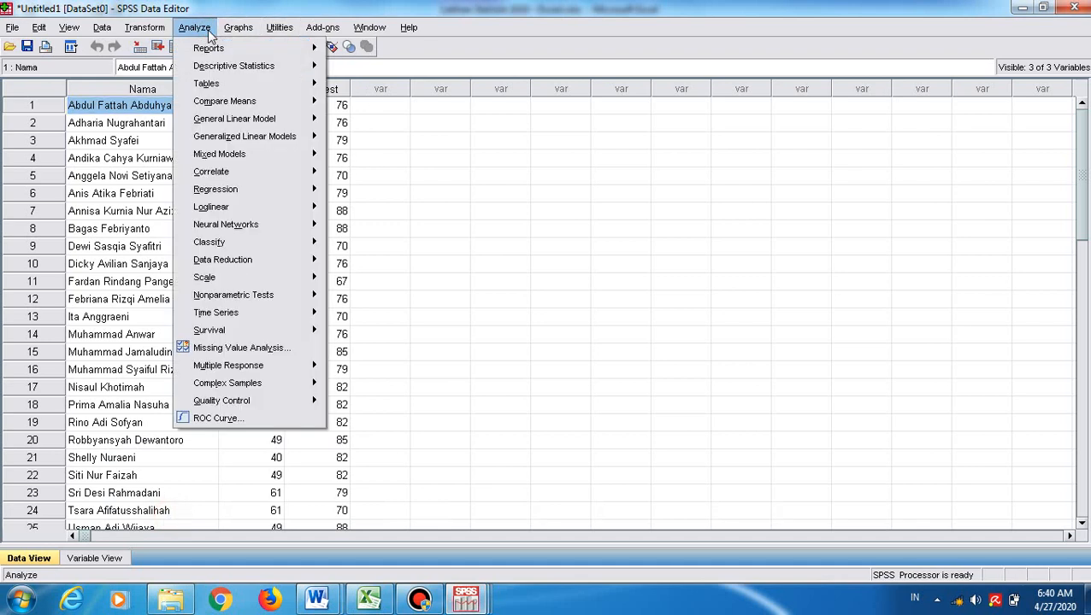
{"action": "mouse_move", "coordinate": [231, 102]}
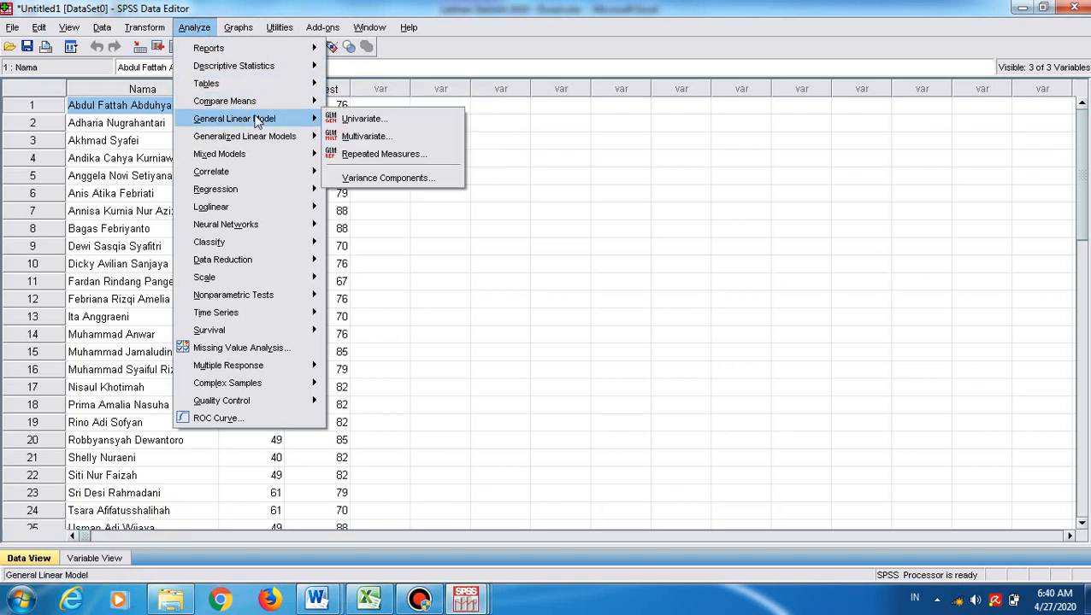
{"action": "mouse_move", "coordinate": [258, 181]}
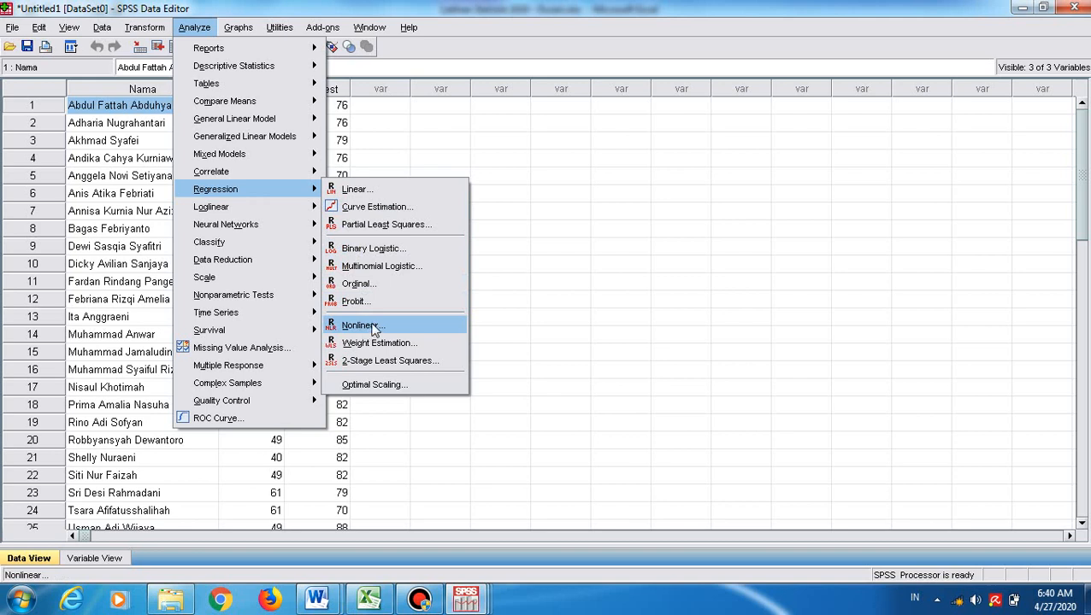
{"action": "mouse_move", "coordinate": [281, 214]}
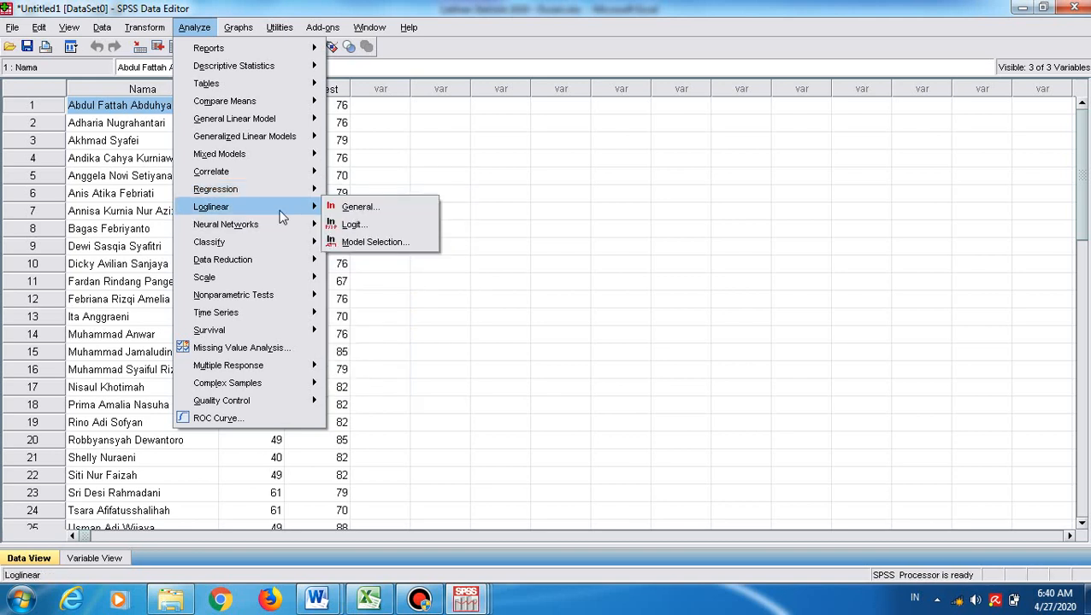
{"action": "mouse_move", "coordinate": [276, 262]}
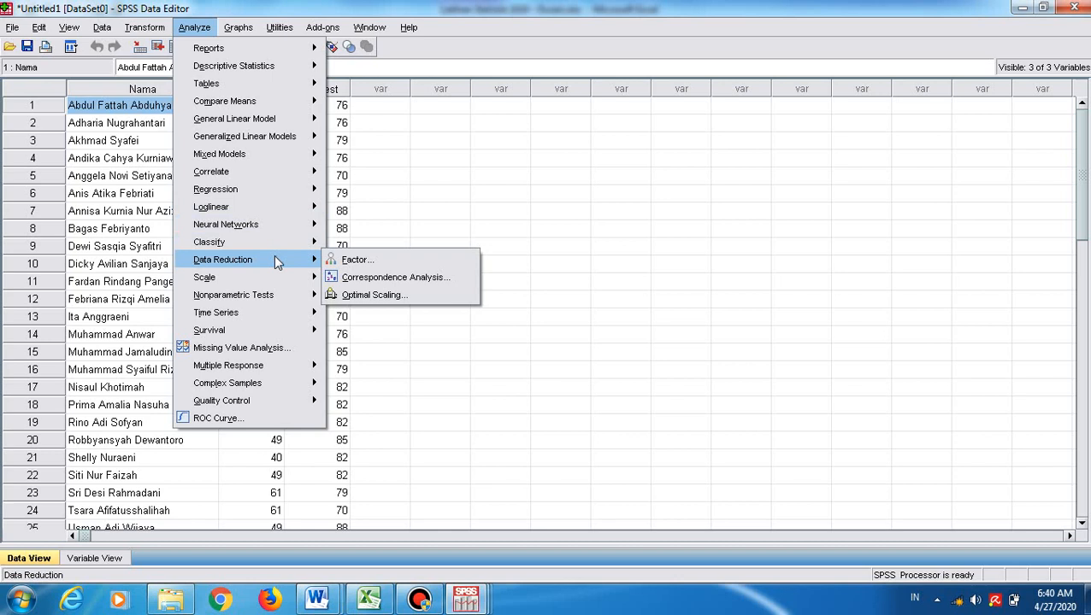
{"action": "mouse_move", "coordinate": [276, 294]}
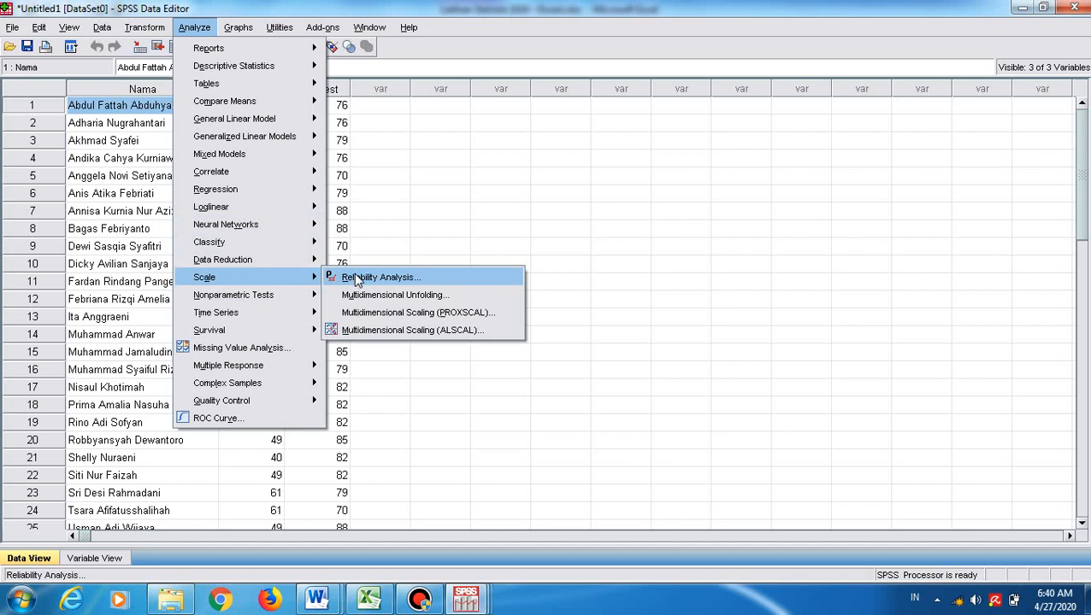
{"action": "mouse_move", "coordinate": [305, 301]}
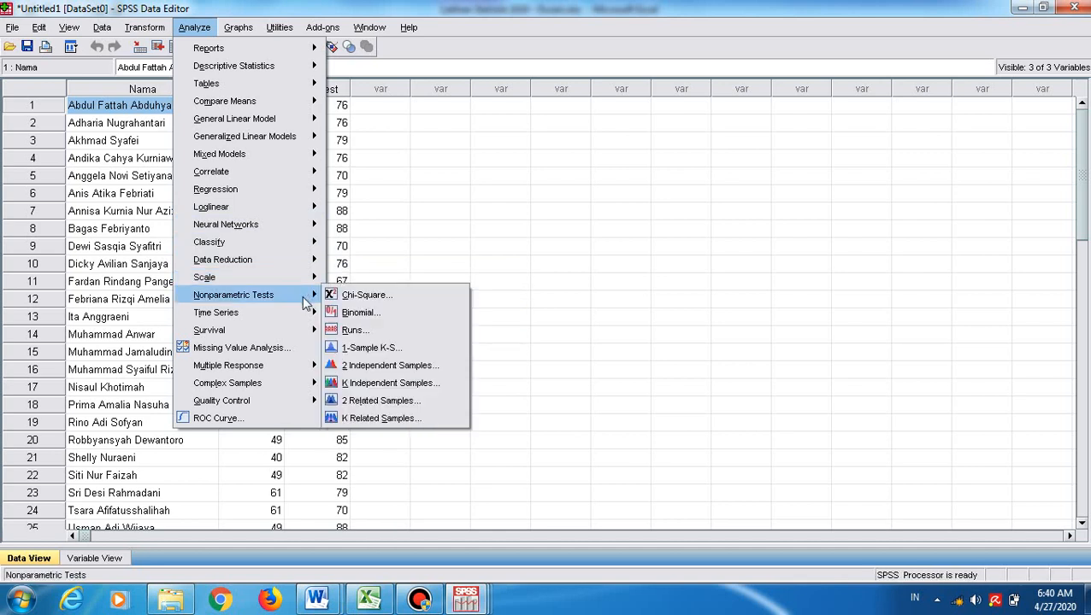
{"action": "mouse_move", "coordinate": [295, 339]}
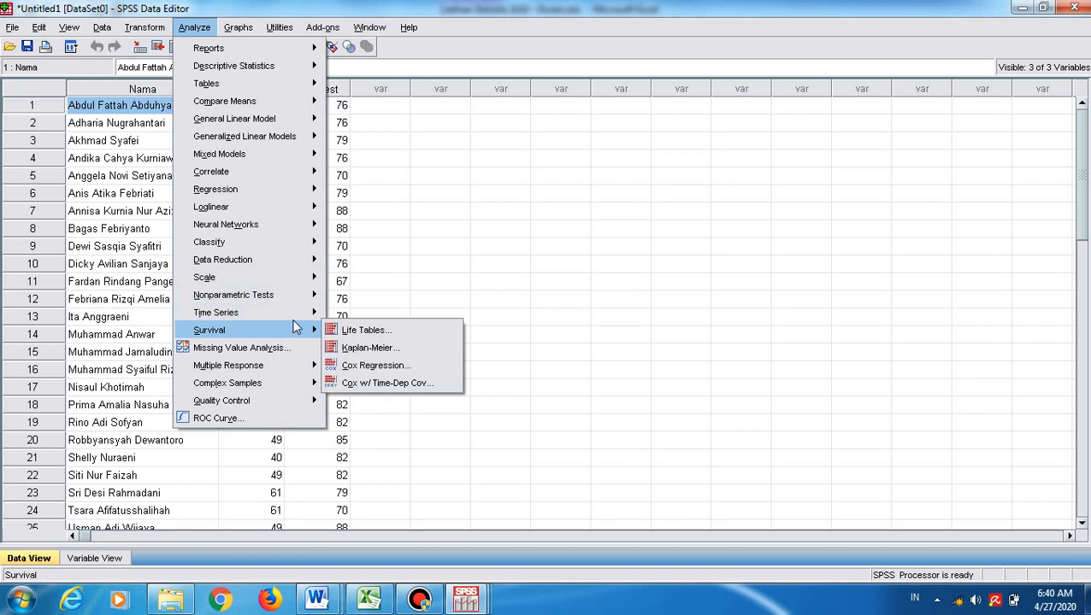
{"action": "mouse_move", "coordinate": [295, 320]}
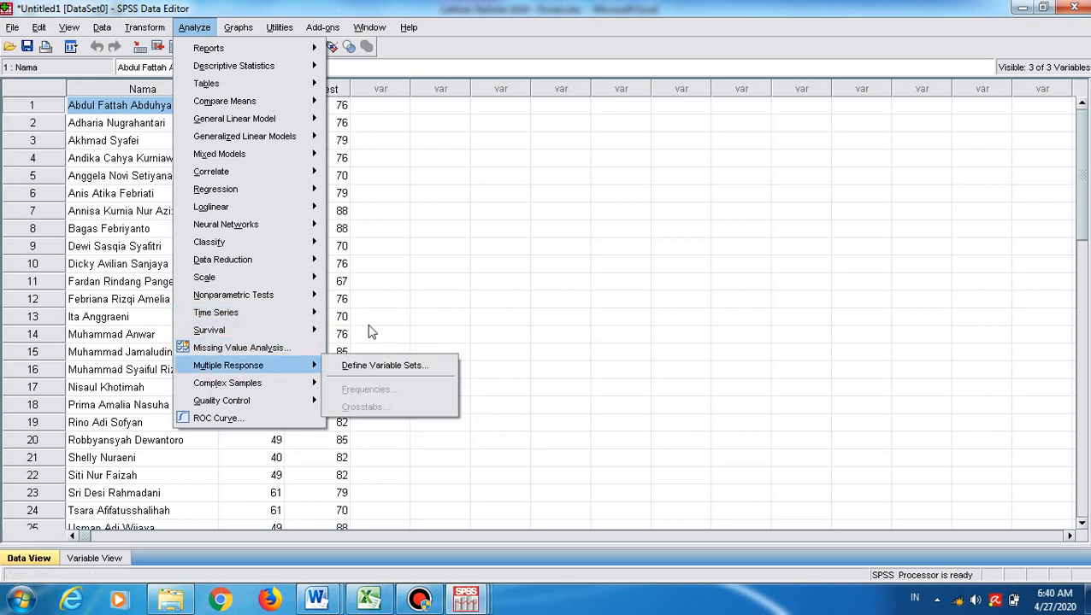
{"action": "left_click", "coordinate": [400, 316]}
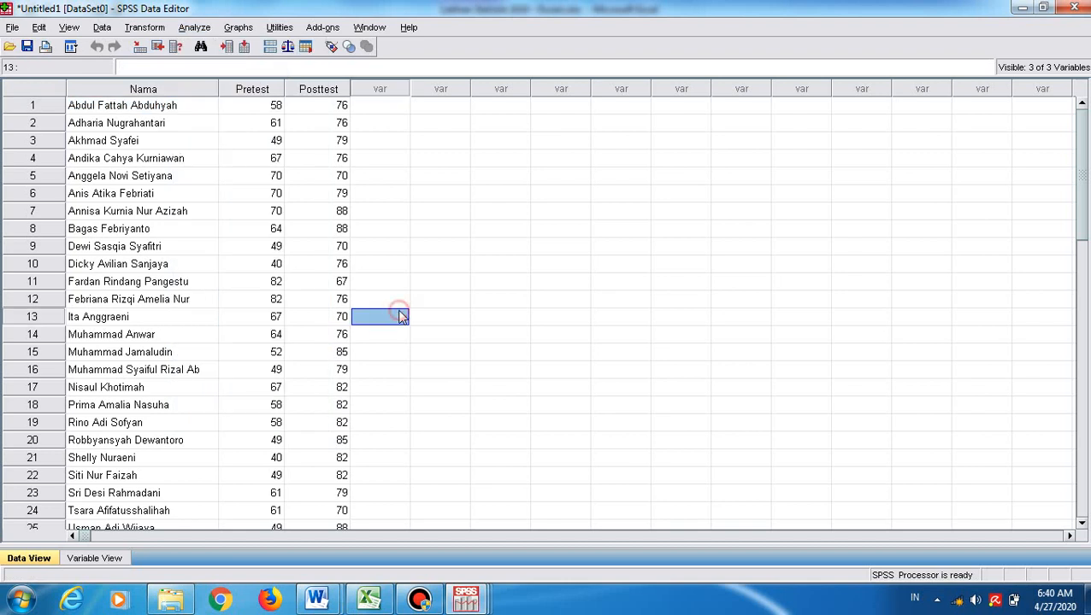
Switch to Excel and go back through the Influence sheet to its title, hypotheses and raw pre-test and post-test data
{"action": "left_click", "coordinate": [368, 600]}
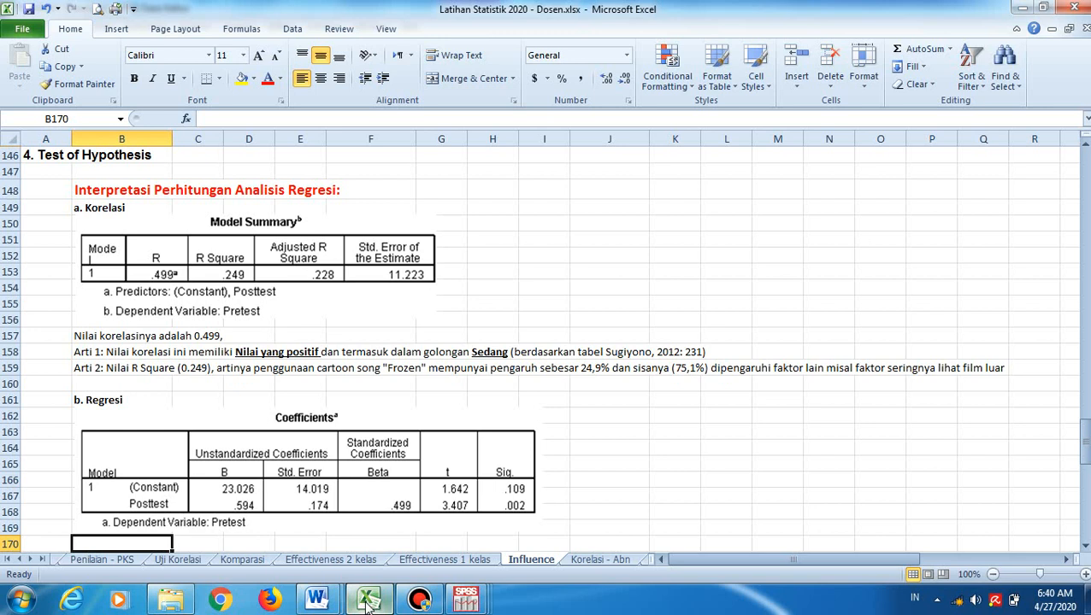
{"action": "key", "text": "Page_Up"}
{"action": "key", "text": "Page_Up"}
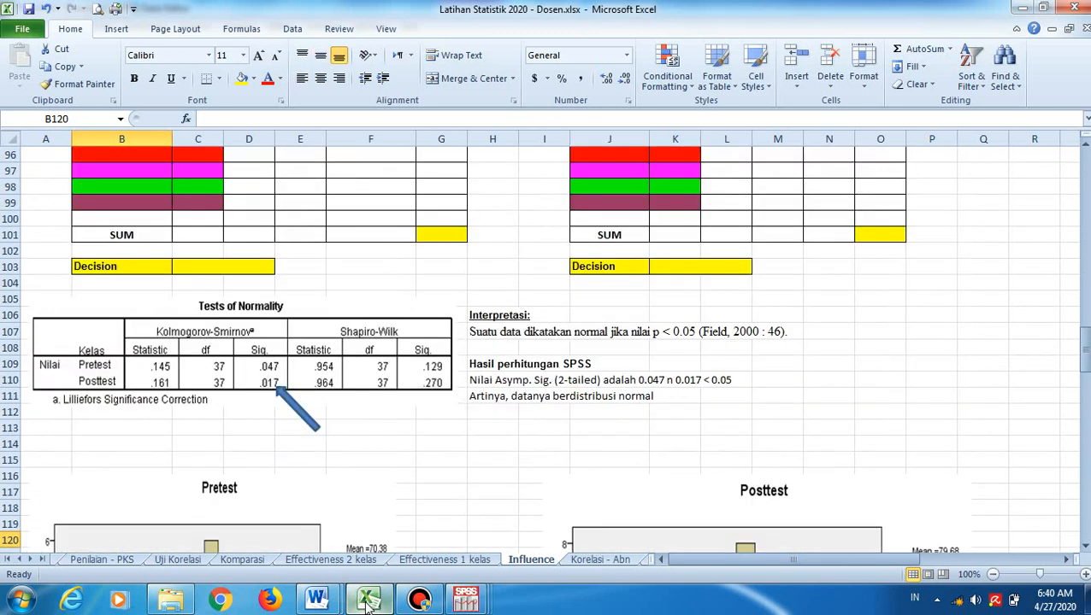
{"action": "key", "text": "Page_Up"}
{"action": "key", "text": "Page_Up"}
{"action": "key", "text": "Page_Up"}
{"action": "key", "text": "Page_Up"}
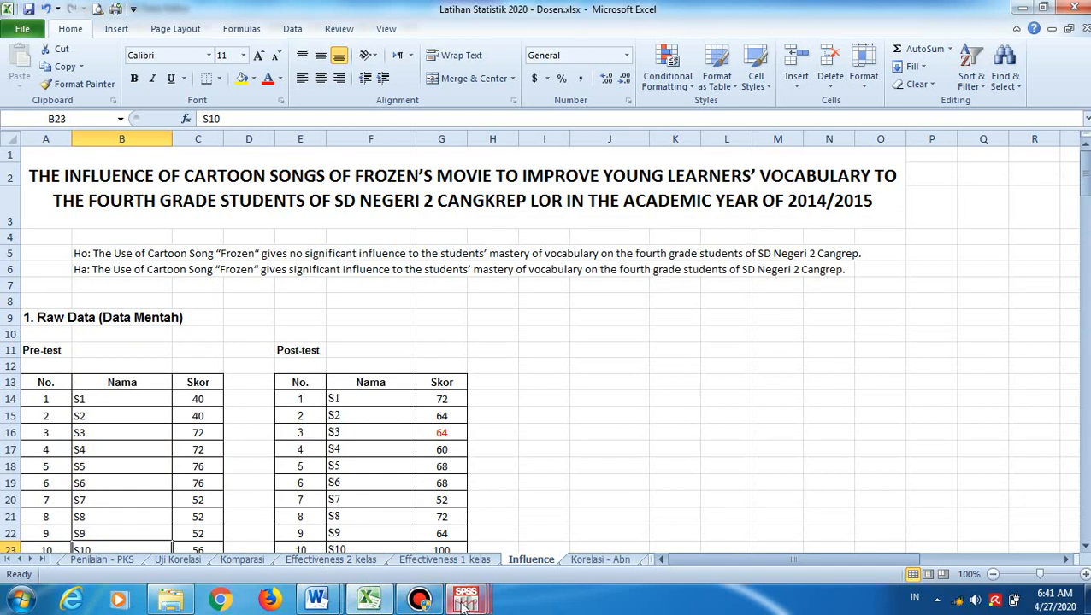
Switch to the Untitled1 dataset in SPSS and set up a linear regression with Pretest as dependent and Posttest as independent variable
{"action": "mouse_move", "coordinate": [462, 603]}
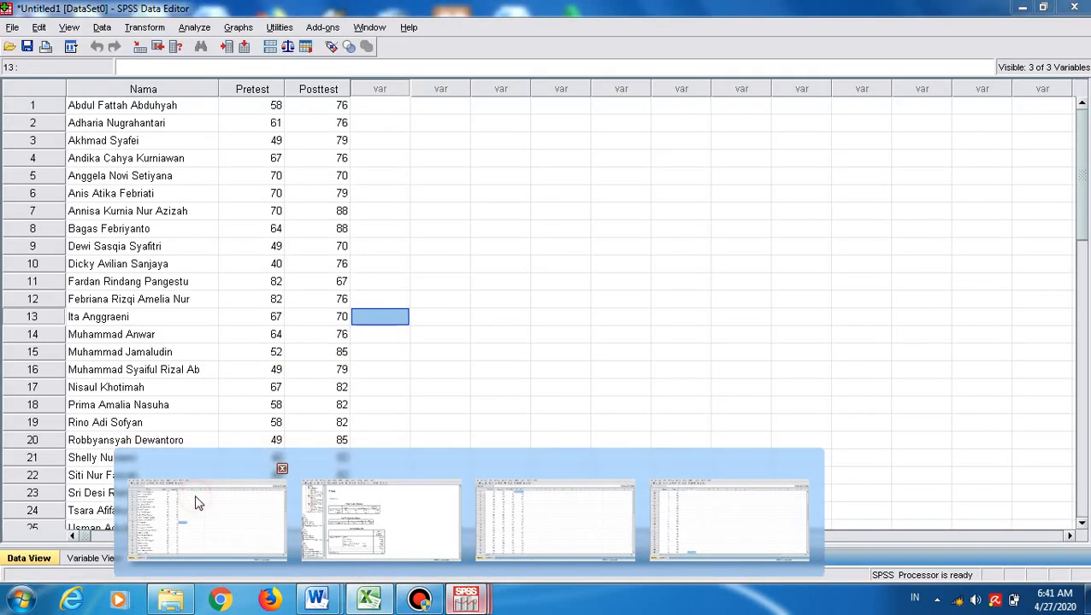
{"action": "left_click", "coordinate": [196, 503]}
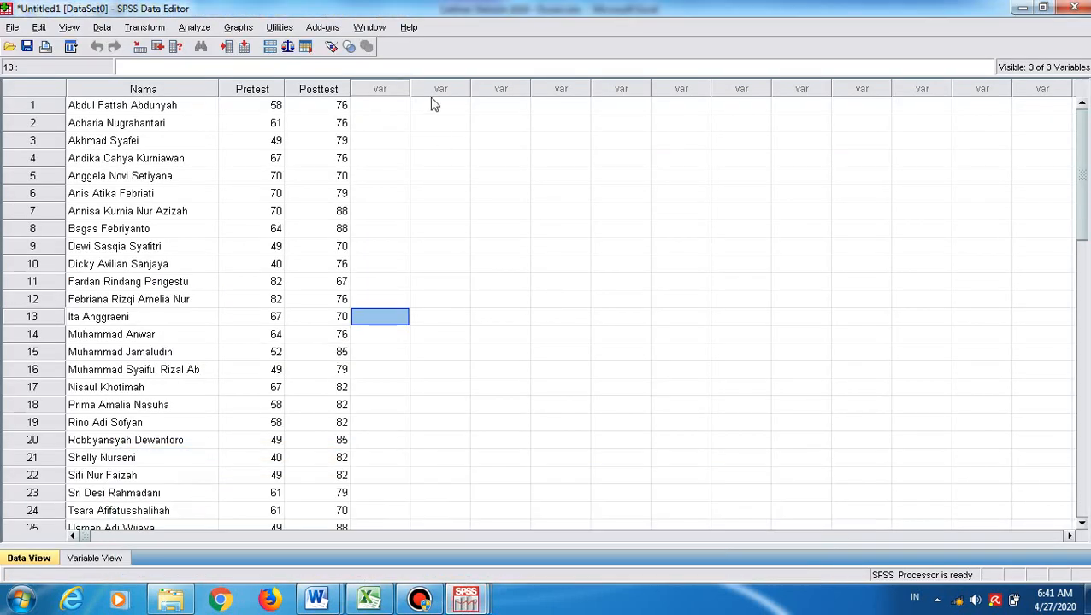
{"action": "left_click", "coordinate": [193, 26]}
{"action": "mouse_move", "coordinate": [296, 214]}
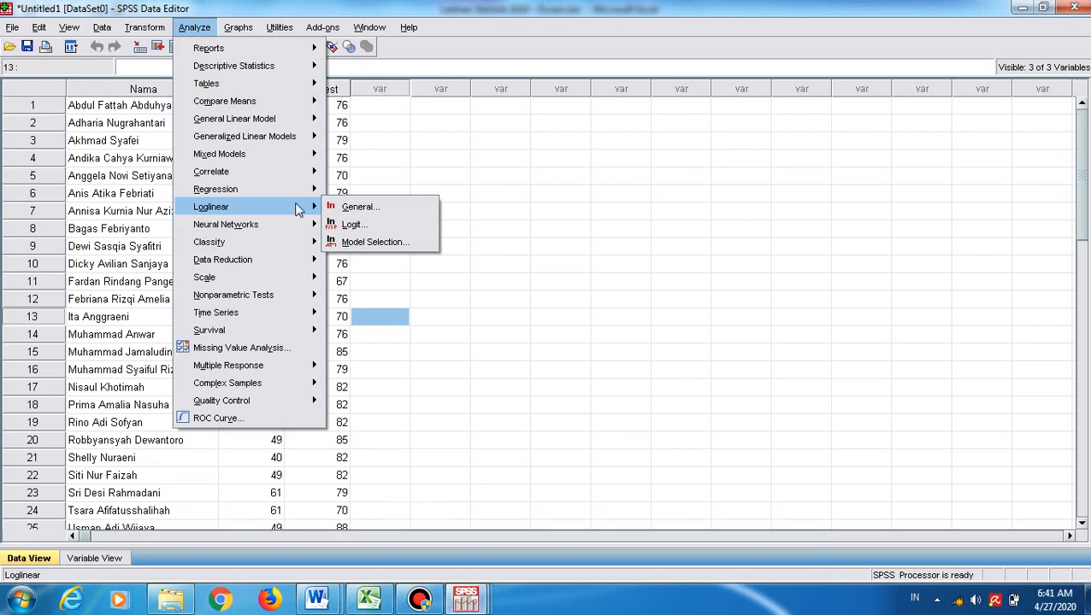
{"action": "mouse_move", "coordinate": [301, 192]}
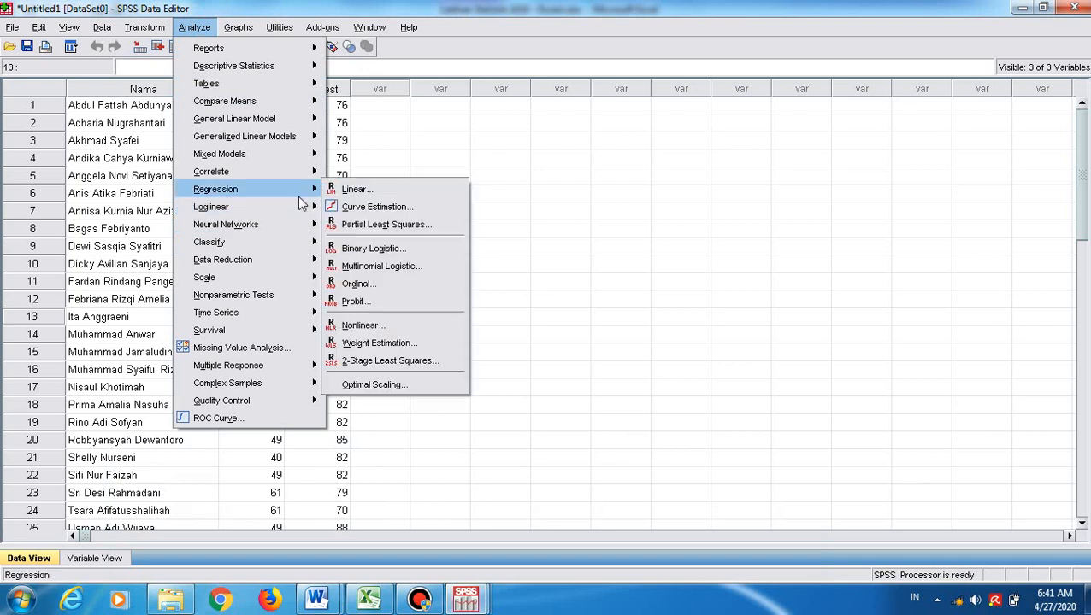
{"action": "left_click", "coordinate": [382, 193]}
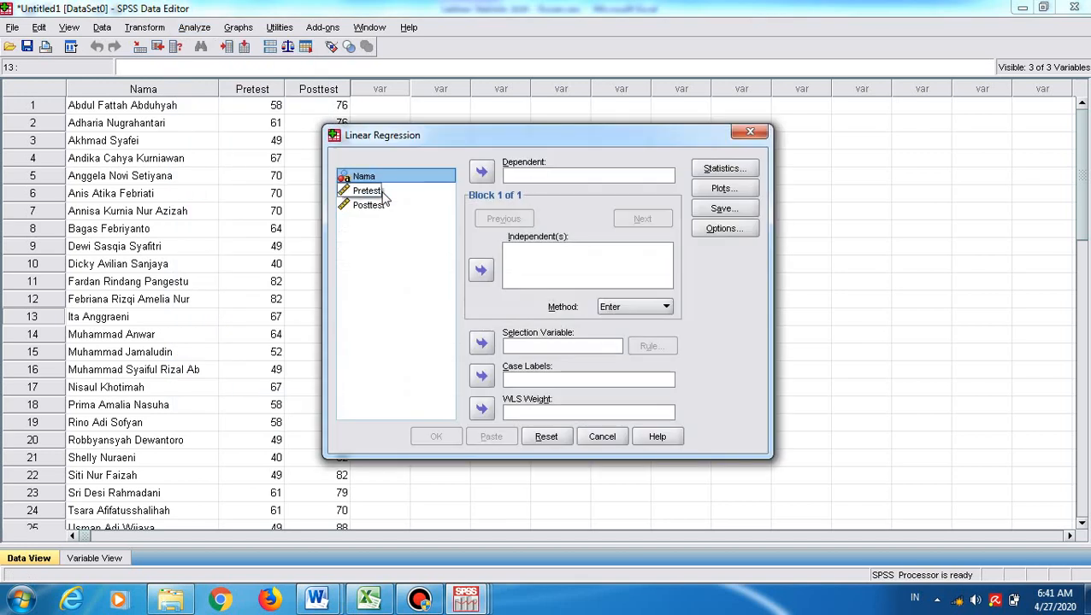
{"action": "left_click", "coordinate": [367, 192]}
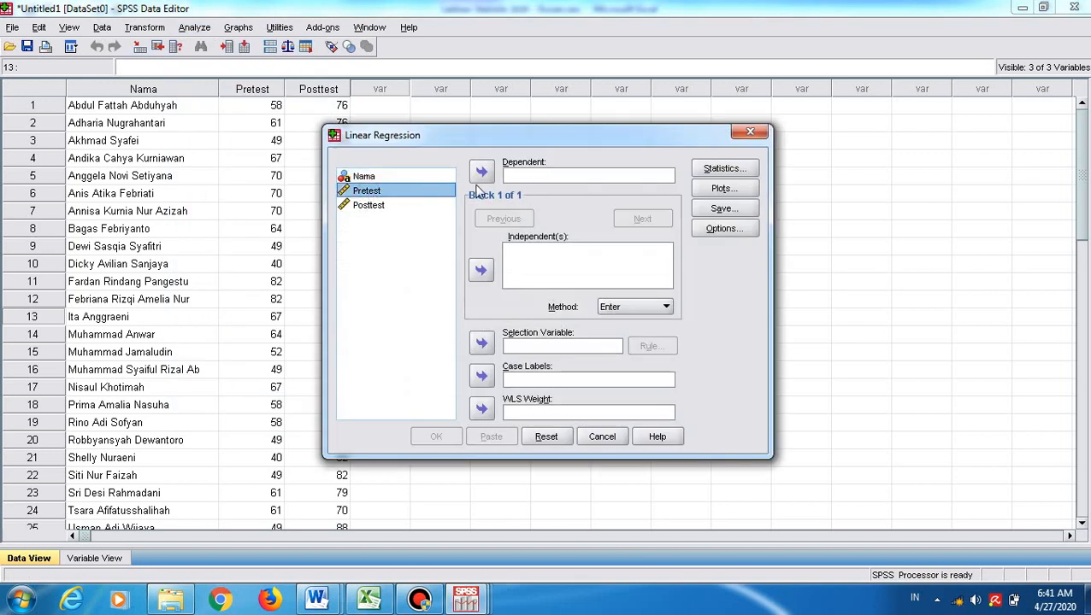
{"action": "left_click", "coordinate": [482, 172]}
{"action": "left_click", "coordinate": [359, 193]}
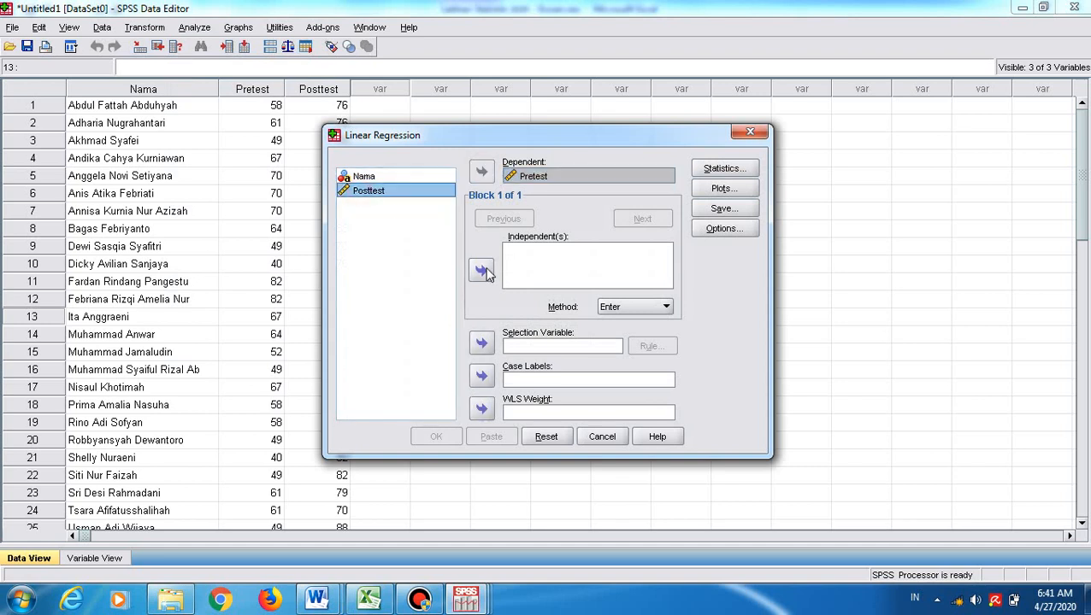
{"action": "left_click", "coordinate": [481, 270]}
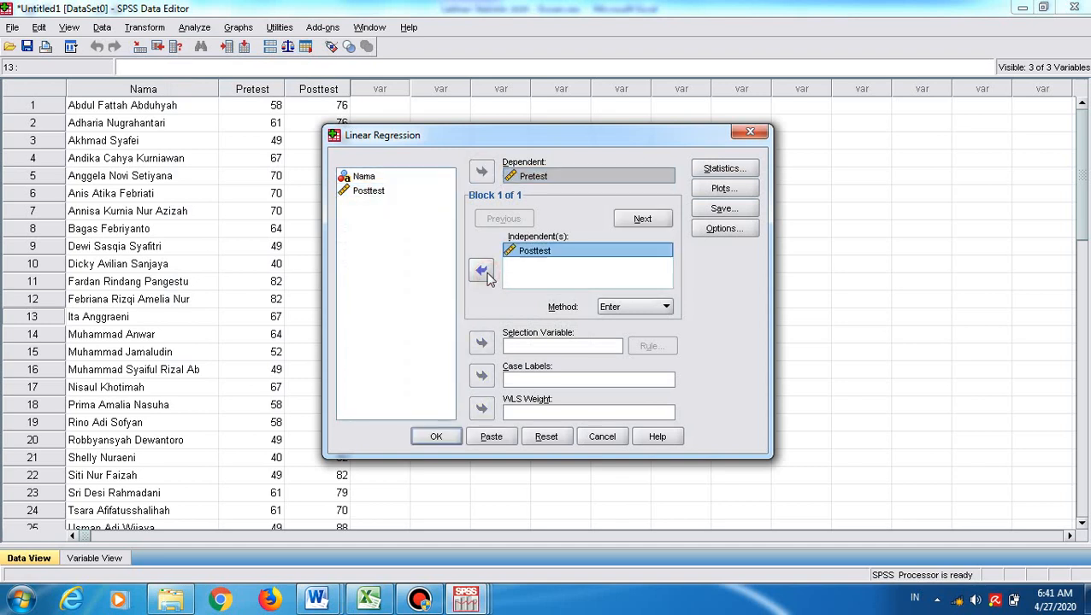
Add R squared change and the Durbin-Watson residual test to the linear regression's statistics
{"action": "left_click", "coordinate": [728, 170]}
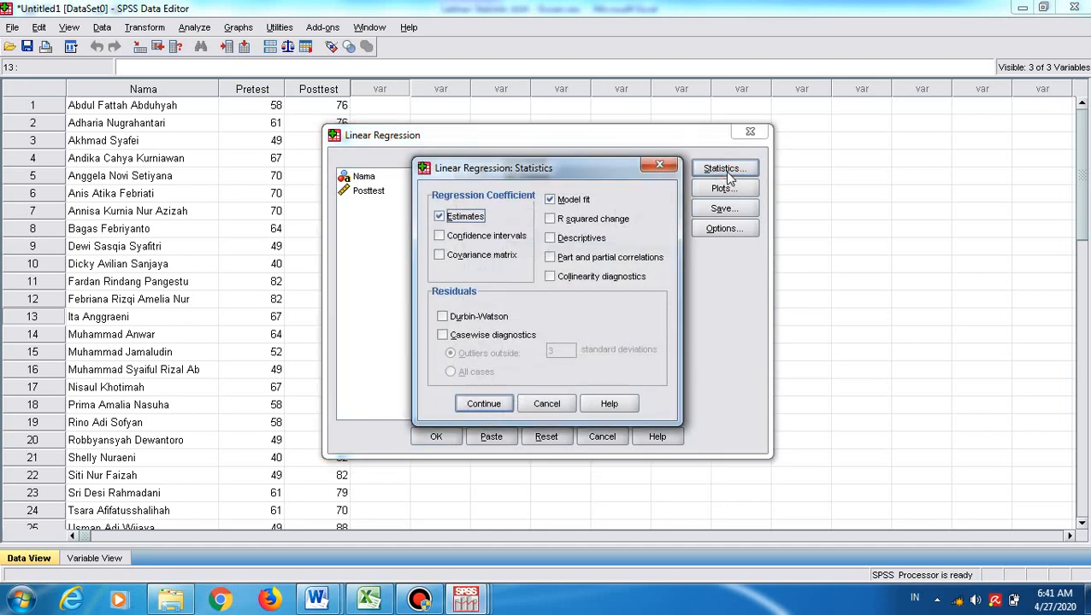
{"action": "left_click", "coordinate": [562, 221]}
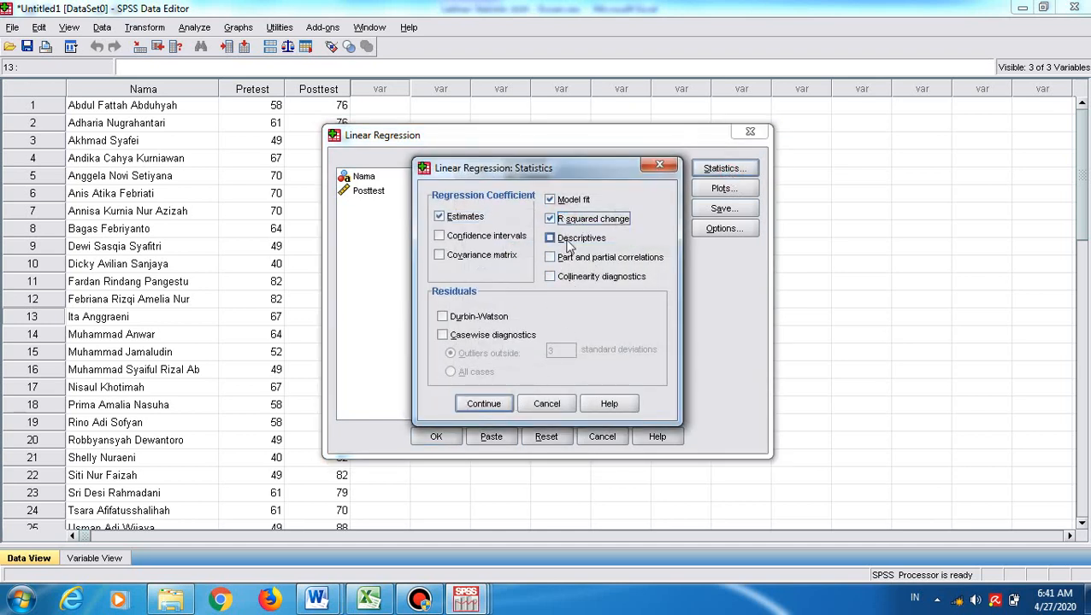
{"action": "left_click", "coordinate": [486, 317]}
{"action": "left_click", "coordinate": [485, 405]}
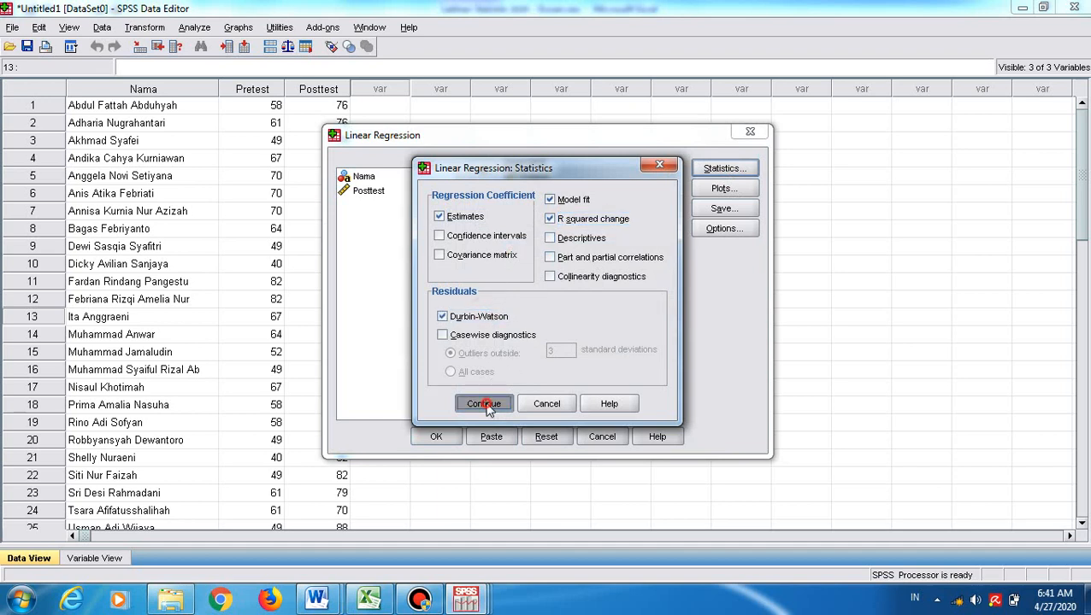
Define a regression residual scatterplot with *SRESID on the Y axis and *ZRESID on the X axis
{"action": "left_click", "coordinate": [720, 188]}
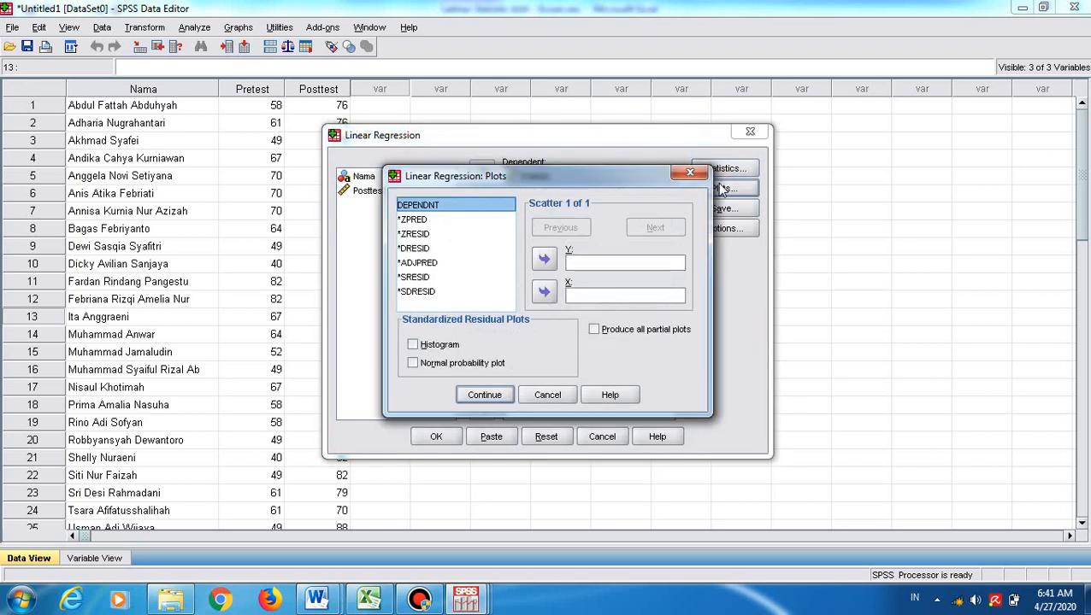
{"action": "left_click", "coordinate": [423, 236]}
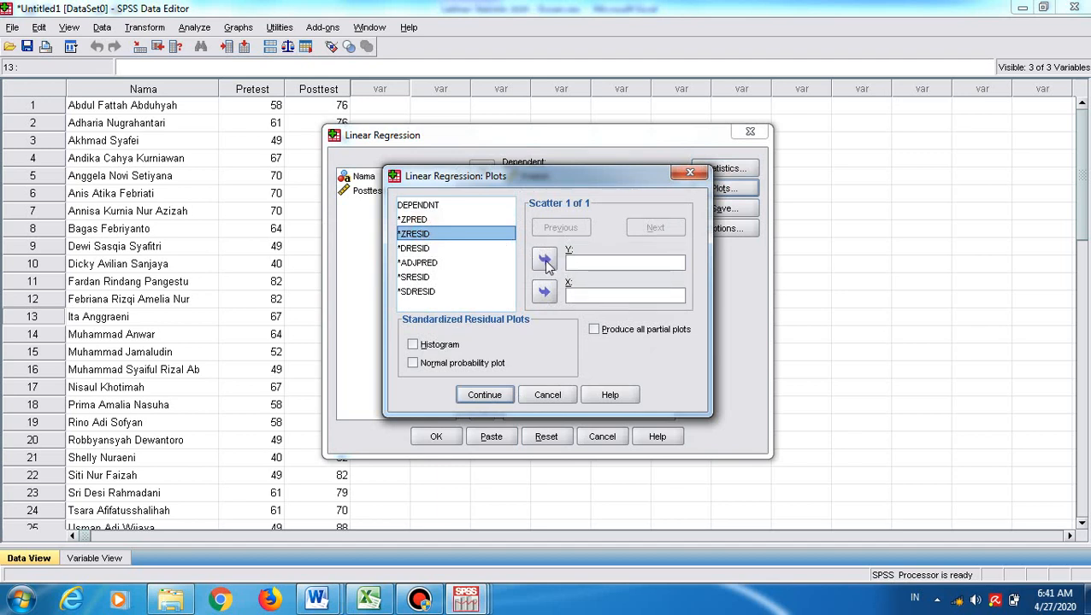
{"action": "left_click", "coordinate": [409, 278]}
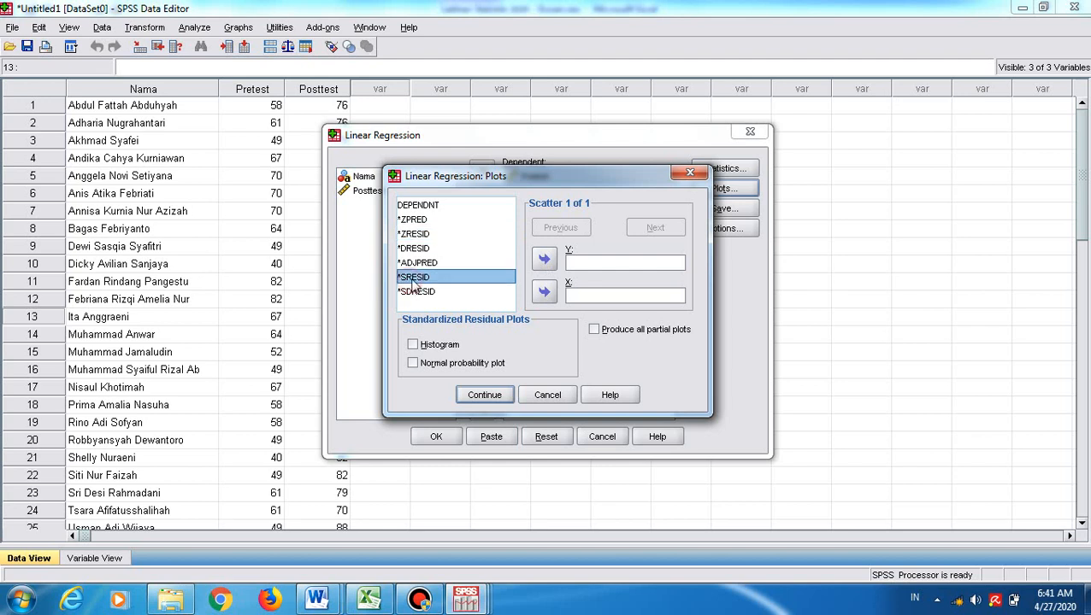
{"action": "left_click", "coordinate": [551, 260]}
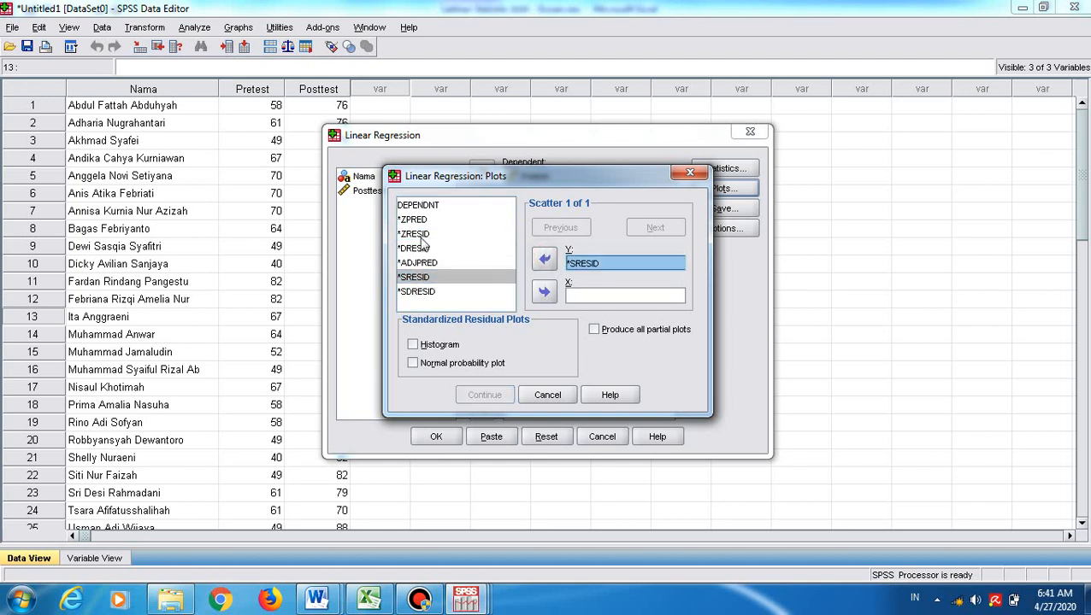
{"action": "left_click", "coordinate": [428, 235]}
{"action": "left_click", "coordinate": [543, 292]}
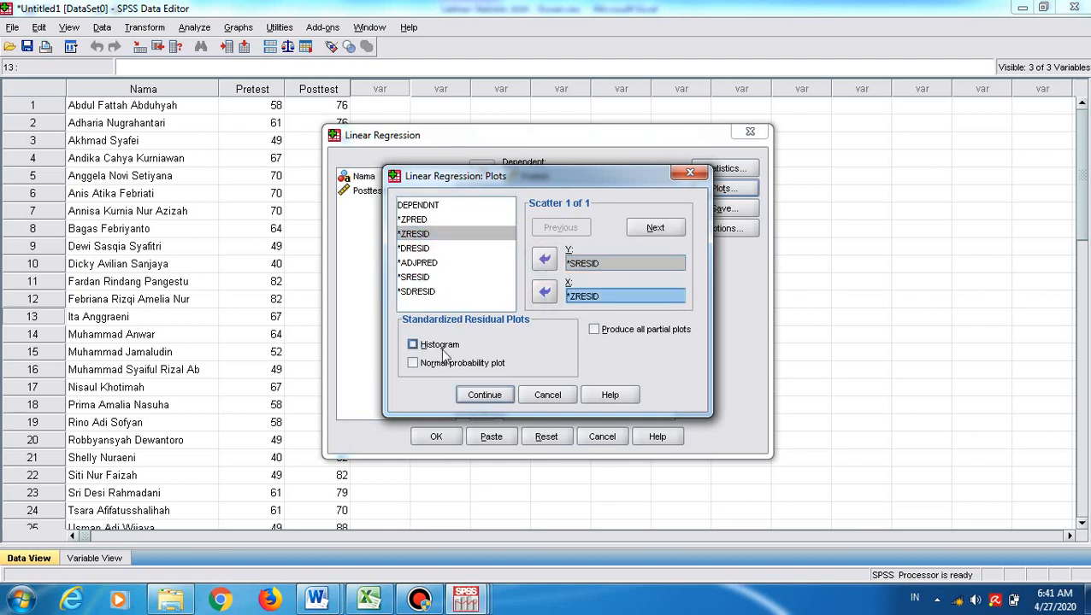
Include the histogram and normal probability plot of standardized residuals, and run the linear regression
{"action": "left_click", "coordinate": [433, 350]}
{"action": "left_click", "coordinate": [432, 365]}
{"action": "left_click", "coordinate": [487, 396]}
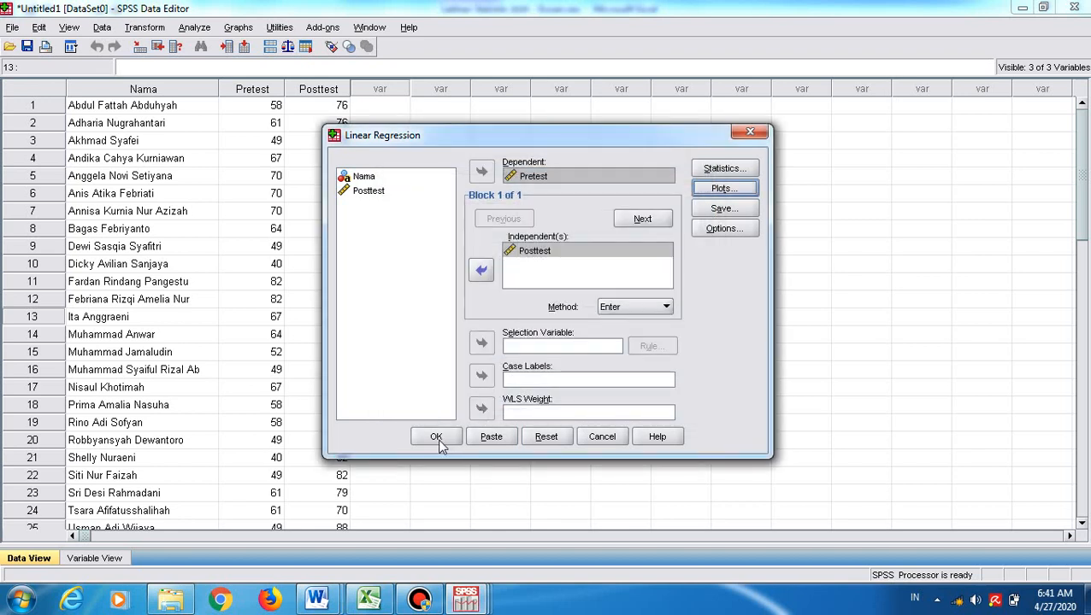
{"action": "left_click", "coordinate": [436, 437]}
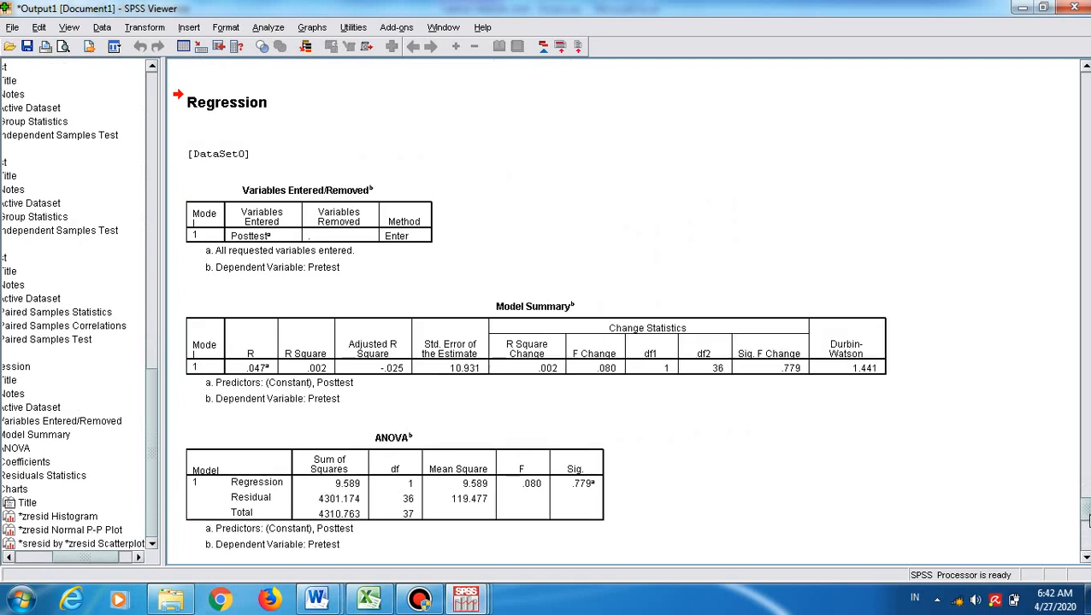
Open the regression's Model Summary table for editing in a separate window, transpose its rows and columns, and close the editor
{"action": "left_click", "coordinate": [507, 346]}
{"action": "right_click", "coordinate": [508, 346]}
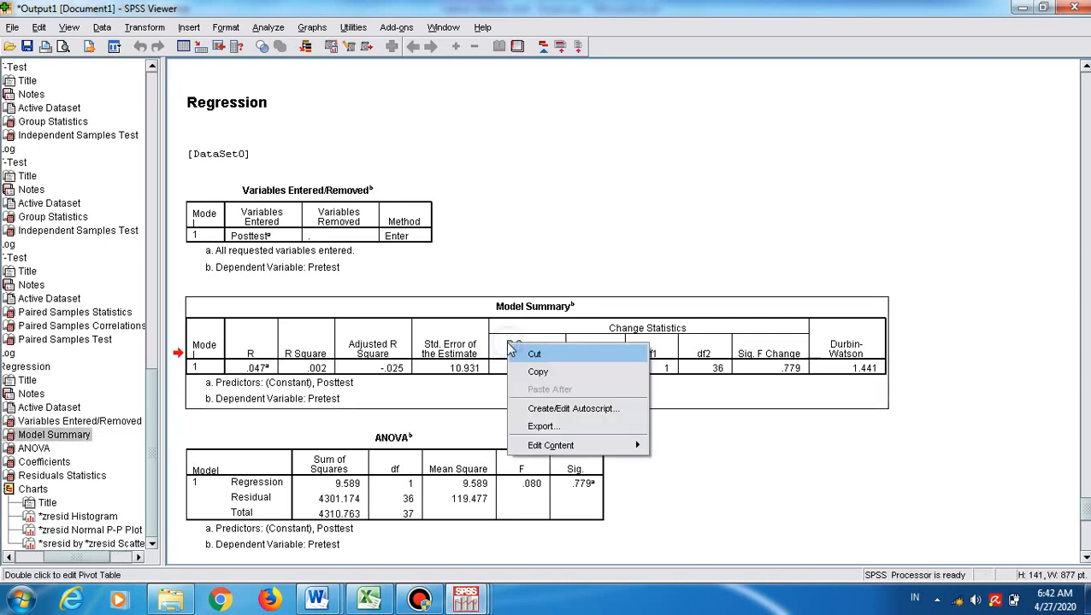
{"action": "mouse_move", "coordinate": [561, 446]}
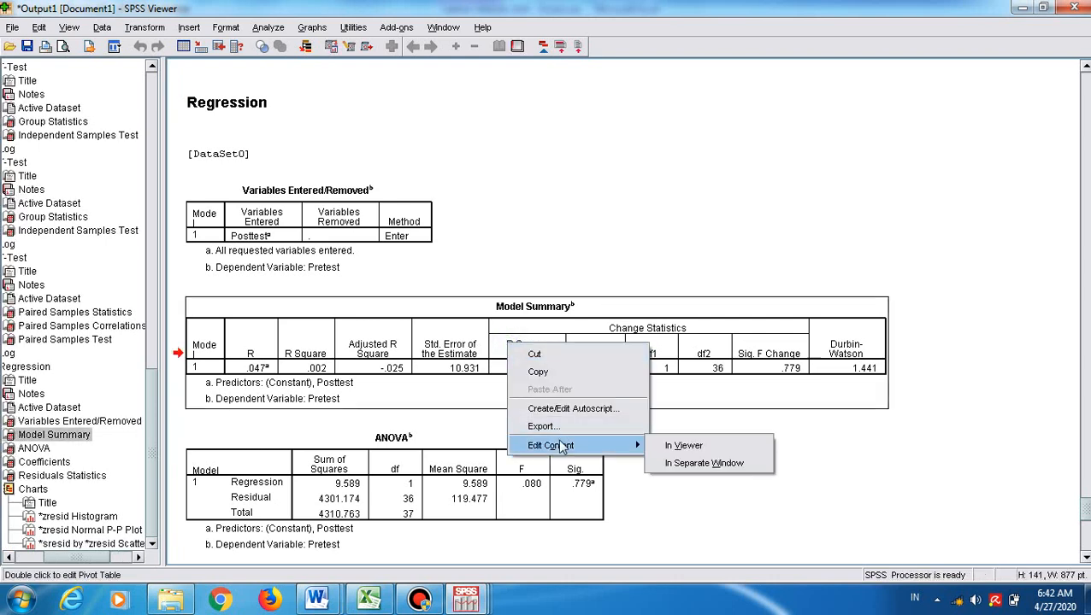
{"action": "left_click", "coordinate": [696, 464]}
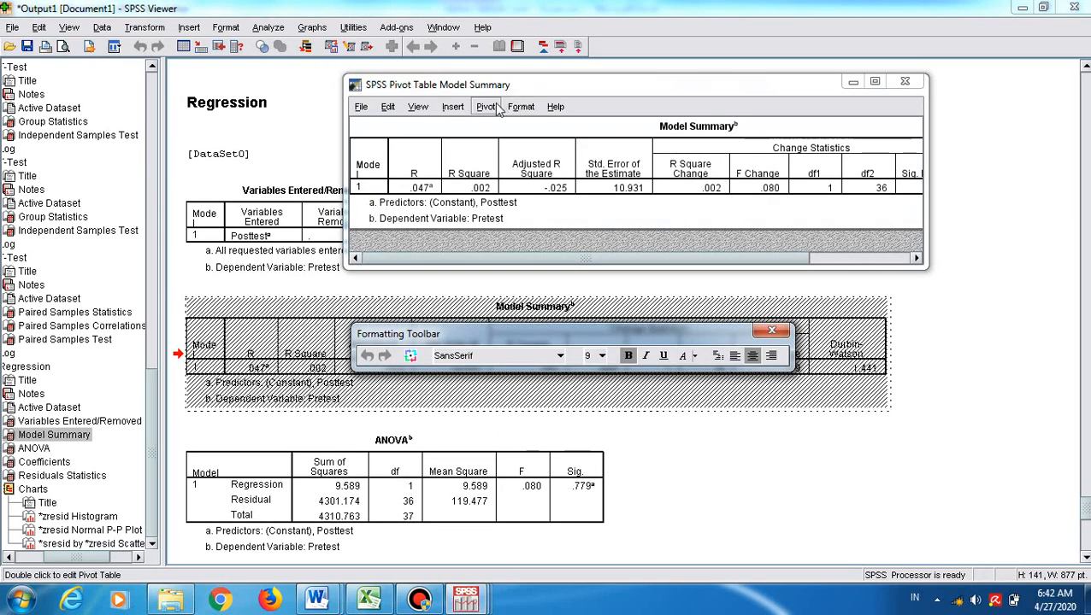
{"action": "left_click", "coordinate": [485, 106]}
{"action": "left_click", "coordinate": [509, 145]}
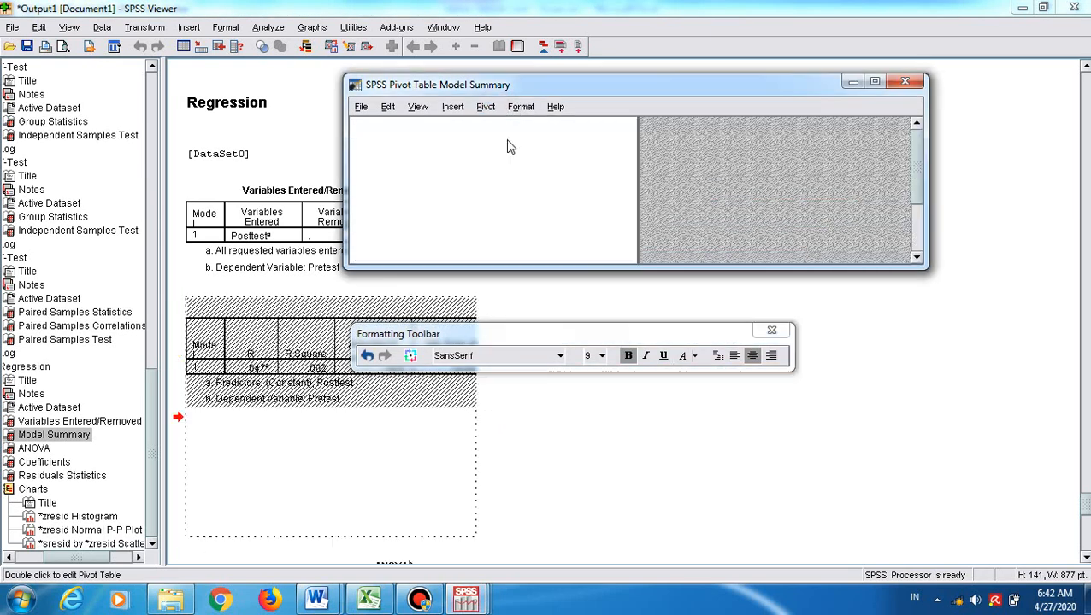
{"action": "left_click", "coordinate": [904, 81]}
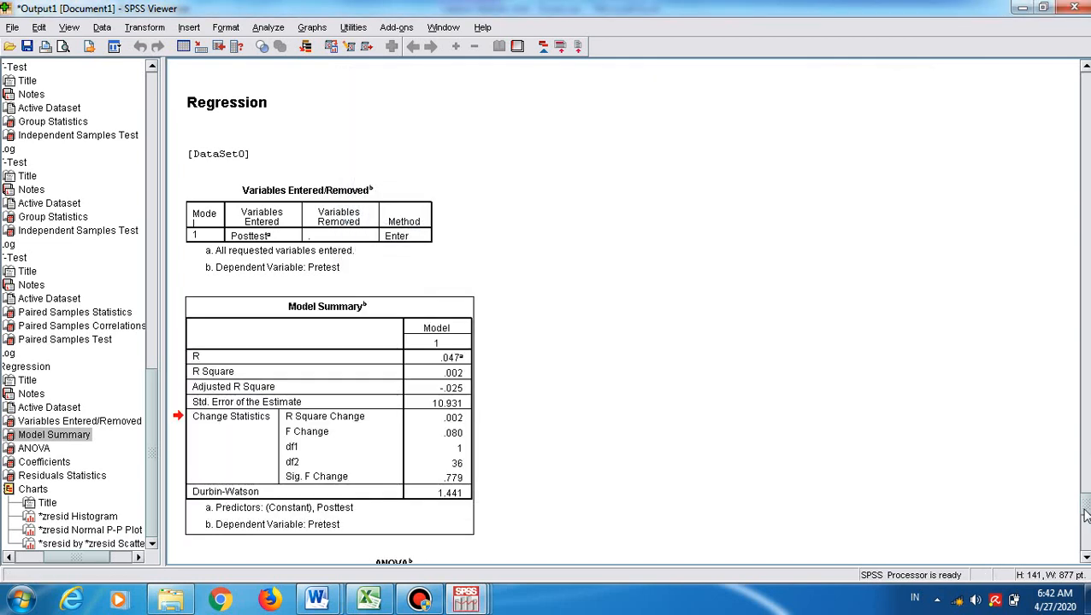
Review the regression output through the Coefficients and Residuals Statistics tables and return to the Model Summary
{"action": "scroll", "coordinate": [1085, 529], "scroll_direction": "down", "scroll_amount": 5}
{"action": "scroll", "coordinate": [1086, 528], "scroll_direction": "down", "scroll_amount": 5}
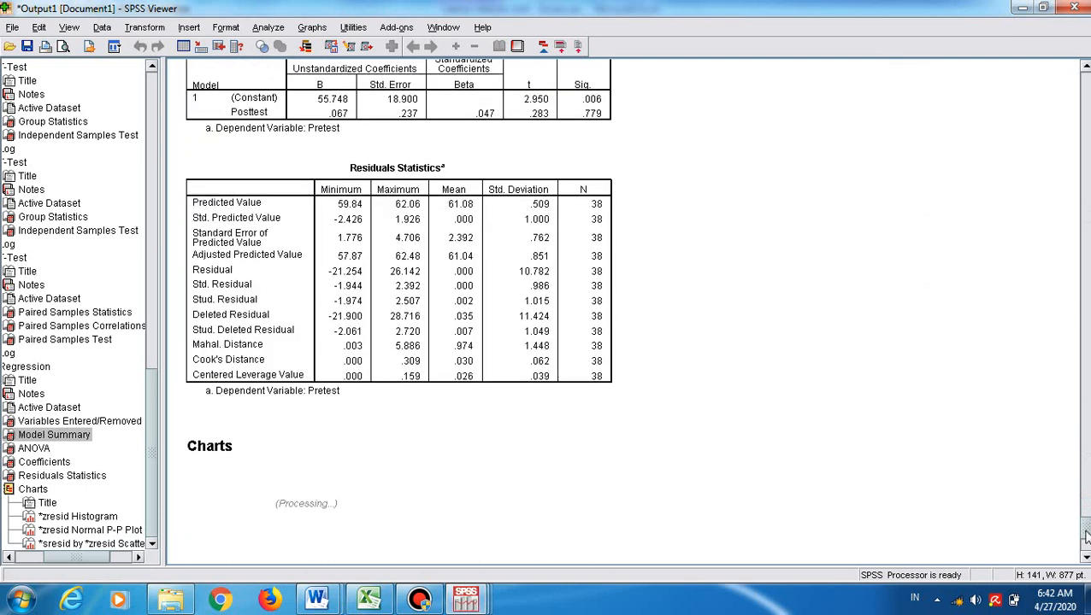
{"action": "left_click_drag", "start_coordinate": [1085, 534], "coordinate": [1085, 484]}
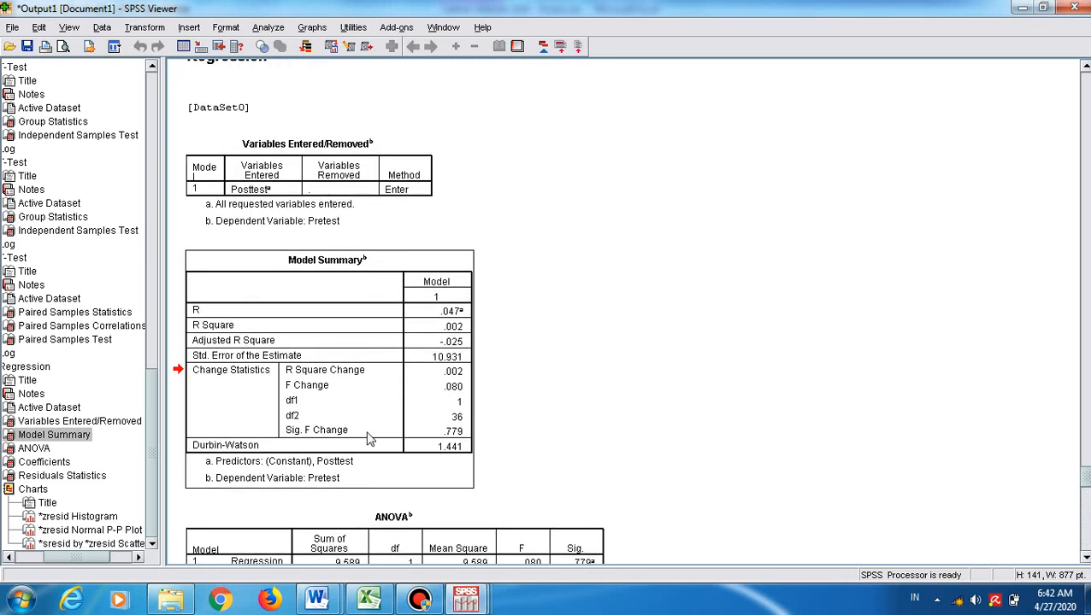
{"action": "left_click", "coordinate": [539, 387]}
{"action": "left_click", "coordinate": [313, 354]}
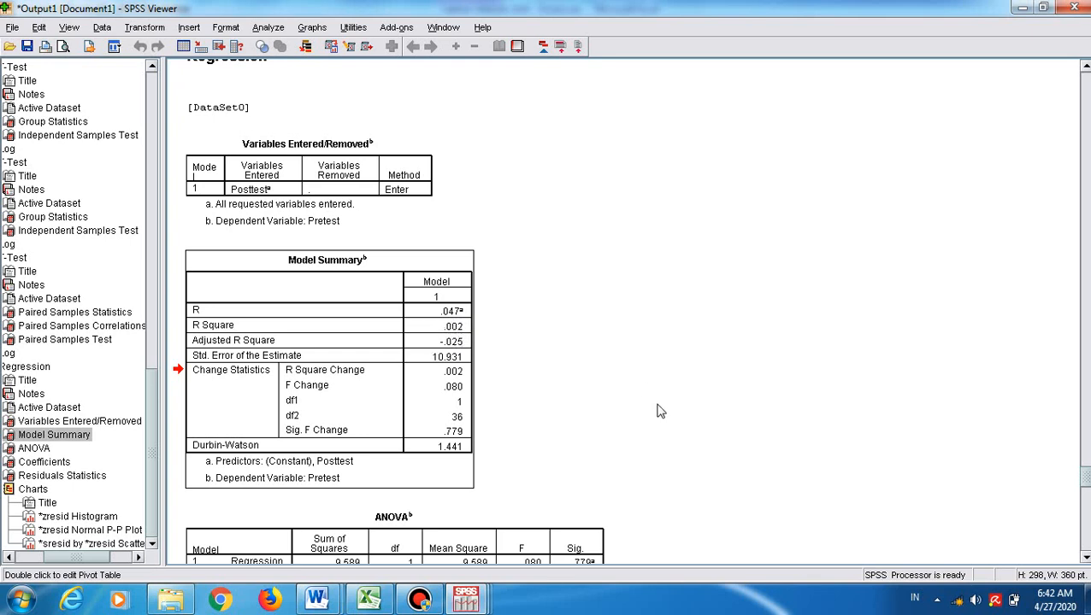
Switch to Windows Explorer and open the UMP Ngajar > PBI > Statistik folder on Local Disk (D:)
{"action": "left_click", "coordinate": [377, 602]}
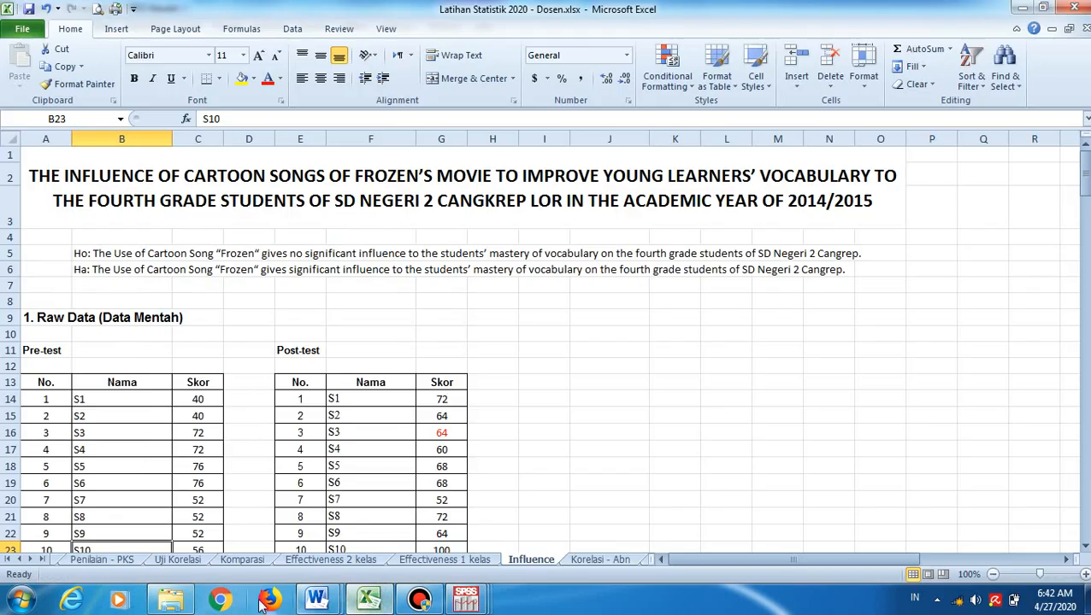
{"action": "left_click", "coordinate": [170, 602]}
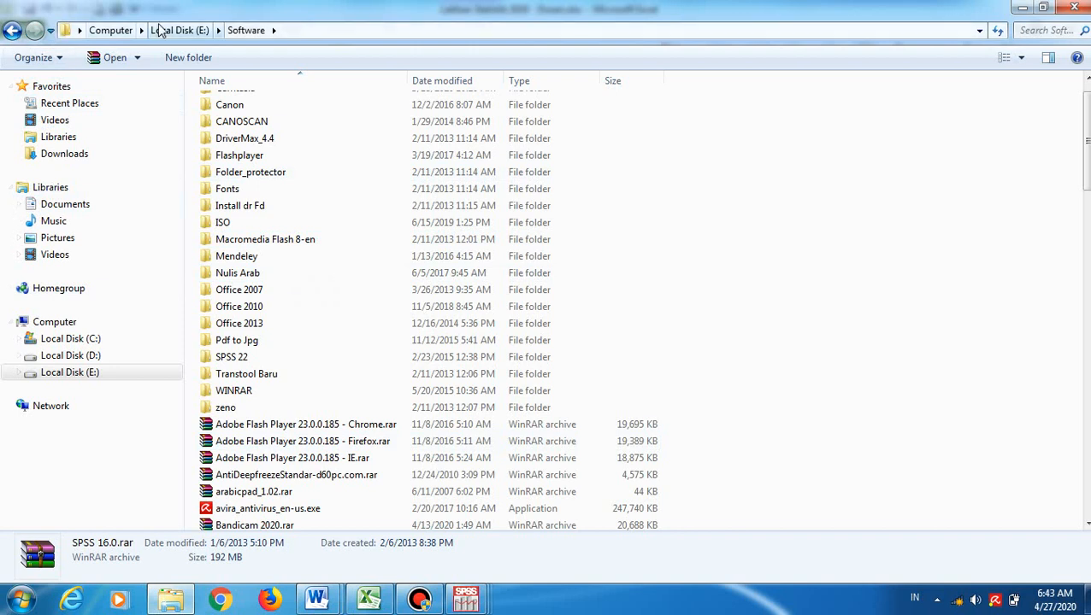
{"action": "left_click", "coordinate": [108, 33]}
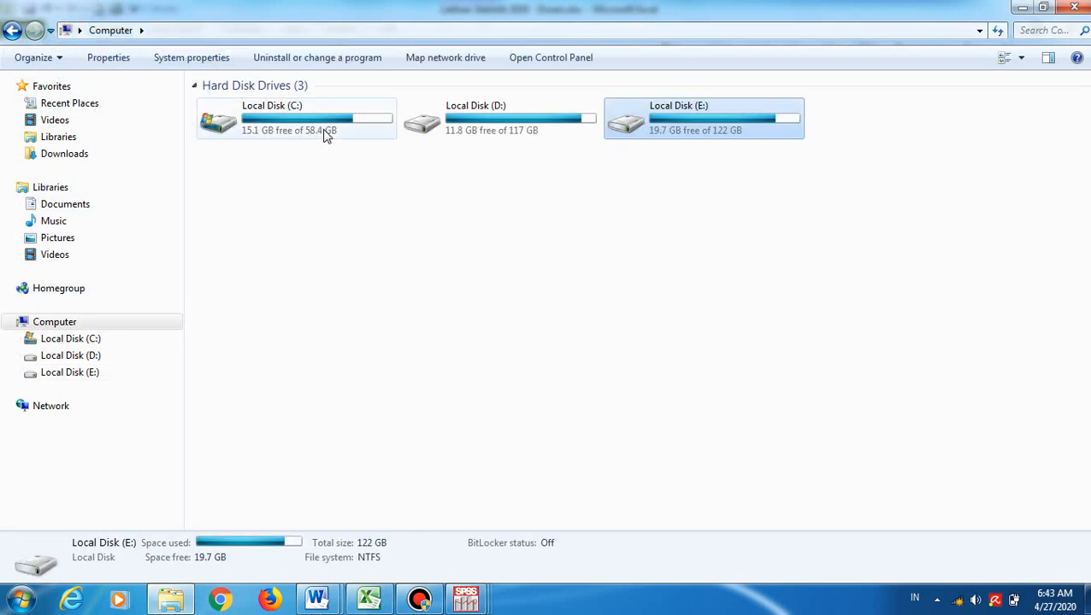
{"action": "left_click", "coordinate": [502, 118]}
{"action": "double_click", "coordinate": [502, 118]}
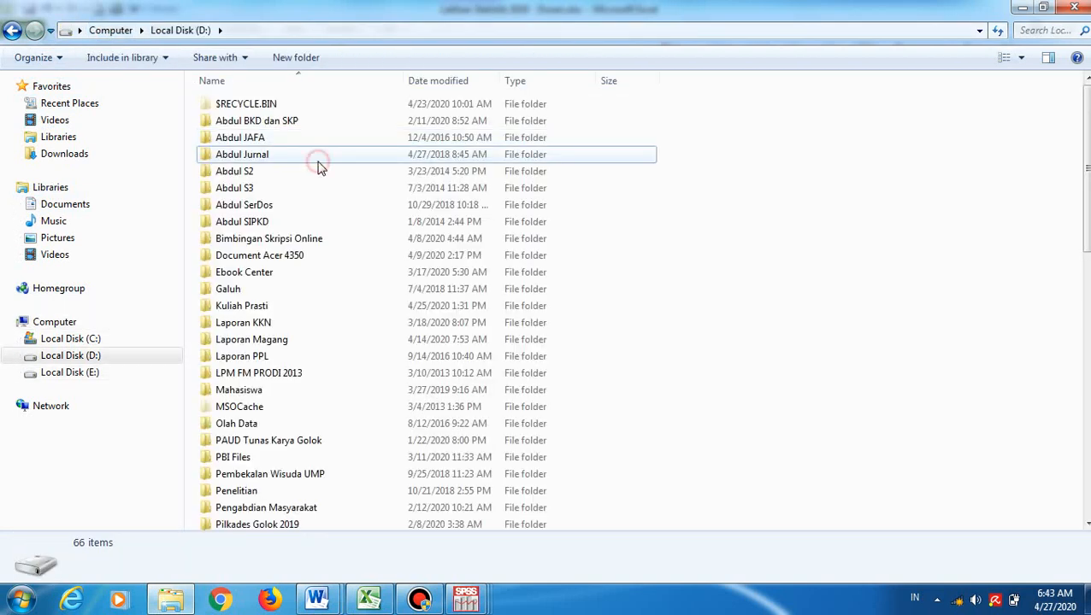
{"action": "left_click", "coordinate": [317, 161]}
{"action": "key", "text": "u"}
{"action": "key", "text": "Return"}
{"action": "key", "text": "p"}
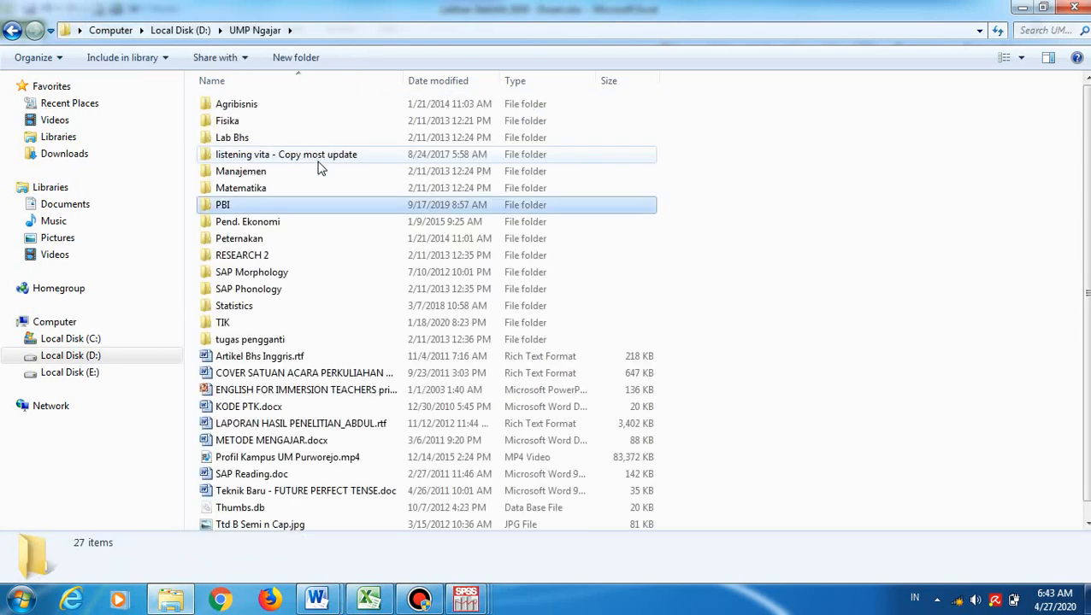
{"action": "key", "text": "Return"}
{"action": "key", "text": "s"}
{"action": "key", "text": "t"}
{"action": "key", "text": "Return"}
Open the Latihan folder inside Statistik and select its last subfolder
{"action": "key", "text": "Down"}
{"action": "key", "text": "Down"}
{"action": "key", "text": "Down"}
{"action": "key", "text": "Down"}
{"action": "key", "text": "Down"}
{"action": "key", "text": "Down"}
{"action": "key", "text": "Down"}
{"action": "key", "text": "Down"}
{"action": "key", "text": "Down"}
{"action": "key", "text": "Down"}
{"action": "key", "text": "Down"}
{"action": "key", "text": "Down"}
{"action": "key", "text": "Down"}
{"action": "key", "text": "Down"}
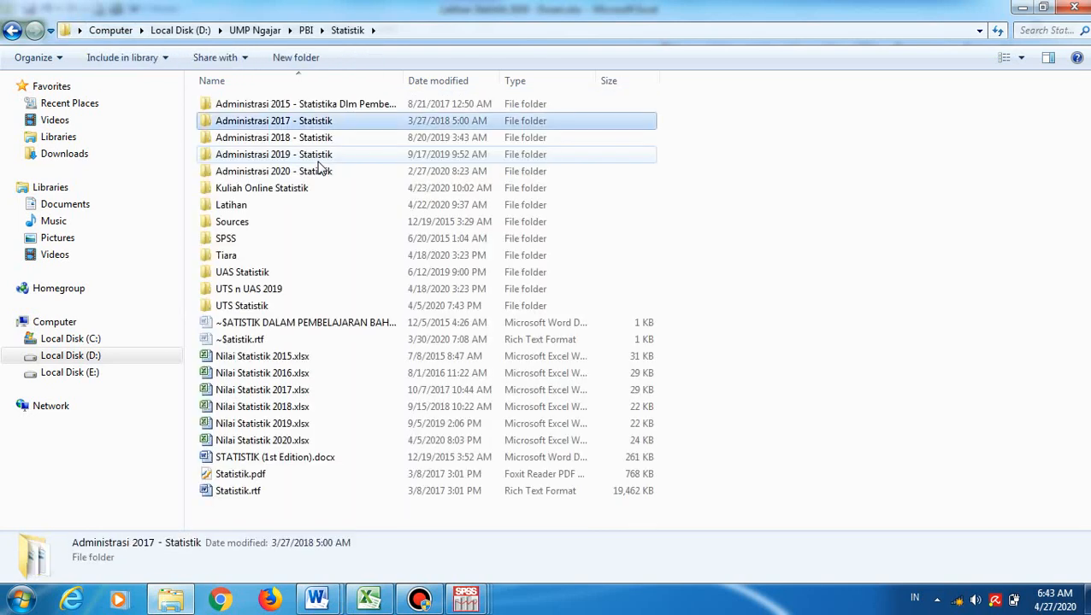
{"action": "key", "text": "Up"}
{"action": "key", "text": "Up"}
{"action": "key", "text": "Up"}
{"action": "key", "text": "Up"}
{"action": "key", "text": "Up"}
{"action": "key", "text": "Up"}
{"action": "key", "text": "Up"}
{"action": "key", "text": "Up"}
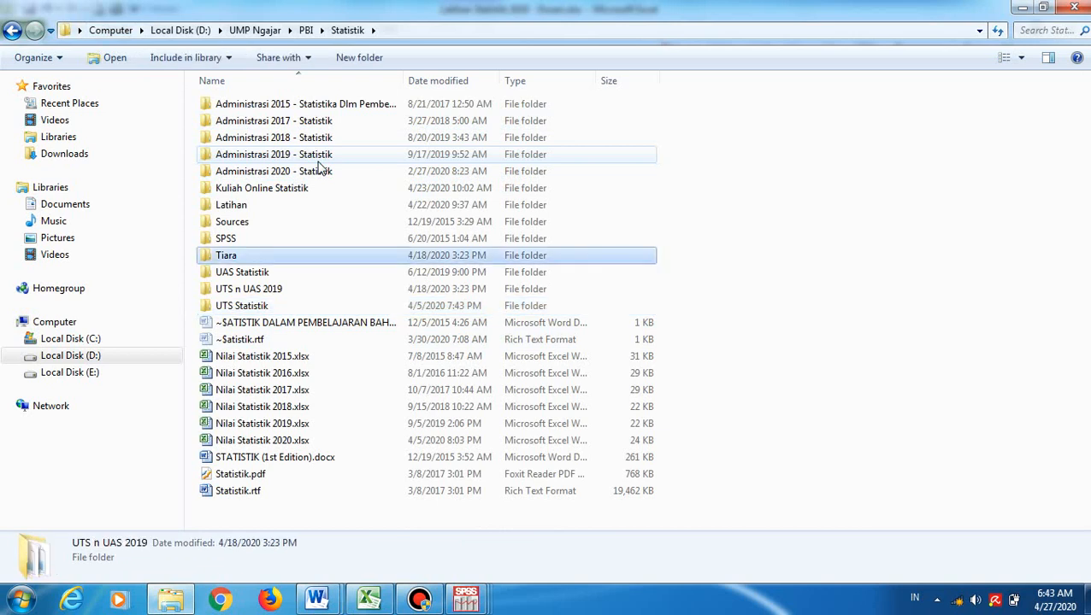
{"action": "key", "text": "Return"}
{"action": "key", "text": "End"}
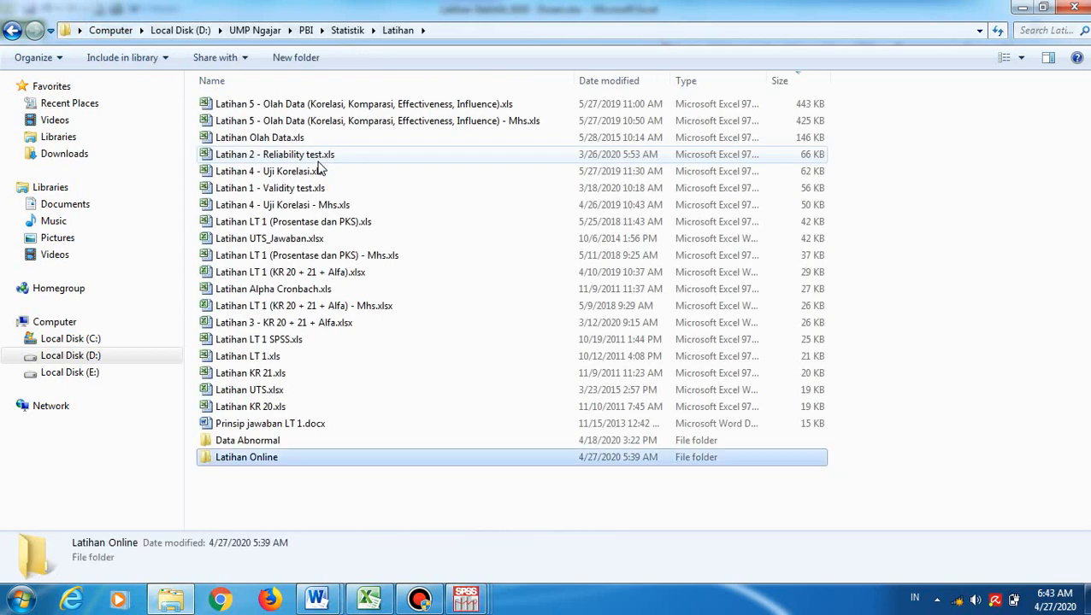
{"action": "key", "text": "Up"}
{"action": "key", "text": "Return"}
{"action": "key", "text": "Down"}
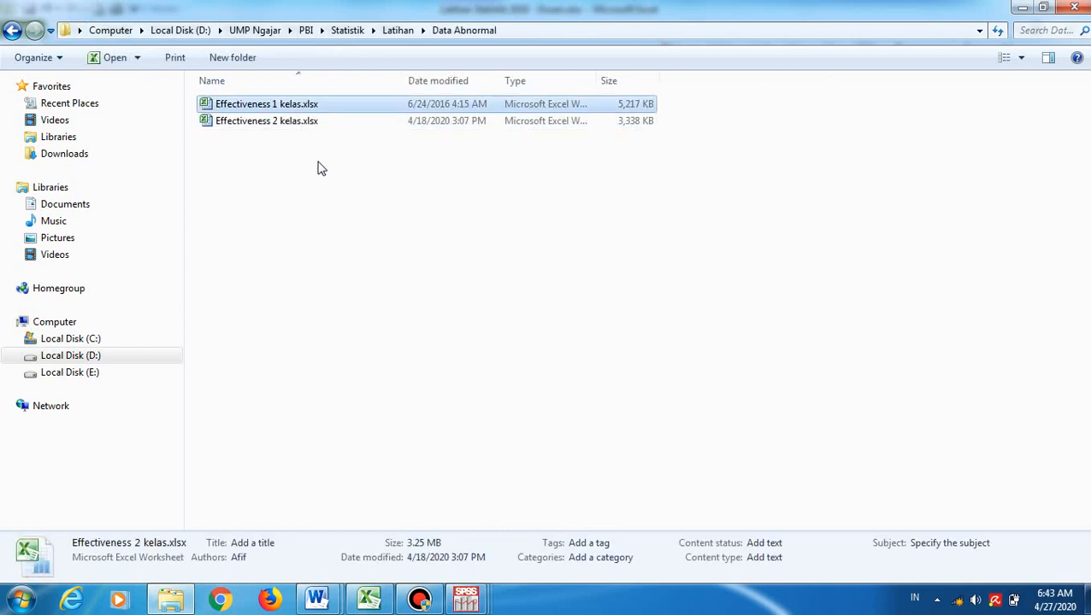
{"action": "left_click", "coordinate": [14, 30]}
Open "Latihan Statistik 2020 - Data Abnormal - Dosen.xlsx" from the Latihan Online folder and go to the Korelasi sheet's title and raw data
{"action": "key", "text": "Down"}
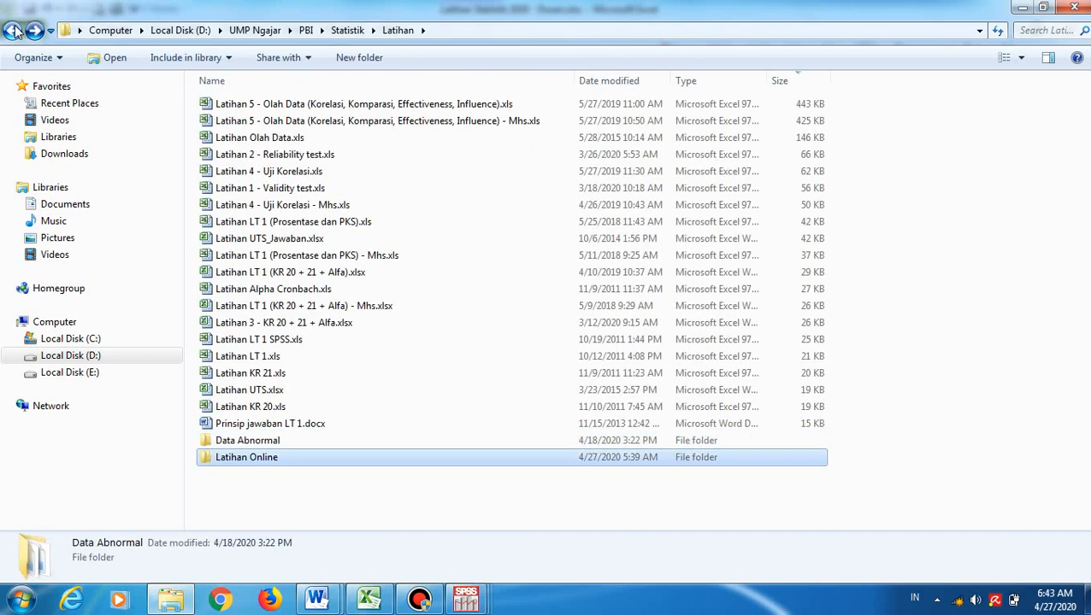
{"action": "key", "text": "Return"}
{"action": "key", "text": "Down"}
{"action": "key", "text": "Down"}
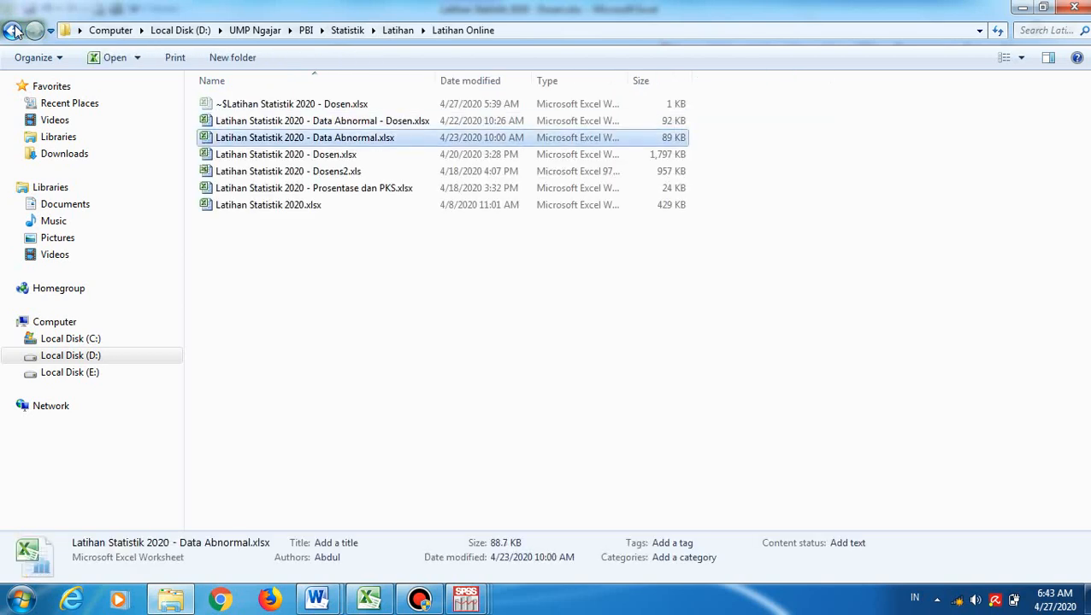
{"action": "key", "text": "Up"}
{"action": "key", "text": "Return"}
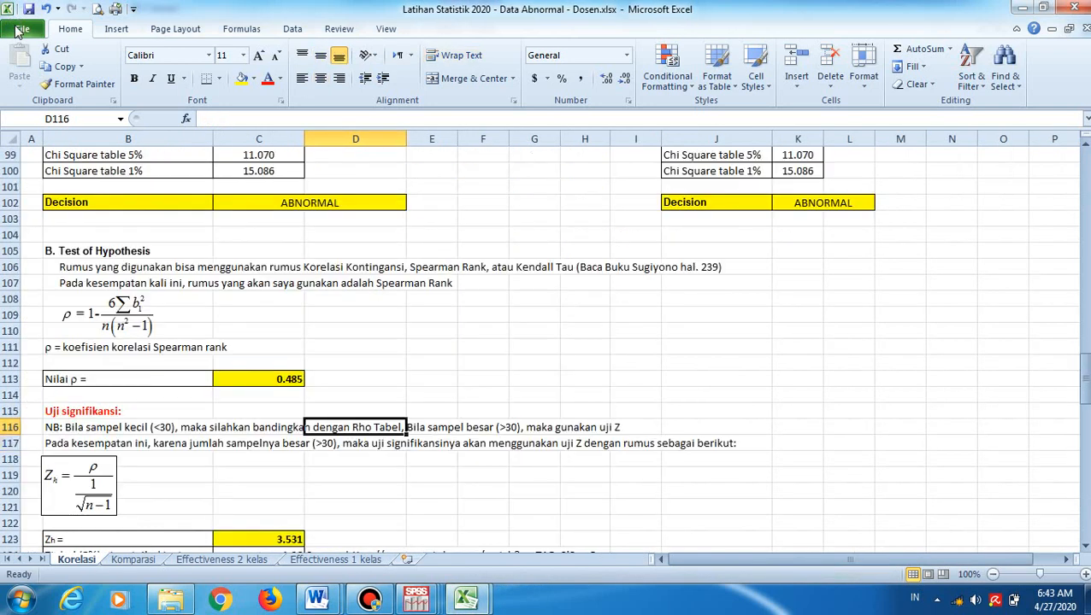
{"action": "key", "text": "Page_Up"}
{"action": "key", "text": "Page_Up"}
{"action": "key", "text": "Page_Up"}
{"action": "key", "text": "Page_Up"}
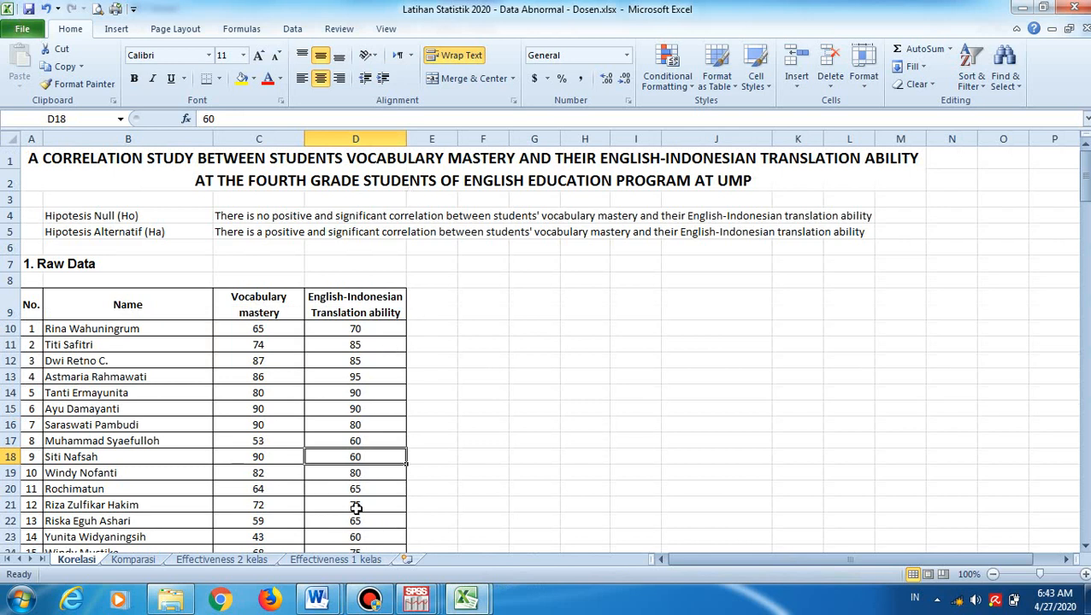
Switch to the Untitled1 data set in SPSS, compare its Pretest column with the Excel raw data, and view the available Nonparametric Tests
{"action": "mouse_move", "coordinate": [402, 605]}
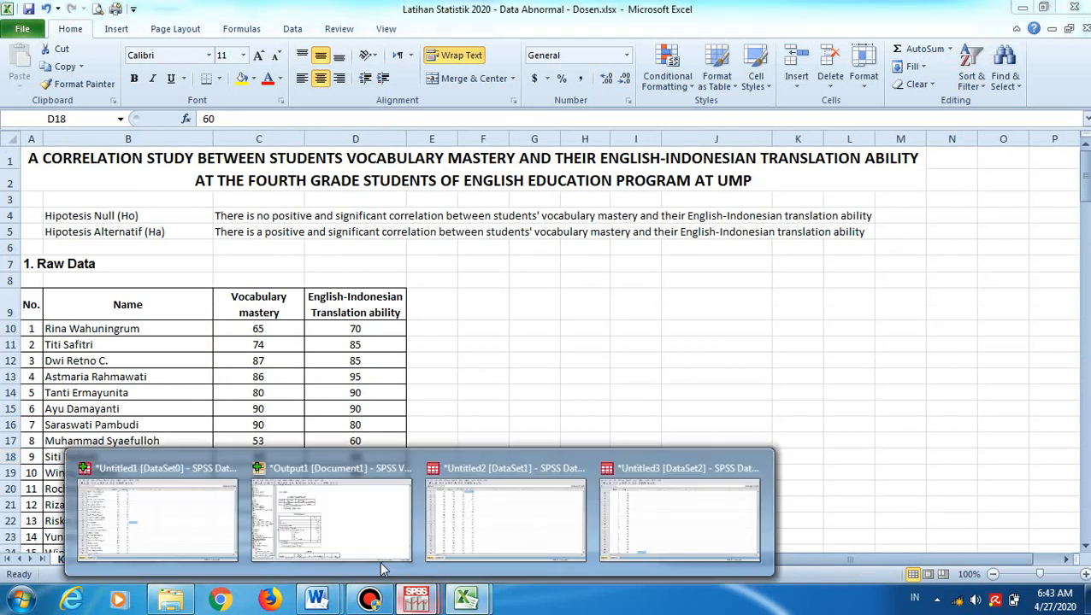
{"action": "left_click", "coordinate": [170, 526]}
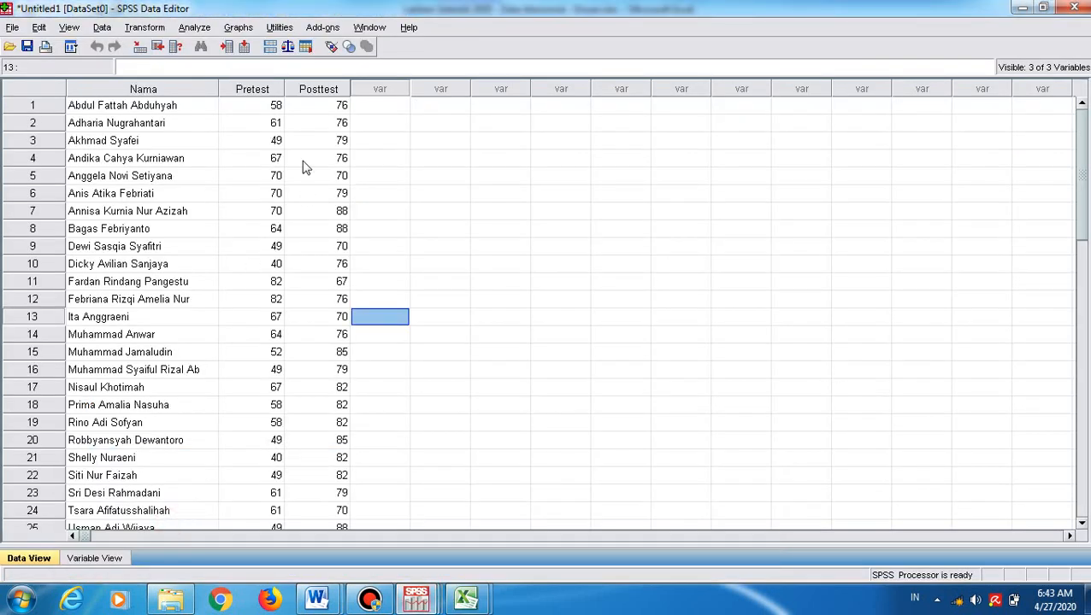
{"action": "left_click", "coordinate": [271, 110]}
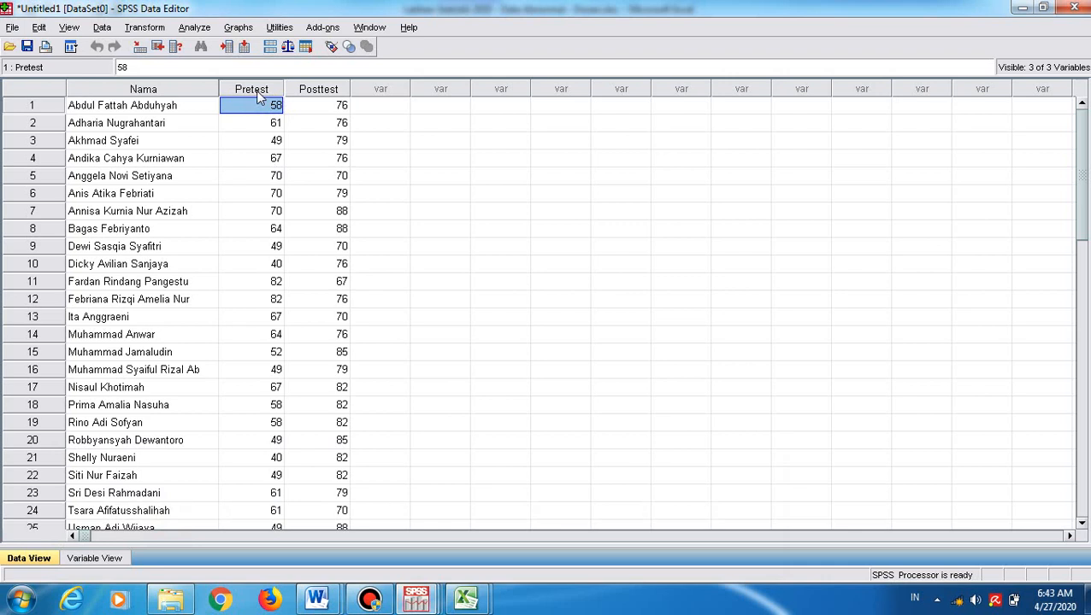
{"action": "key", "text": "alt+Tab"}
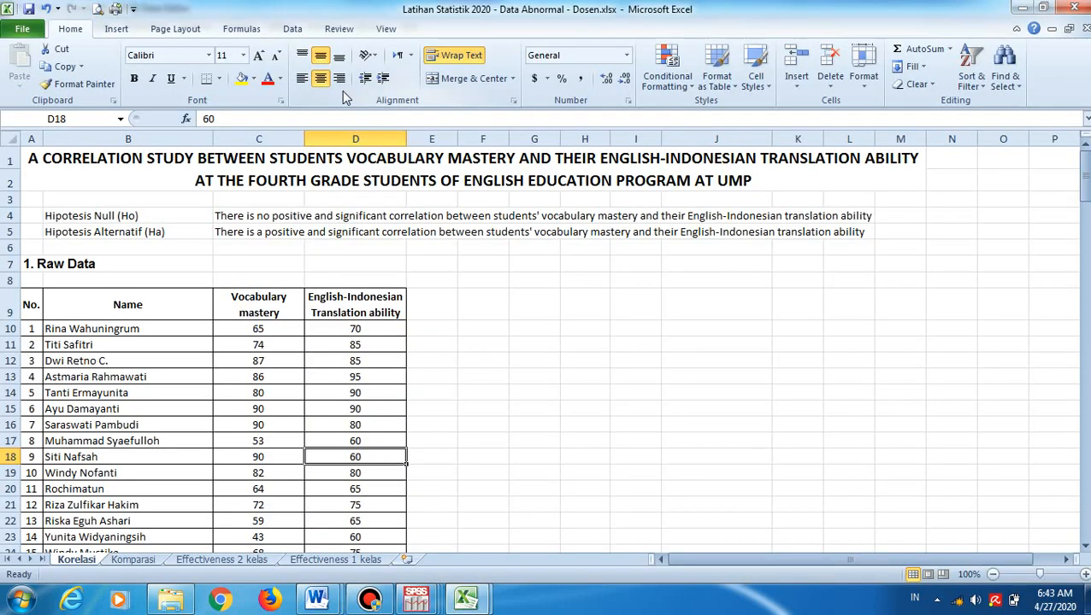
{"action": "key", "text": "alt+Tab"}
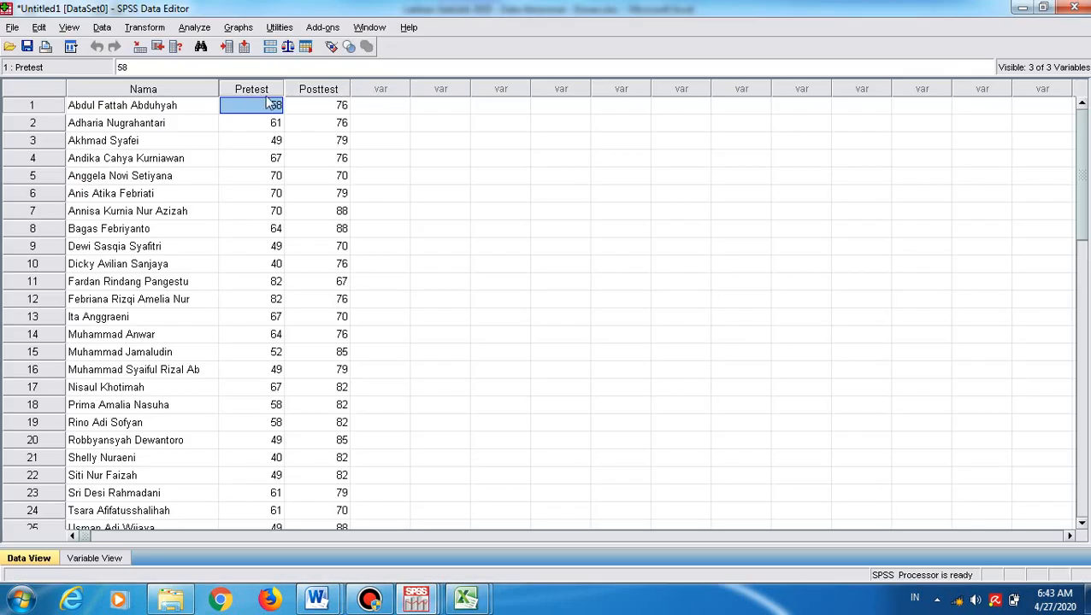
{"action": "key", "text": "alt+Tab"}
{"action": "key", "text": "alt+Tab"}
{"action": "left_click", "coordinate": [195, 27]}
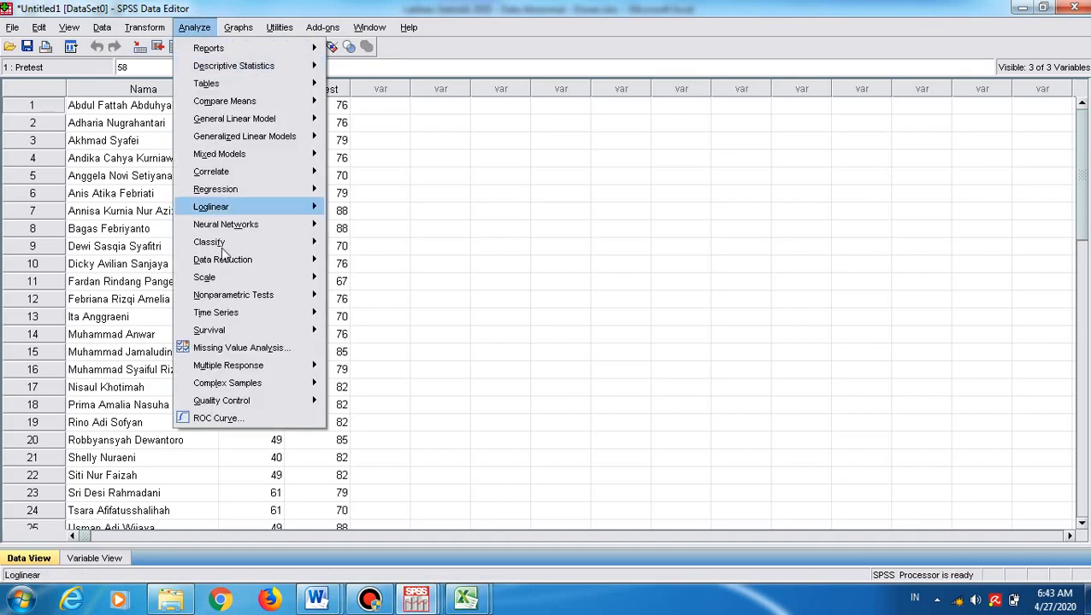
{"action": "mouse_move", "coordinate": [236, 299]}
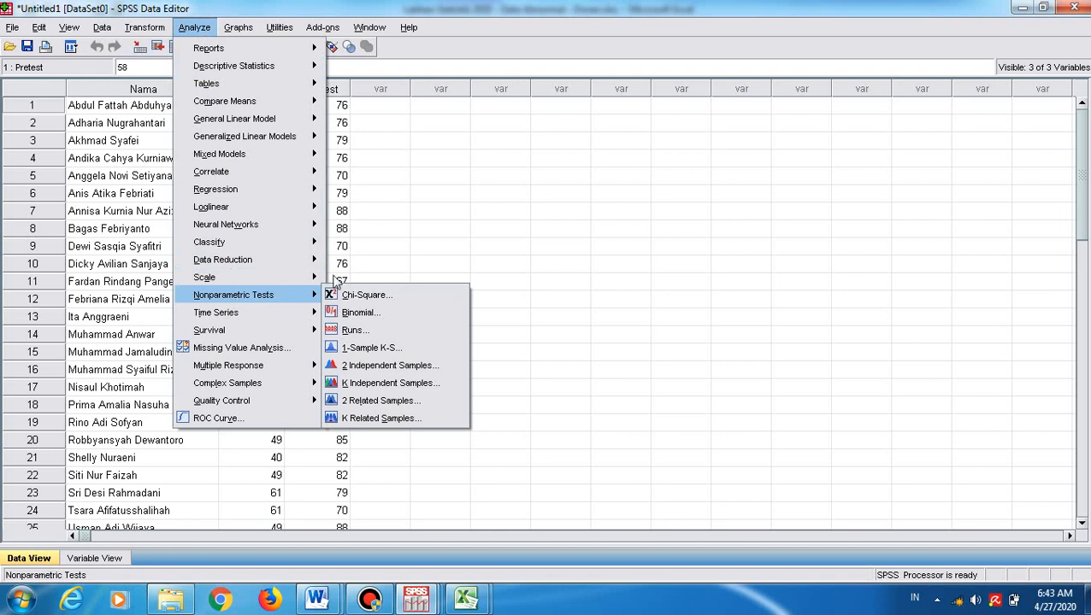
{"action": "left_click", "coordinate": [526, 243]}
Return to the Excel Korelasi sheet and go to its Test of Hypothesis section with the Spearman Rank formula
{"action": "key", "text": "alt+Tab"}
{"action": "key", "text": "Page_Down"}
{"action": "key", "text": "Page_Down"}
{"action": "key", "text": "Page_Down"}
{"action": "key", "text": "Page_Down"}
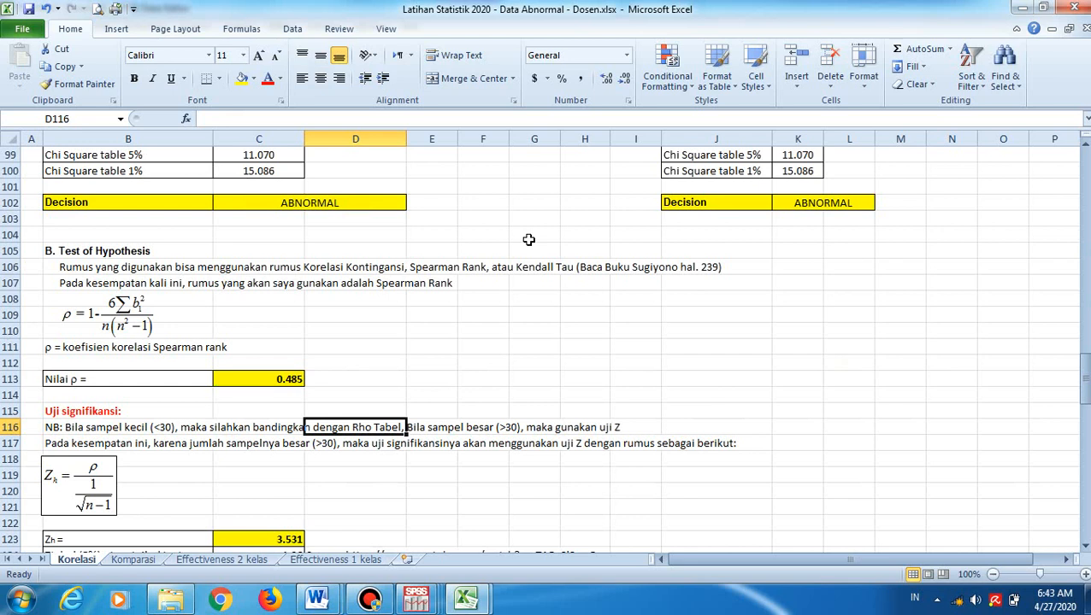
Run a two-tailed bivariate correlation on Pretest and Posttest in SPSS using Spearman instead of Pearson, and select the output Correlations table
{"action": "key", "text": "alt+Tab"}
{"action": "left_click", "coordinate": [191, 29]}
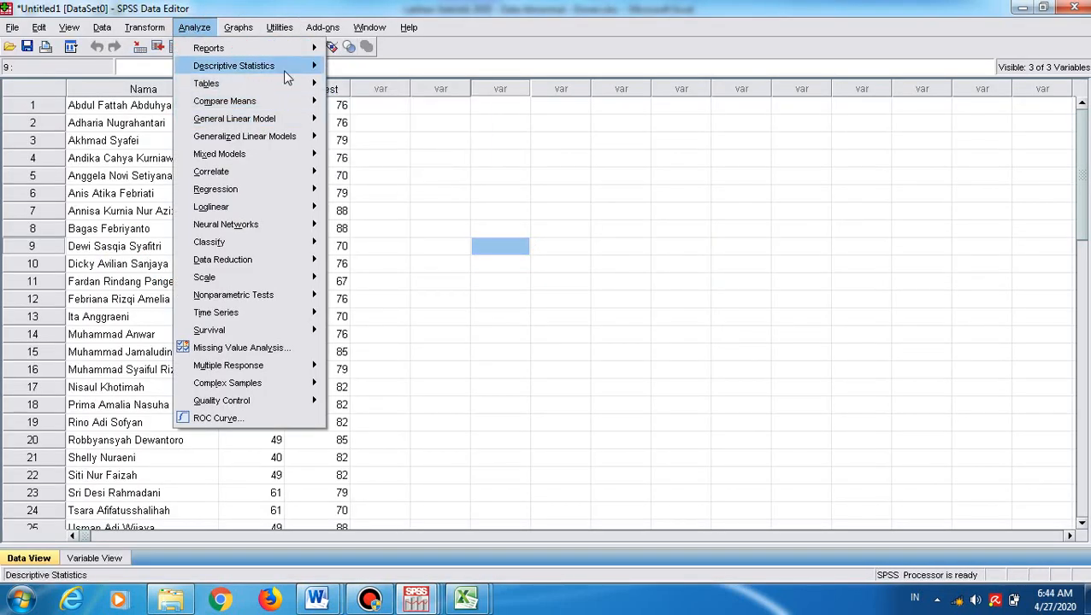
{"action": "mouse_move", "coordinate": [284, 73]}
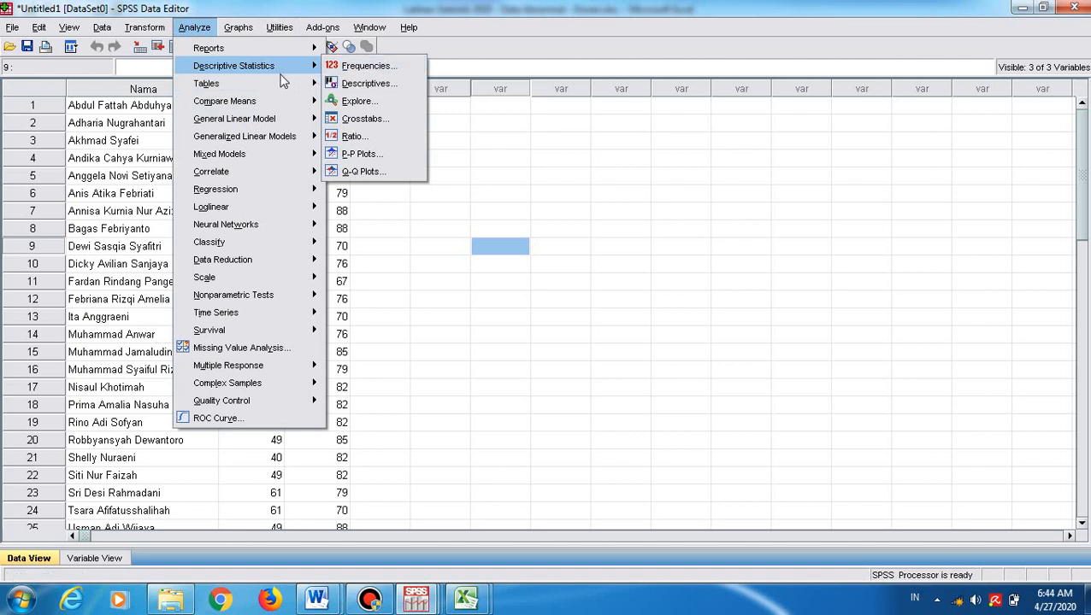
{"action": "mouse_move", "coordinate": [275, 174]}
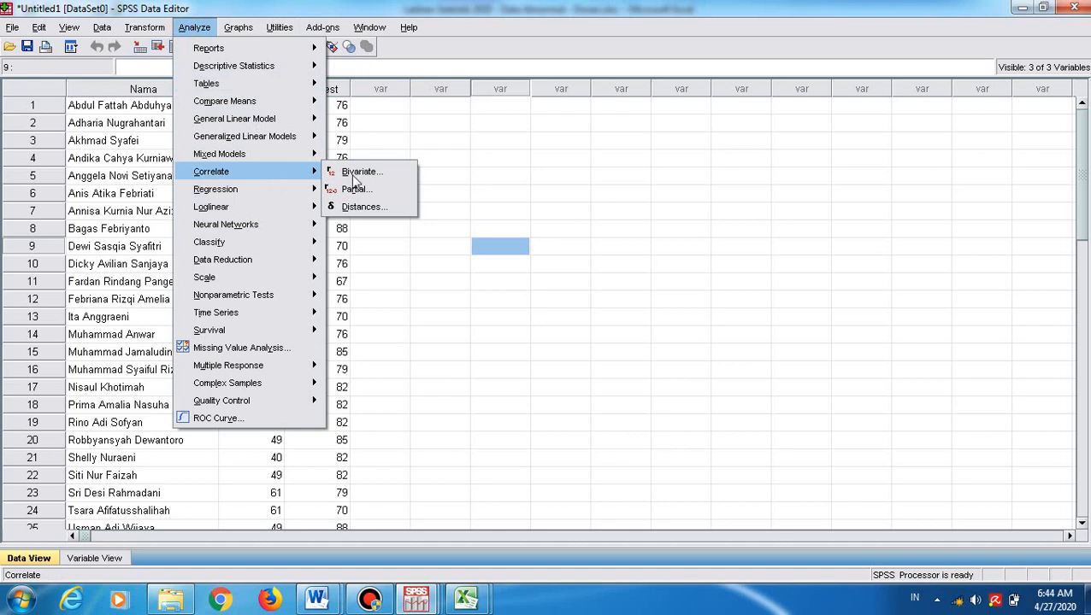
{"action": "left_click", "coordinate": [359, 172]}
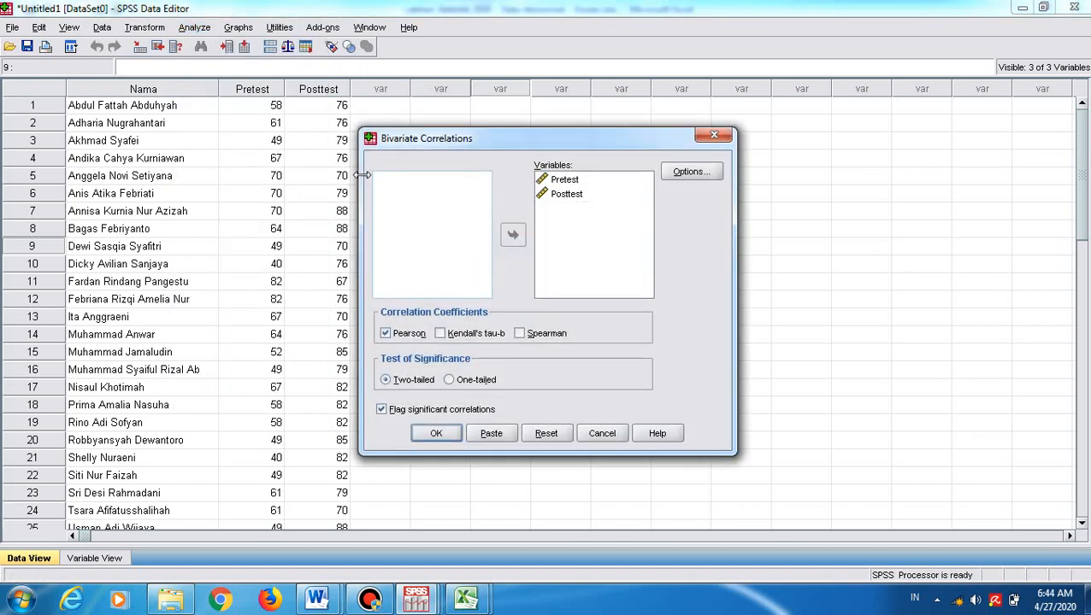
{"action": "left_click", "coordinate": [390, 333]}
{"action": "left_click", "coordinate": [520, 334]}
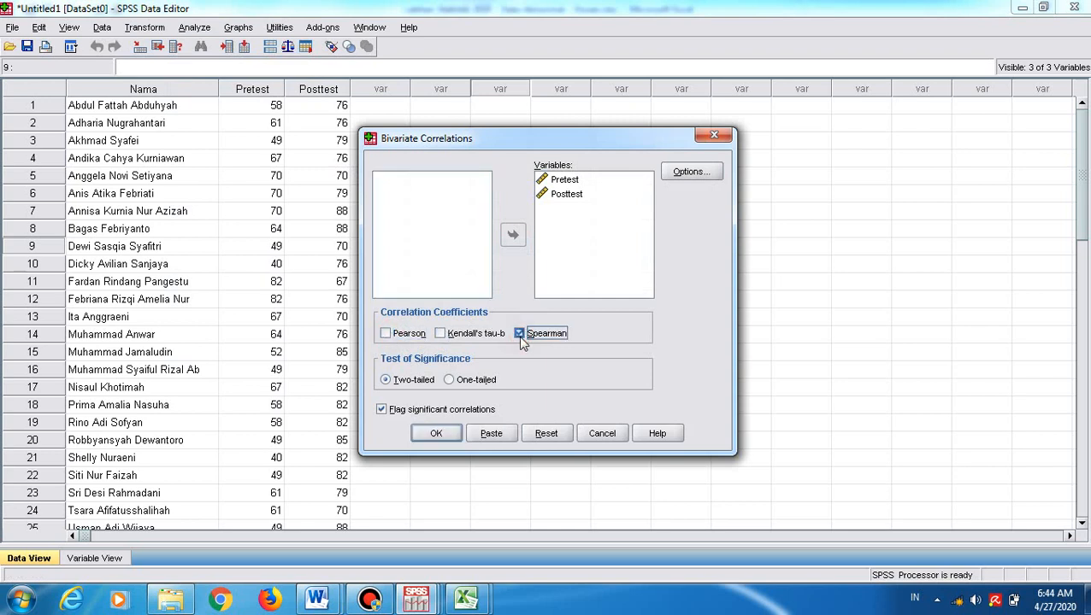
{"action": "left_click", "coordinate": [437, 436]}
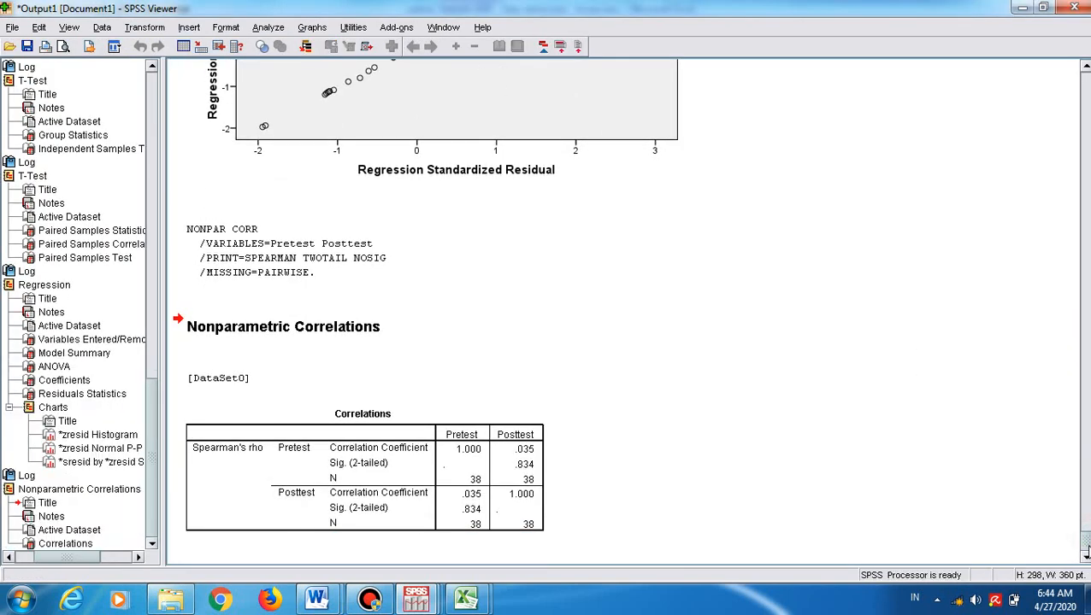
{"action": "left_click", "coordinate": [509, 494]}
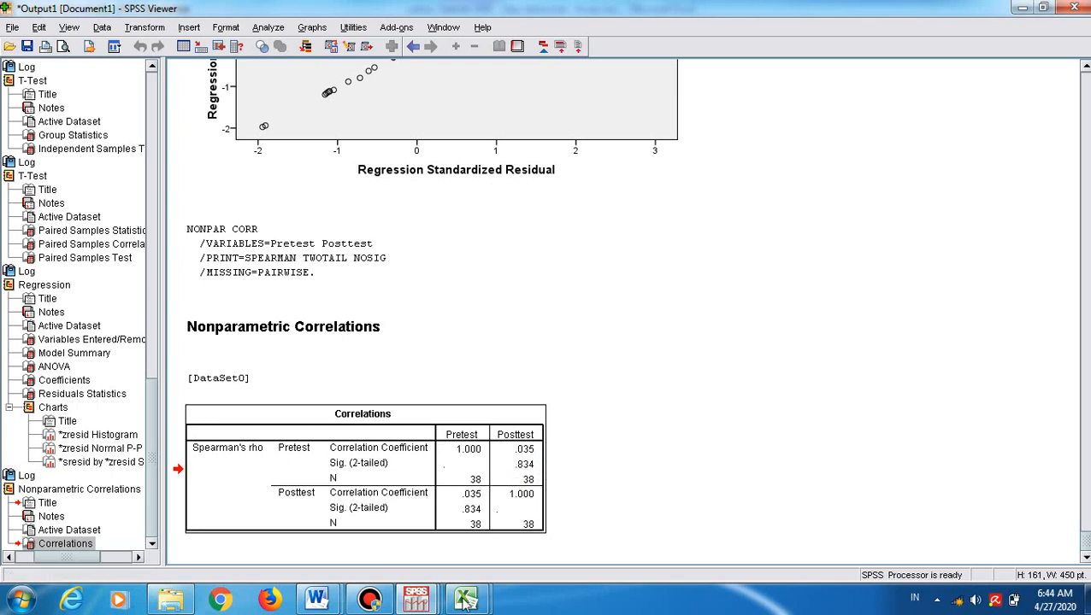
Switch to the Excel workbook "Latihan Statistik 2020 - Dosen.xlsx" and close it without saving
{"action": "mouse_move", "coordinate": [466, 600]}
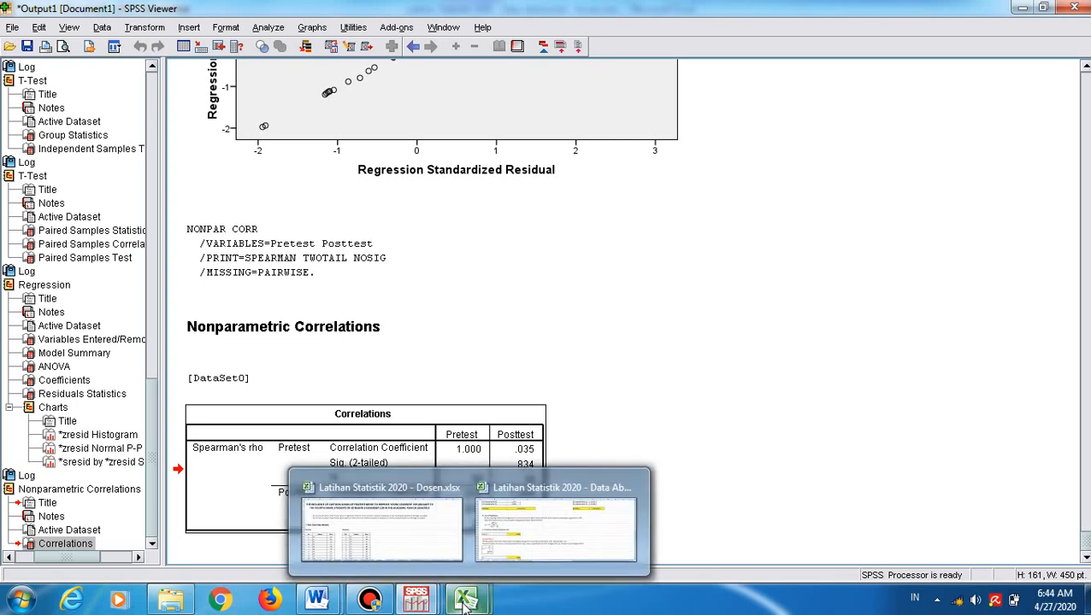
{"action": "left_click", "coordinate": [413, 545]}
{"action": "left_click", "coordinate": [192, 404]}
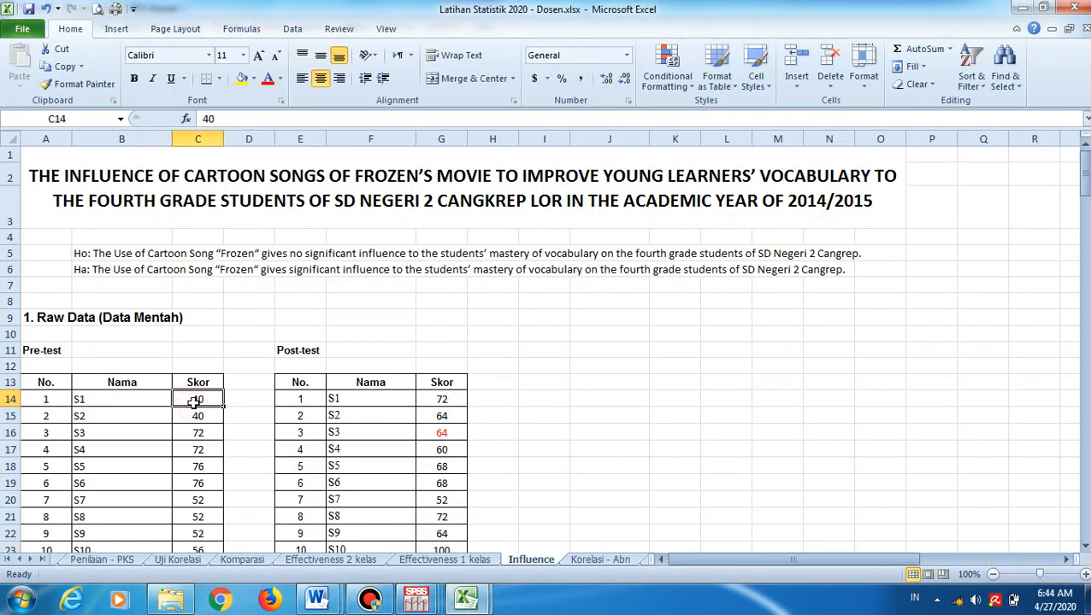
{"action": "key", "text": "ctrl+w"}
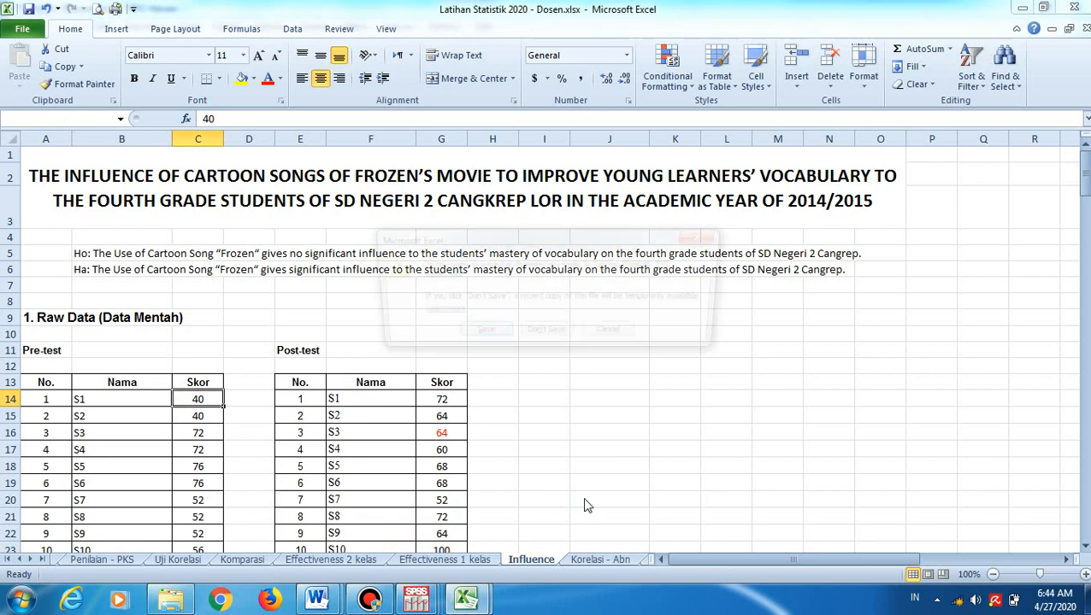
{"action": "left_click", "coordinate": [546, 335]}
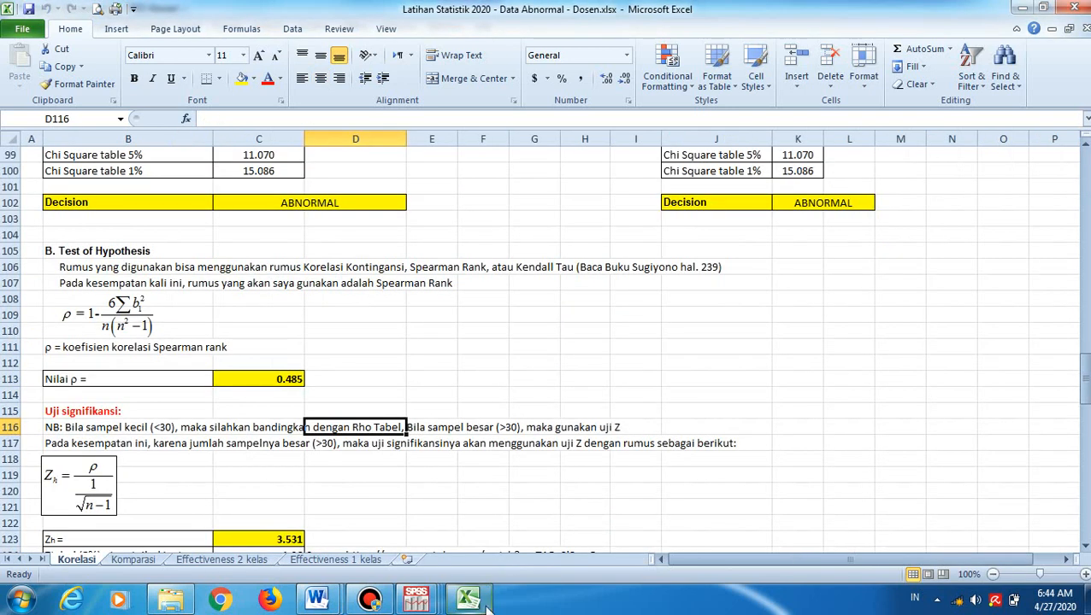
Review the Korelasi sheet down to the Rho helper table, and go to the Mann-Whitney U Test section on the Komparasi sheet
{"action": "left_click", "coordinate": [371, 390]}
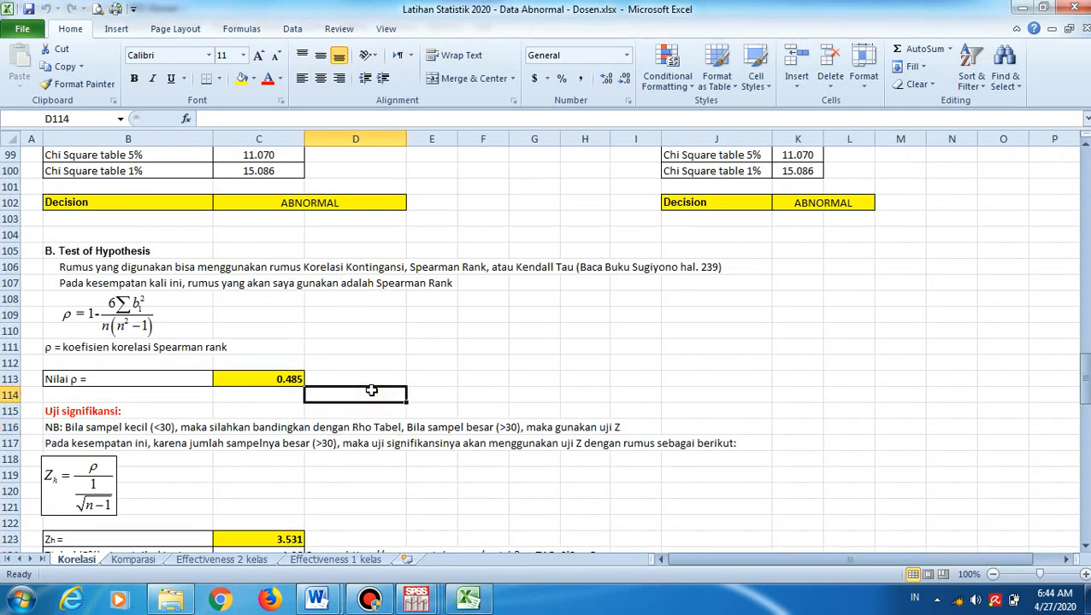
{"action": "key", "text": "Page_Down"}
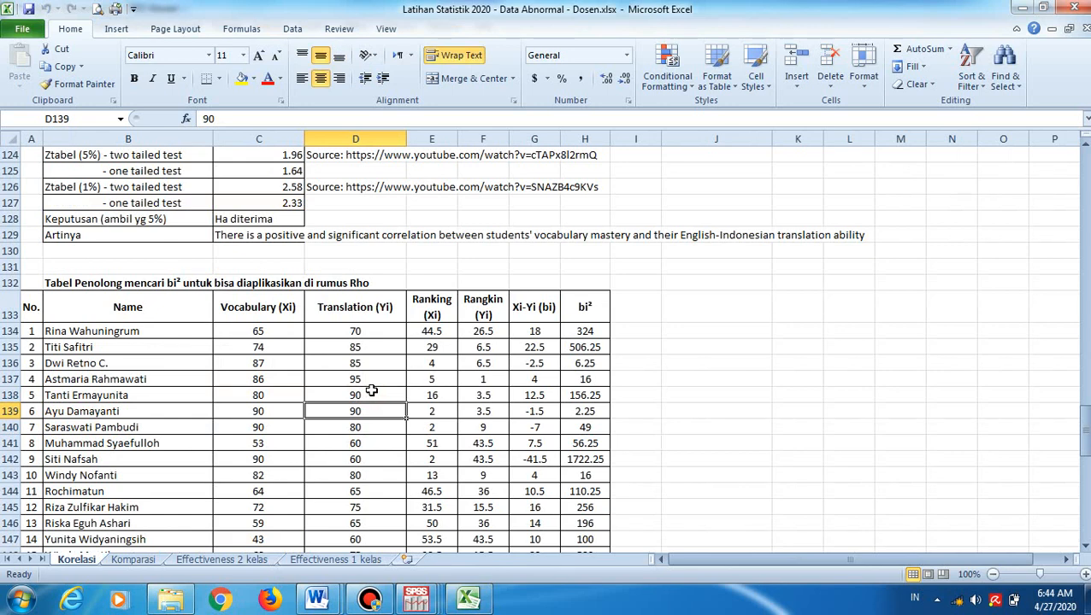
{"action": "key", "text": "ctrl+Page_Down"}
{"action": "key", "text": "Page_Up"}
{"action": "key", "text": "Page_Up"}
{"action": "scroll", "coordinate": [370, 390], "scroll_direction": "up", "scroll_amount": 8}
{"action": "scroll", "coordinate": [371, 391], "scroll_direction": "down", "scroll_amount": 8}
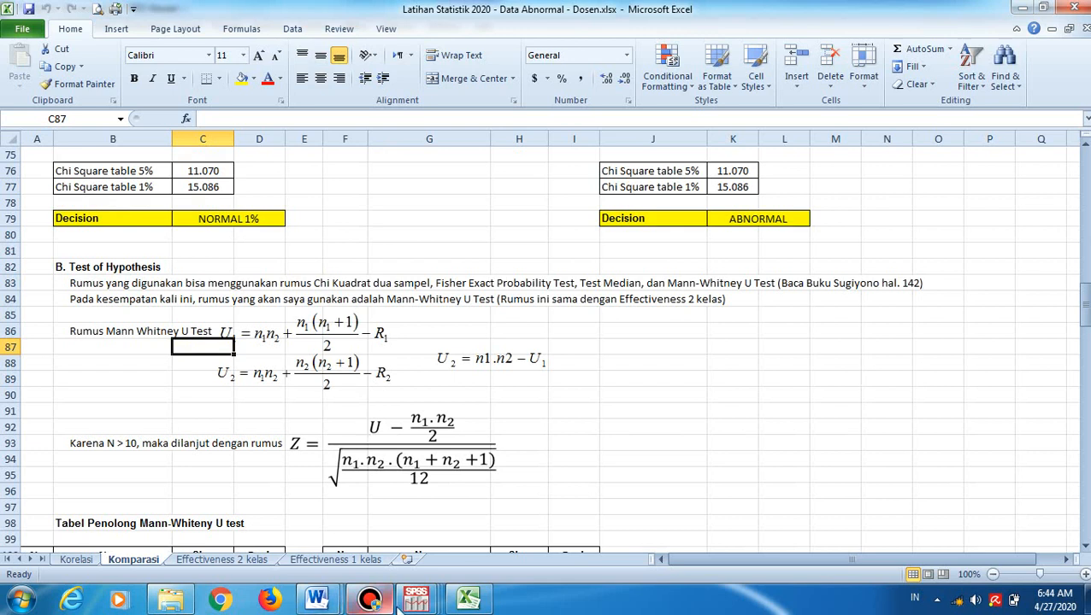
Switch to the Untitled3 data set in SPSS and inspect the Independent-Samples T Test settings and options without running the test
{"action": "mouse_move", "coordinate": [426, 593]}
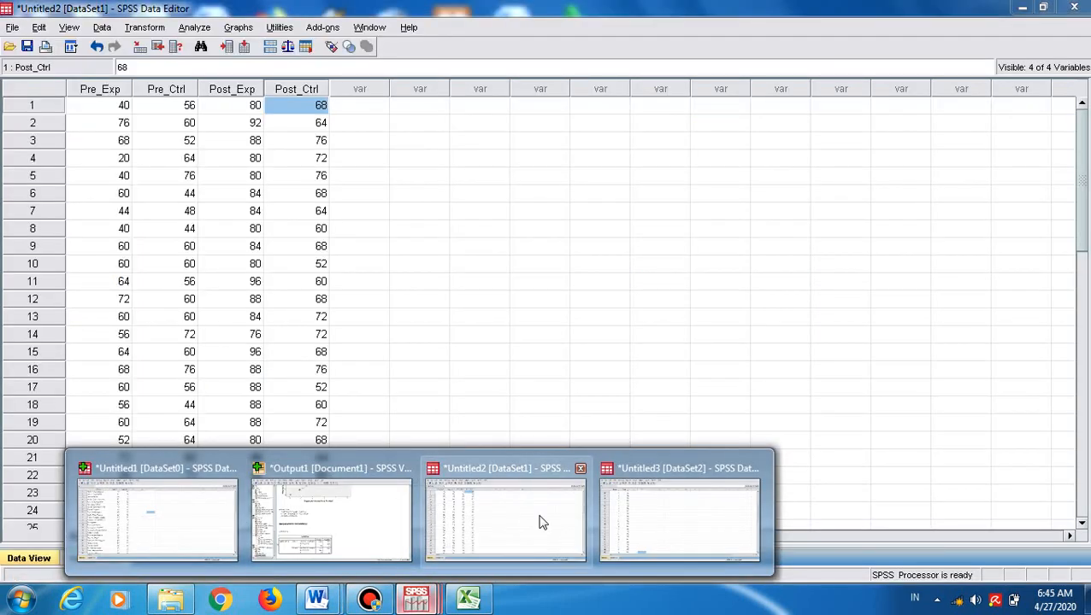
{"action": "mouse_move", "coordinate": [538, 519]}
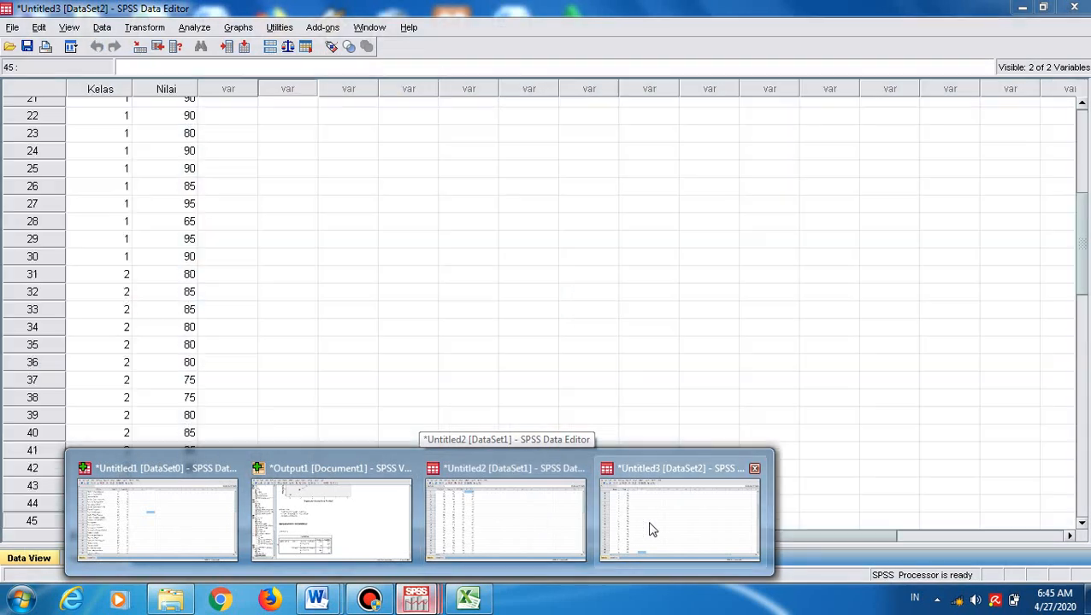
{"action": "left_click", "coordinate": [648, 522]}
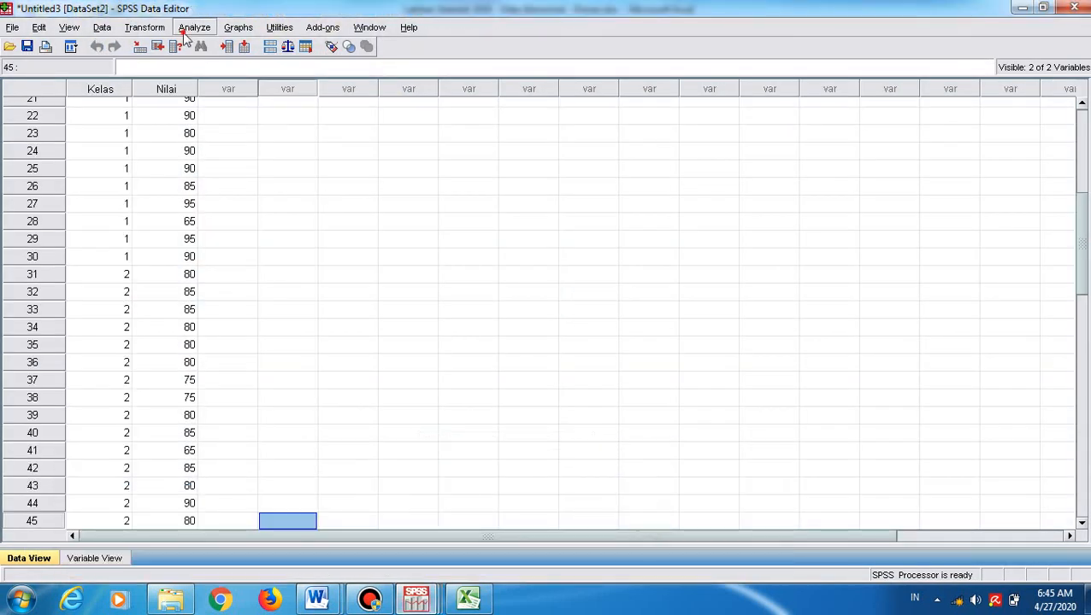
{"action": "left_click", "coordinate": [194, 27]}
{"action": "mouse_move", "coordinate": [269, 162]}
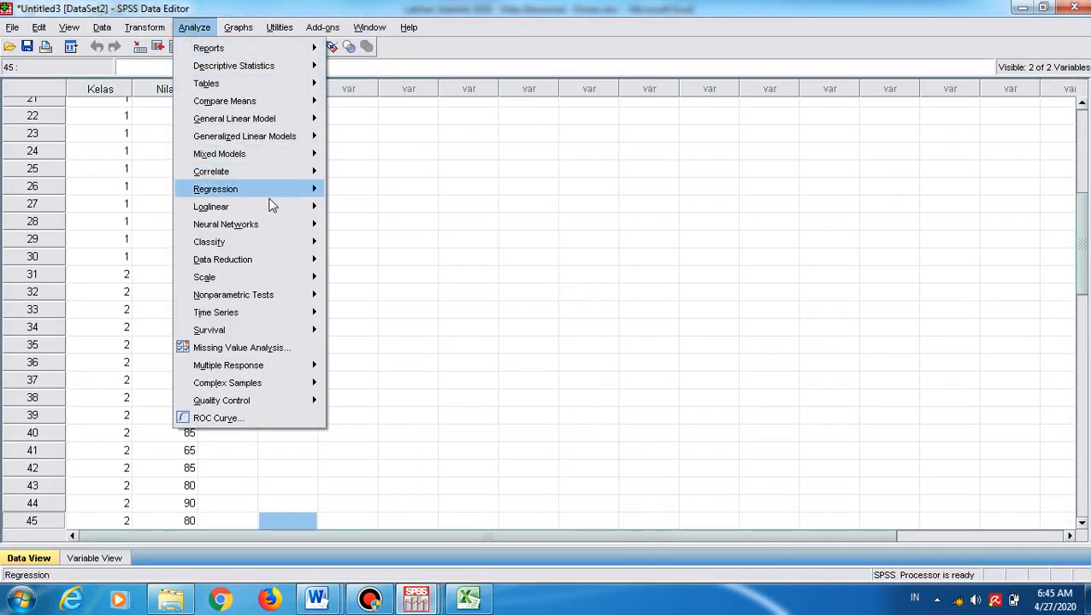
{"action": "mouse_move", "coordinate": [280, 108]}
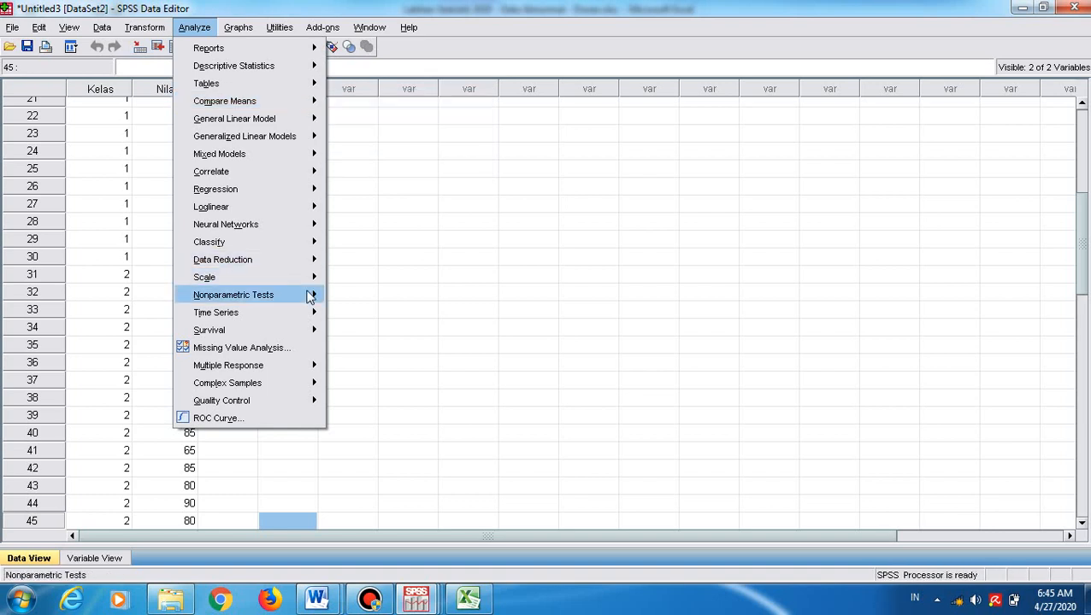
{"action": "mouse_move", "coordinate": [309, 295]}
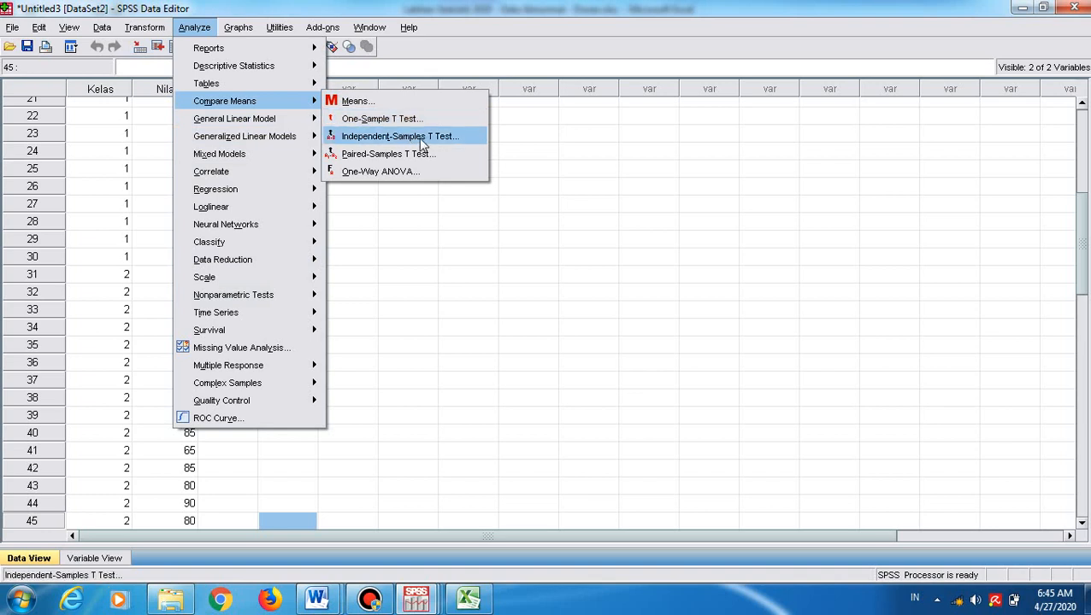
{"action": "left_click", "coordinate": [421, 144]}
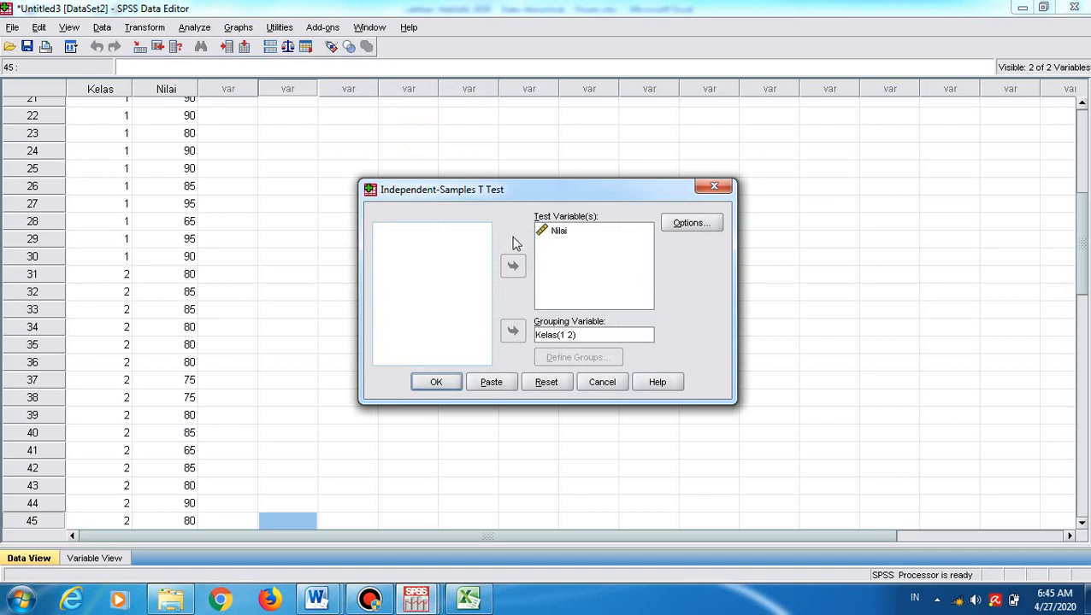
{"action": "left_click", "coordinate": [691, 224]}
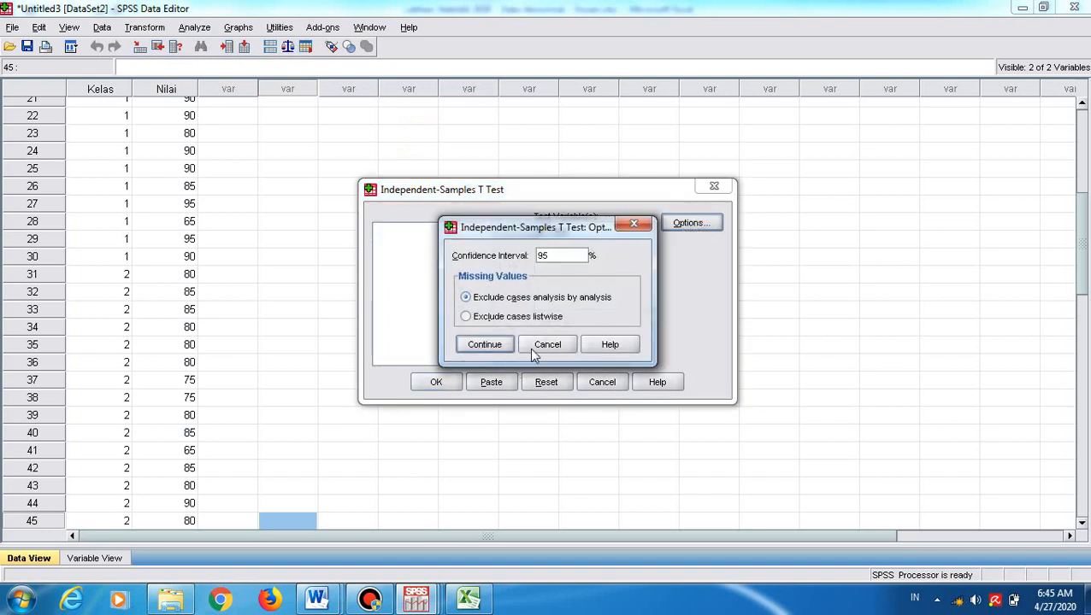
{"action": "left_click", "coordinate": [531, 347]}
{"action": "left_click", "coordinate": [596, 381]}
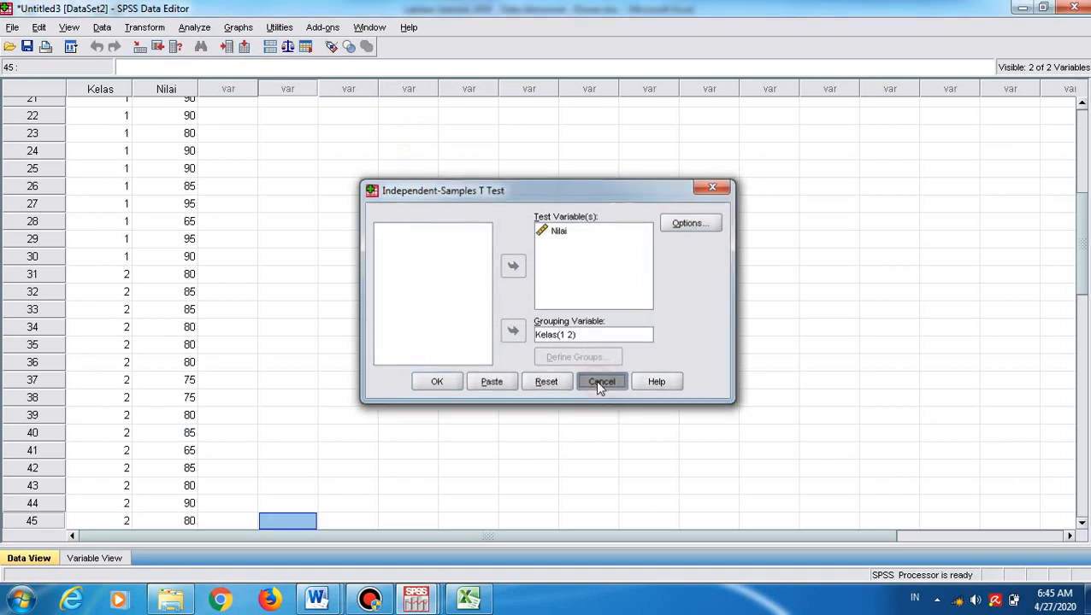
Return to the Komparasi sheet in Excel and go to the N > 10 note beside the Z formula in cell B93
{"action": "left_click", "coordinate": [430, 603]}
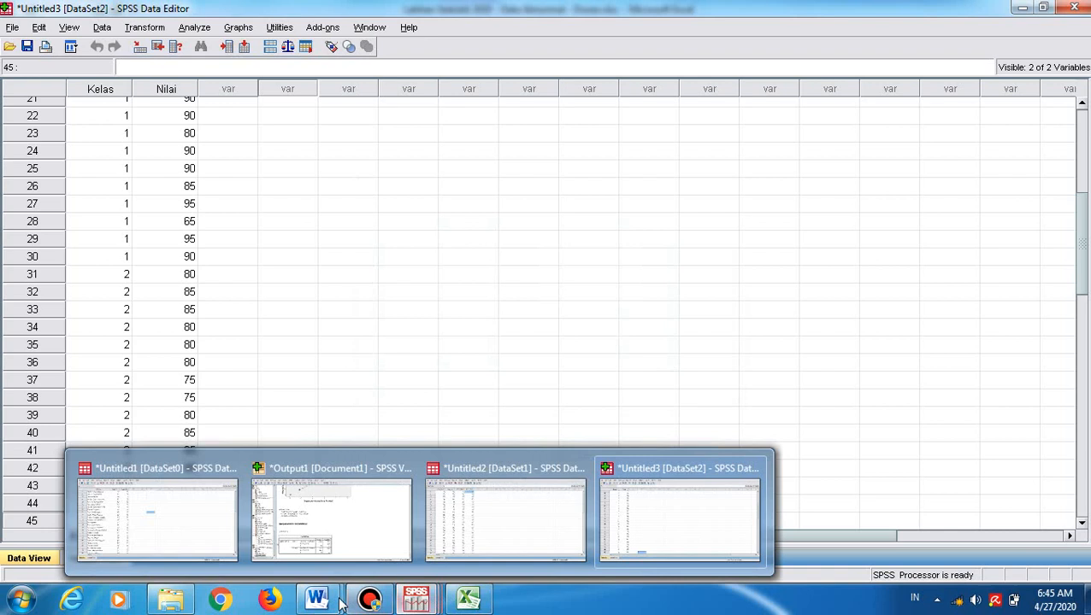
{"action": "left_click", "coordinate": [476, 602]}
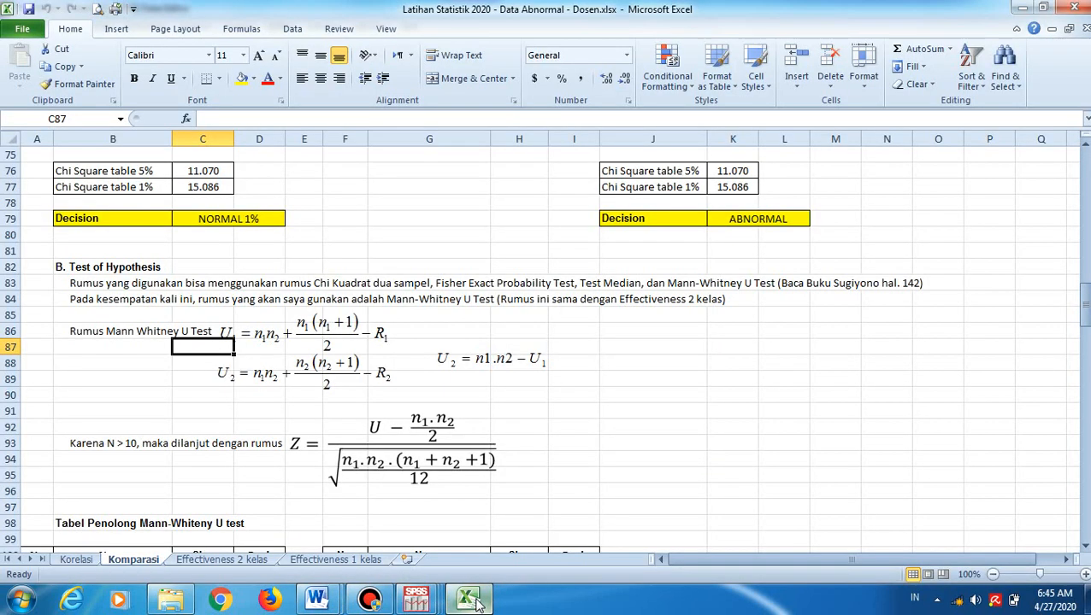
{"action": "key", "text": "Down"}
{"action": "key", "text": "Down"}
{"action": "key", "text": "Down"}
{"action": "key", "text": "Down"}
{"action": "key", "text": "Down"}
{"action": "key", "text": "Down"}
{"action": "key", "text": "Left"}
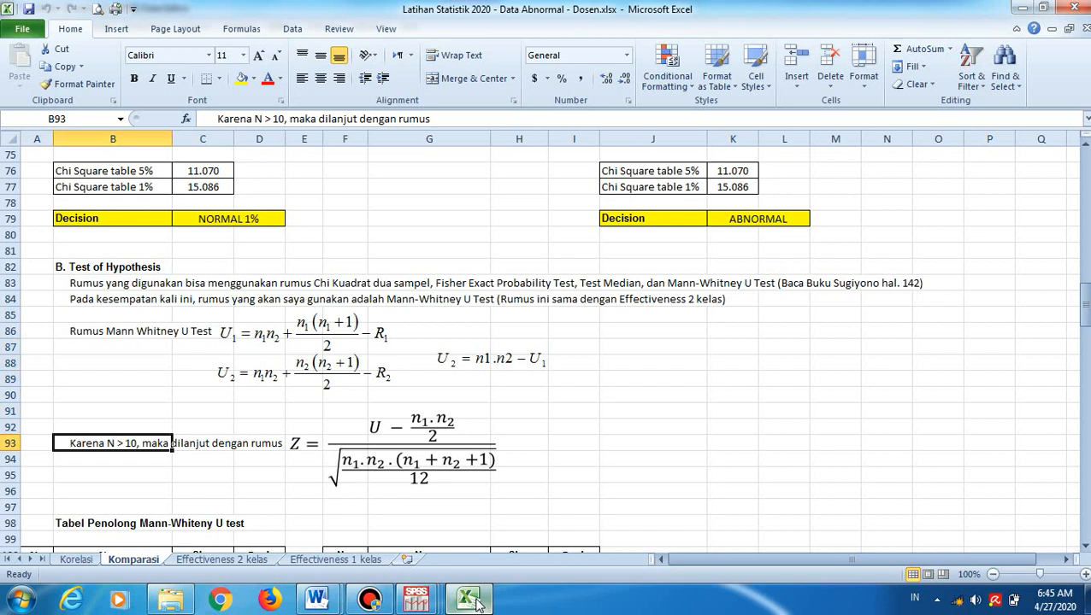
Go to the Effectiveness 2 kelas sheet and view its ranking totals and U and Z calculations
{"action": "key", "text": "ctrl+Up"}
{"action": "key", "text": "ctrl+Down"}
{"action": "key", "text": "ctrl+Page_Down"}
{"action": "key", "text": "Page_Up"}
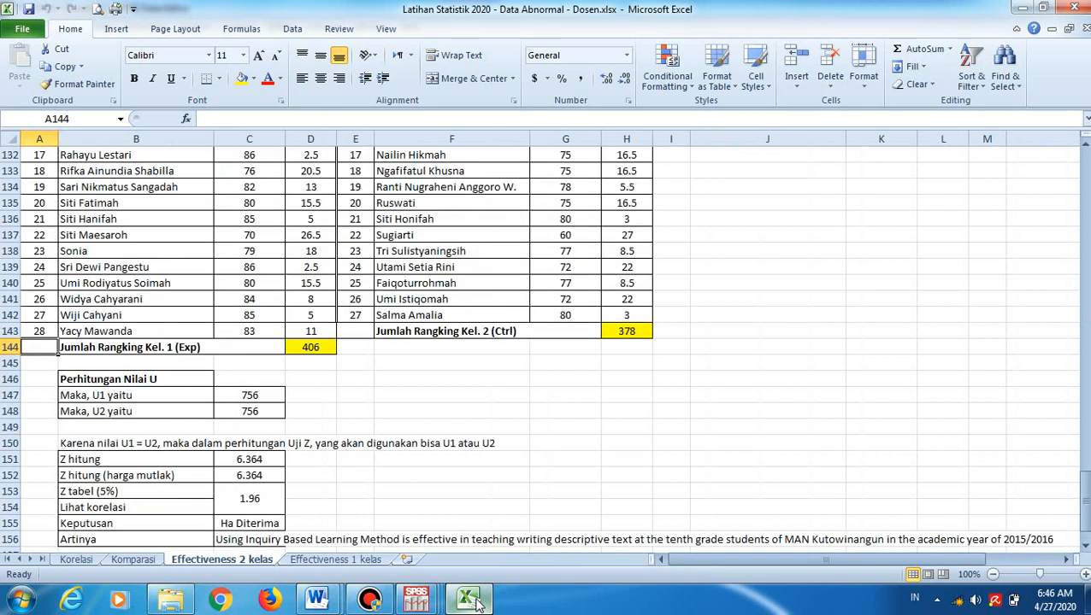
Go to the Effectiveness 1 kelas sheet in Excel and review its Wilcoxon calculations back up to the Test of Hypothesis section
{"action": "key", "text": "ctrl+Page_Up"}
{"action": "key", "text": "ctrl+Page_Down"}
{"action": "key", "text": "Page_Down"}
{"action": "key", "text": "Page_Up"}
{"action": "key", "text": "ctrl+Page_Down"}
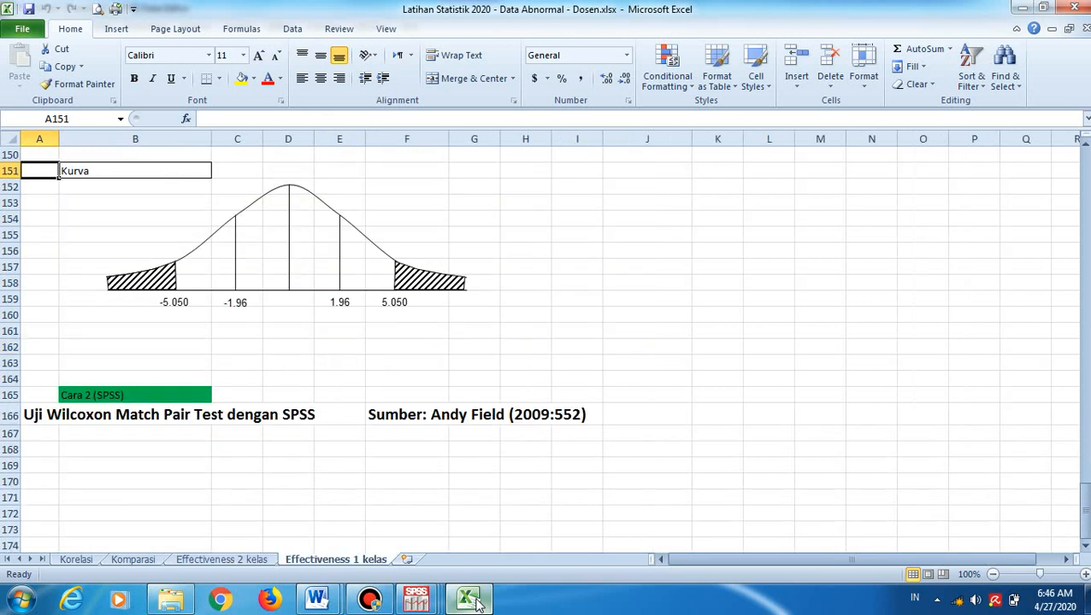
{"action": "key", "text": "Page_Up"}
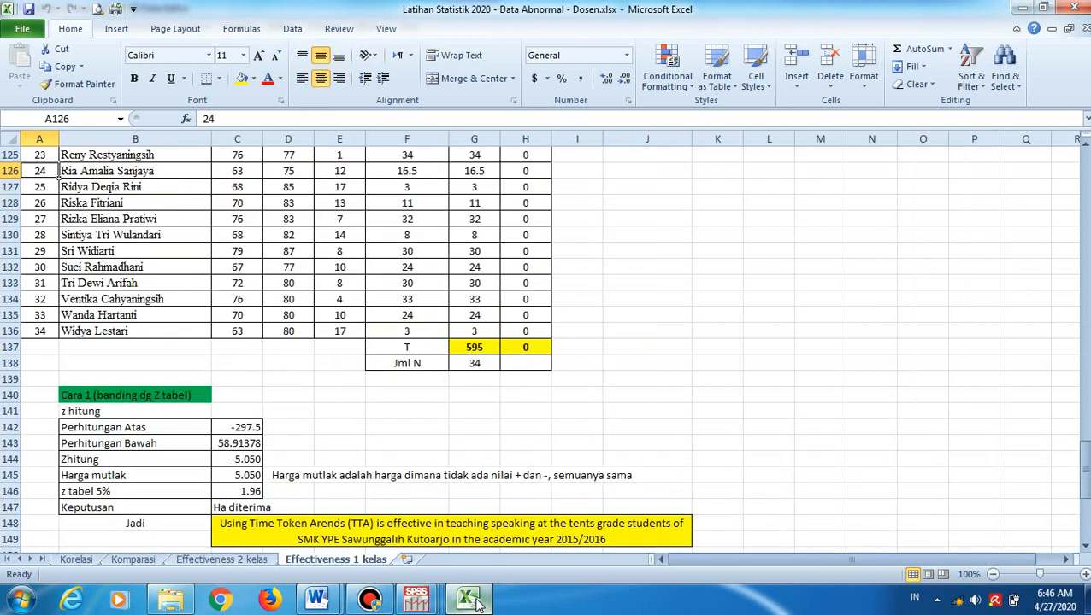
{"action": "key", "text": "Page_Up"}
{"action": "key", "text": "Page_Up"}
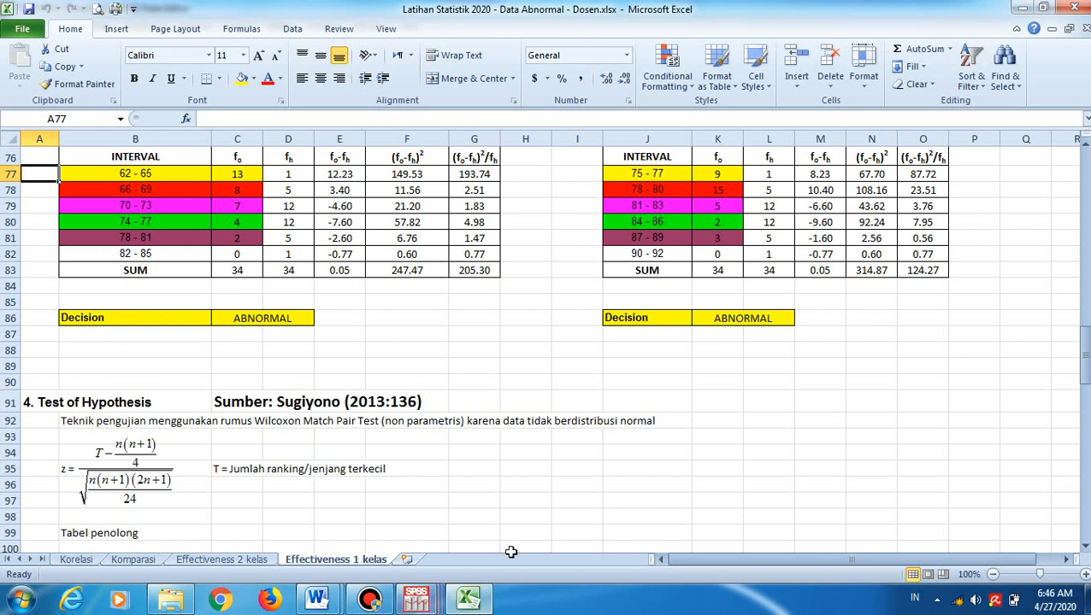
Switch to the Untitled1 data set in SPSS and inspect the Bivariate Correlations settings for Pretest and Posttest without running them
{"action": "mouse_move", "coordinate": [416, 600]}
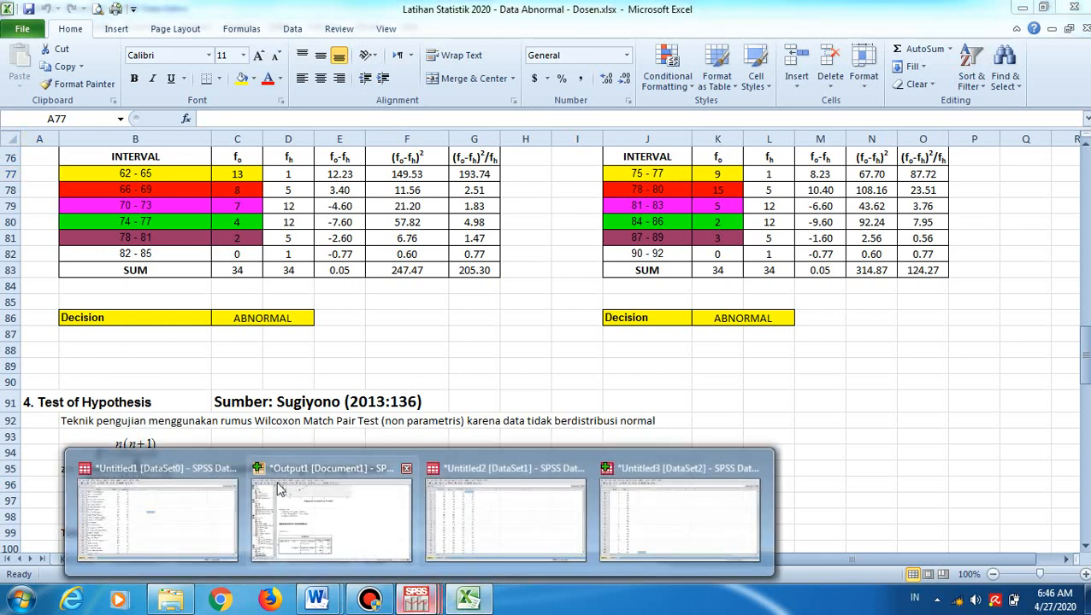
{"action": "left_click", "coordinate": [205, 498]}
{"action": "left_click", "coordinate": [191, 26]}
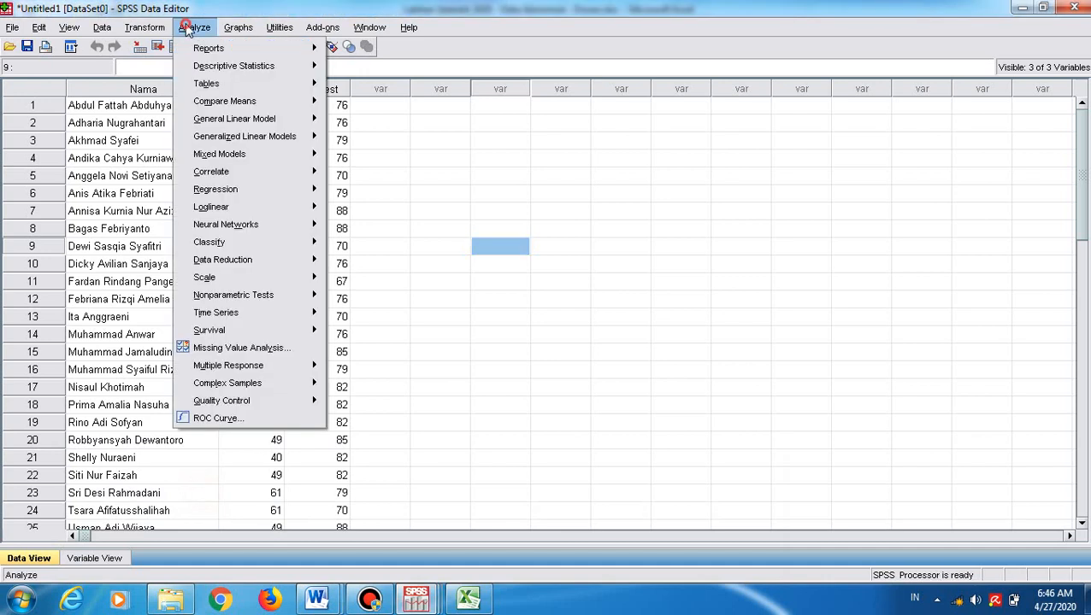
{"action": "mouse_move", "coordinate": [280, 103]}
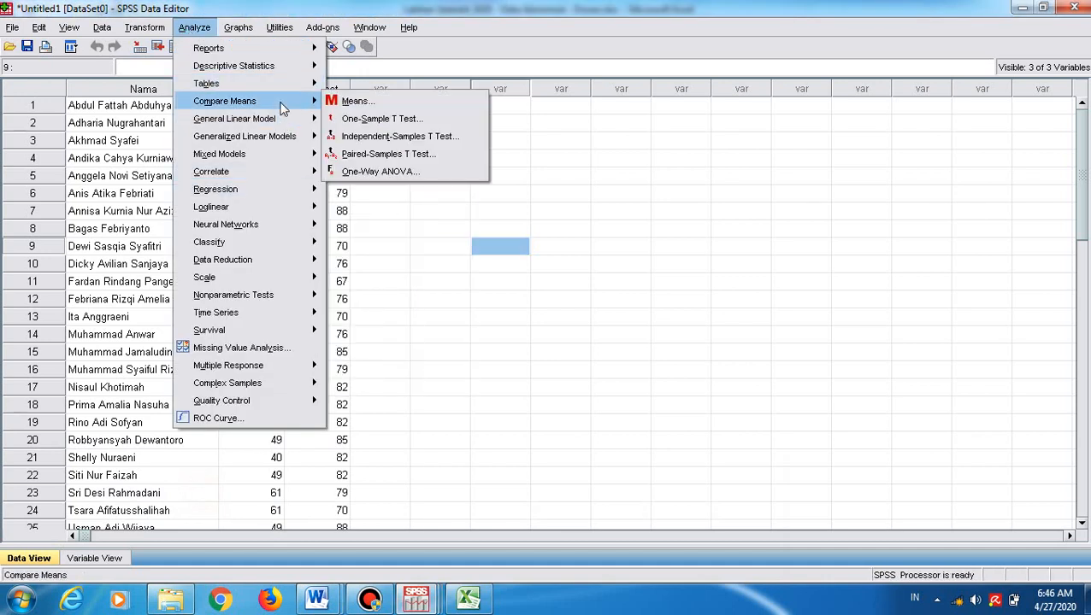
{"action": "mouse_move", "coordinate": [282, 174]}
{"action": "left_click", "coordinate": [353, 171]}
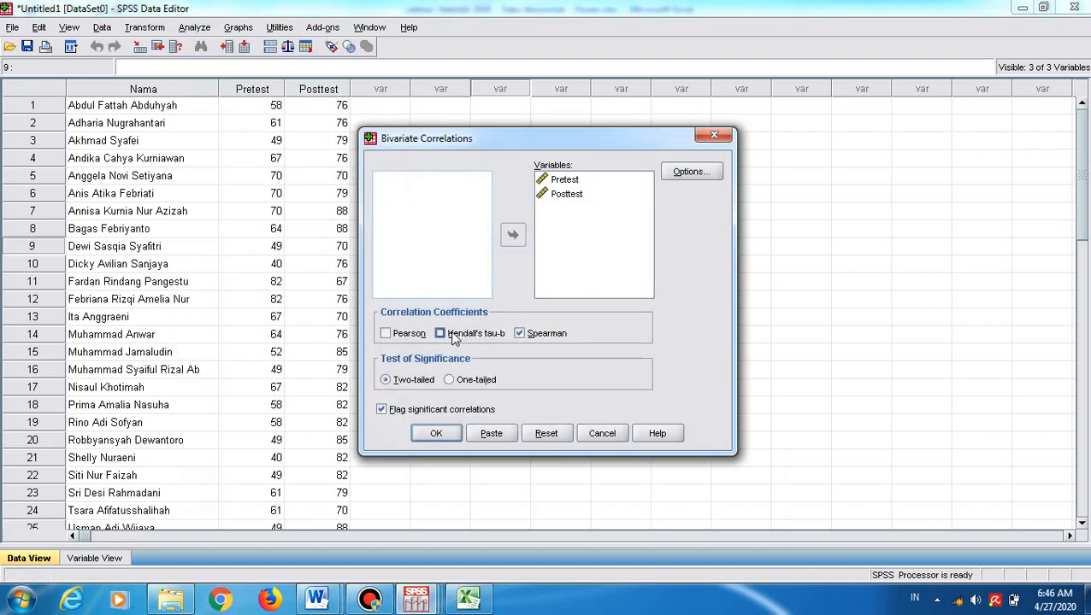
{"action": "left_click", "coordinate": [602, 434]}
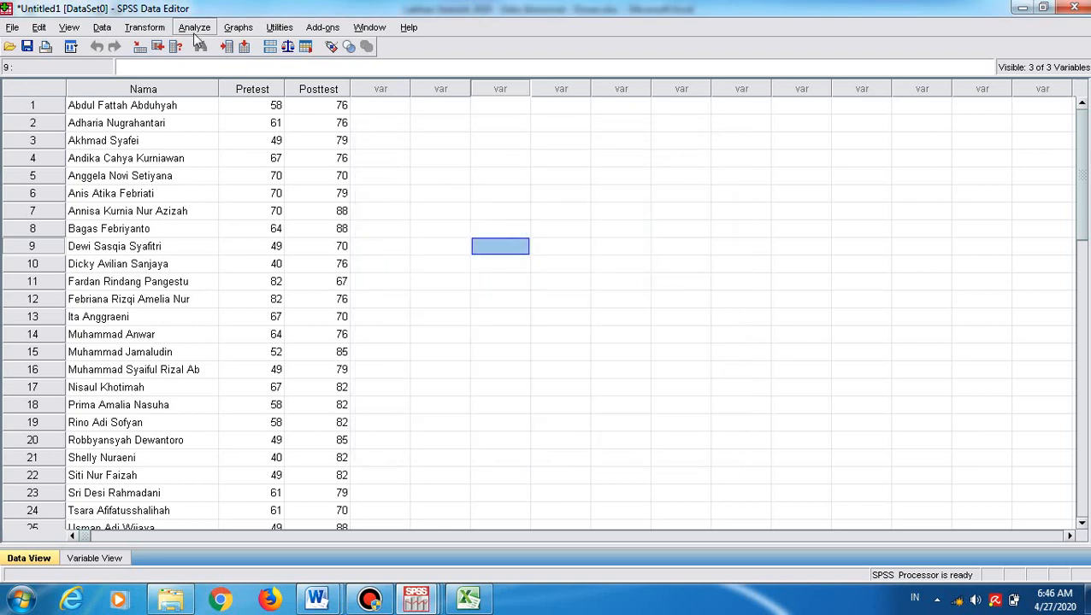
Inspect the Paired-Samples T Test settings for the Pretest and Posttest pair without running the test
{"action": "left_click", "coordinate": [194, 27]}
{"action": "mouse_move", "coordinate": [299, 102]}
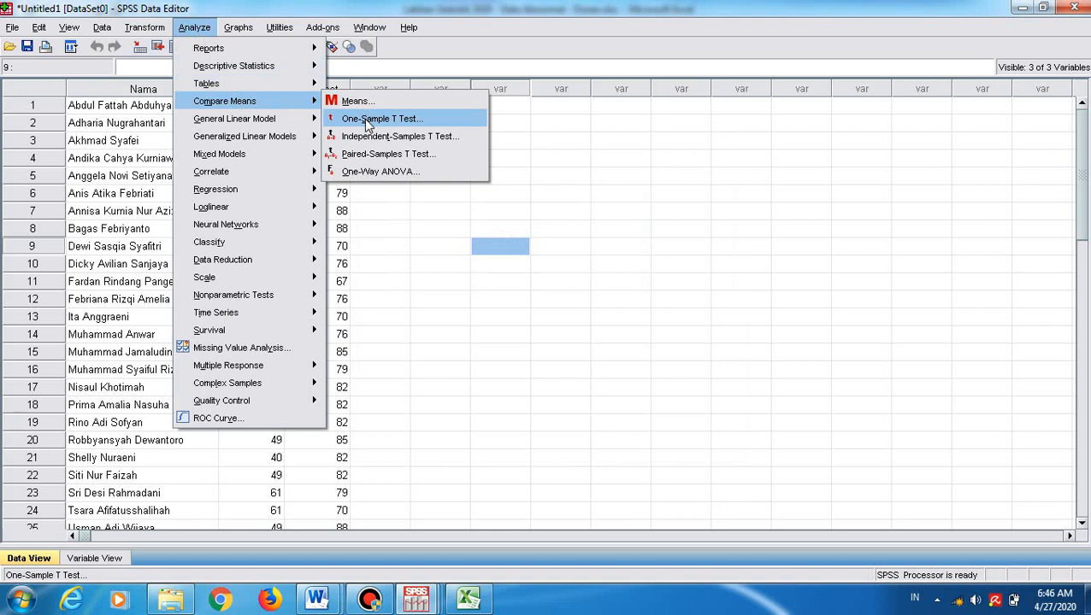
{"action": "left_click", "coordinate": [365, 155]}
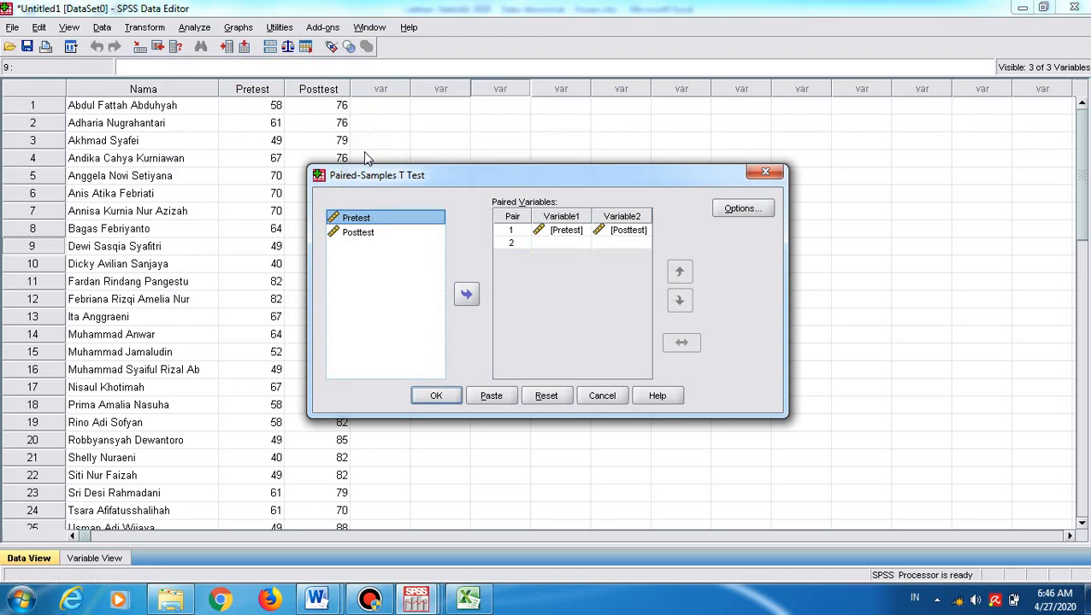
{"action": "left_click", "coordinate": [598, 397]}
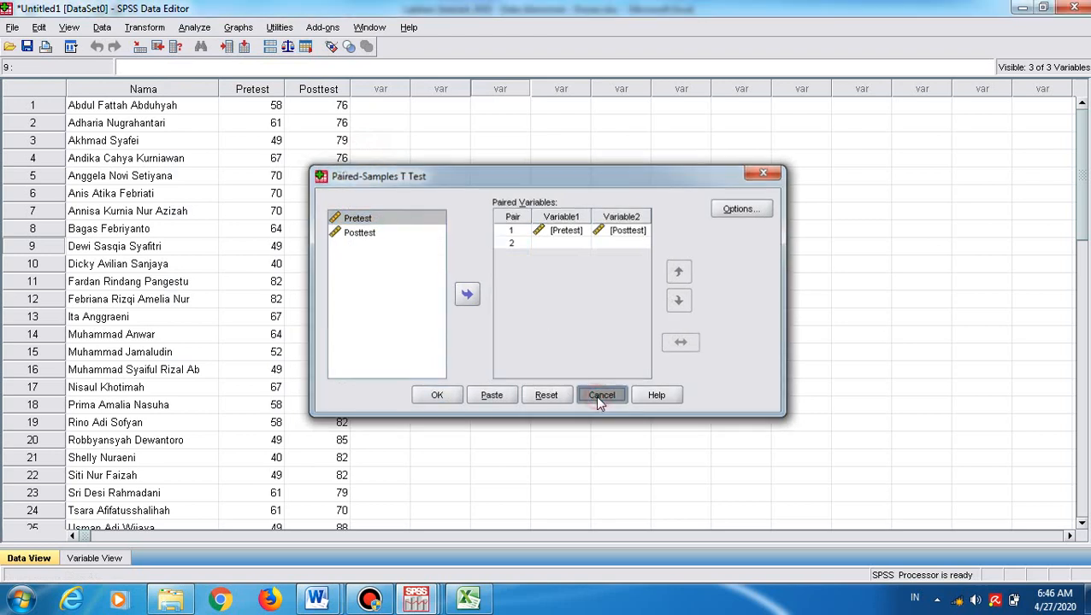
{"action": "left_click", "coordinate": [194, 27]}
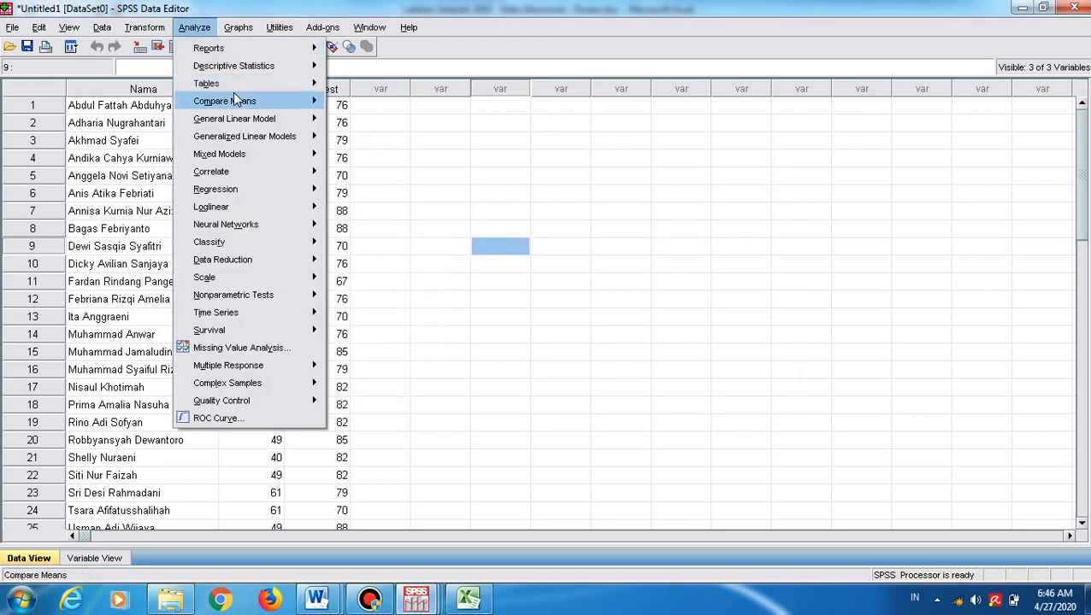
{"action": "left_click", "coordinate": [385, 461]}
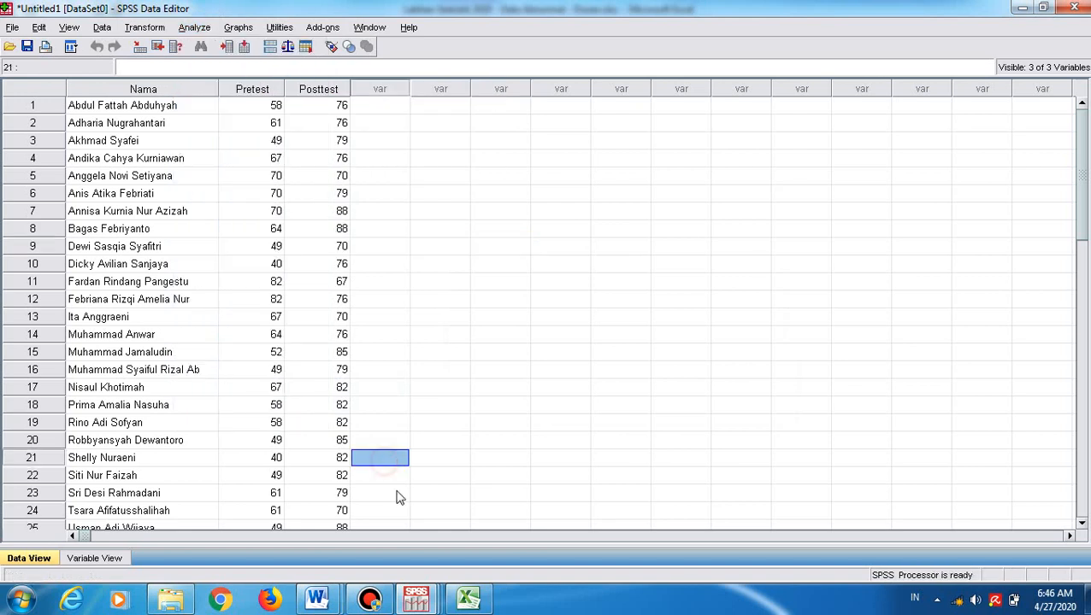
{"action": "left_click", "coordinate": [414, 602]}
{"action": "left_click", "coordinate": [639, 496]}
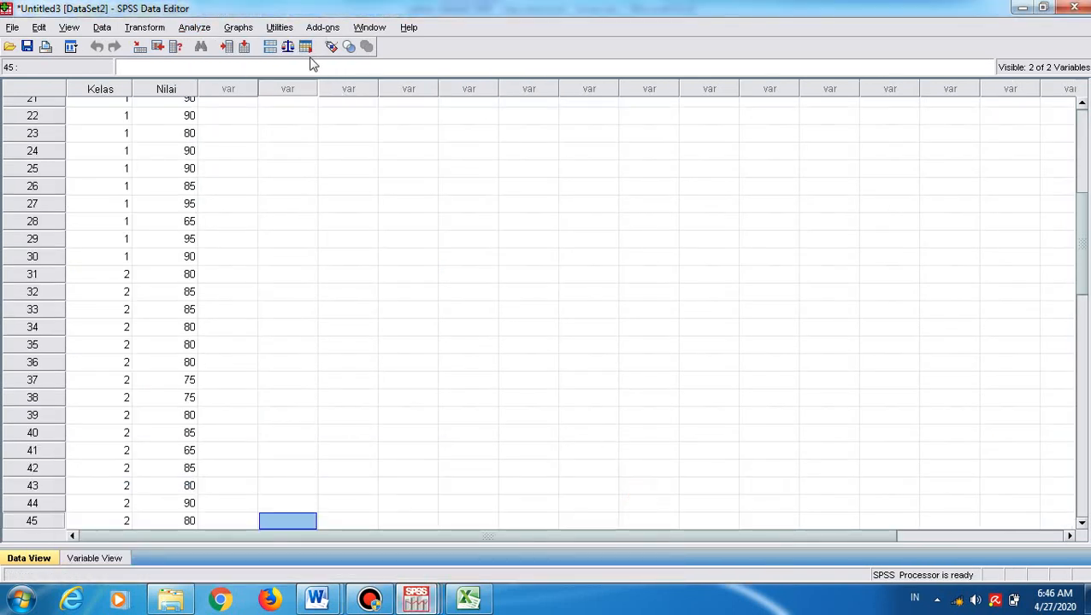
{"action": "left_click", "coordinate": [194, 26]}
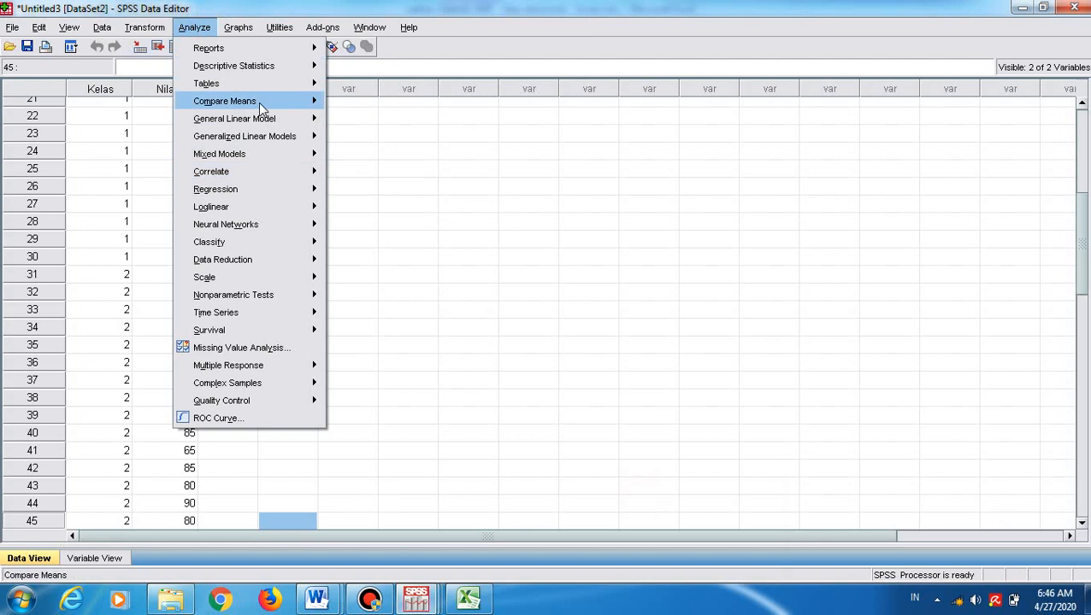
{"action": "mouse_move", "coordinate": [258, 102]}
{"action": "left_click", "coordinate": [355, 118]}
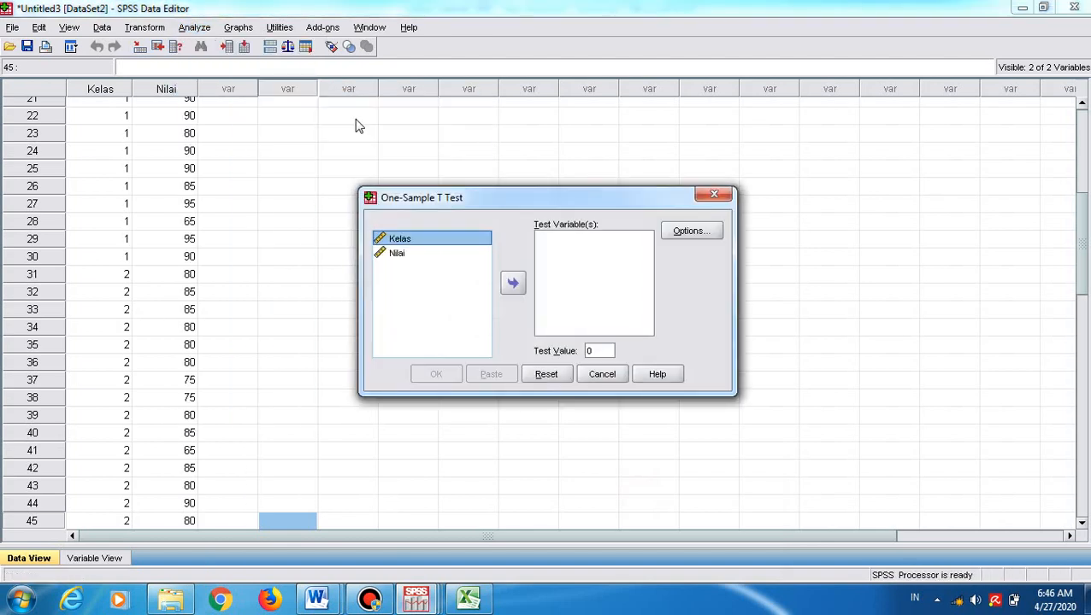
{"action": "key", "text": "shift+Down"}
{"action": "left_click", "coordinate": [513, 283]}
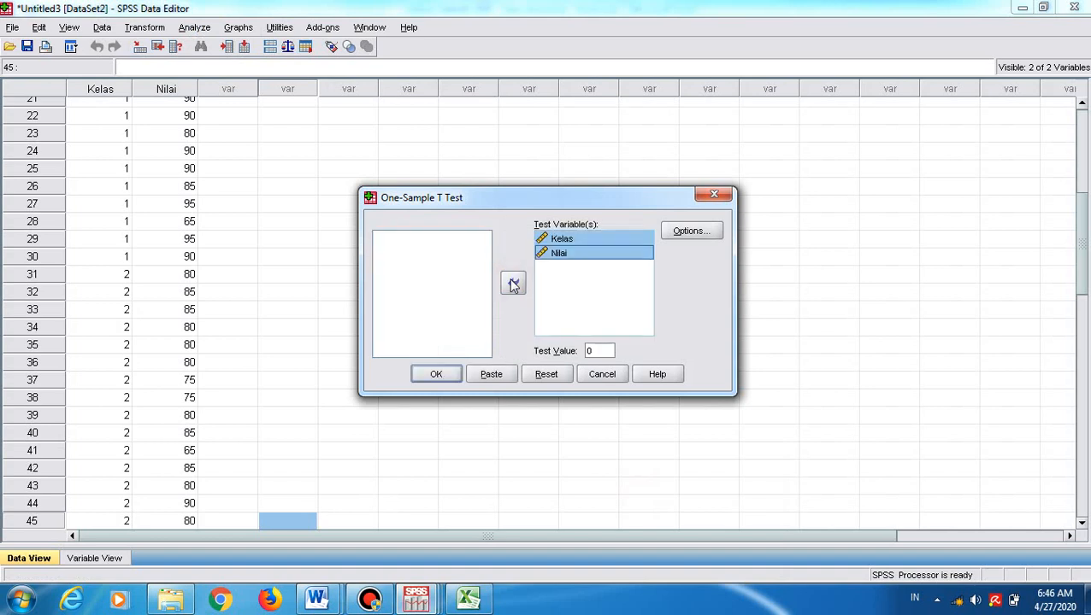
{"action": "left_click", "coordinate": [600, 373]}
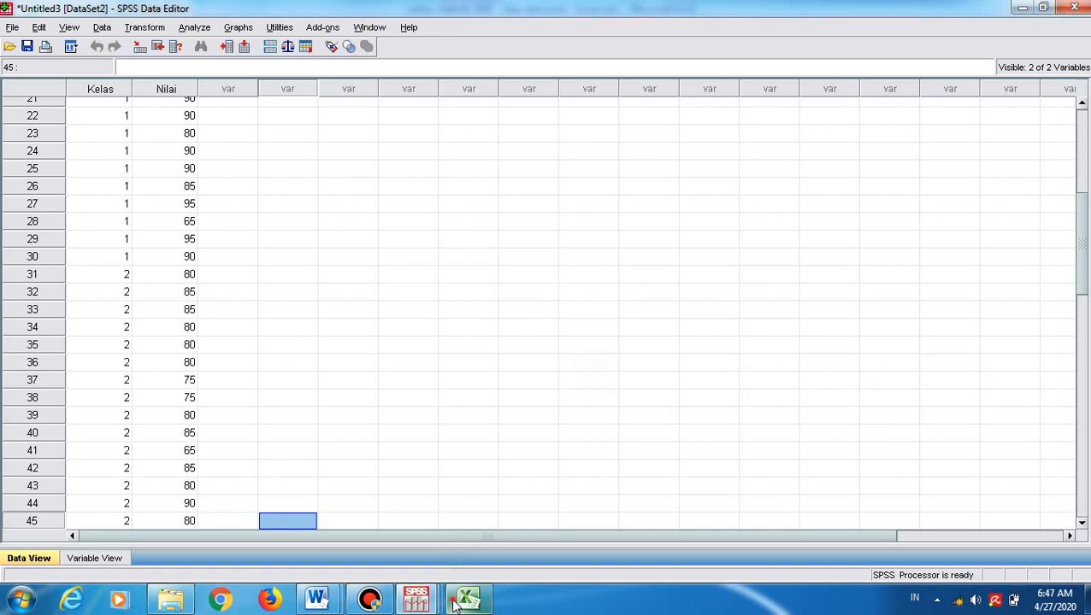
{"action": "left_click", "coordinate": [456, 601]}
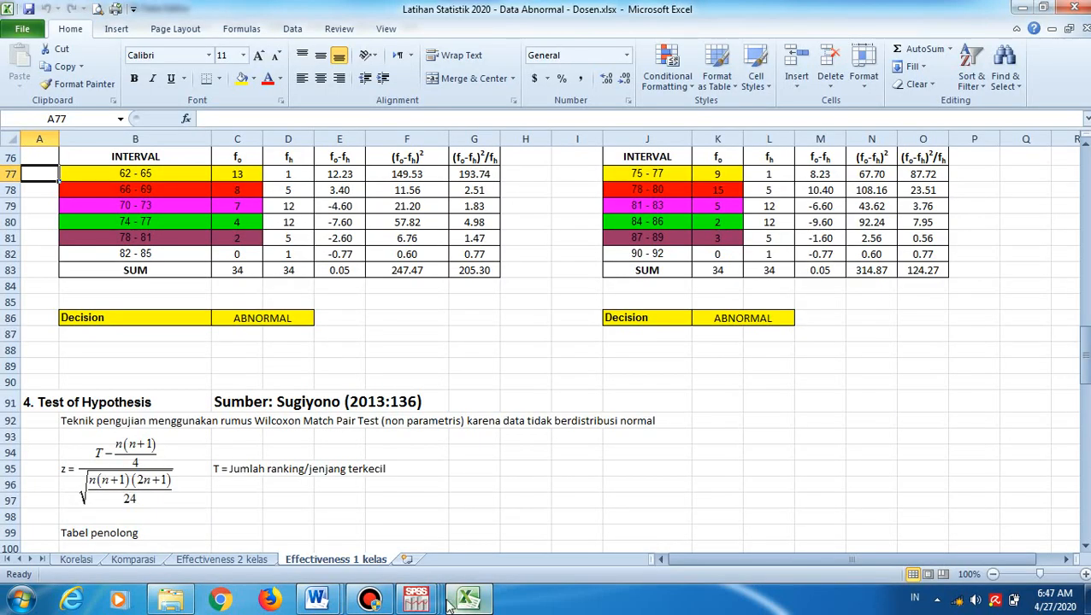
Run a Paired-Samples T Test on the Untitled3 data set in SPSS, pairing Kelas with Nilai at a 95% confidence interval
{"action": "mouse_move", "coordinate": [419, 602]}
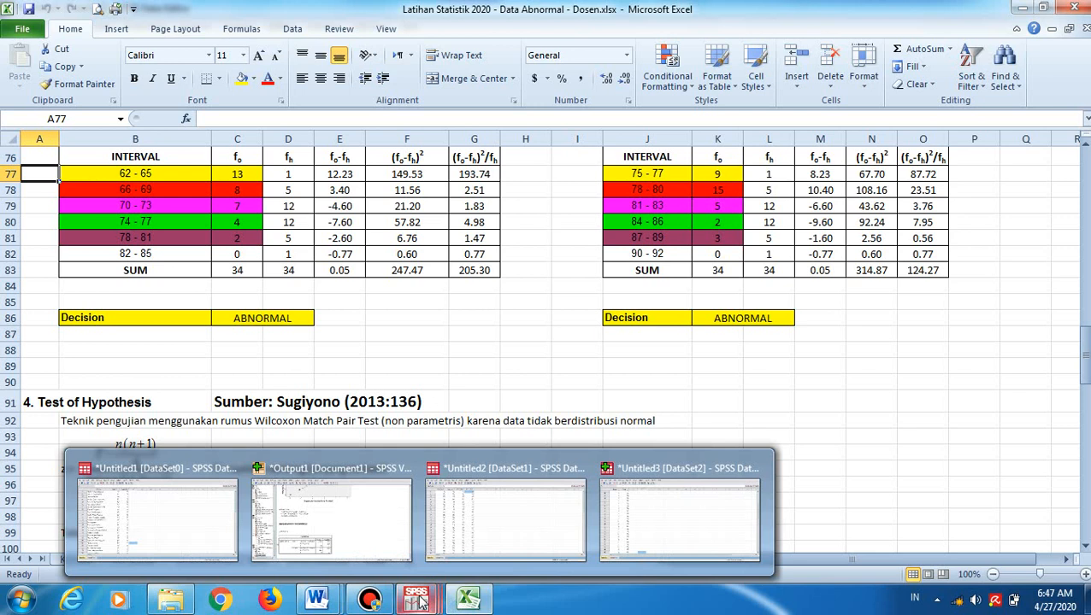
{"action": "left_click", "coordinate": [712, 504]}
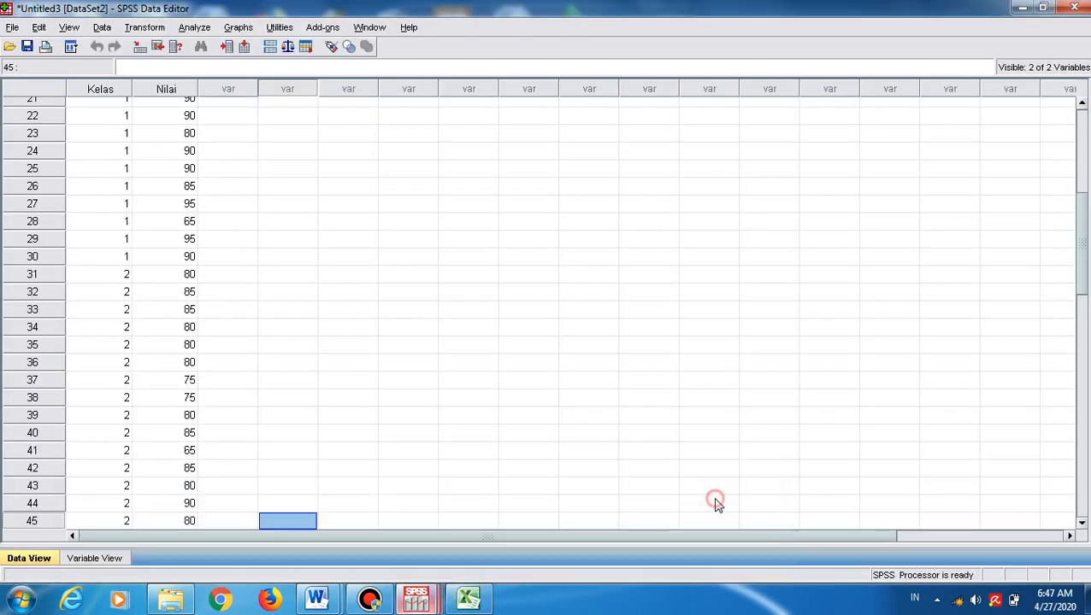
{"action": "left_click", "coordinate": [194, 27]}
{"action": "mouse_move", "coordinate": [272, 144]}
{"action": "mouse_move", "coordinate": [279, 106]}
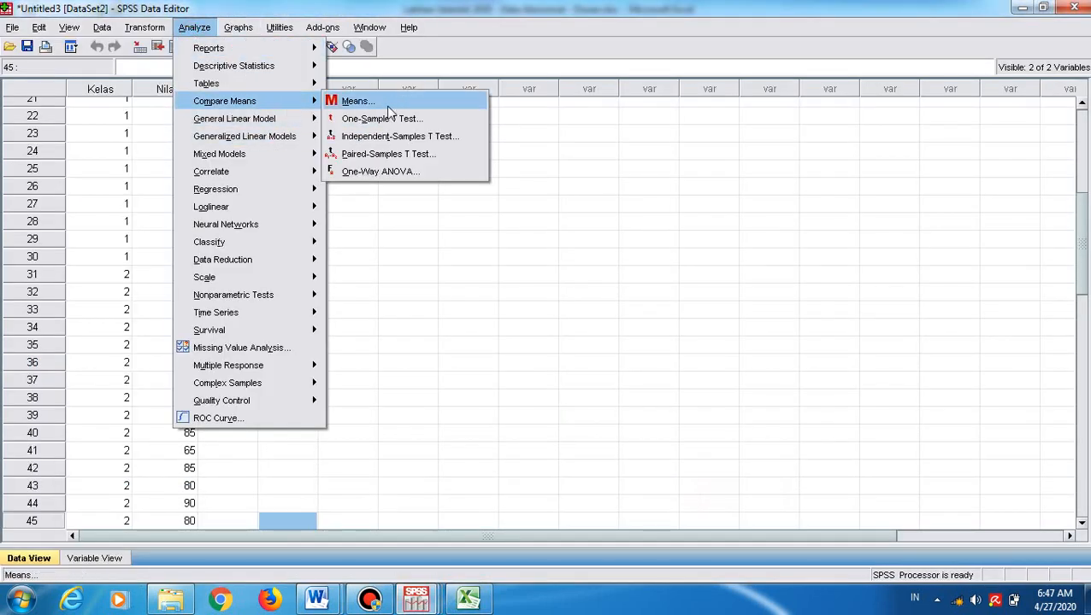
{"action": "left_click", "coordinate": [389, 155]}
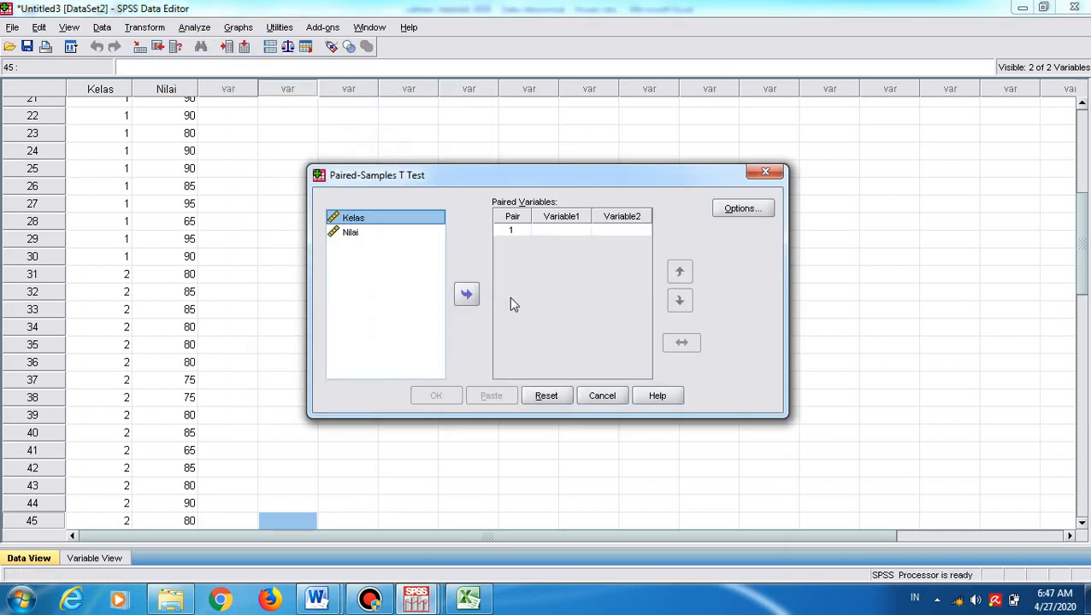
{"action": "key", "text": "shift+Down"}
{"action": "left_click", "coordinate": [472, 294]}
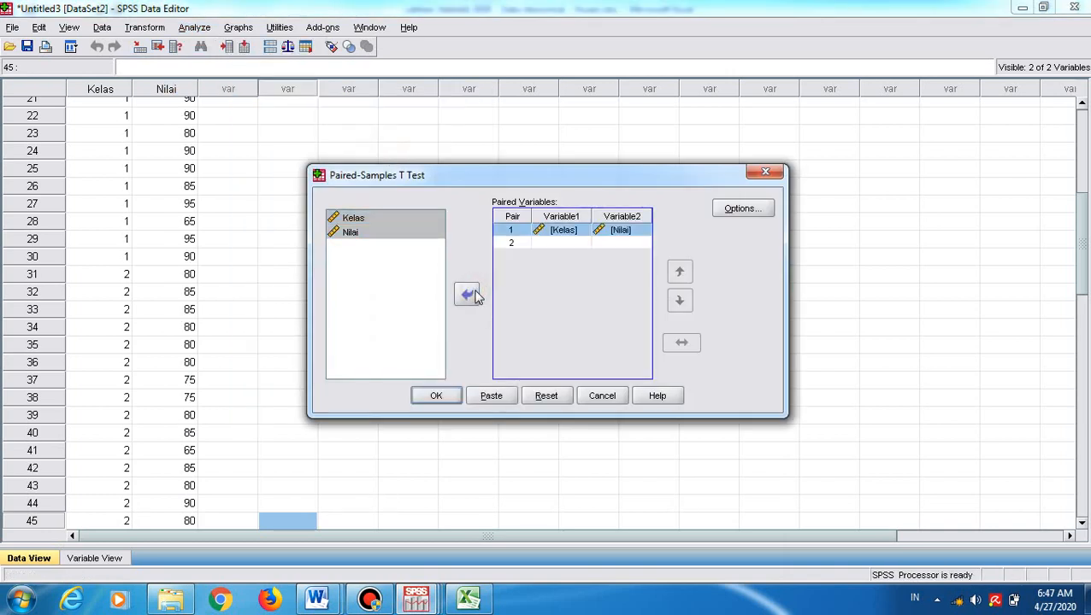
{"action": "left_click", "coordinate": [750, 208]}
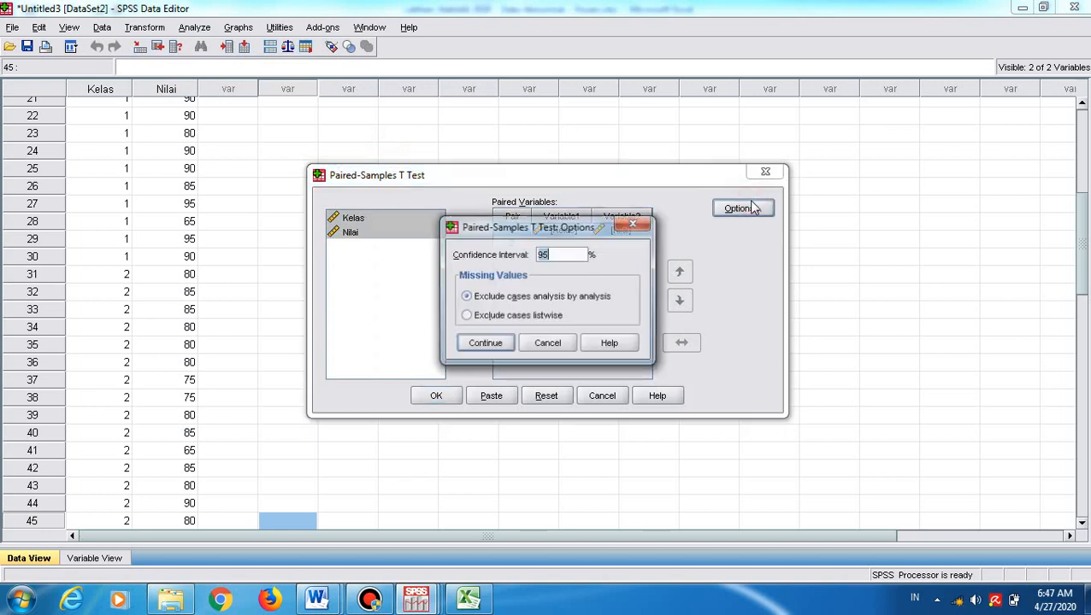
{"action": "left_click", "coordinate": [494, 345]}
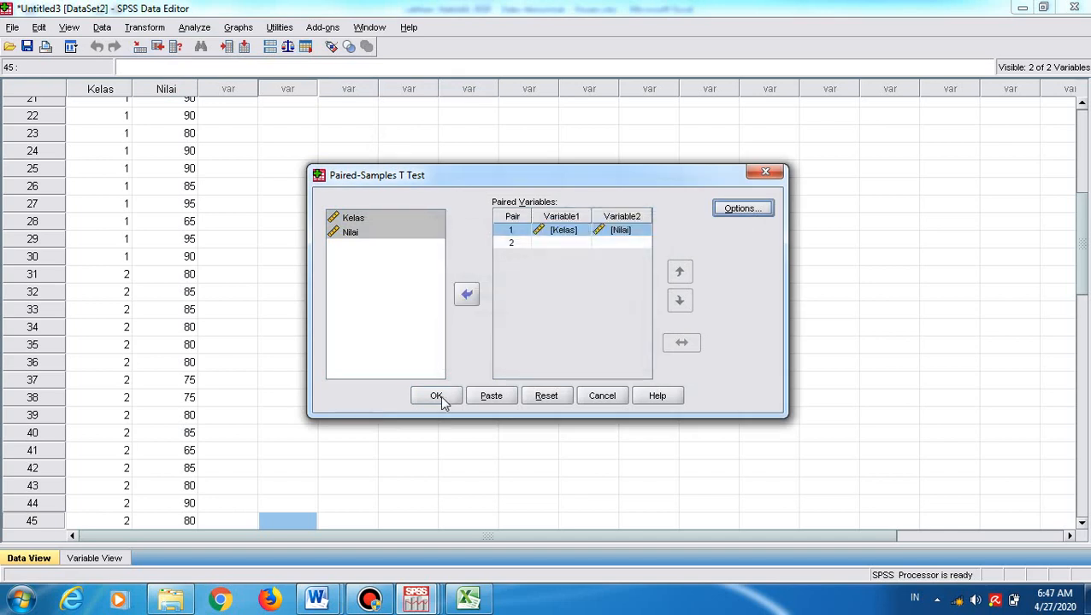
{"action": "left_click", "coordinate": [438, 395]}
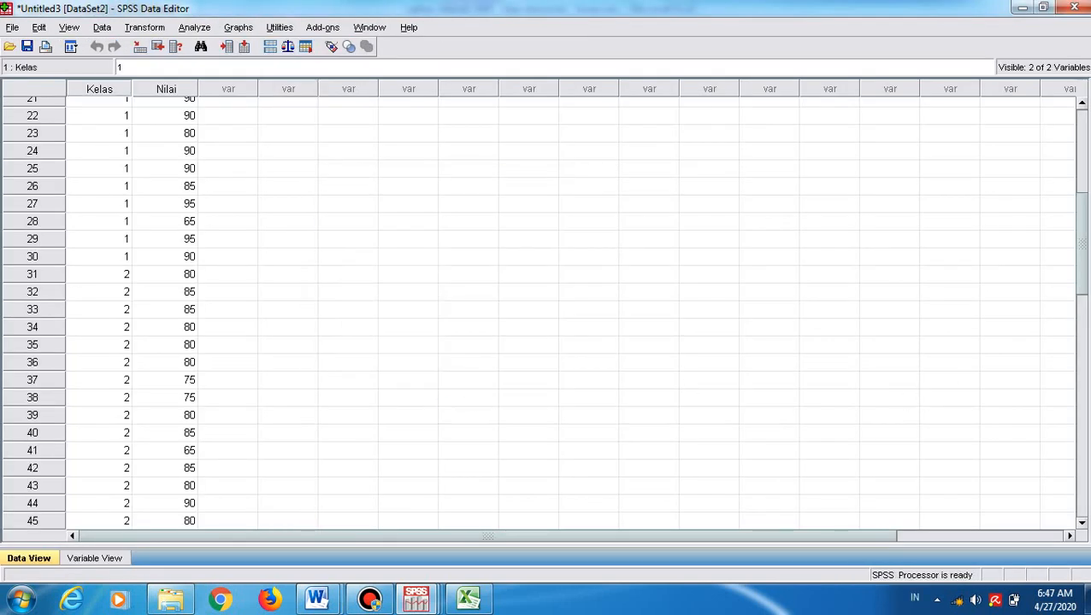
View the end of the Untitled3 data and the paired-samples T-Test tables in the Output1 viewer
{"action": "left_click_drag", "start_coordinate": [1081, 270], "coordinate": [1084, 410]}
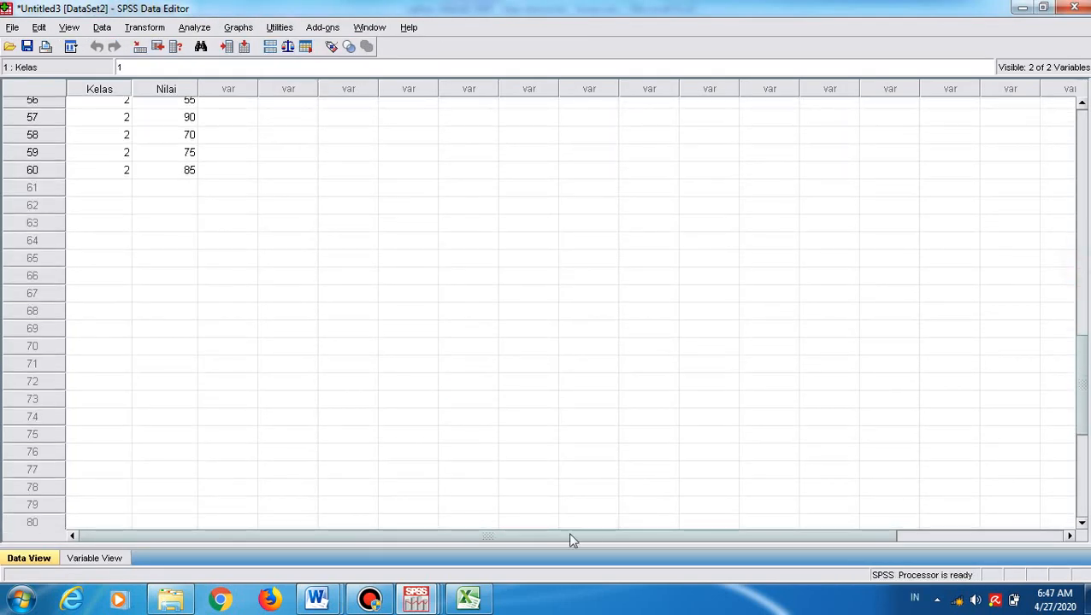
{"action": "mouse_move", "coordinate": [416, 598]}
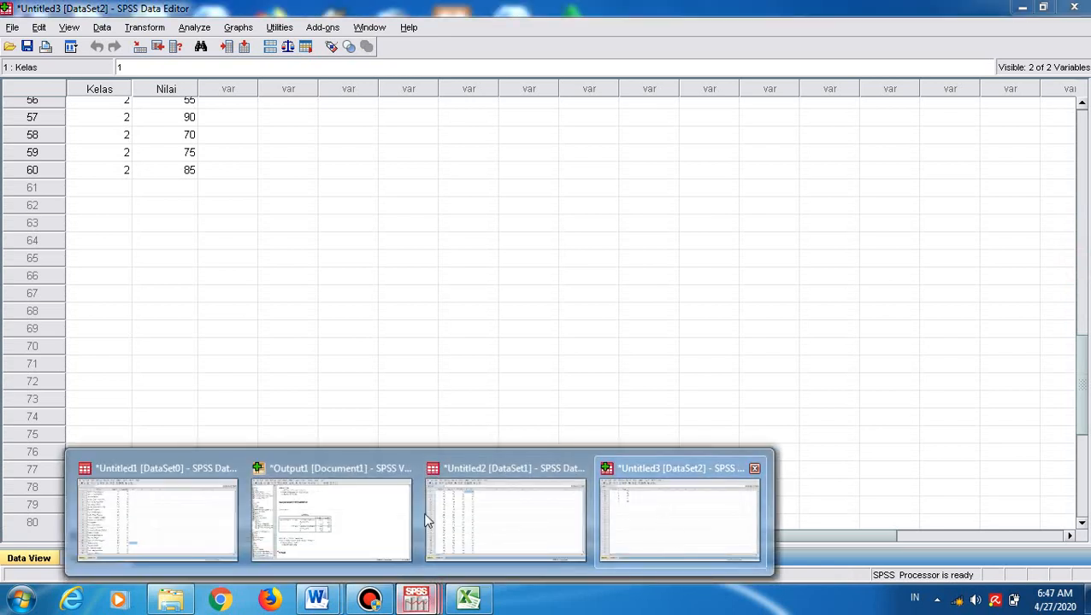
{"action": "left_click", "coordinate": [292, 523]}
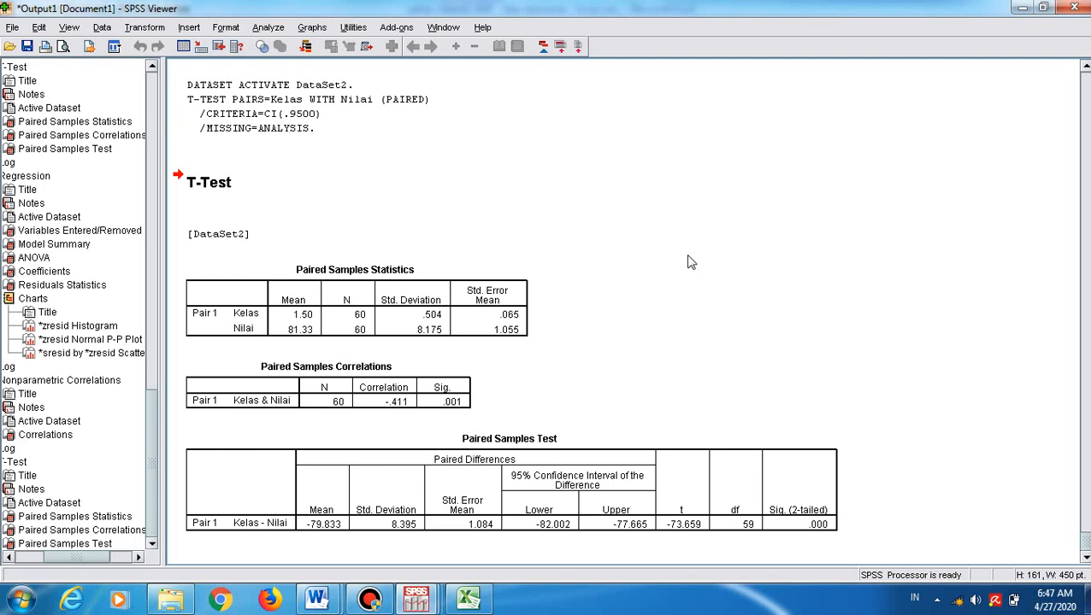
{"action": "left_click", "coordinate": [369, 600]}
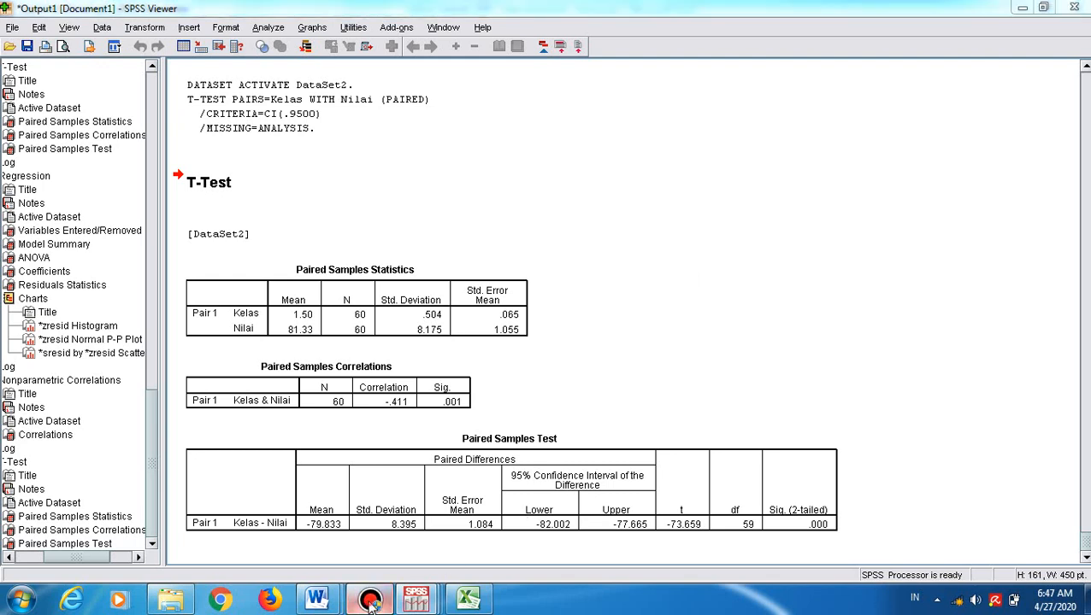
{"action": "left_click", "coordinate": [369, 600]}
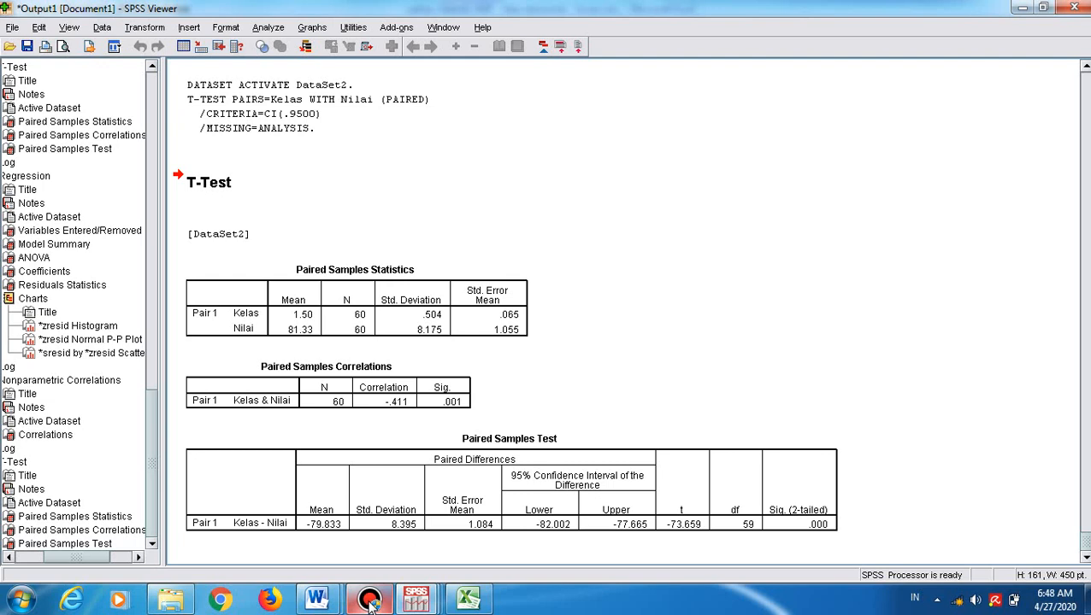
{"action": "left_click", "coordinate": [369, 602]}
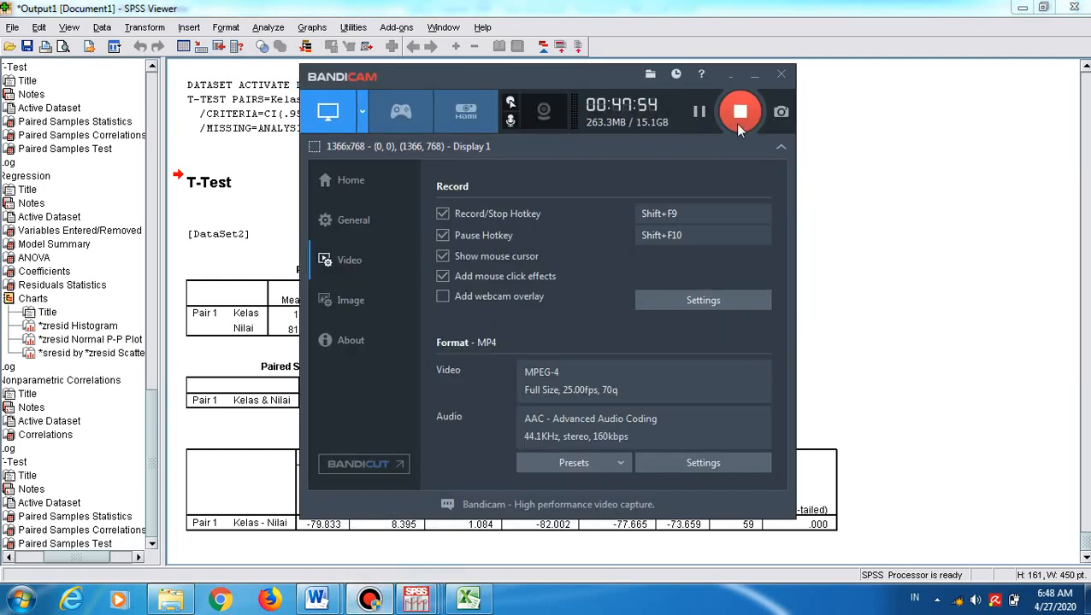